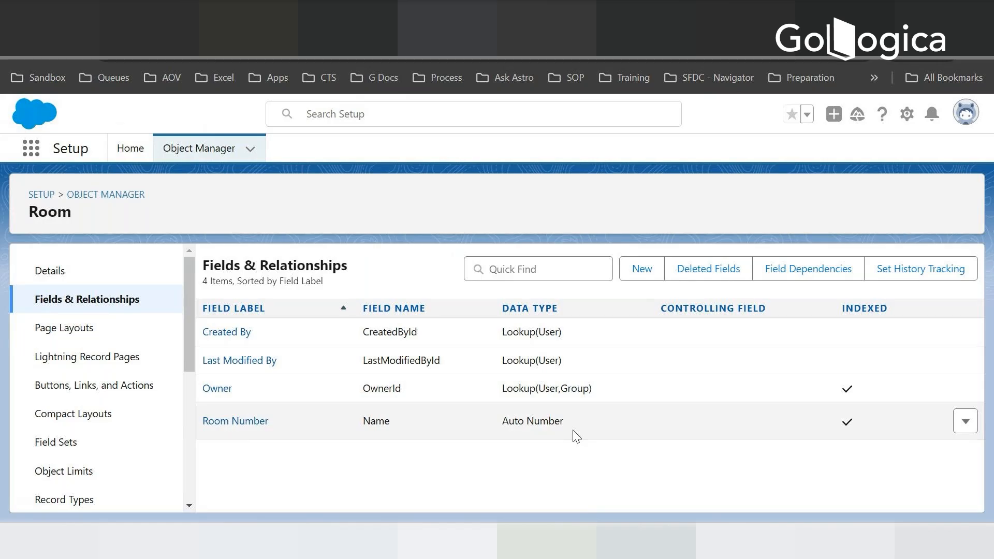
- Check the Room object's planned fields, including Hotel, on the Room Reservation data model slide, and return to the Salesforce object setup
{"action": "left_click", "coordinate": [315, 16]}
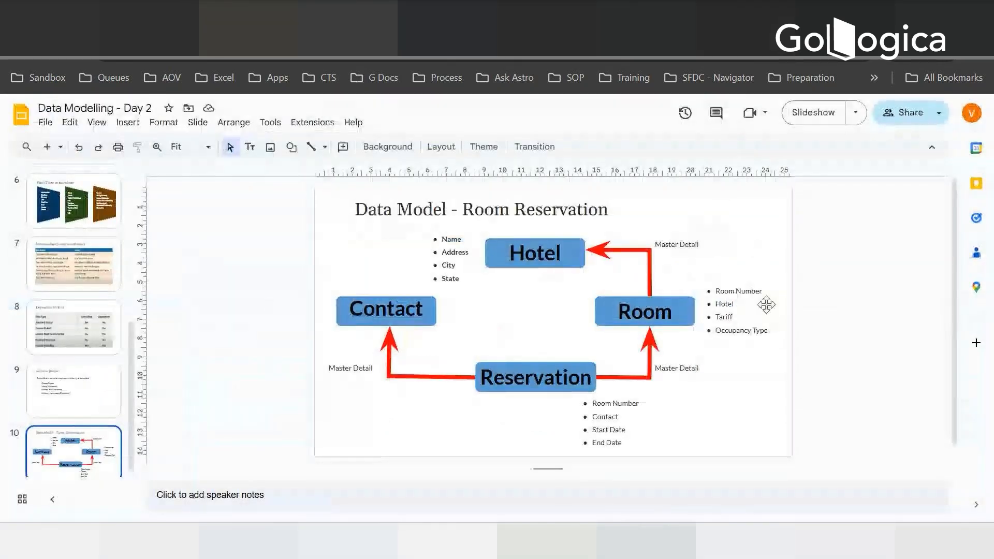
{"action": "left_click", "coordinate": [440, 16]}
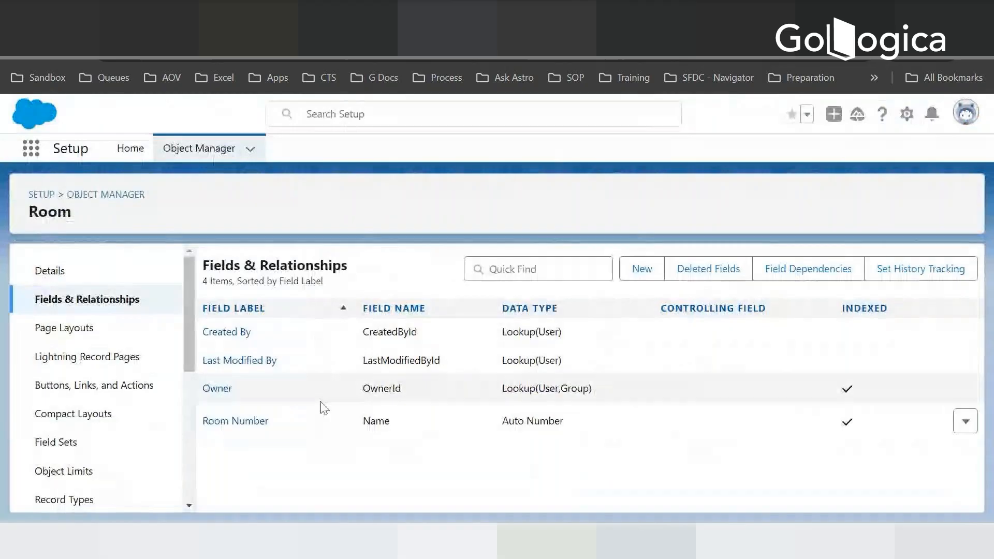
{"action": "left_click", "coordinate": [300, 15]}
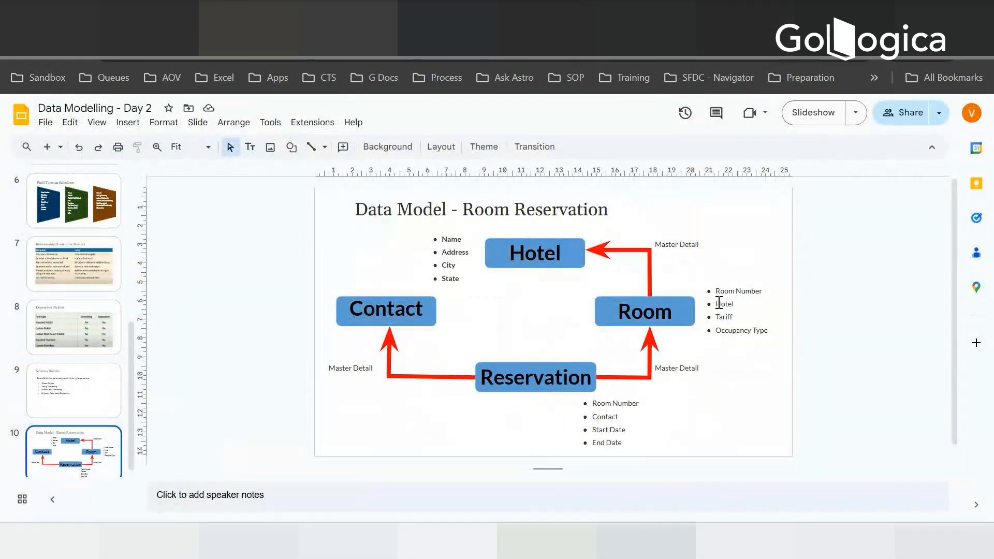
{"action": "left_click_drag", "start_coordinate": [716, 304], "coordinate": [735, 306]}
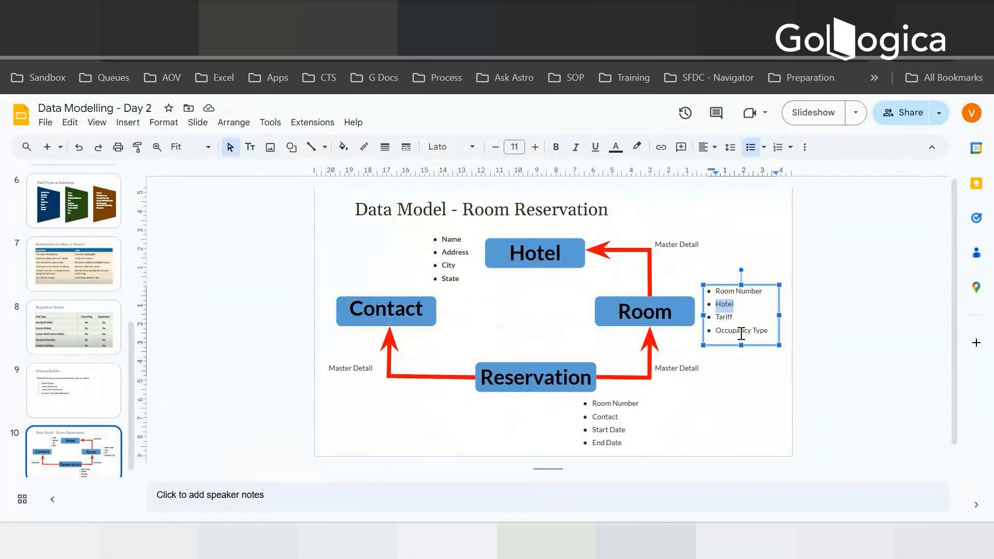
{"action": "left_click", "coordinate": [492, 18]}
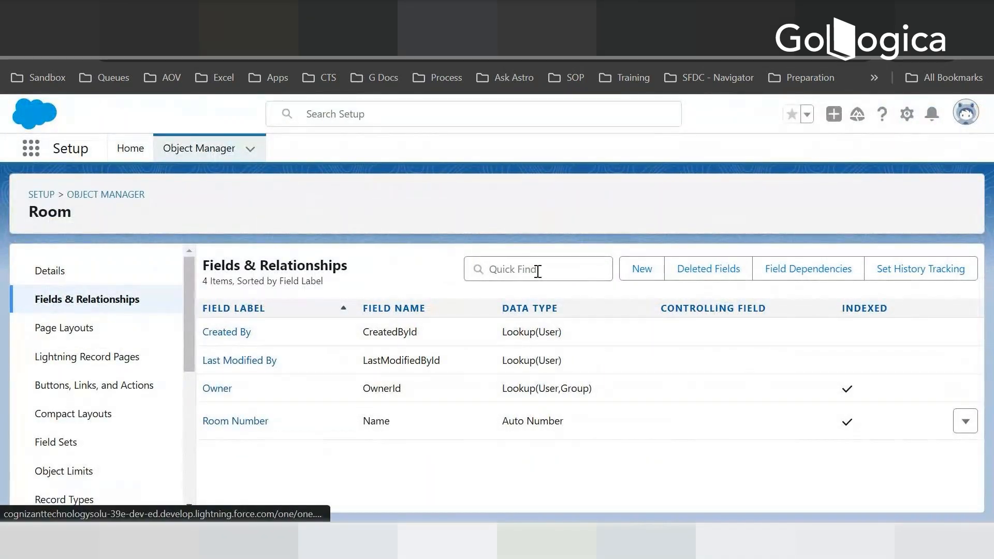
- Start a new custom field on the Room object with the Master-Detail Relationship data type
{"action": "left_click", "coordinate": [642, 269]}
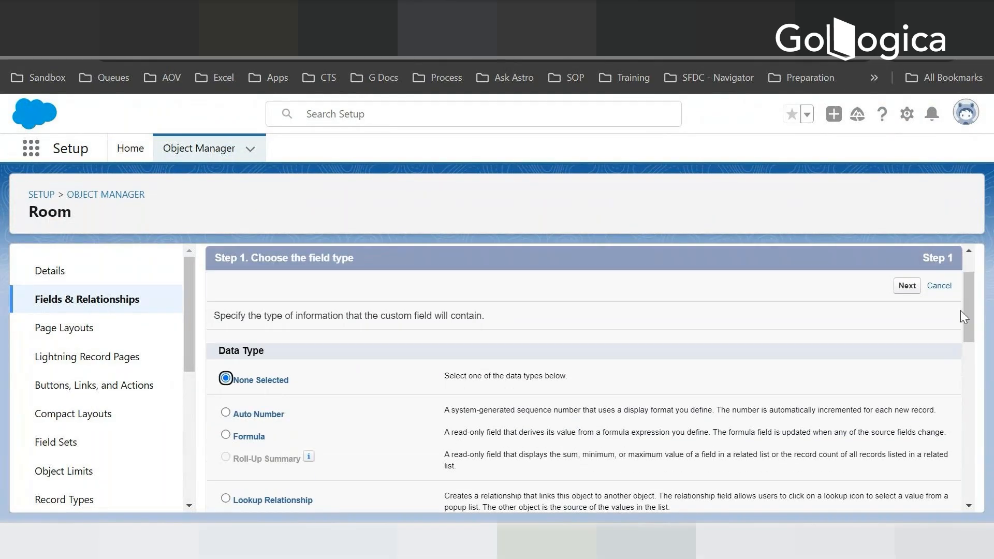
{"action": "scroll", "coordinate": [970, 298], "scroll_direction": "down", "scroll_amount": 4}
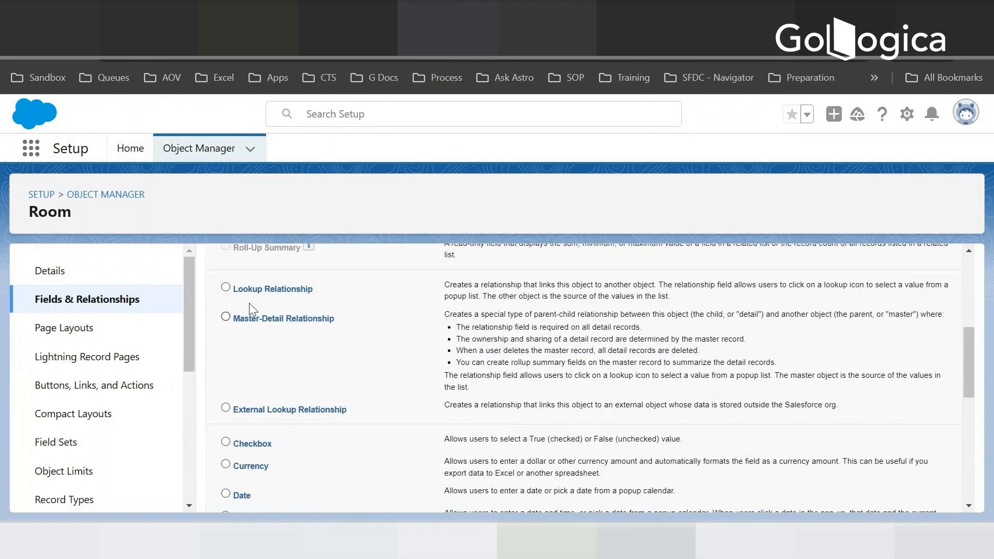
{"action": "left_click", "coordinate": [226, 318]}
{"action": "scroll", "coordinate": [973, 466], "scroll_direction": "down", "scroll_amount": 9}
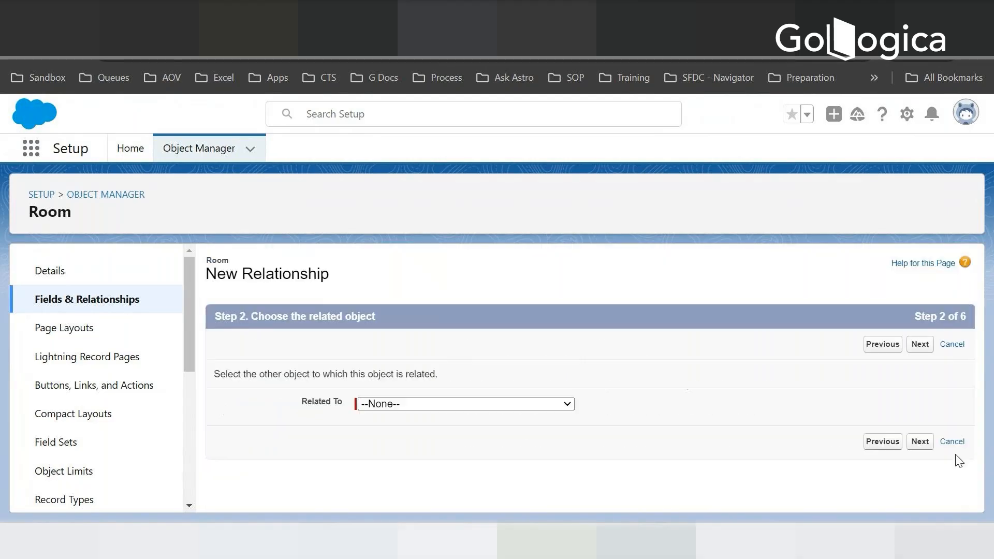
- Relate the Room object to Hotel and continue to the label and name settings
{"action": "left_click", "coordinate": [470, 405]}
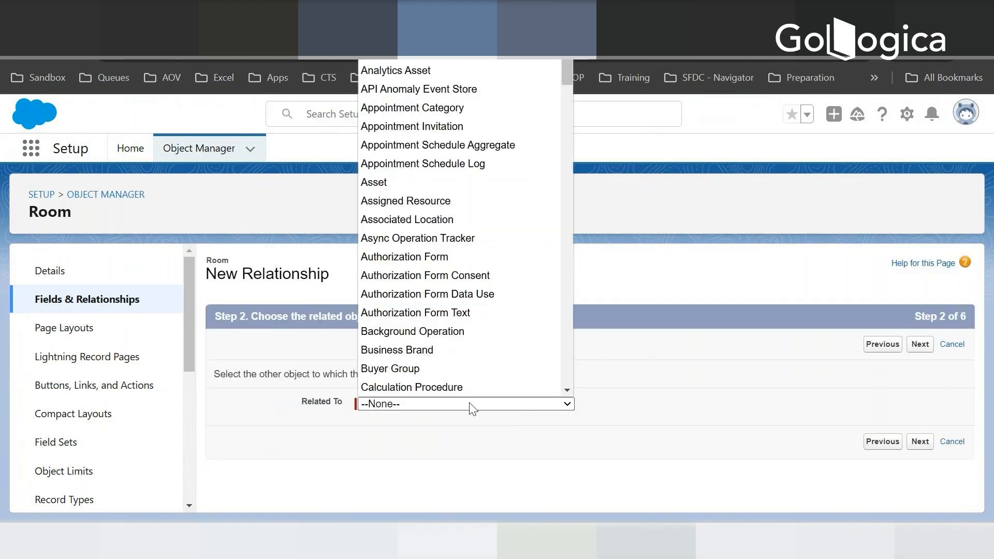
{"action": "key", "text": "h"}
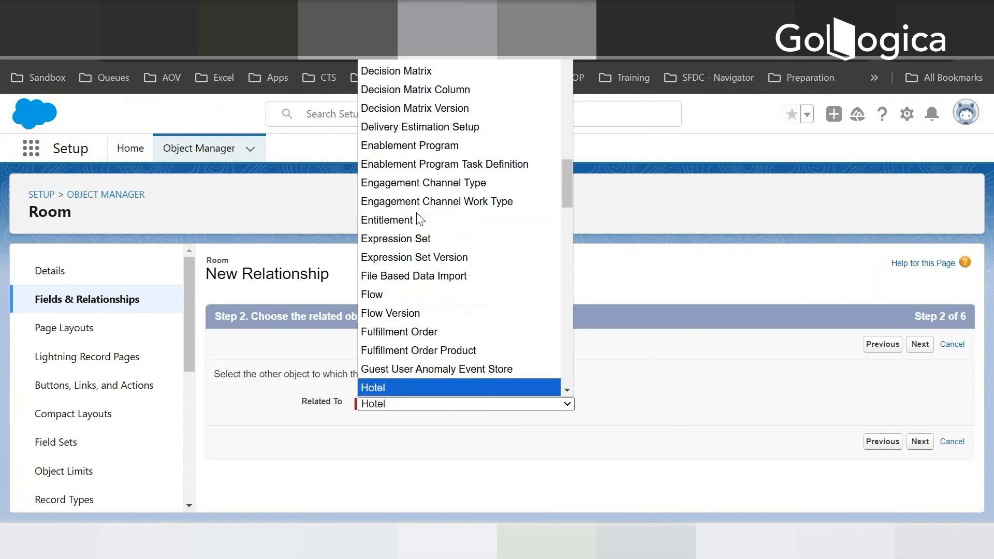
{"action": "key", "text": "Return"}
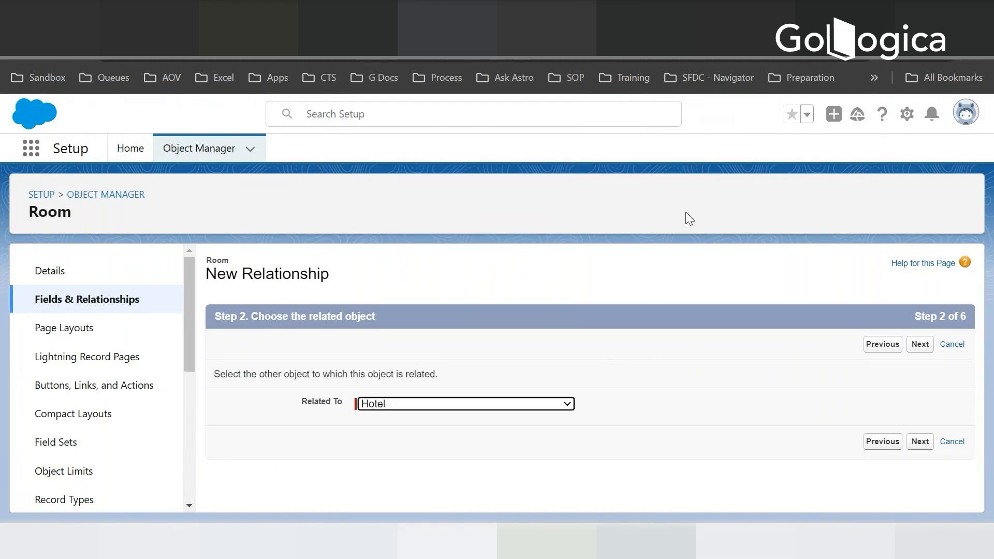
{"action": "left_click", "coordinate": [925, 346]}
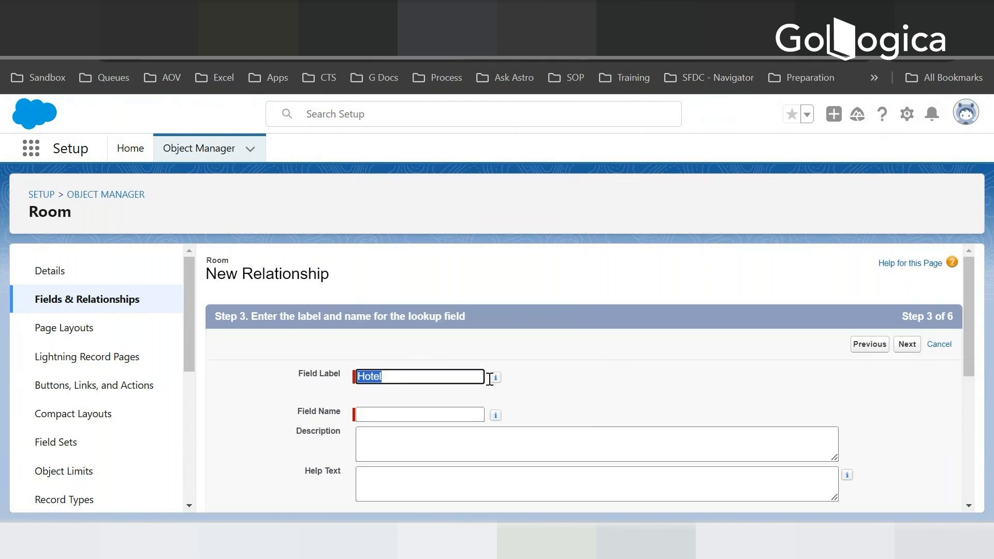
- Keep Hotel as the relationship's field label and name, and set the child relationship name to HotelRooms
{"action": "left_click", "coordinate": [495, 378]}
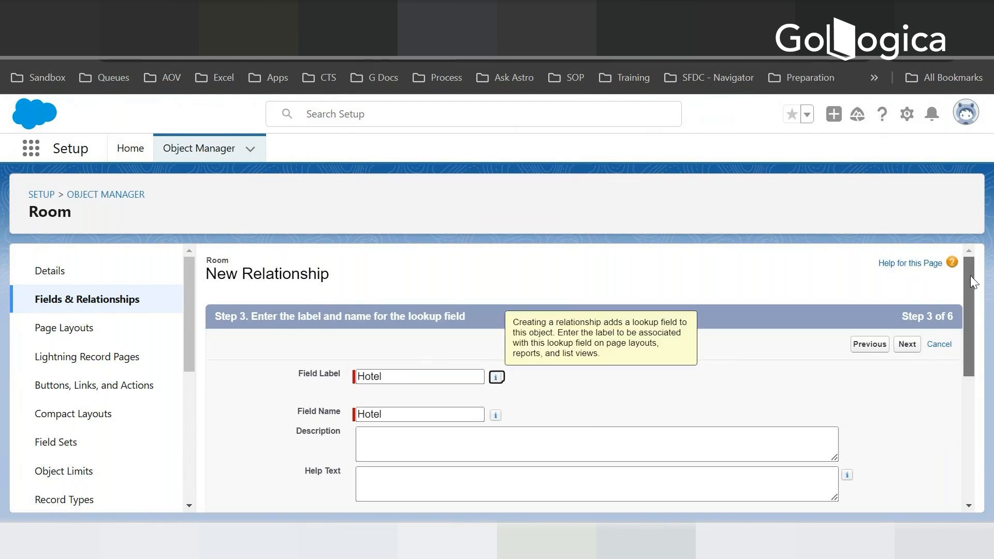
{"action": "left_click_drag", "start_coordinate": [970, 275], "coordinate": [972, 352]}
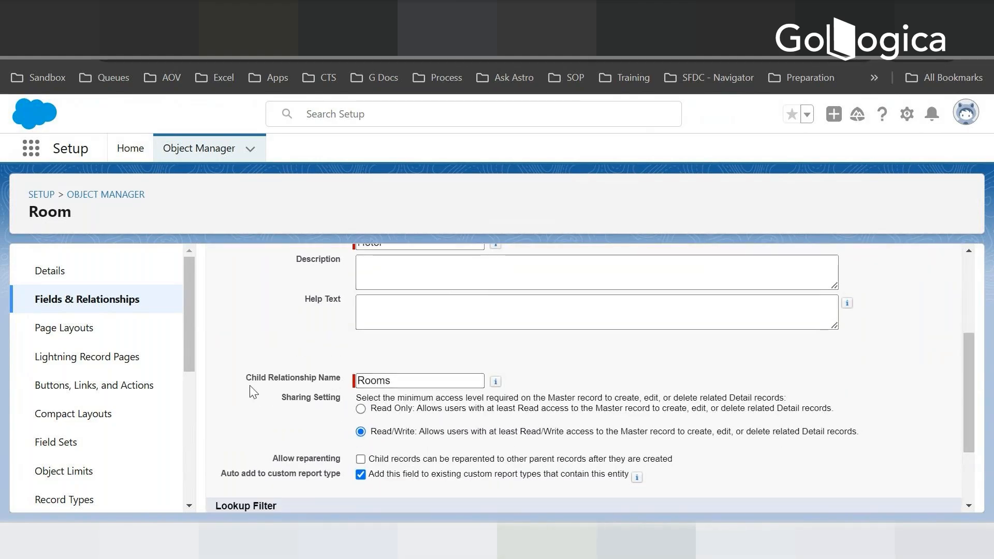
{"action": "left_click", "coordinate": [359, 379]}
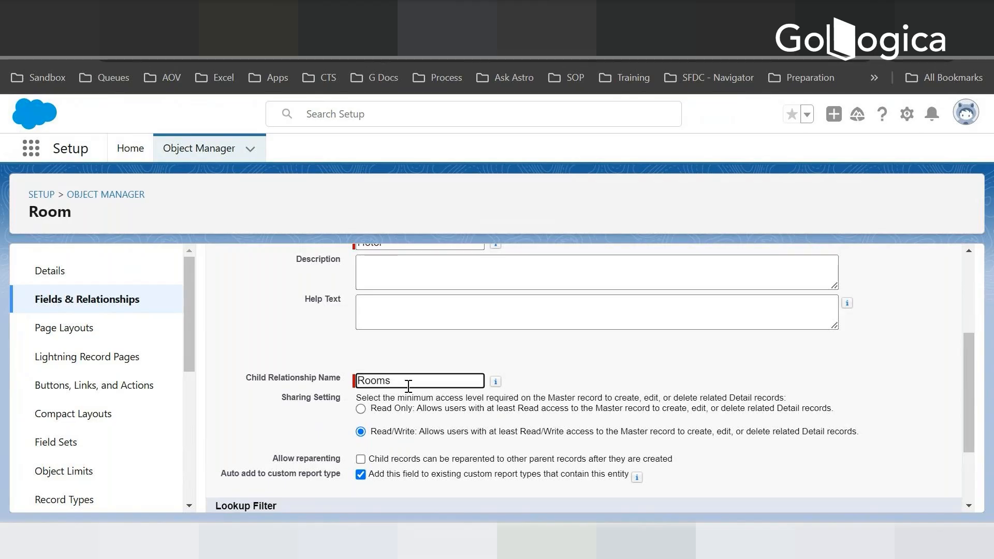
{"action": "type", "text": "Hotel"}
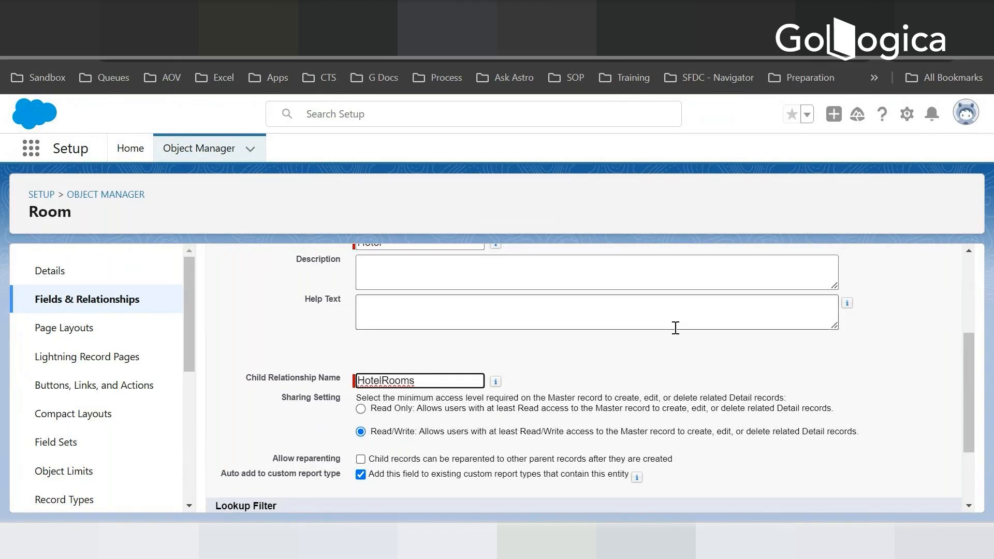
- Review the sharing and reparenting options, keep Read/Write access with reparenting off, and proceed to field-level security
{"action": "scroll", "coordinate": [653, 389], "scroll_direction": "down", "scroll_amount": 2}
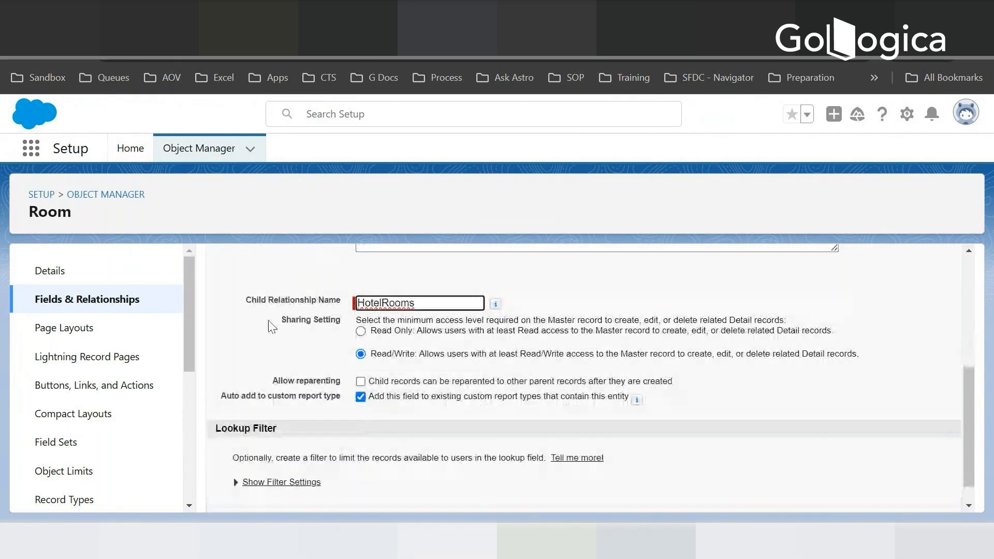
{"action": "left_click_drag", "start_coordinate": [281, 319], "coordinate": [340, 319]}
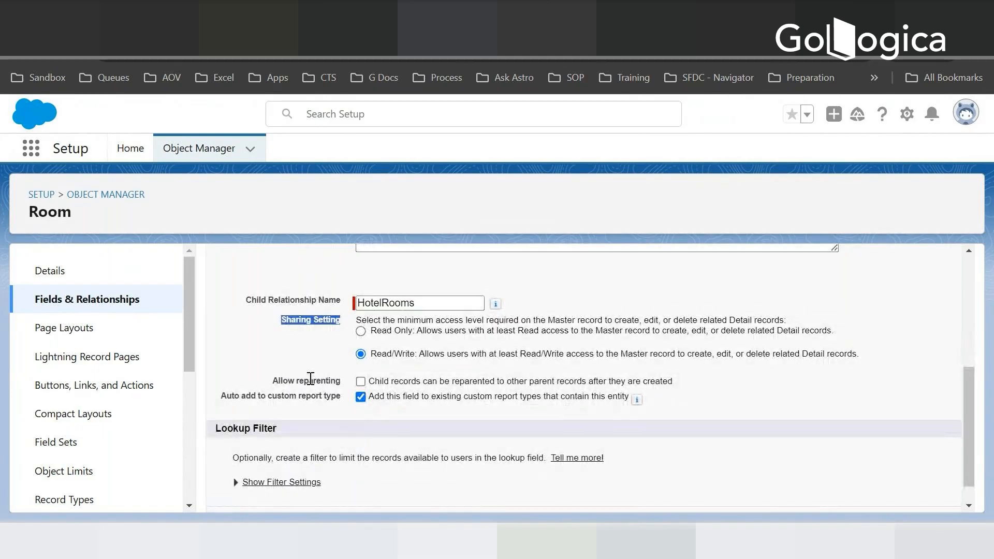
{"action": "left_click_drag", "start_coordinate": [273, 382], "coordinate": [347, 385]}
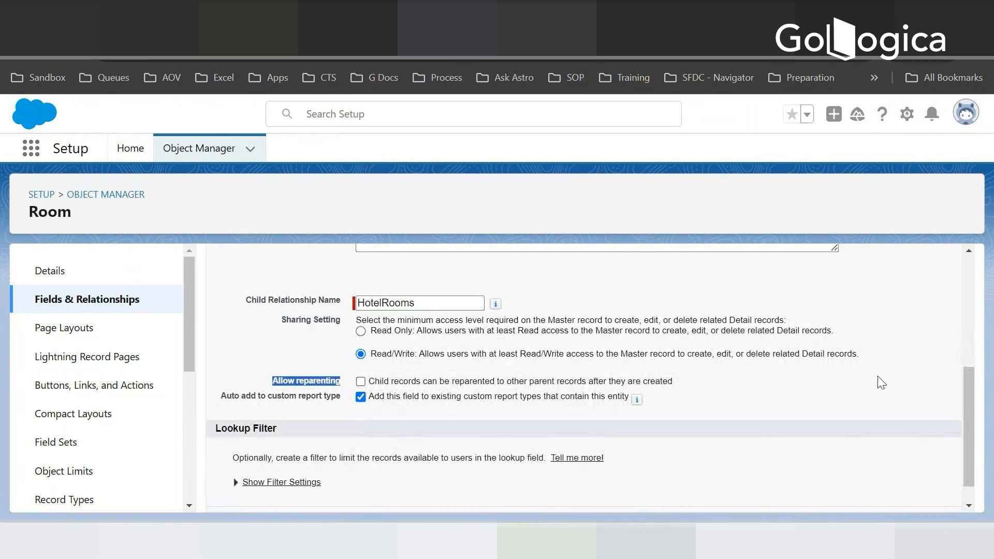
{"action": "left_click_drag", "start_coordinate": [968, 384], "coordinate": [969, 401]}
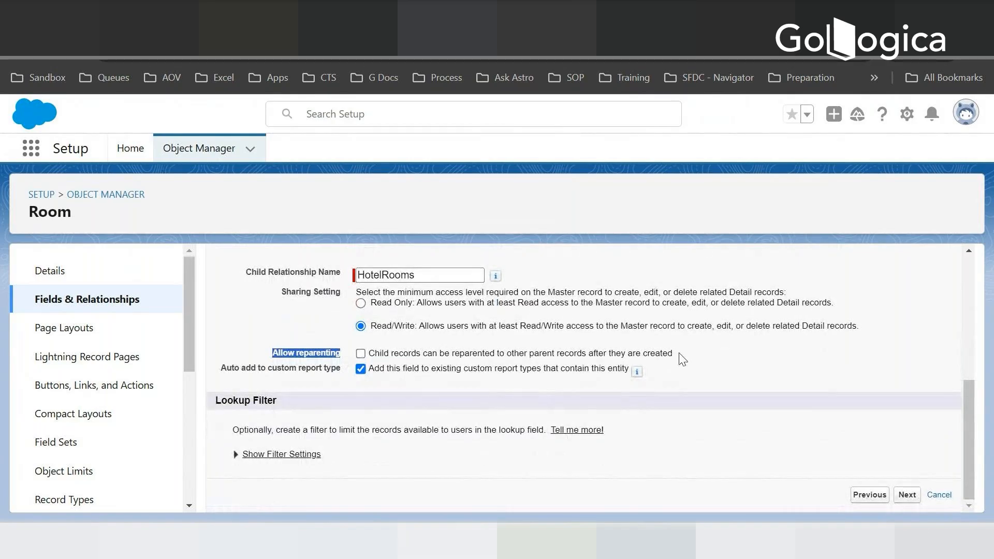
{"action": "left_click_drag", "start_coordinate": [675, 354], "coordinate": [371, 353]}
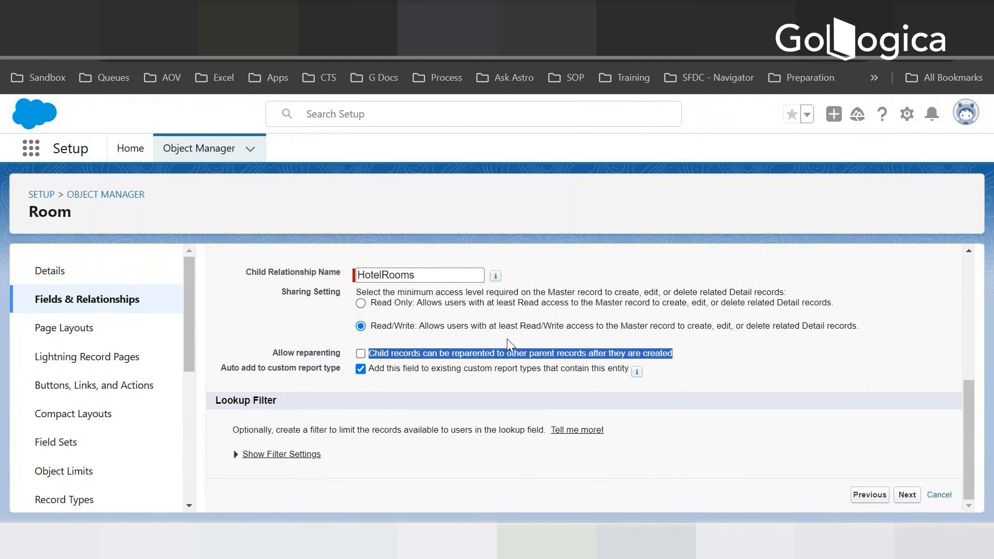
{"action": "scroll", "coordinate": [404, 324], "scroll_direction": "up", "scroll_amount": 5}
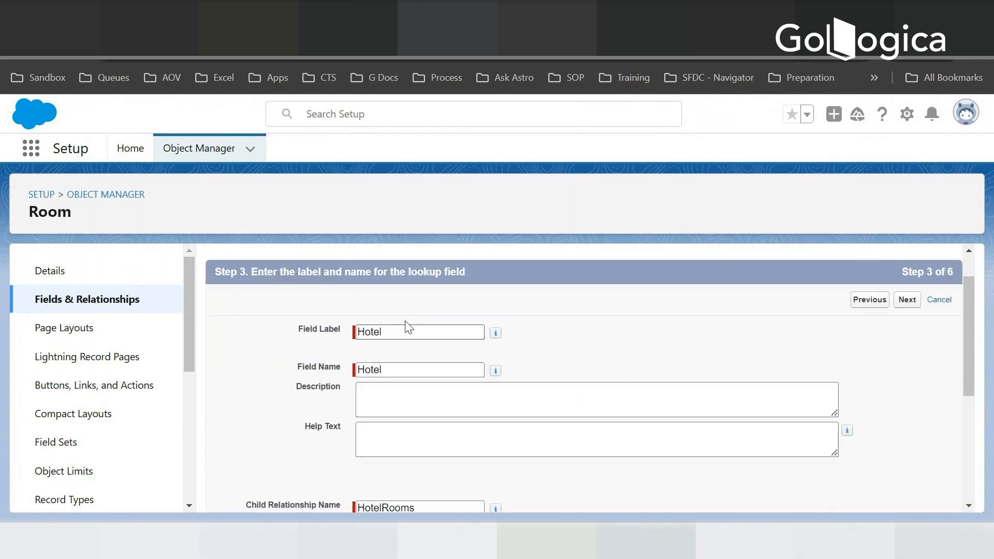
{"action": "scroll", "coordinate": [417, 335], "scroll_direction": "down", "scroll_amount": 2}
{"action": "scroll", "coordinate": [417, 335], "scroll_direction": "down", "scroll_amount": 3}
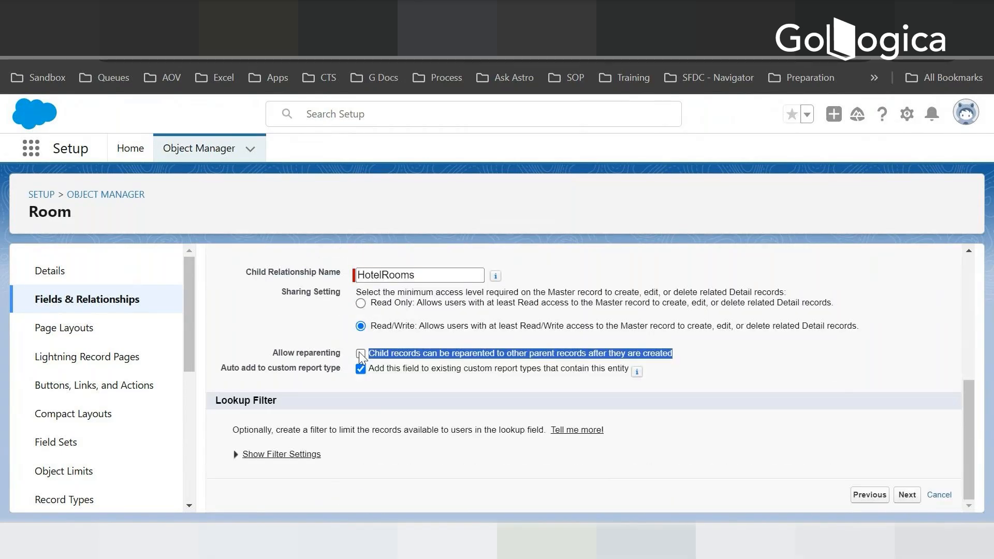
{"action": "left_click", "coordinate": [687, 355]}
{"action": "left_click", "coordinate": [907, 494]}
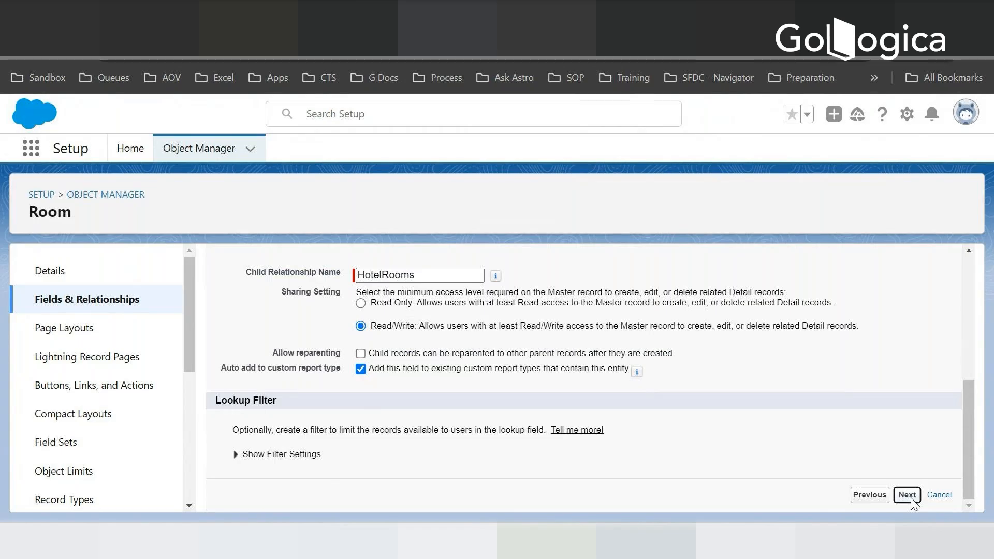
- Review and accept the Hotel field's field-level security and its placement on Room Layout, and continue to the related lists
{"action": "scroll", "coordinate": [496, 342], "scroll_direction": "down", "scroll_amount": 3}
{"action": "scroll", "coordinate": [486, 381], "scroll_direction": "up", "scroll_amount": 2}
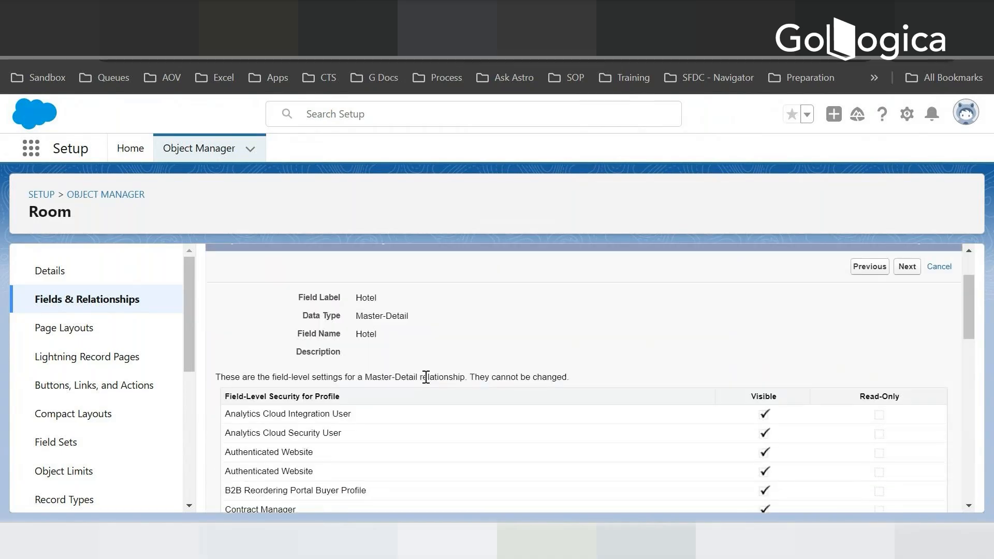
{"action": "scroll", "coordinate": [561, 352], "scroll_direction": "down", "scroll_amount": 4}
{"action": "scroll", "coordinate": [559, 349], "scroll_direction": "down", "scroll_amount": 5}
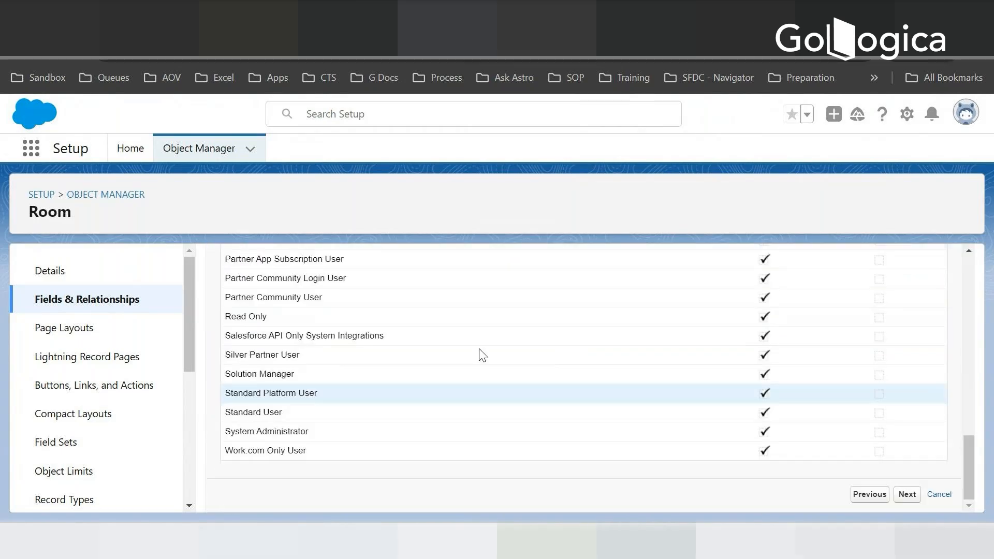
{"action": "left_click", "coordinate": [907, 494]}
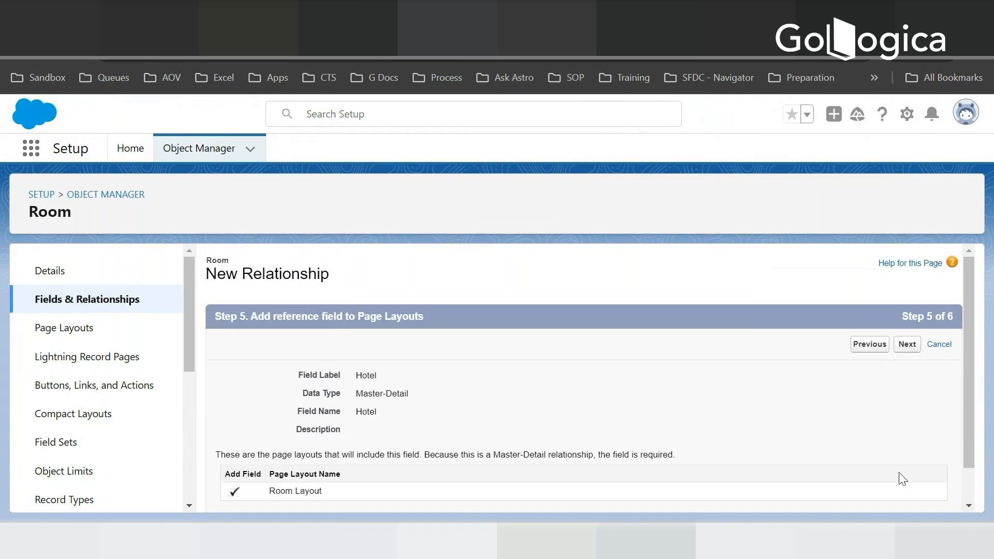
{"action": "scroll", "coordinate": [506, 398], "scroll_direction": "down", "scroll_amount": 1}
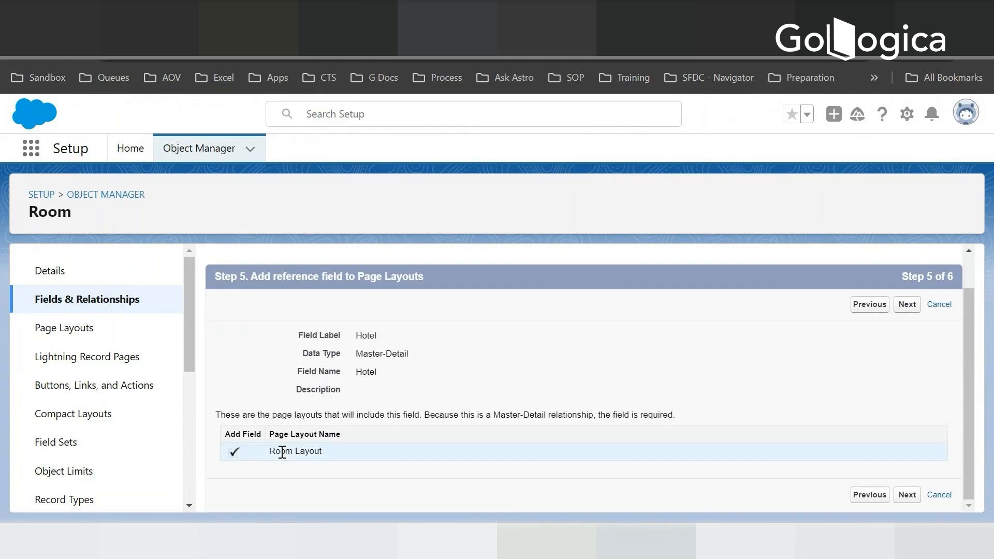
{"action": "left_click", "coordinate": [897, 308]}
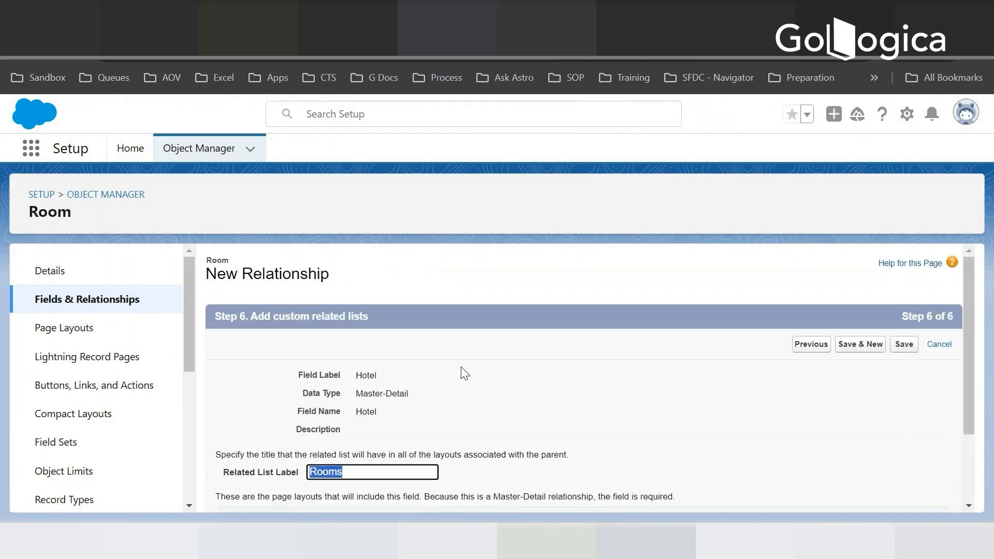
- Keep the Rooms related list on Hotel Layout, save the relationship and start another custom field
{"action": "scroll", "coordinate": [326, 355], "scroll_direction": "down", "scroll_amount": 2}
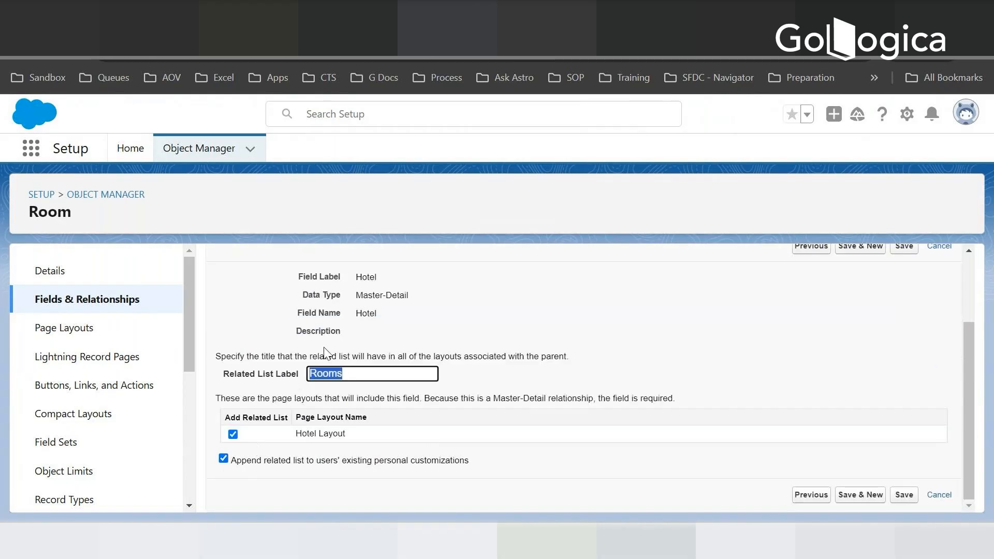
{"action": "left_click", "coordinate": [355, 374]}
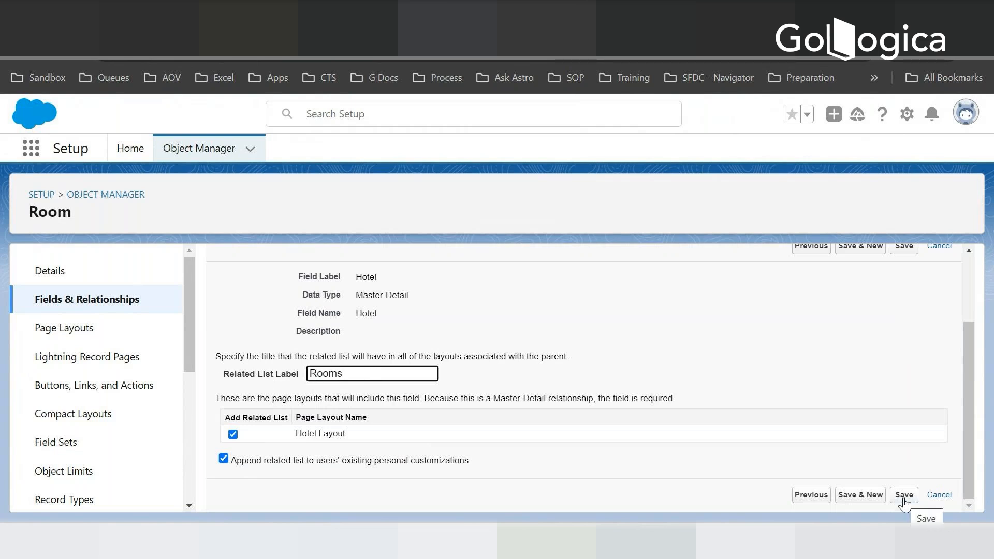
{"action": "left_click", "coordinate": [867, 499]}
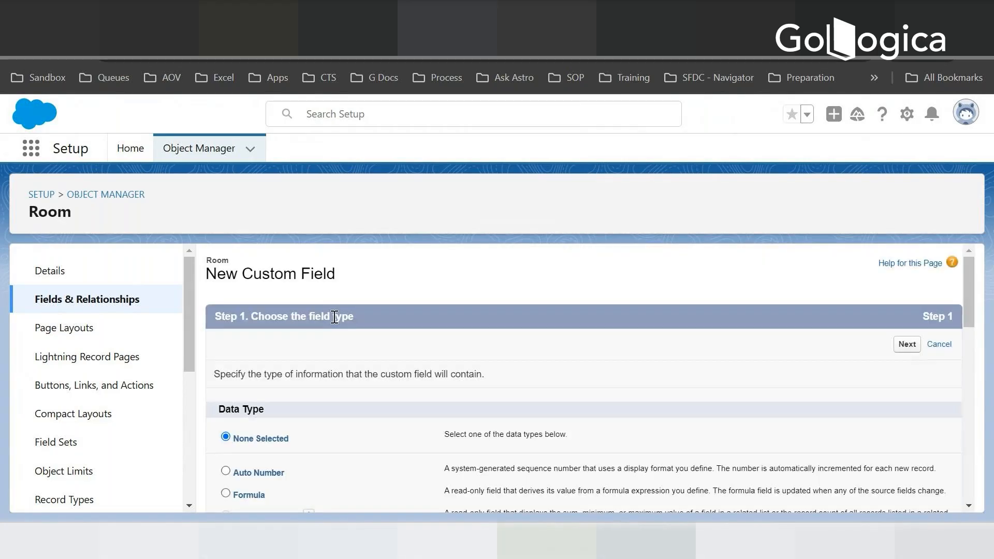
- Check the Tariff entry in the Room field list on the data model slide and return to the new custom field
{"action": "left_click", "coordinate": [347, 15]}
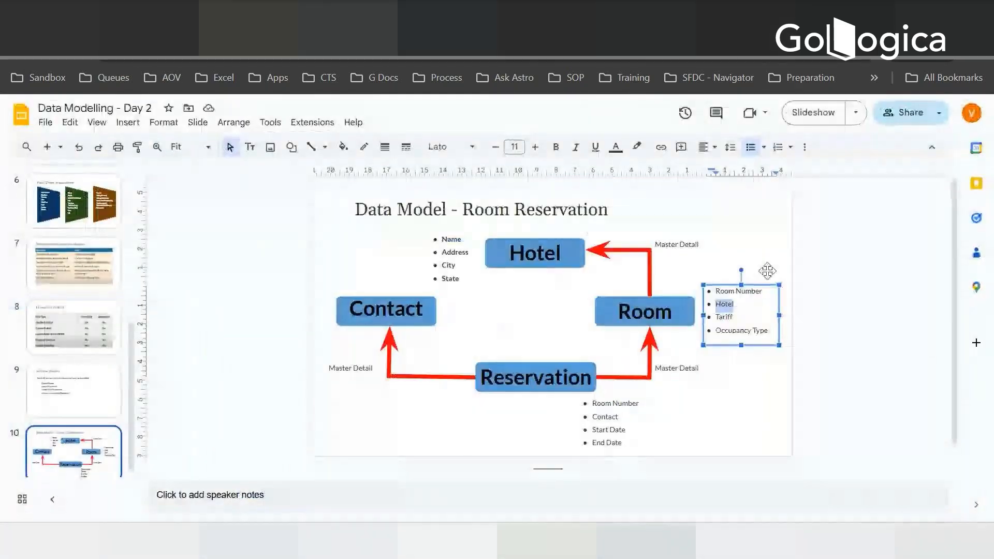
{"action": "left_click", "coordinate": [723, 316]}
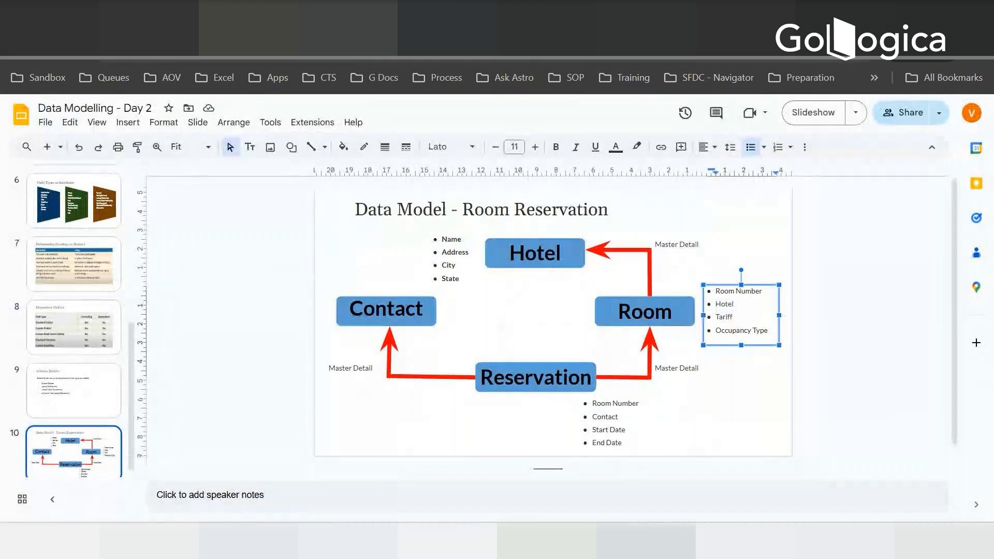
{"action": "left_click", "coordinate": [448, 15]}
- Choose the Currency data type for the new Room field and label it Tariff
{"action": "scroll", "coordinate": [417, 355], "scroll_direction": "down", "scroll_amount": 5}
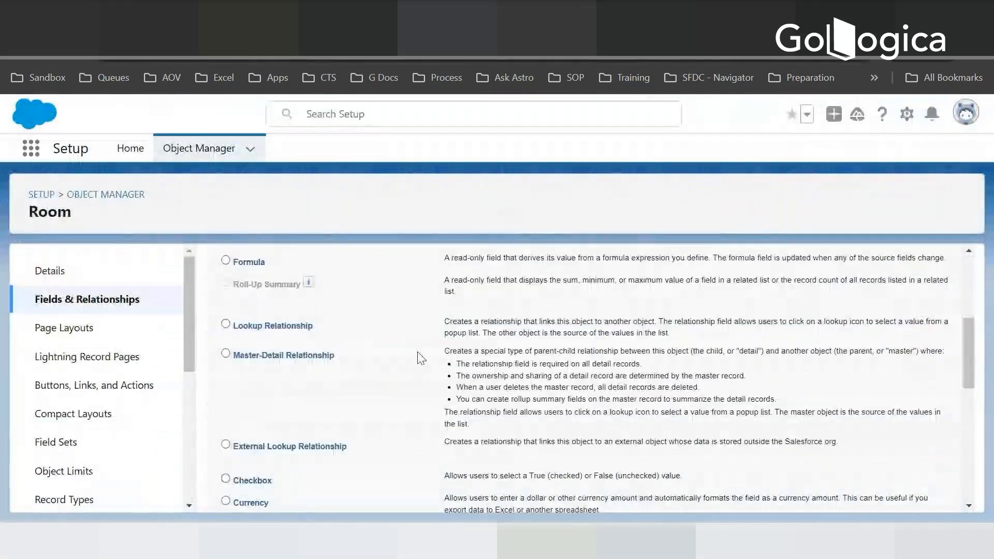
{"action": "left_click_drag", "start_coordinate": [965, 335], "coordinate": [980, 351]}
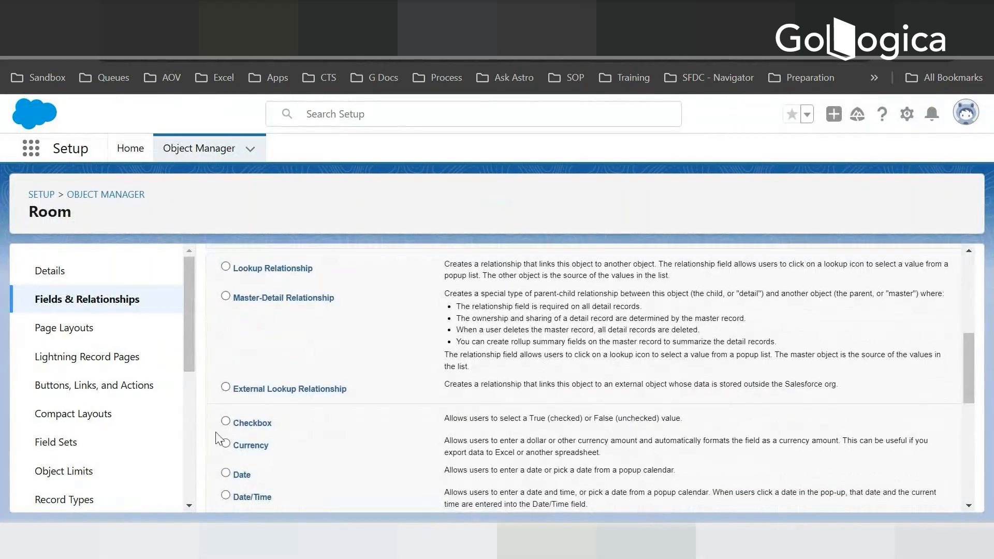
{"action": "left_click", "coordinate": [226, 443]}
{"action": "left_click_drag", "start_coordinate": [970, 386], "coordinate": [911, 505]}
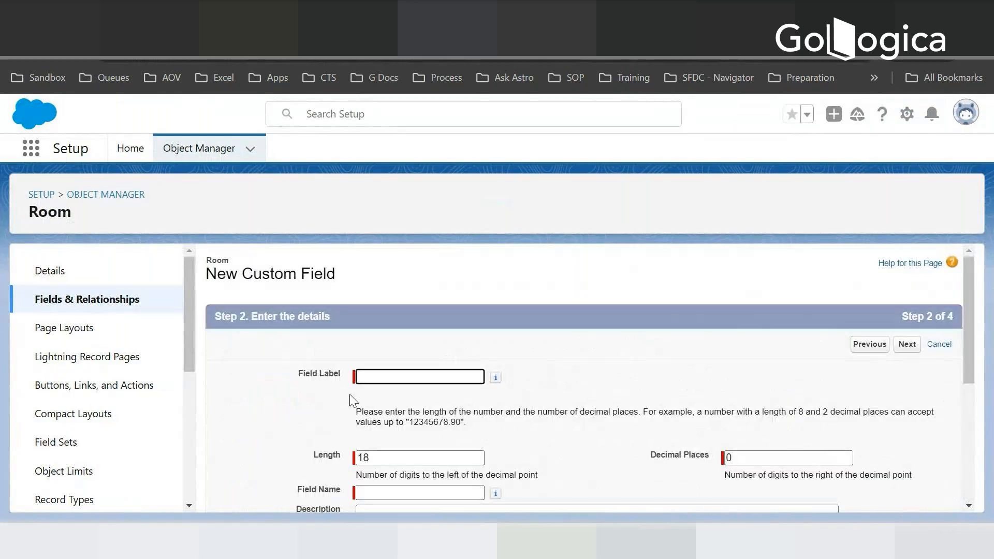
{"action": "type", "text": "Tariff"}
{"action": "key", "text": "Tab"}
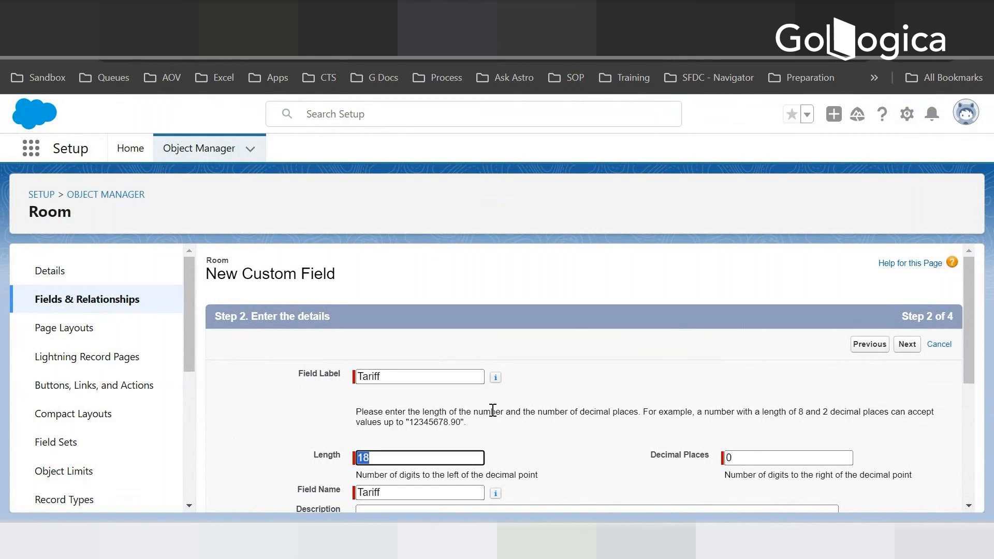
- Set the Tariff field's length to 16 and its decimal places to 2
{"action": "scroll", "coordinate": [492, 411], "scroll_direction": "down", "scroll_amount": 3}
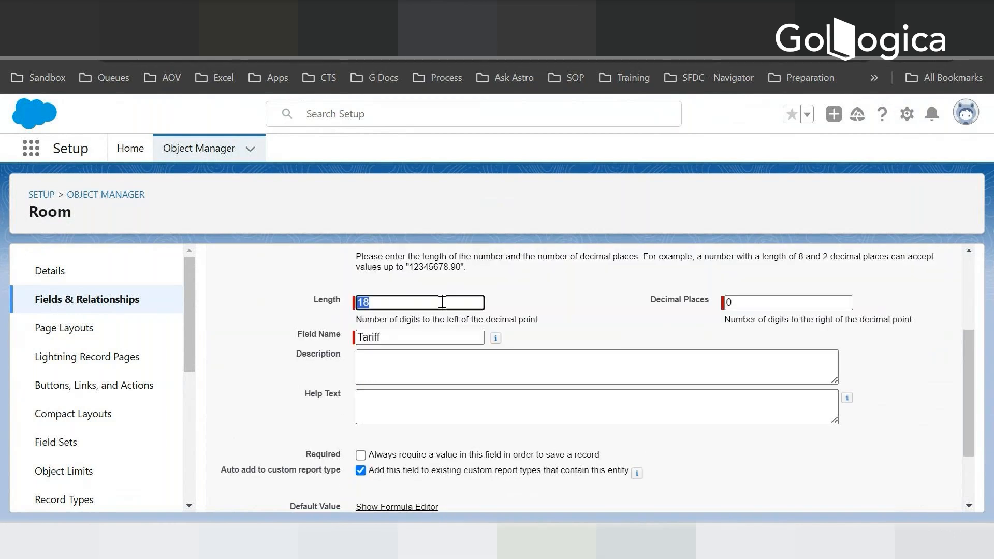
{"action": "type", "text": "16"}
{"action": "key", "text": "Tab"}
{"action": "type", "text": "2"}
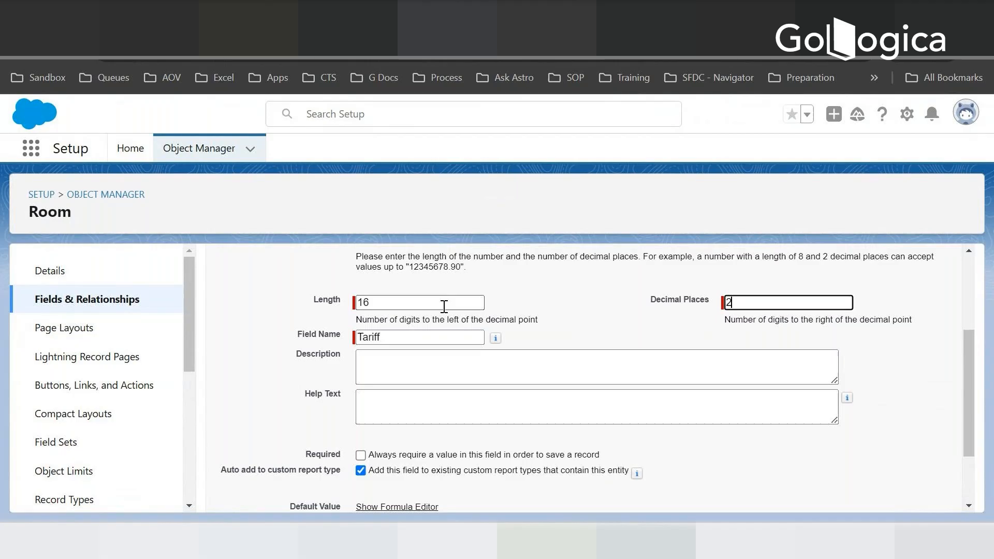
- Set the Tariff field's default value to 0.00 and continue to field-level security
{"action": "scroll", "coordinate": [777, 352], "scroll_direction": "down", "scroll_amount": 2}
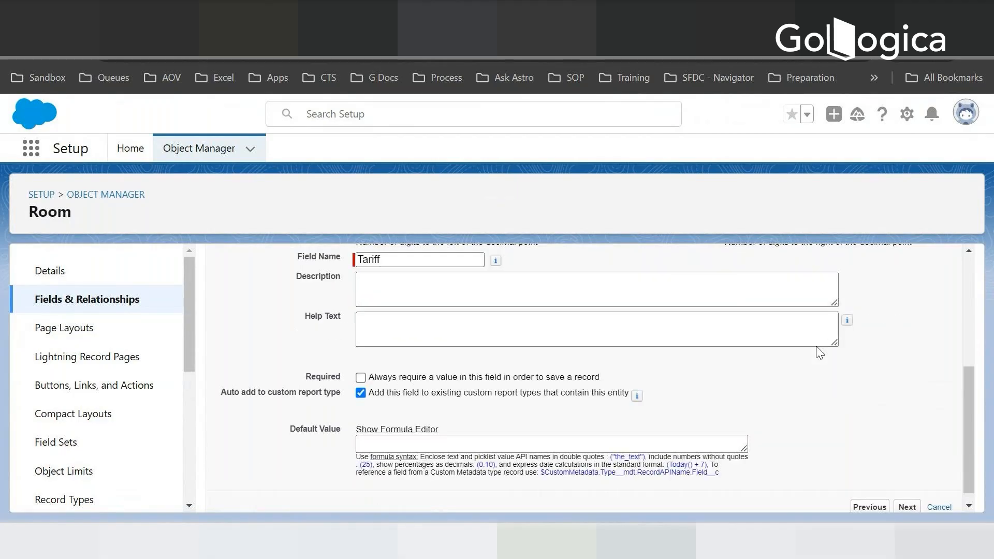
{"action": "left_click", "coordinate": [682, 448]}
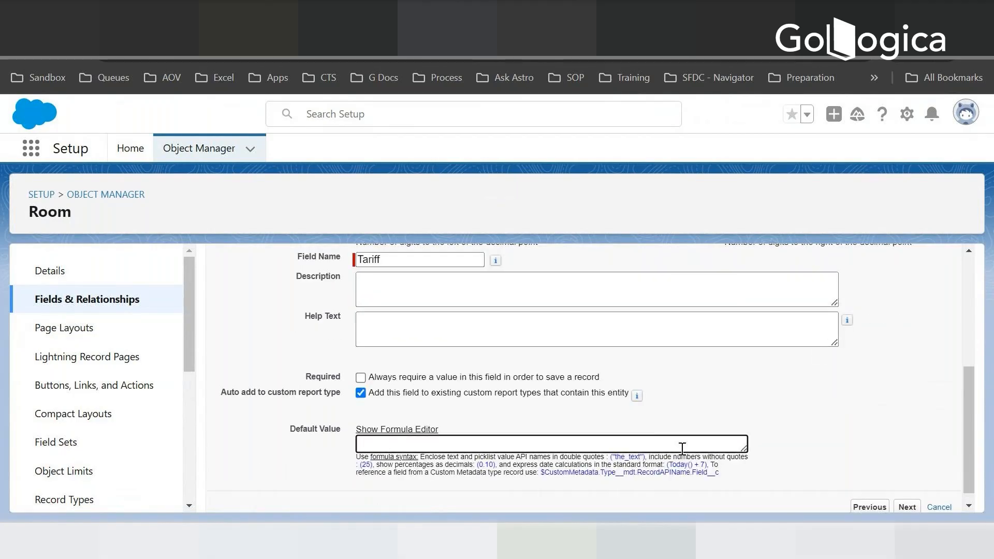
{"action": "type", "text": "0.00"}
{"action": "left_click", "coordinate": [905, 417]}
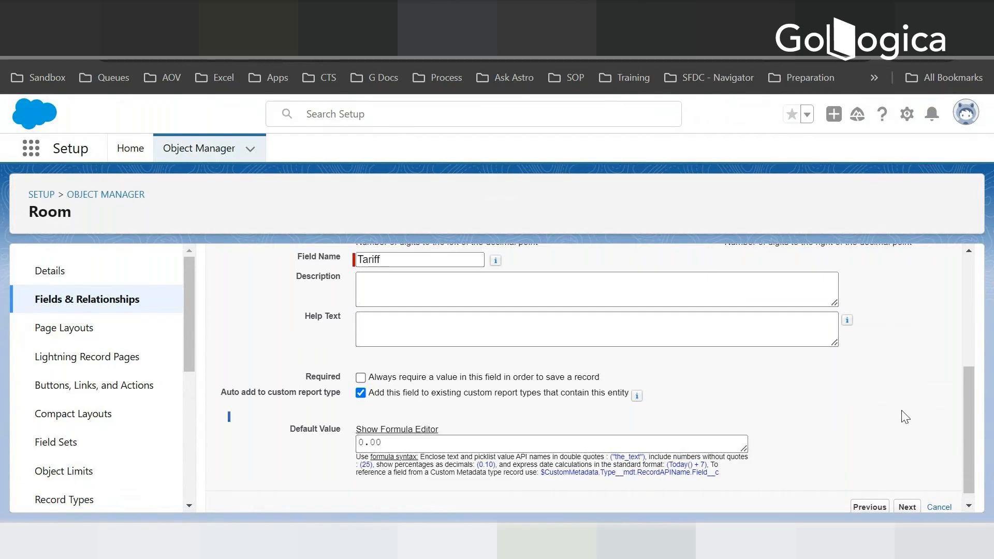
{"action": "scroll", "coordinate": [889, 458], "scroll_direction": "down", "scroll_amount": 1}
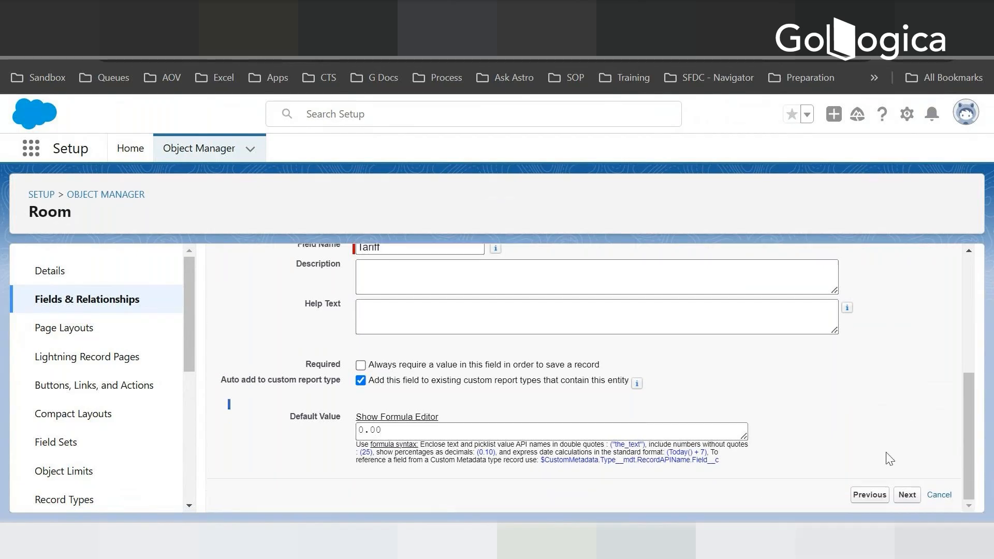
{"action": "left_click", "coordinate": [912, 498]}
- Accept the Tariff field's profile visibility and Room Layout placement, saving it and starting another custom field
{"action": "scroll", "coordinate": [807, 370], "scroll_direction": "down", "scroll_amount": 10}
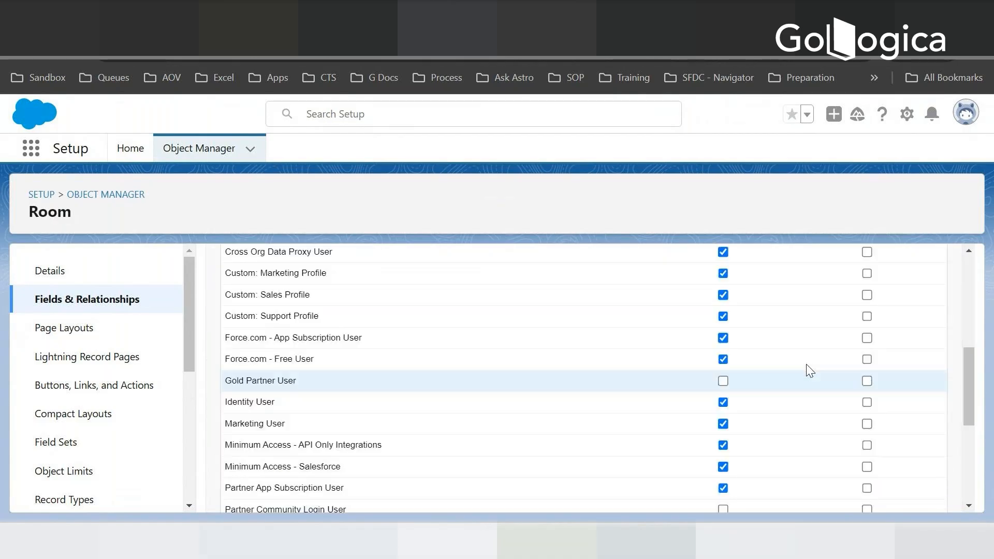
{"action": "scroll", "coordinate": [816, 382], "scroll_direction": "up", "scroll_amount": 10}
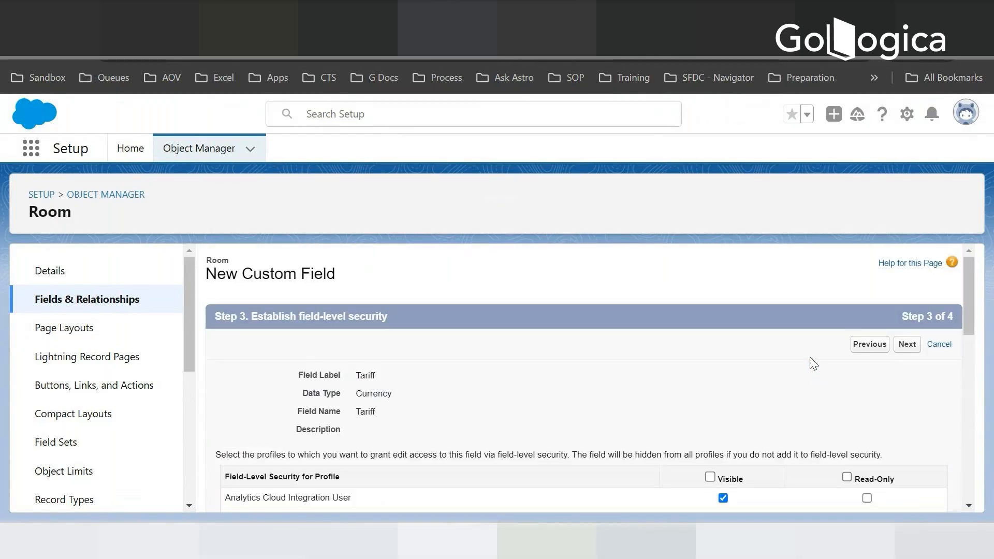
{"action": "scroll", "coordinate": [812, 362], "scroll_direction": "down", "scroll_amount": 10}
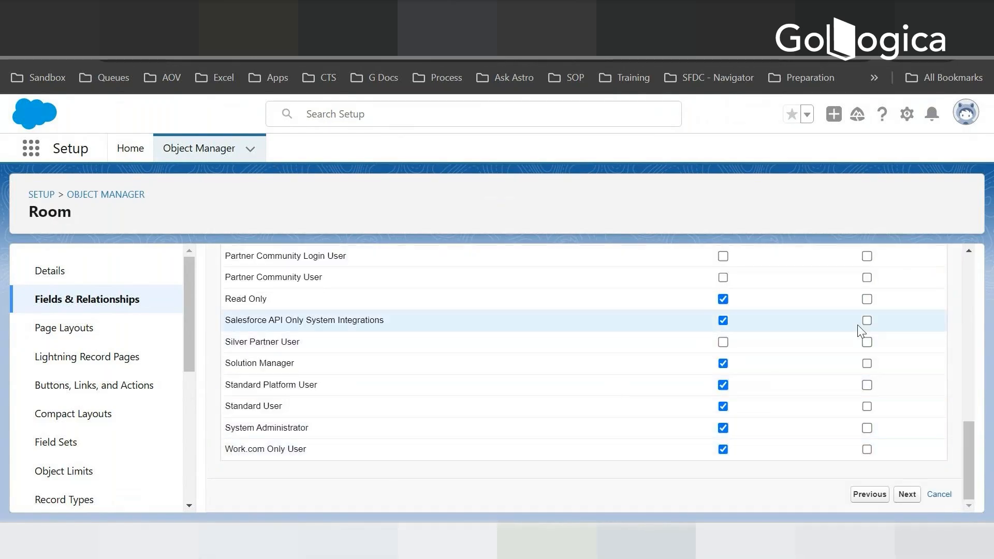
{"action": "scroll", "coordinate": [760, 372], "scroll_direction": "up", "scroll_amount": 10}
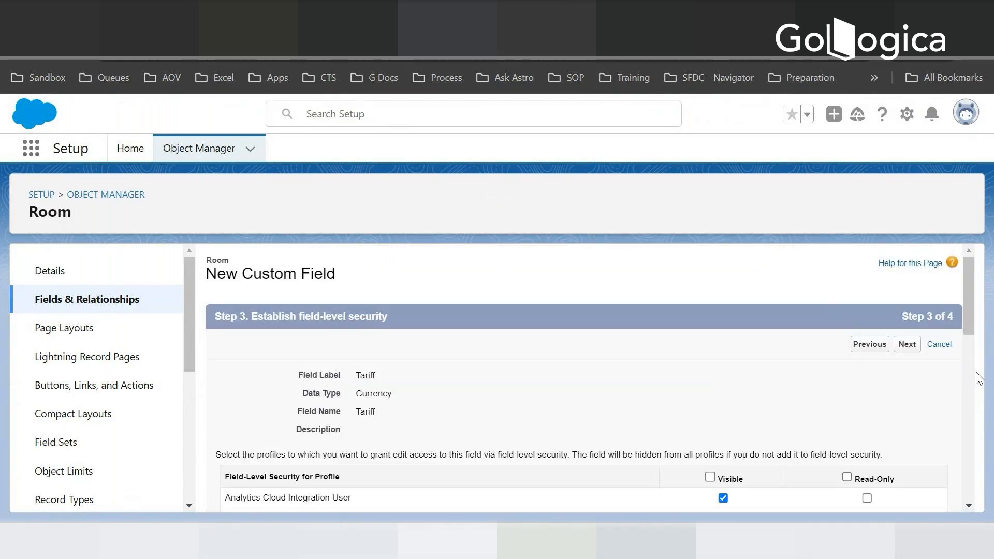
{"action": "left_click", "coordinate": [907, 344]}
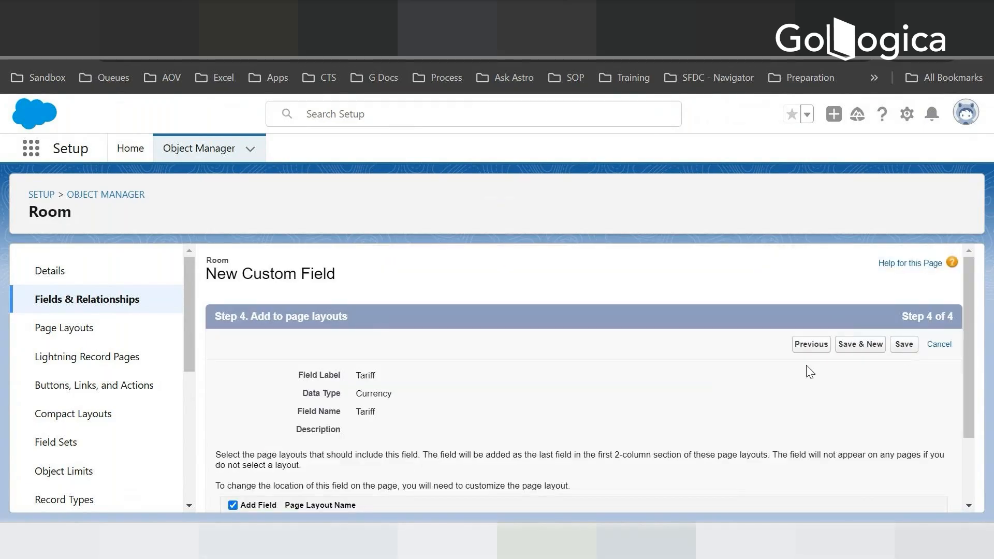
{"action": "scroll", "coordinate": [810, 372], "scroll_direction": "down", "scroll_amount": 2}
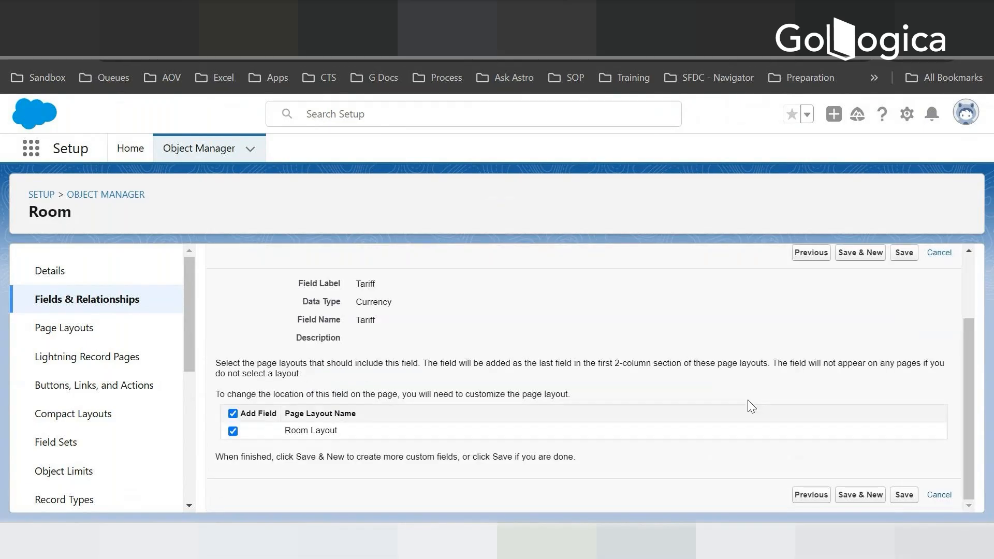
{"action": "left_click", "coordinate": [858, 496]}
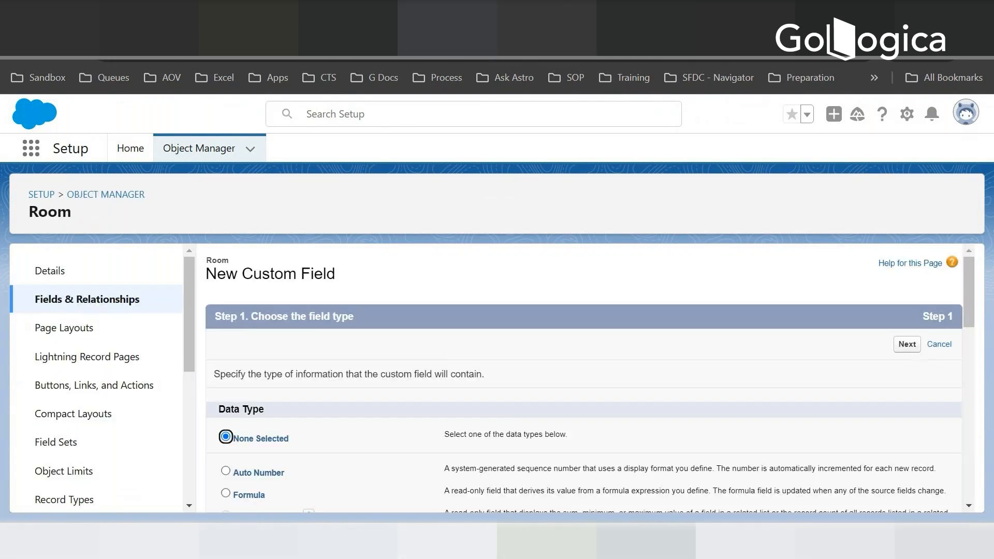
- Check the Room field list on the Google Slides data model, return to Salesforce and choose the Picklist data type for the next field
{"action": "left_click", "coordinate": [298, 15]}
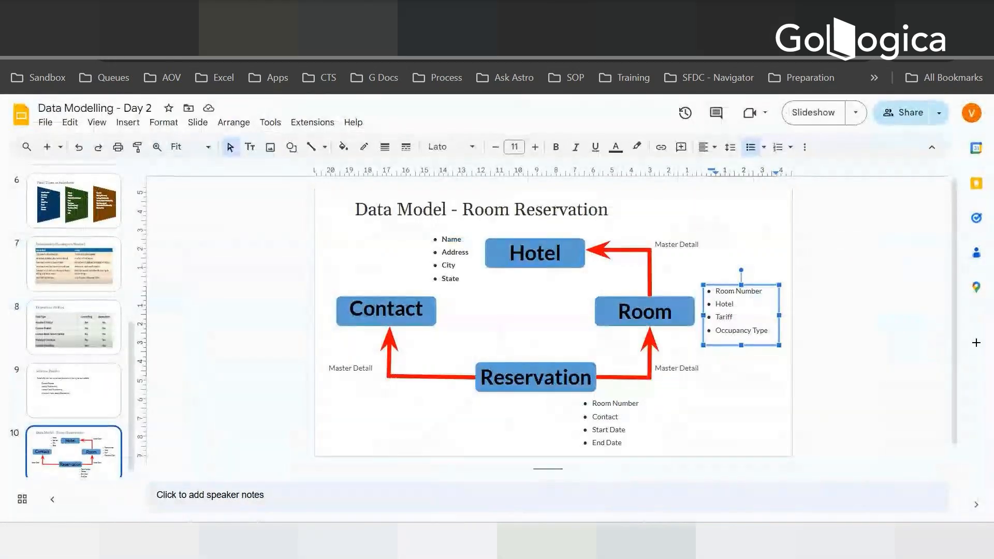
{"action": "left_click", "coordinate": [446, 15]}
{"action": "scroll", "coordinate": [430, 382], "scroll_direction": "down", "scroll_amount": 3}
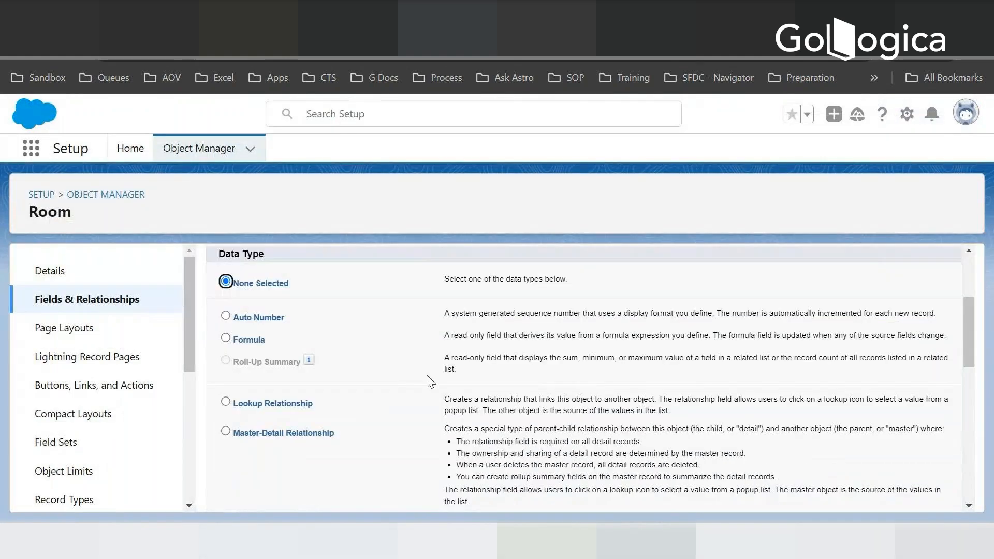
{"action": "scroll", "coordinate": [429, 382], "scroll_direction": "down", "scroll_amount": 2}
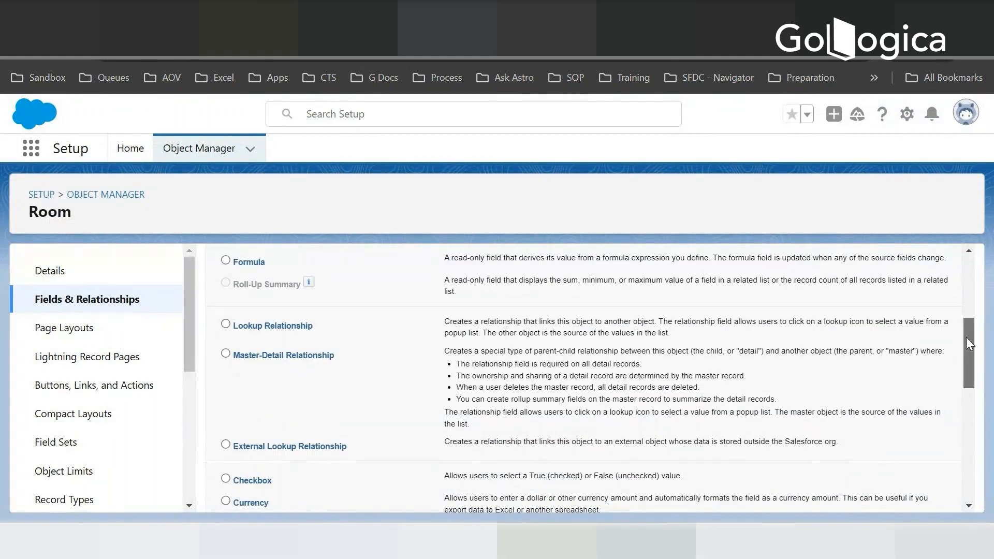
{"action": "left_click_drag", "start_coordinate": [966, 337], "coordinate": [974, 404]}
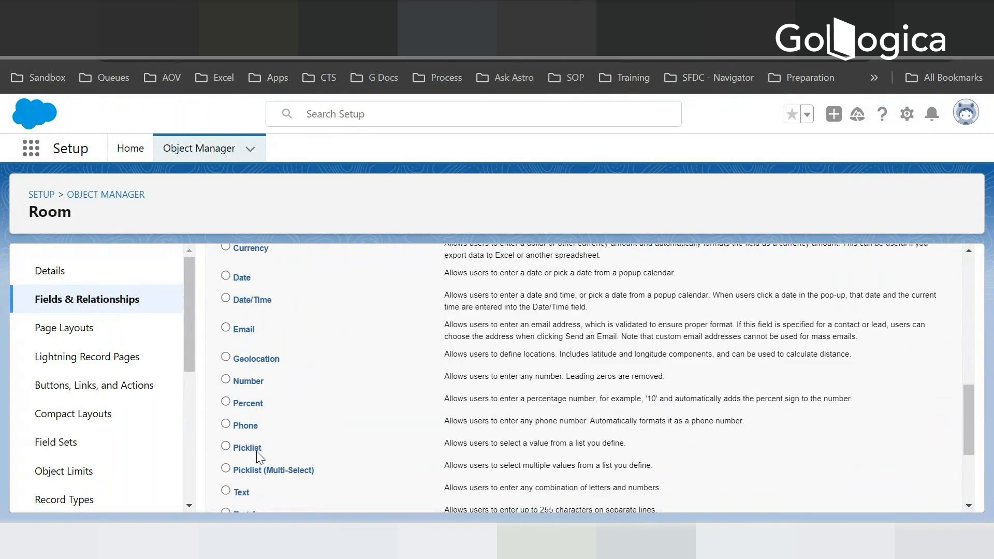
{"action": "left_click", "coordinate": [226, 447]}
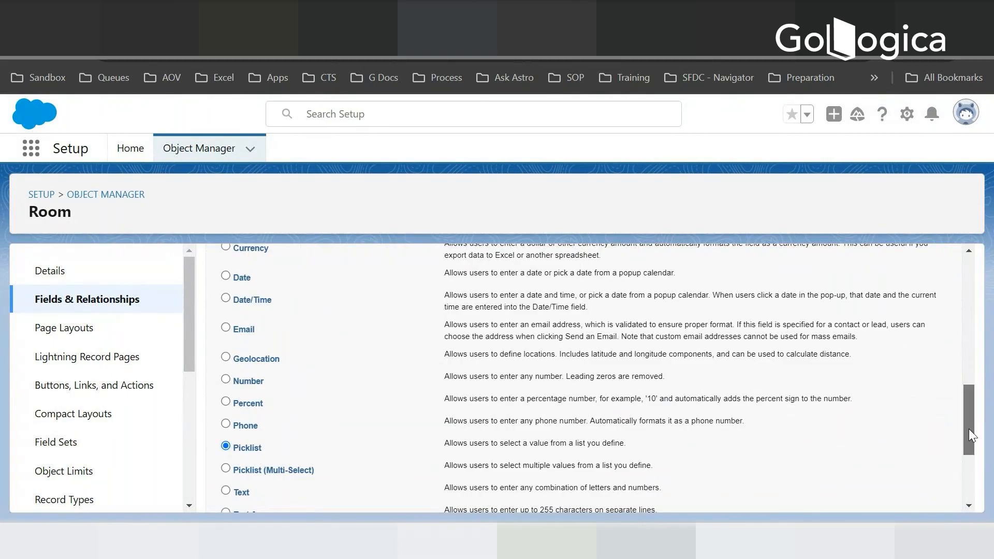
{"action": "left_click_drag", "start_coordinate": [968, 428], "coordinate": [912, 512]}
{"action": "left_click", "coordinate": [905, 495]}
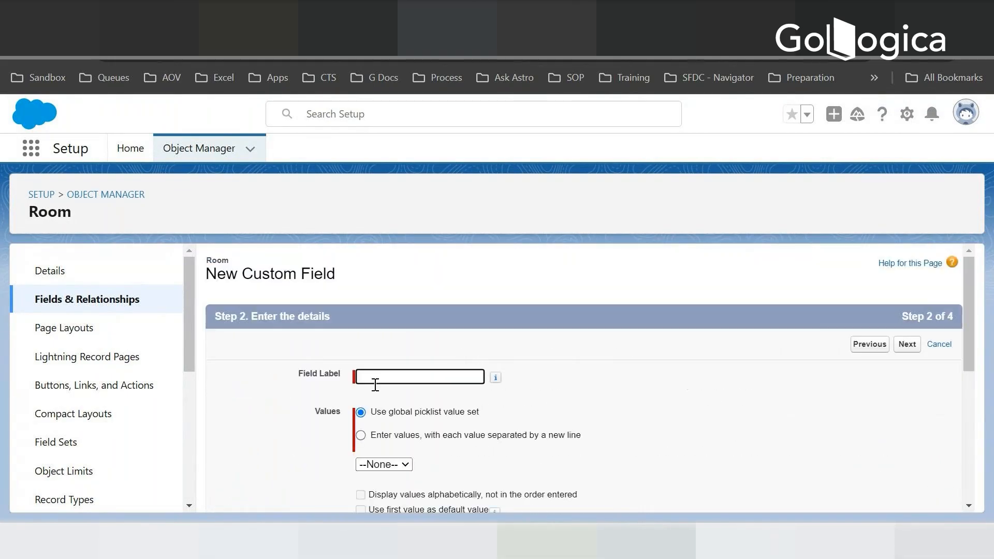
- Label the picklist field Occupancy Type and choose to enter its own values instead of a global picklist value set
{"action": "type", "text": "Occupancy Type"}
{"action": "key", "text": "Tab"}
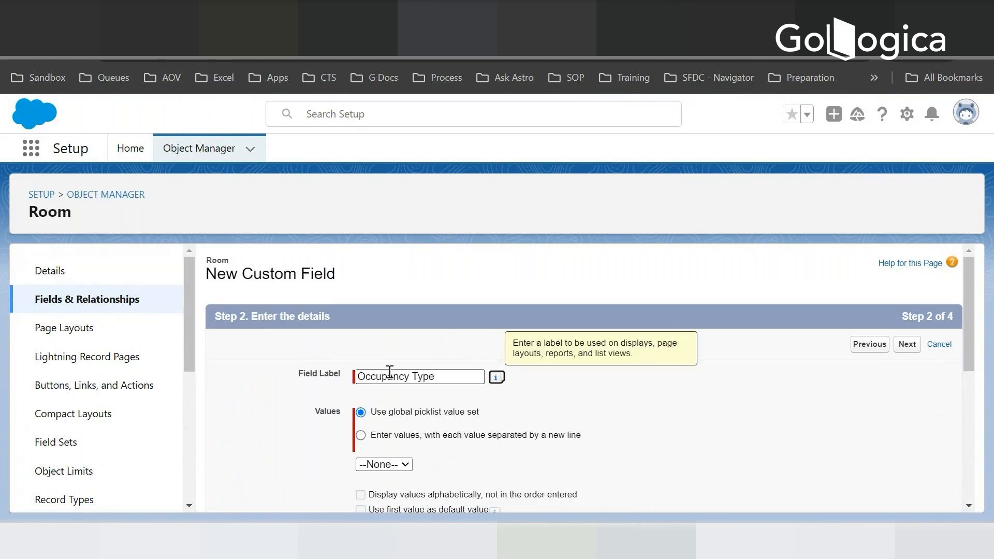
{"action": "left_click", "coordinate": [361, 435]}
- Enter Single, Double and Triple as the Occupancy Type picklist values, each on its own line
{"action": "scroll", "coordinate": [401, 457], "scroll_direction": "down", "scroll_amount": 3}
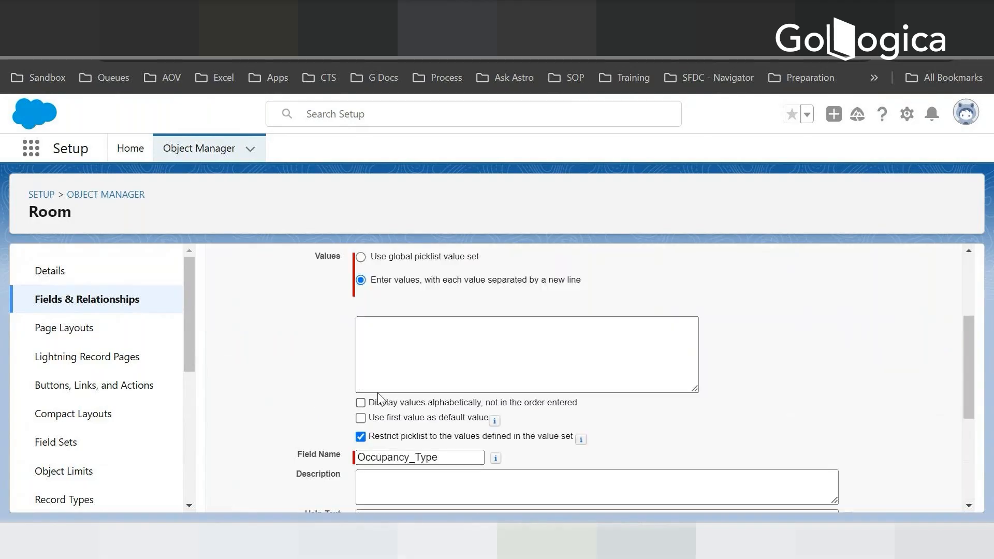
{"action": "left_click", "coordinate": [388, 334]}
{"action": "type", "text": "Single"}
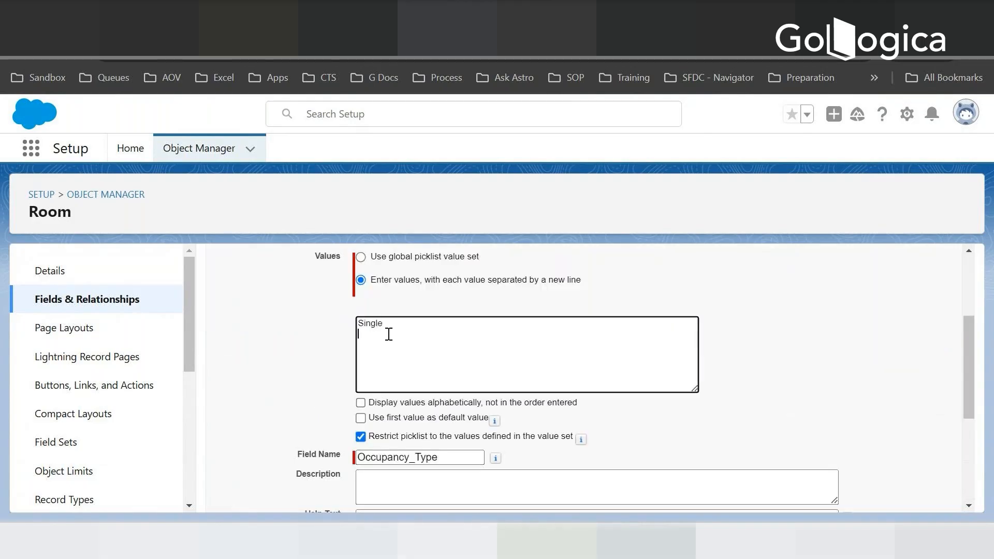
{"action": "key", "text": "Return"}
{"action": "type", "text": "Double"}
{"action": "key", "text": "Return"}
{"action": "type", "text": "Triple"}
{"action": "scroll", "coordinate": [756, 332], "scroll_direction": "down", "scroll_amount": 1}
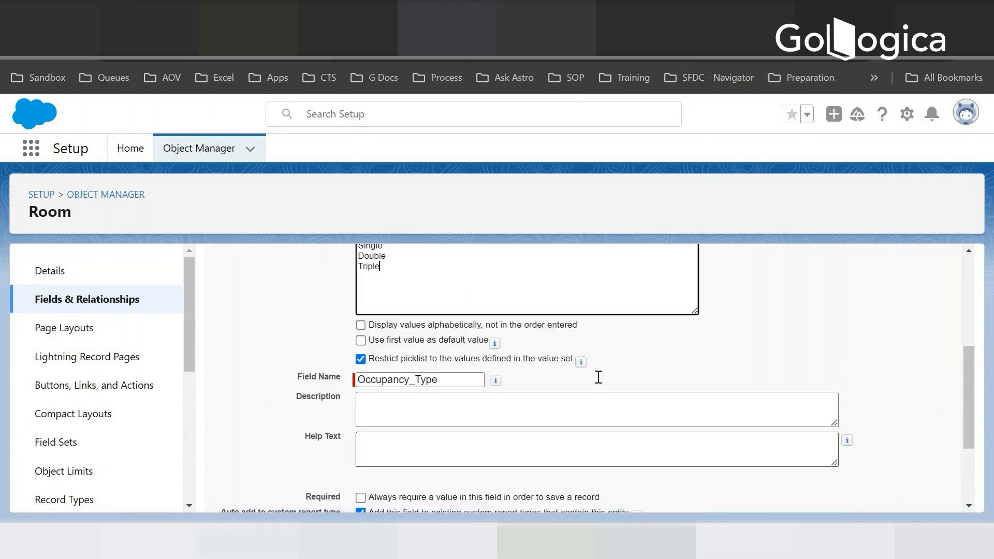
- Use the first picklist value, Single, as the default for Occupancy Type
{"action": "scroll", "coordinate": [477, 333], "scroll_direction": "up", "scroll_amount": 1}
{"action": "left_click", "coordinate": [456, 417]}
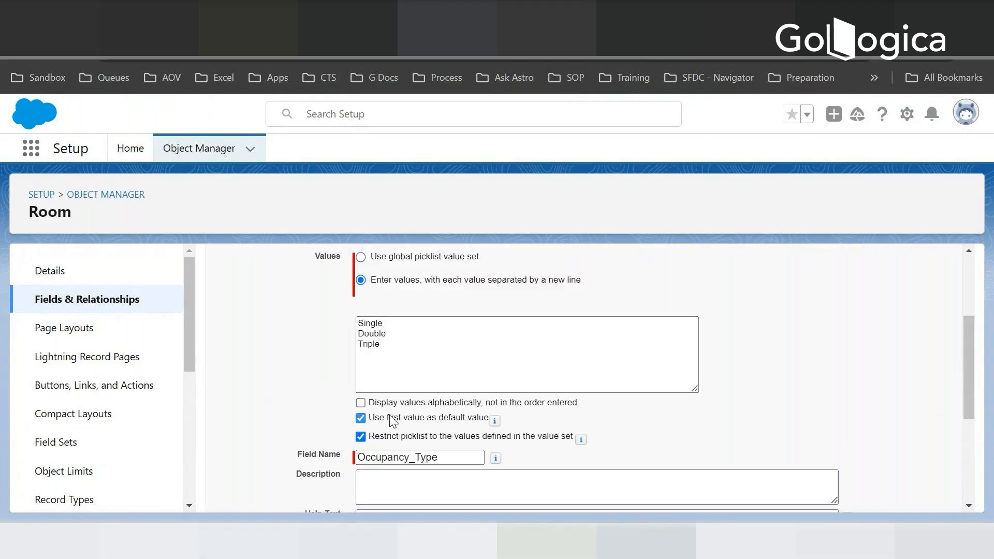
{"action": "left_click_drag", "start_coordinate": [375, 418], "coordinate": [431, 418]}
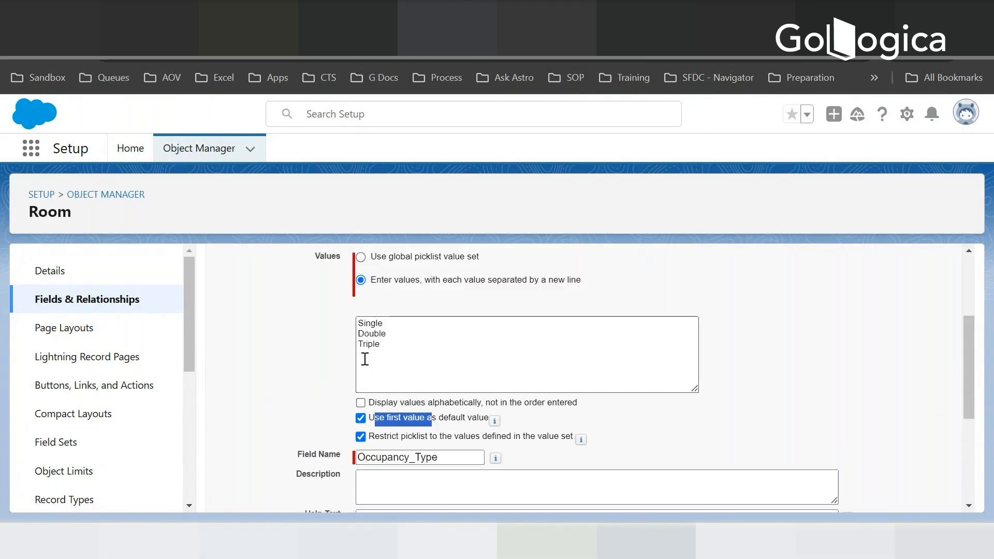
{"action": "double_click", "coordinate": [384, 324]}
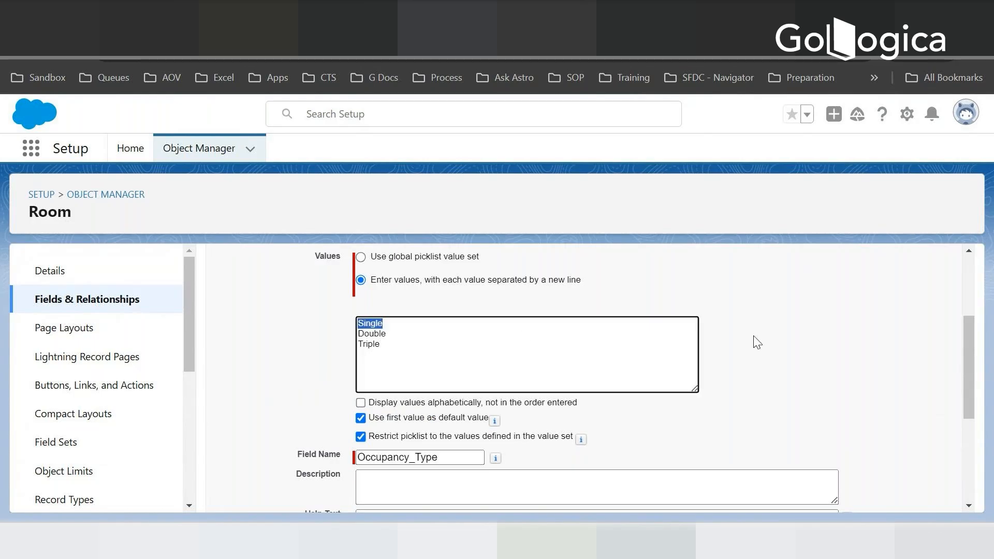
{"action": "left_click", "coordinate": [753, 352]}
- Keep the remaining Occupancy Type details as they are, accept the field-level security and continue to the page layouts
{"action": "scroll", "coordinate": [753, 352], "scroll_direction": "down", "scroll_amount": 3}
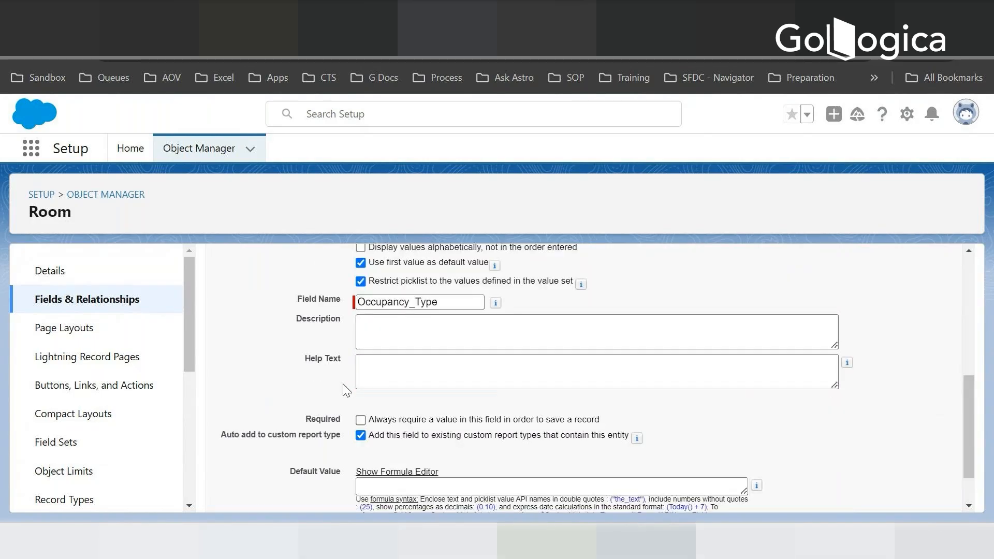
{"action": "scroll", "coordinate": [272, 456], "scroll_direction": "down", "scroll_amount": 1}
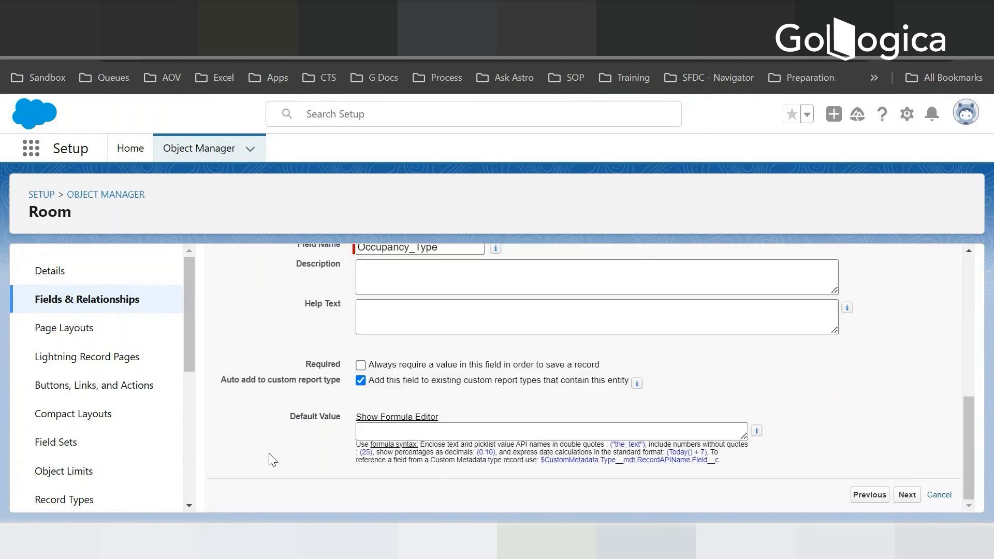
{"action": "left_click", "coordinate": [906, 494]}
{"action": "scroll", "coordinate": [550, 383], "scroll_direction": "down", "scroll_amount": 10}
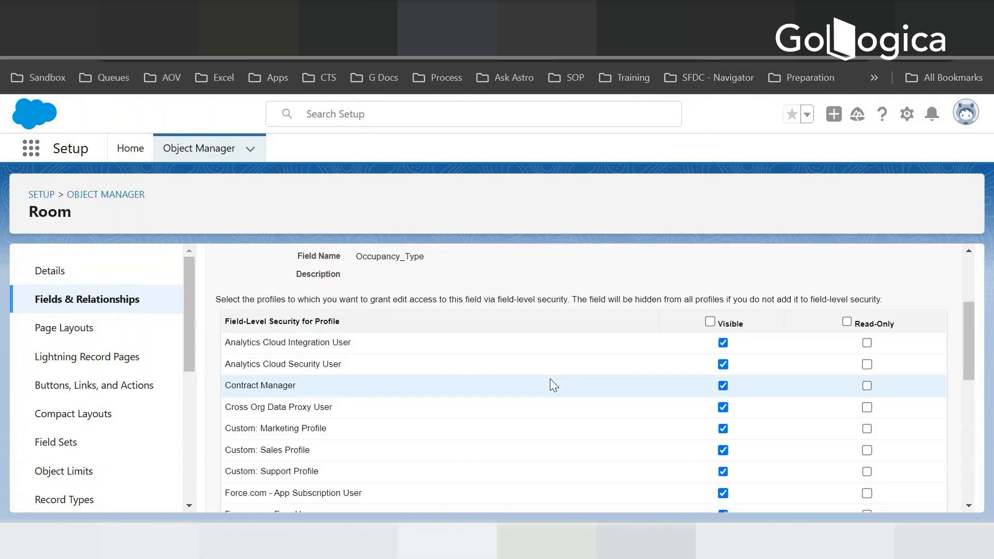
{"action": "left_click", "coordinate": [907, 494]}
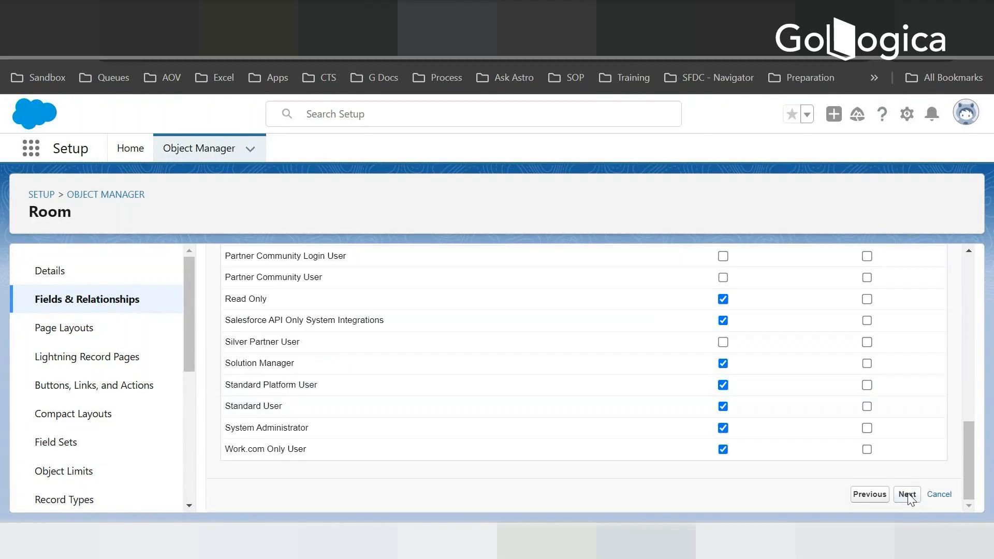
- Keep Occupancy Type on the Room Layout and save the new field on the Room object
{"action": "scroll", "coordinate": [610, 408], "scroll_direction": "down", "scroll_amount": 2}
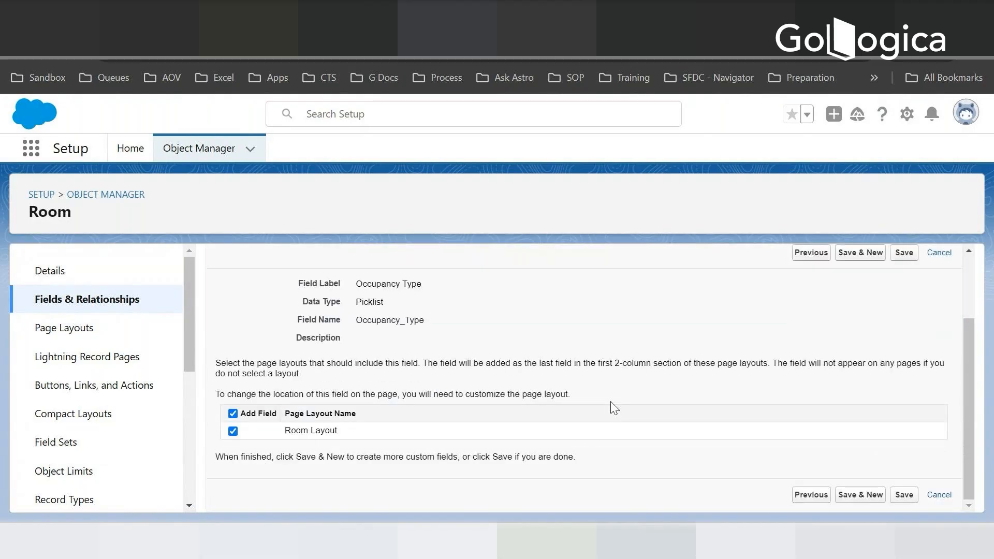
{"action": "left_click", "coordinate": [909, 497]}
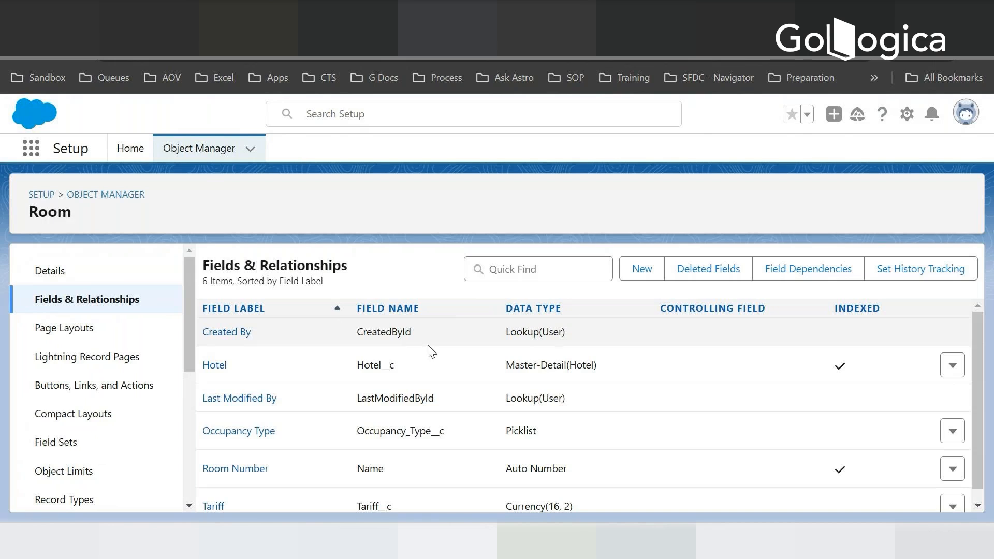
{"action": "scroll", "coordinate": [279, 388], "scroll_direction": "down", "scroll_amount": 1}
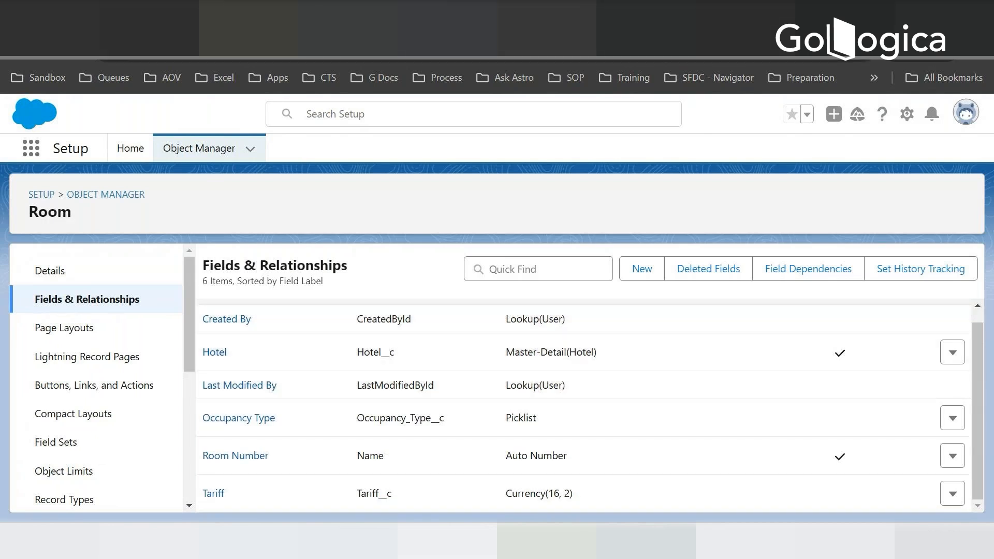
- Check the Room Reservation data model slide in Google Slides and return to the full object list in Salesforce's Object Manager
{"action": "key", "text": "ctrl+Tab"}
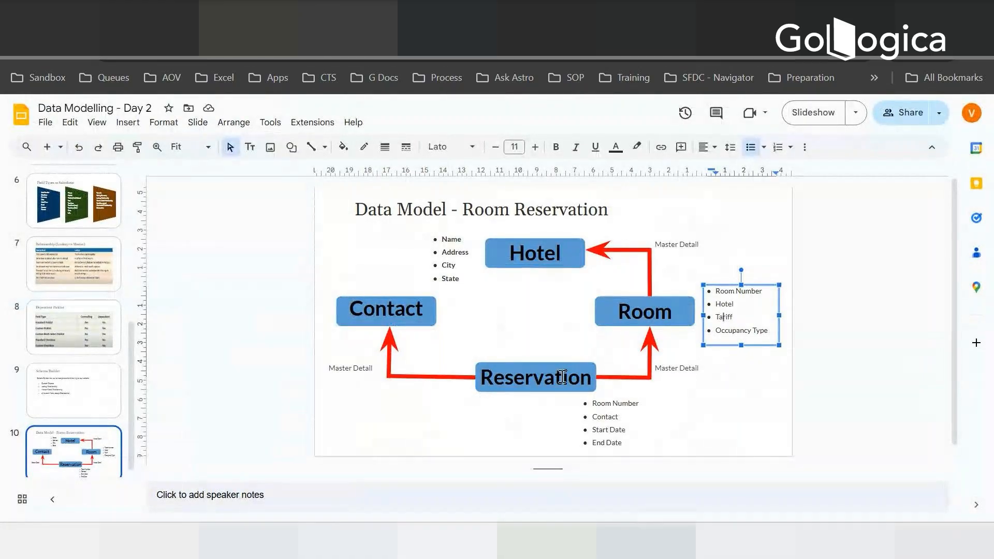
{"action": "key", "text": "ctrl+shift+Tab"}
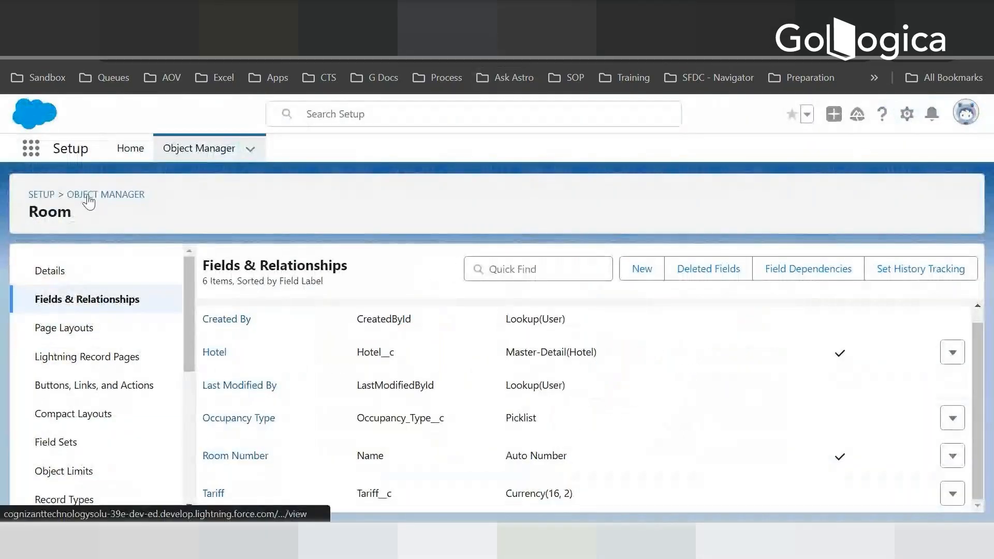
{"action": "left_click", "coordinate": [113, 194]}
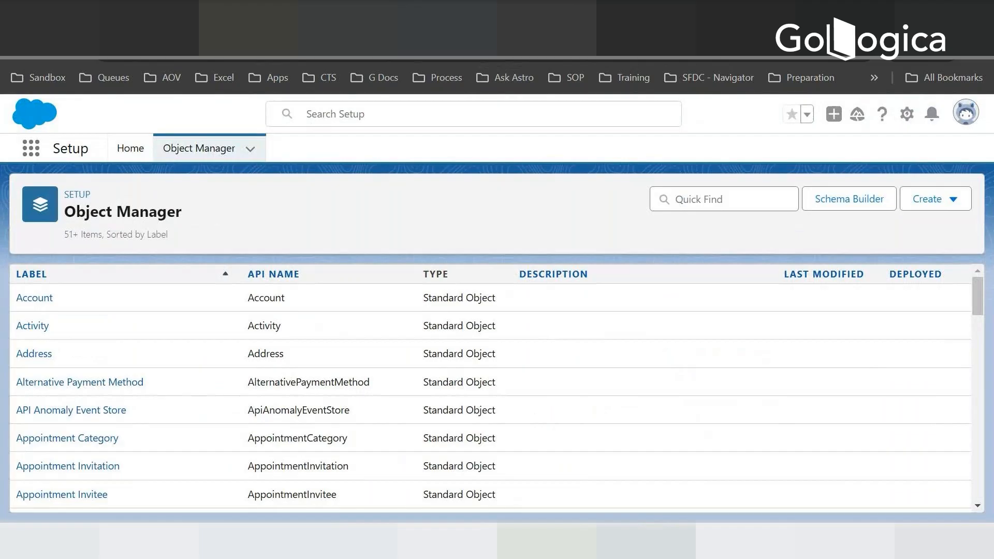
- Switch to Google Slides and review the Room object's field list, highlighting Tariff, in the Room Reservation data model
{"action": "key", "text": "ctrl+Tab"}
{"action": "left_click", "coordinate": [845, 347]}
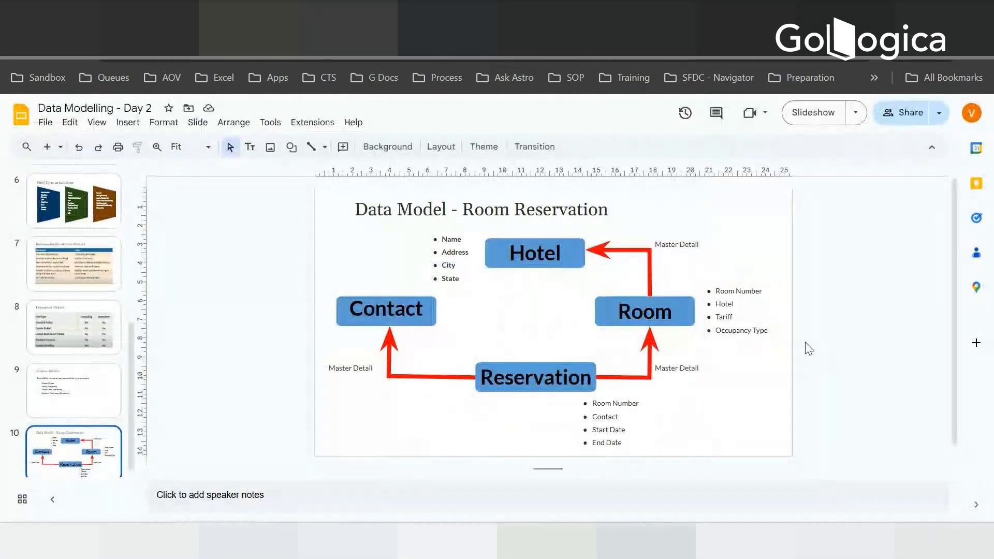
{"action": "left_click", "coordinate": [733, 317]}
{"action": "double_click", "coordinate": [739, 316]}
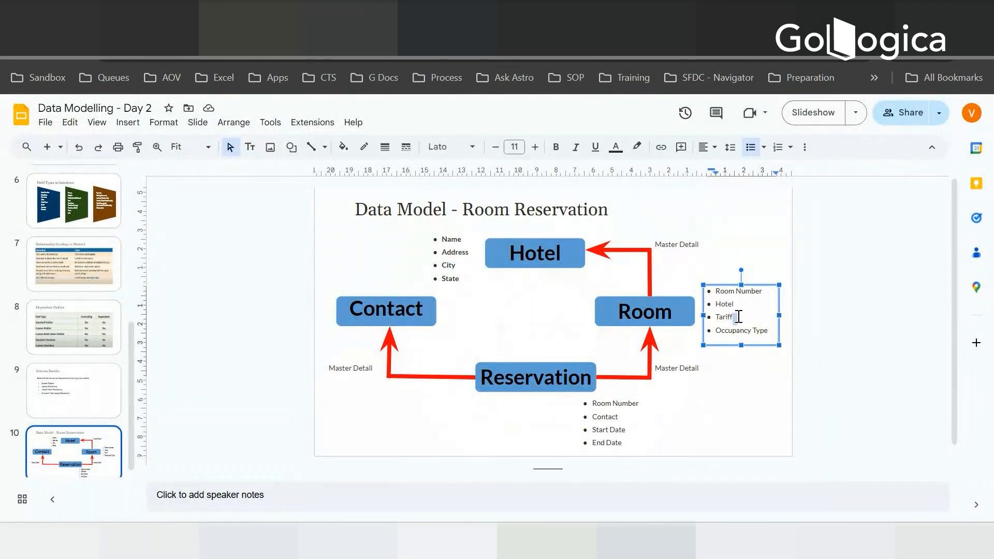
{"action": "left_click_drag", "start_coordinate": [739, 317], "coordinate": [715, 318]}
{"action": "left_click", "coordinate": [742, 317]}
{"action": "double_click", "coordinate": [717, 317]}
- Switch back to Salesforce, search the Object Manager for Reservation and open the details of the Reservation custom object
{"action": "left_click", "coordinate": [445, 14]}
{"action": "left_click", "coordinate": [683, 201]}
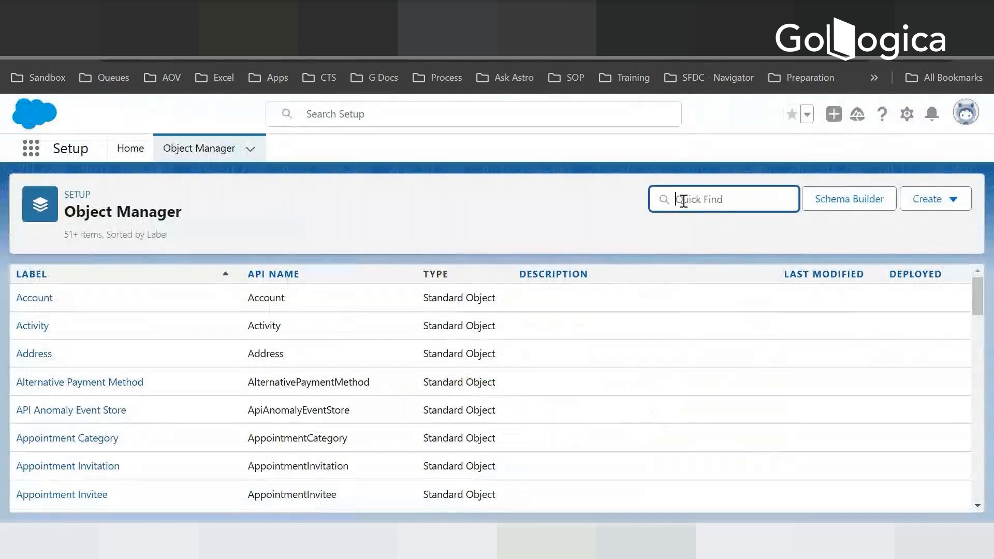
{"action": "type", "text": "Reservation"}
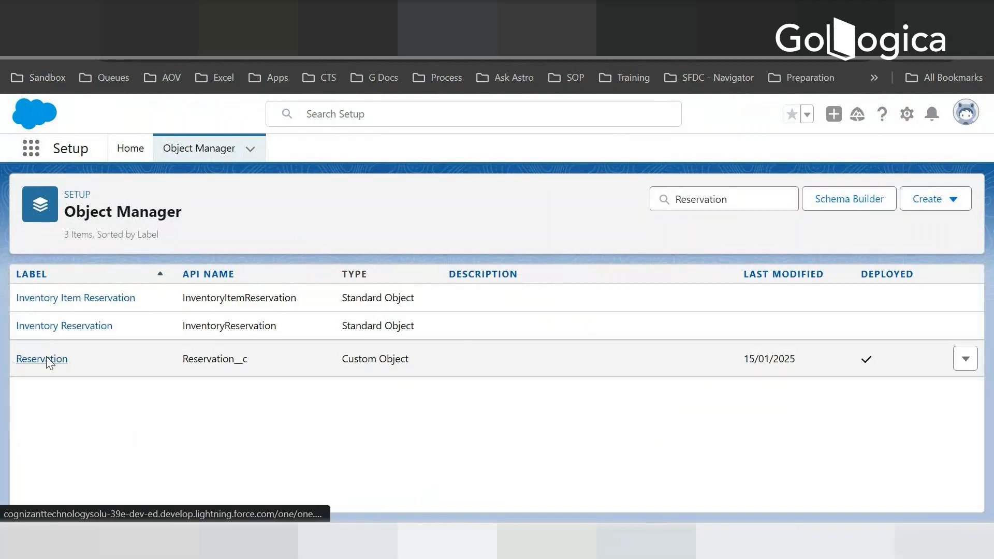
{"action": "left_click", "coordinate": [54, 359]}
{"action": "scroll", "coordinate": [309, 377], "scroll_direction": "down", "scroll_amount": 1}
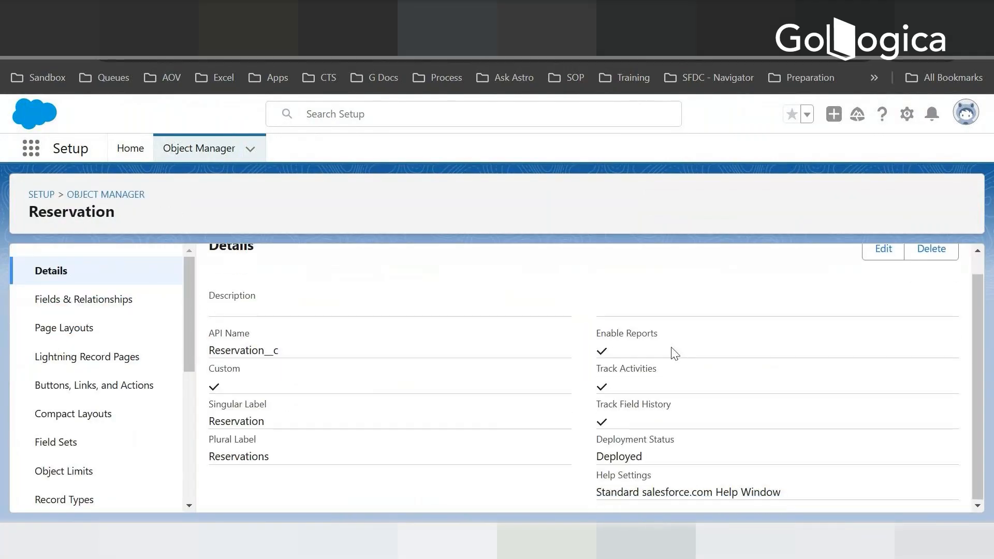
{"action": "left_click_drag", "start_coordinate": [979, 324], "coordinate": [987, 277]}
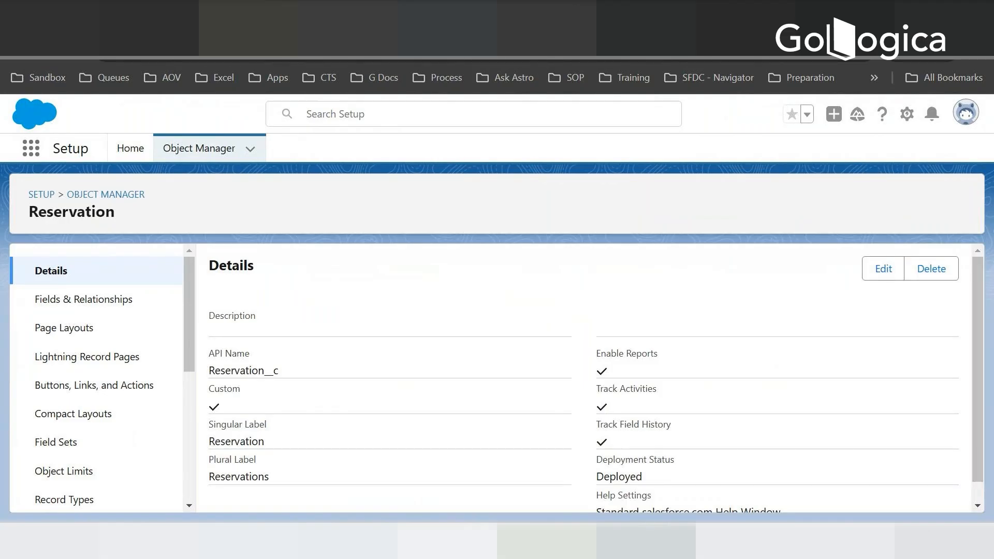
- Switch to the Room Reservation slide in Google Slides and highlight Hotel in the Room object's field list
{"action": "left_click", "coordinate": [249, 18]}
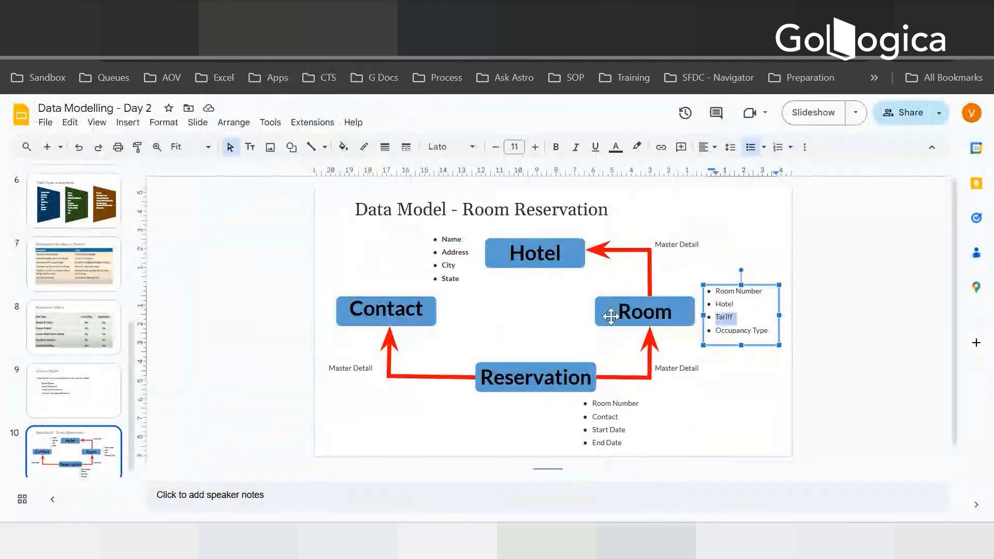
{"action": "left_click", "coordinate": [722, 304]}
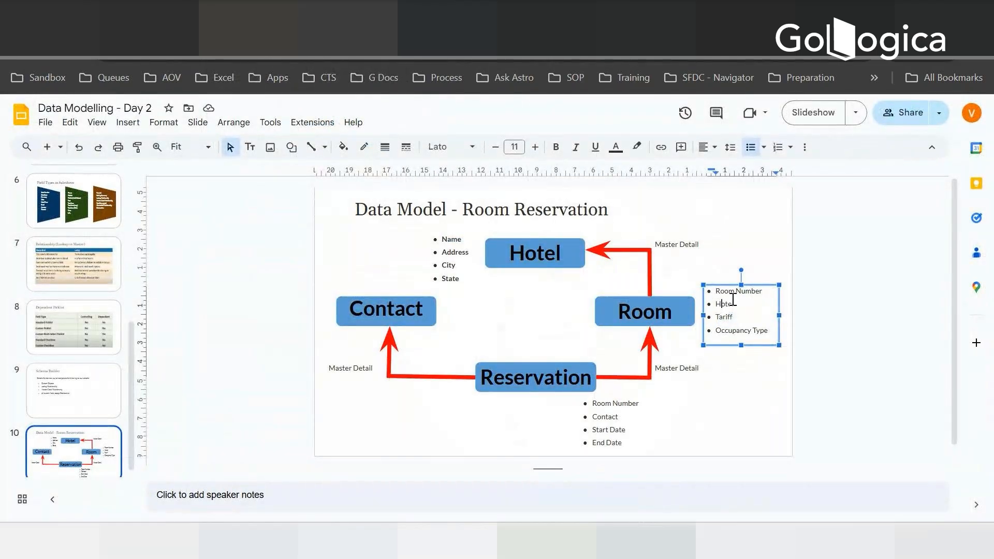
{"action": "double_click", "coordinate": [724, 304]}
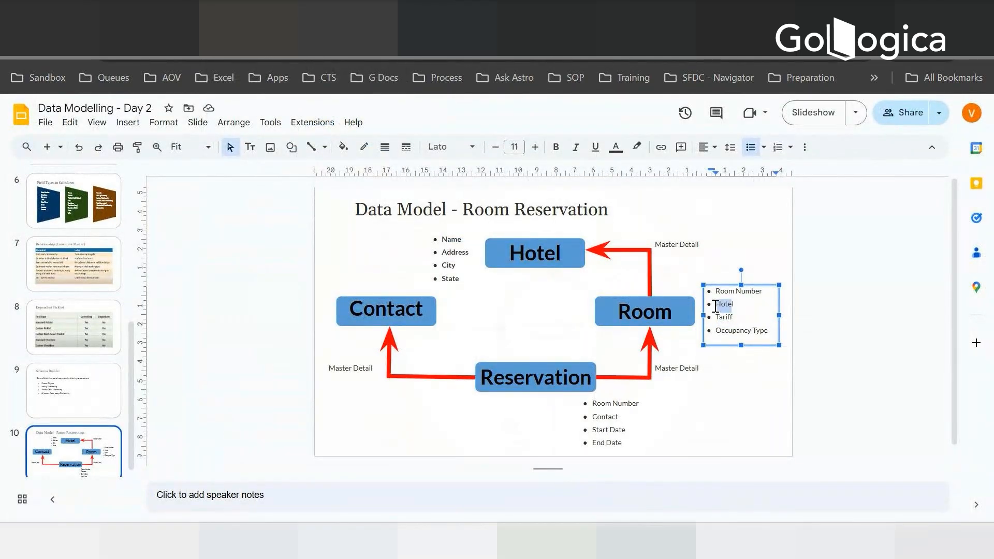
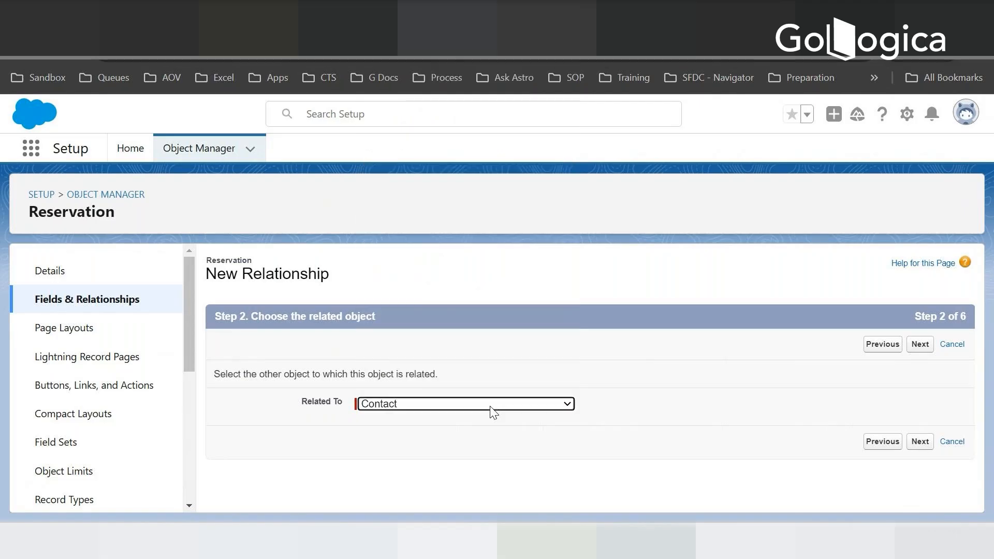
- Relate the Reservation master-detail field to Contact and set its child relationship name to ContactReservations
{"action": "left_click", "coordinate": [920, 443]}
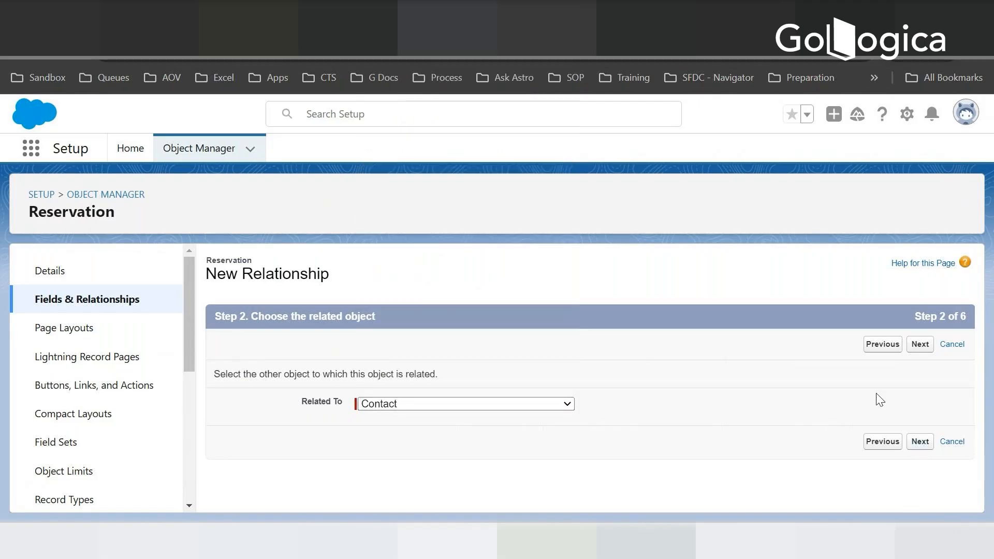
{"action": "key", "text": "Tab"}
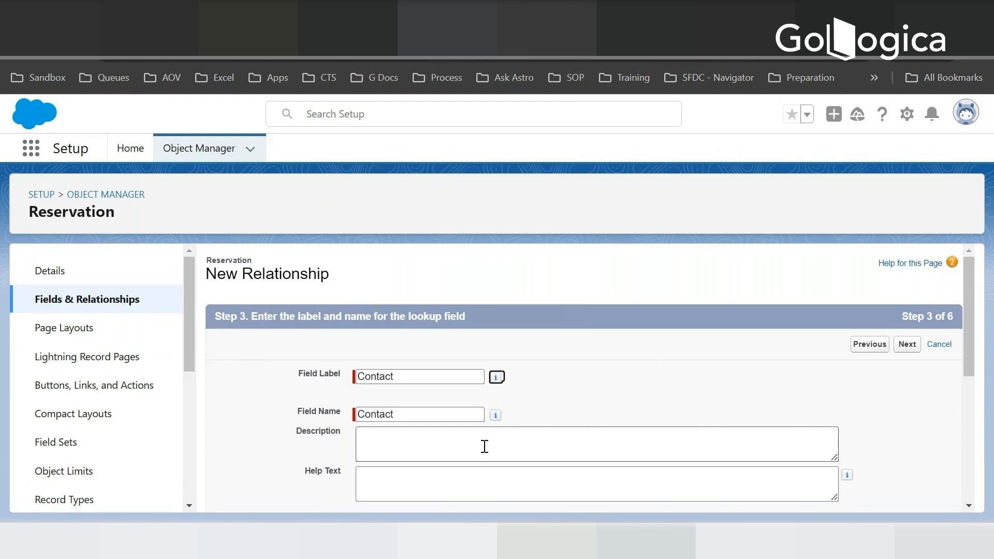
{"action": "scroll", "coordinate": [588, 415], "scroll_direction": "down", "scroll_amount": 3}
{"action": "left_click", "coordinate": [359, 396]}
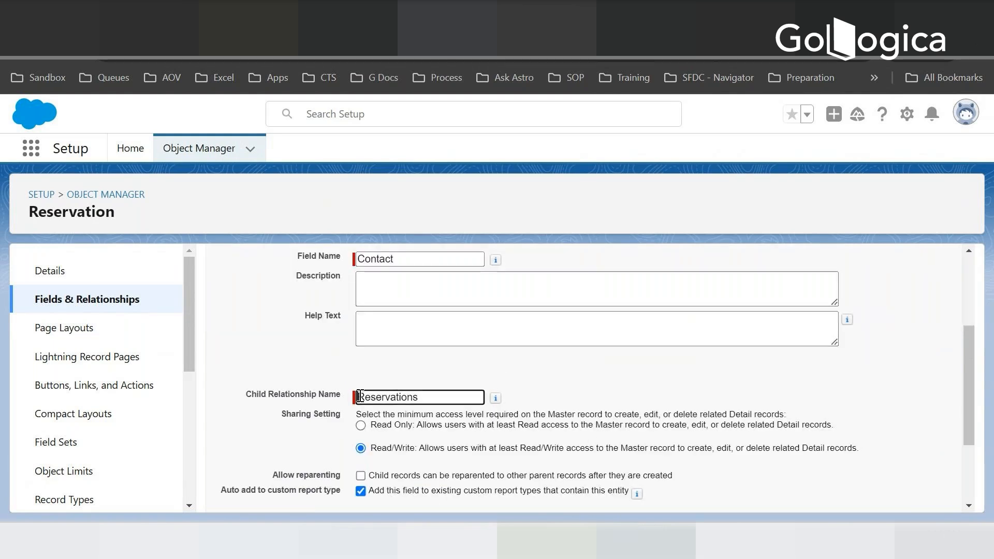
{"action": "type", "text": "Contact"}
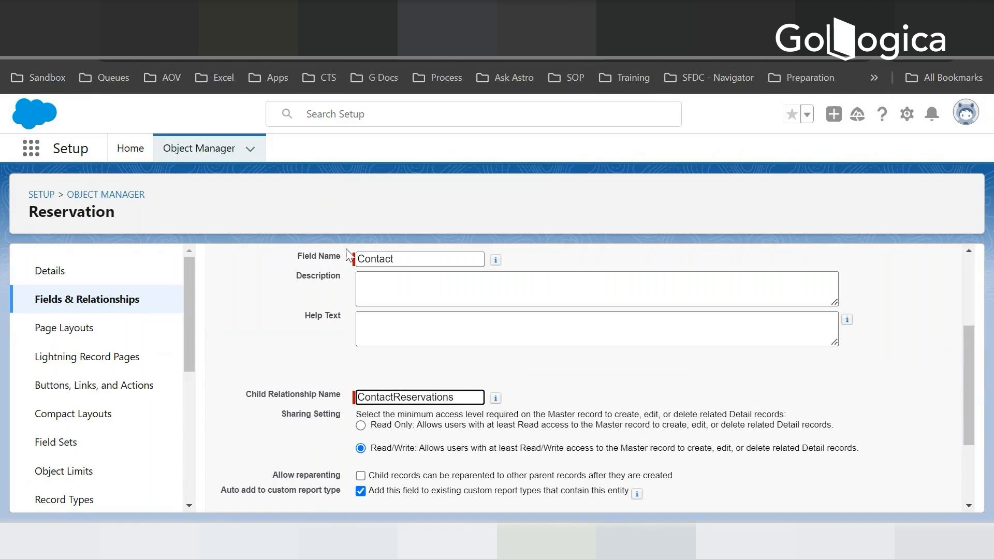
{"action": "left_click_drag", "start_coordinate": [967, 347], "coordinate": [981, 439]}
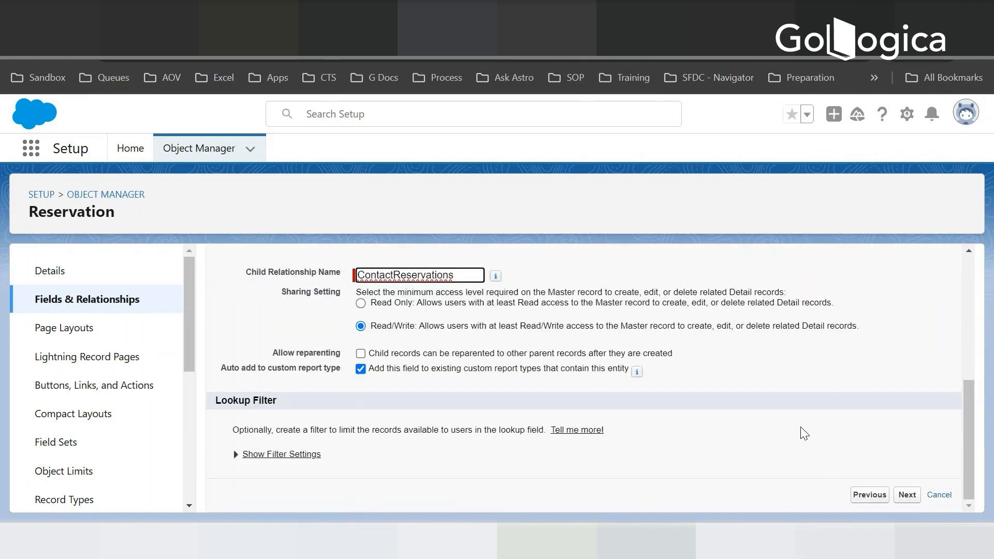
{"action": "scroll", "coordinate": [339, 384], "scroll_direction": "up", "scroll_amount": 3}
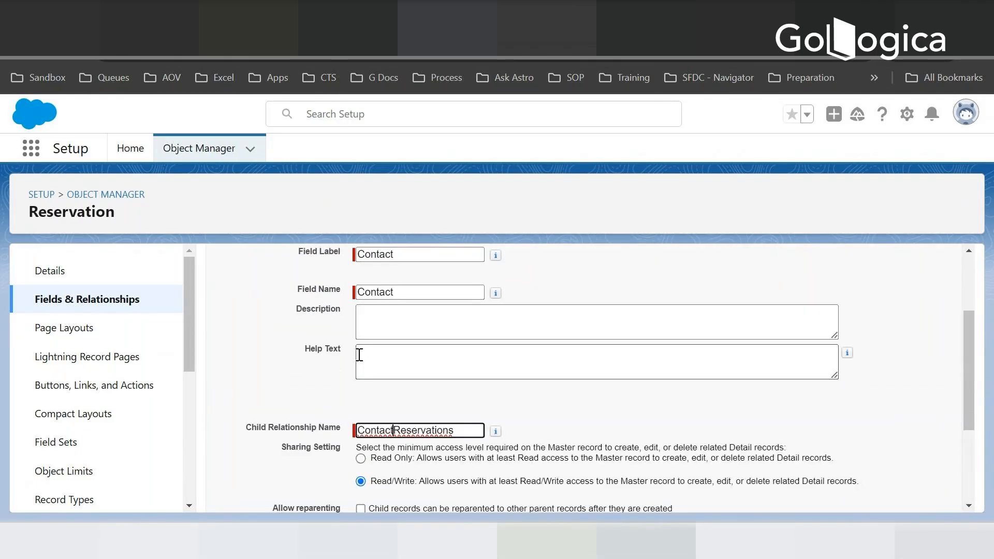
{"action": "scroll", "coordinate": [621, 404], "scroll_direction": "down", "scroll_amount": 3}
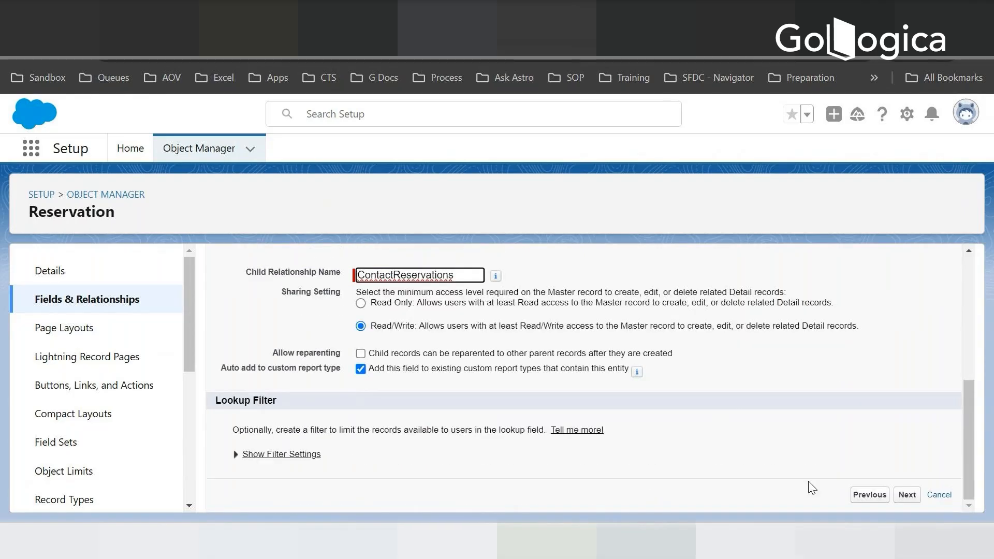
- Accept the default field-level security, page layout and related list for the Contact relationship, save it and start another new field
{"action": "left_click", "coordinate": [906, 495]}
{"action": "scroll", "coordinate": [494, 389], "scroll_direction": "down", "scroll_amount": 5}
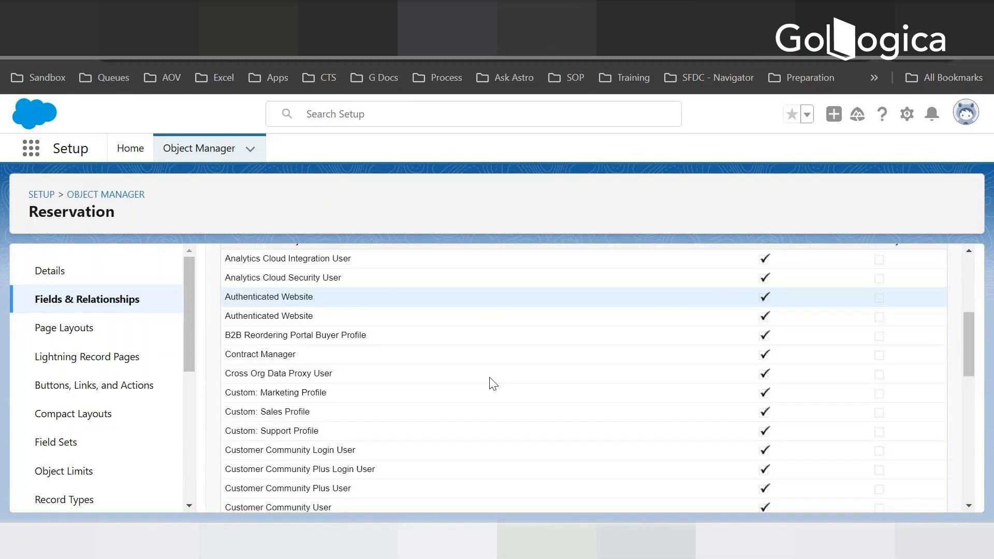
{"action": "scroll", "coordinate": [492, 386], "scroll_direction": "down", "scroll_amount": 10}
{"action": "left_click", "coordinate": [907, 498]}
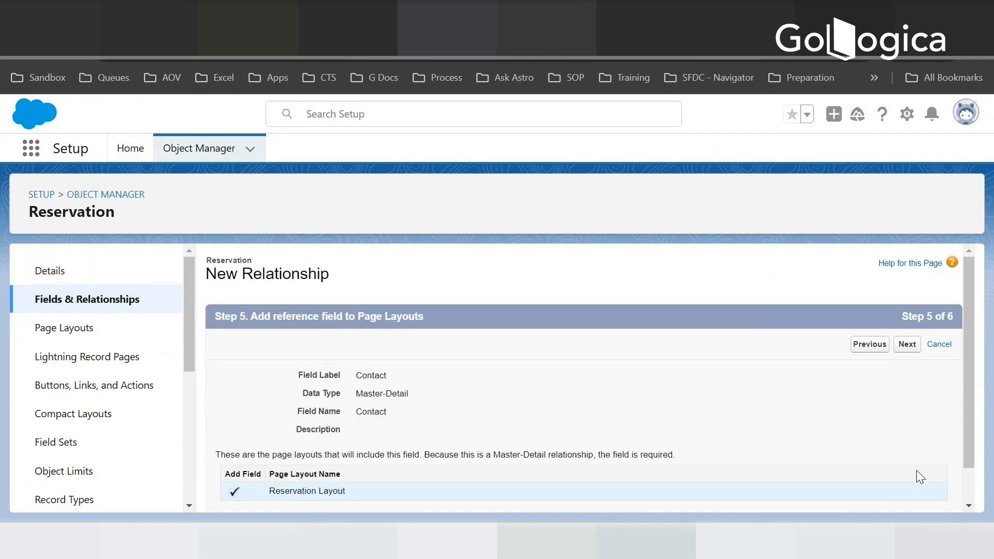
{"action": "scroll", "coordinate": [740, 386], "scroll_direction": "down", "scroll_amount": 1}
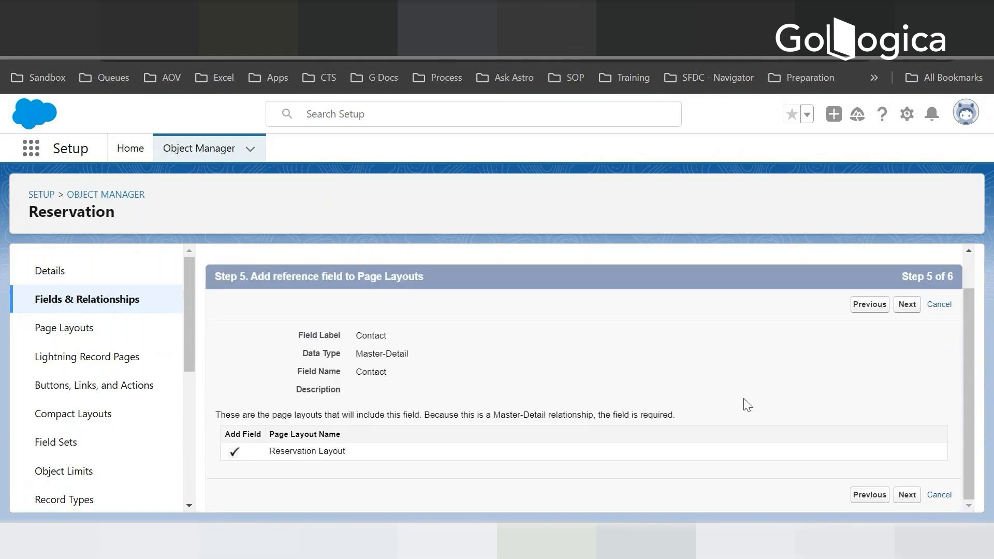
{"action": "left_click", "coordinate": [901, 309]}
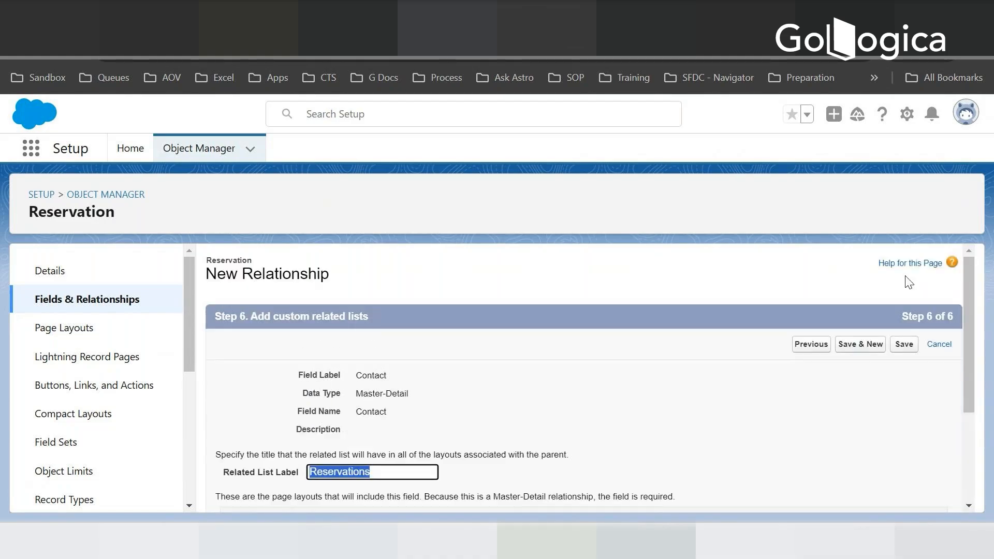
{"action": "left_click", "coordinate": [860, 348]}
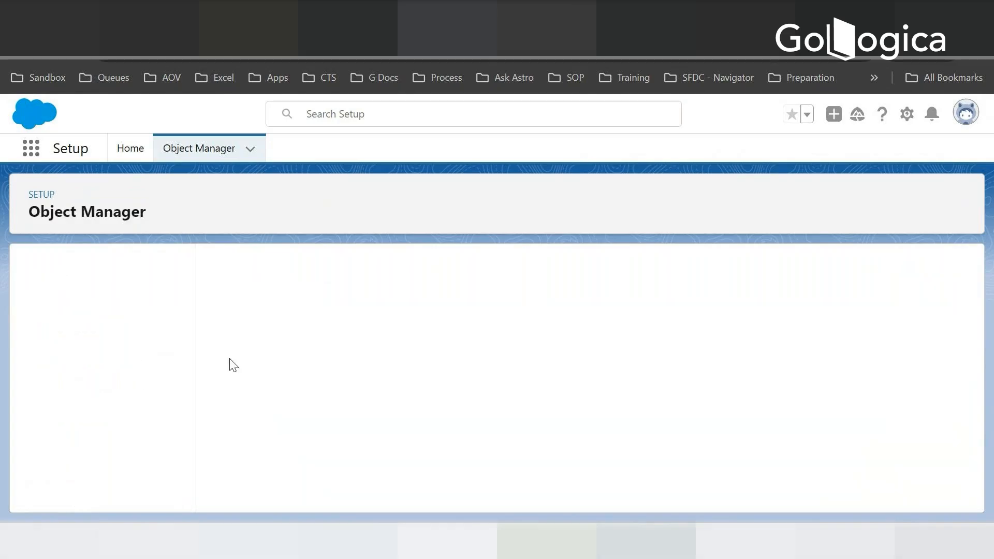
- Choose Master-Detail Relationship as the new Reservation field's data type and relate it to the Room object
{"action": "scroll", "coordinate": [336, 343], "scroll_direction": "down", "scroll_amount": 5}
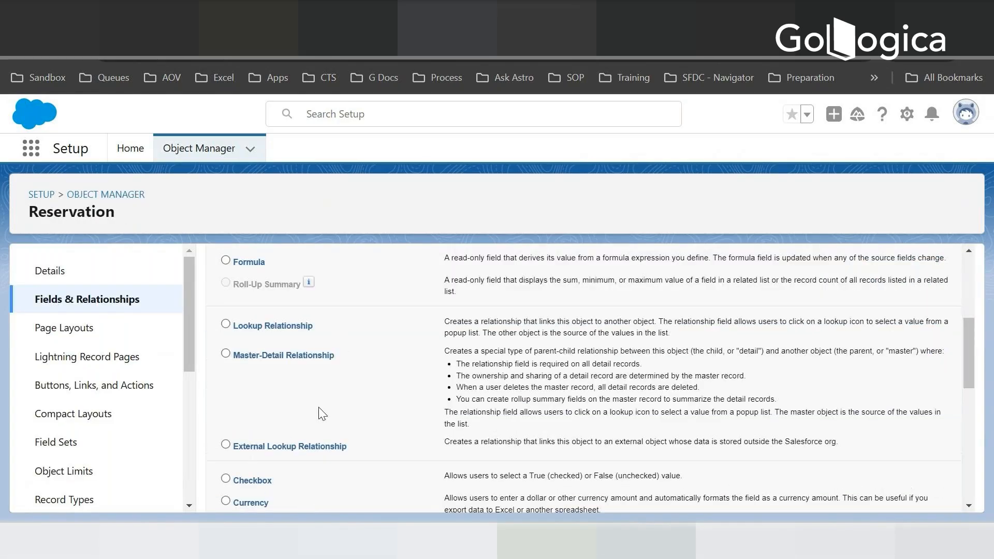
{"action": "left_click", "coordinate": [225, 353]}
{"action": "scroll", "coordinate": [782, 388], "scroll_direction": "down", "scroll_amount": 5}
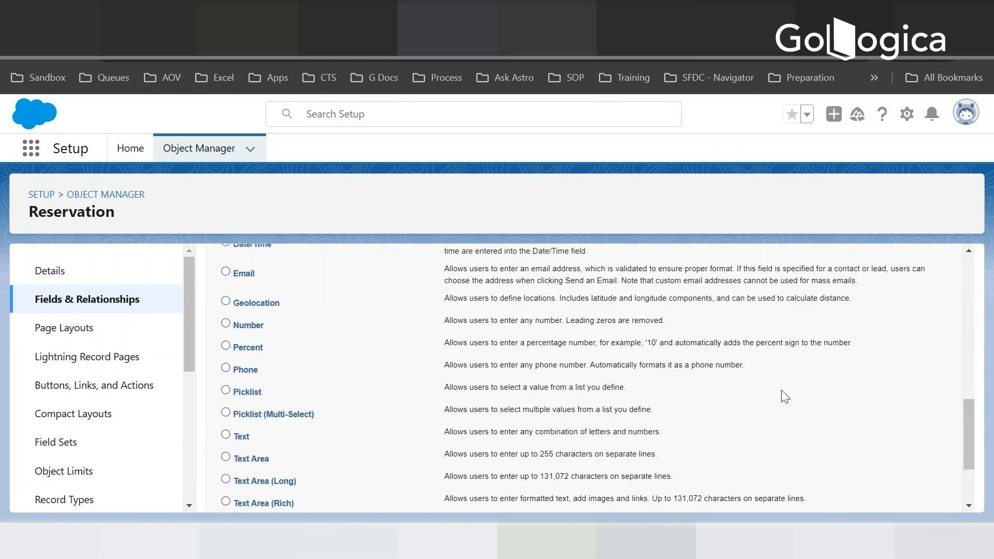
{"action": "scroll", "coordinate": [785, 397], "scroll_direction": "down", "scroll_amount": 3}
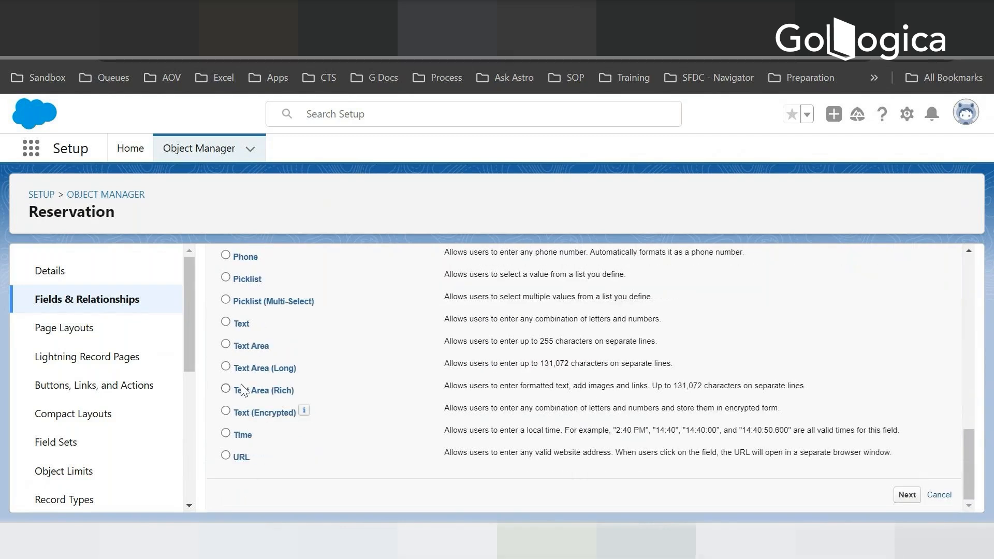
{"action": "left_click", "coordinate": [426, 406]}
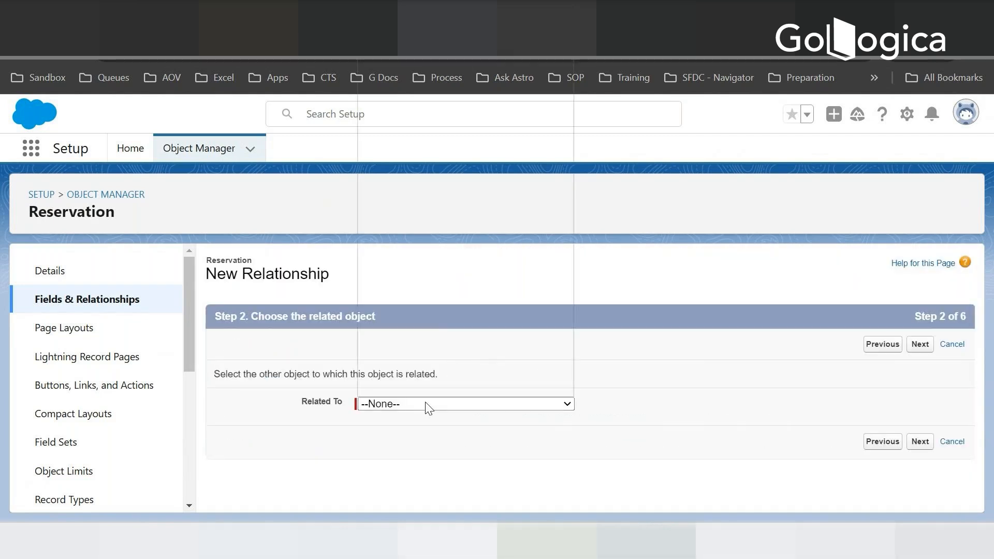
{"action": "type", "text": "room"}
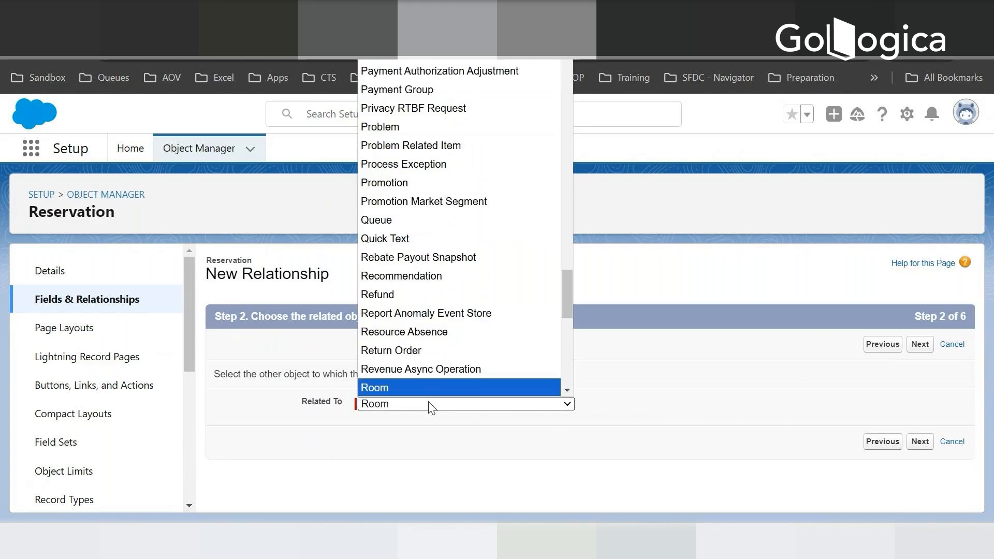
{"action": "key", "text": "Return"}
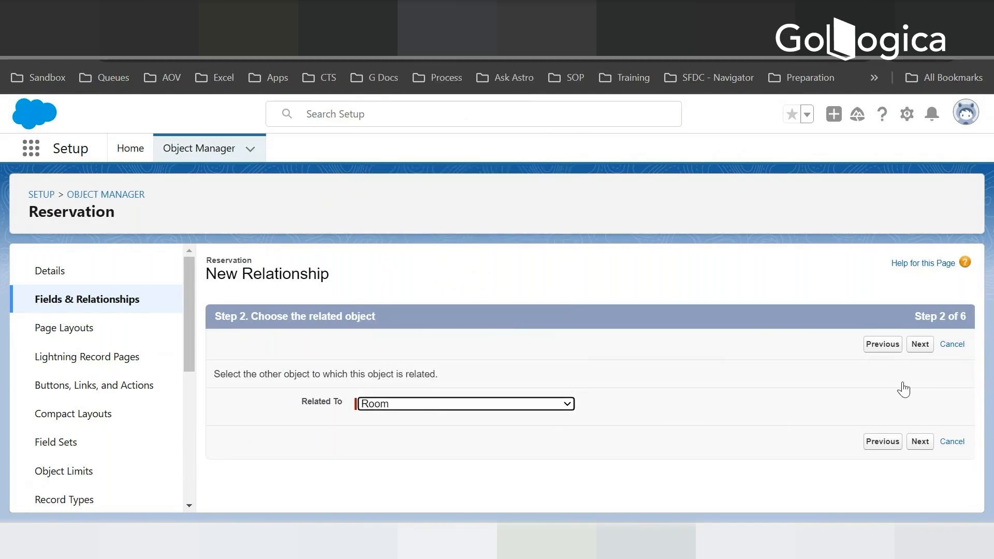
{"action": "left_click", "coordinate": [921, 444]}
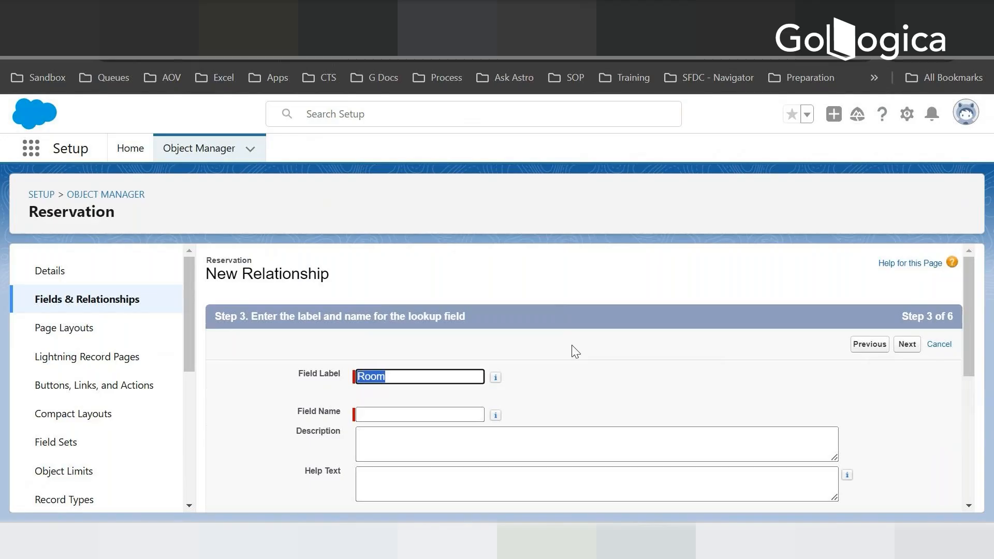
- Keep Room as the field label and name, set the child relationship name to RoomReservations and allow reparenting of child records
{"action": "key", "text": "Tab"}
{"action": "scroll", "coordinate": [572, 347], "scroll_direction": "down", "scroll_amount": 2}
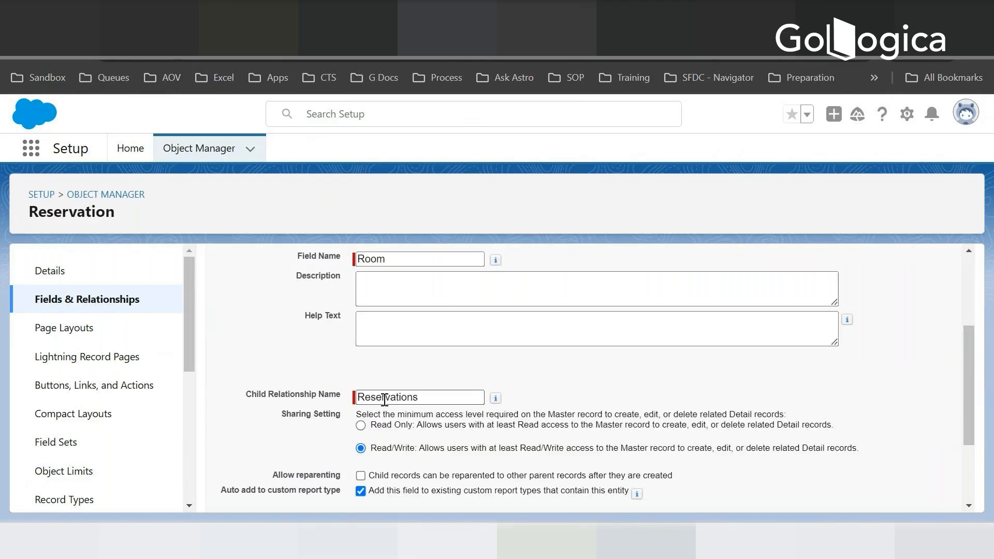
{"action": "left_click", "coordinate": [360, 397]}
{"action": "type", "text": "Room"}
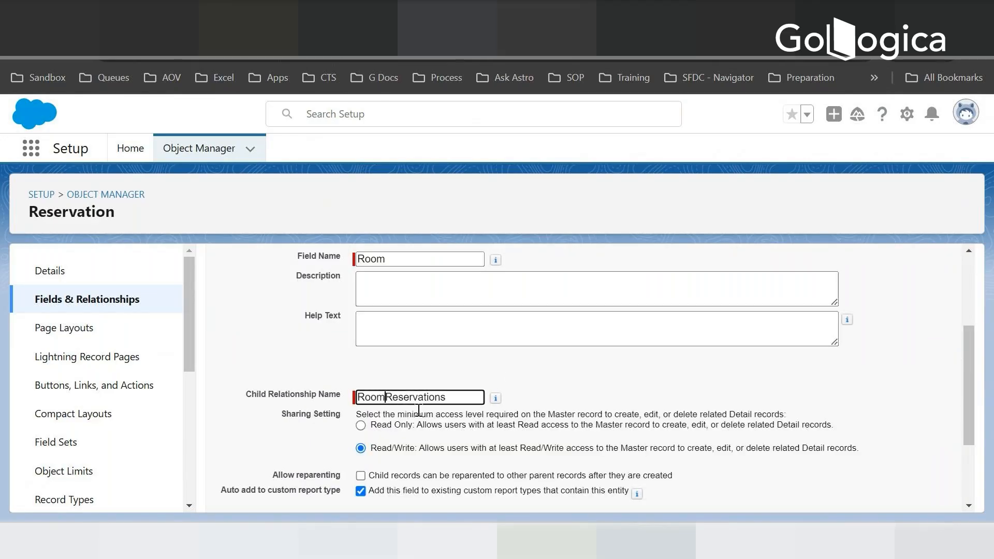
{"action": "left_click", "coordinate": [579, 361]}
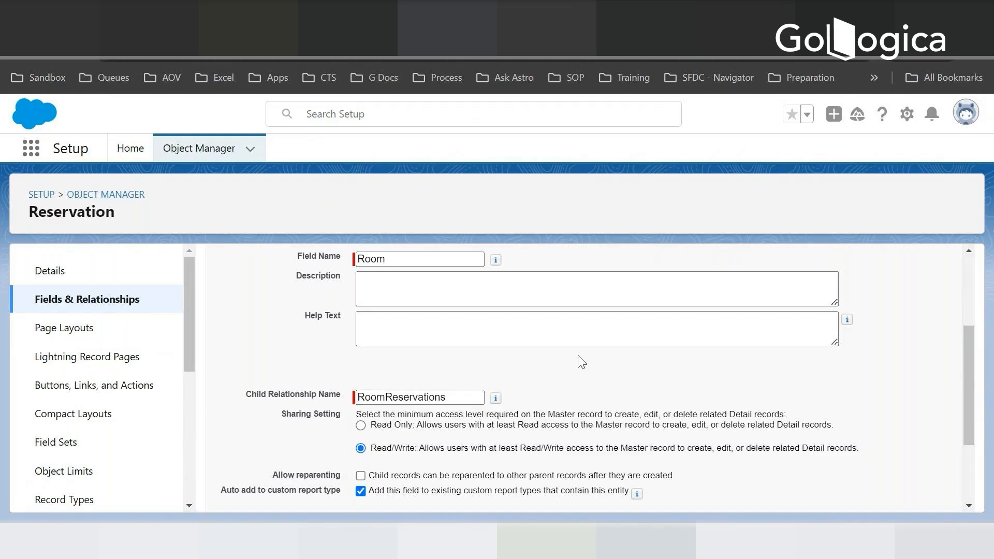
{"action": "scroll", "coordinate": [580, 361], "scroll_direction": "down", "scroll_amount": 2}
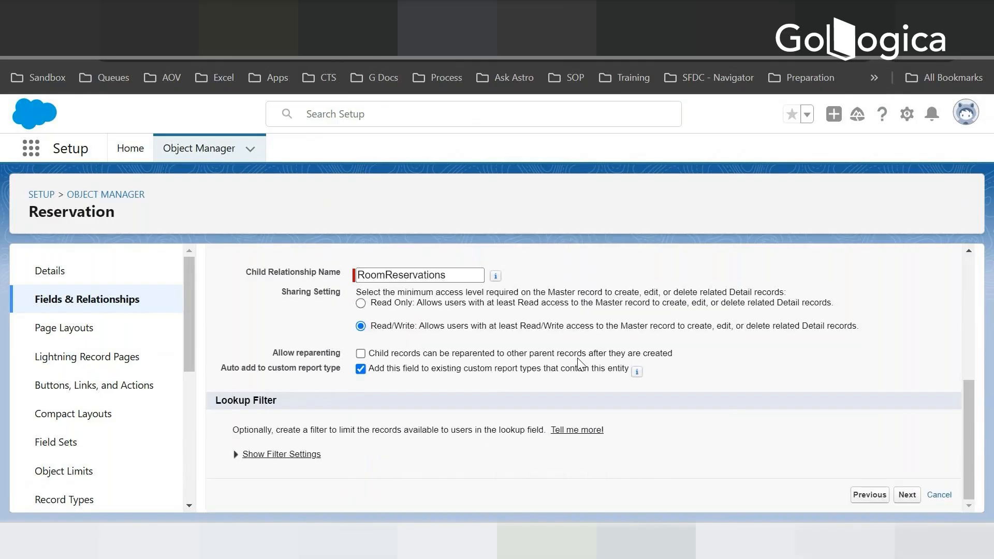
{"action": "left_click", "coordinate": [361, 354]}
{"action": "left_click", "coordinate": [908, 496]}
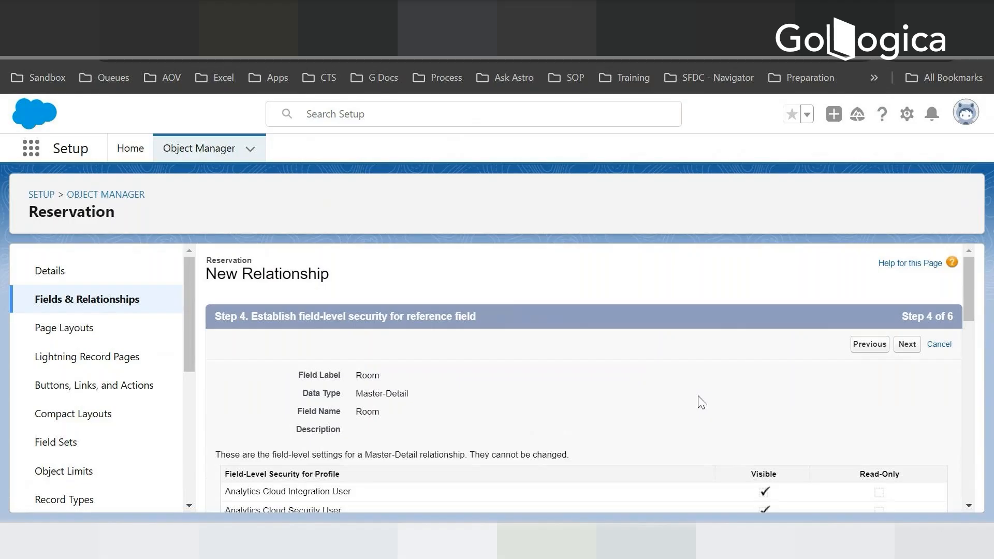
- Accept the field-level security settings and the Reservation Layout page layout for the Room relationship
{"action": "scroll", "coordinate": [704, 402], "scroll_direction": "down", "scroll_amount": 10}
{"action": "scroll", "coordinate": [896, 468], "scroll_direction": "up", "scroll_amount": 15}
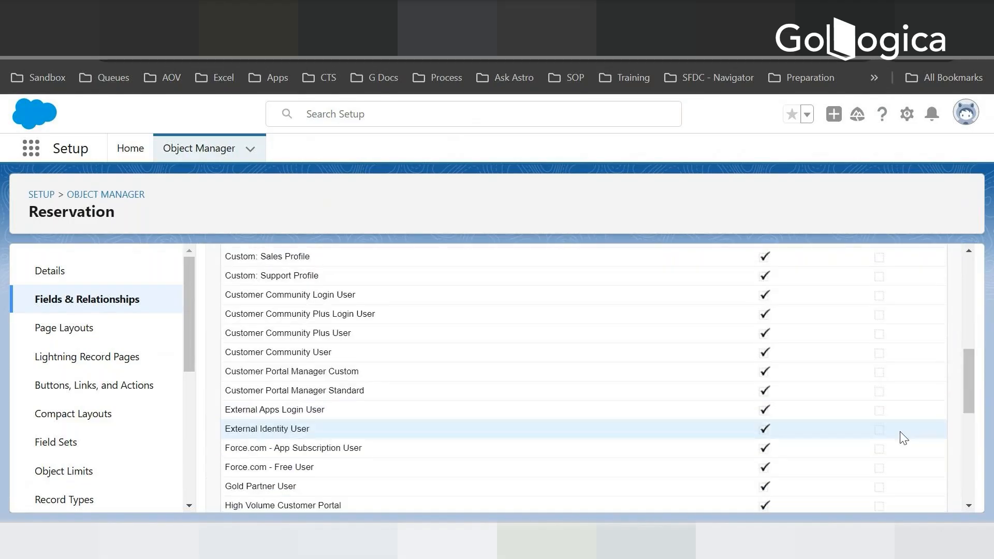
{"action": "left_click", "coordinate": [912, 345]}
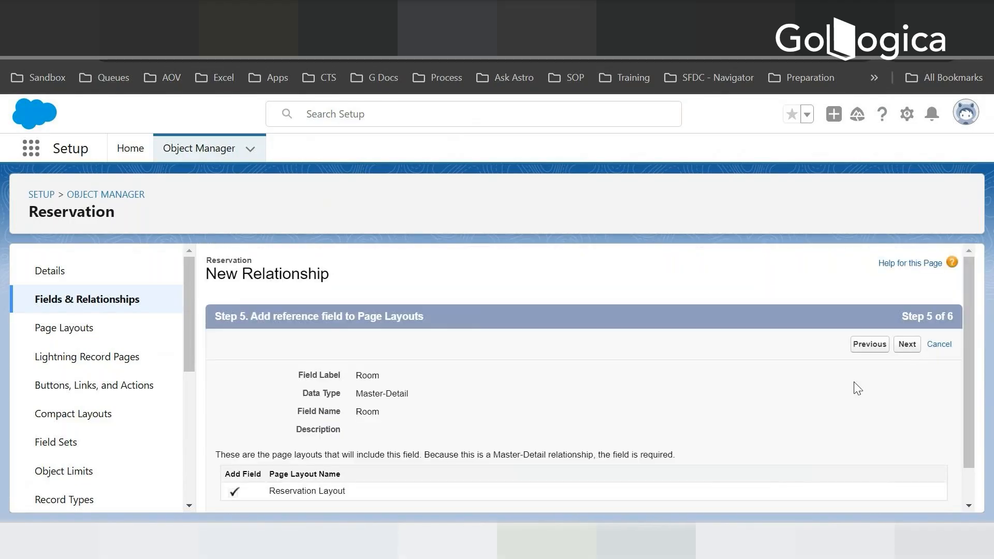
{"action": "left_click", "coordinate": [906, 344]}
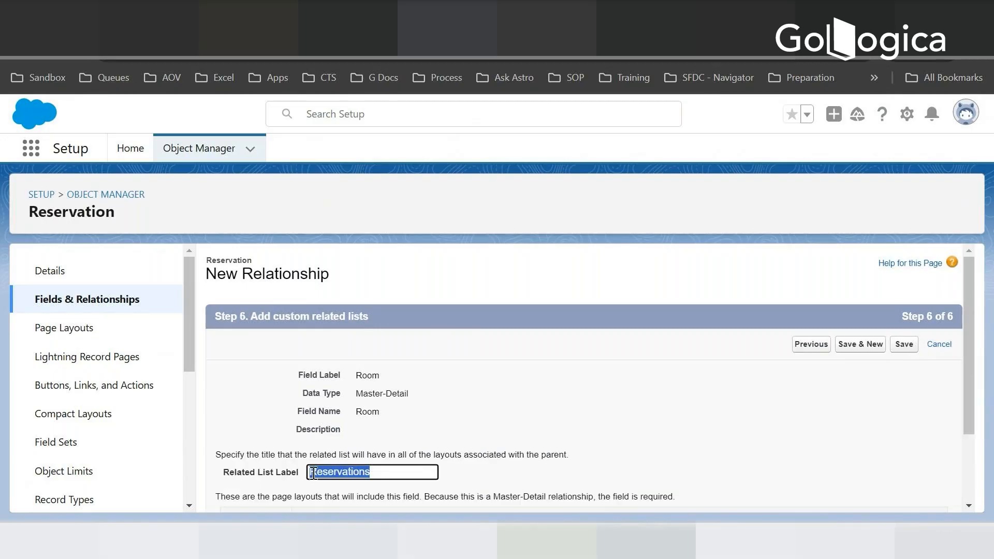
- Set the Room relationship's related list label to RoomReservations1, save the field and start another new one
{"action": "left_click", "coordinate": [313, 474]}
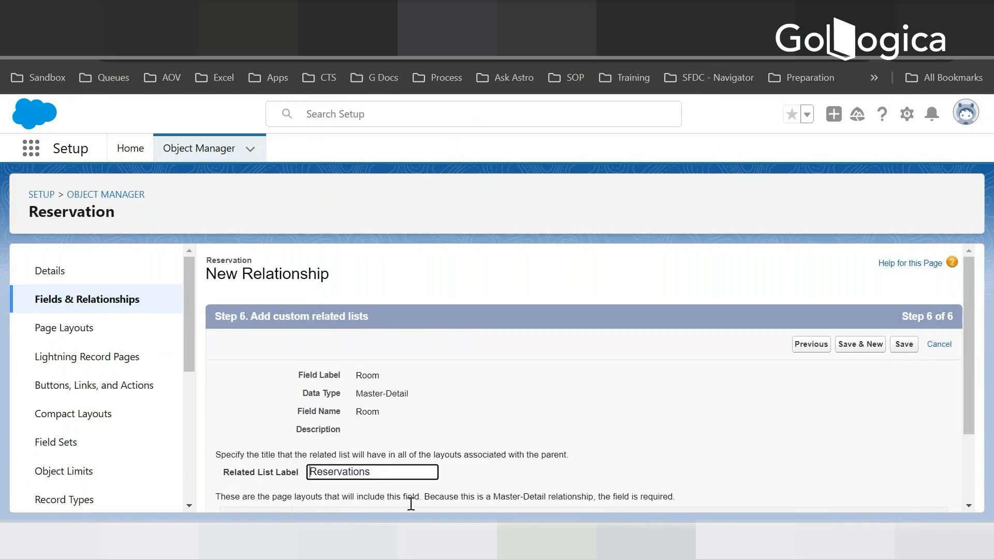
{"action": "type", "text": "Room"}
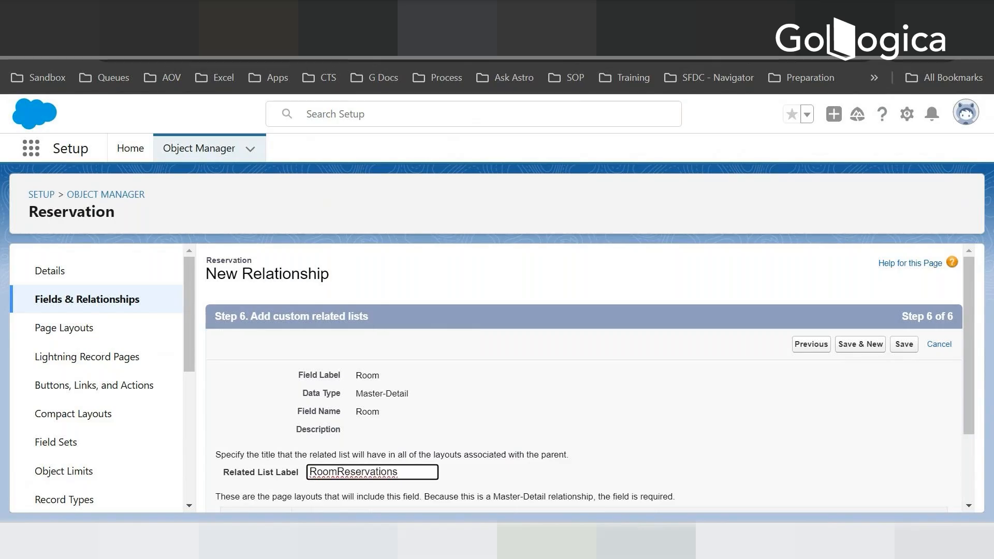
{"action": "left_click", "coordinate": [403, 473]}
{"action": "type", "text": "1"}
{"action": "left_click", "coordinate": [907, 348]}
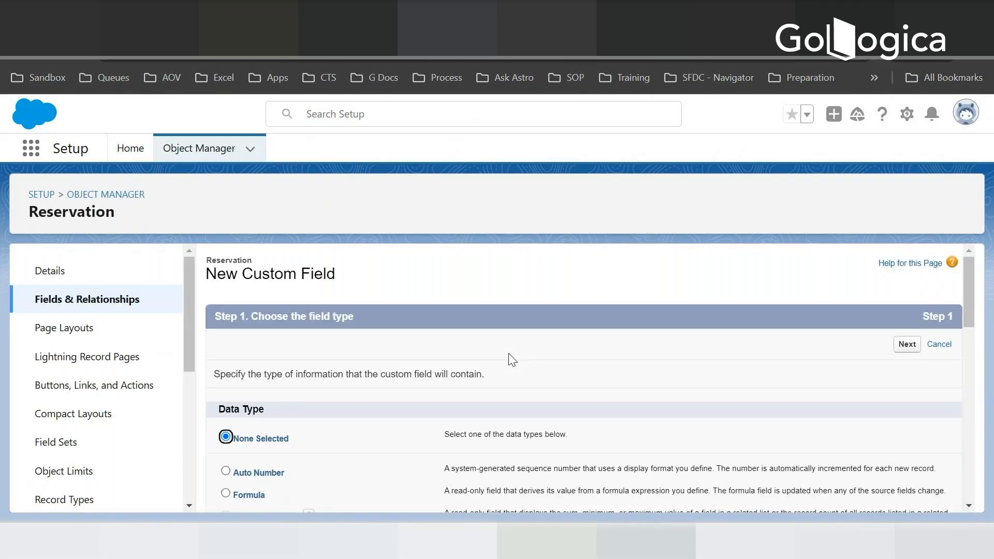
- Check the Reservation fields on the Room Reservation data model slide and choose Date as the new field's data type
{"action": "left_click", "coordinate": [321, 15]}
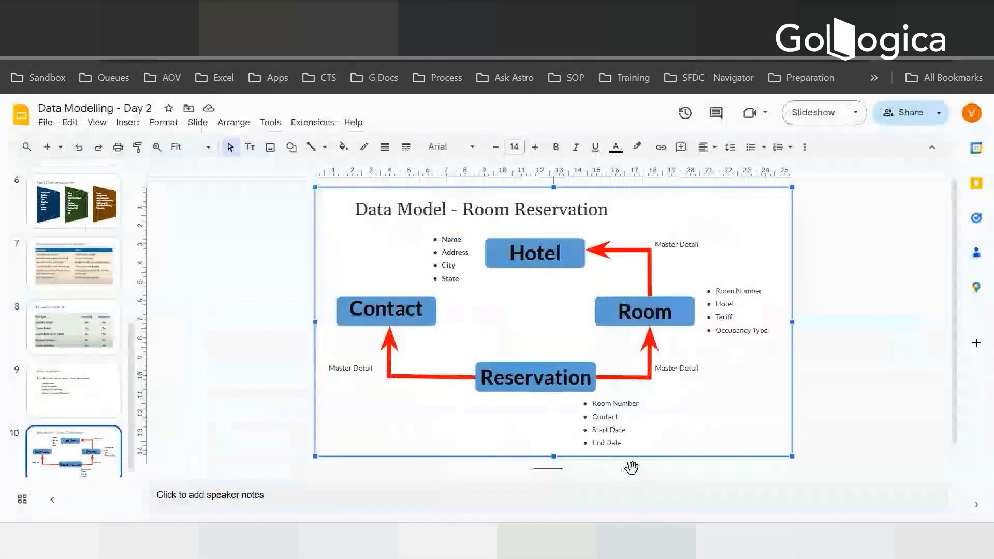
{"action": "left_click", "coordinate": [481, 14]}
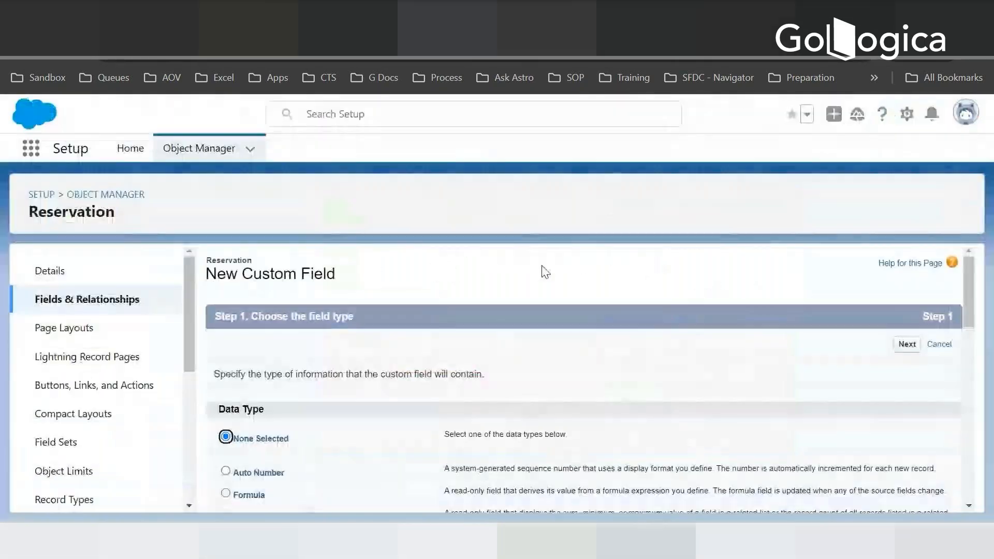
{"action": "scroll", "coordinate": [412, 346], "scroll_direction": "down", "scroll_amount": 3}
{"action": "left_click_drag", "start_coordinate": [970, 331], "coordinate": [971, 411]}
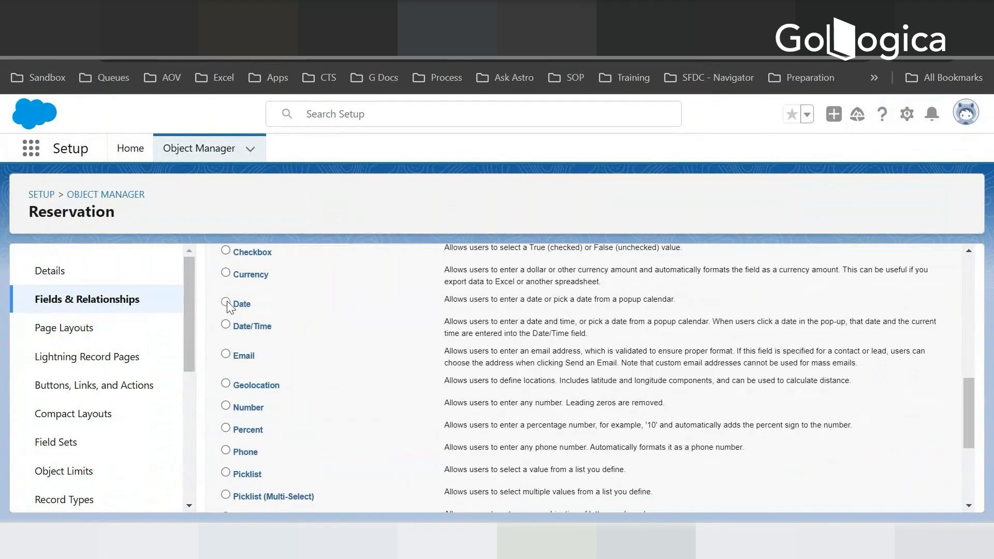
{"action": "scroll", "coordinate": [569, 394], "scroll_direction": "down", "scroll_amount": 5}
{"action": "left_click", "coordinate": [904, 494]}
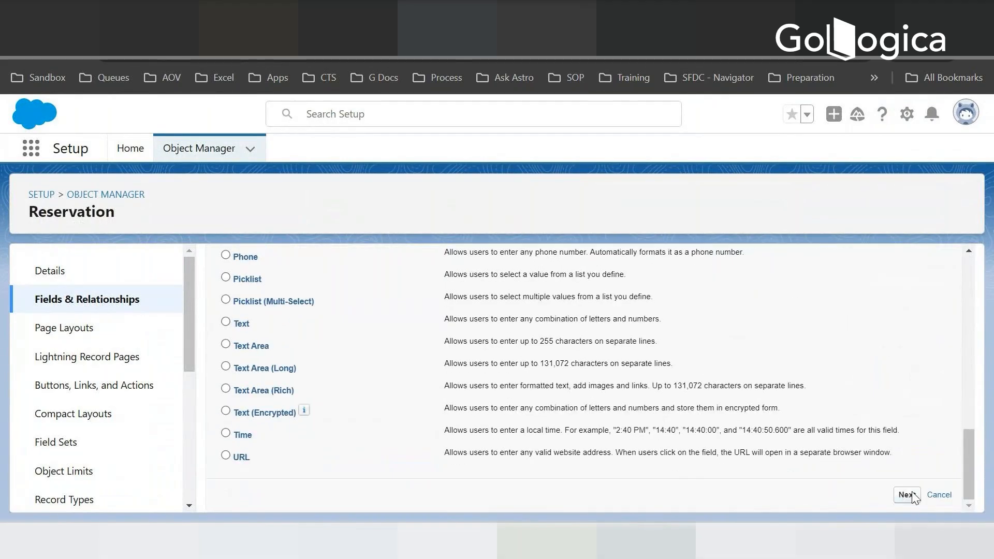
- Label the date field Start Date, set its default value to TODAY() and continue to field-level security
{"action": "type", "text": "St"}
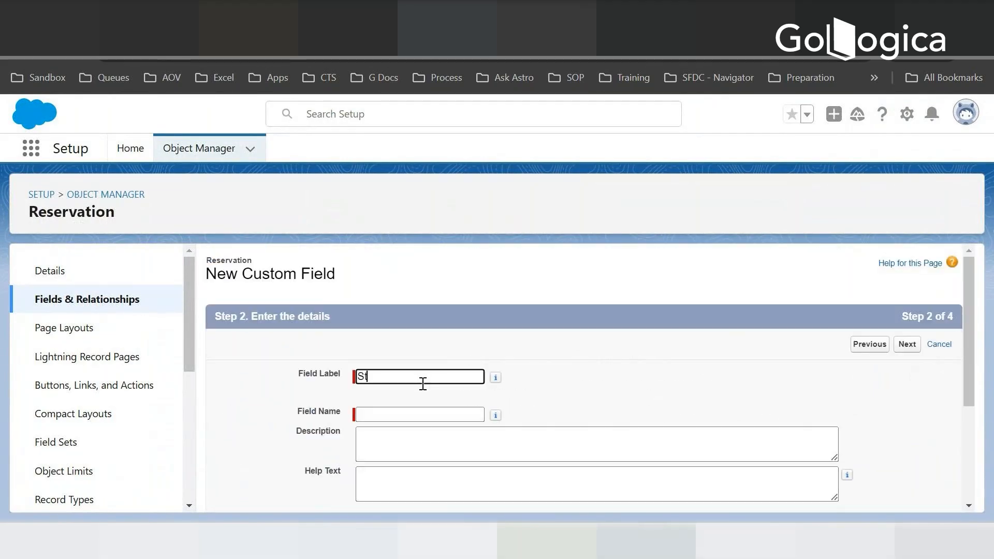
{"action": "type", "text": "art Date"}
{"action": "key", "text": "Tab"}
{"action": "scroll", "coordinate": [405, 348], "scroll_direction": "down", "scroll_amount": 3}
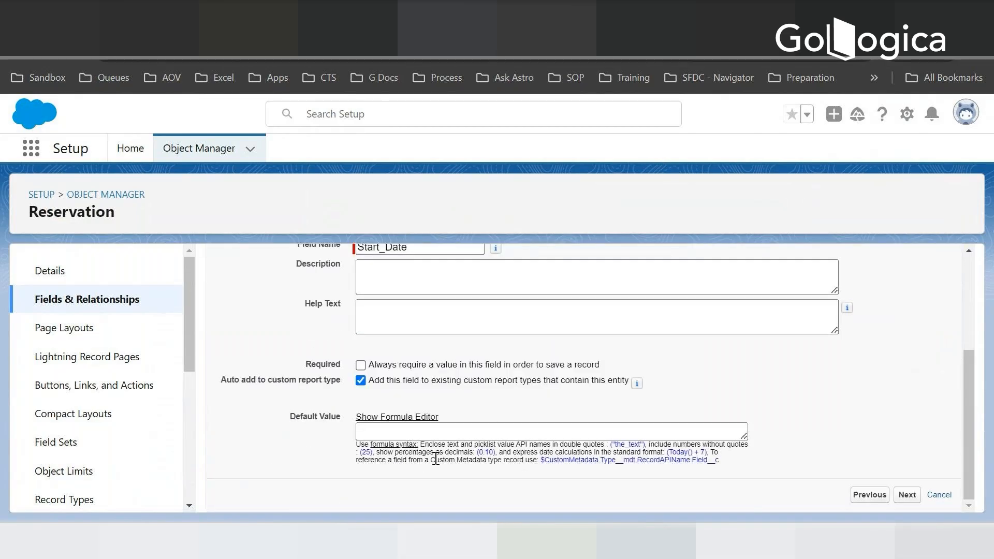
{"action": "left_click", "coordinate": [454, 434]}
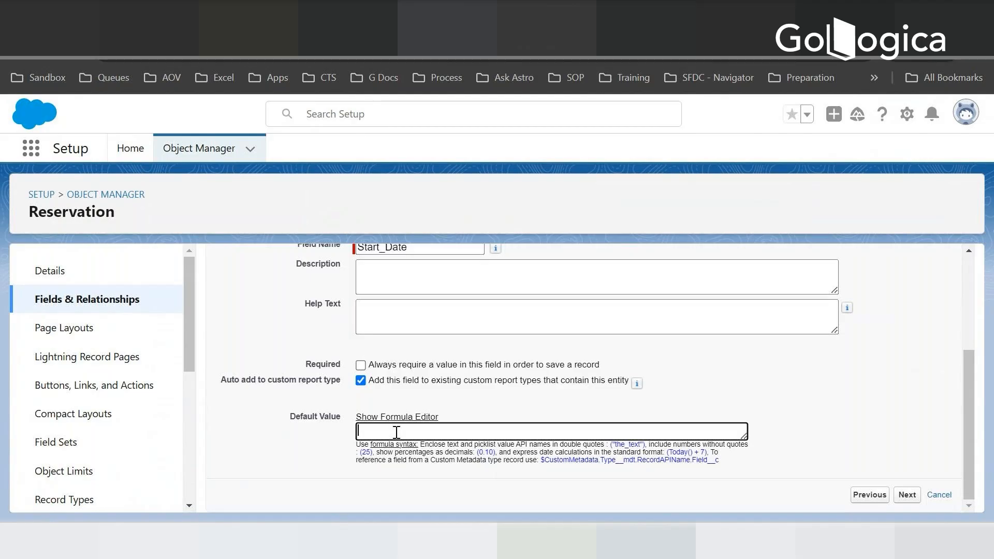
{"action": "type", "text": "TODAY()"}
{"action": "left_click", "coordinate": [904, 496]}
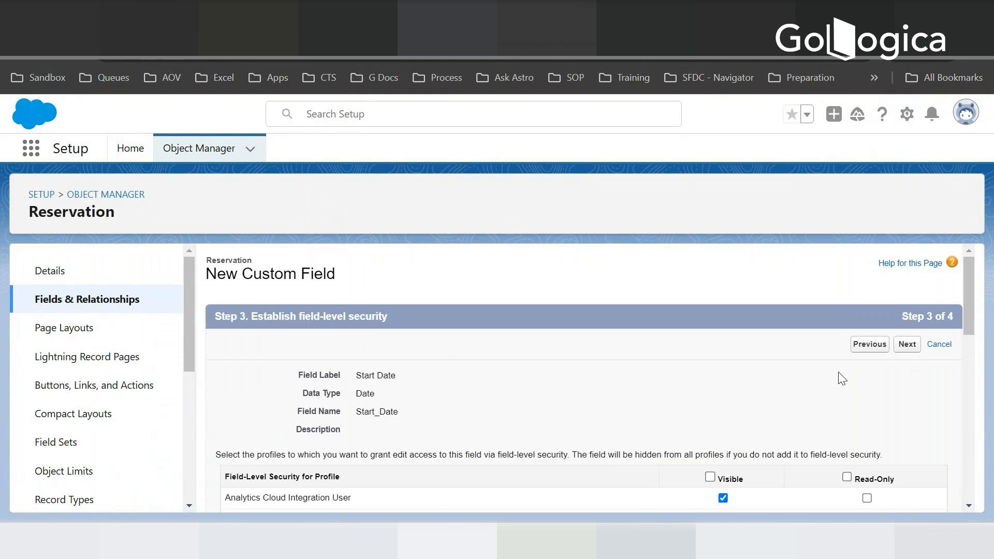
- Accept the Start Date field's security settings and Reservation Layout assignment, save it and start another new field
{"action": "scroll", "coordinate": [837, 374], "scroll_direction": "down", "scroll_amount": 10}
{"action": "scroll", "coordinate": [807, 440], "scroll_direction": "up", "scroll_amount": 6}
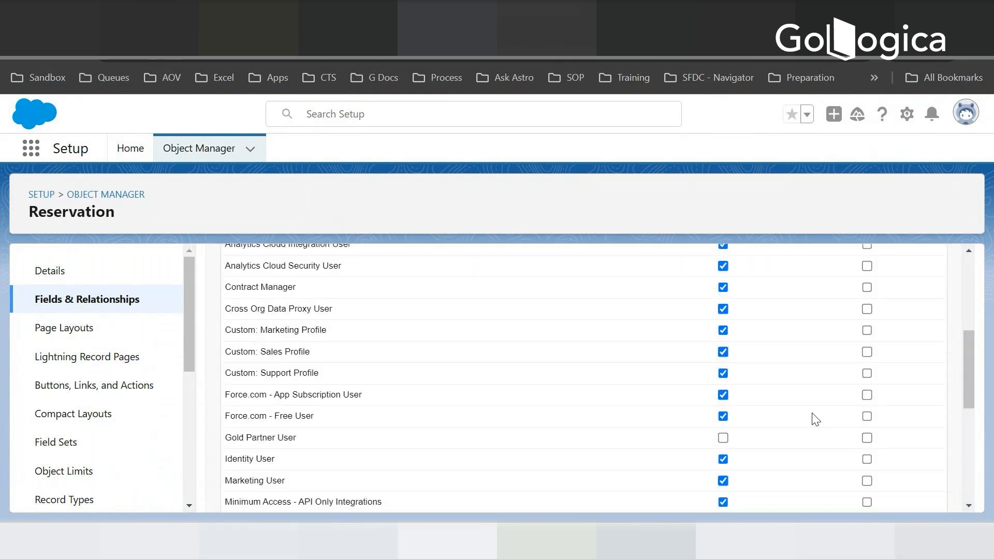
{"action": "scroll", "coordinate": [815, 420], "scroll_direction": "up", "scroll_amount": 5}
{"action": "left_click", "coordinate": [906, 344]}
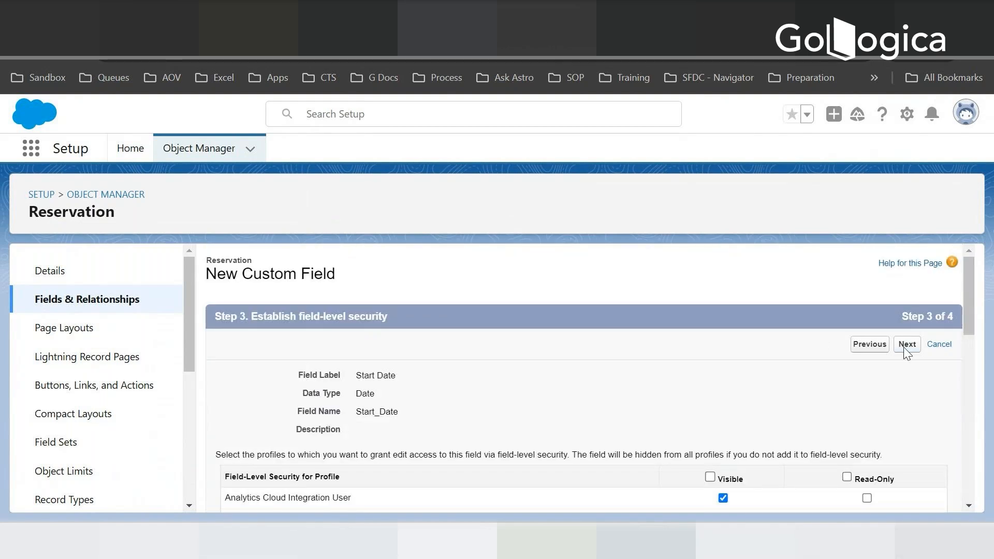
{"action": "scroll", "coordinate": [750, 352], "scroll_direction": "down", "scroll_amount": 2}
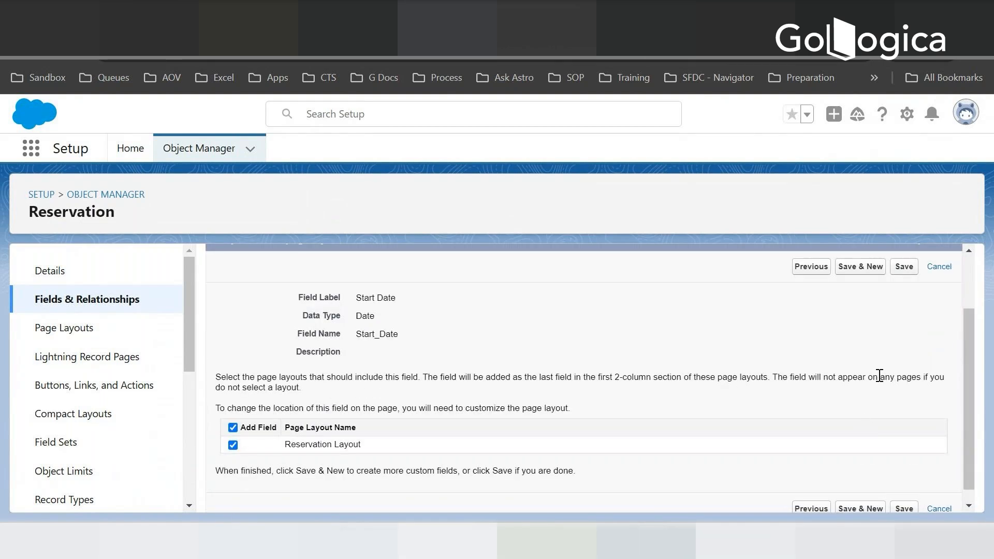
{"action": "scroll", "coordinate": [879, 375], "scroll_direction": "down", "scroll_amount": 1}
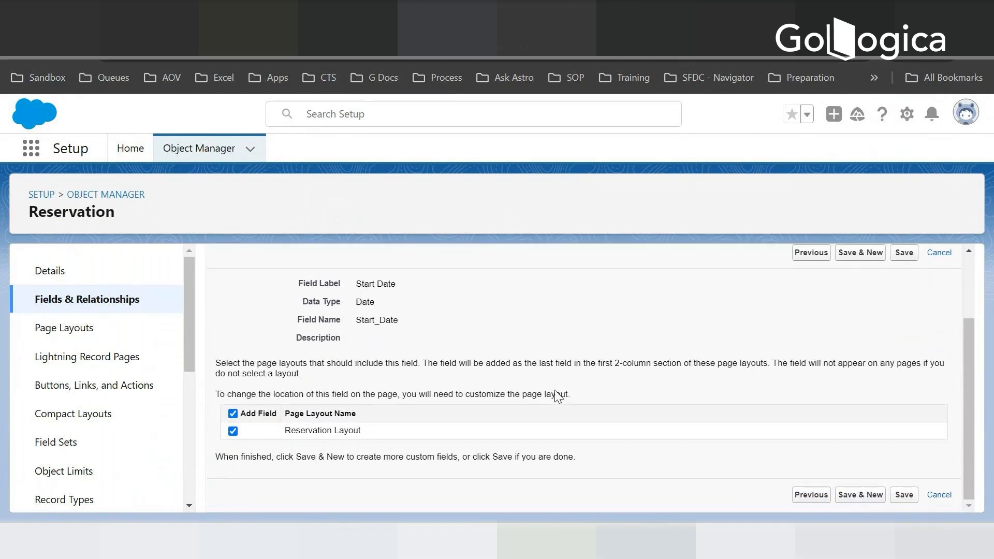
{"action": "left_click", "coordinate": [867, 253]}
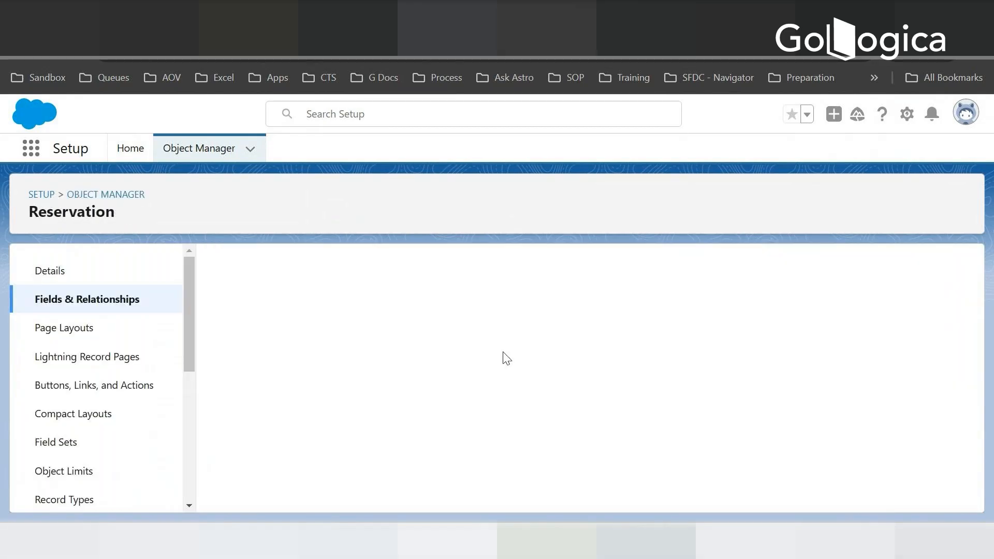
- Choose Date as the data type for the next Reservation field and continue to its details
{"action": "scroll", "coordinate": [366, 404], "scroll_direction": "down", "scroll_amount": 10}
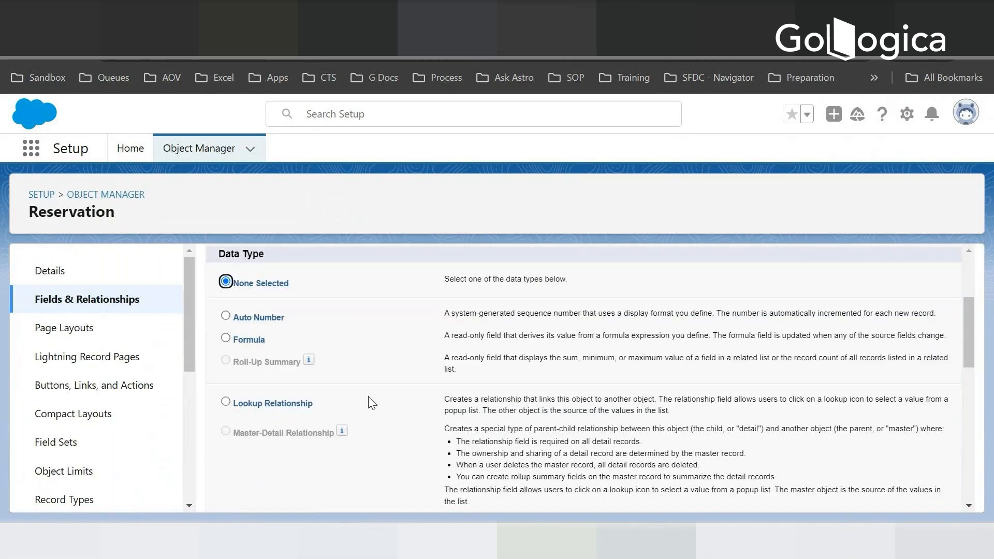
{"action": "scroll", "coordinate": [231, 446], "scroll_direction": "down", "scroll_amount": 3}
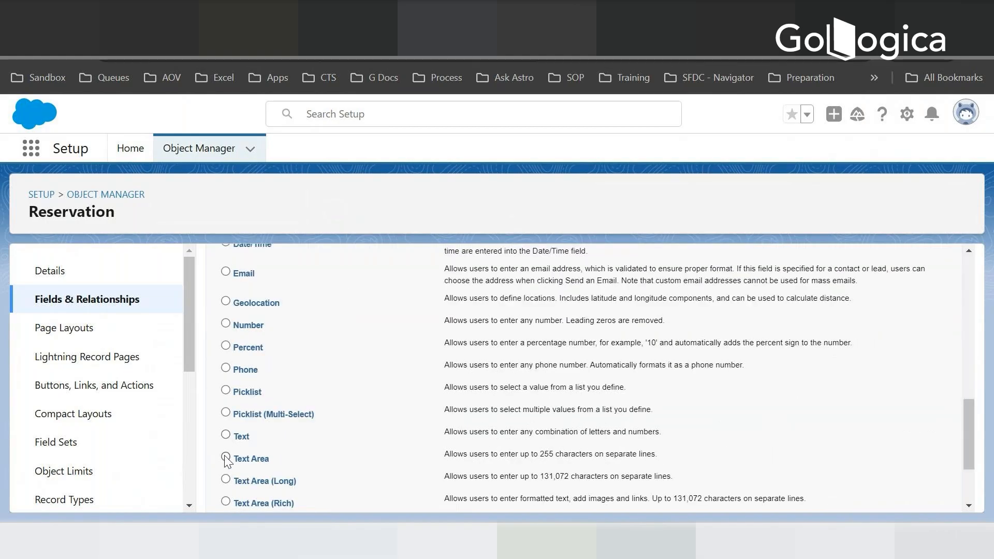
{"action": "scroll", "coordinate": [251, 391], "scroll_direction": "down", "scroll_amount": 2}
{"action": "scroll", "coordinate": [250, 392], "scroll_direction": "down", "scroll_amount": 1}
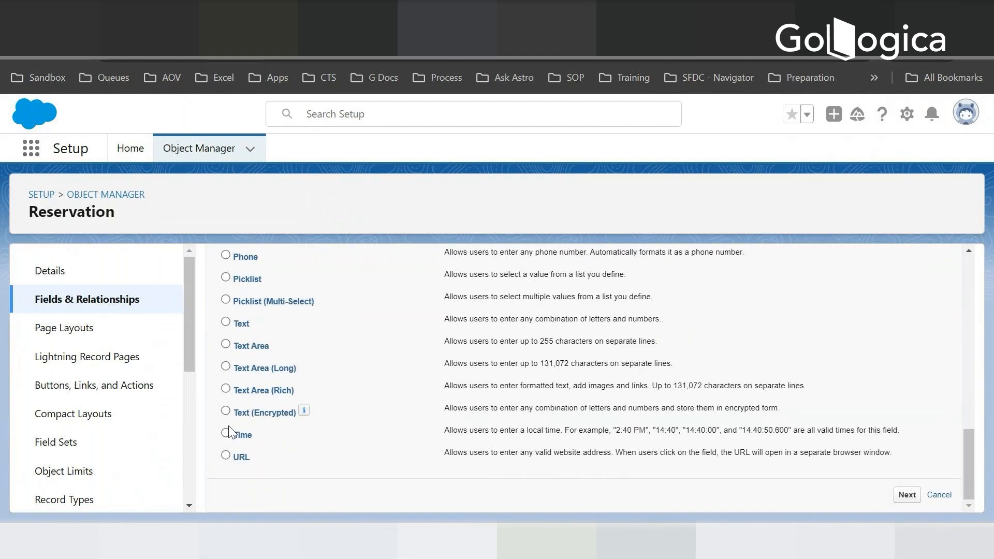
{"action": "scroll", "coordinate": [244, 408], "scroll_direction": "up", "scroll_amount": 6}
{"action": "left_click", "coordinate": [228, 419]}
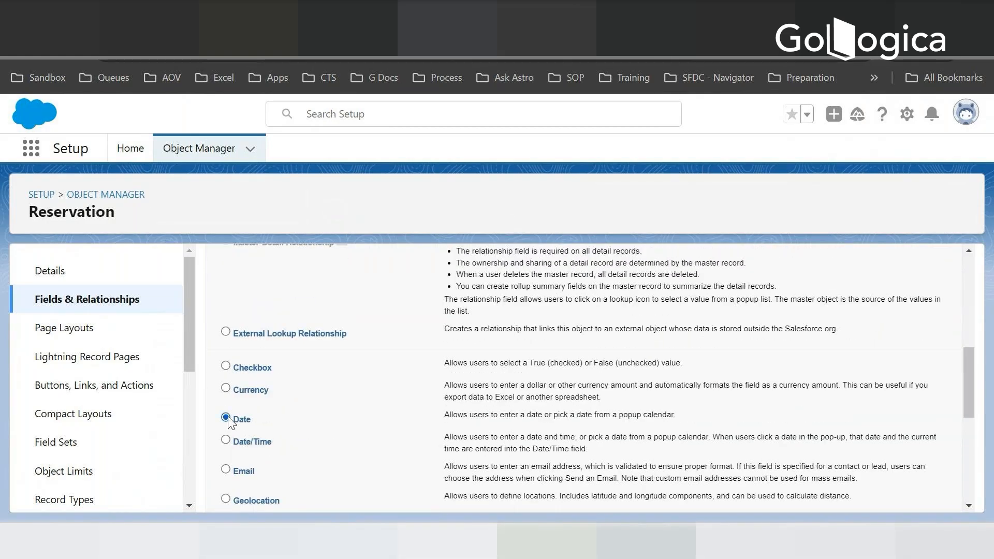
{"action": "scroll", "coordinate": [824, 471], "scroll_direction": "down", "scroll_amount": 7}
{"action": "left_click", "coordinate": [907, 492]}
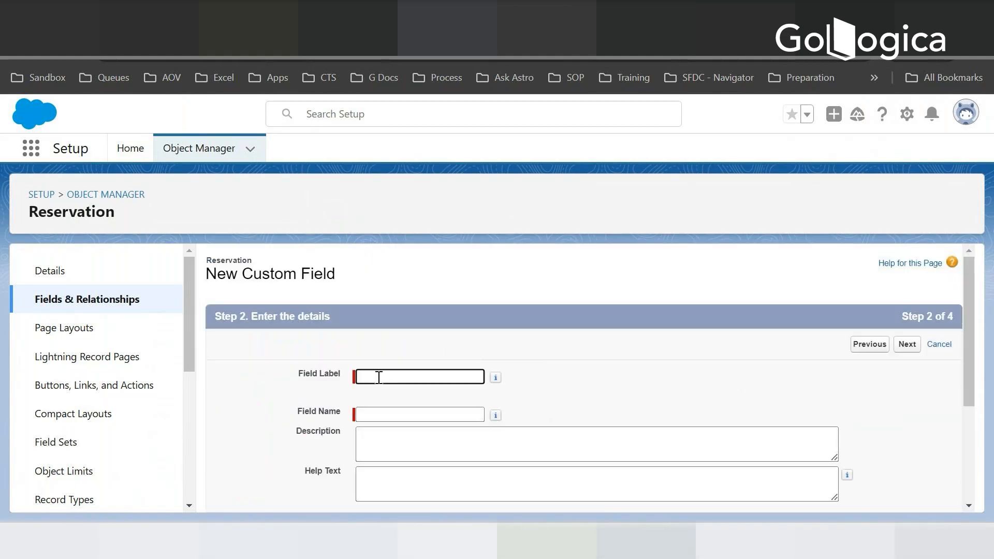
- Label the date field End Date, set its default value to TODAY() + 3 and continue to field-level security
{"action": "type", "text": "End Date"}
{"action": "key", "text": "Tab"}
{"action": "key", "text": "Tab"}
{"action": "scroll", "coordinate": [392, 396], "scroll_direction": "down", "scroll_amount": 3}
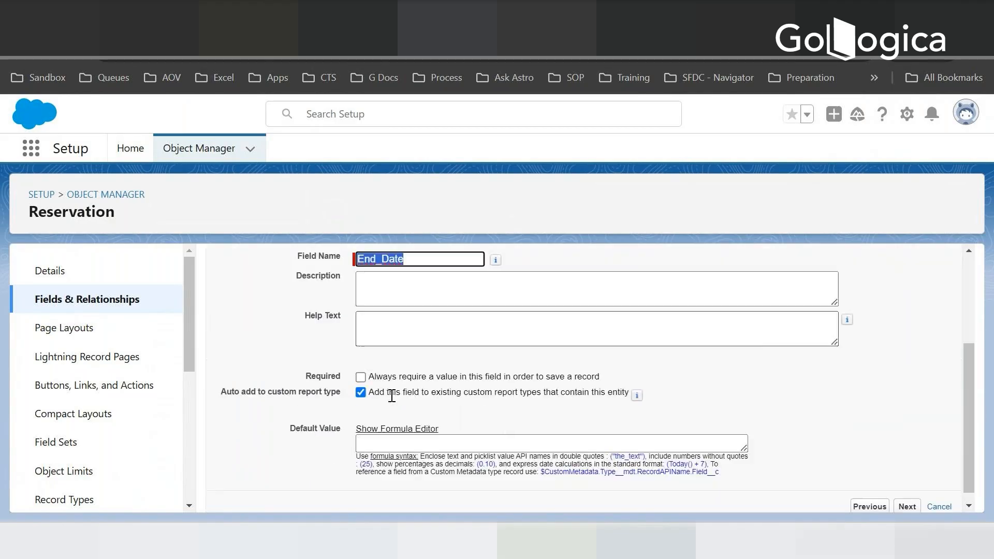
{"action": "left_click", "coordinate": [378, 432]}
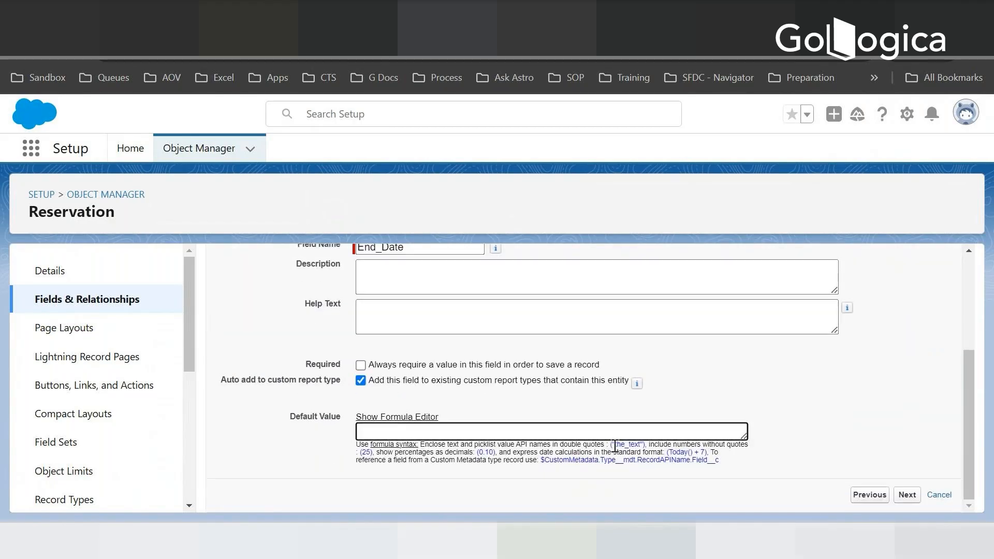
{"action": "type", "text": "TODAY () +"}
{"action": "type", "text": "3"}
{"action": "left_click", "coordinate": [904, 495]}
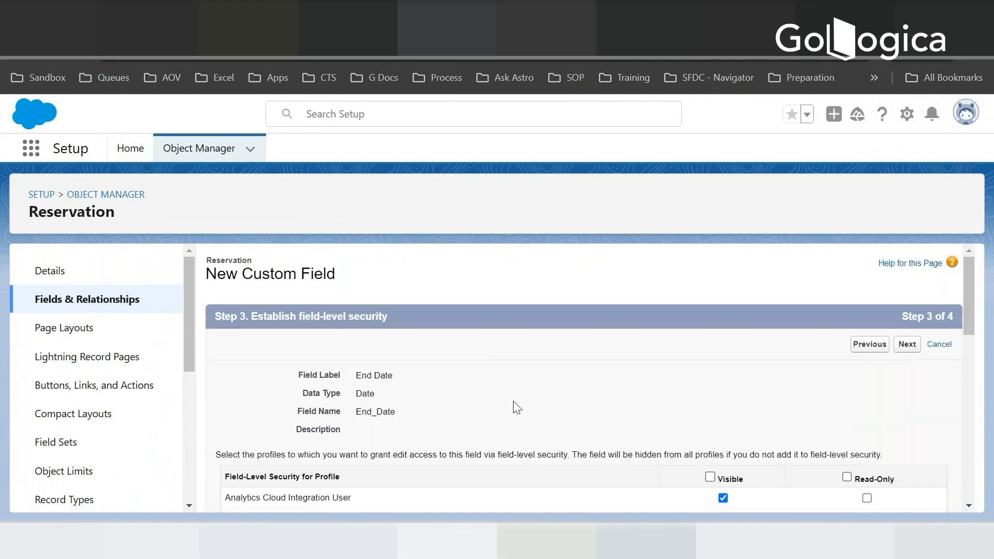
- Accept the End Date field's security settings and Reservation Layout assignment, and save the field
{"action": "scroll", "coordinate": [860, 371], "scroll_direction": "down", "scroll_amount": 10}
{"action": "scroll", "coordinate": [811, 452], "scroll_direction": "up", "scroll_amount": 10}
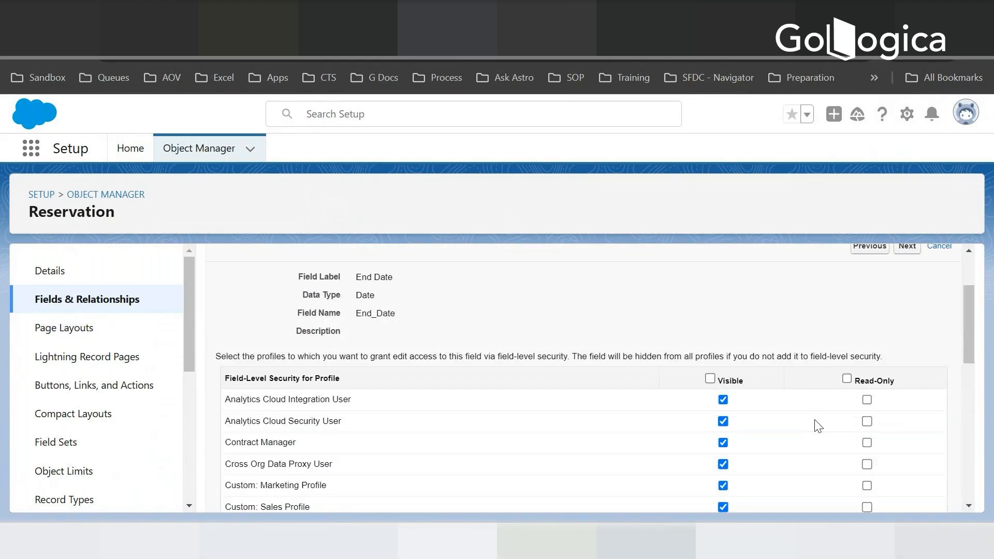
{"action": "left_click", "coordinate": [907, 344]}
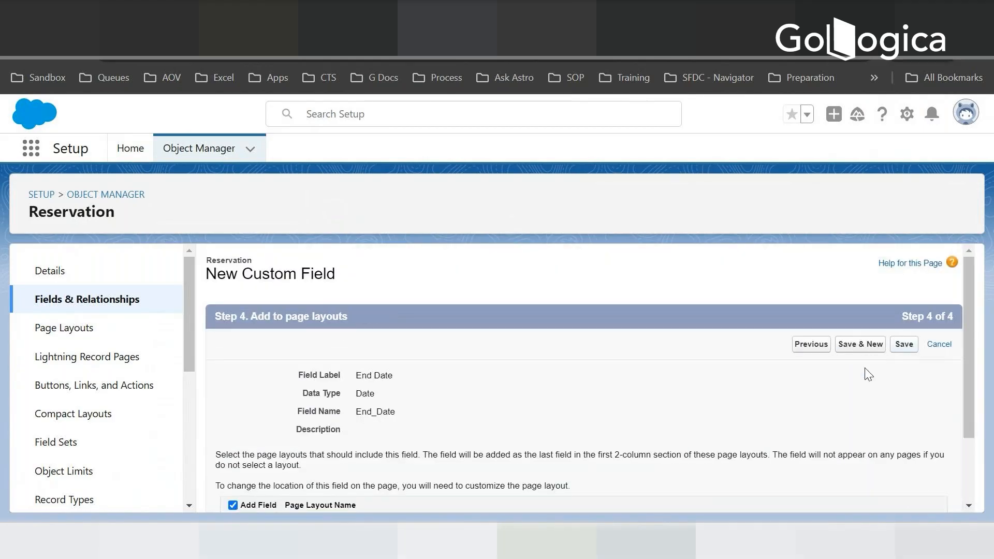
{"action": "scroll", "coordinate": [724, 383], "scroll_direction": "down", "scroll_amount": 3}
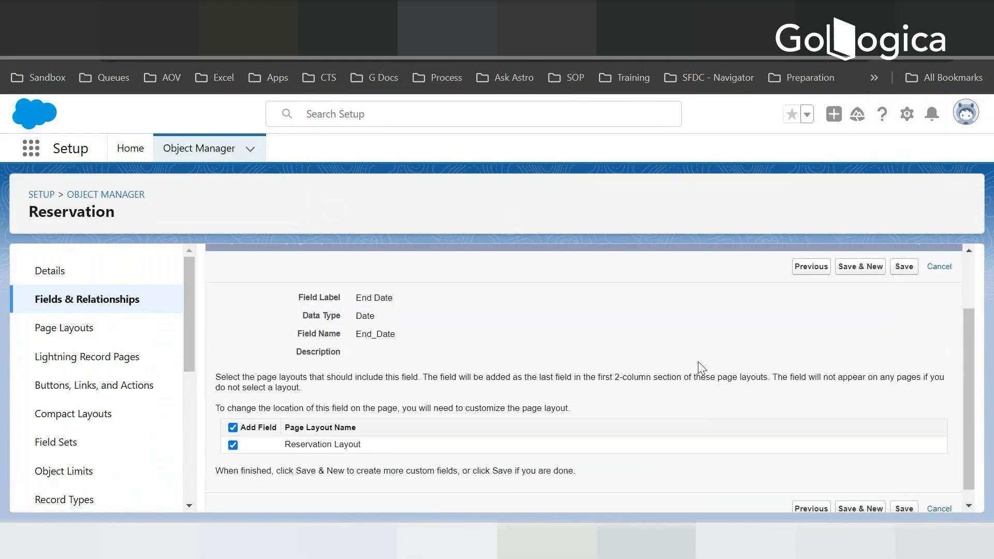
{"action": "left_click", "coordinate": [905, 266]}
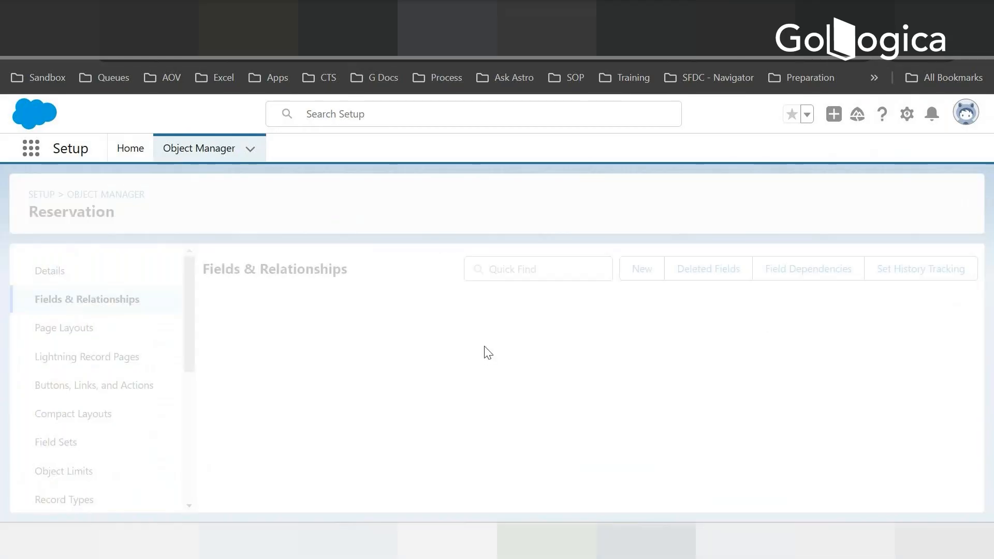
- Compare the Reservation object's list of fields with the Room Reservation data model slide
{"action": "scroll", "coordinate": [668, 366], "scroll_direction": "down", "scroll_amount": 2}
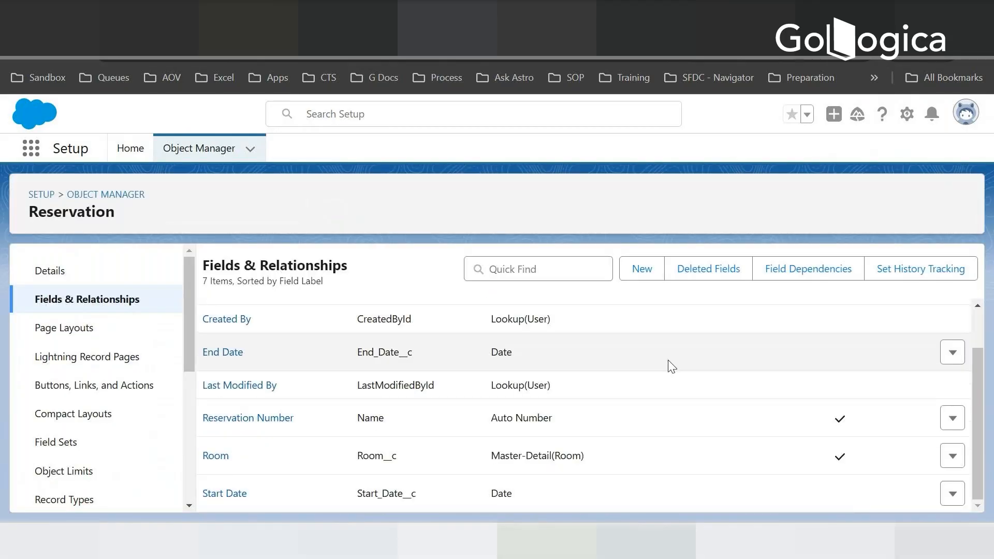
{"action": "left_click", "coordinate": [298, 15]}
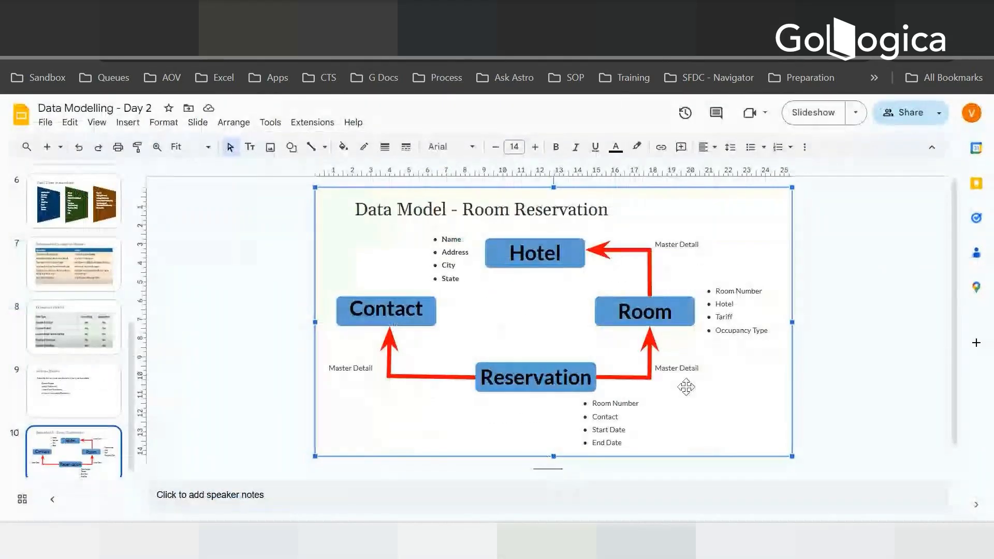
{"action": "left_click", "coordinate": [447, 21]}
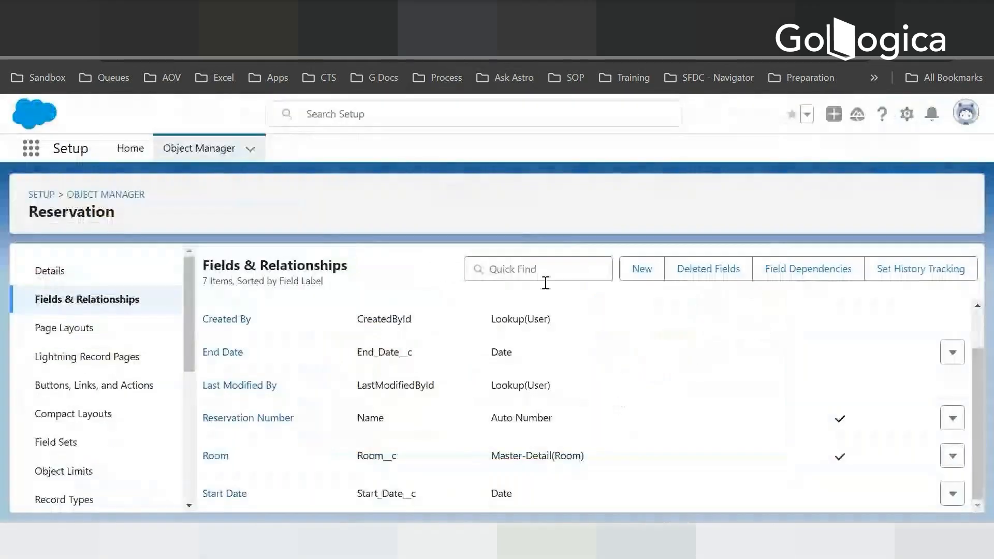
- Go to the Setup home page and duplicate it in a new browser tab
{"action": "left_click", "coordinate": [130, 152]}
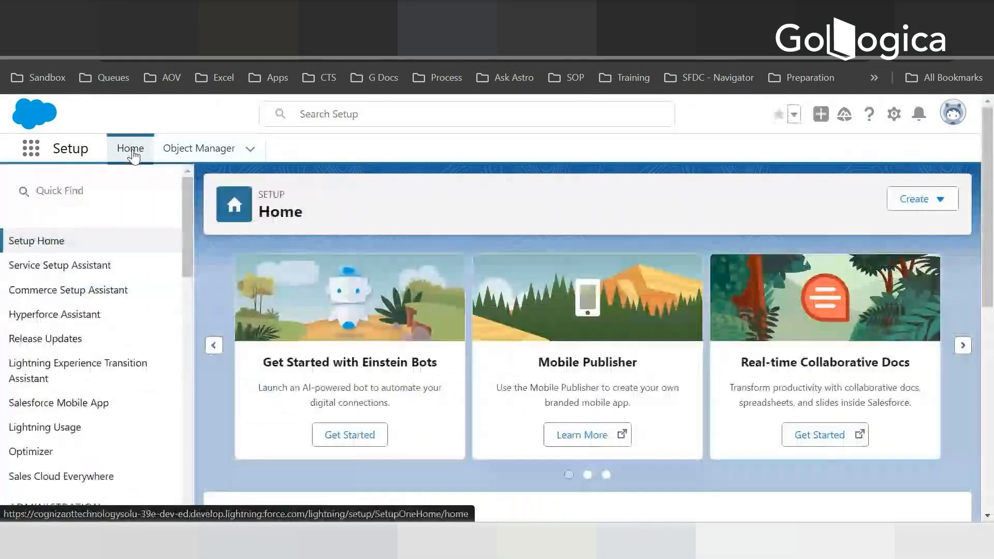
{"action": "right_click", "coordinate": [32, 150]}
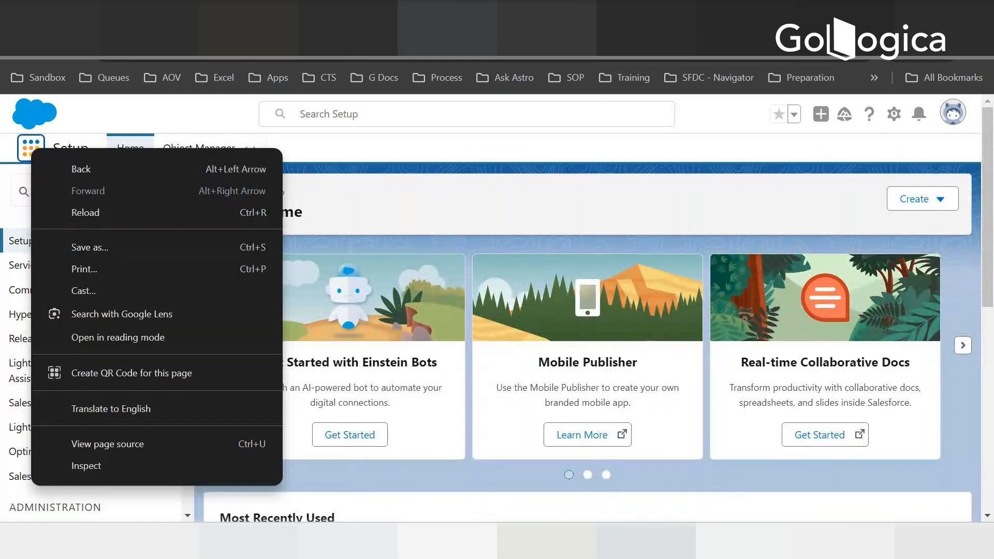
{"action": "right_click", "coordinate": [457, 18]}
{"action": "left_click", "coordinate": [505, 159]}
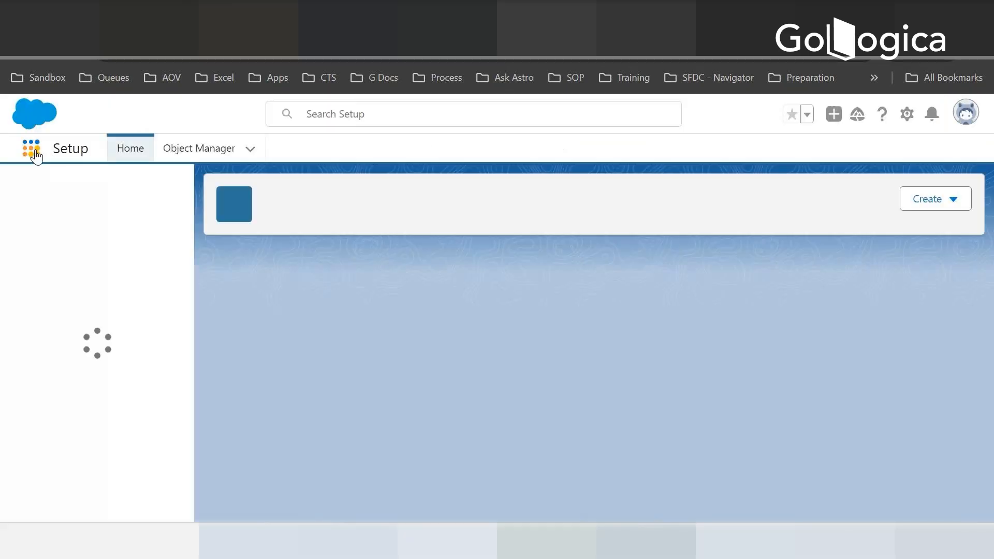
- Search the App Launcher for Sales and open the Sales app
{"action": "left_click", "coordinate": [32, 152]}
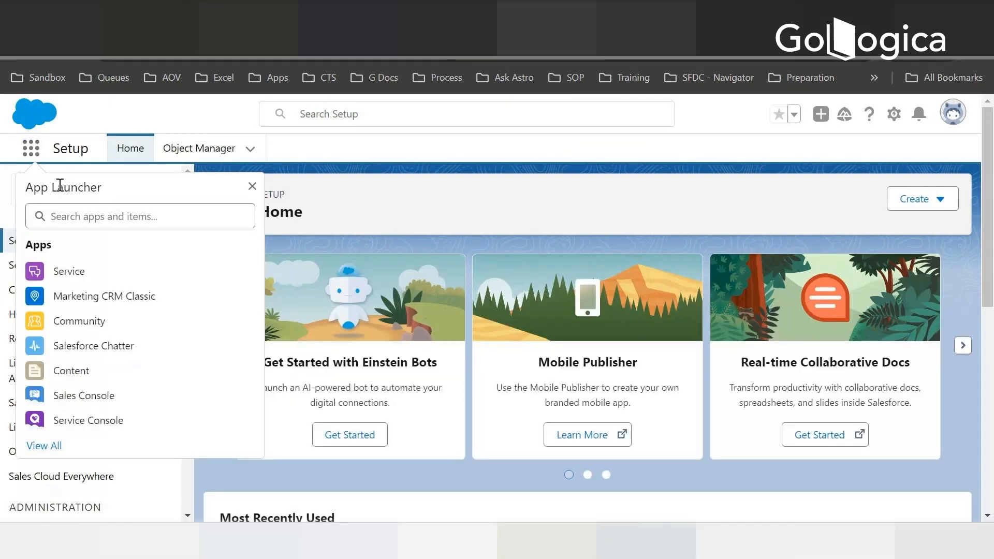
{"action": "type", "text": "Sa"}
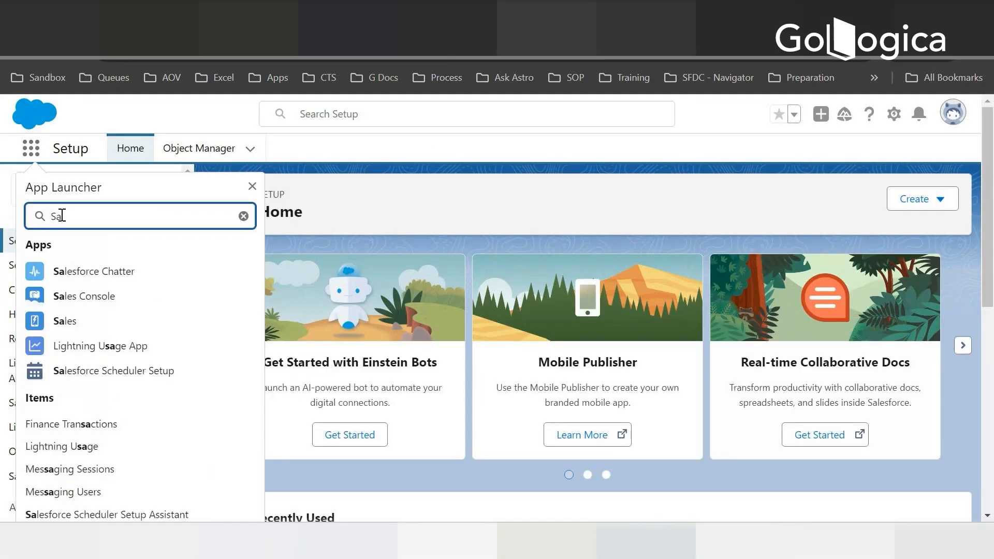
{"action": "type", "text": "les"}
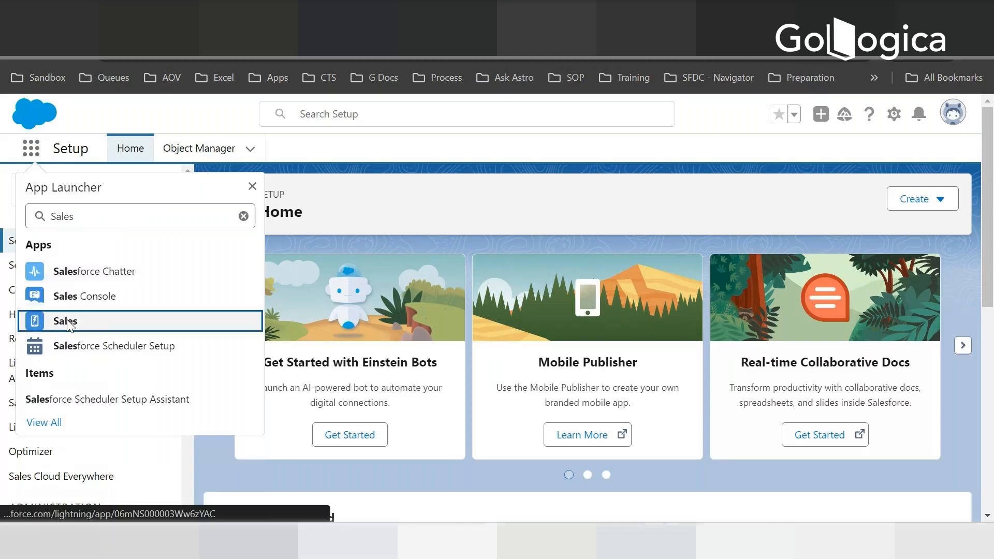
{"action": "left_click", "coordinate": [69, 326]}
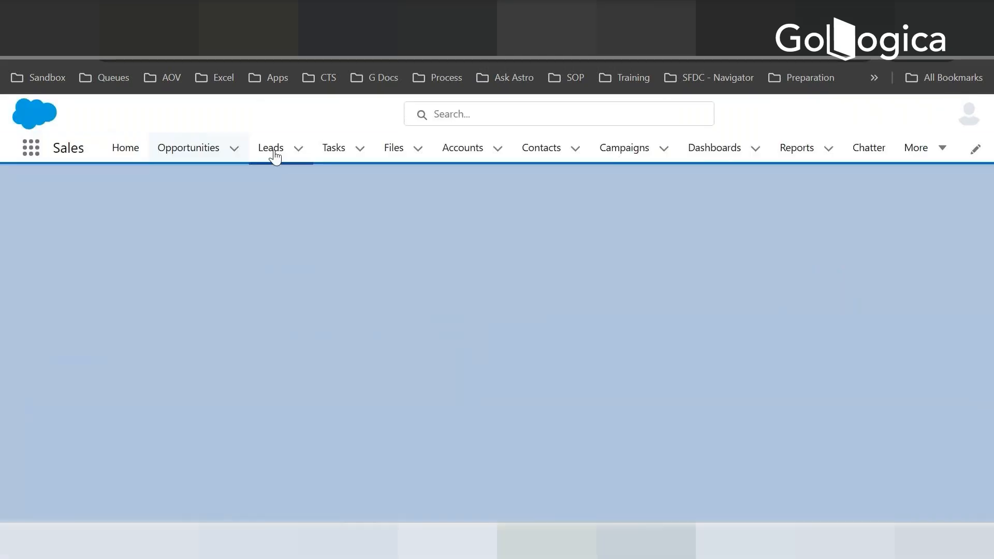
- Check the Sales app's additional navigation items, and search Setup for Tabs to open the custom tabs page
{"action": "left_click", "coordinate": [939, 148]}
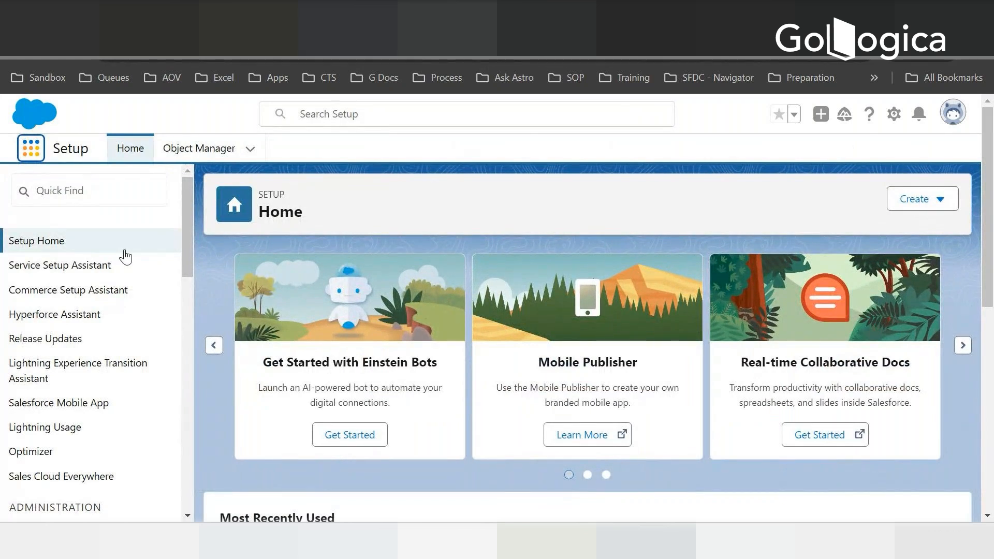
{"action": "left_click", "coordinate": [89, 190]}
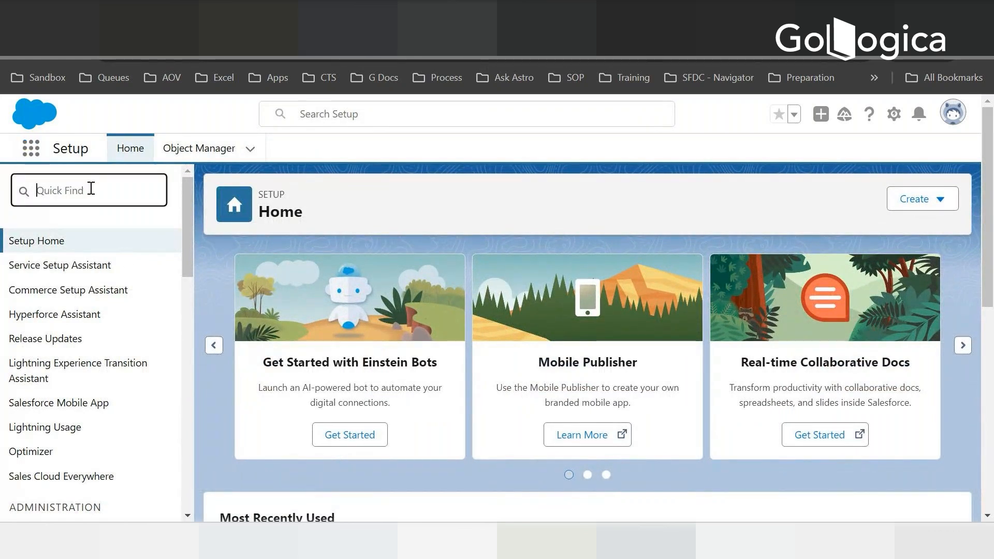
{"action": "type", "text": "Tabs"}
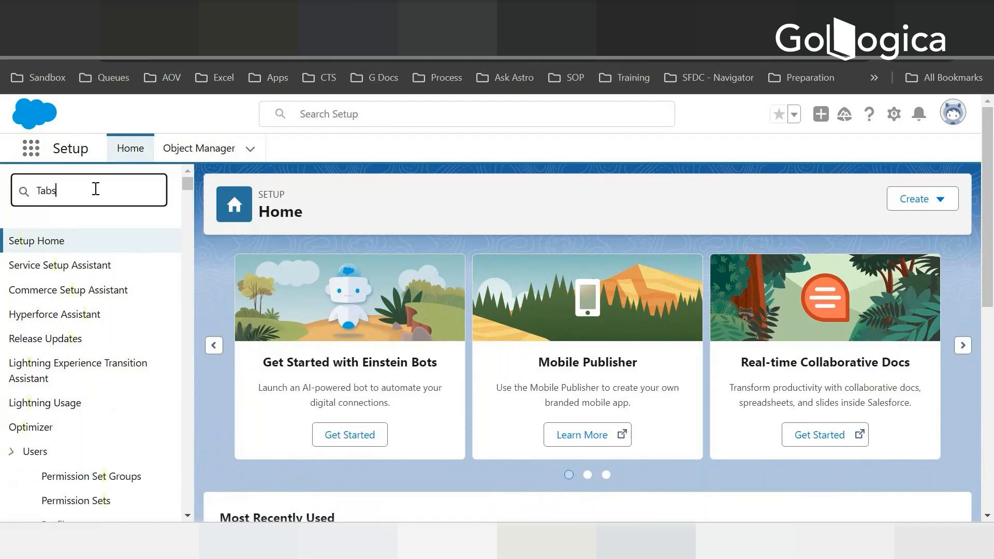
{"action": "left_click", "coordinate": [55, 290]}
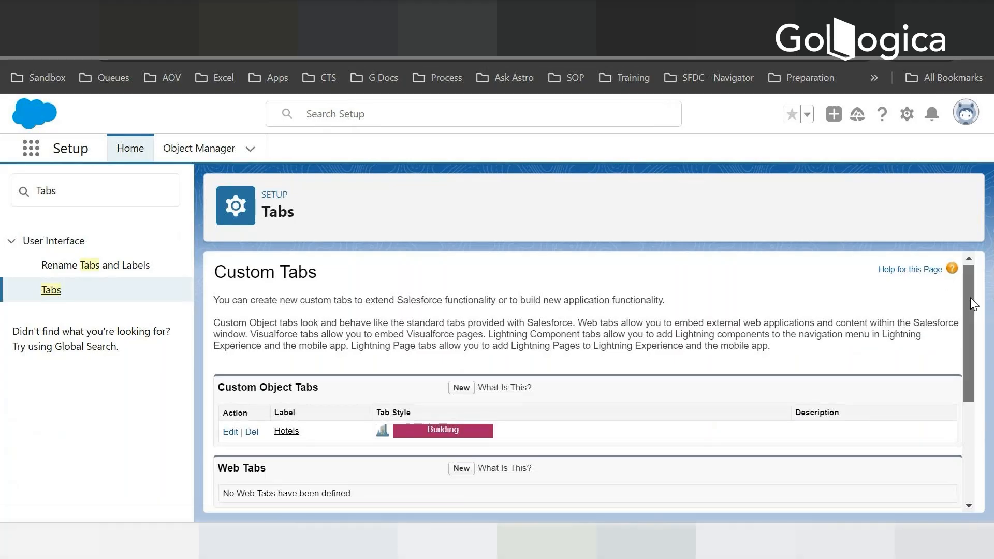
- Start a new custom object tab and choose Reservation as its object
{"action": "mouse_move", "coordinate": [969, 297]}
{"action": "left_mouse_down"}
{"action": "mouse_move", "coordinate": [969, 342]}
{"action": "mouse_move", "coordinate": [966, 301]}
{"action": "left_mouse_up"}
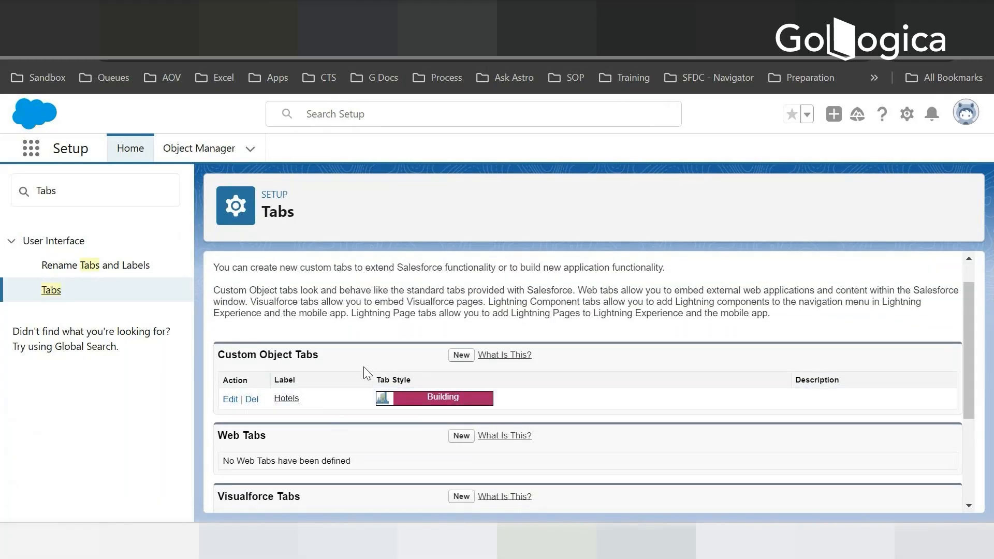
{"action": "left_click", "coordinate": [457, 357]}
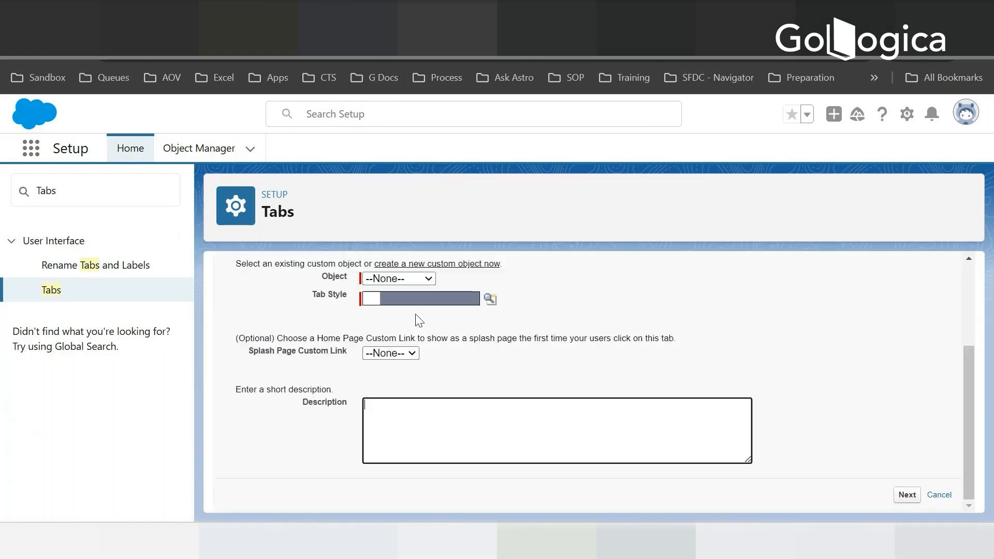
{"action": "left_click", "coordinate": [398, 280]}
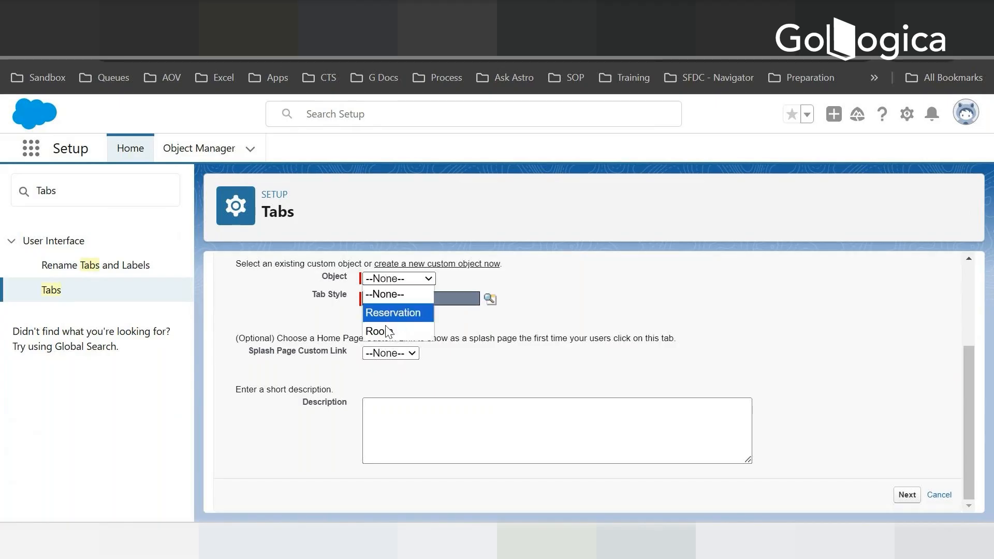
{"action": "left_click", "coordinate": [393, 313]}
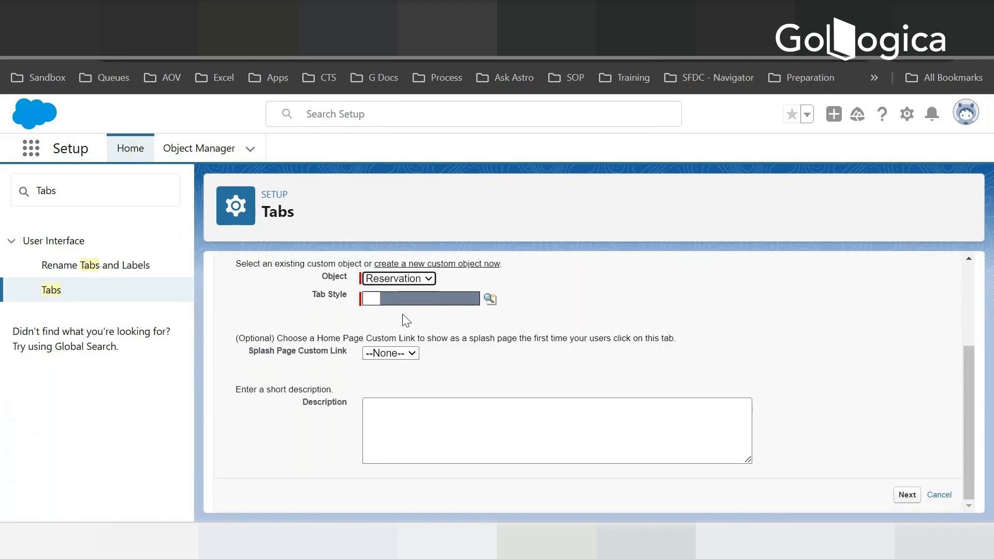
- Apply the Cell phone tab style to the Reservation tab and accept the default profile visibility
{"action": "left_click", "coordinate": [488, 300]}
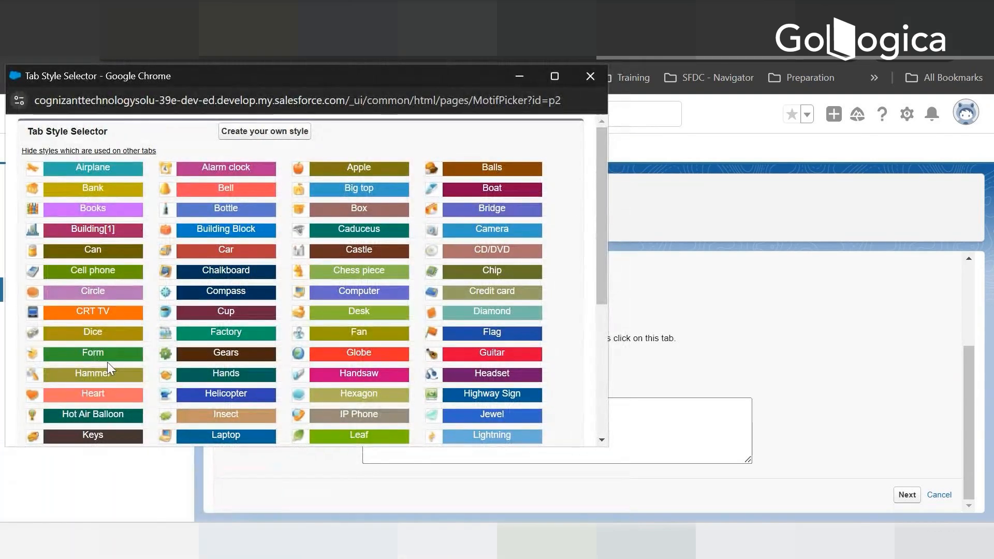
{"action": "scroll", "coordinate": [107, 361], "scroll_direction": "down", "scroll_amount": 2}
{"action": "scroll", "coordinate": [148, 355], "scroll_direction": "down", "scroll_amount": 3}
{"action": "scroll", "coordinate": [138, 328], "scroll_direction": "up", "scroll_amount": 2}
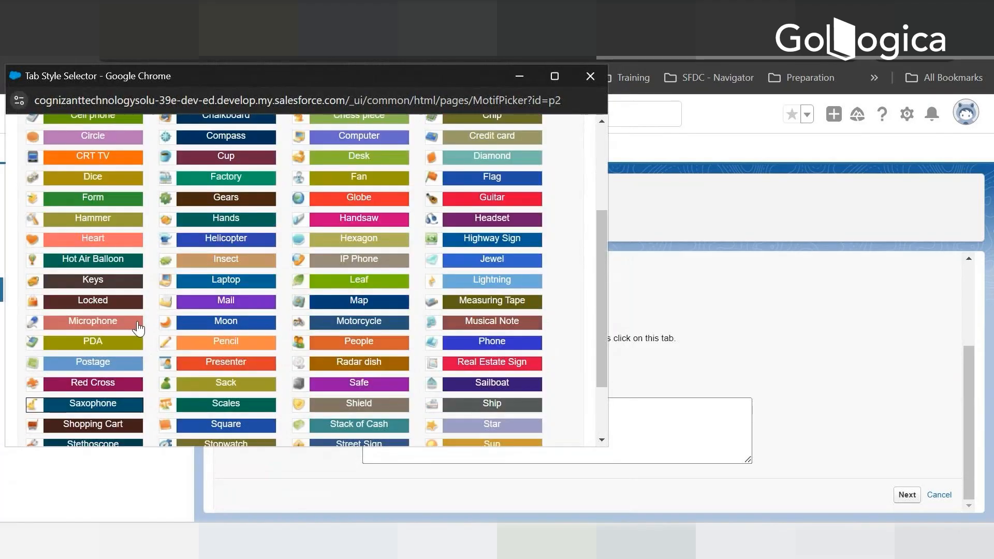
{"action": "scroll", "coordinate": [138, 328], "scroll_direction": "up", "scroll_amount": 3}
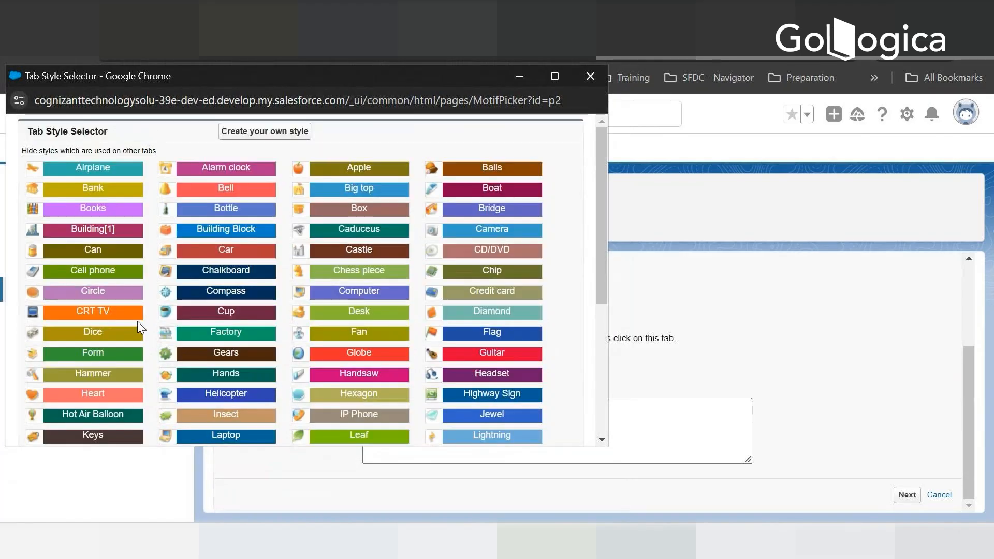
{"action": "left_click", "coordinate": [83, 271]}
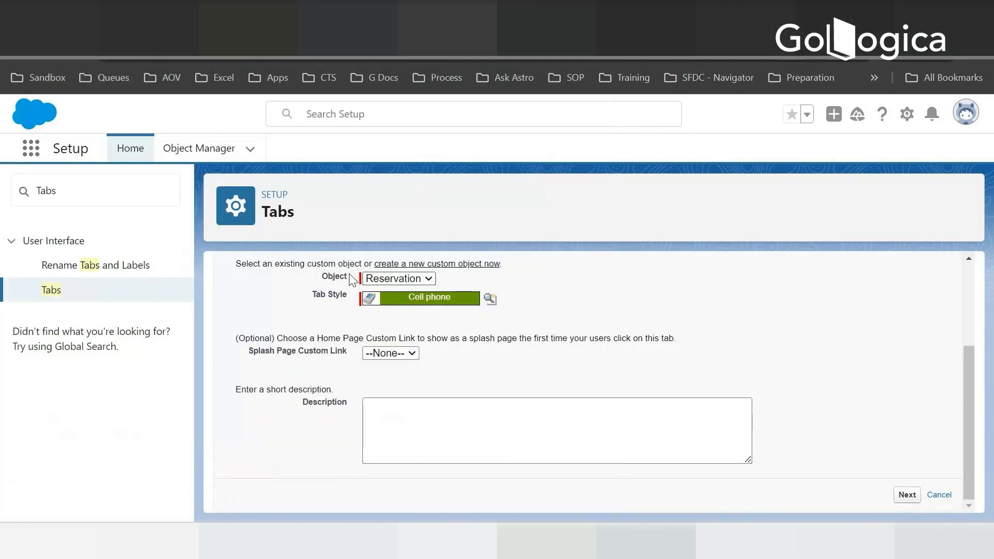
{"action": "left_click", "coordinate": [907, 494]}
{"action": "scroll", "coordinate": [806, 438], "scroll_direction": "down", "scroll_amount": 10}
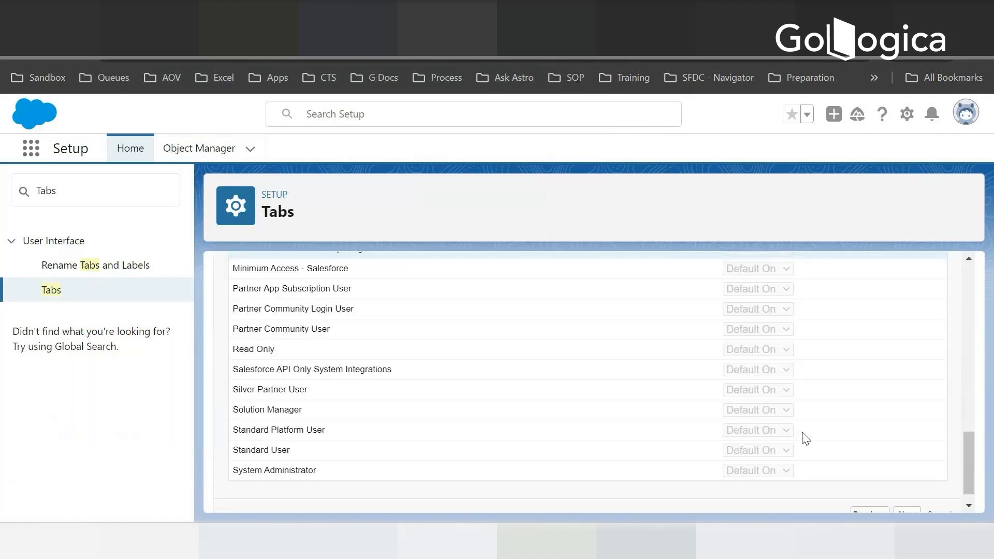
{"action": "left_click", "coordinate": [909, 497]}
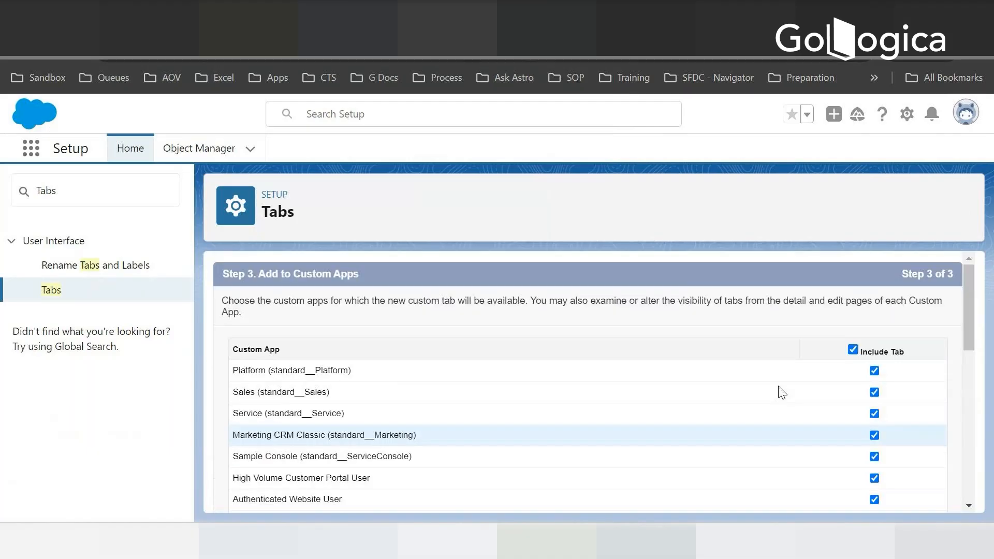
- Exclude the Reservation tab from all custom apps, keep it appended to users' personal customizations, and save it
{"action": "scroll", "coordinate": [709, 403], "scroll_direction": "down", "scroll_amount": 6}
{"action": "scroll", "coordinate": [697, 421], "scroll_direction": "up", "scroll_amount": 6}
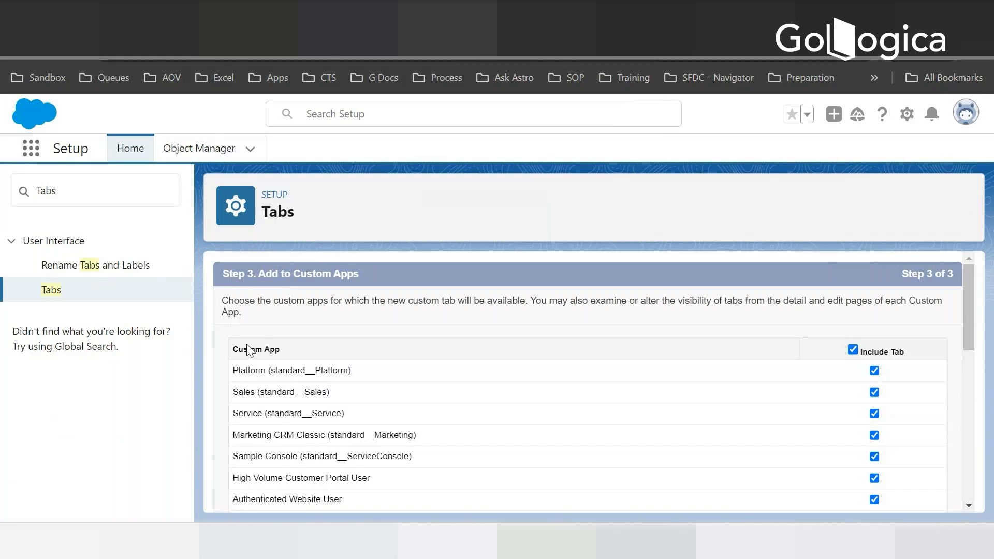
{"action": "left_click", "coordinate": [852, 350]}
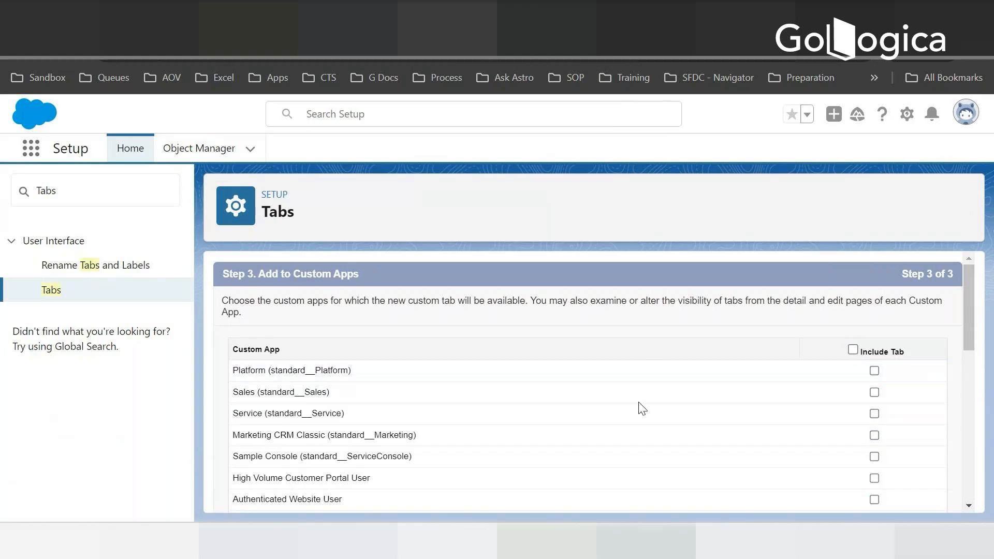
{"action": "scroll", "coordinate": [604, 437], "scroll_direction": "down", "scroll_amount": 10}
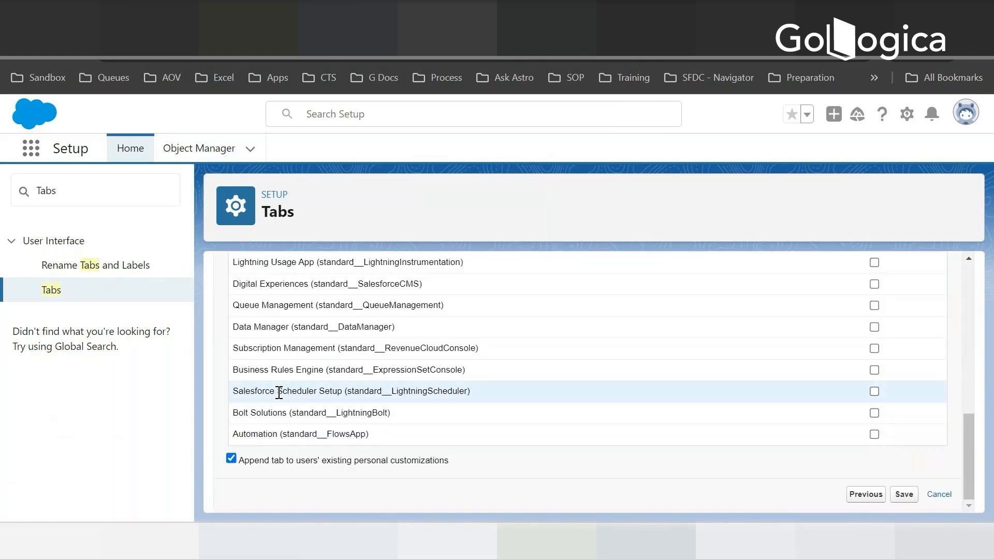
{"action": "scroll", "coordinate": [285, 389], "scroll_direction": "up", "scroll_amount": 5}
{"action": "scroll", "coordinate": [286, 389], "scroll_direction": "up", "scroll_amount": 5}
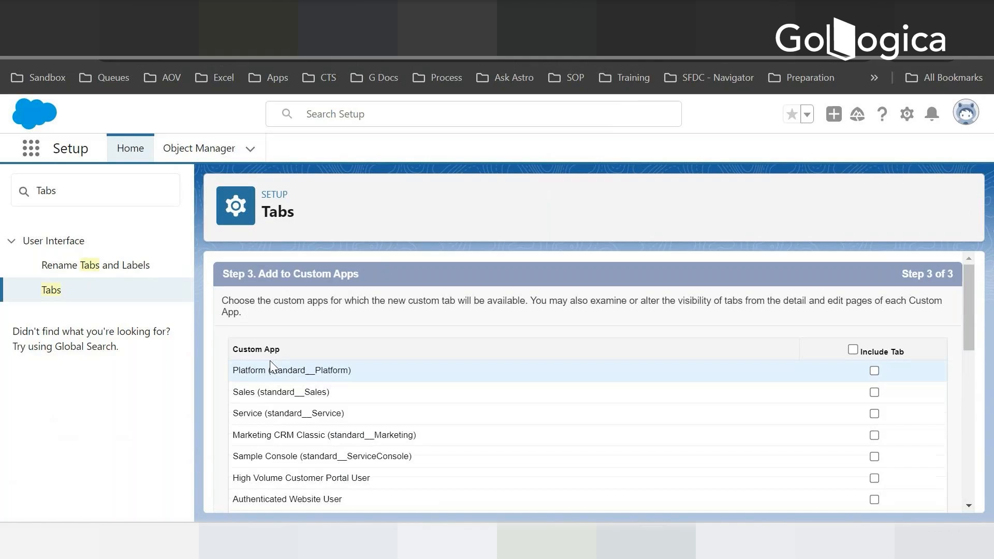
{"action": "scroll", "coordinate": [348, 435], "scroll_direction": "down", "scroll_amount": 8}
{"action": "scroll", "coordinate": [349, 435], "scroll_direction": "down", "scroll_amount": 3}
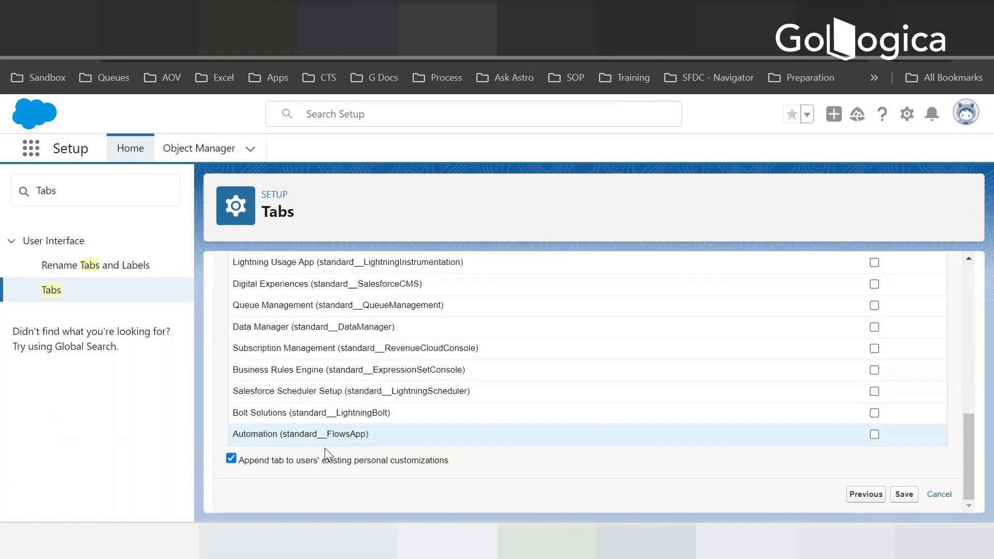
{"action": "left_click", "coordinate": [904, 494]}
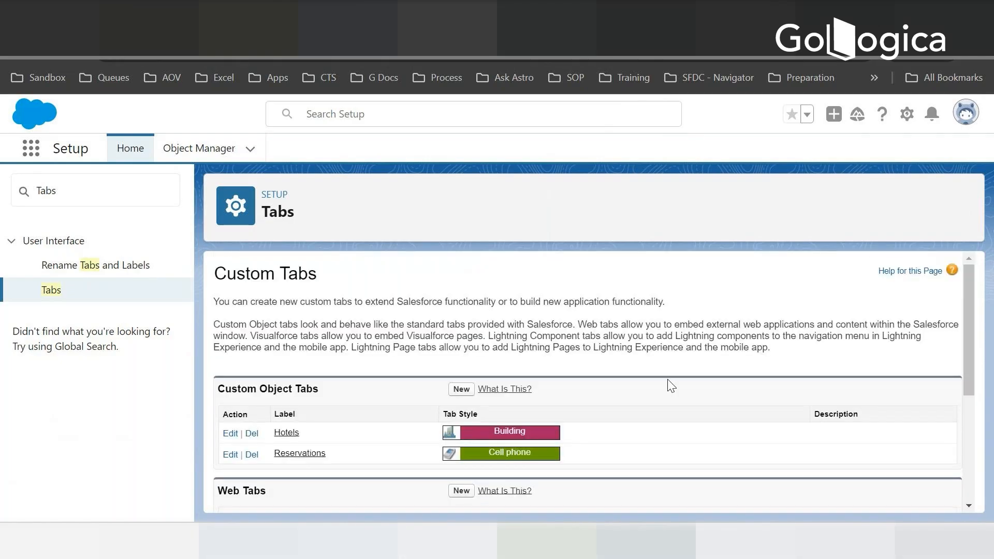
{"action": "scroll", "coordinate": [439, 428], "scroll_direction": "down", "scroll_amount": 3}
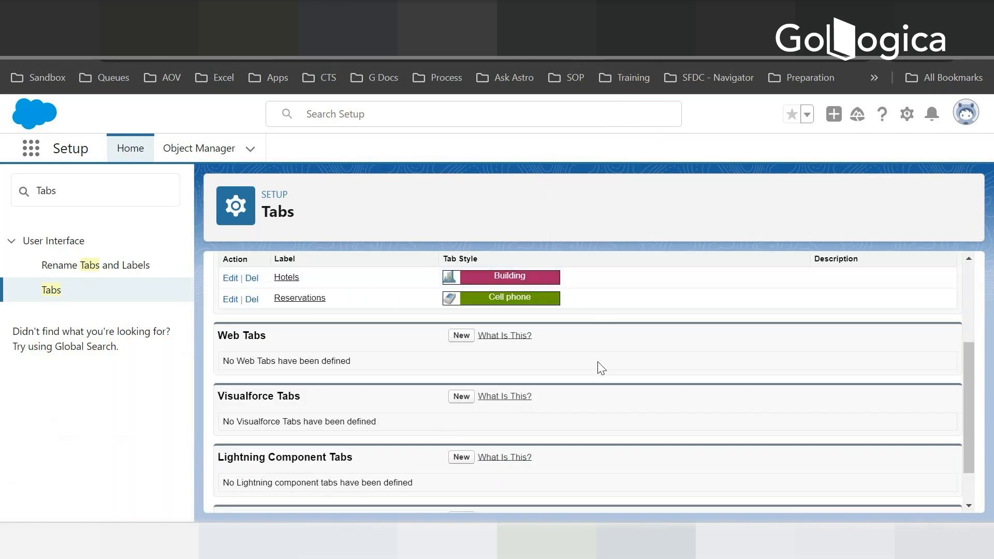
{"action": "scroll", "coordinate": [601, 367], "scroll_direction": "up", "scroll_amount": 3}
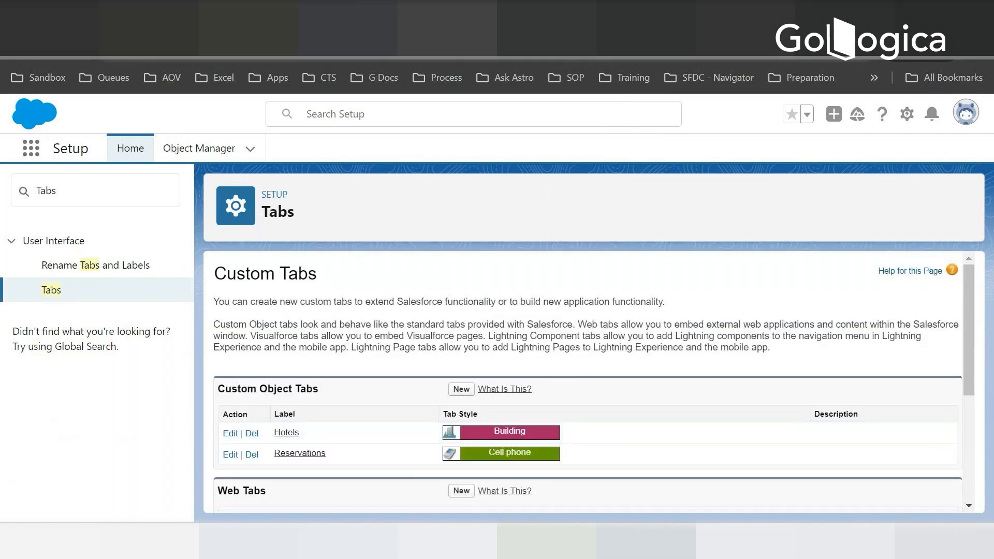
- Return to the Sales app, reload it, and check its additional navigation items for the Reservations tab
{"action": "left_click", "coordinate": [73, 18]}
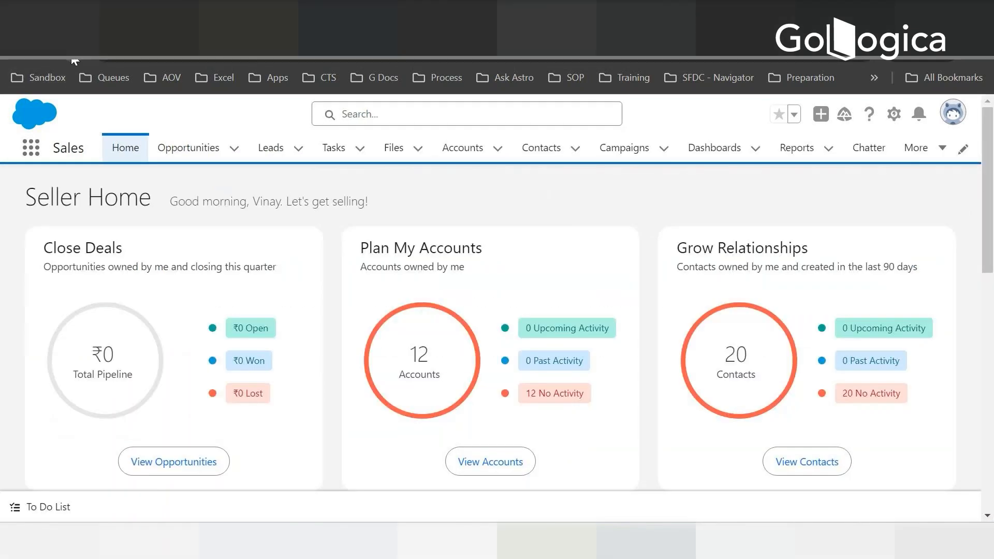
{"action": "left_click", "coordinate": [71, 56]}
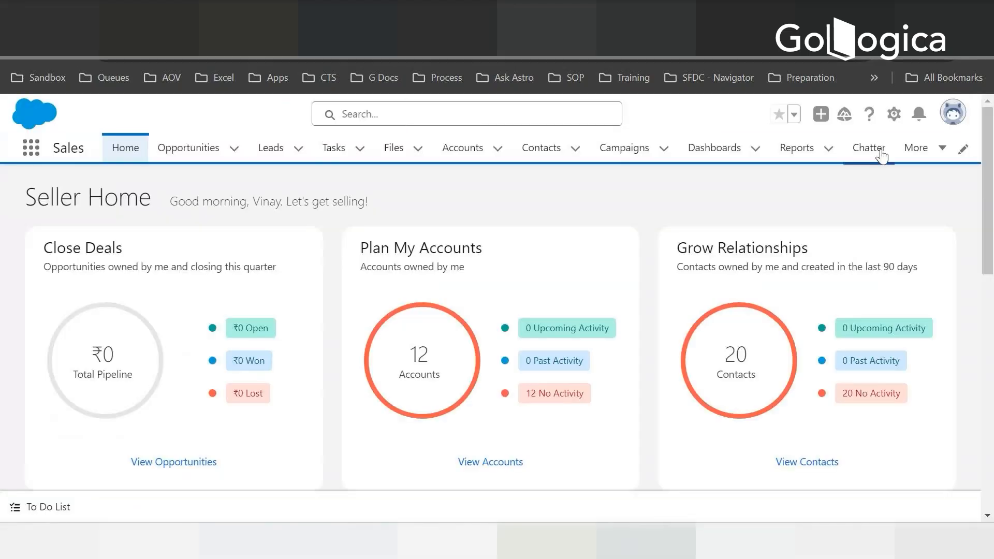
{"action": "left_click", "coordinate": [924, 149]}
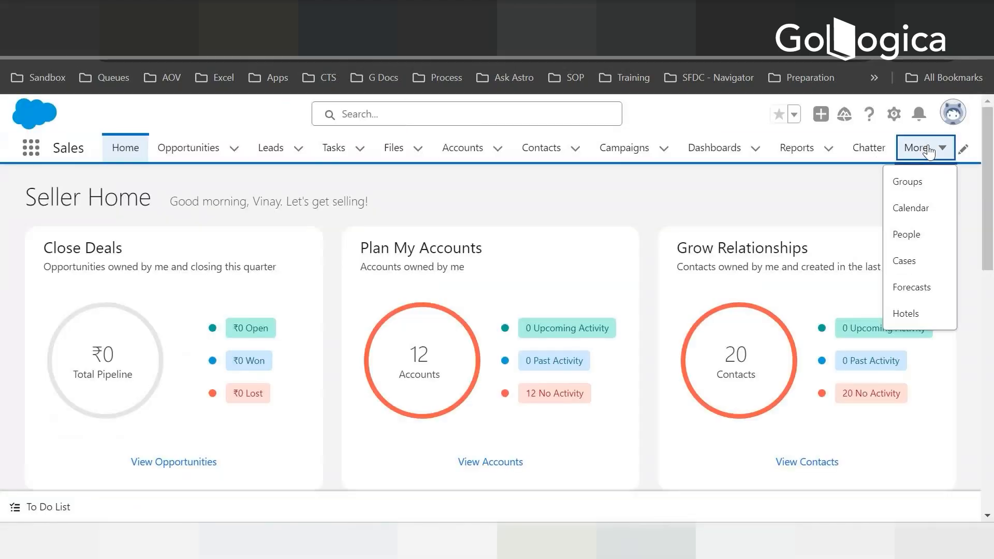
- View all hotel records in the Sales app and check the remaining navigation items
{"action": "left_click", "coordinate": [907, 315]}
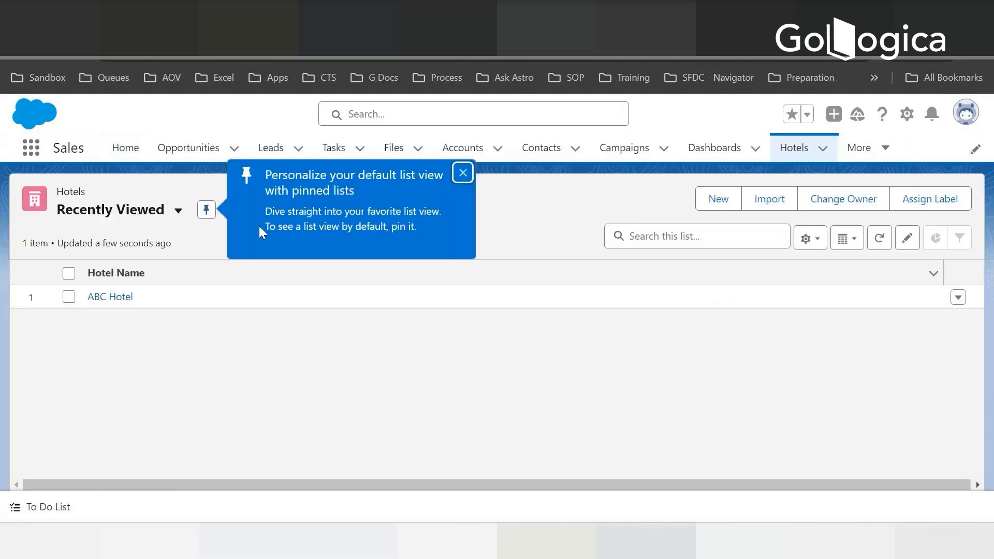
{"action": "left_click", "coordinate": [178, 211]}
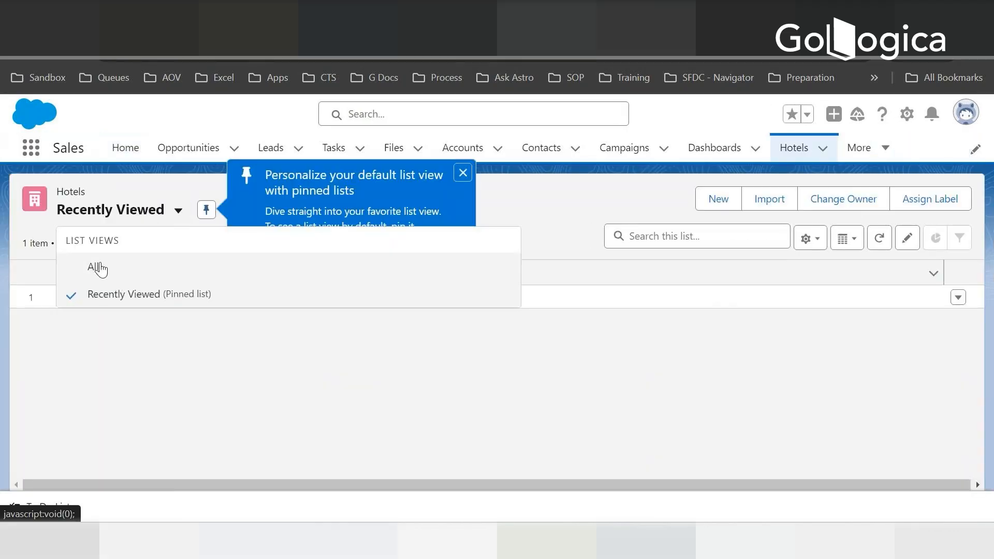
{"action": "left_click", "coordinate": [99, 268]}
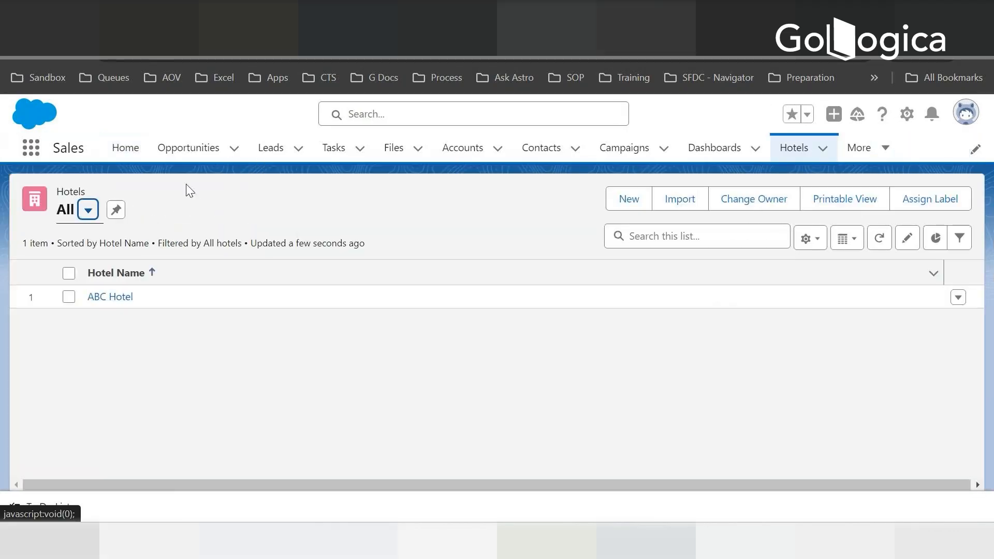
{"action": "left_click", "coordinate": [885, 153]}
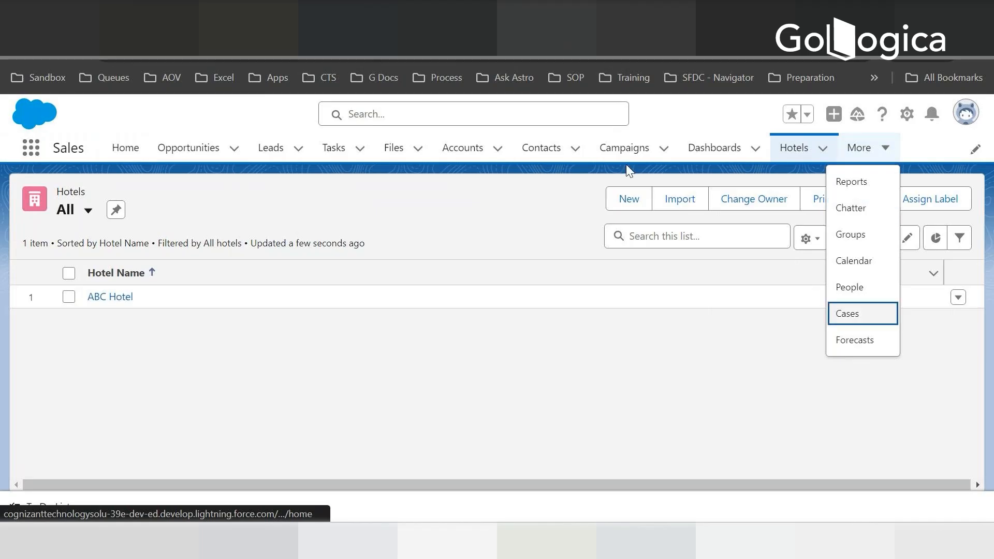
- Return to Setup, search for App, open the App Manager, and locate the Sales app in its list
{"action": "left_click", "coordinate": [68, 56]}
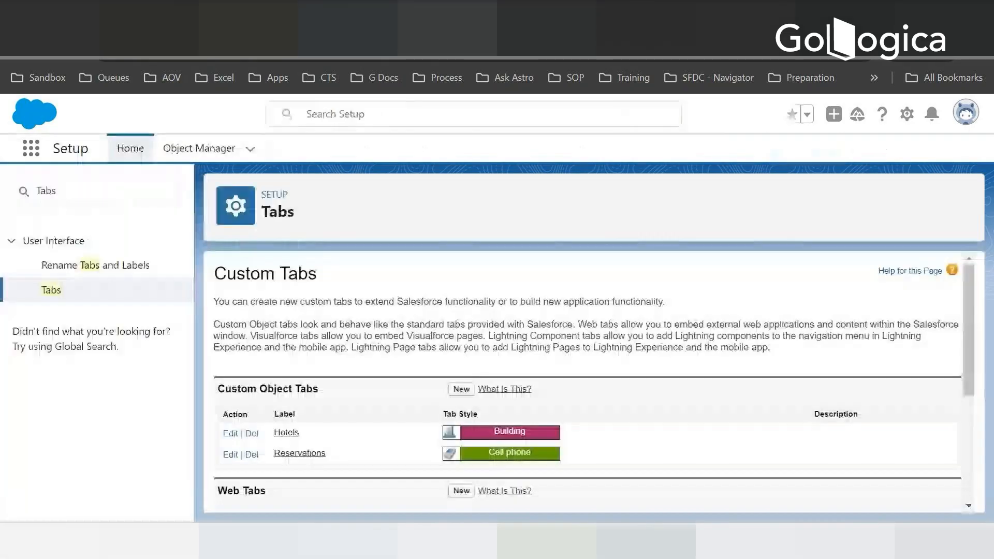
{"action": "left_click", "coordinate": [88, 192]}
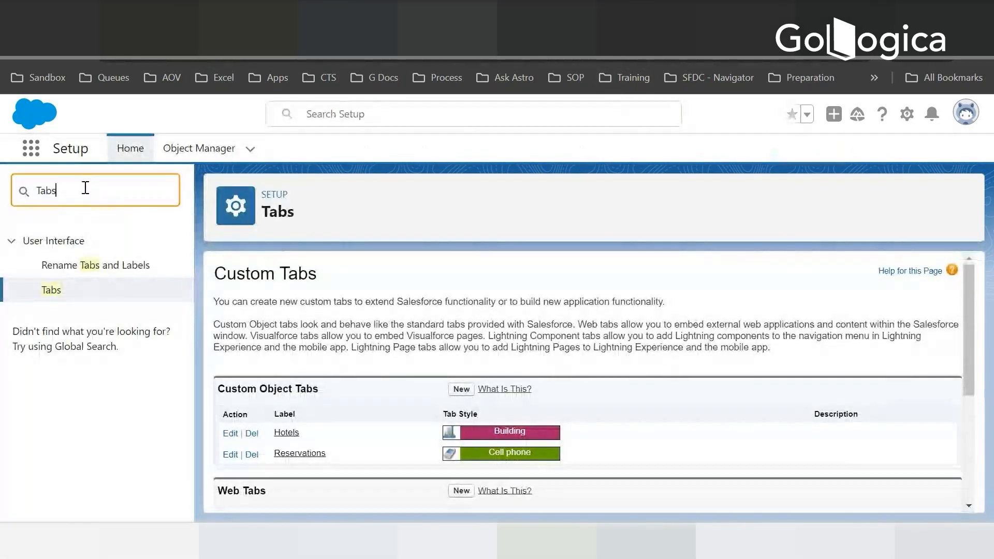
{"action": "key", "text": "ctrl+a"}
{"action": "key", "text": "BackSpace"}
{"action": "type", "text": "A"}
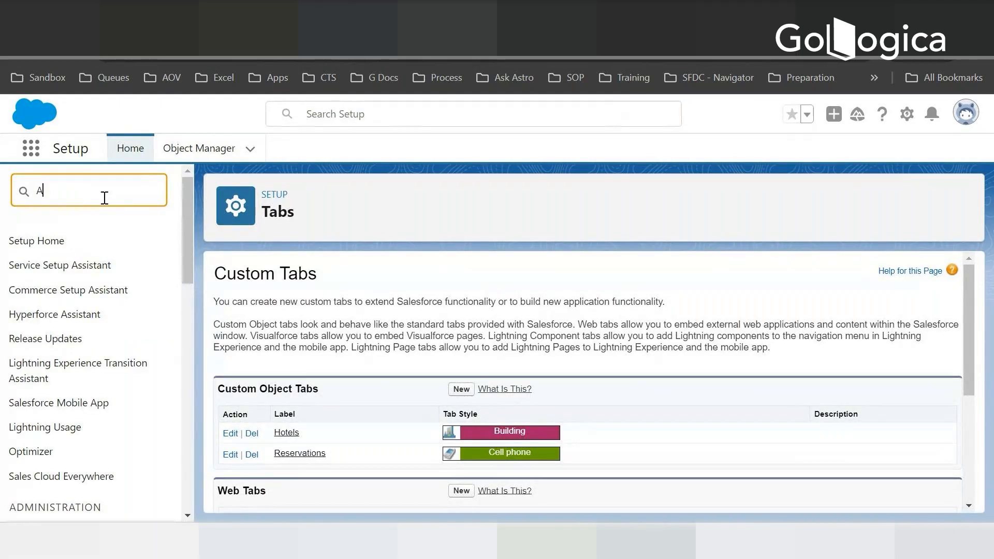
{"action": "type", "text": "pp"}
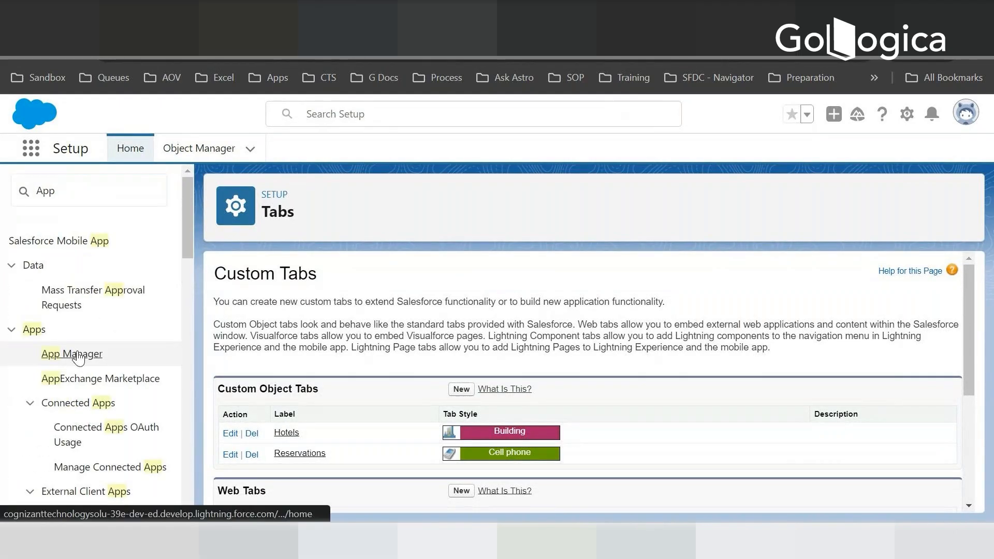
{"action": "left_click", "coordinate": [76, 353]}
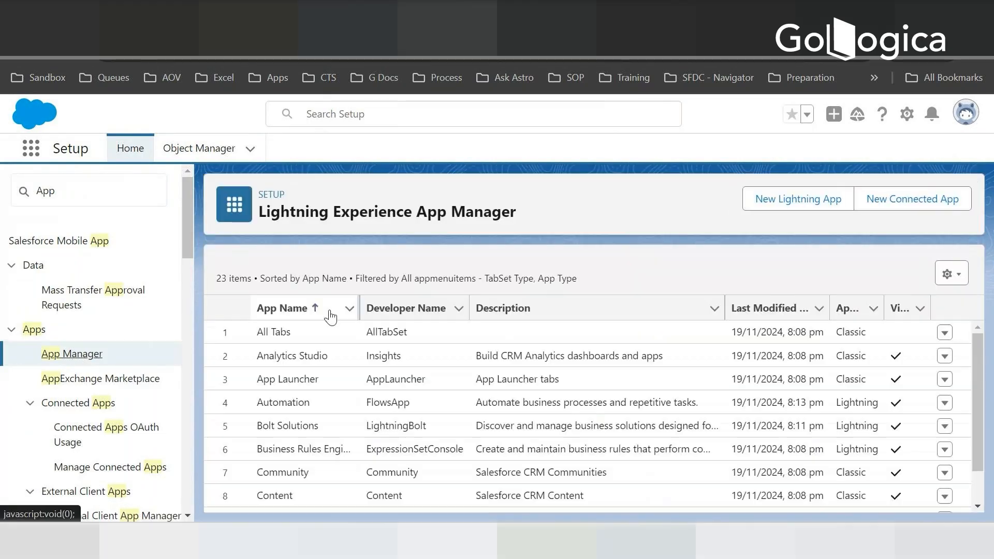
{"action": "scroll", "coordinate": [349, 351], "scroll_direction": "down", "scroll_amount": 2}
{"action": "scroll", "coordinate": [349, 350], "scroll_direction": "down", "scroll_amount": 5}
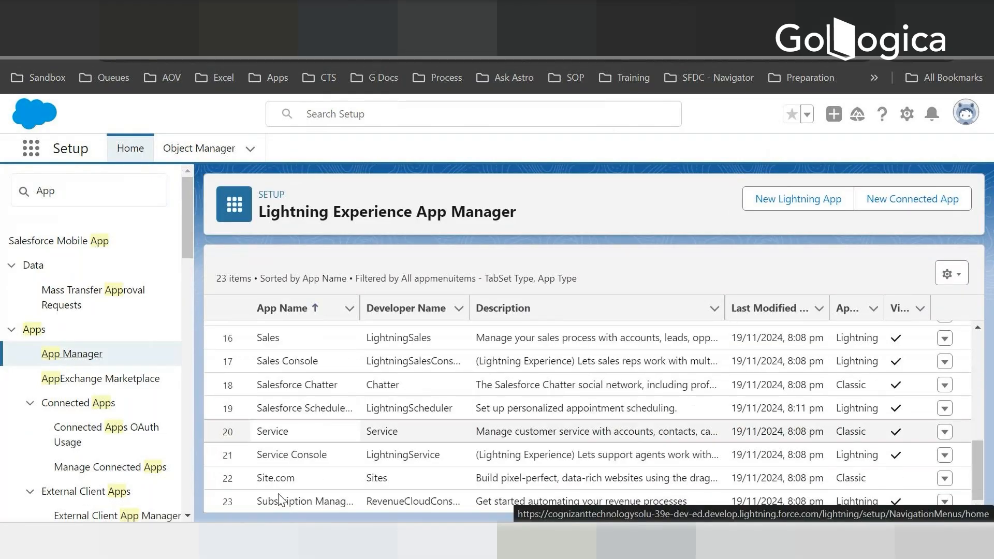
- Start a new Lightning app named Hotel Reservation with the developer name Hotel_Reservation
{"action": "left_click_drag", "start_coordinate": [977, 468], "coordinate": [976, 340]}
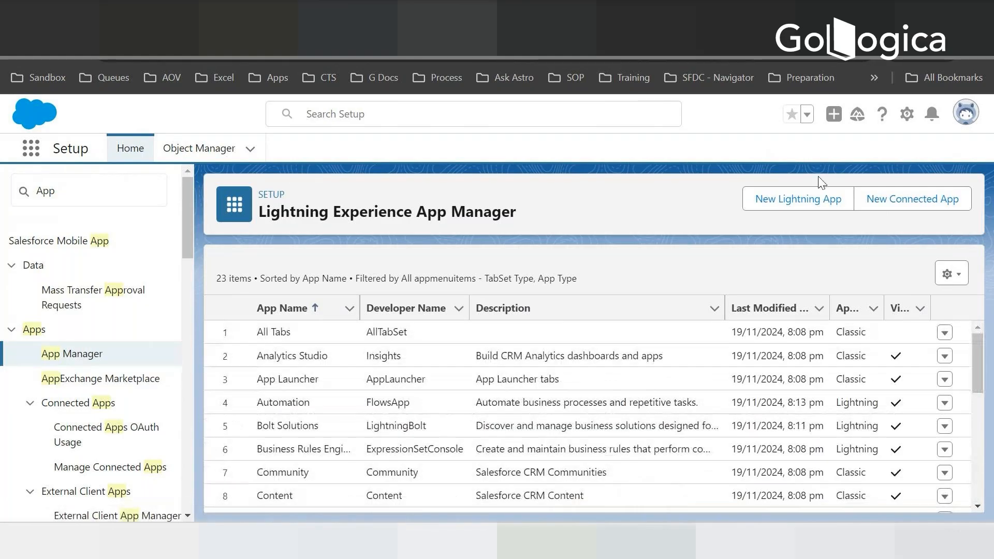
{"action": "left_click", "coordinate": [799, 199]}
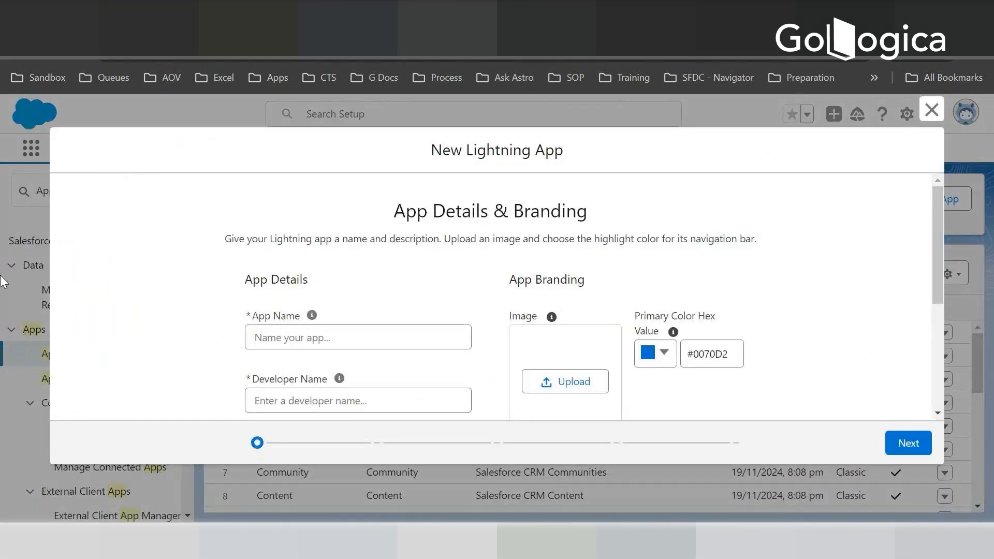
{"action": "left_click", "coordinate": [280, 336]}
{"action": "type", "text": "Ho"}
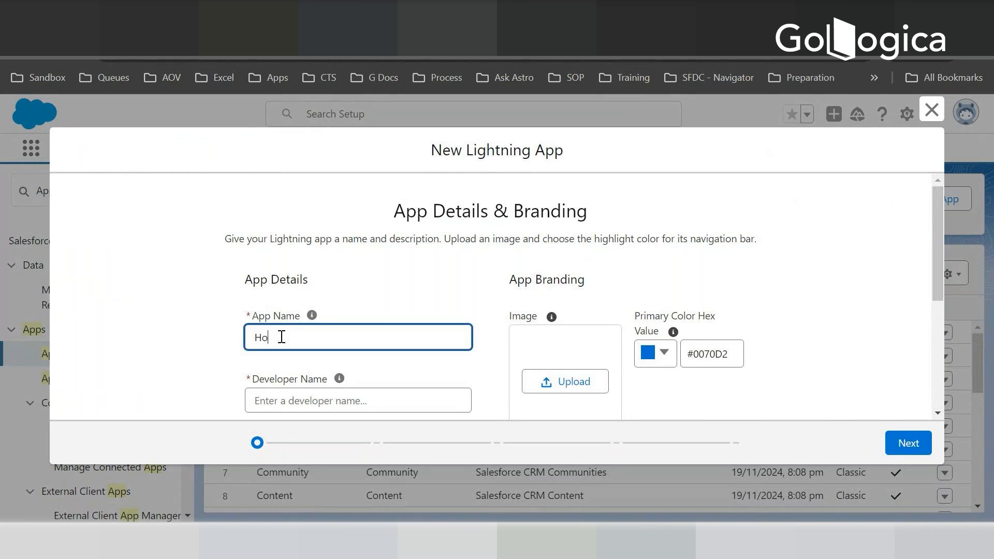
{"action": "type", "text": "tel Reservation"}
{"action": "key", "text": "Tab"}
{"action": "key", "text": "Tab"}
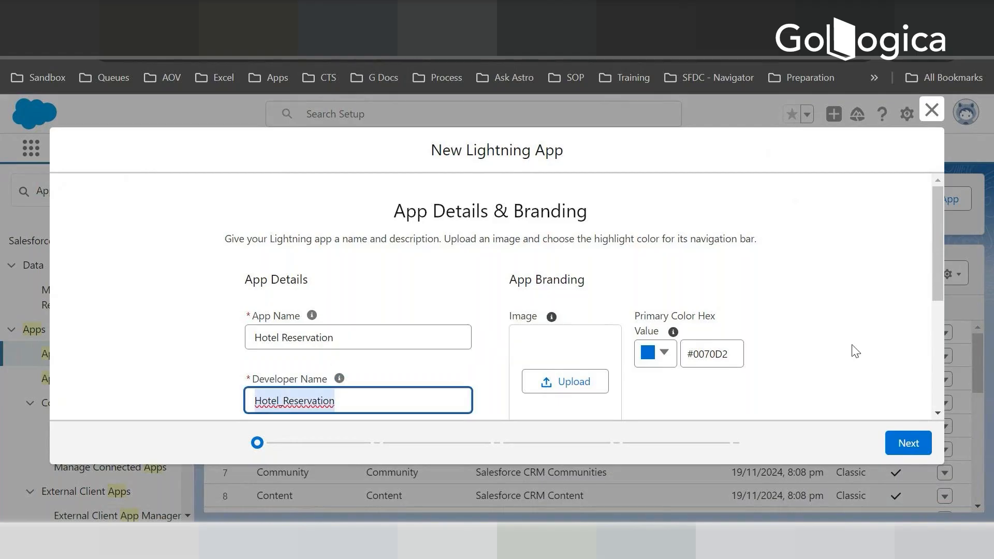
- Review the new app's details, branding, org theme options, and App Launcher preview
{"action": "left_click_drag", "start_coordinate": [938, 240], "coordinate": [938, 382]}
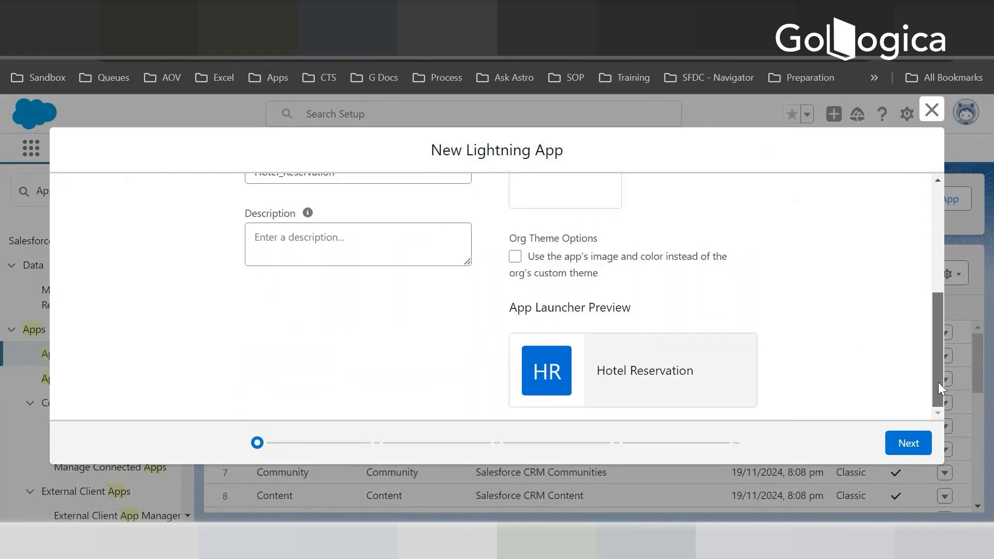
{"action": "left_click_drag", "start_coordinate": [942, 348], "coordinate": [929, 186]}
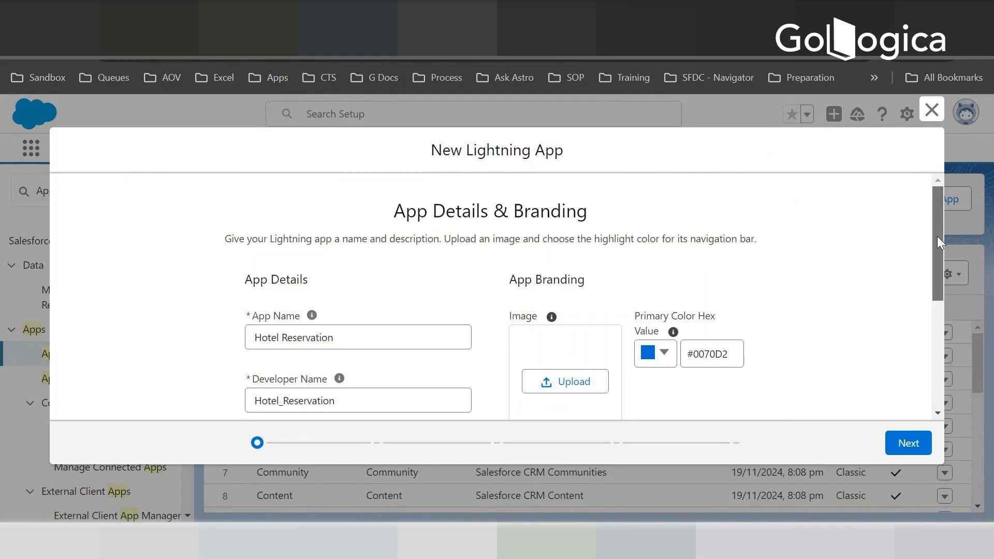
{"action": "left_click_drag", "start_coordinate": [937, 236], "coordinate": [935, 277]}
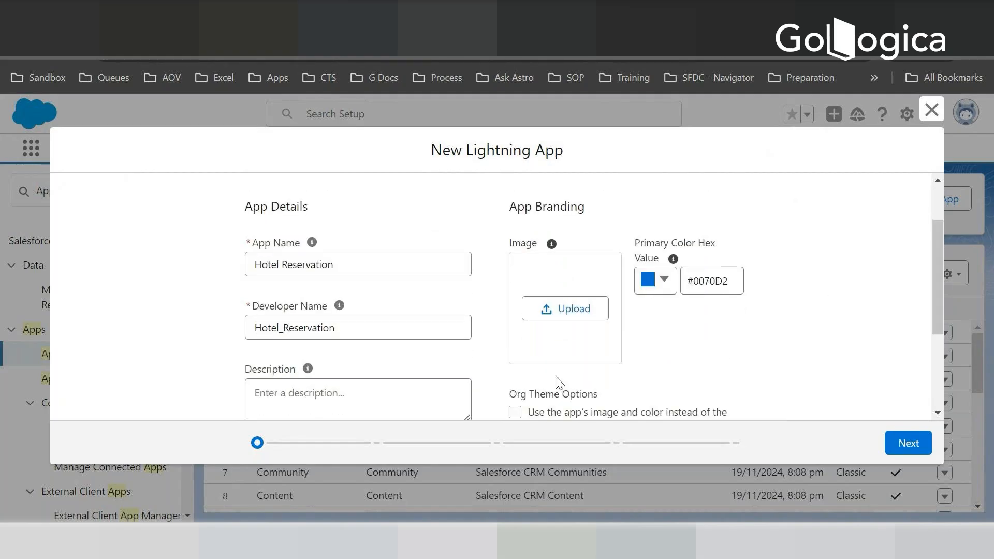
{"action": "scroll", "coordinate": [471, 398], "scroll_direction": "down", "scroll_amount": 2}
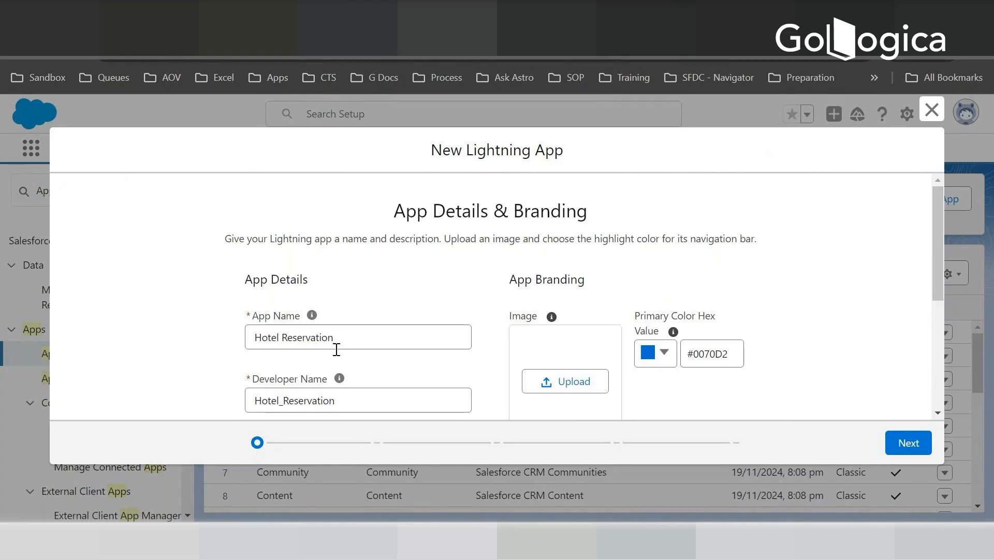
{"action": "scroll", "coordinate": [335, 348], "scroll_direction": "down", "scroll_amount": 2}
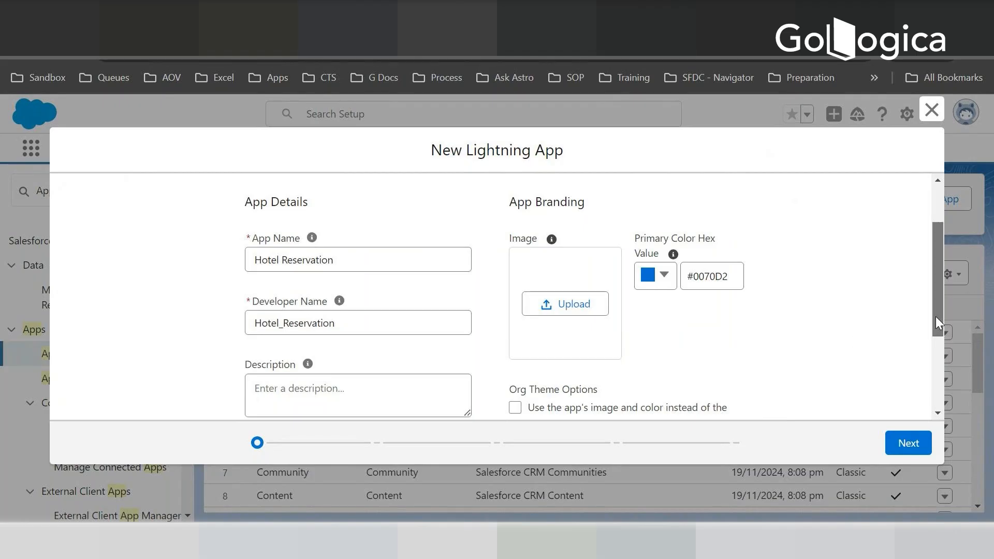
{"action": "scroll", "coordinate": [937, 321], "scroll_direction": "down", "scroll_amount": 2}
{"action": "scroll", "coordinate": [943, 331], "scroll_direction": "up", "scroll_amount": 1}
{"action": "scroll", "coordinate": [937, 301], "scroll_direction": "up", "scroll_amount": 2}
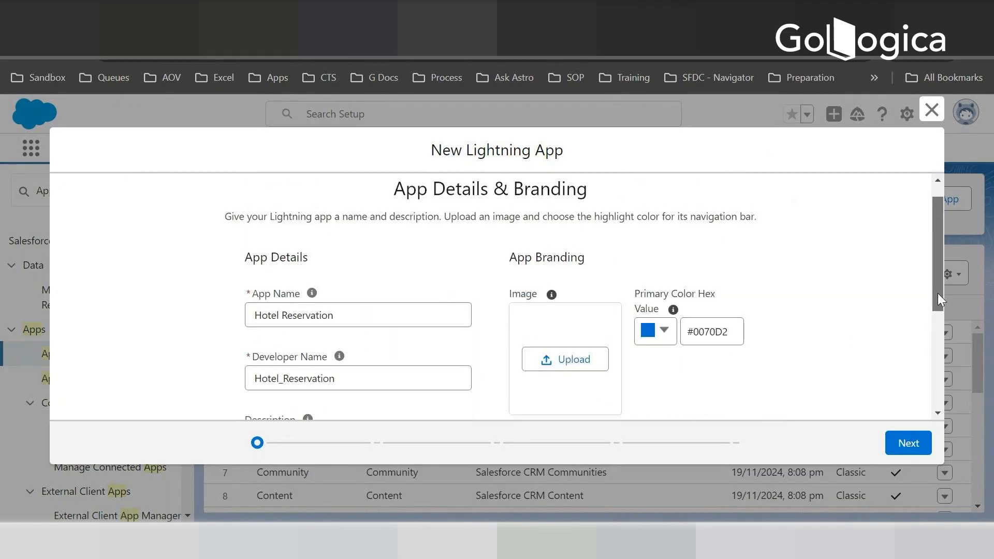
{"action": "scroll", "coordinate": [938, 295], "scroll_direction": "down", "scroll_amount": 1}
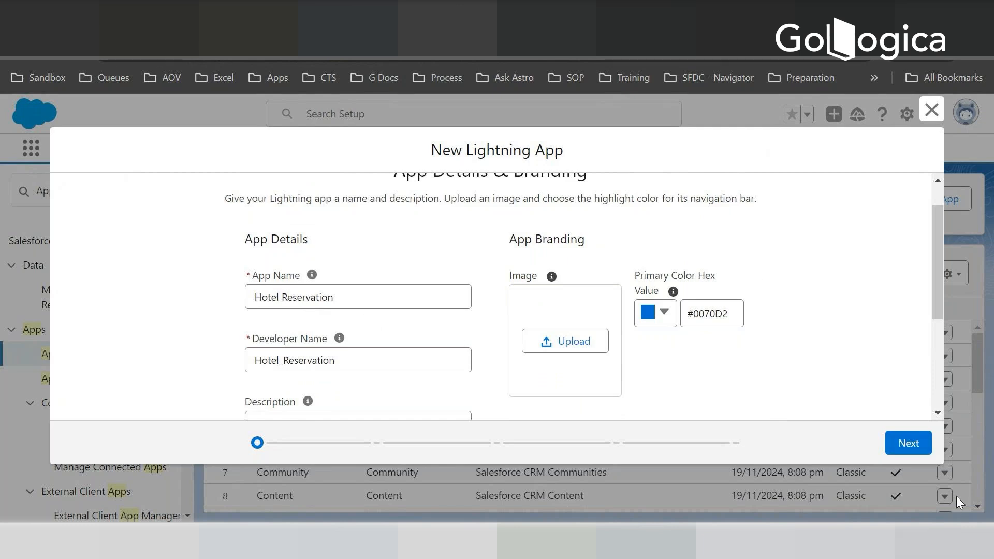
- Accept the default branding, standard navigation, desktop and phone support, and utility item settings, and proceed to the navigation items
{"action": "left_click", "coordinate": [904, 445]}
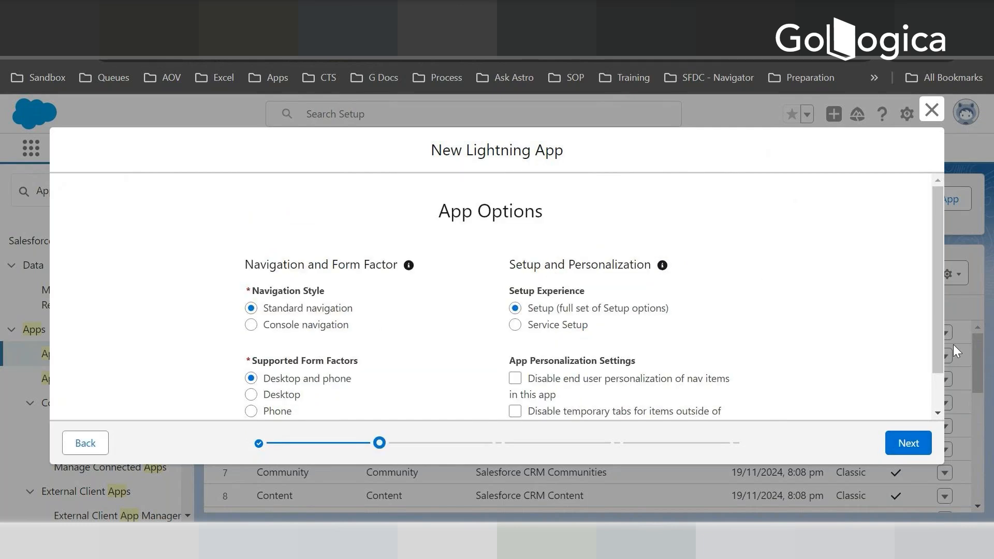
{"action": "left_click_drag", "start_coordinate": [938, 300], "coordinate": [939, 332]}
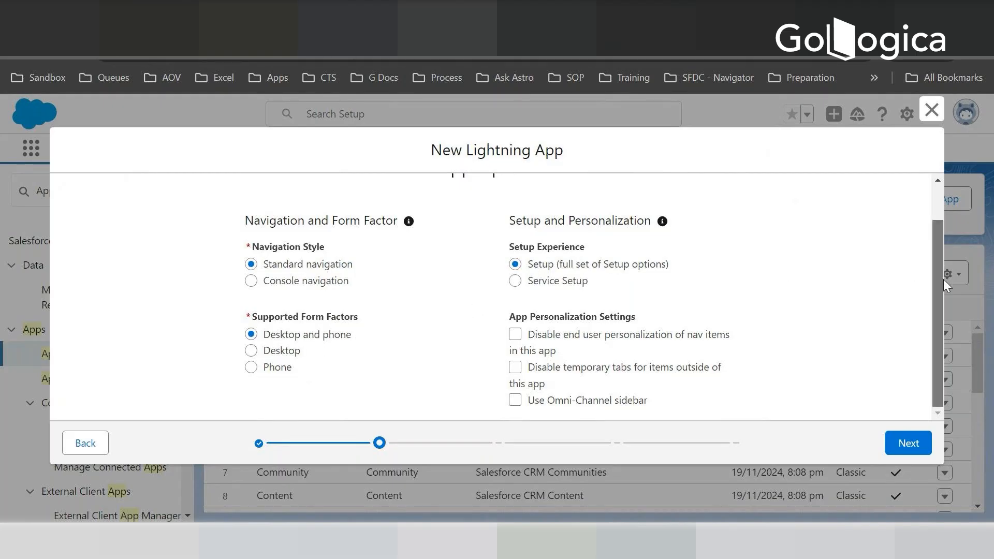
{"action": "left_click", "coordinate": [908, 444]}
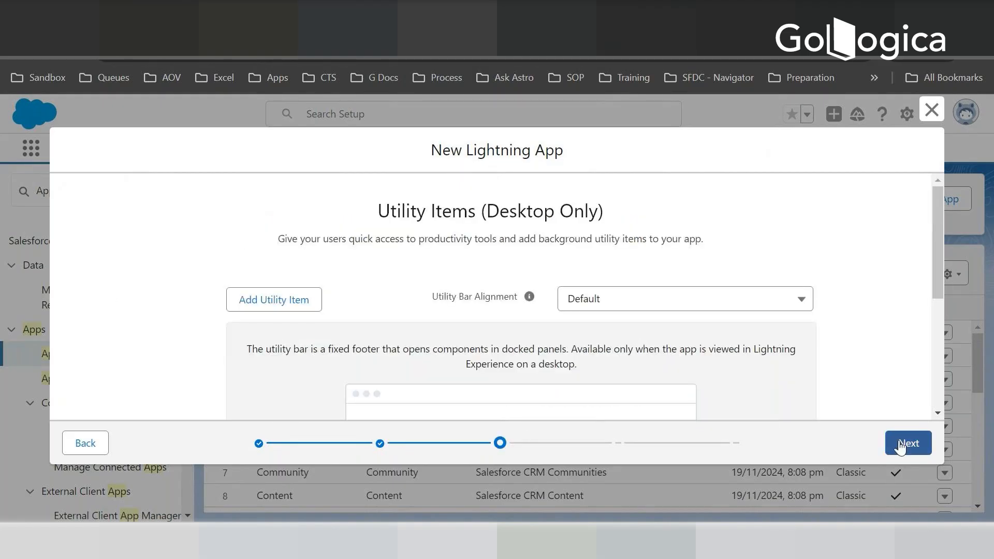
{"action": "left_click", "coordinate": [909, 445]}
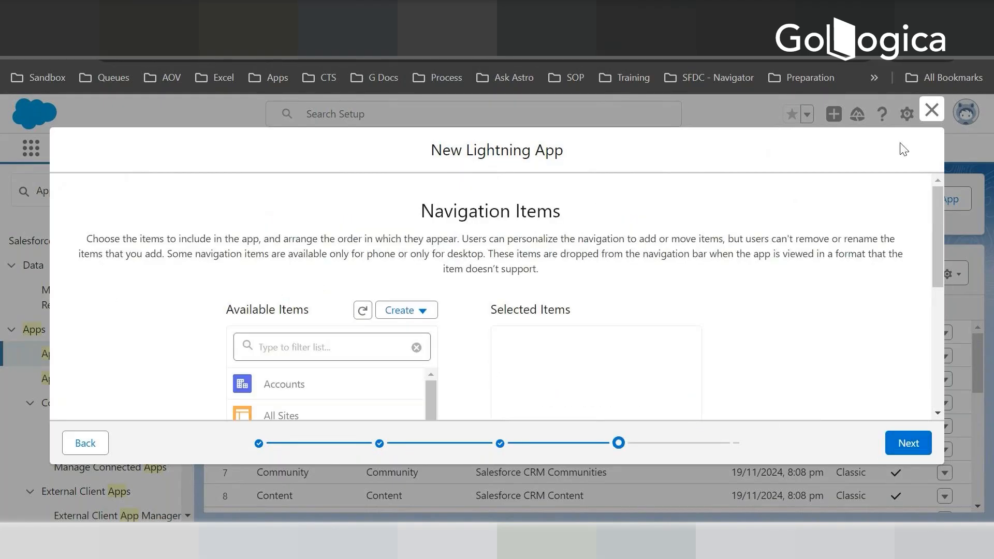
- Filter the available navigation items by Hotel and add Hotels to the app's selected items
{"action": "left_click_drag", "start_coordinate": [936, 228], "coordinate": [936, 272]}
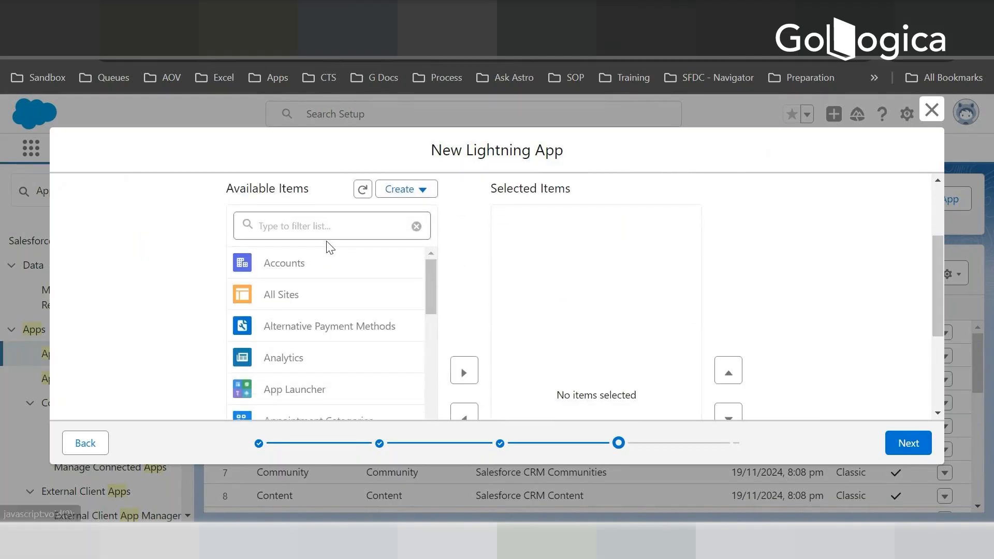
{"action": "left_click", "coordinate": [273, 226]}
{"action": "type", "text": "Hotel"}
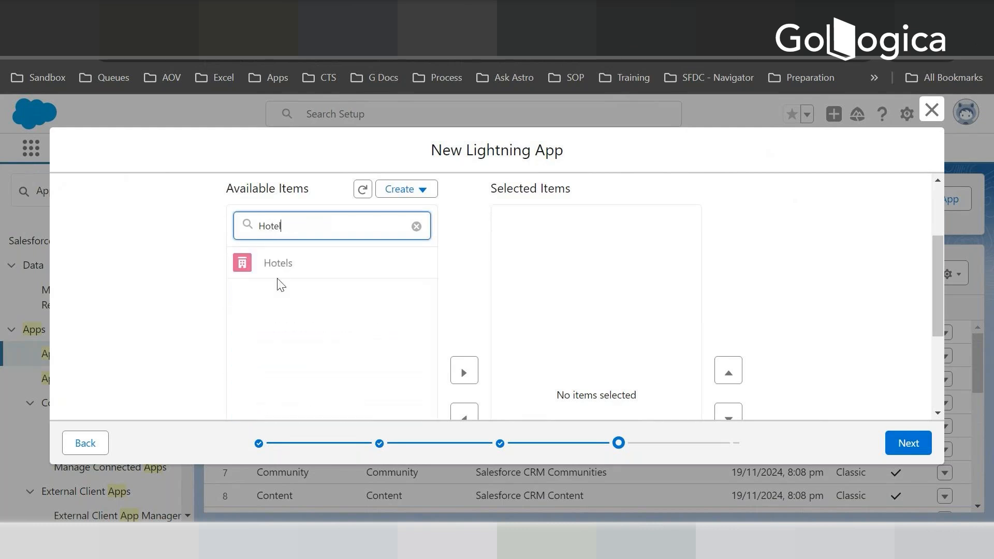
{"action": "left_click", "coordinate": [282, 270]}
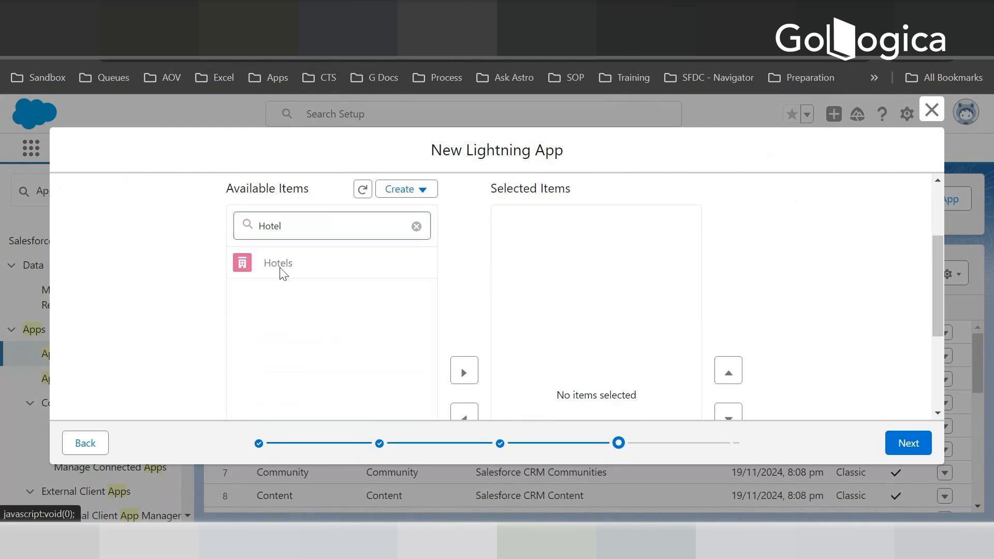
{"action": "scroll", "coordinate": [455, 328], "scroll_direction": "down", "scroll_amount": 2}
{"action": "left_click", "coordinate": [464, 298]}
{"action": "scroll", "coordinate": [470, 313], "scroll_direction": "up", "scroll_amount": 3}
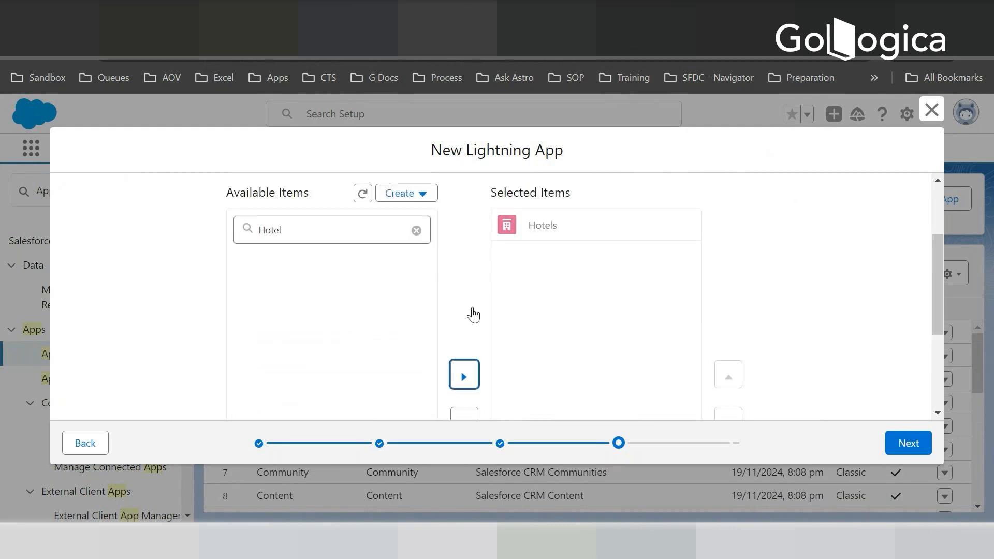
- Filter the available navigation items by Rese and add Reservations to the selected items
{"action": "left_click_drag", "start_coordinate": [272, 350], "coordinate": [283, 348]}
{"action": "left_click_drag", "start_coordinate": [278, 348], "coordinate": [135, 310]}
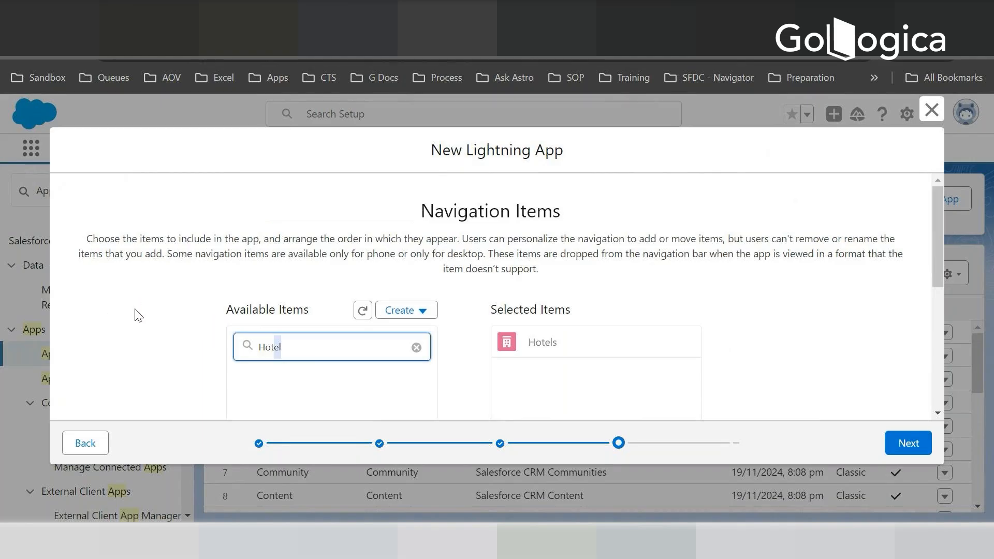
{"action": "left_click", "coordinate": [299, 347]}
{"action": "key", "text": "BackSpace"}
{"action": "key", "text": "BackSpace"}
{"action": "key", "text": "BackSpace"}
{"action": "key", "text": "BackSpace"}
{"action": "key", "text": "BackSpace"}
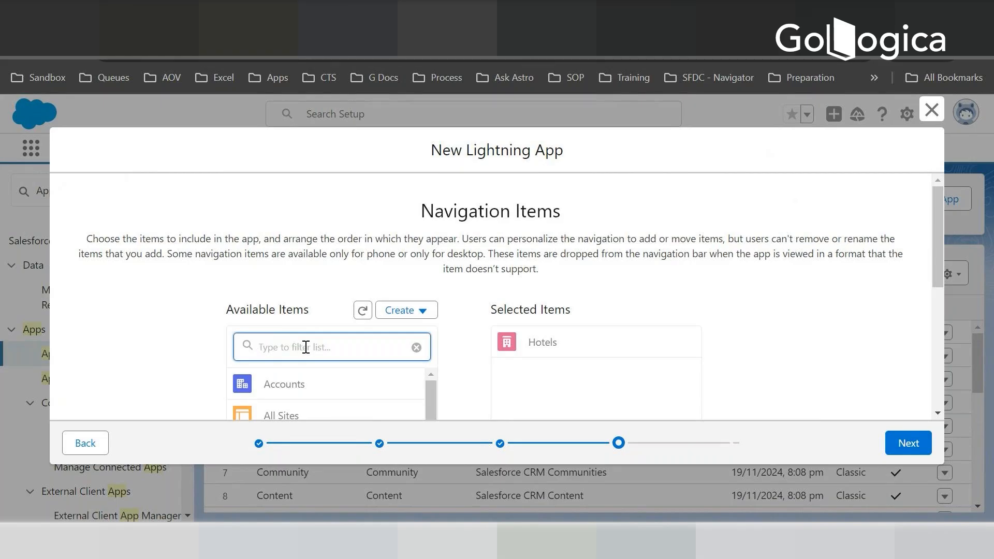
{"action": "type", "text": "Rese"}
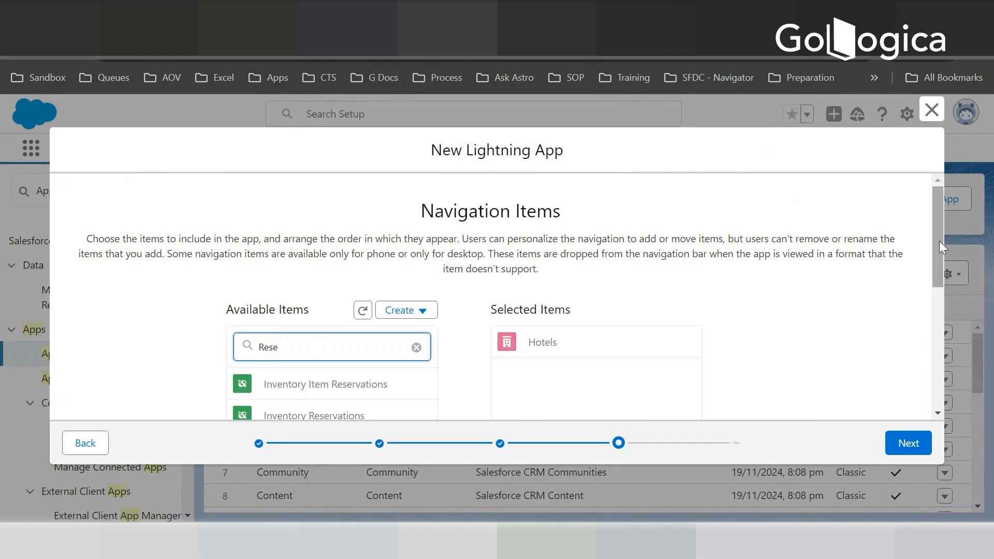
{"action": "left_click_drag", "start_coordinate": [938, 241], "coordinate": [936, 274]}
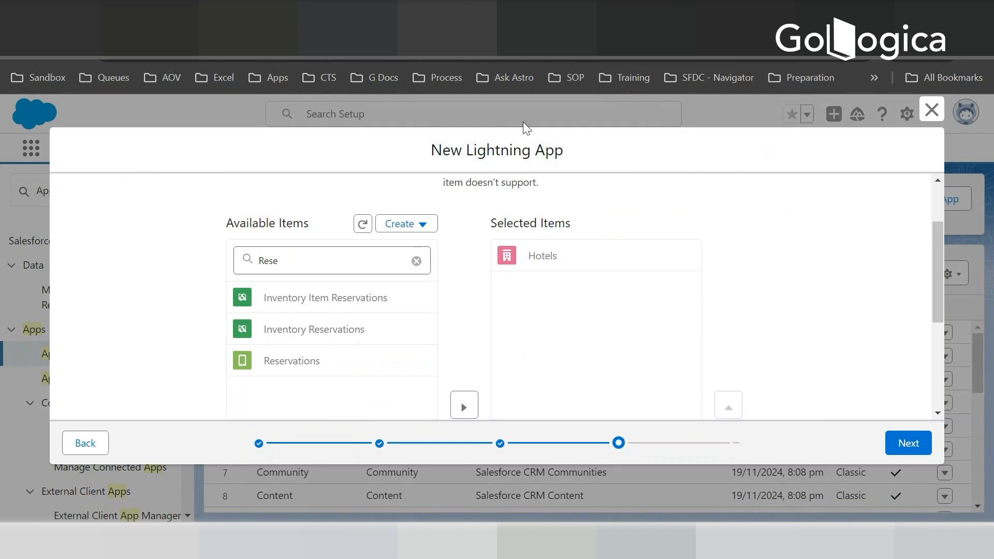
{"action": "scroll", "coordinate": [304, 360], "scroll_direction": "down", "scroll_amount": 2}
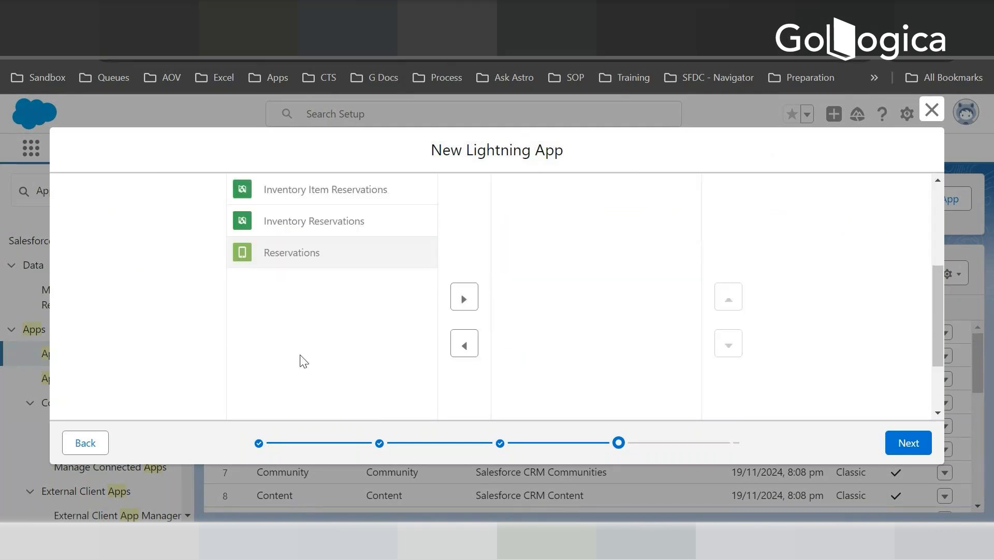
{"action": "left_click", "coordinate": [466, 298]}
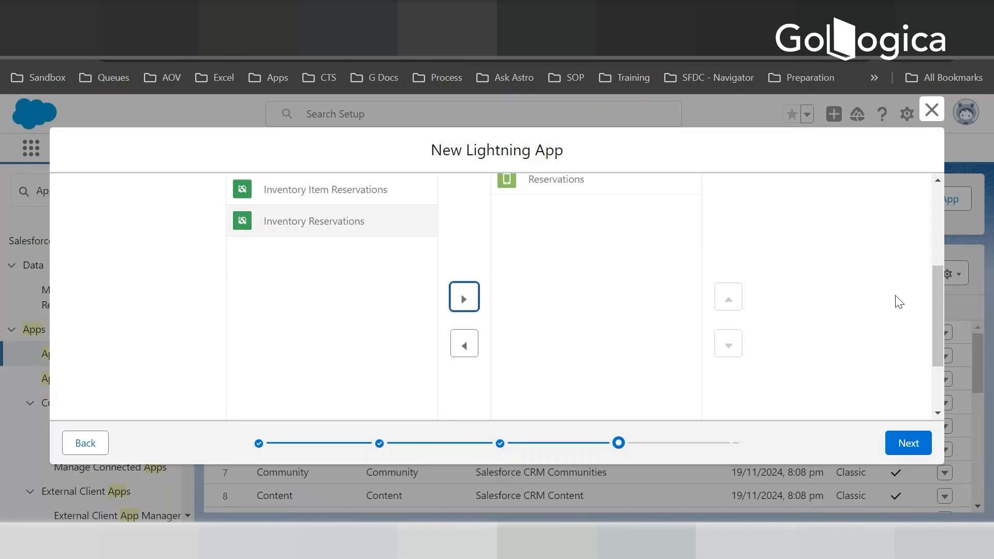
- Filter the available navigation items by Contact and add Contacts to the selected items
{"action": "left_click_drag", "start_coordinate": [934, 293], "coordinate": [943, 250]}
{"action": "scroll", "coordinate": [428, 270], "scroll_direction": "up", "scroll_amount": 1}
{"action": "left_click", "coordinate": [335, 249]}
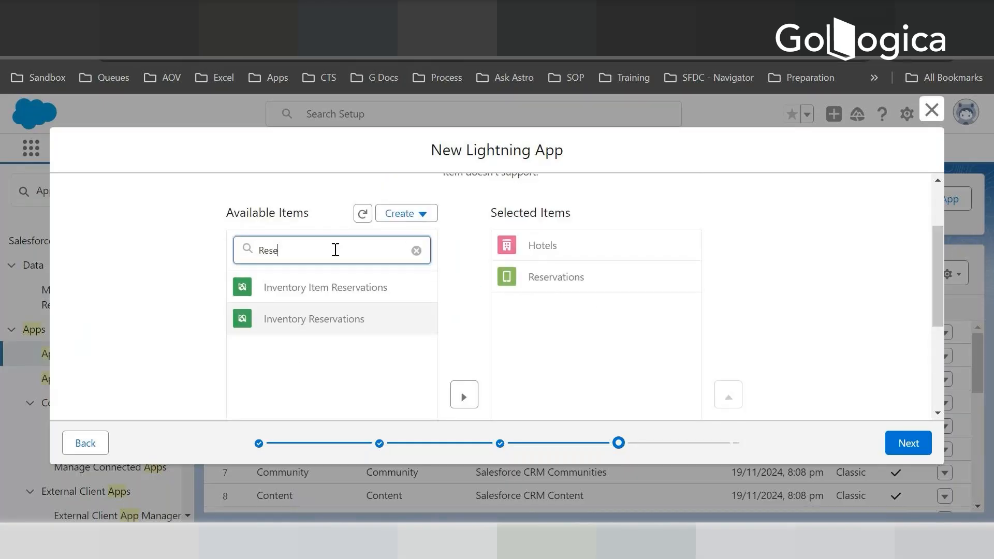
{"action": "key", "text": "BackSpace"}
{"action": "key", "text": "BackSpace"}
{"action": "key", "text": "BackSpace"}
{"action": "key", "text": "BackSpace"}
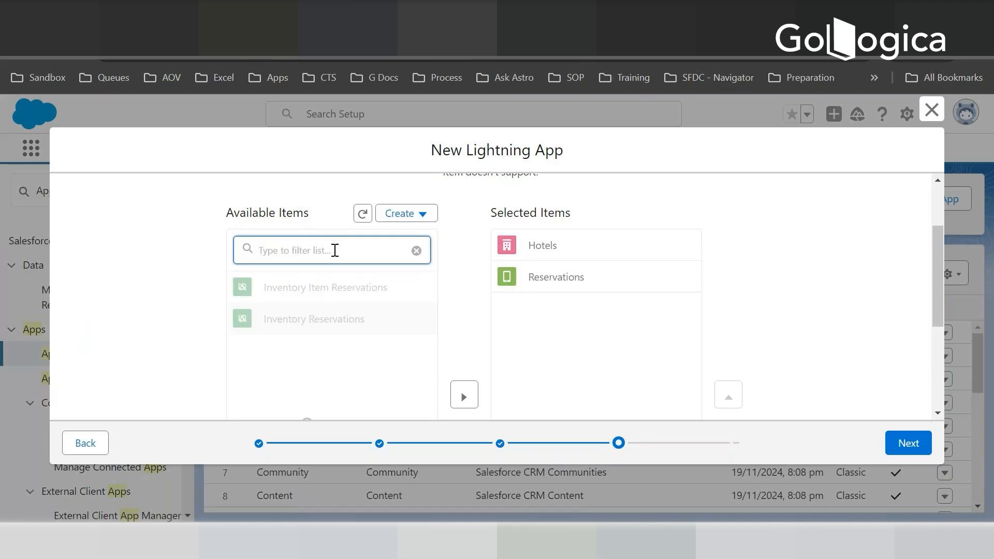
{"action": "type", "text": "Contact"}
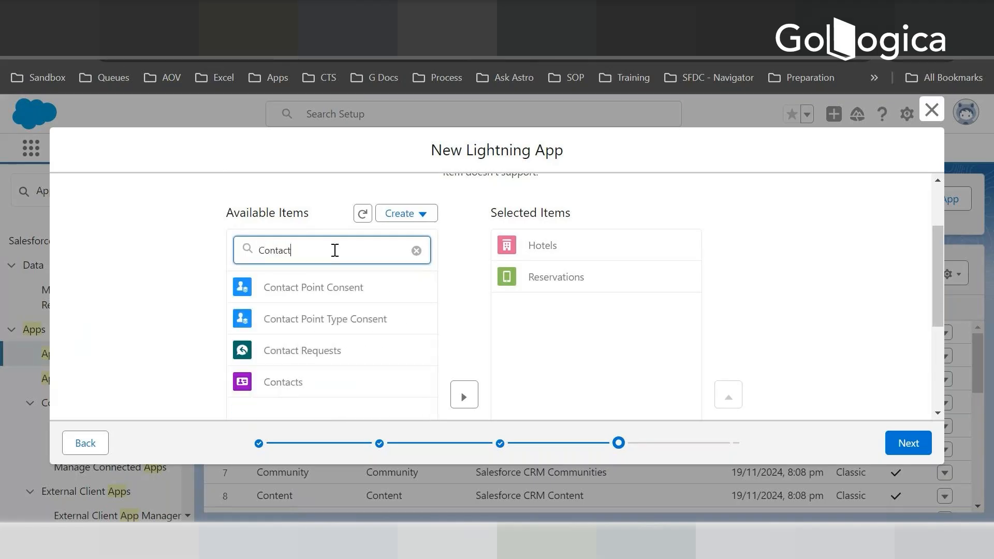
{"action": "left_click", "coordinate": [288, 381]}
{"action": "scroll", "coordinate": [288, 381], "scroll_direction": "down", "scroll_amount": 2}
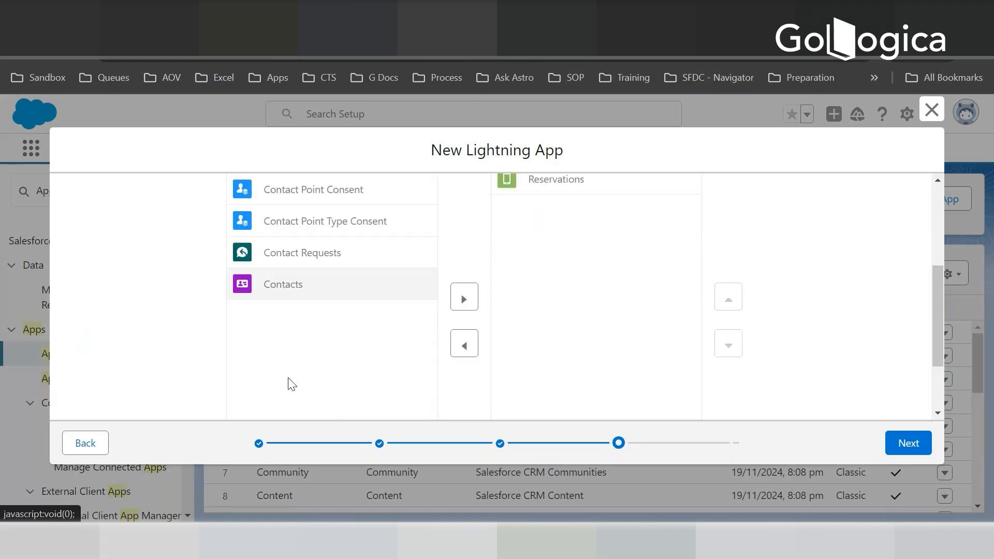
{"action": "left_click", "coordinate": [464, 298]}
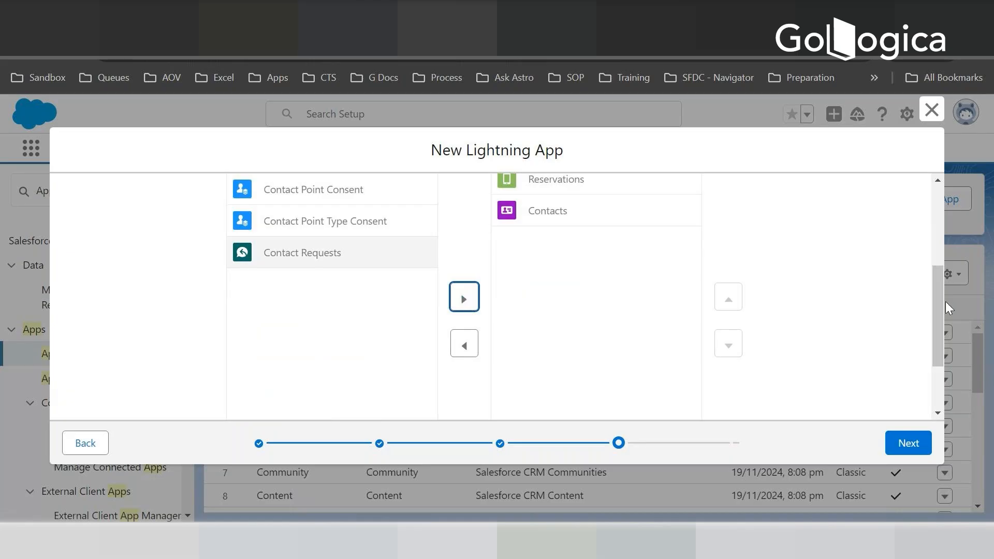
- Move Contacts above Reservations in the selected navigation items and return it to the end of the order
{"action": "mouse_move", "coordinate": [937, 304]}
{"action": "left_mouse_down"}
{"action": "mouse_move", "coordinate": [933, 243]}
{"action": "mouse_move", "coordinate": [941, 289]}
{"action": "left_mouse_up"}
{"action": "left_click", "coordinate": [576, 305]}
{"action": "scroll", "coordinate": [595, 313], "scroll_direction": "down", "scroll_amount": 1}
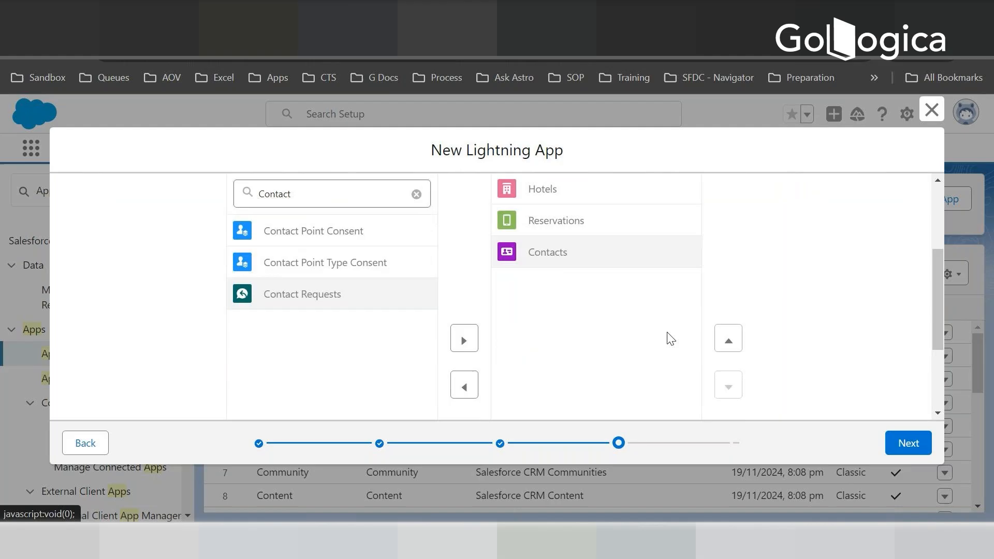
{"action": "left_click", "coordinate": [735, 336]}
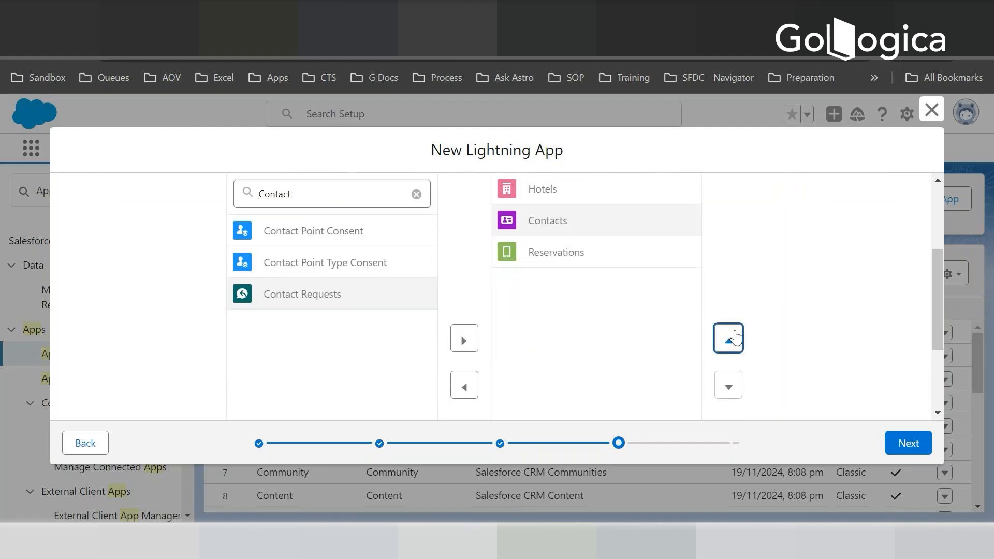
{"action": "left_click", "coordinate": [727, 385]}
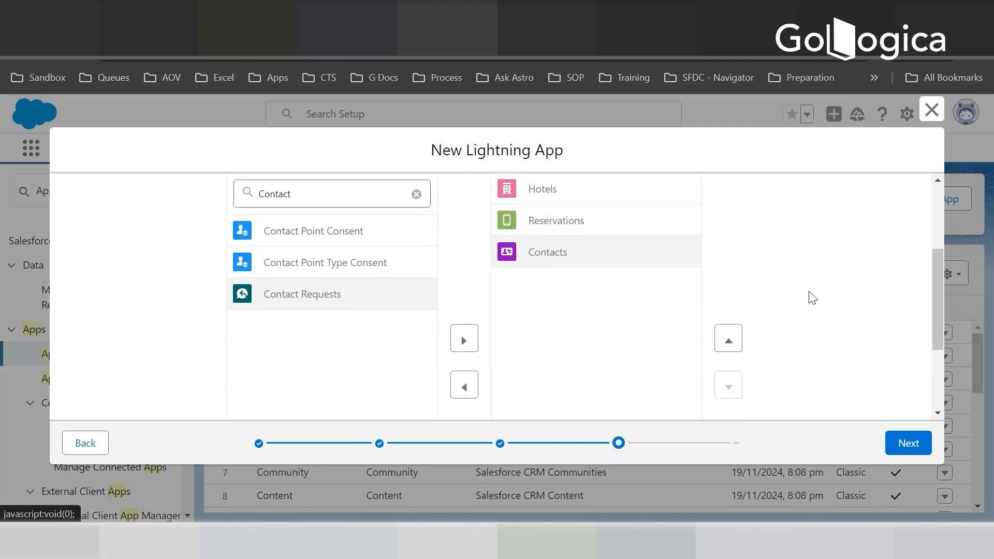
- Accept the selected navigation items and continue to the app's user profile selection
{"action": "left_click", "coordinate": [908, 443]}
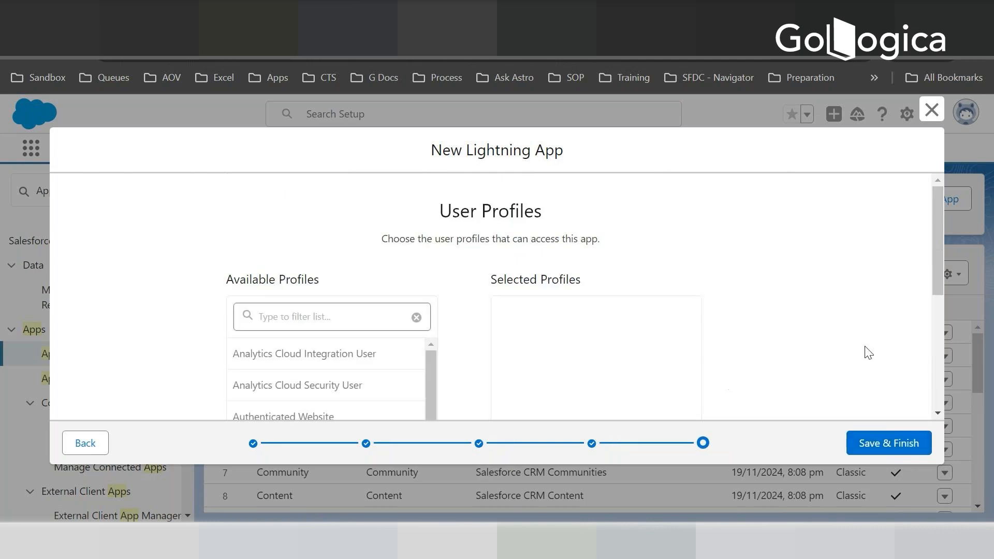
{"action": "left_click_drag", "start_coordinate": [937, 234], "coordinate": [940, 259]}
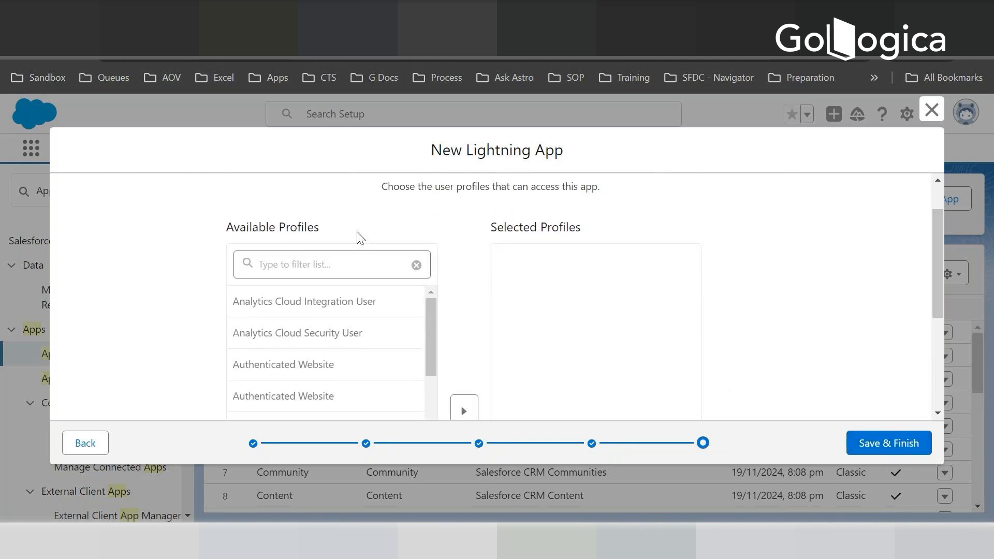
{"action": "left_click", "coordinate": [275, 266]}
{"action": "type", "text": "s"}
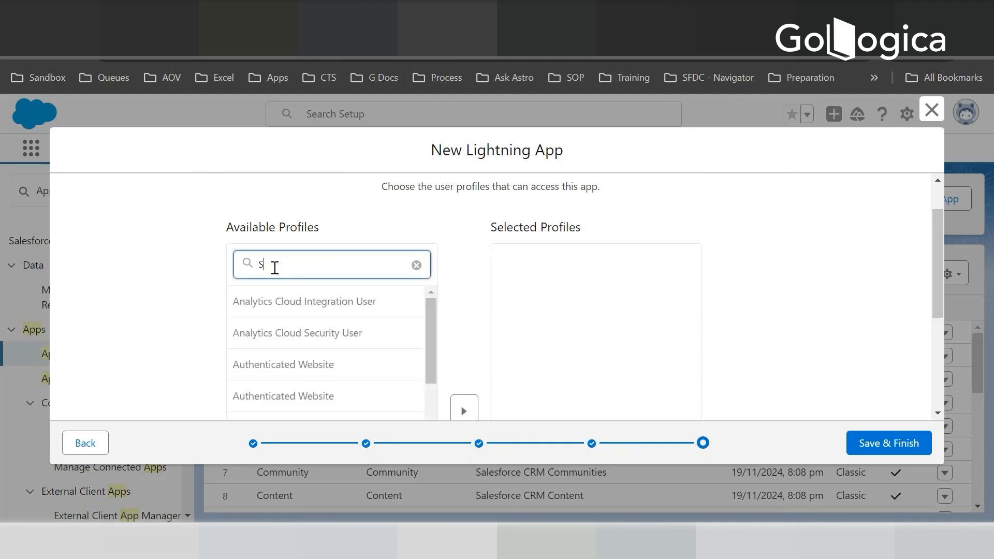
{"action": "type", "text": "t"}
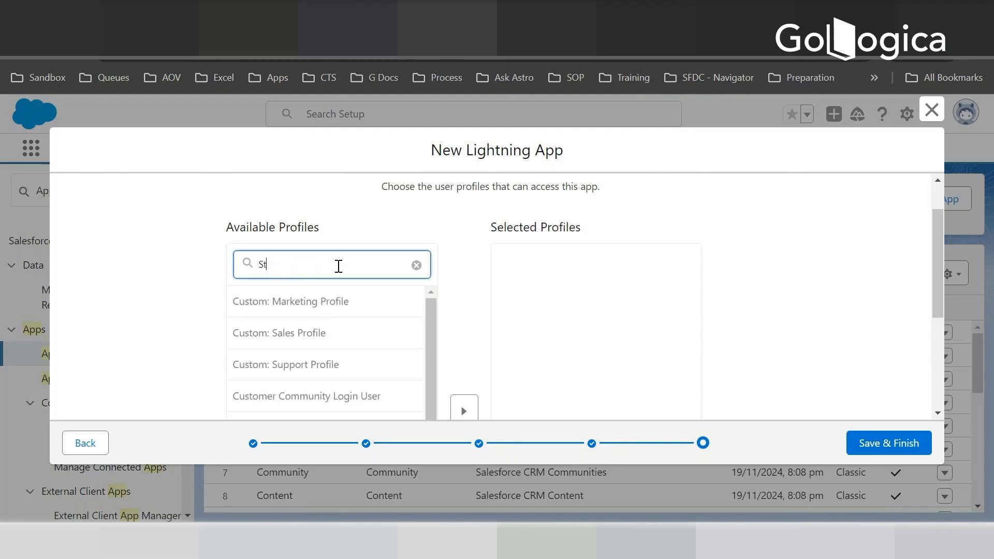
{"action": "key", "text": "BackSpace"}
{"action": "key", "text": "BackSpace"}
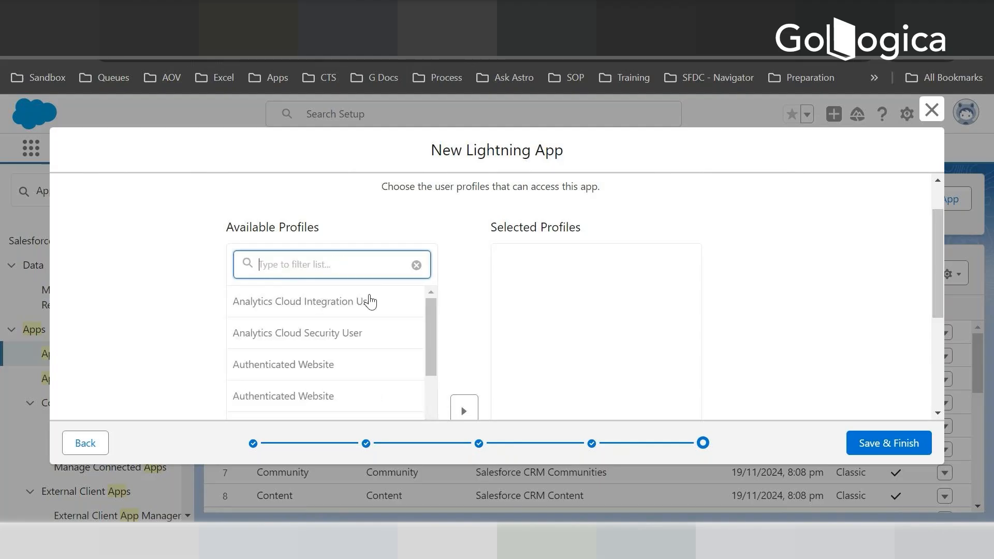
- Add System Administrator to the app's selected profiles, then save and finish the new Lightning app
{"action": "scroll", "coordinate": [438, 355], "scroll_direction": "down", "scroll_amount": 10}
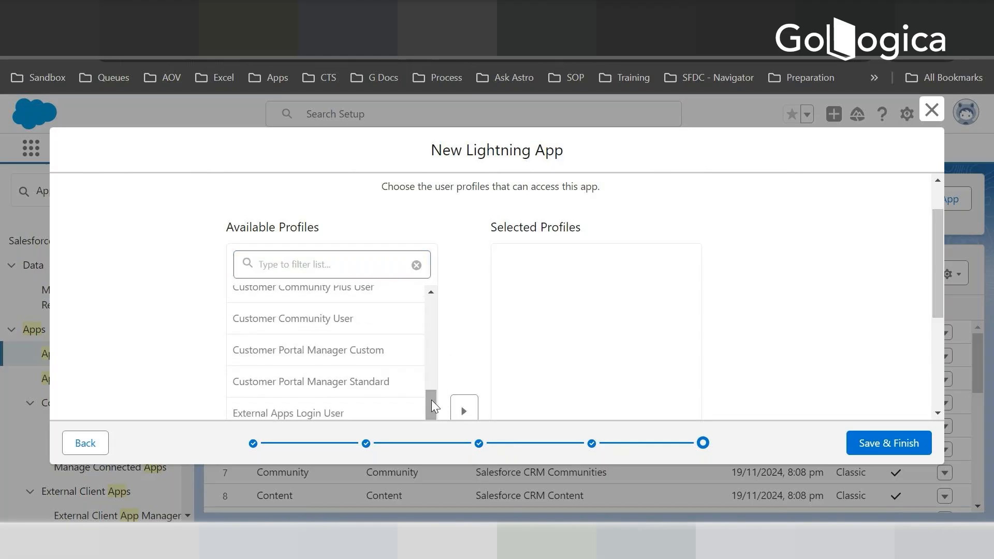
{"action": "scroll", "coordinate": [432, 321], "scroll_direction": "down", "scroll_amount": 6}
{"action": "scroll", "coordinate": [422, 337], "scroll_direction": "down", "scroll_amount": 3}
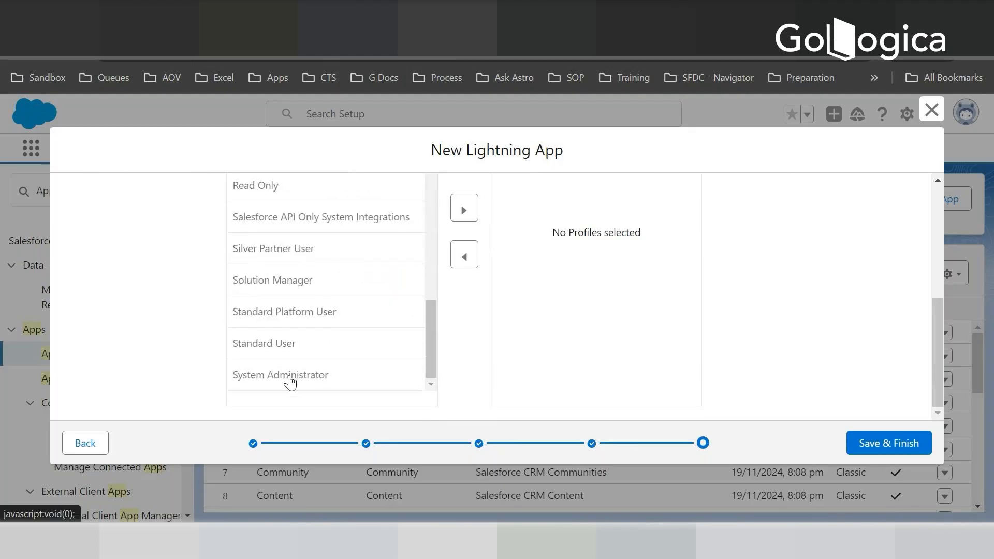
{"action": "left_click", "coordinate": [290, 380]}
{"action": "left_click", "coordinate": [463, 208]}
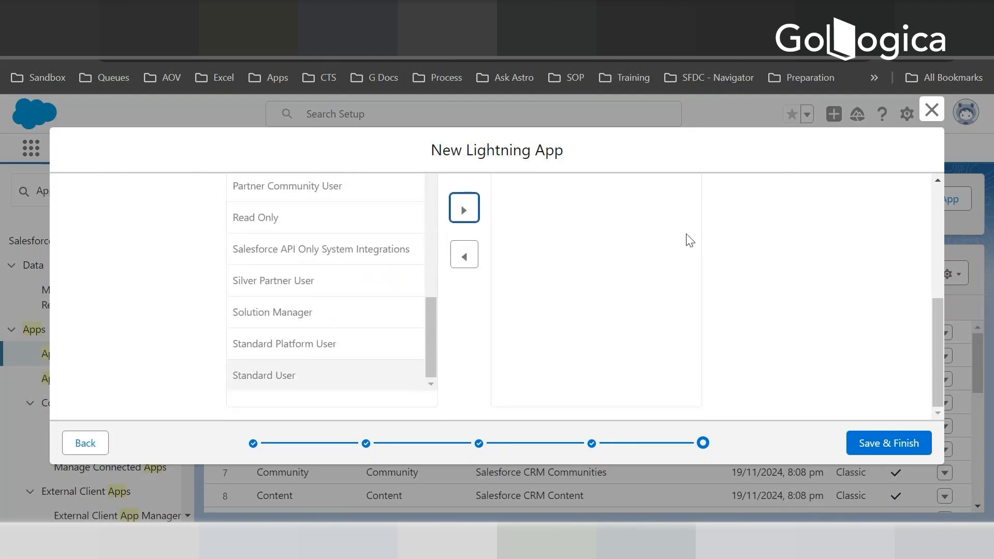
{"action": "left_click_drag", "start_coordinate": [942, 317], "coordinate": [925, 207]}
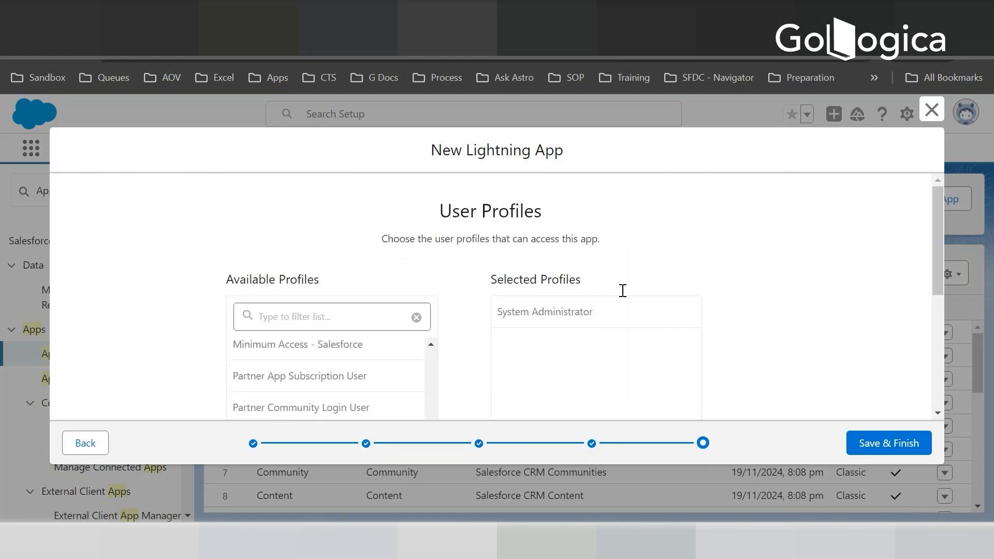
{"action": "left_click", "coordinate": [889, 446]}
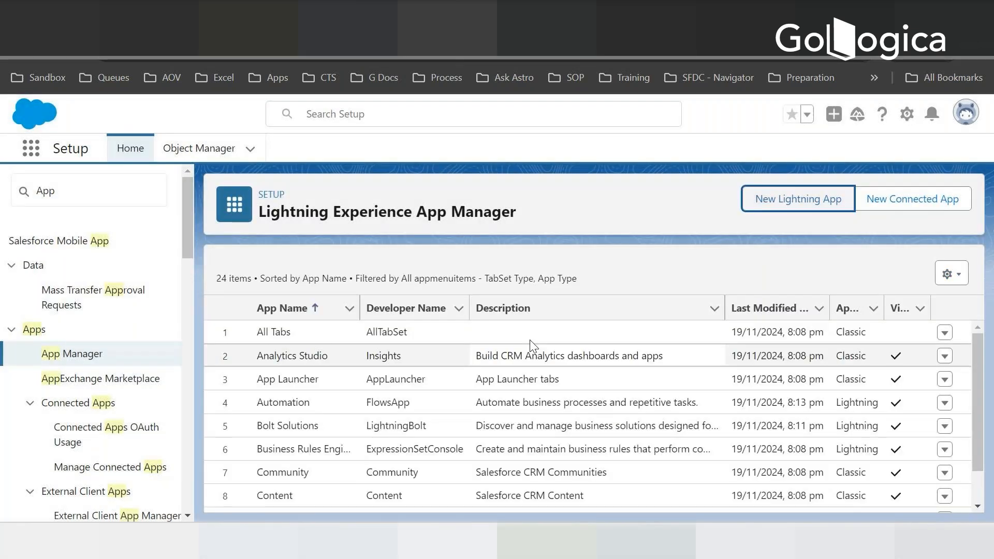
- Check the app manager list and reload it, then reload the Hotels page in the other browser tab
{"action": "scroll", "coordinate": [529, 339], "scroll_direction": "down", "scroll_amount": 7}
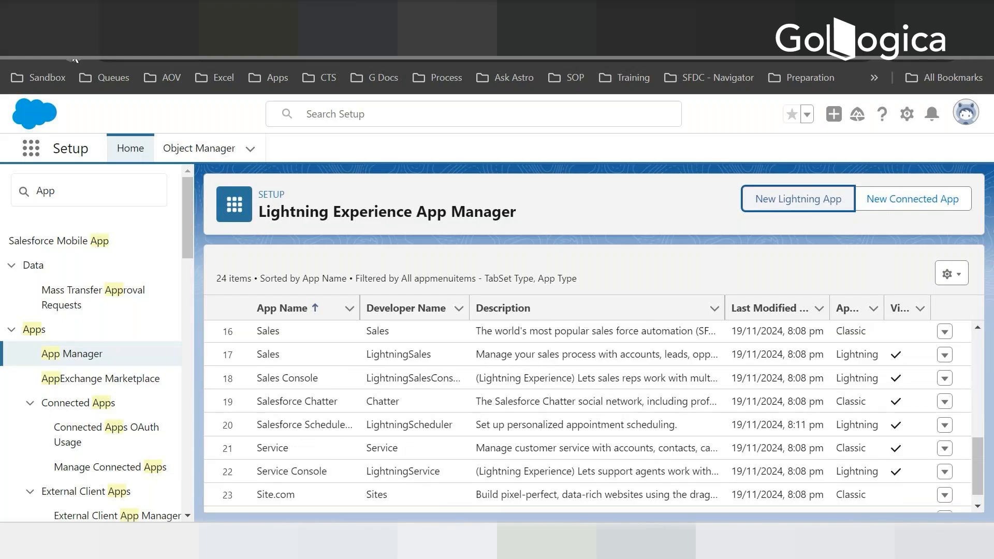
{"action": "left_click", "coordinate": [73, 57]}
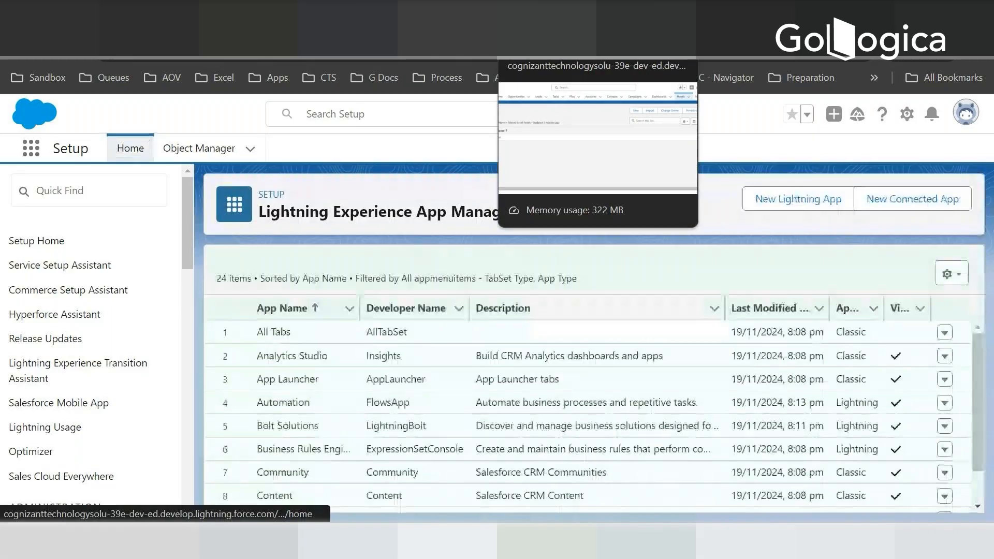
{"action": "left_click", "coordinate": [544, 18]}
{"action": "left_click", "coordinate": [75, 58]}
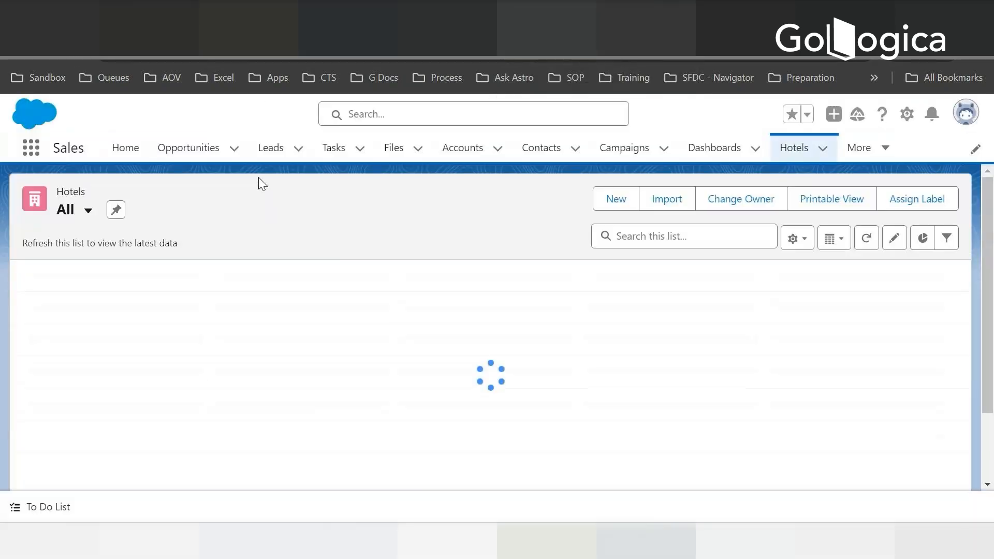
- Search the app launcher for Hote and open the Hotel Reservation app
{"action": "left_click", "coordinate": [31, 148]}
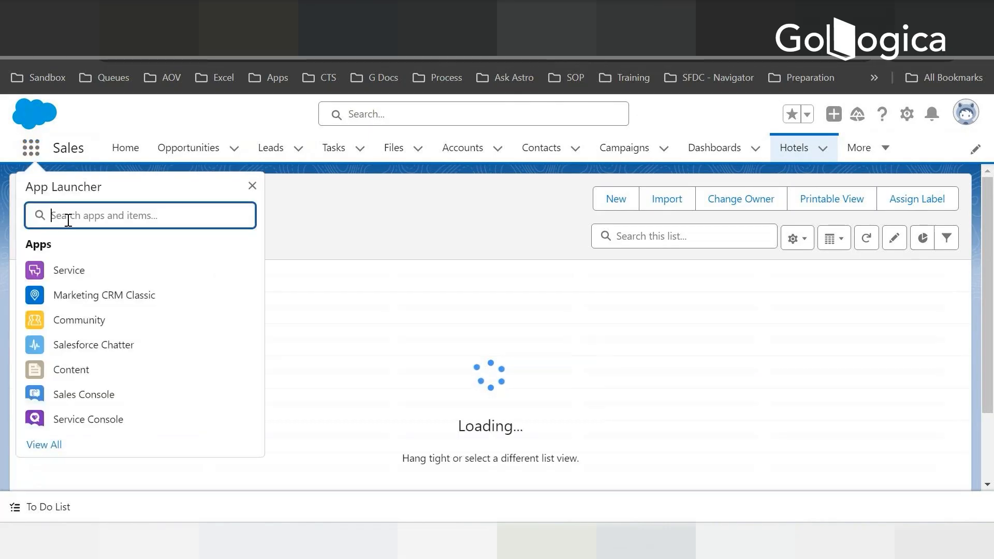
{"action": "type", "text": "Hote"}
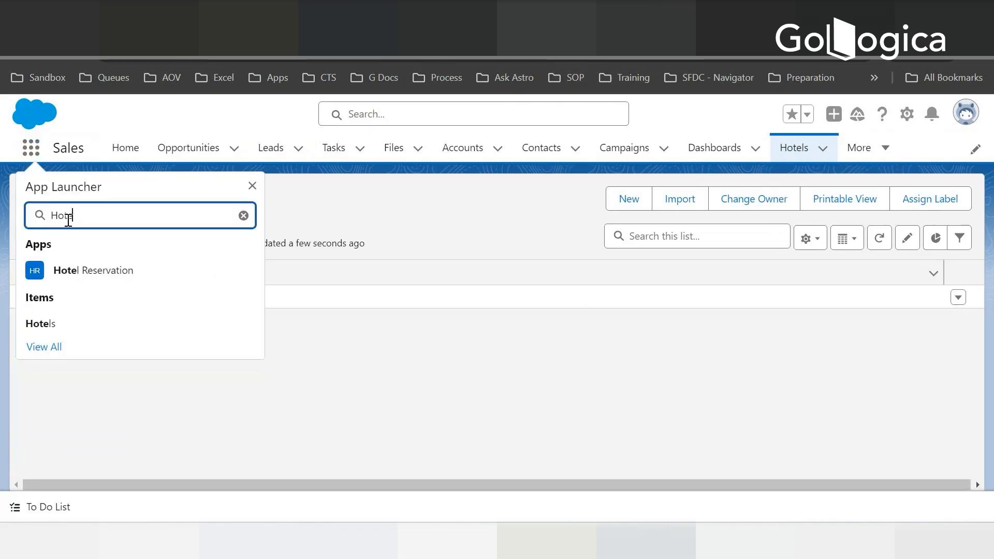
{"action": "left_click", "coordinate": [77, 265]}
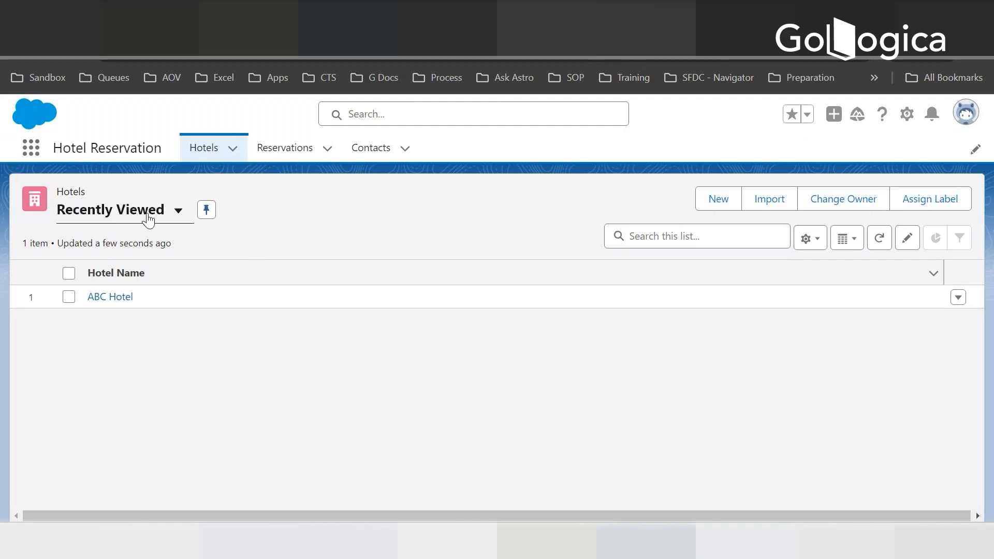
- Show the All list view for Hotels, then open the Reservations list
{"action": "left_click", "coordinate": [178, 209]}
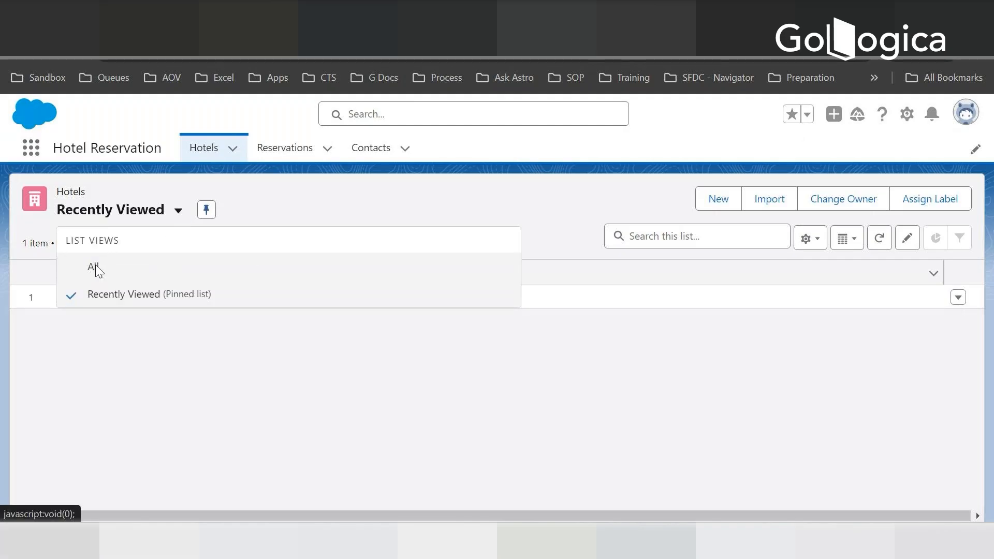
{"action": "left_click", "coordinate": [94, 267]}
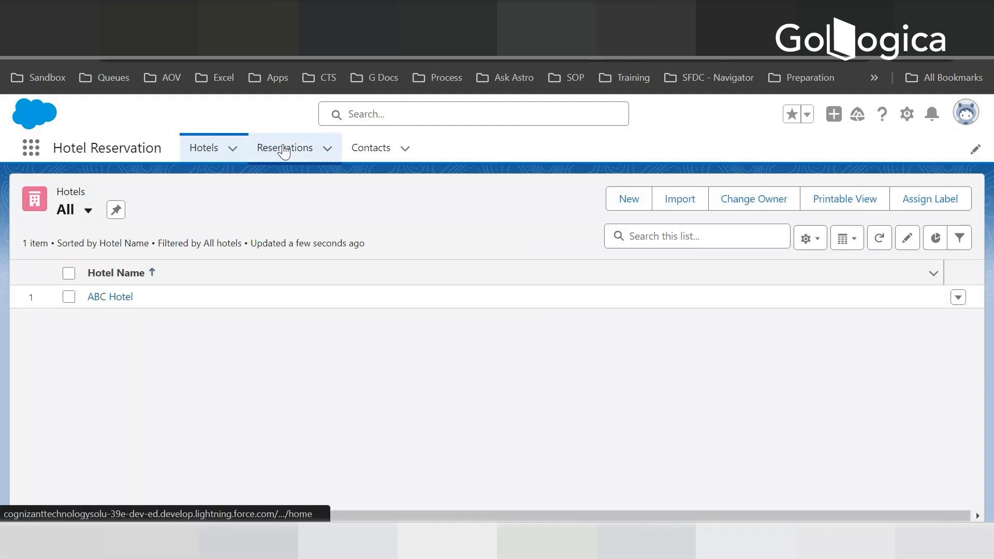
{"action": "left_click", "coordinate": [284, 149]}
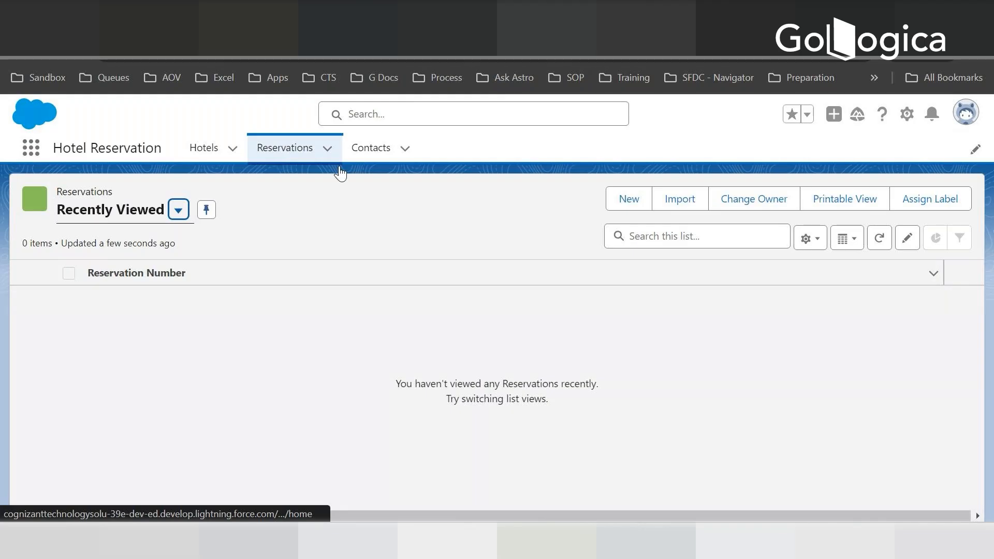
- Open Contacts, view My Contacts, and go to the standard list view to show All Contacts
{"action": "left_click", "coordinate": [368, 149]}
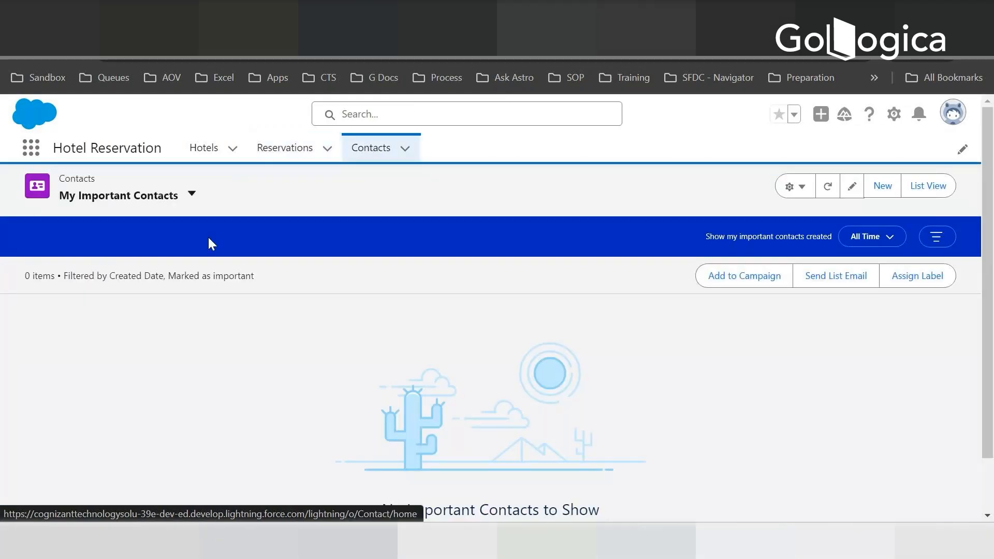
{"action": "left_click", "coordinate": [191, 196]}
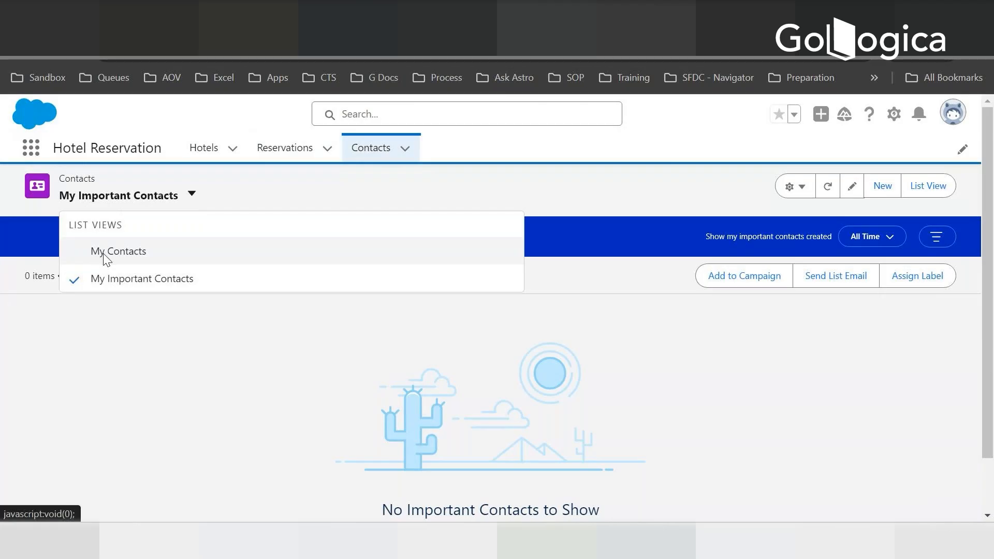
{"action": "left_click", "coordinate": [104, 256]}
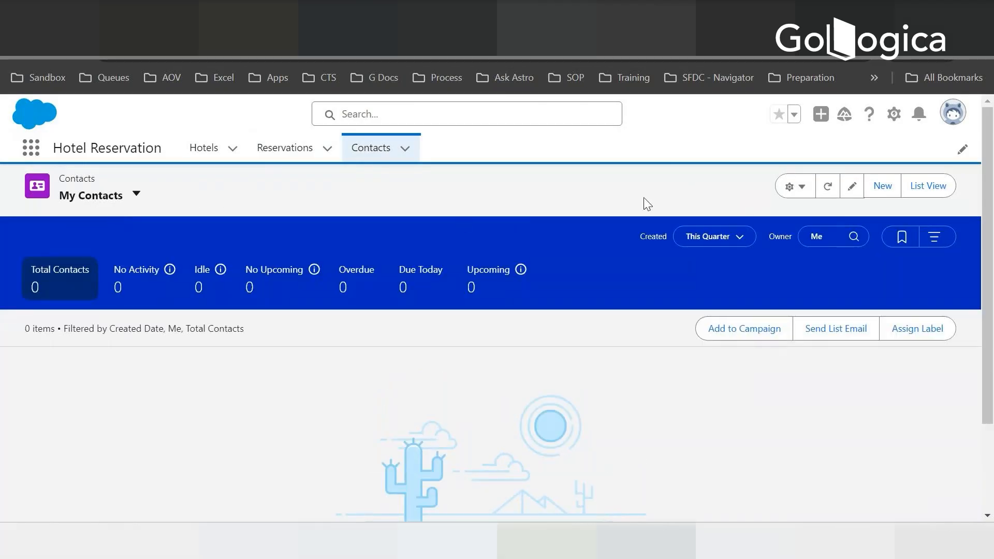
{"action": "left_click", "coordinate": [938, 194]}
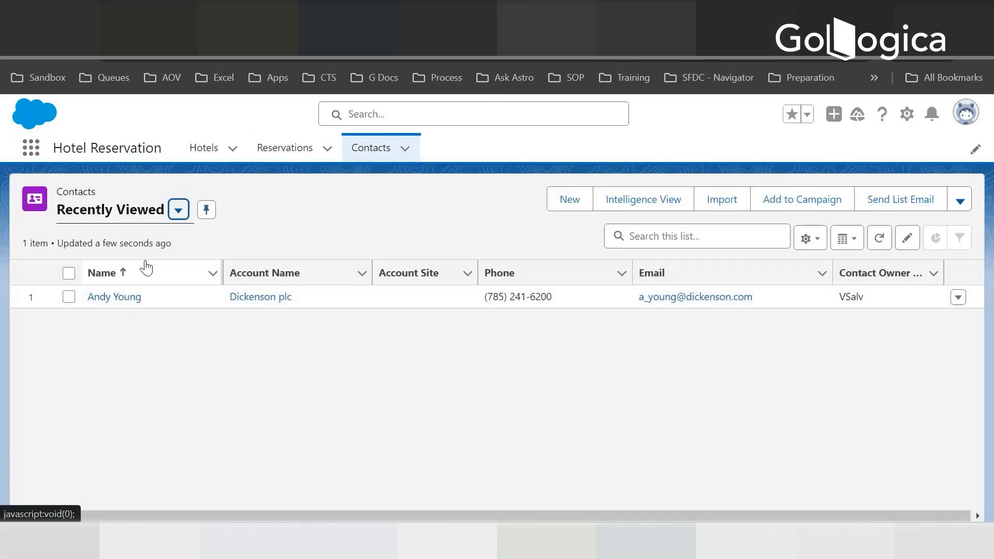
{"action": "left_click", "coordinate": [178, 210]}
{"action": "left_click", "coordinate": [107, 267]}
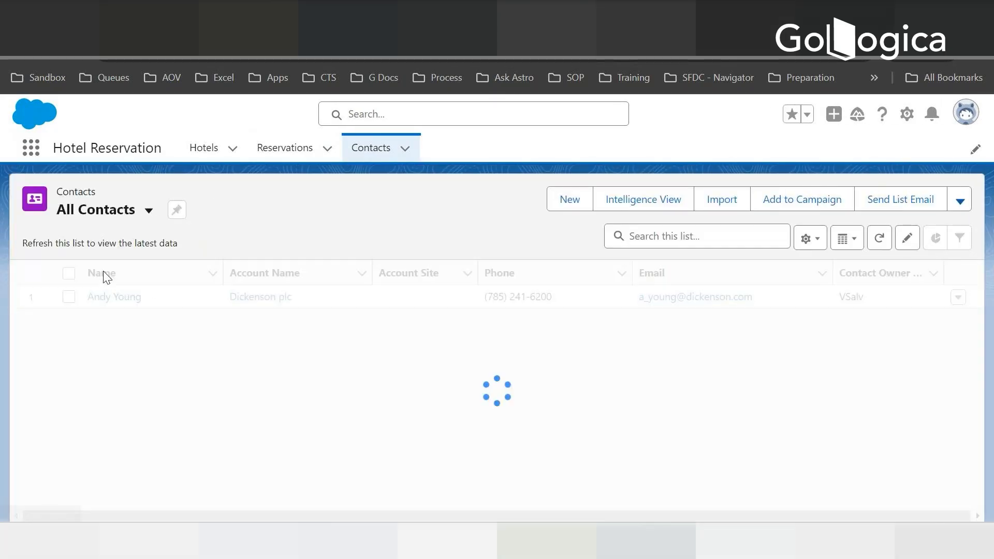
- Look through the All Contacts records, then open the New Contact form and close it without saving
{"action": "scroll", "coordinate": [180, 288], "scroll_direction": "down", "scroll_amount": 5}
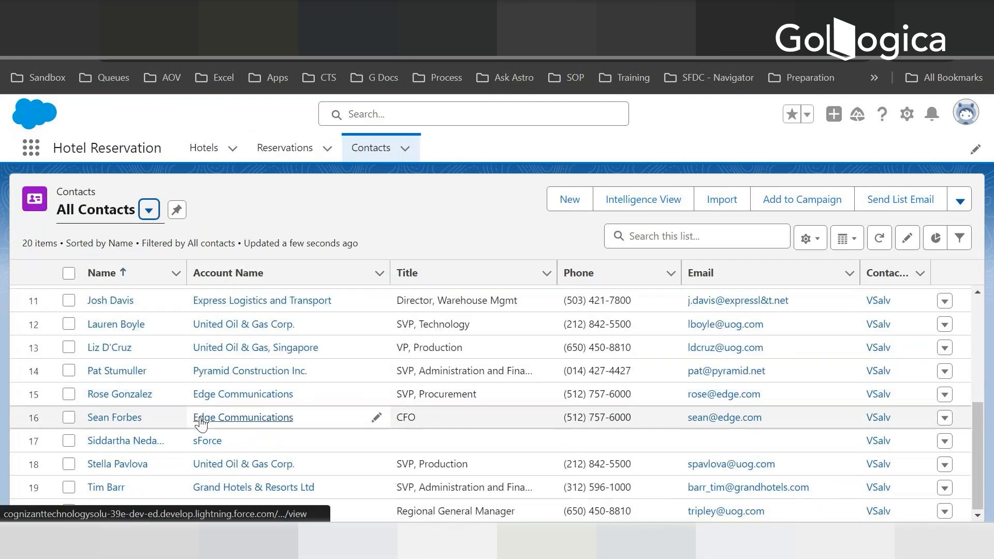
{"action": "scroll", "coordinate": [319, 410], "scroll_direction": "up", "scroll_amount": 2}
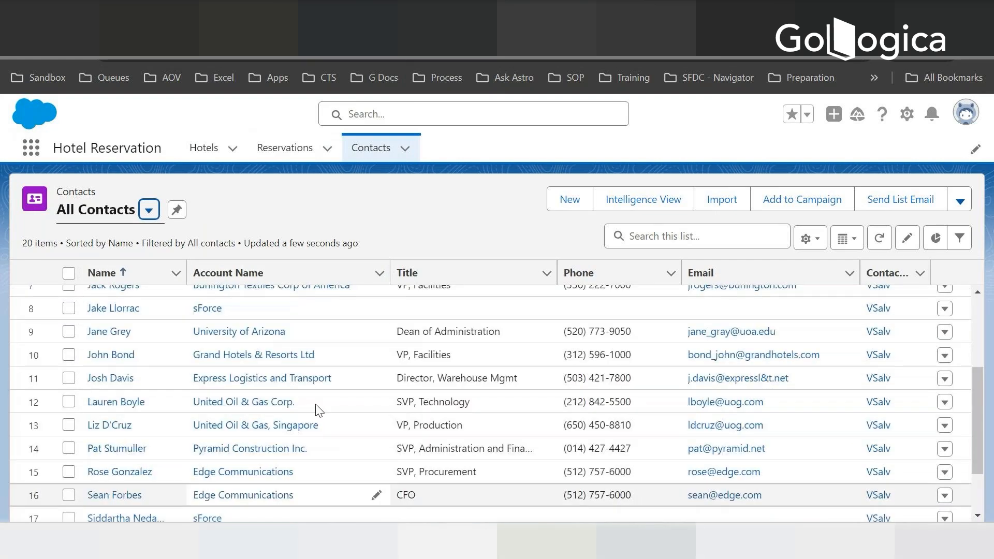
{"action": "scroll", "coordinate": [319, 410], "scroll_direction": "up", "scroll_amount": 3}
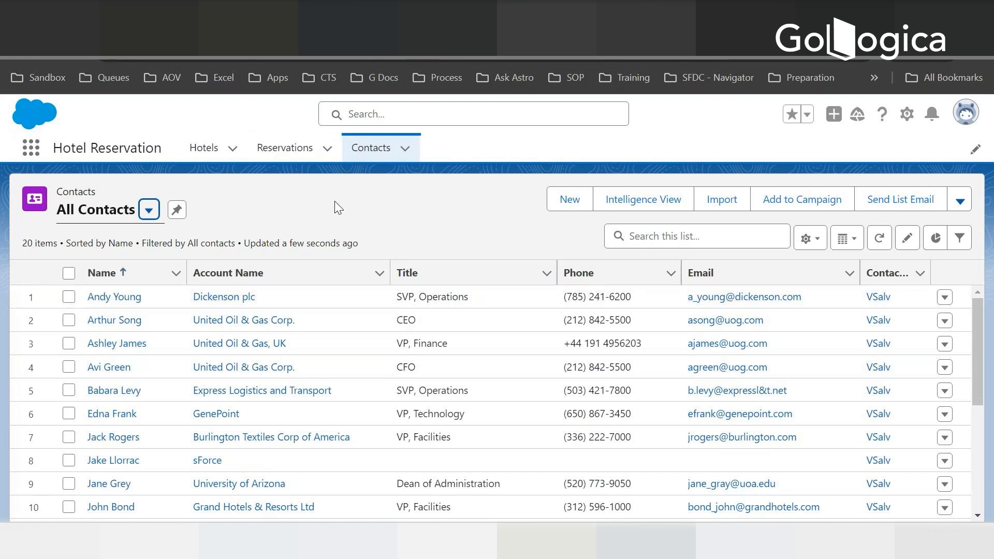
{"action": "scroll", "coordinate": [250, 329], "scroll_direction": "down", "scroll_amount": 2}
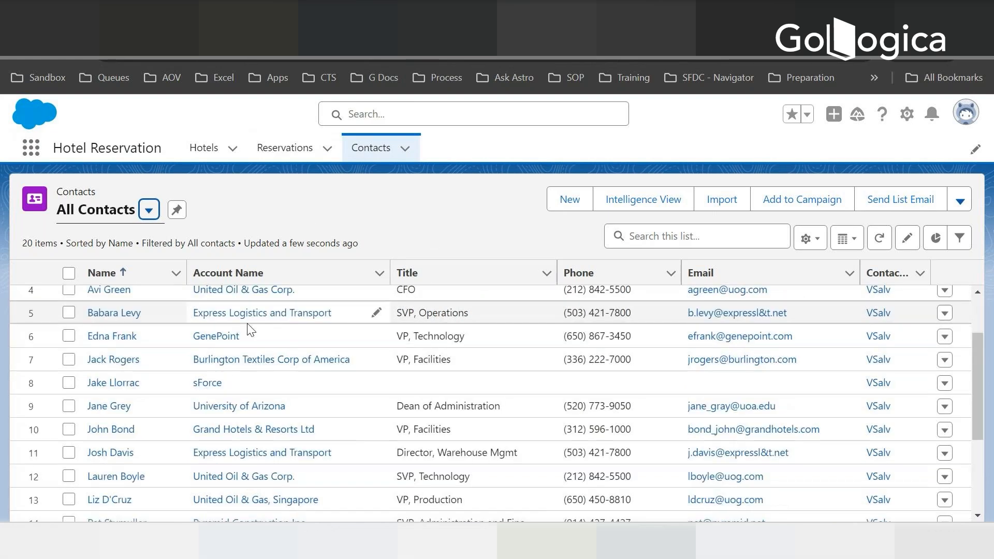
{"action": "scroll", "coordinate": [250, 329], "scroll_direction": "down", "scroll_amount": 5}
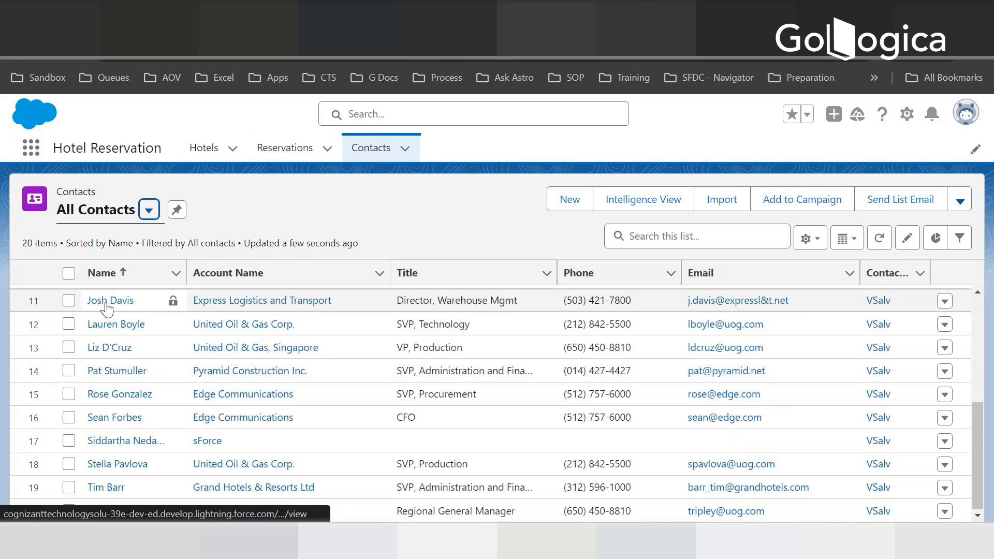
{"action": "scroll", "coordinate": [118, 382], "scroll_direction": "up", "scroll_amount": 7}
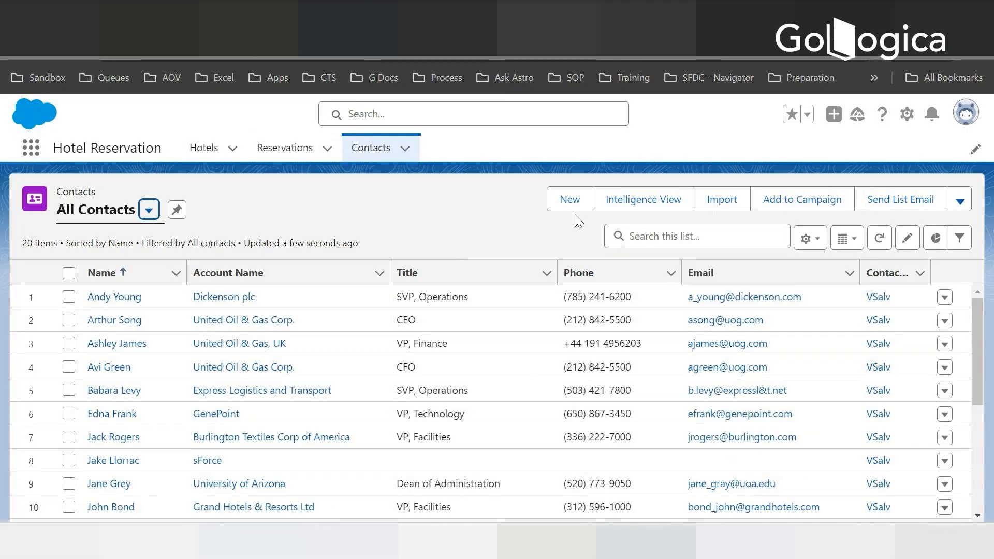
{"action": "left_click", "coordinate": [578, 208]}
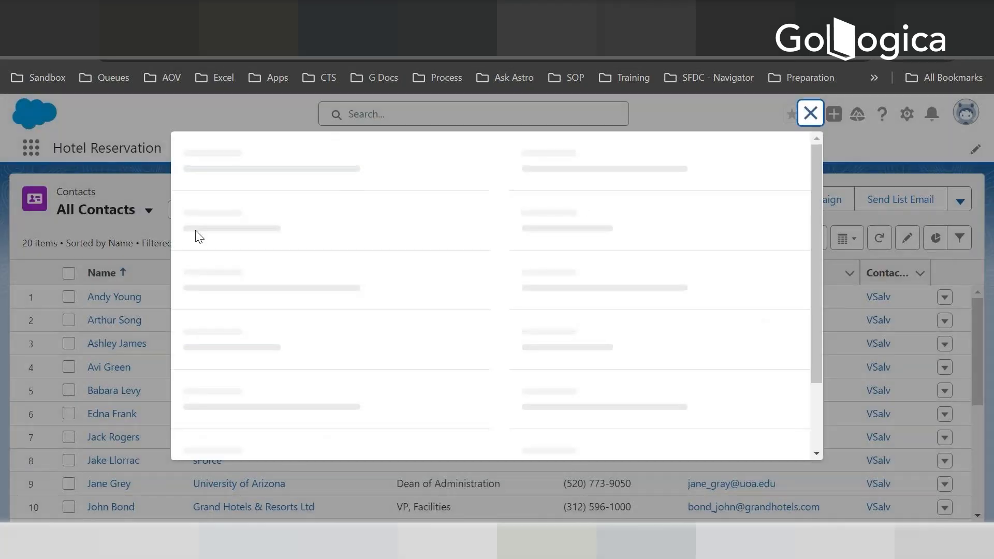
{"action": "left_click", "coordinate": [810, 114]}
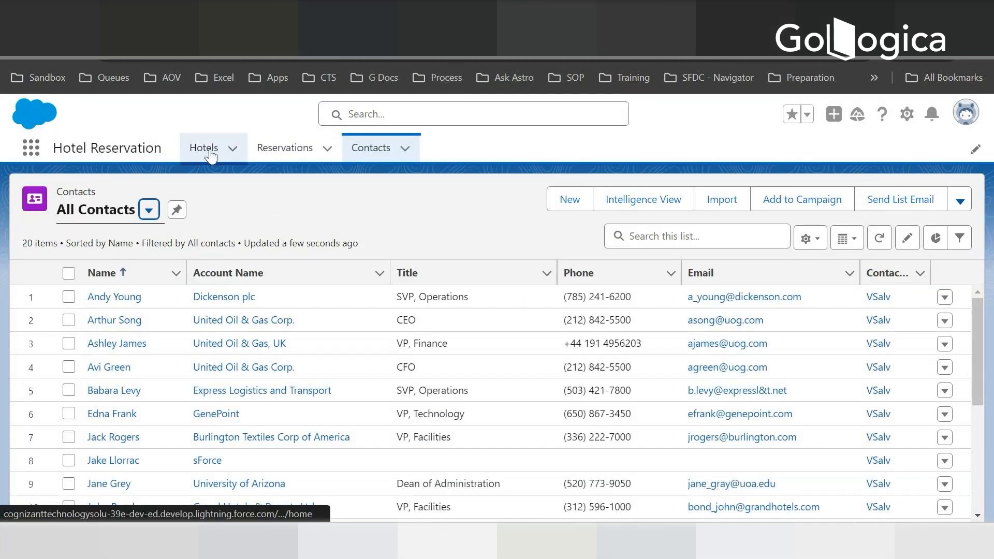
- Return to the Hotels list and switch it from Recently Viewed to the All list view
{"action": "left_click", "coordinate": [207, 150]}
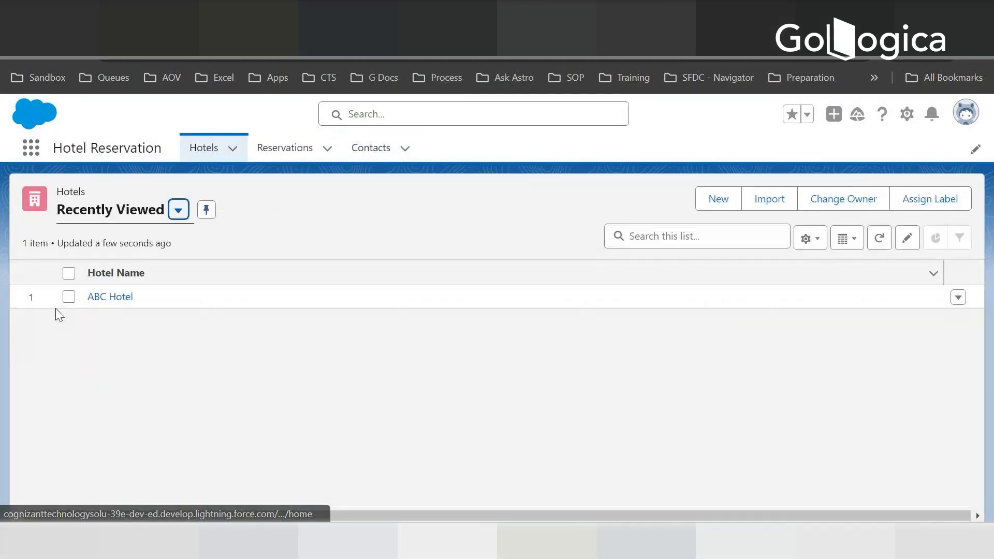
{"action": "left_click", "coordinate": [178, 209]}
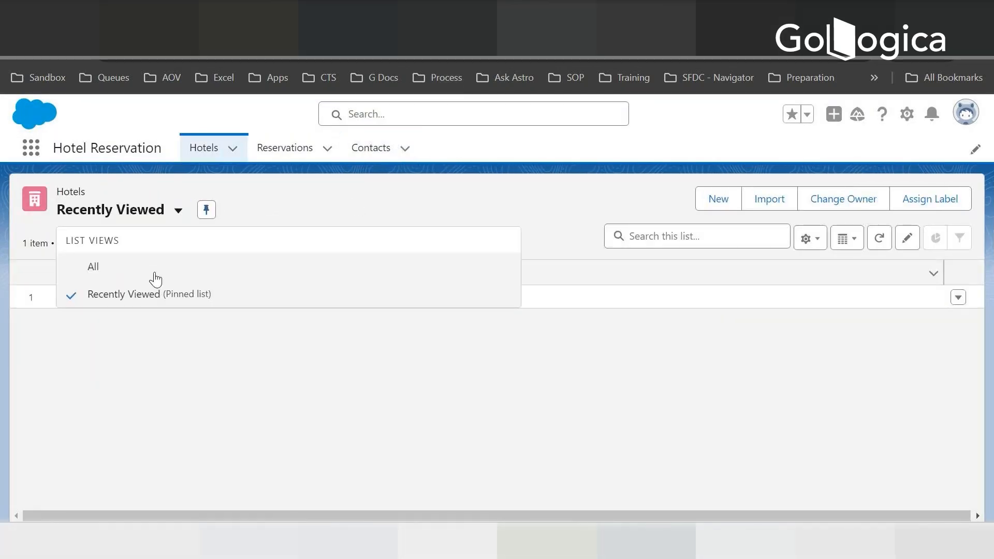
{"action": "left_click", "coordinate": [103, 267]}
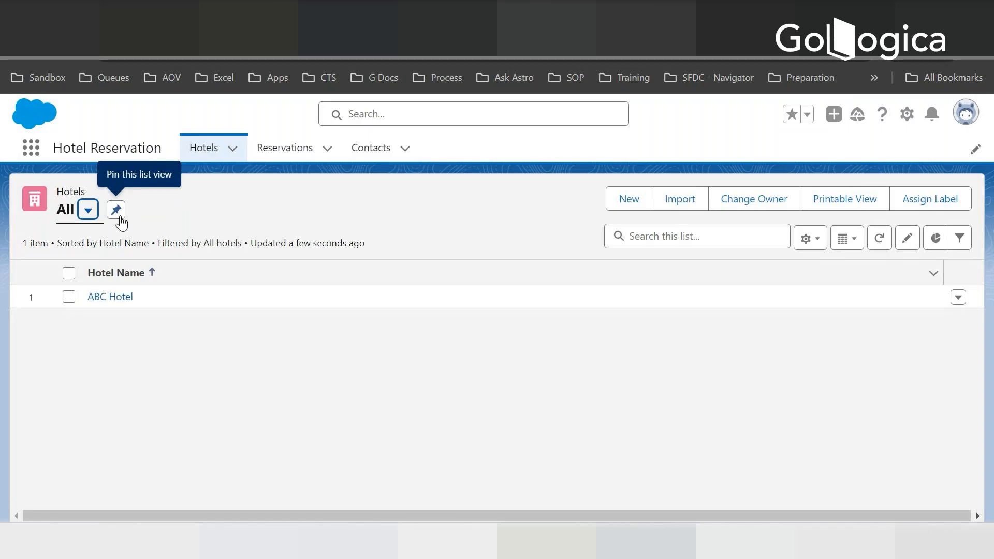
- Pin the All list view for Hotels and add City, Address, and State to its visible fields
{"action": "left_click", "coordinate": [116, 212]}
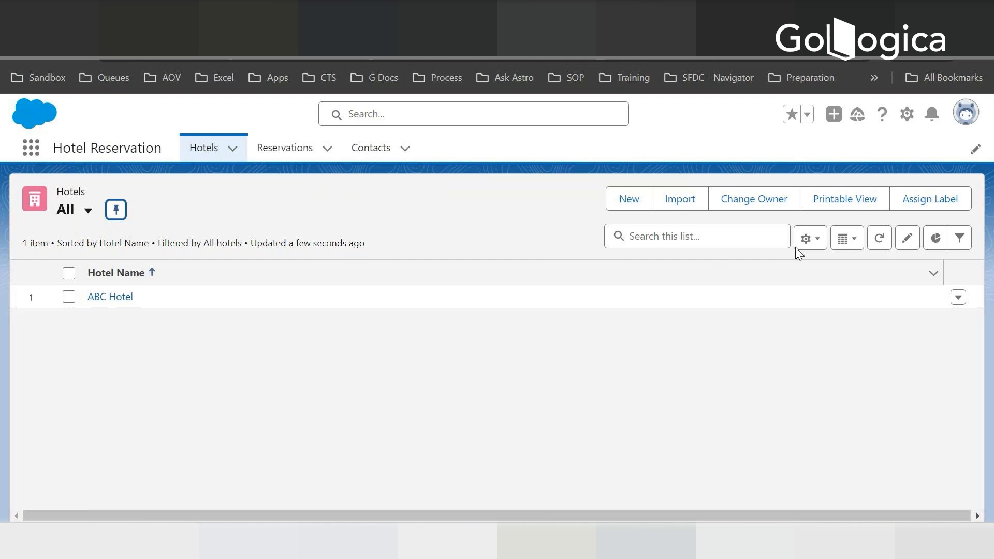
{"action": "left_click", "coordinate": [809, 239]}
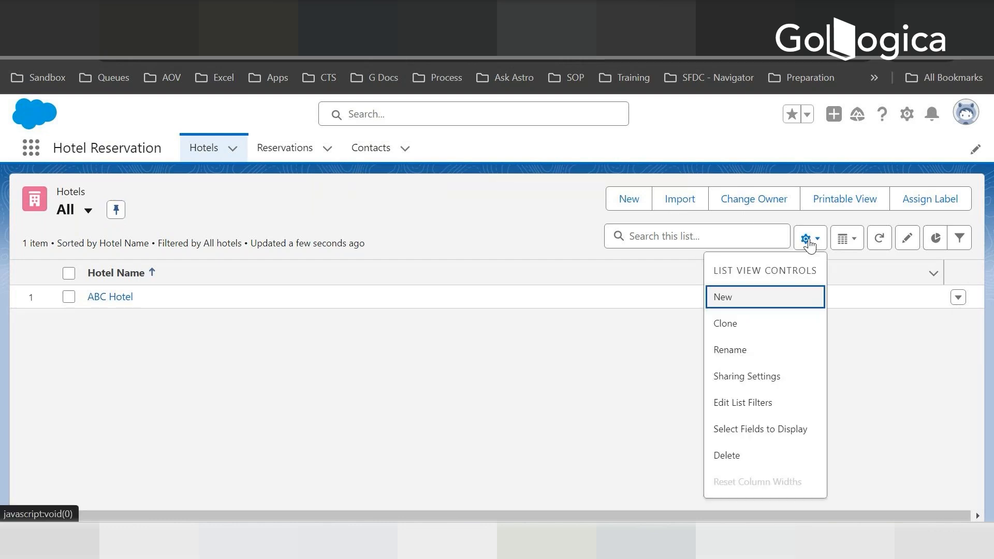
{"action": "left_click", "coordinate": [751, 433]}
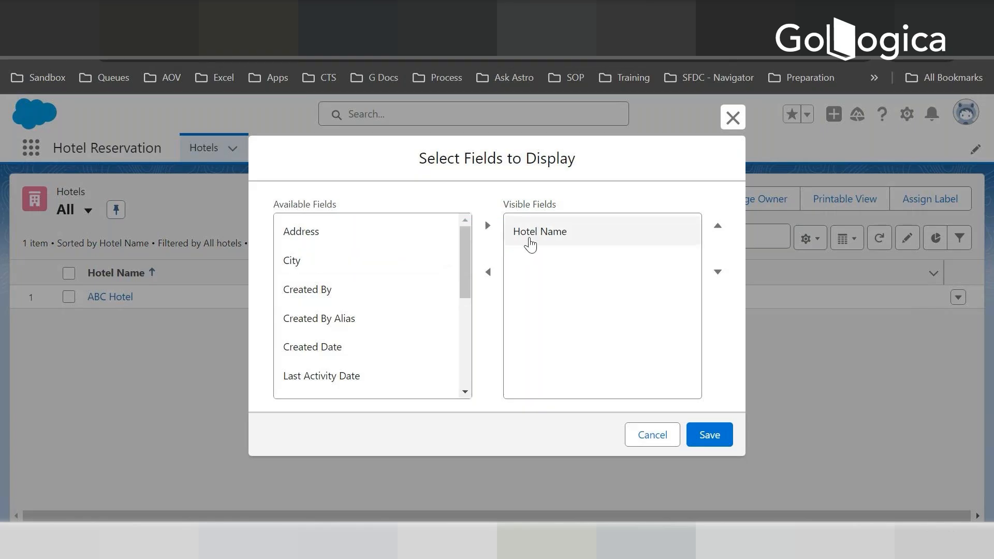
{"action": "left_click", "coordinate": [313, 239]}
{"action": "left_click", "coordinate": [303, 266]}
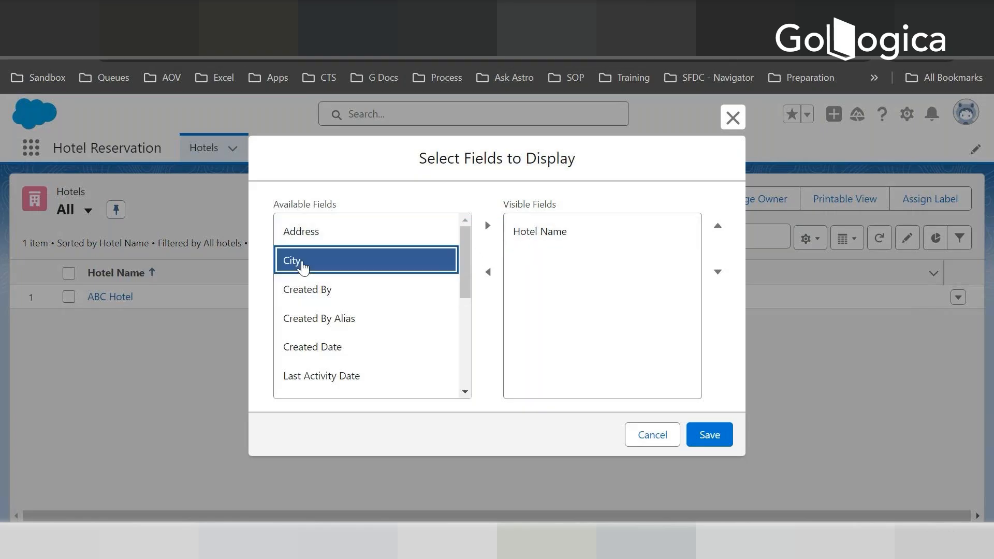
{"action": "left_click", "coordinate": [310, 233], "text": "shift"}
{"action": "left_click_drag", "start_coordinate": [466, 255], "coordinate": [455, 355]}
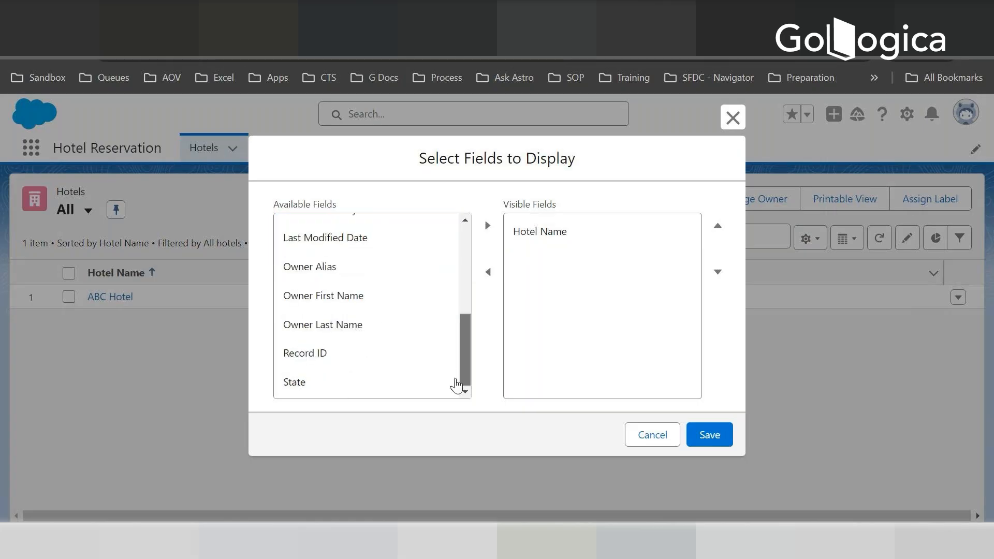
{"action": "left_click", "coordinate": [292, 383]}
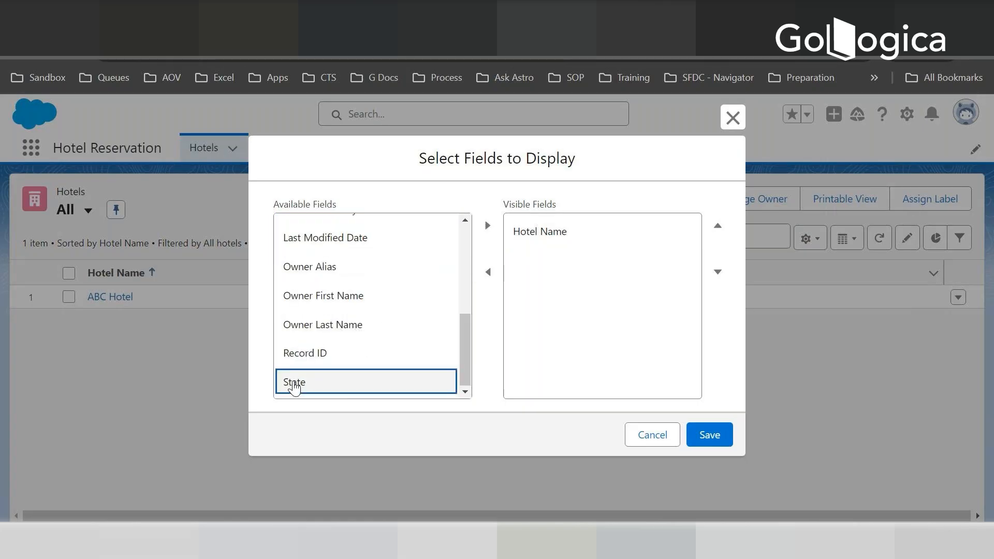
{"action": "left_click", "coordinate": [486, 225]}
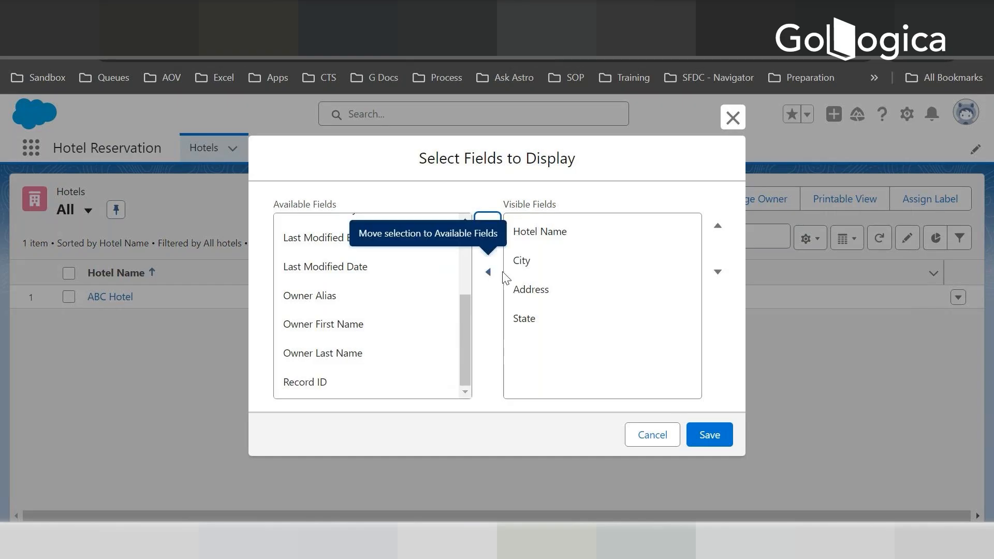
- Reorder the visible fields to Hotel Name, Address, State, City and save the Hotels list view
{"action": "left_click", "coordinate": [600, 287]}
{"action": "left_click", "coordinate": [716, 228]}
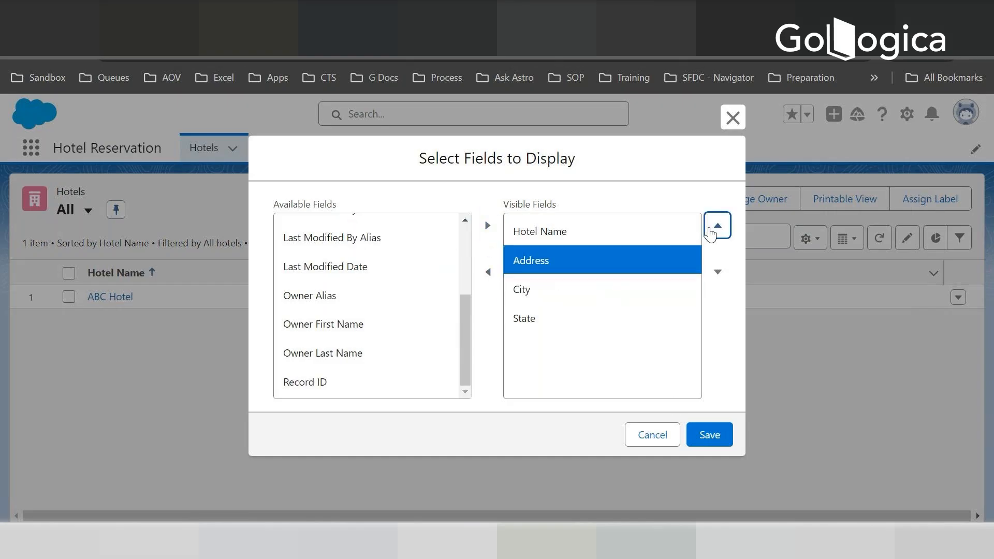
{"action": "left_click", "coordinate": [532, 320]}
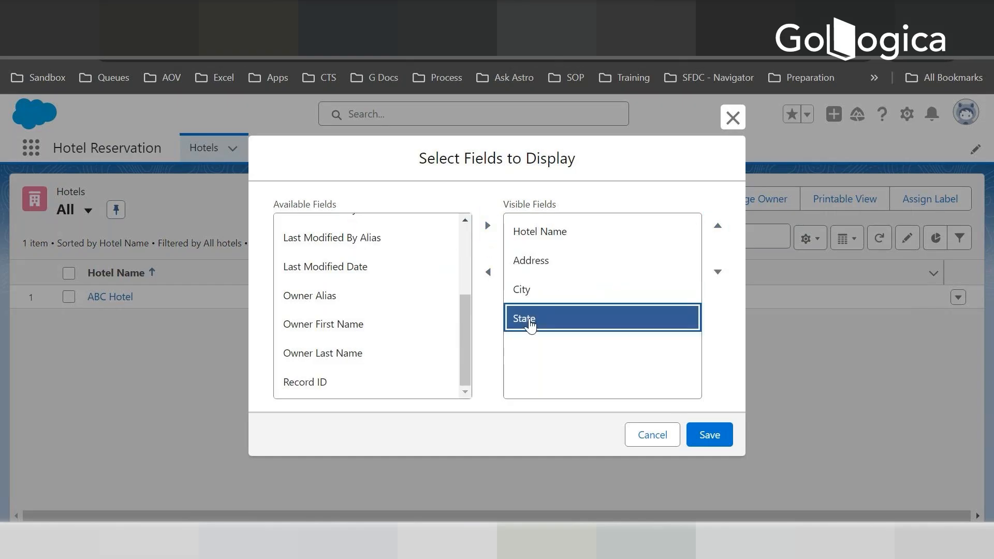
{"action": "left_click", "coordinate": [718, 227]}
{"action": "left_click", "coordinate": [696, 437]}
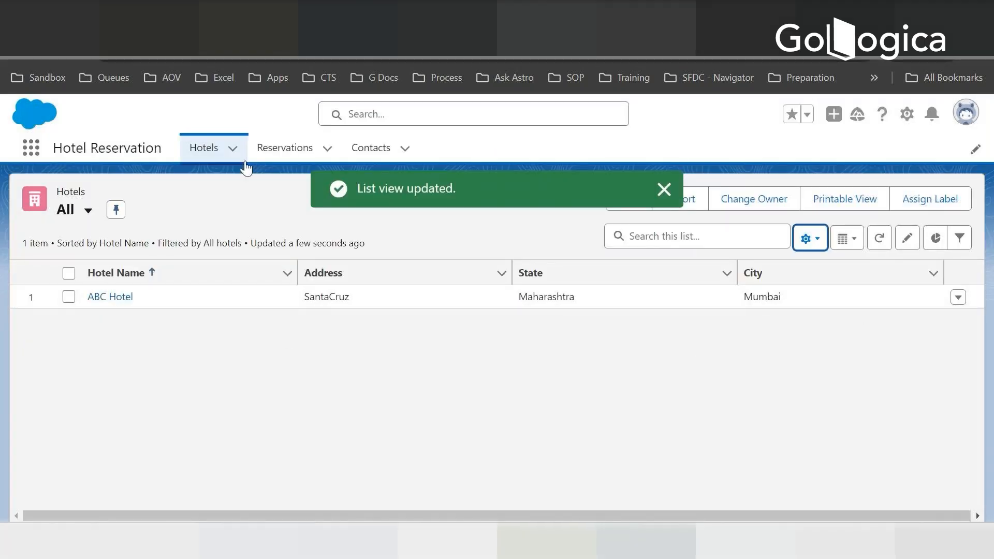
- Open the Reservations list and switch it from Recently Viewed to the All list view
{"action": "left_click", "coordinate": [285, 151]}
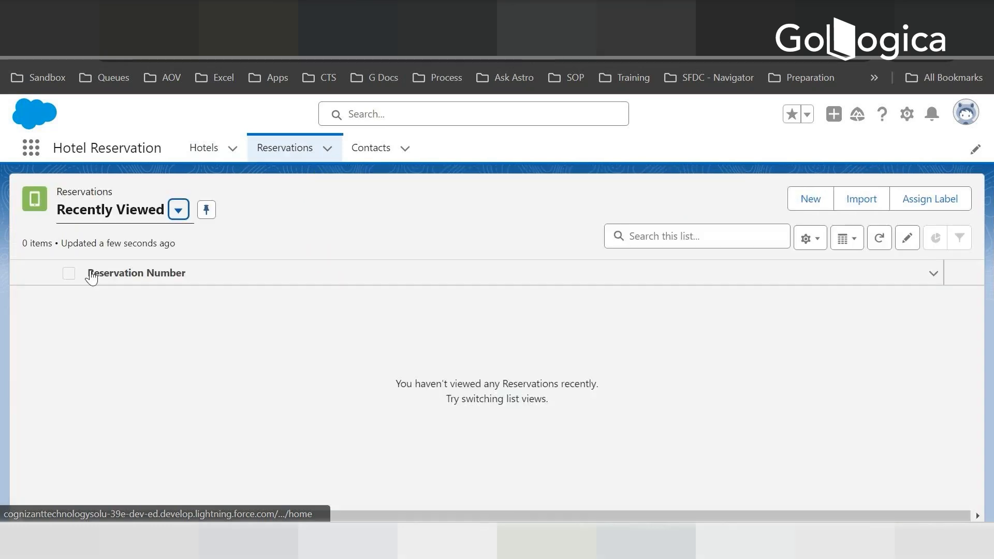
{"action": "left_click", "coordinate": [180, 212]}
{"action": "left_click", "coordinate": [96, 265]}
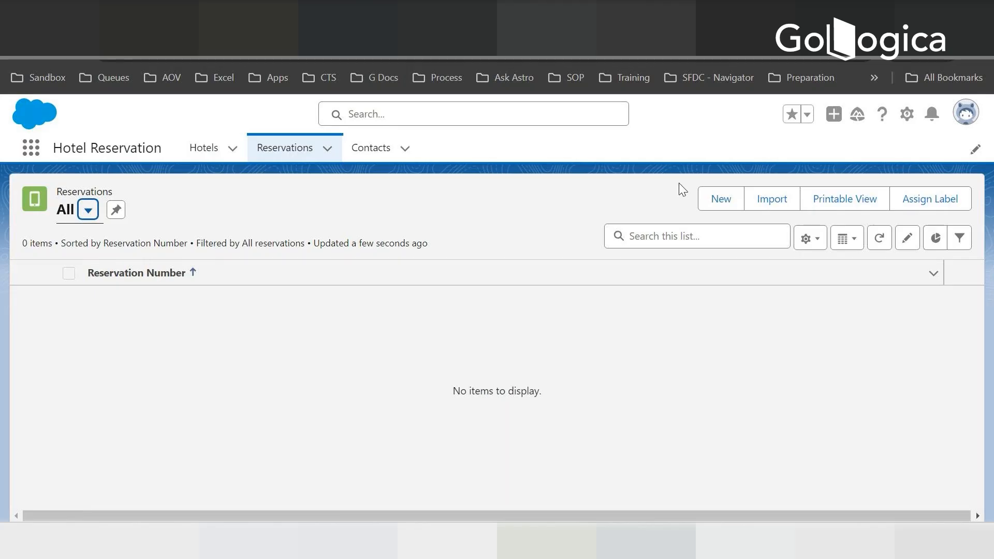
{"action": "left_click", "coordinate": [720, 204]}
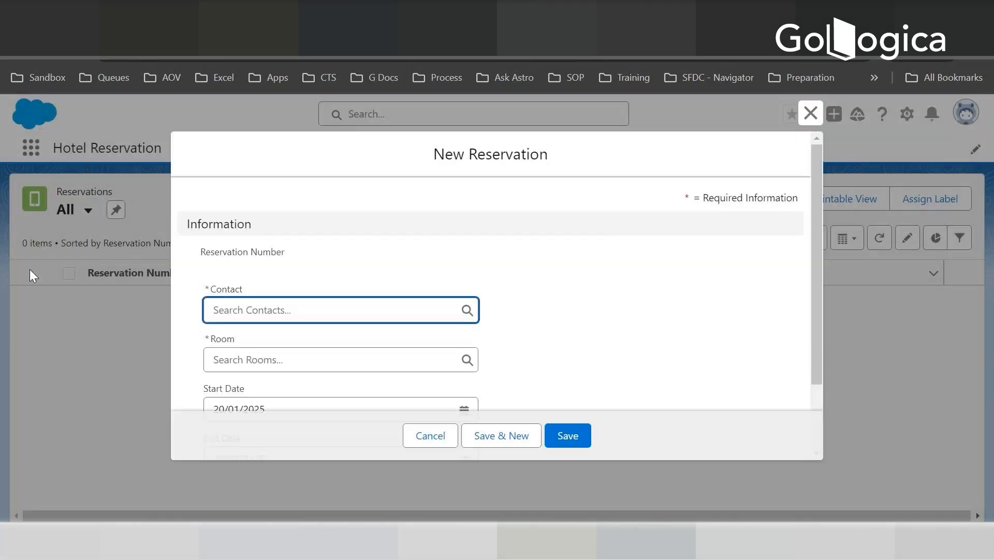
{"action": "left_click", "coordinate": [813, 197]}
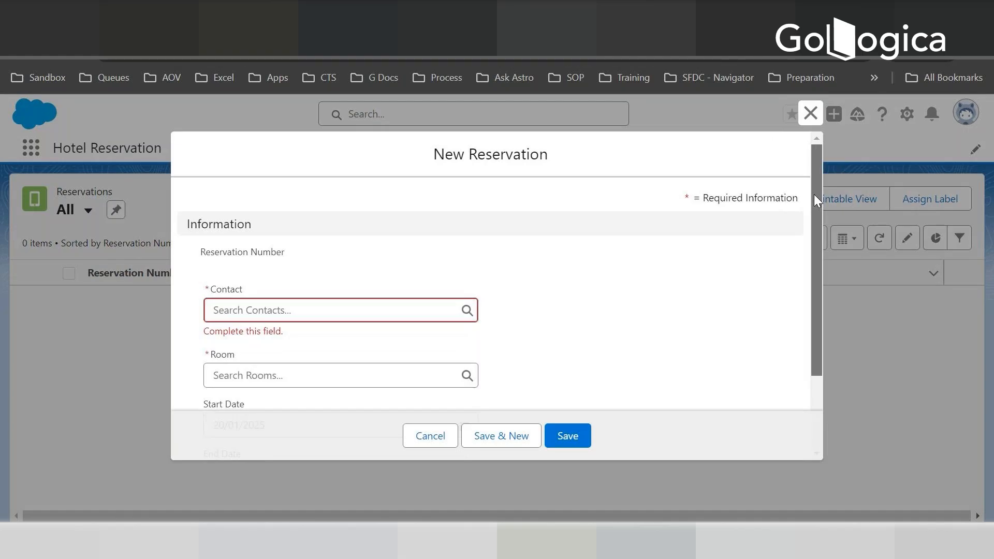
{"action": "scroll", "coordinate": [810, 228], "scroll_direction": "down", "scroll_amount": 2}
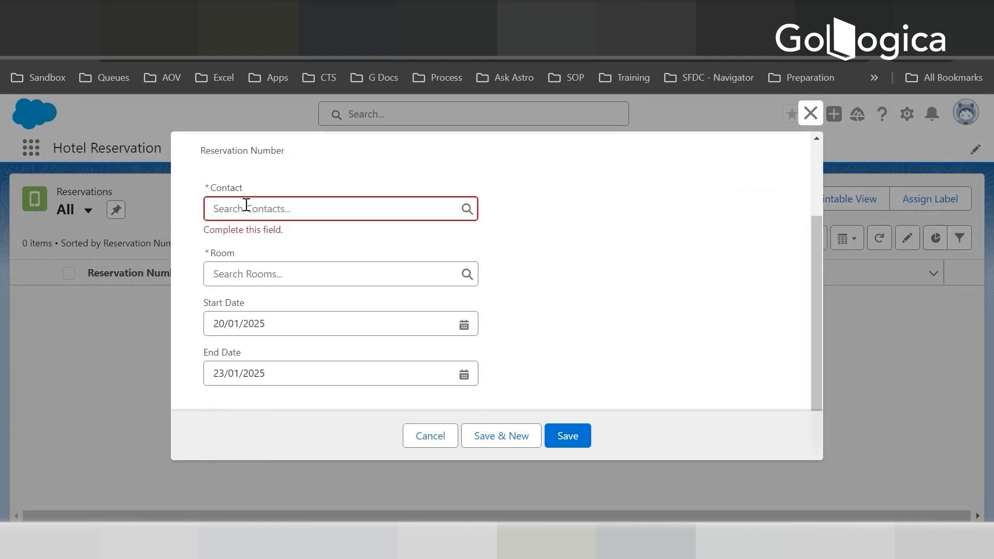
{"action": "left_click", "coordinate": [242, 205]}
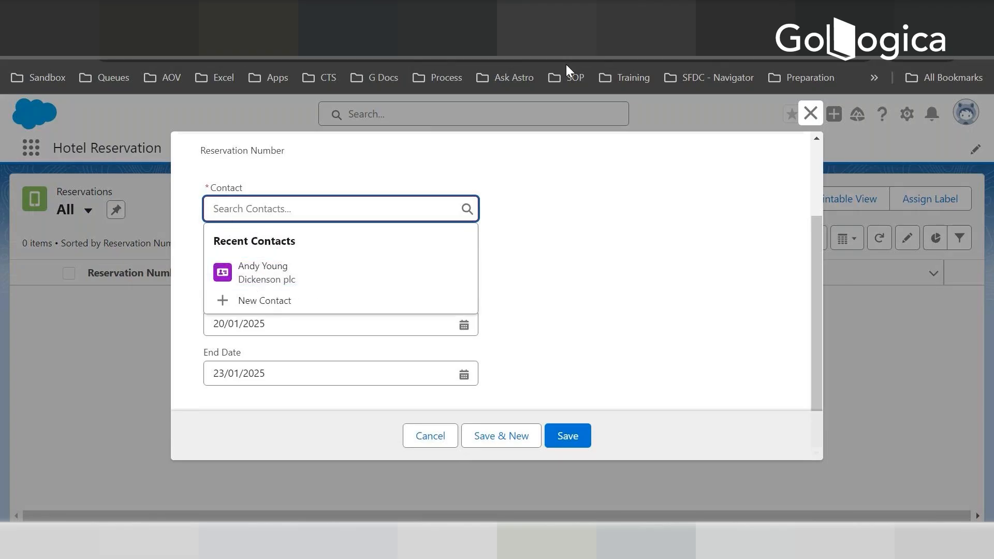
{"action": "left_click", "coordinate": [436, 435]}
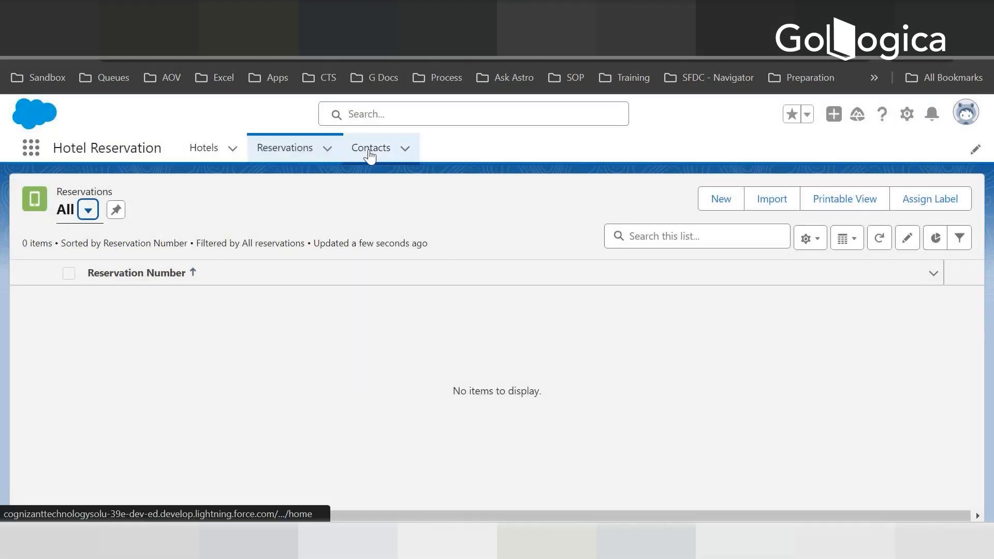
- Check the recently viewed contacts, and start a new reservation for the recent contact from Dickenson plc
{"action": "left_click", "coordinate": [369, 150]}
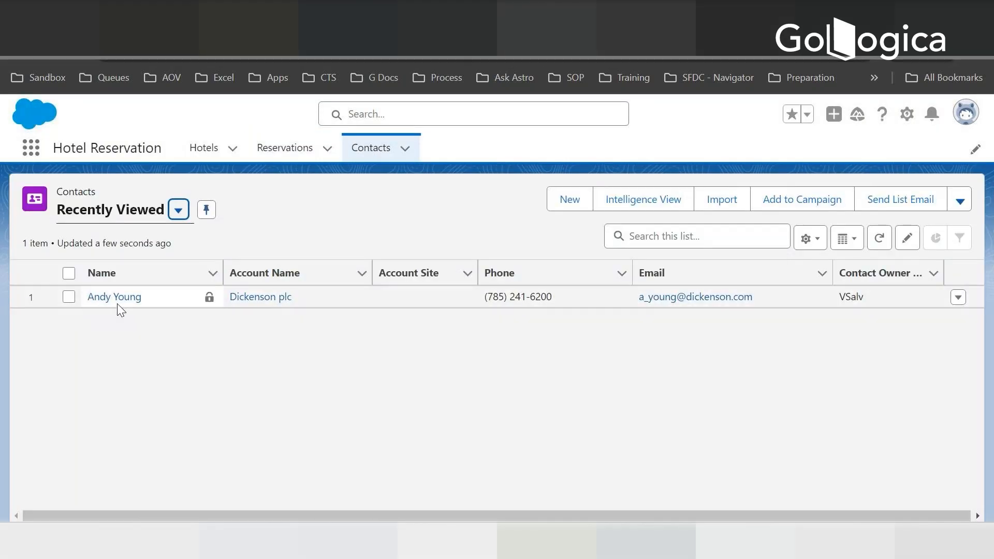
{"action": "left_click", "coordinate": [296, 153]}
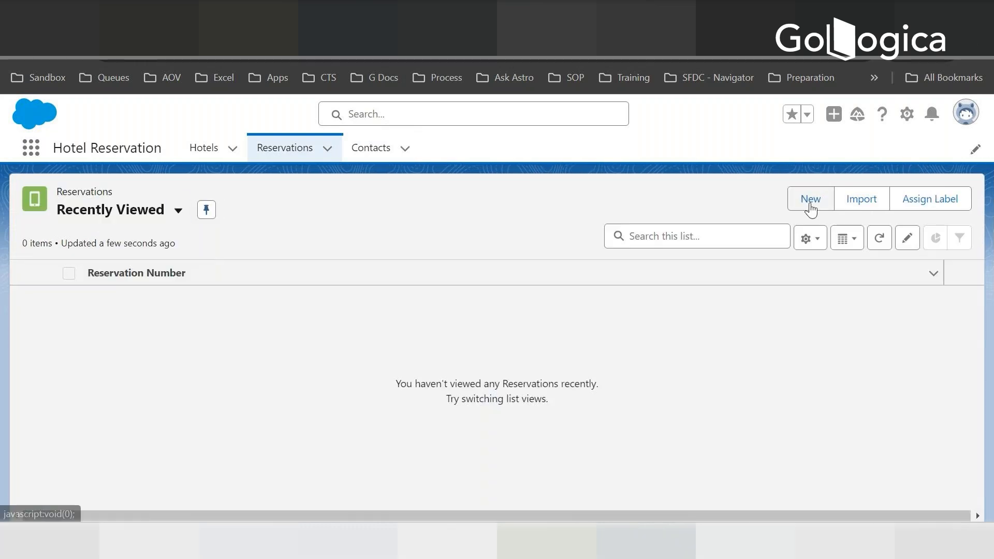
{"action": "left_click", "coordinate": [811, 202]}
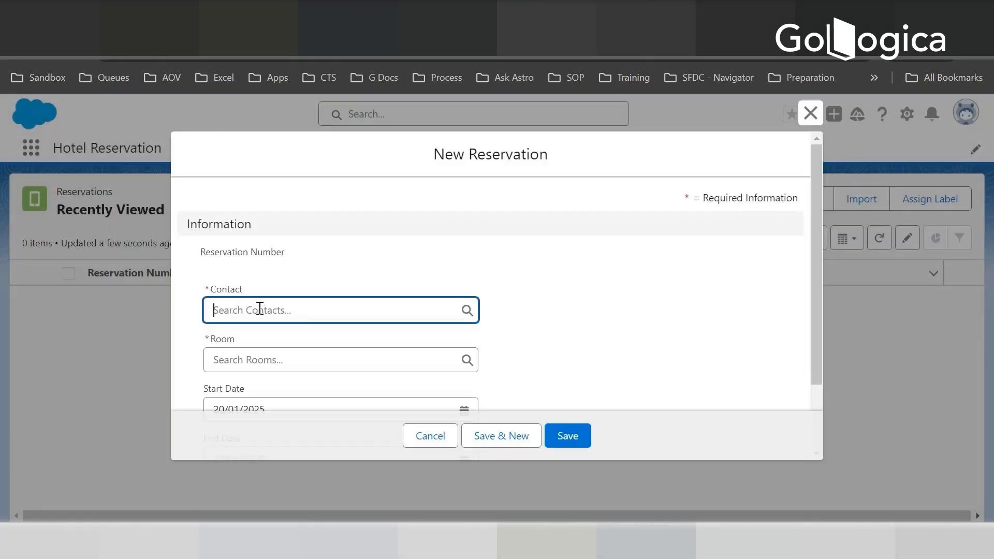
{"action": "left_click", "coordinate": [260, 309]}
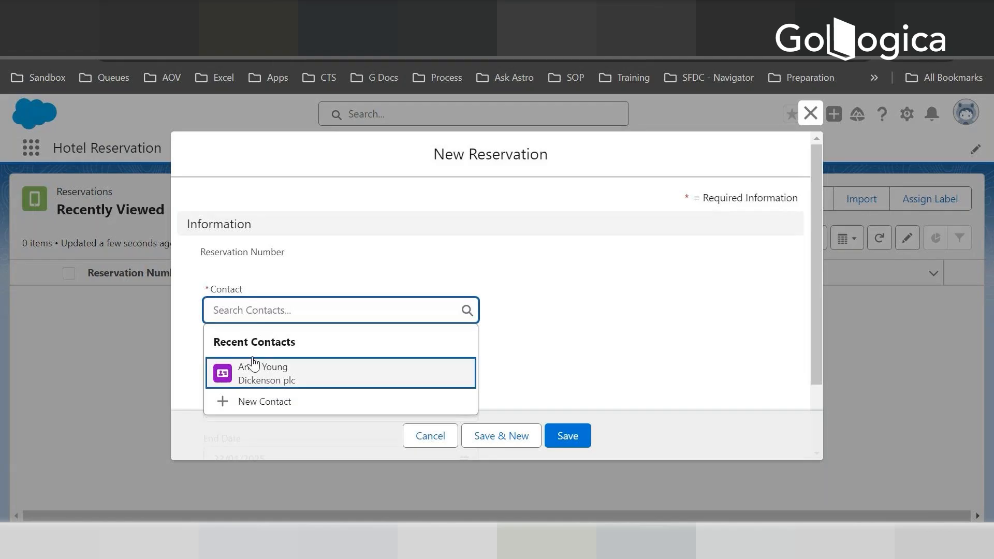
{"action": "left_click", "coordinate": [259, 376]}
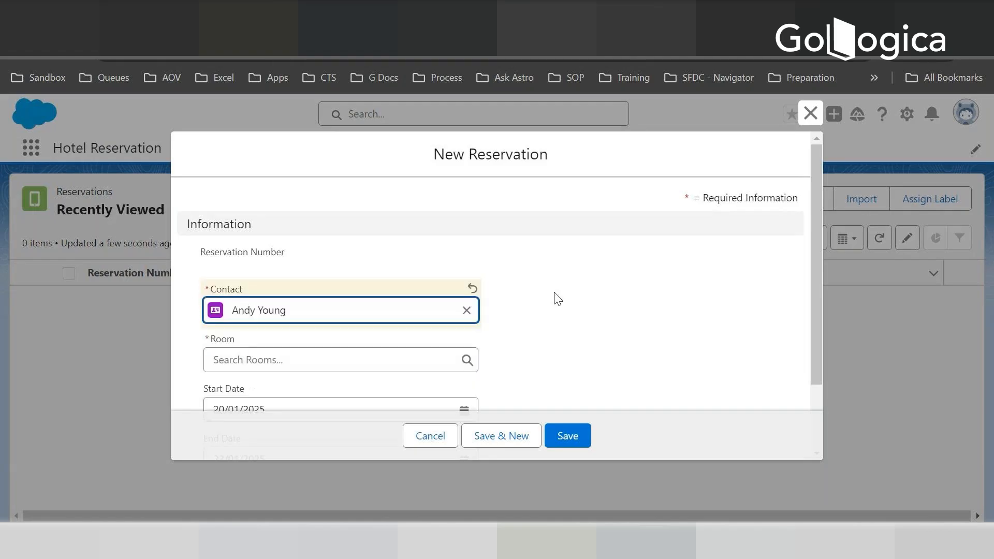
- Start a new room from the reservation's Room lookup and assign it to ABC Hotel
{"action": "scroll", "coordinate": [557, 299], "scroll_direction": "down", "scroll_amount": 2}
{"action": "left_click", "coordinate": [233, 279]}
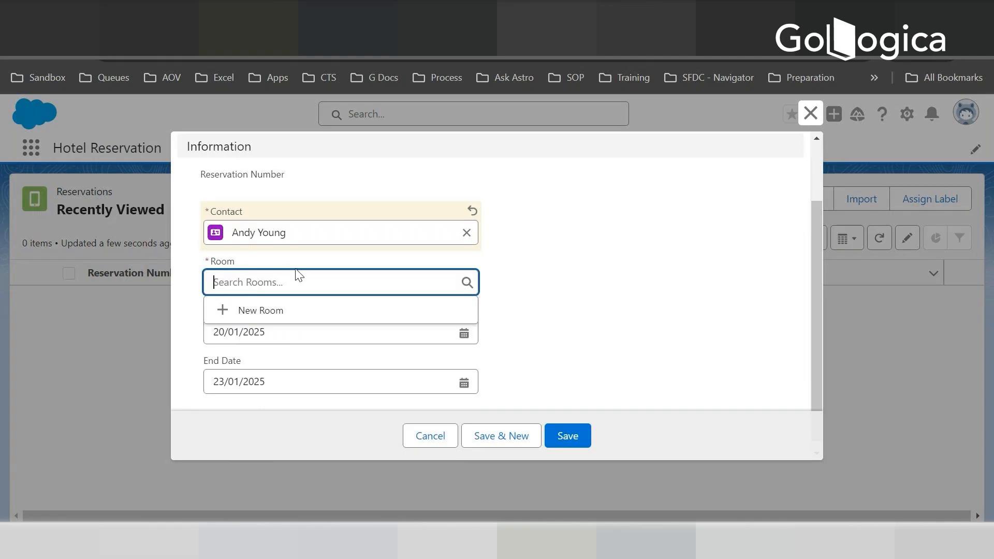
{"action": "left_click", "coordinate": [265, 310]}
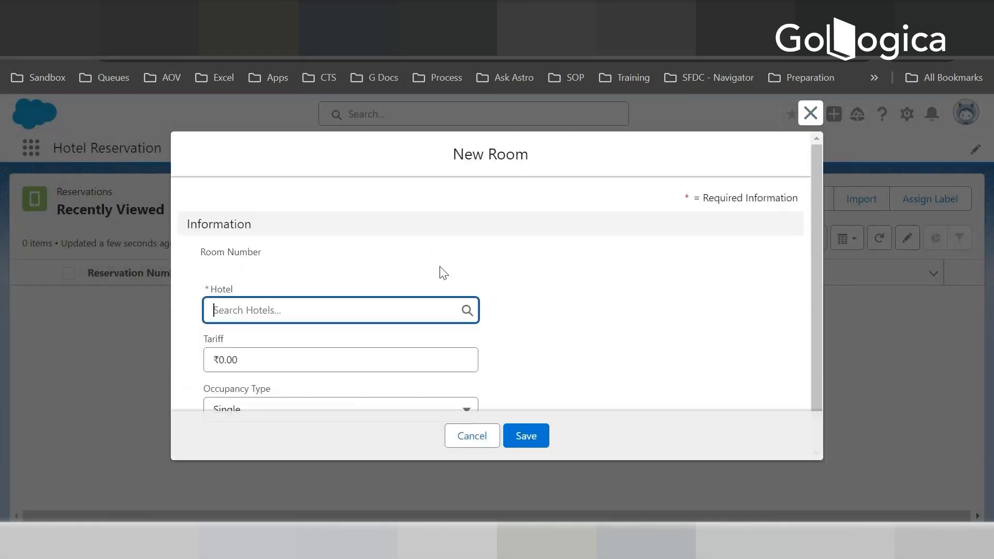
{"action": "scroll", "coordinate": [443, 273], "scroll_direction": "down", "scroll_amount": 1}
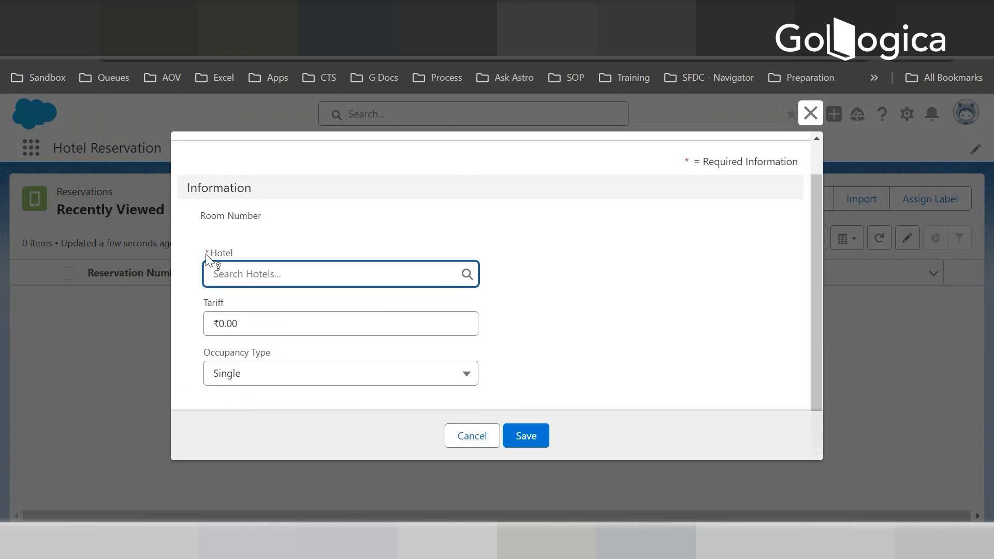
{"action": "left_click", "coordinate": [252, 274]}
{"action": "left_click", "coordinate": [260, 335]}
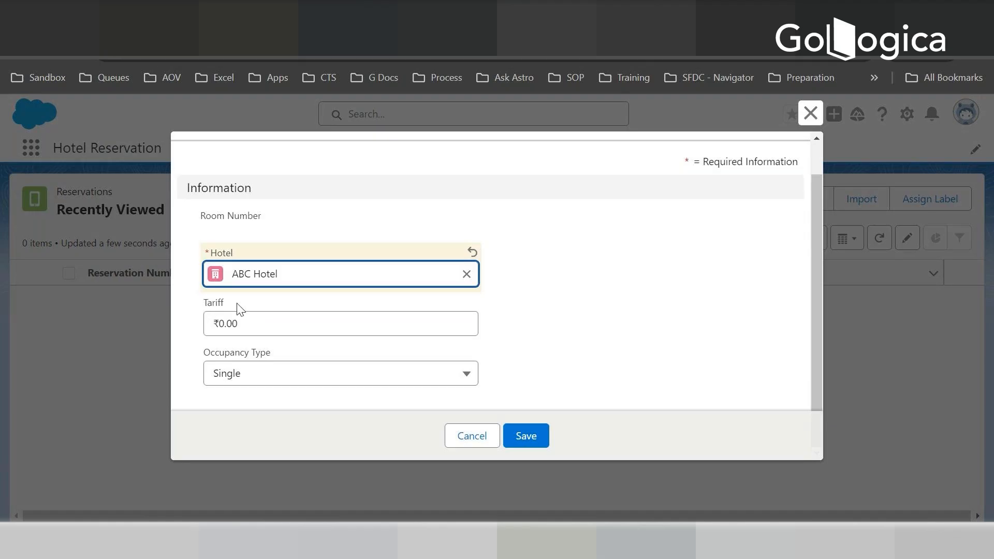
- Set the new room's tariff to 100 and save it to the reservation
{"action": "left_click", "coordinate": [260, 325]}
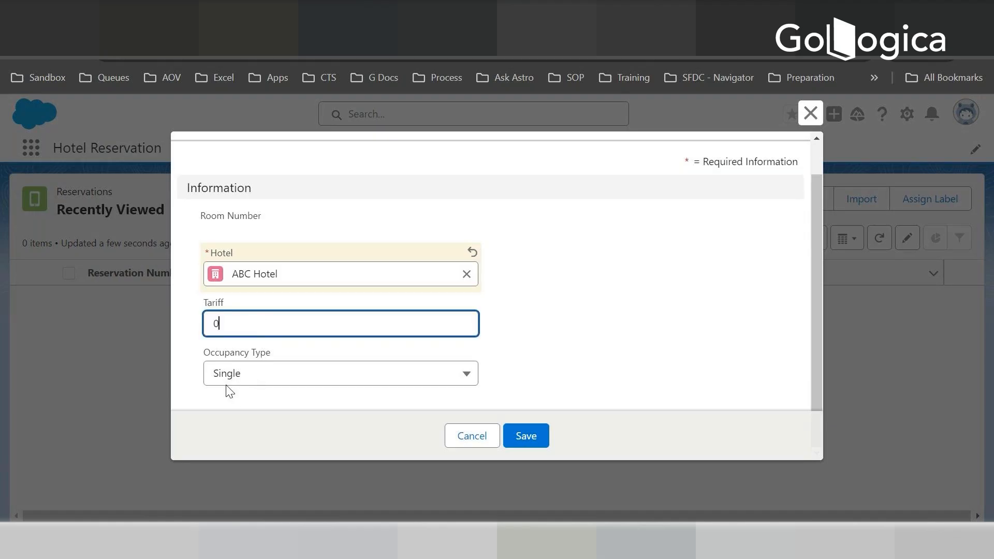
{"action": "key", "text": "BackSpace"}
{"action": "type", "text": "100"}
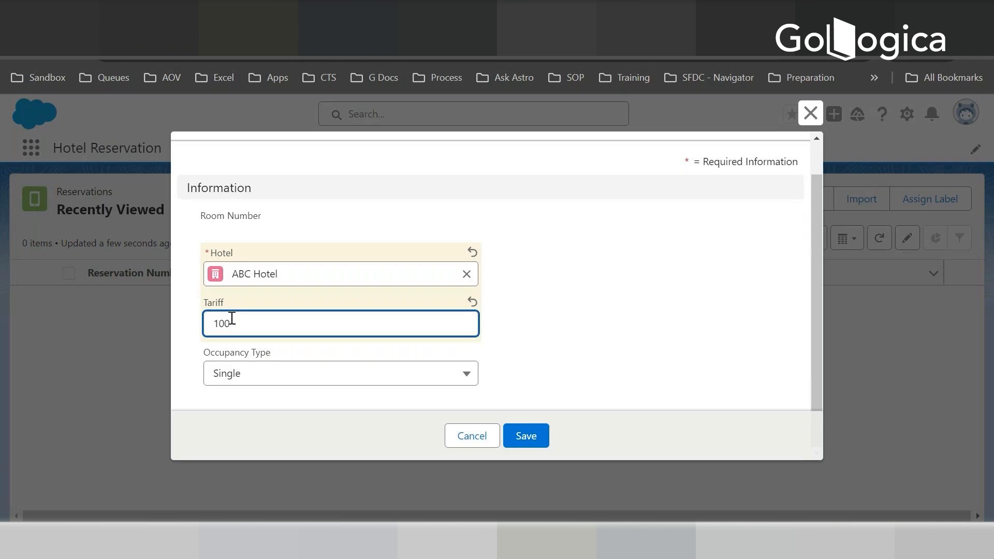
{"action": "left_click", "coordinate": [533, 435]}
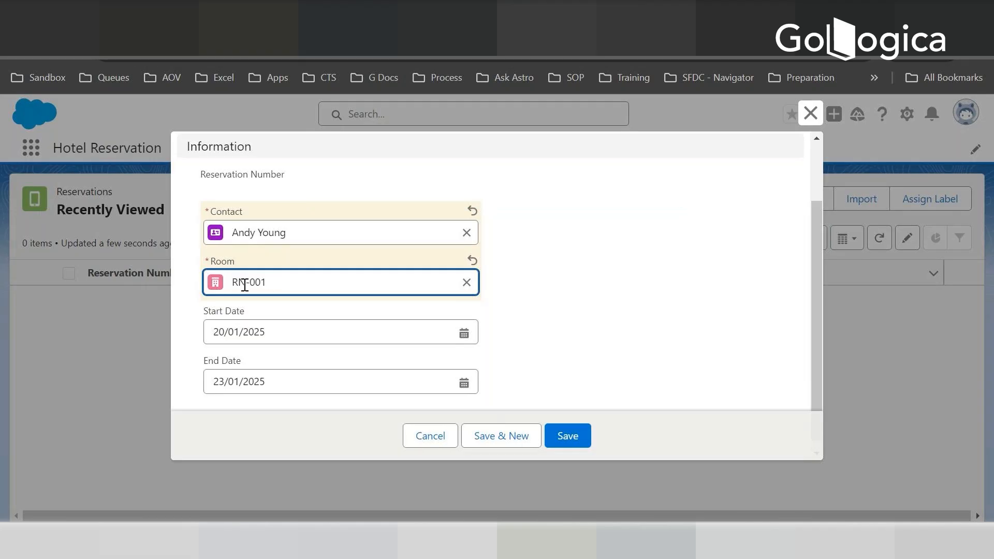
- Review the reservation's Start Date and End Date, keep the default values, and save the reservation
{"action": "left_click", "coordinate": [213, 329]}
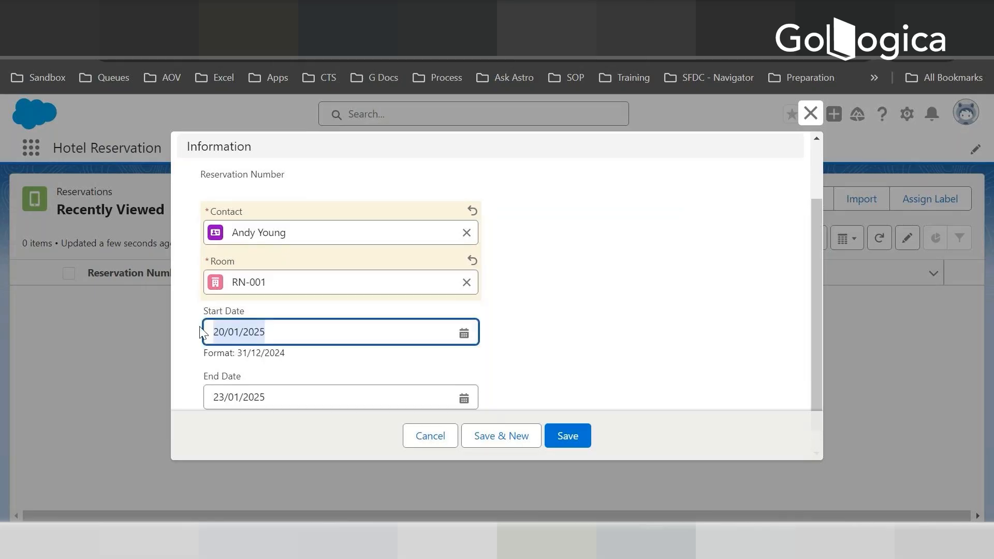
{"action": "left_click", "coordinate": [268, 398]}
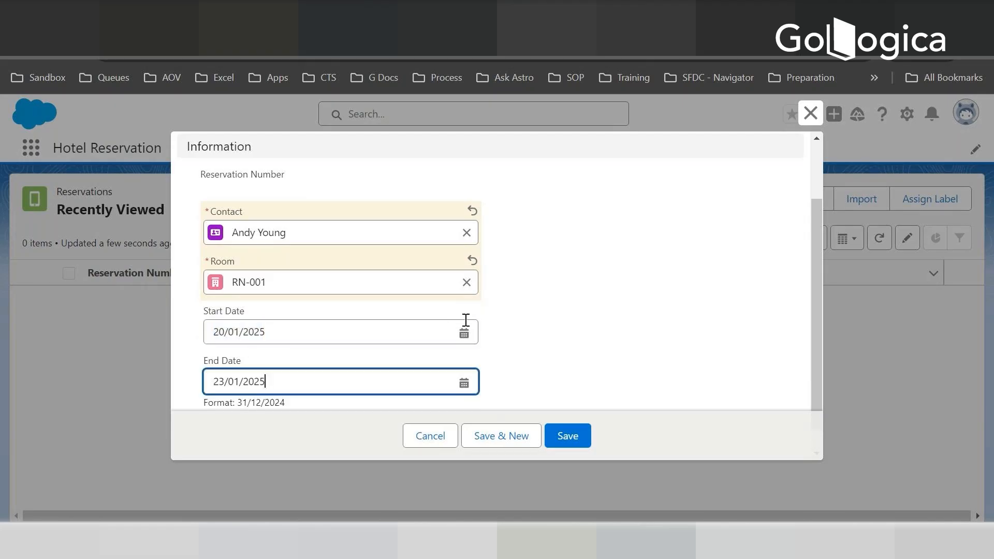
{"action": "scroll", "coordinate": [464, 324], "scroll_direction": "down", "scroll_amount": 1}
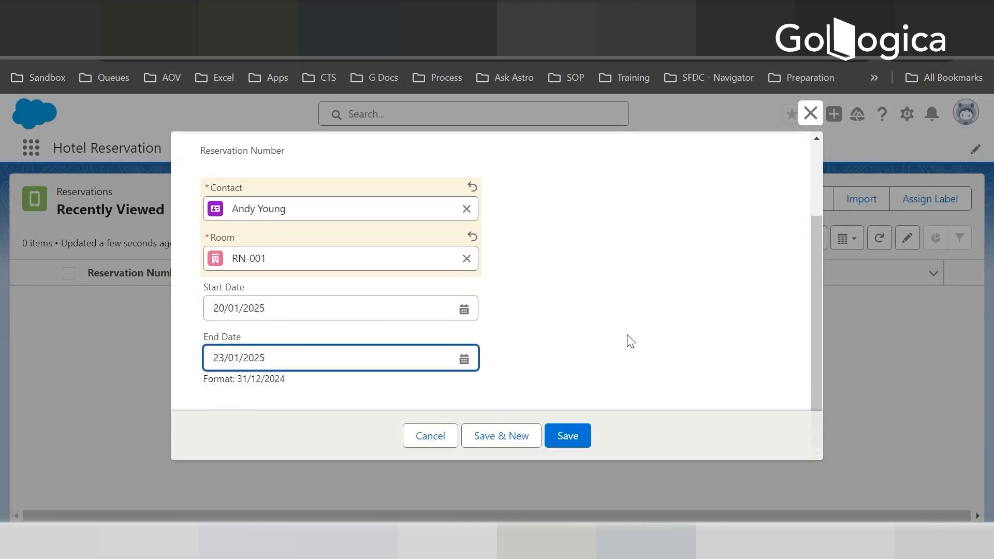
{"action": "left_click", "coordinate": [578, 441]}
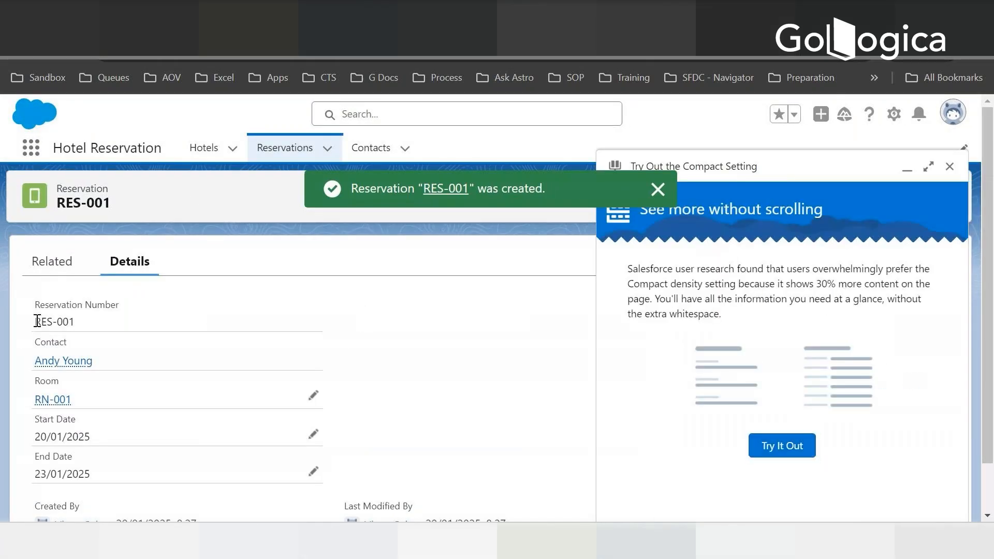
- Dismiss the Compact setting suggestion on the new reservation, check its reservation number, and open its related information
{"action": "left_click_drag", "start_coordinate": [35, 321], "coordinate": [75, 326]}
{"action": "left_click", "coordinate": [949, 166]}
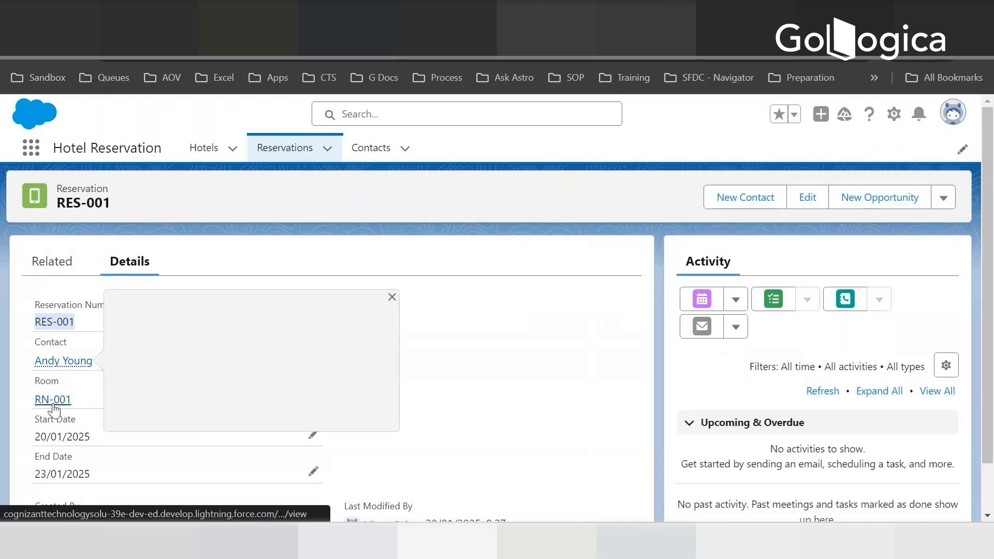
{"action": "left_click", "coordinate": [32, 260]}
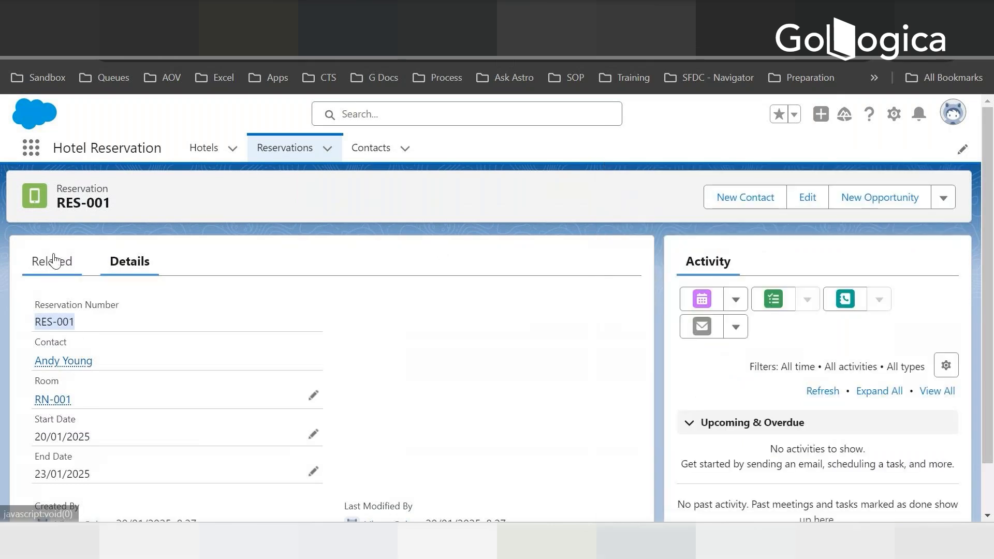
- Return to the reservation's details, and examine the related rooms and details of the ABC Hotel record
{"action": "left_click", "coordinate": [127, 260]}
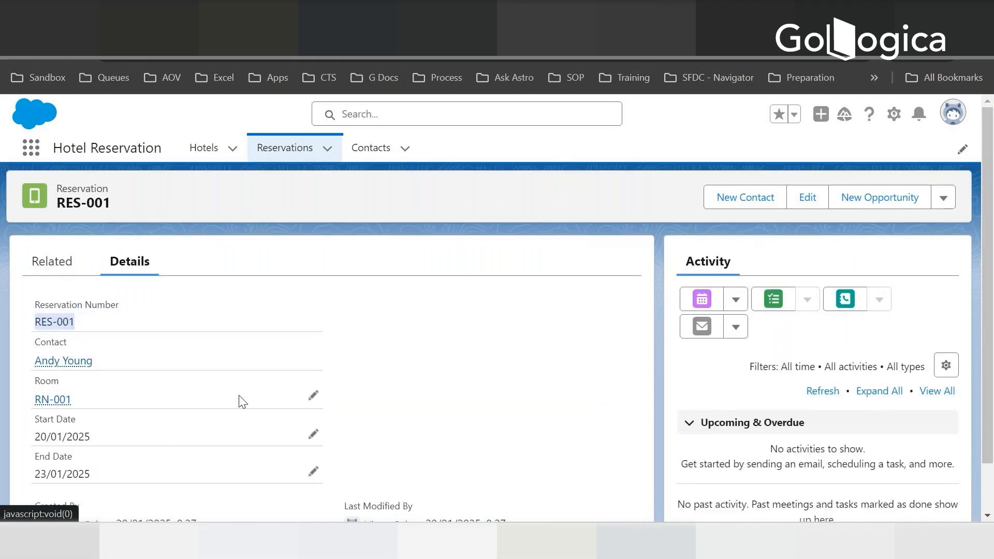
{"action": "left_click", "coordinate": [207, 149]}
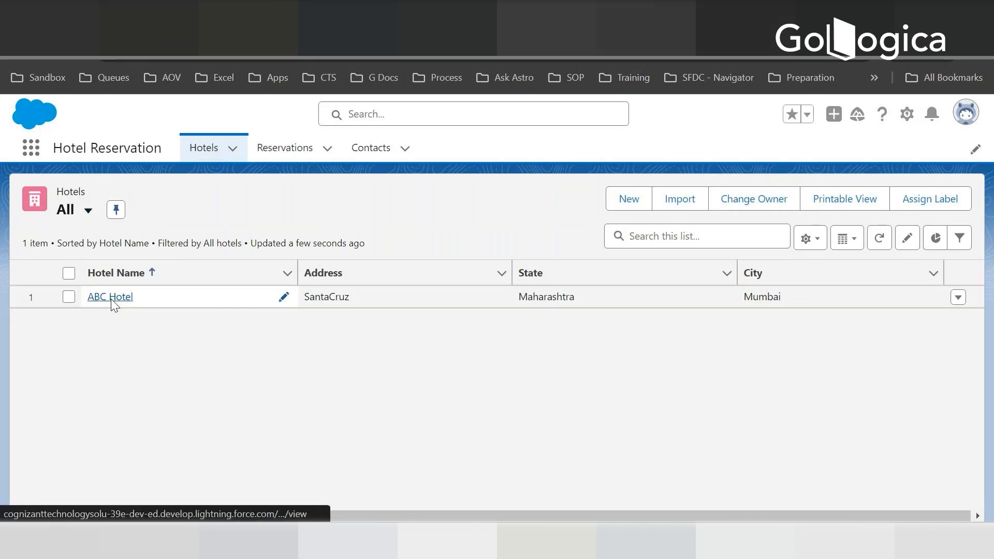
{"action": "left_click", "coordinate": [110, 299]}
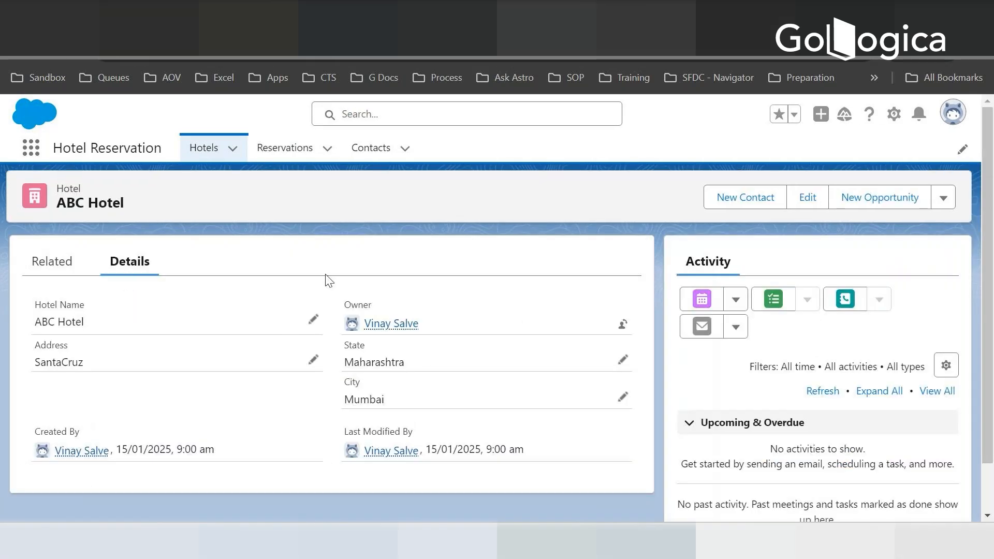
{"action": "left_click", "coordinate": [52, 266]}
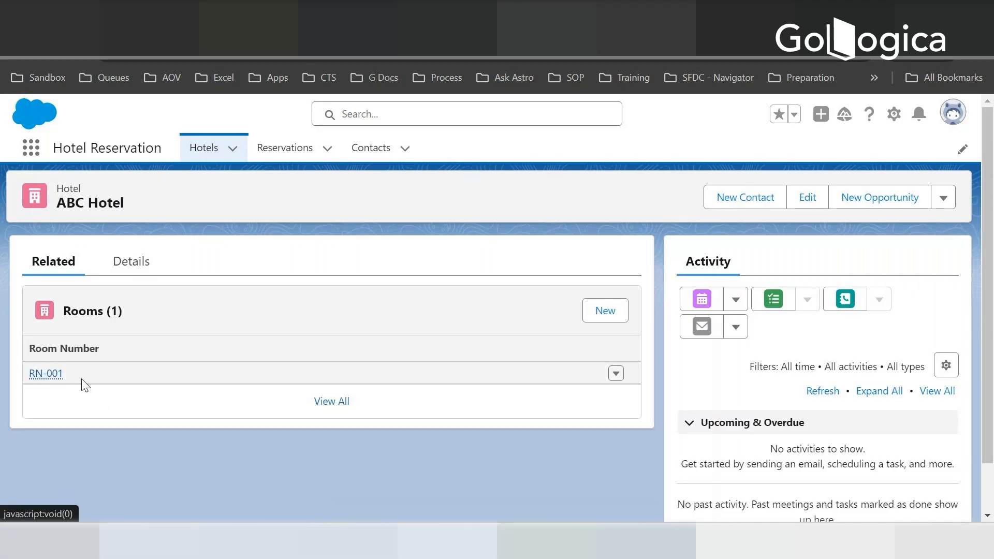
{"action": "left_click", "coordinate": [128, 269]}
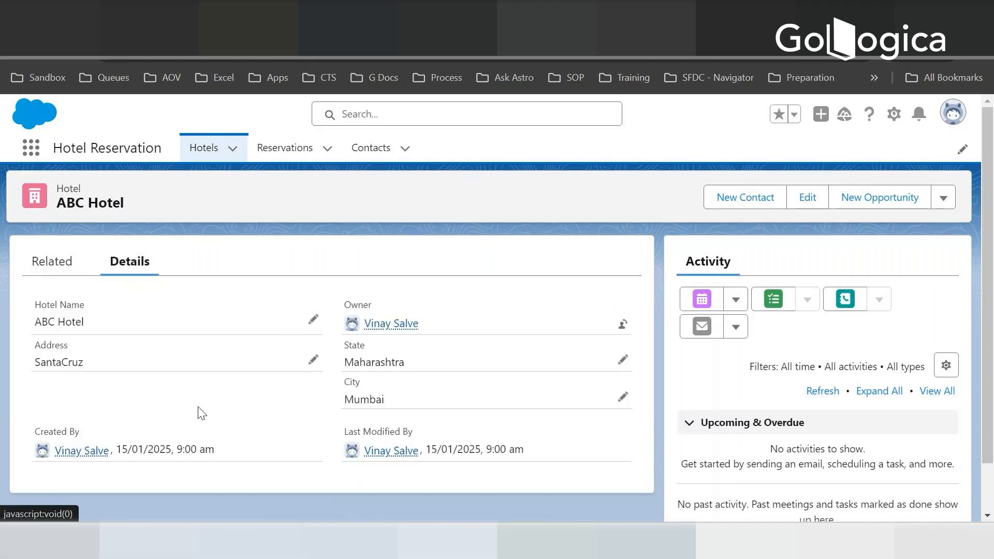
{"action": "scroll", "coordinate": [372, 326], "scroll_direction": "down", "scroll_amount": 1}
{"action": "scroll", "coordinate": [372, 327], "scroll_direction": "up", "scroll_amount": 1}
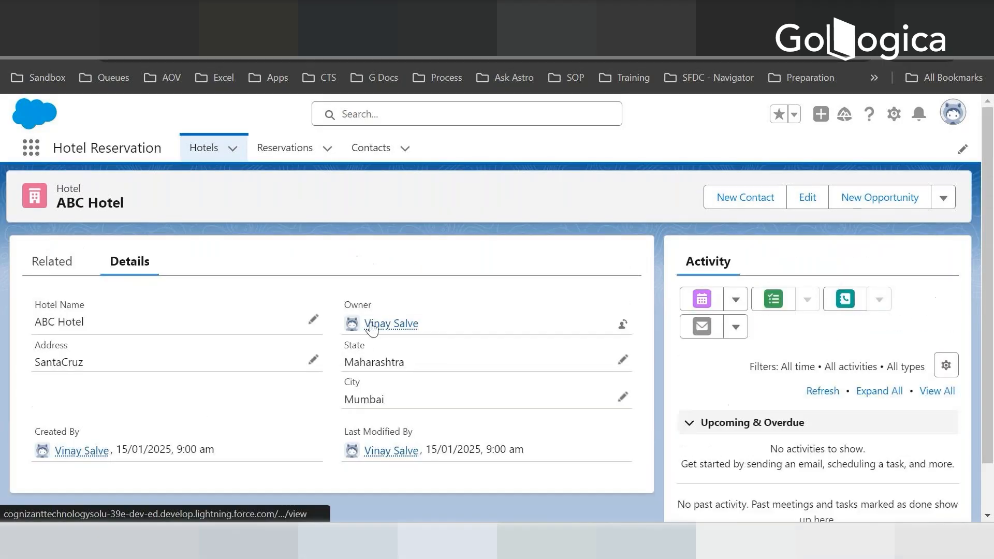
- Show the All list view for Reservations and pin it as the default list
{"action": "left_click", "coordinate": [282, 151]}
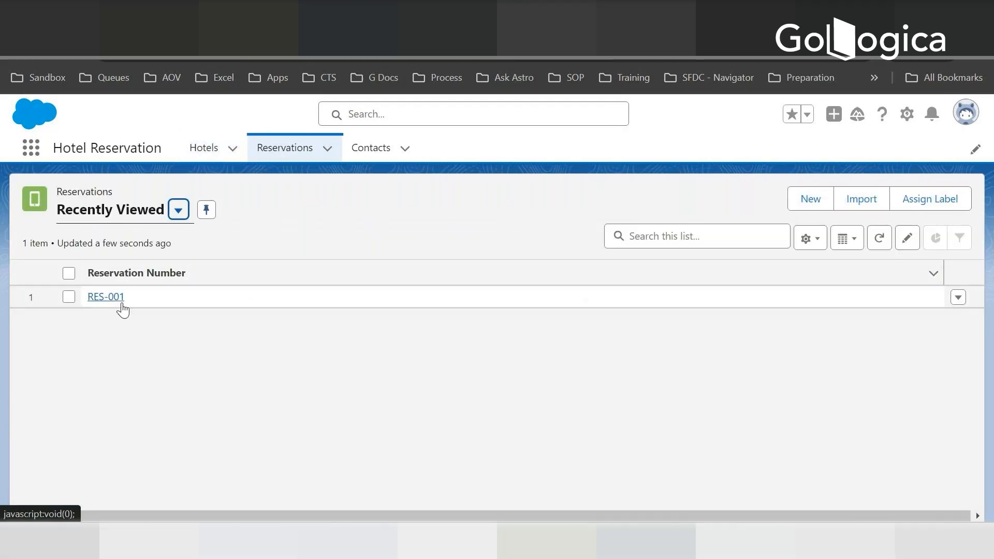
{"action": "left_click", "coordinate": [178, 216]}
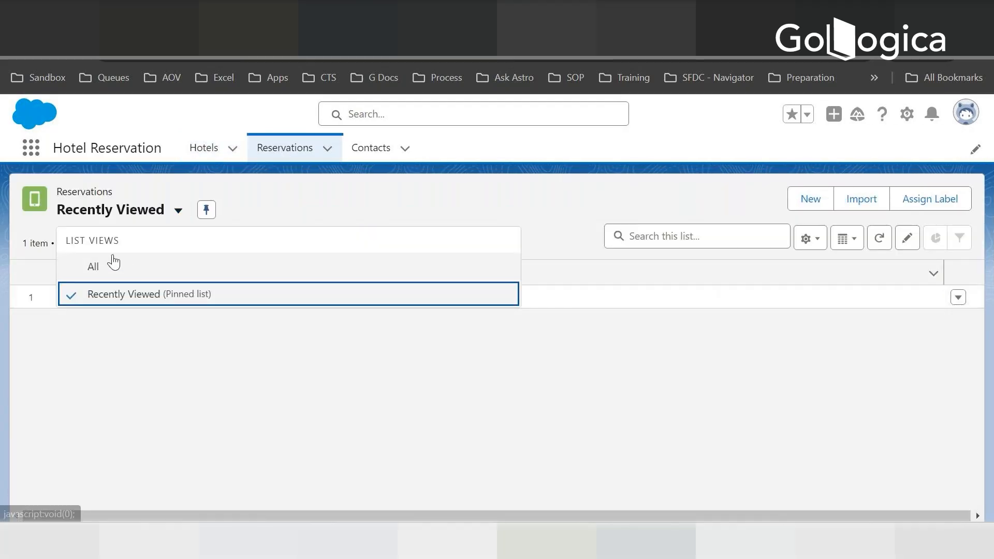
{"action": "left_click", "coordinate": [94, 267]}
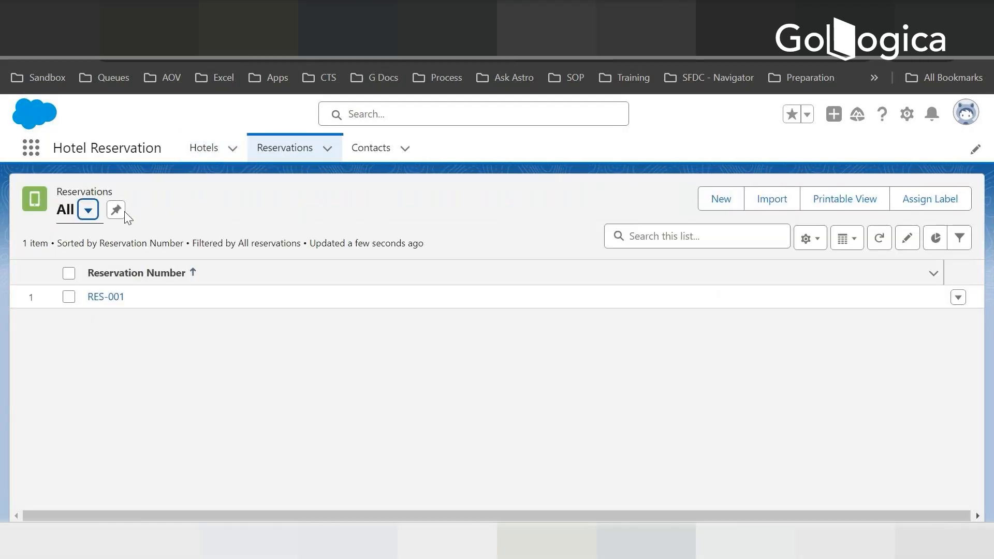
{"action": "left_click", "coordinate": [116, 210]}
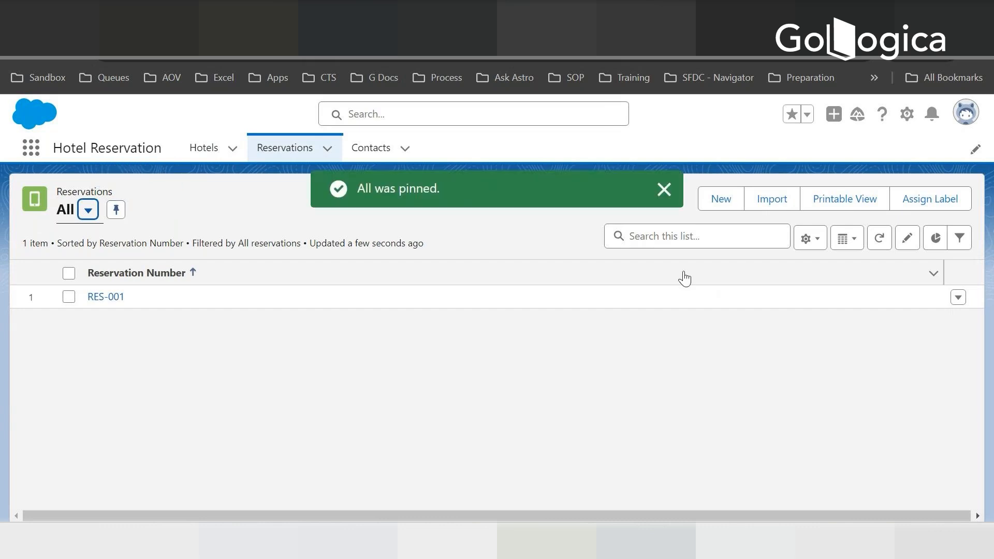
- Add the Start Date and Room fields to the visible fields of the Reservations All list view
{"action": "left_click", "coordinate": [807, 239]}
{"action": "left_click", "coordinate": [760, 432]}
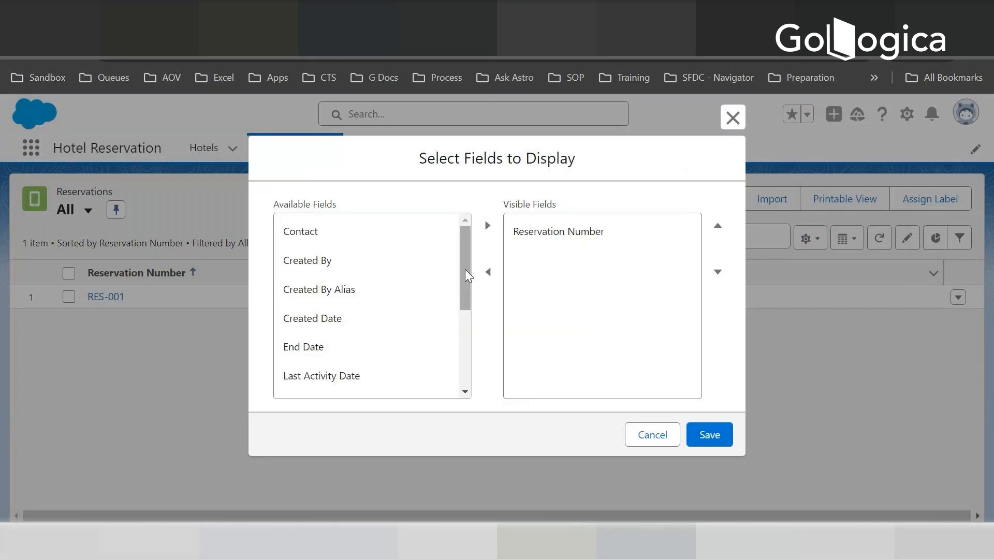
{"action": "left_click_drag", "start_coordinate": [464, 269], "coordinate": [467, 363]}
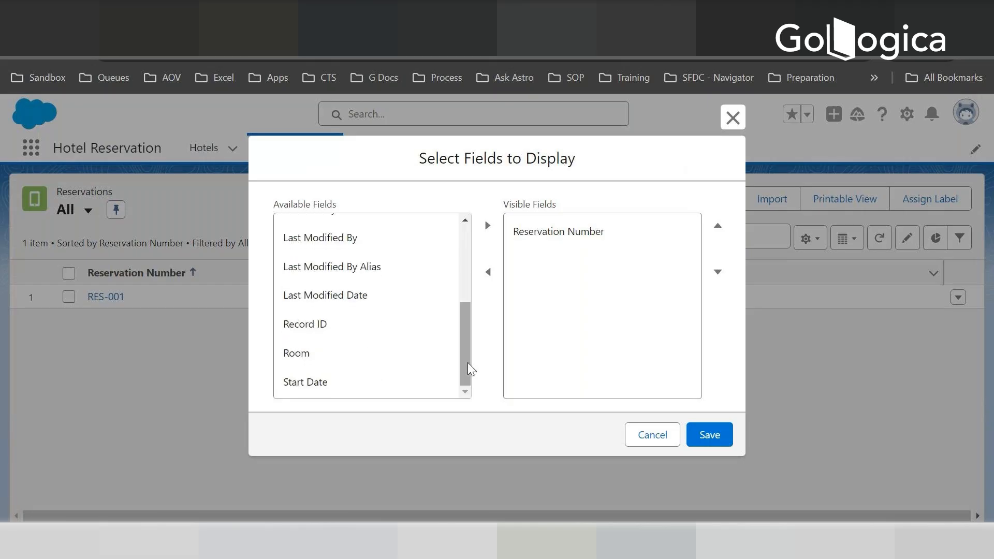
{"action": "left_click", "coordinate": [282, 354]}
{"action": "left_click", "coordinate": [300, 383]}
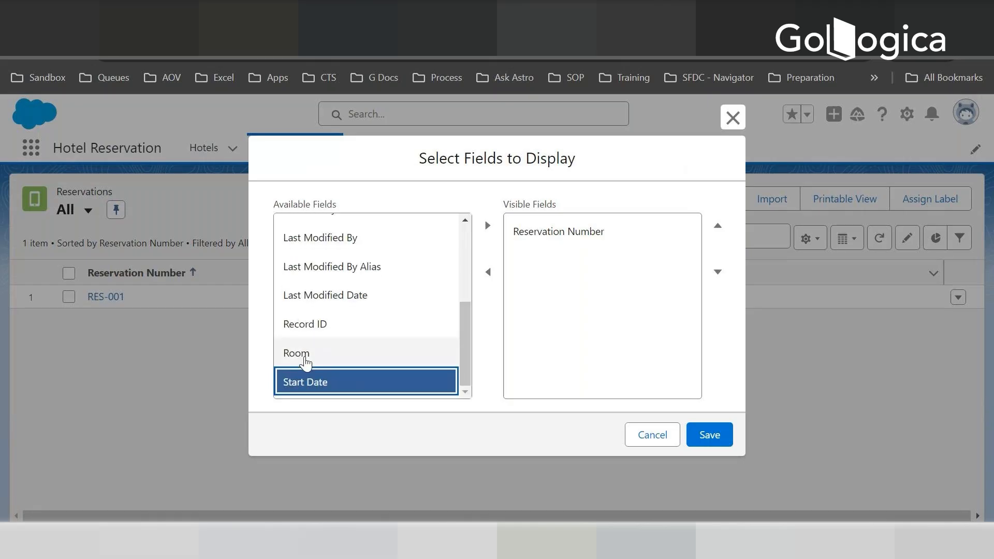
{"action": "left_click", "coordinate": [375, 354], "text": "ctrl"}
{"action": "left_click", "coordinate": [487, 225]}
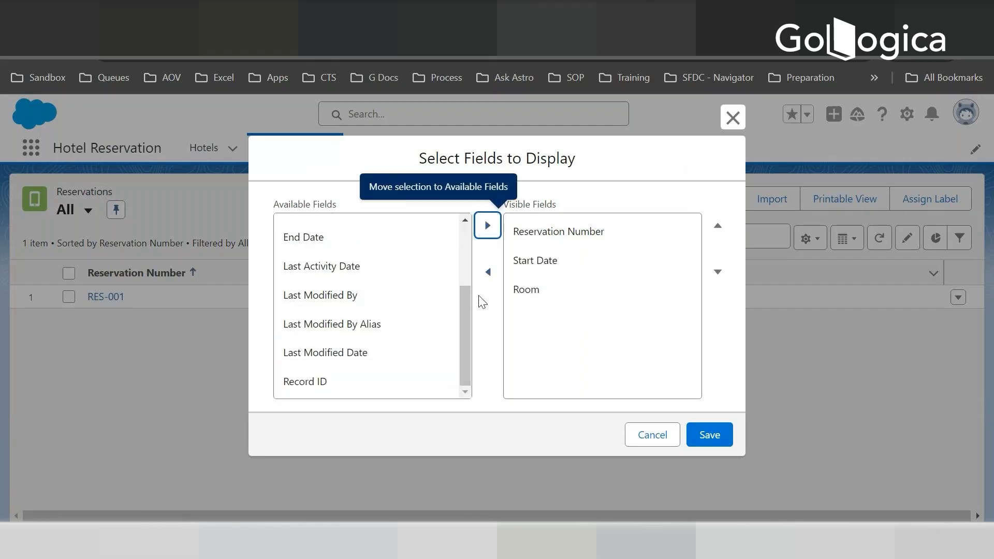
- Add End Date to the visible fields and move Room directly below Reservation Number
{"action": "left_click_drag", "start_coordinate": [467, 325], "coordinate": [460, 255]}
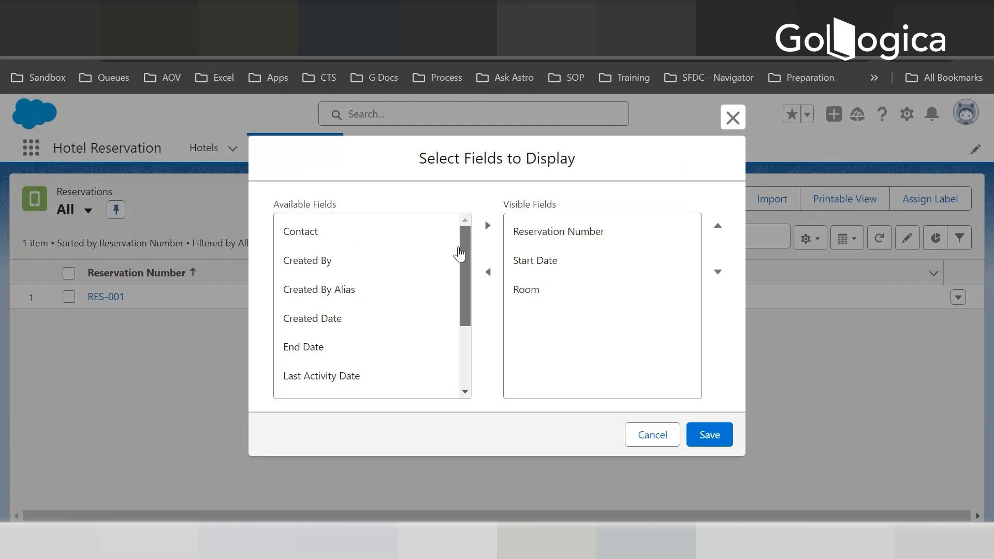
{"action": "left_click", "coordinate": [393, 347]}
{"action": "left_click", "coordinate": [487, 225]}
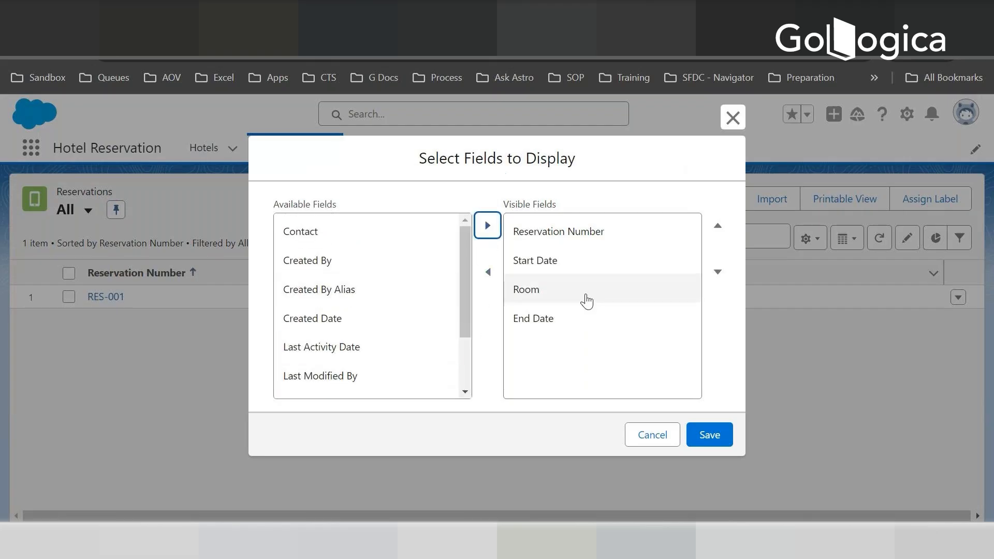
{"action": "left_click", "coordinate": [538, 292]}
{"action": "left_click", "coordinate": [712, 232]}
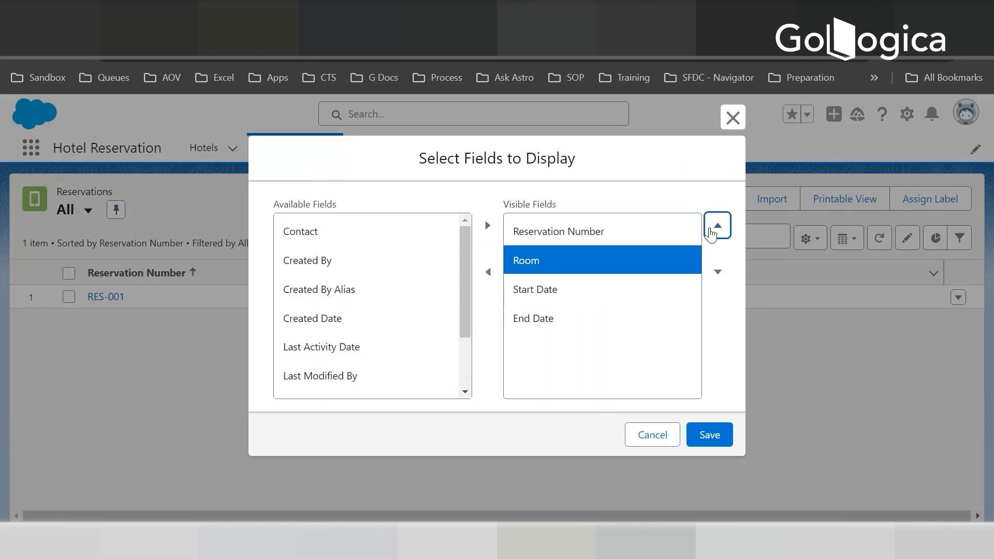
- Add Contact to the visible fields, place it directly below Reservation Number, and save the list view's field selection
{"action": "left_click_drag", "start_coordinate": [465, 249], "coordinate": [464, 248]}
{"action": "left_click", "coordinate": [343, 237]}
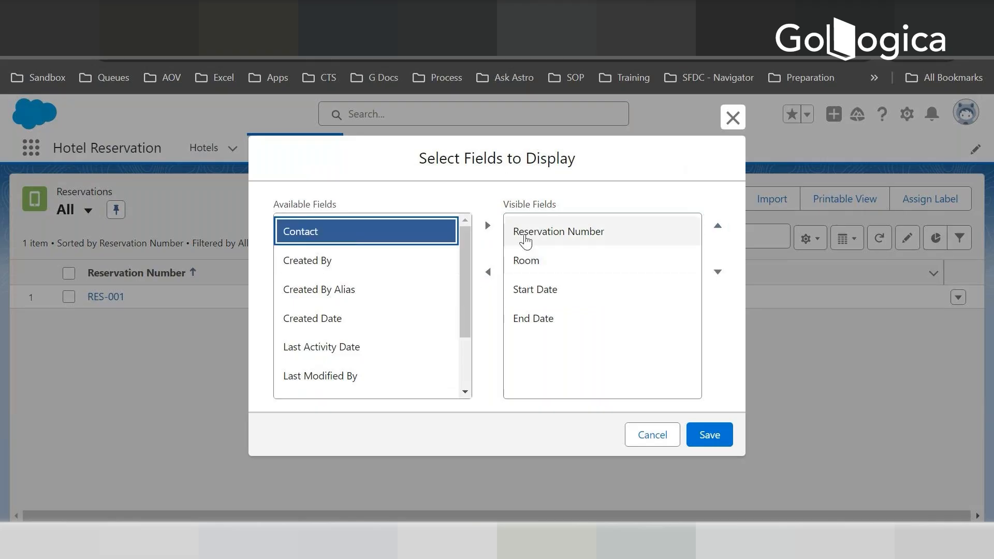
{"action": "left_click", "coordinate": [487, 225]}
{"action": "left_click", "coordinate": [537, 357]}
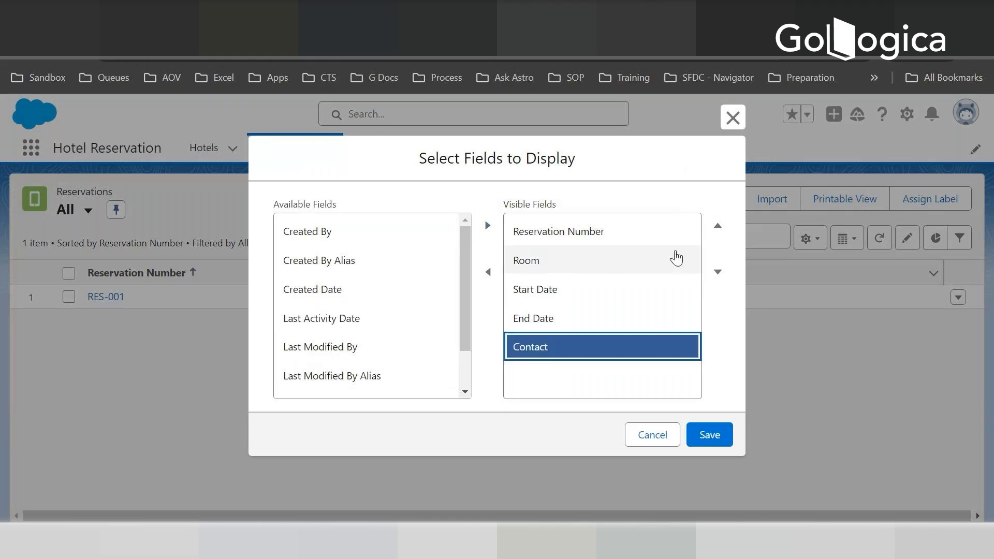
{"action": "double_click", "coordinate": [717, 226]}
{"action": "left_click", "coordinate": [716, 226]}
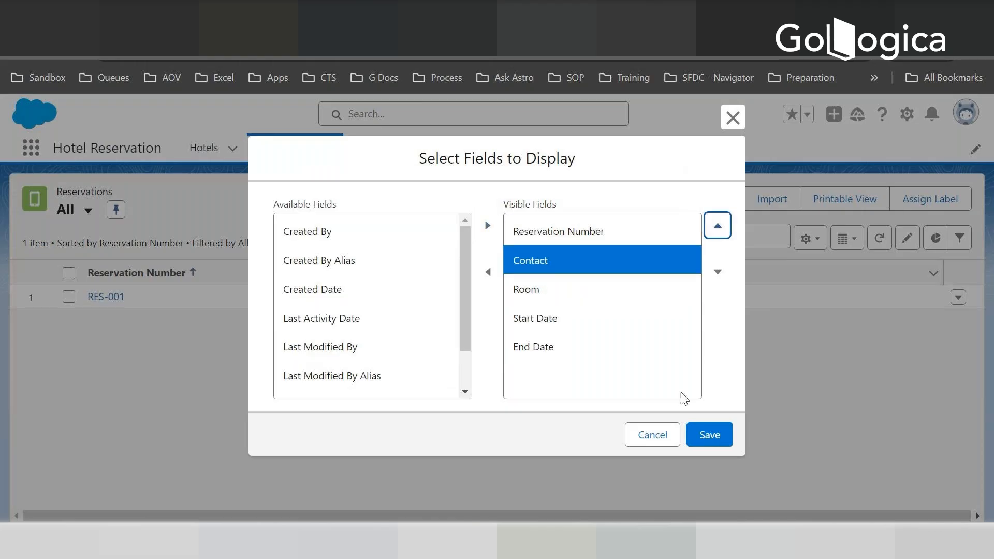
{"action": "left_click", "coordinate": [713, 434]}
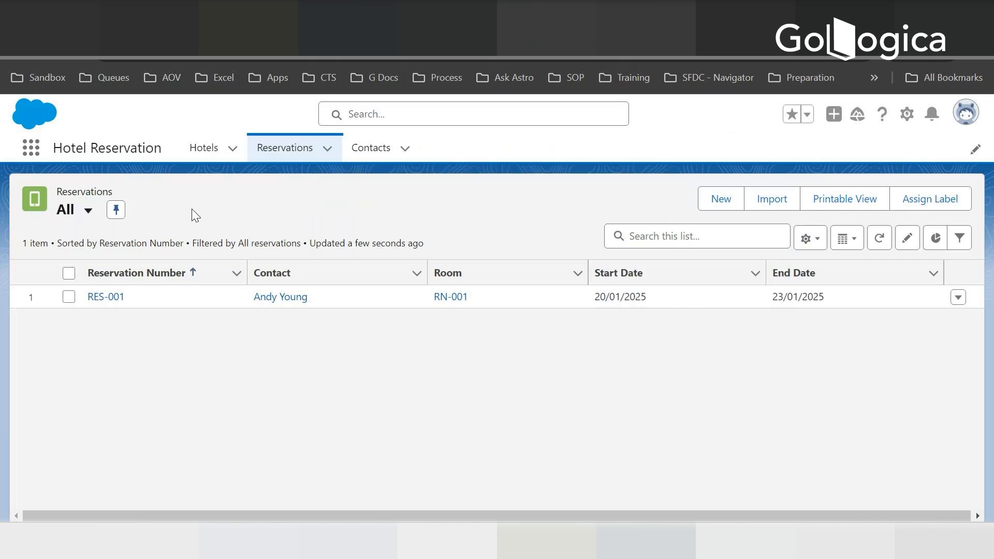
- Review the Hotels, Reservations and Contacts lists in the Hotel Reservation app and return to Hotels
{"action": "left_click", "coordinate": [207, 145]}
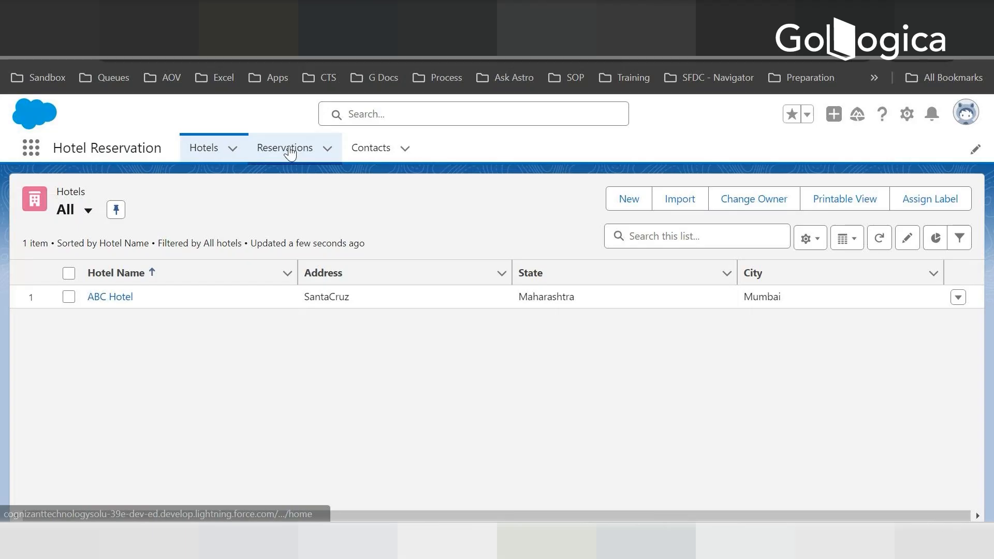
{"action": "left_click", "coordinate": [290, 150]}
{"action": "left_click", "coordinate": [375, 154]}
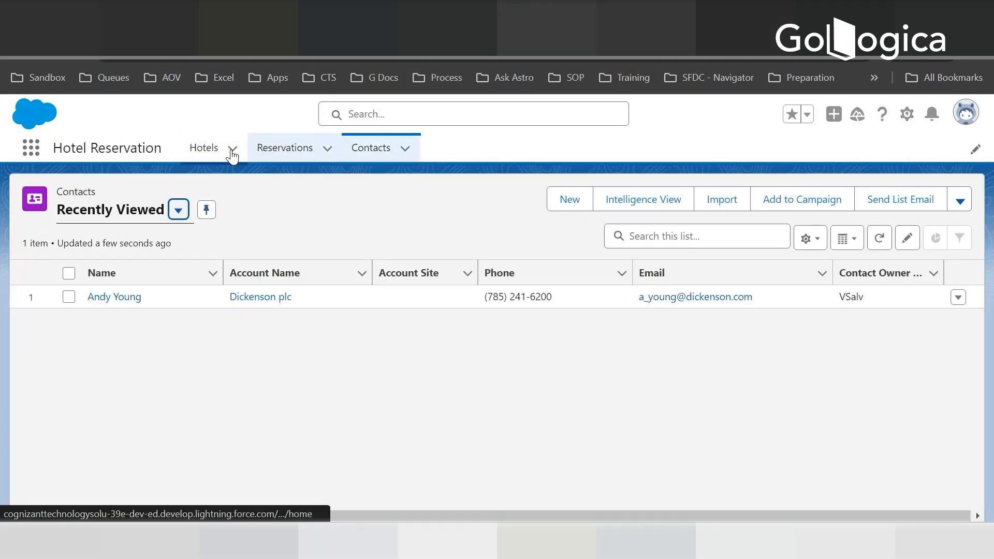
{"action": "left_click", "coordinate": [201, 149]}
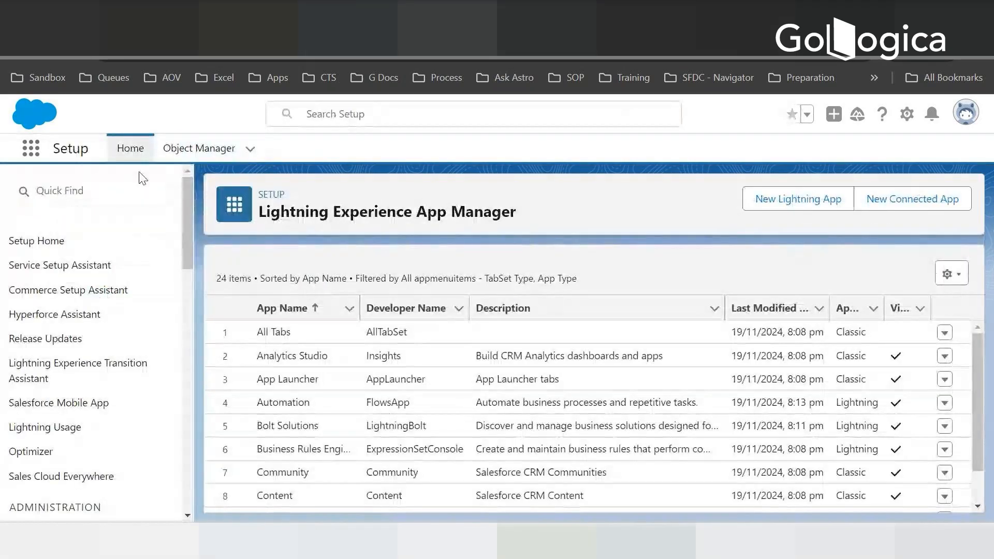
- Find the Hotel object in Object Manager and open its Hotel Layout page layout for editing
{"action": "left_click", "coordinate": [199, 148]}
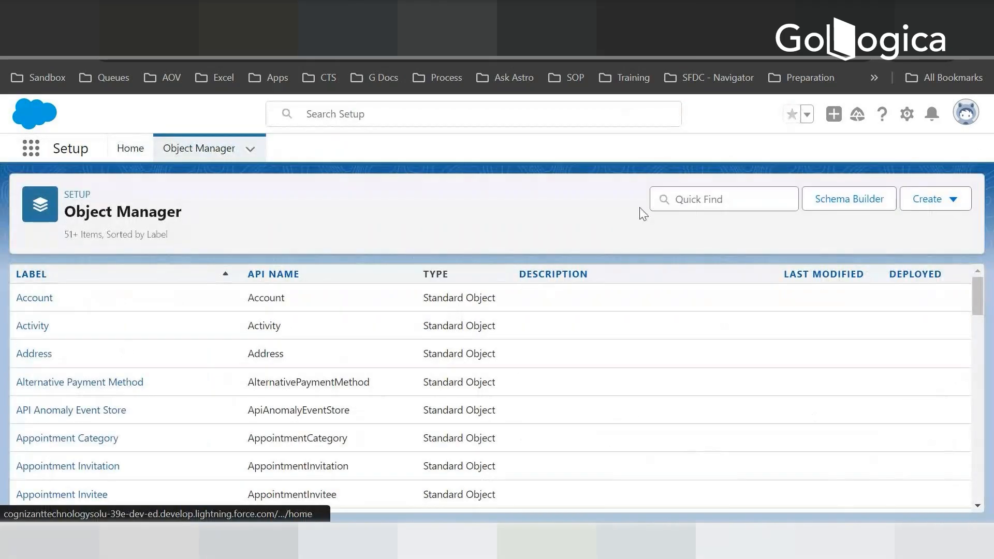
{"action": "left_click", "coordinate": [693, 196]}
{"action": "type", "text": "Hotel"}
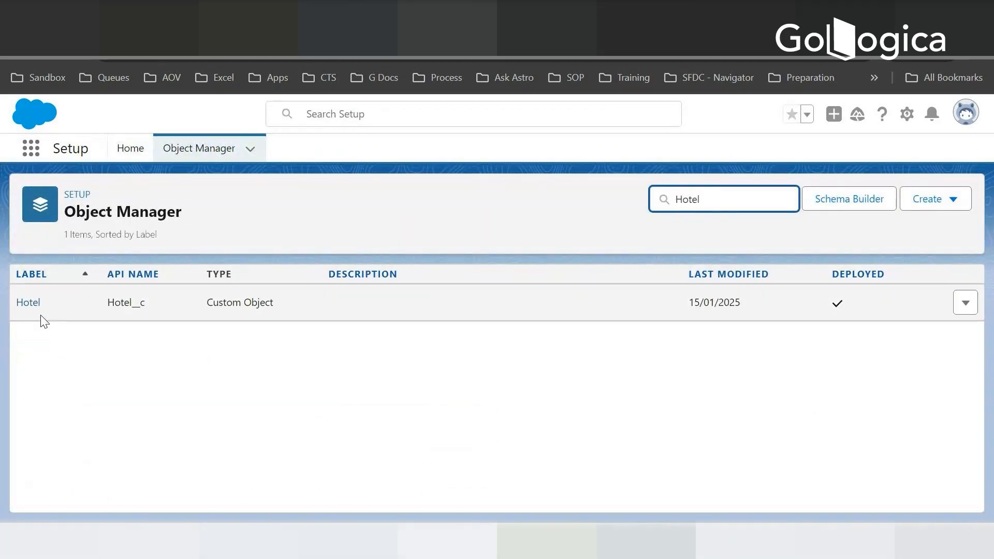
{"action": "left_click", "coordinate": [28, 304]}
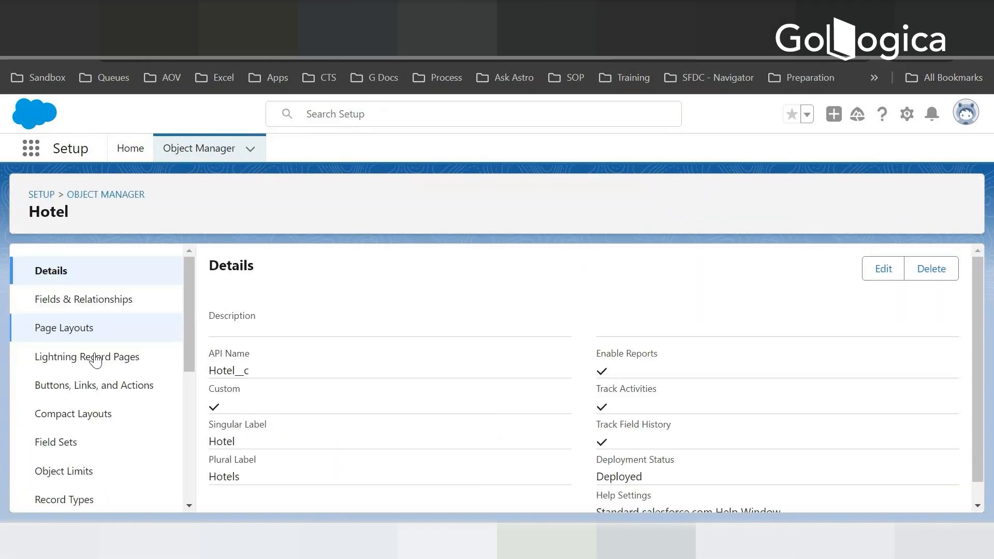
{"action": "left_click", "coordinate": [70, 332]}
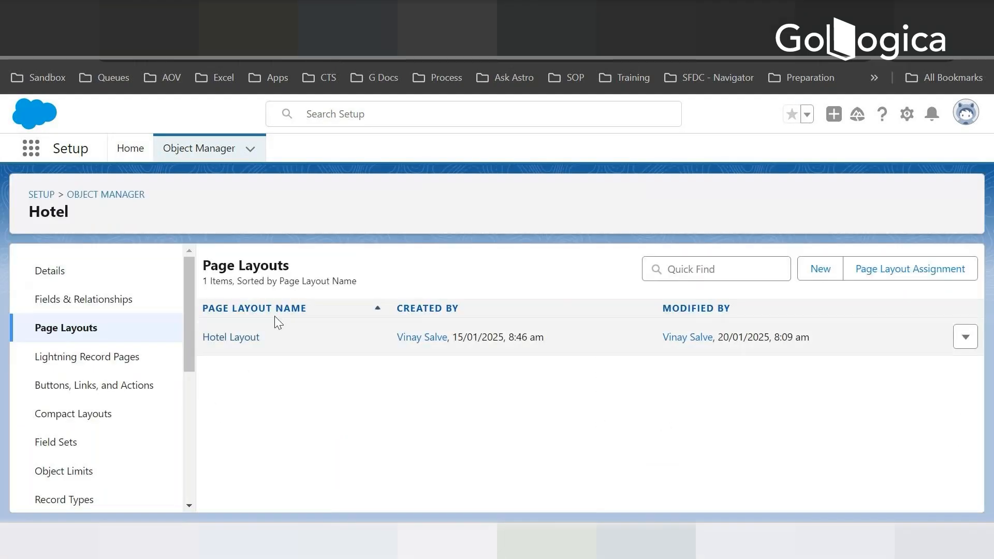
{"action": "left_click", "coordinate": [231, 338]}
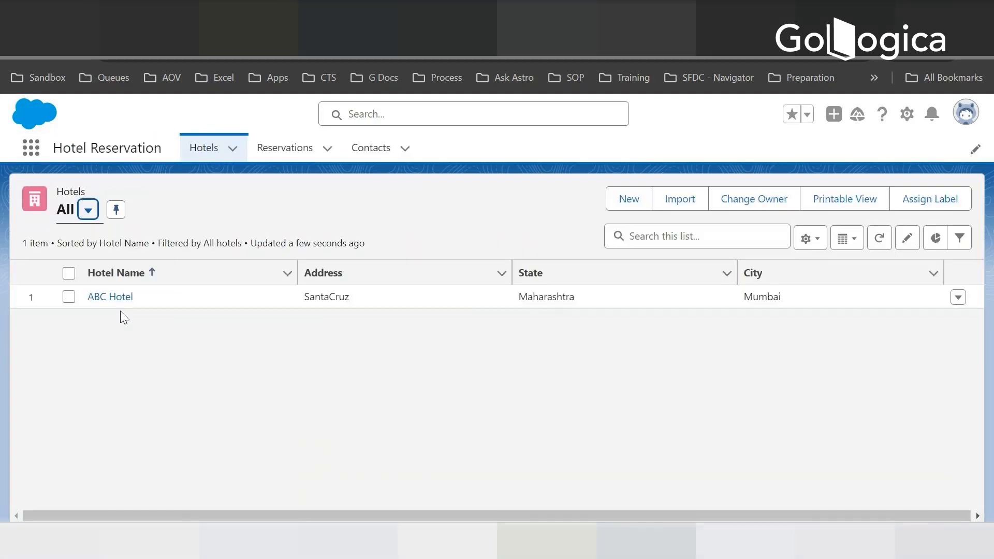
- Check the ABC Hotel record, and try to reposition the Address field within the Hotel layout's Information section
{"action": "left_click", "coordinate": [111, 294]}
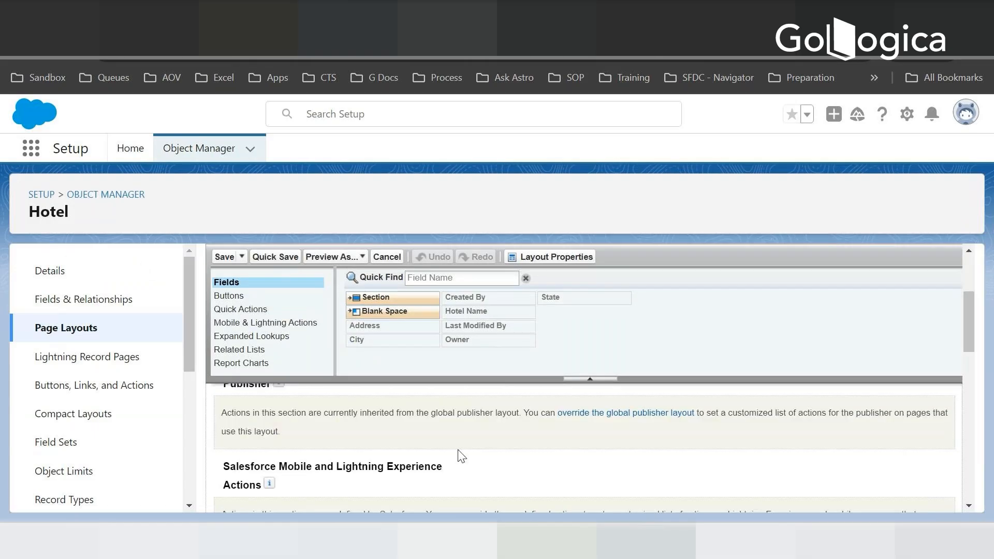
{"action": "scroll", "coordinate": [461, 456], "scroll_direction": "down", "scroll_amount": 5}
{"action": "mouse_move", "coordinate": [970, 372]}
{"action": "left_mouse_down"}
{"action": "mouse_move", "coordinate": [971, 394]}
{"action": "mouse_move", "coordinate": [966, 378]}
{"action": "left_mouse_up"}
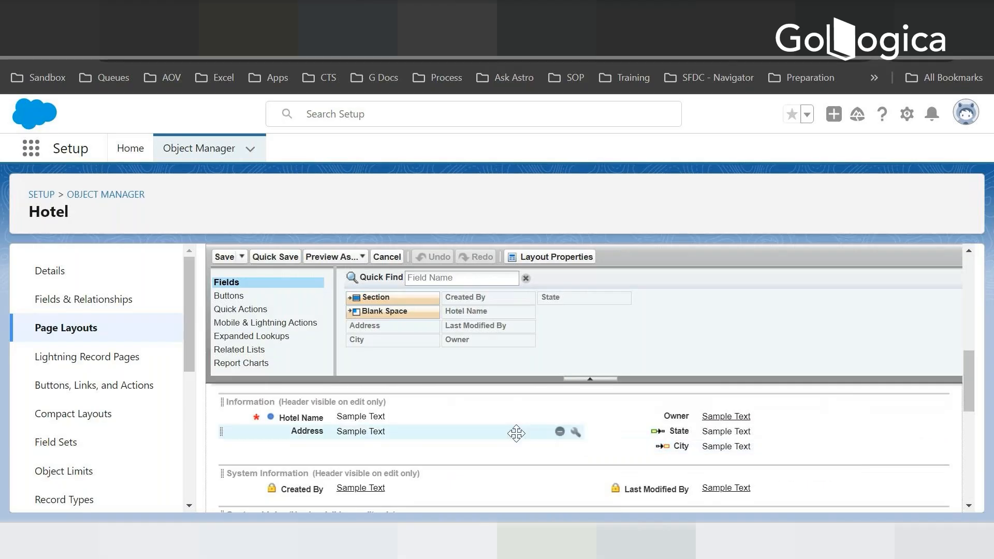
{"action": "mouse_move", "coordinate": [347, 430]}
{"action": "left_mouse_down"}
{"action": "mouse_move", "coordinate": [675, 460]}
{"action": "mouse_move", "coordinate": [350, 442]}
{"action": "mouse_move", "coordinate": [364, 425]}
{"action": "left_mouse_up"}
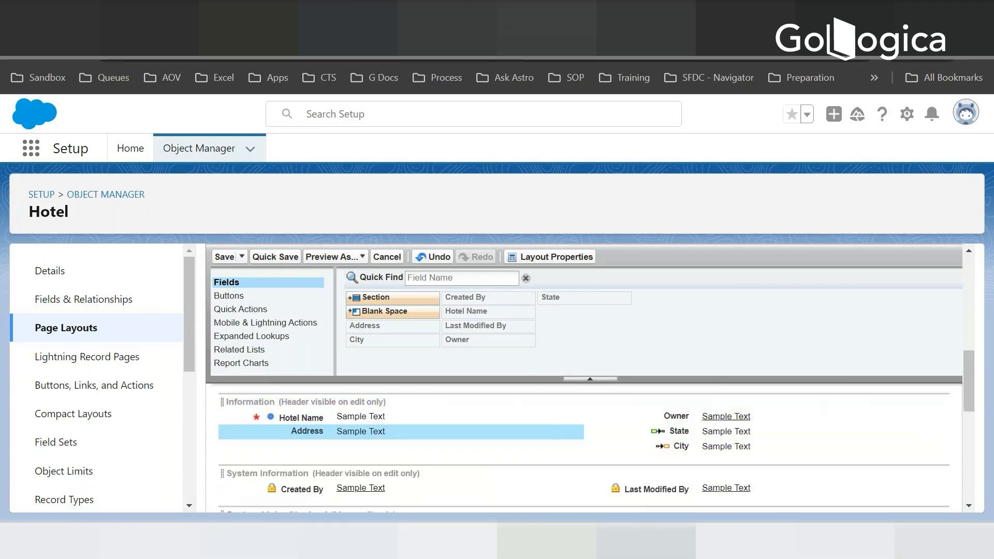
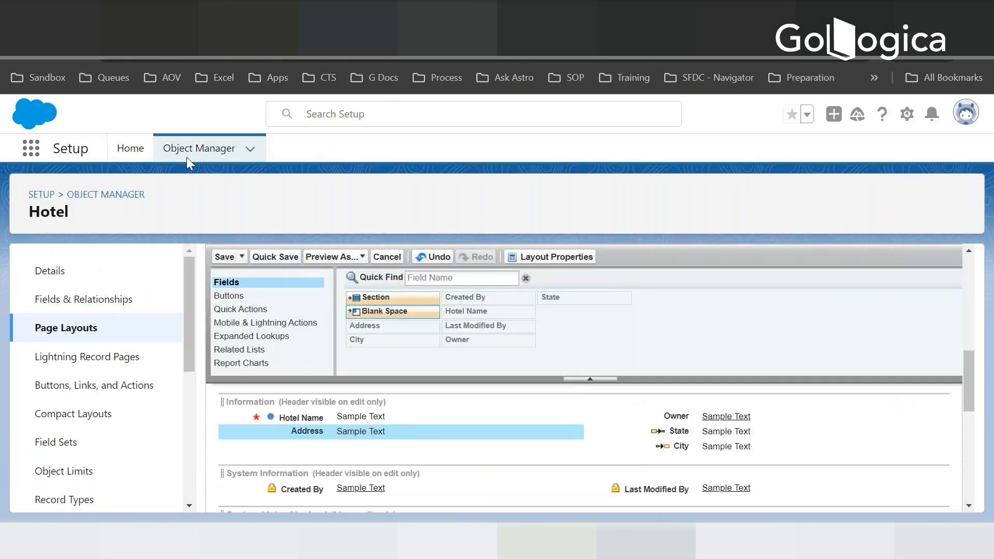
- Start a new custom object from Object Manager with the label Invoice and plural label Invoices
{"action": "left_click", "coordinate": [191, 148]}
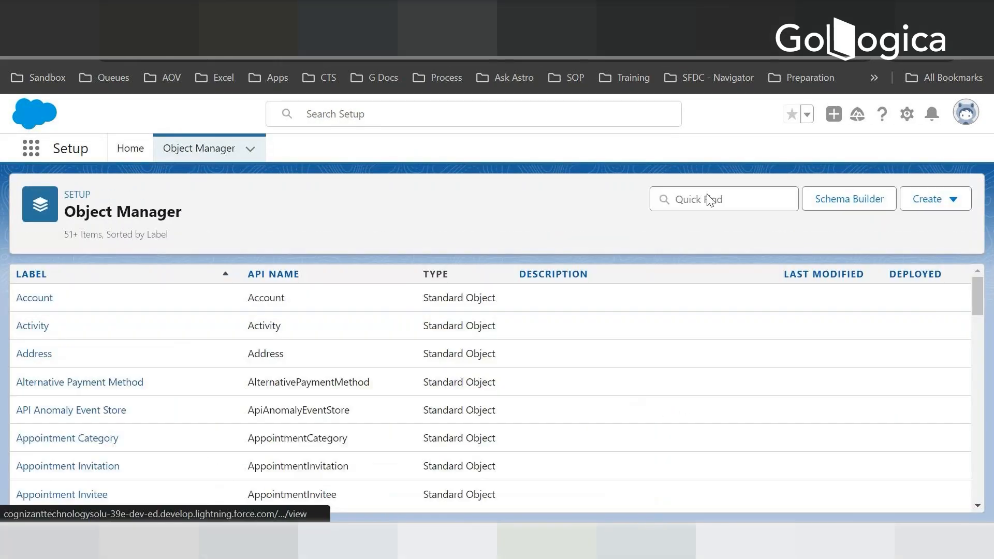
{"action": "left_click", "coordinate": [953, 203]}
{"action": "left_click", "coordinate": [847, 247]}
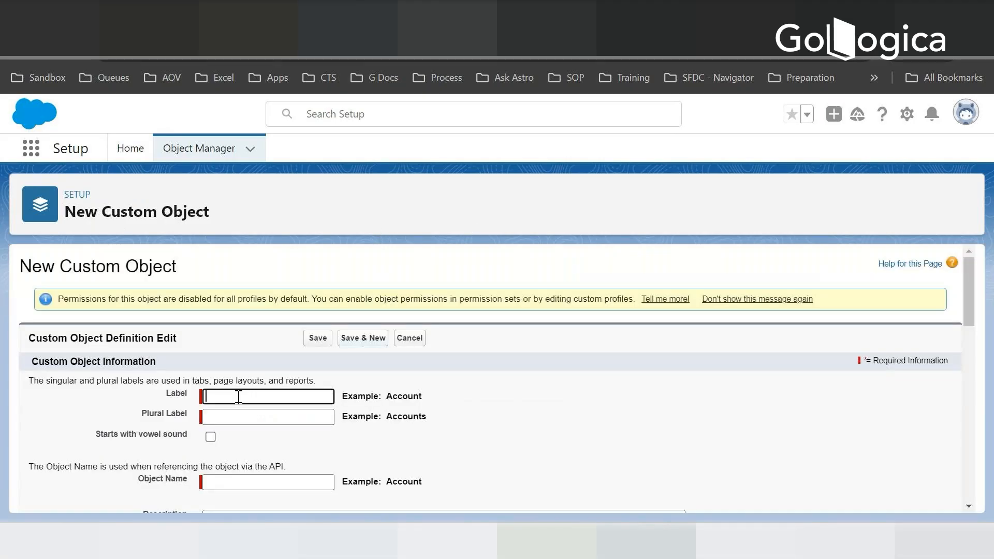
{"action": "type", "text": "Invoice"}
{"action": "key", "text": "Tab"}
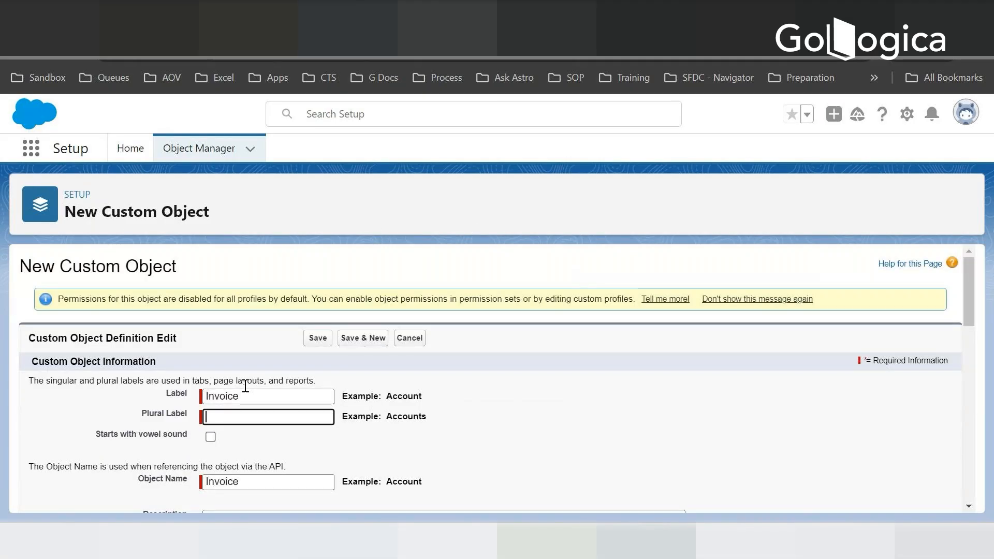
{"action": "key", "text": "shift+Tab"}
{"action": "key", "text": "Tab"}
{"action": "type", "text": "Invoices"}
- Set the Invoice object's record name to Invoice Number
{"action": "scroll", "coordinate": [501, 418], "scroll_direction": "down", "scroll_amount": 3}
{"action": "scroll", "coordinate": [668, 386], "scroll_direction": "down", "scroll_amount": 3}
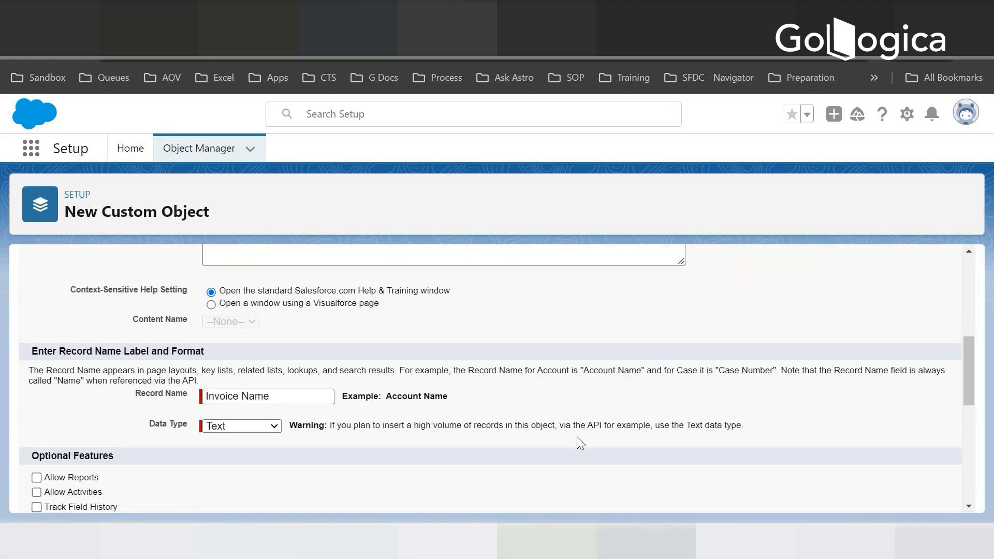
{"action": "scroll", "coordinate": [971, 353], "scroll_direction": "down", "scroll_amount": 3}
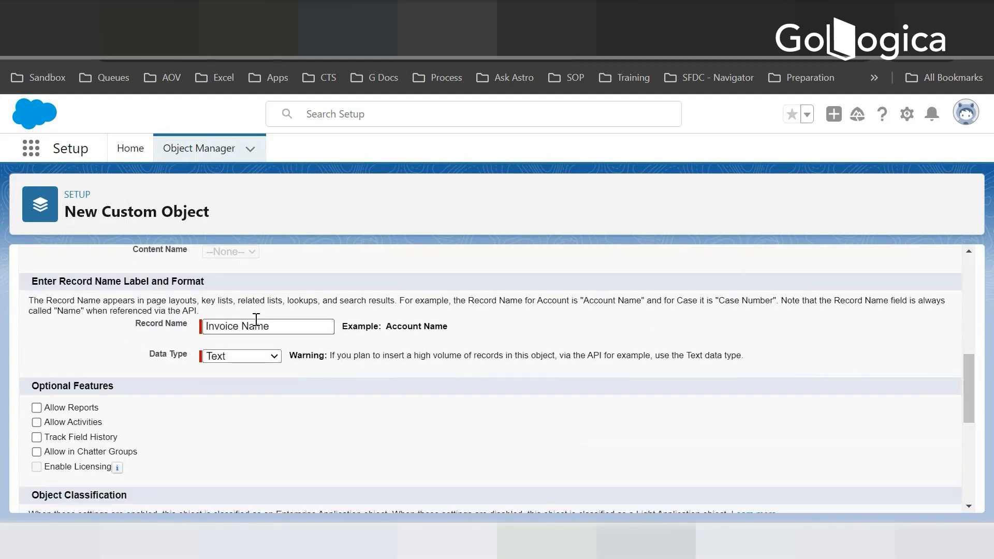
{"action": "left_click", "coordinate": [282, 326]}
{"action": "key", "text": "BackSpace"}
{"action": "key", "text": "BackSpace"}
{"action": "key", "text": "BackSpace"}
{"action": "key", "text": "BackSpace"}
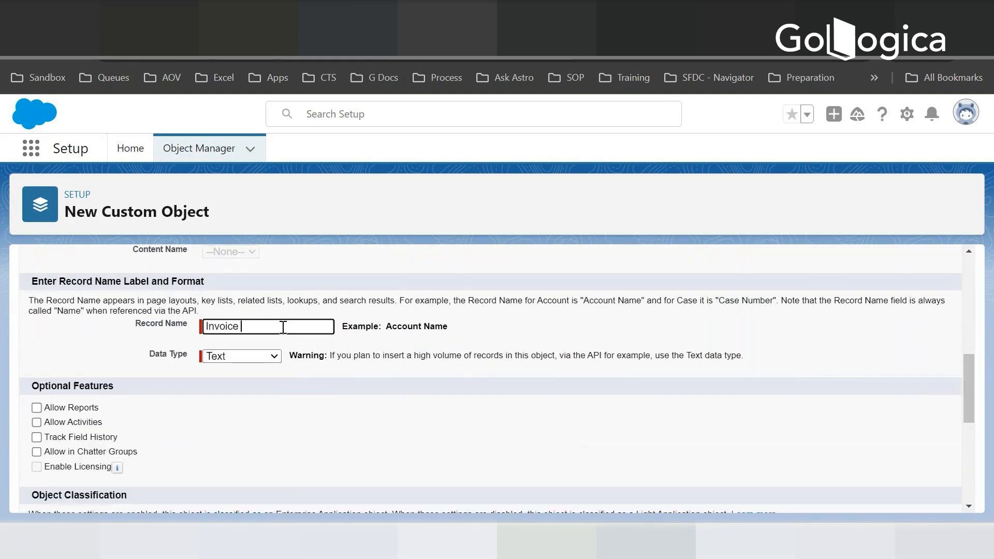
{"action": "type", "text": "Number"}
{"action": "key", "text": "Tab"}
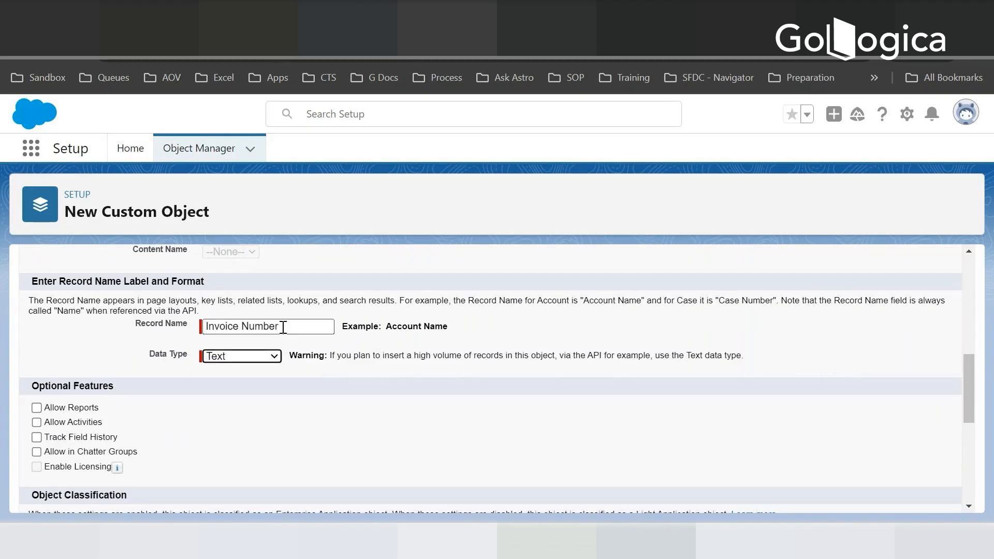
- Make the Invoice record name an Auto Number with display format Inv No. {000} and starting number 1
{"action": "left_click", "coordinate": [241, 356]}
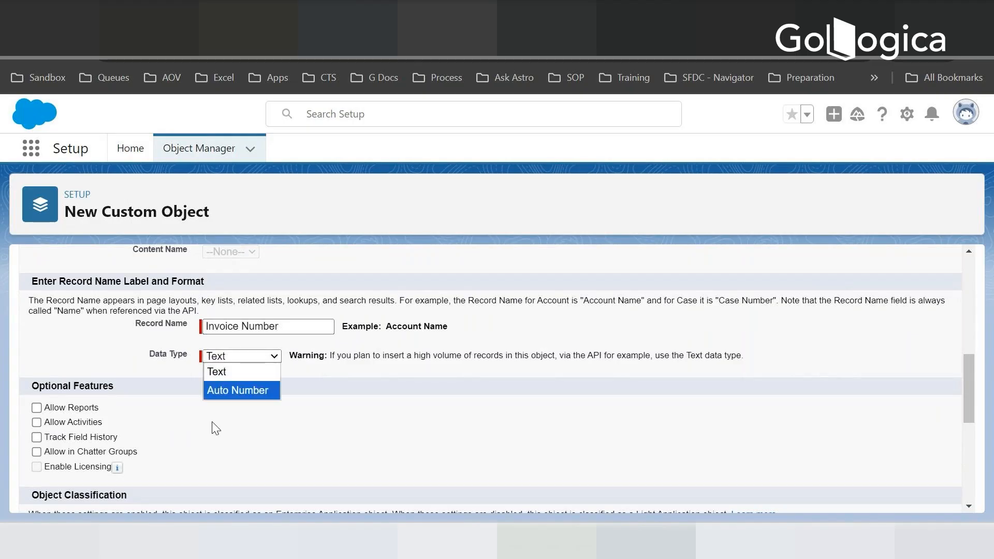
{"action": "left_click", "coordinate": [231, 393]}
{"action": "left_click", "coordinate": [262, 373]}
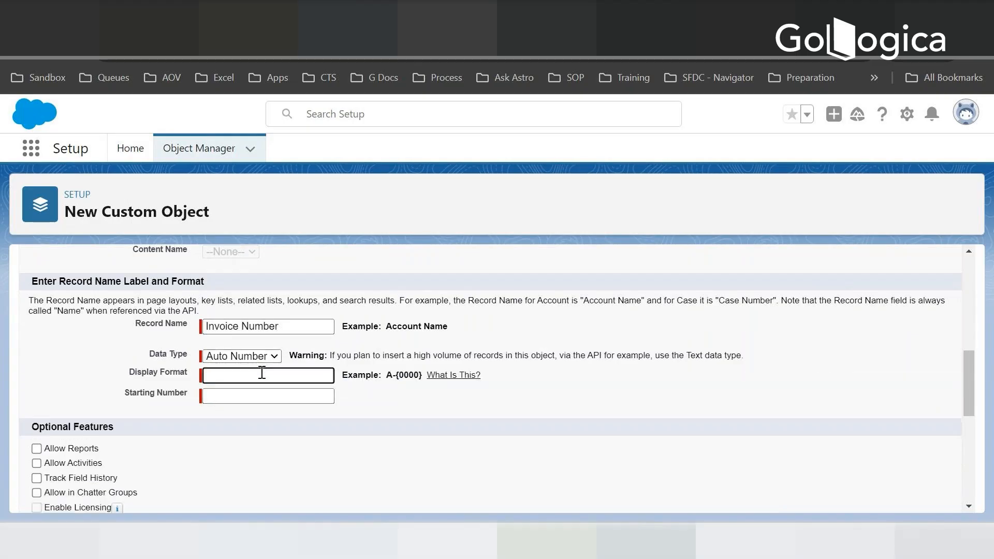
{"action": "type", "text": "Inv N"}
{"action": "type", "text": "o."}
{"action": "type", "text": " {000"}
{"action": "type", "text": "0"}
{"action": "left_click", "coordinate": [243, 394]}
{"action": "type", "text": "1"}
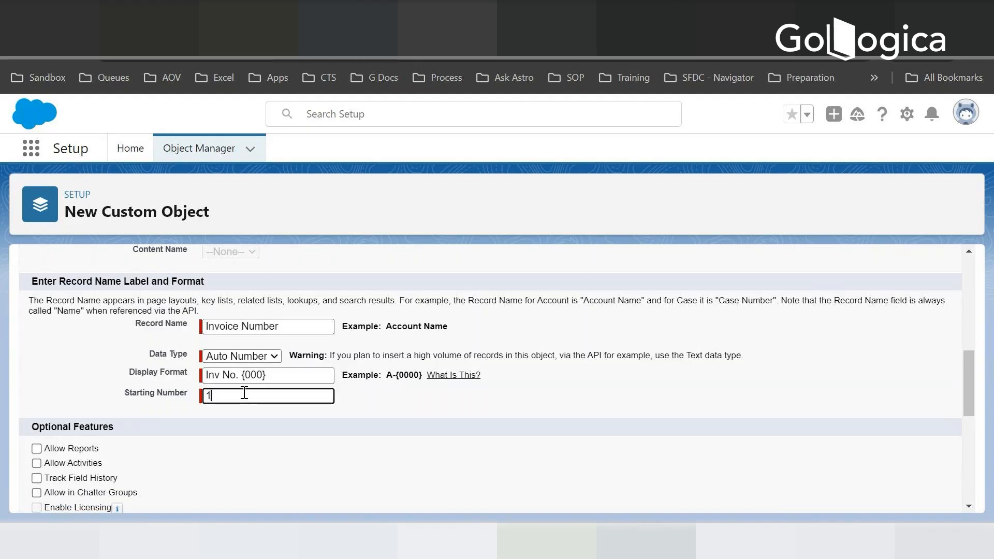
- Enable Allow Reports, Allow Activities, Track Field History and Allow in Chatter Groups for the Invoice object
{"action": "scroll", "coordinate": [242, 399], "scroll_direction": "down", "scroll_amount": 2}
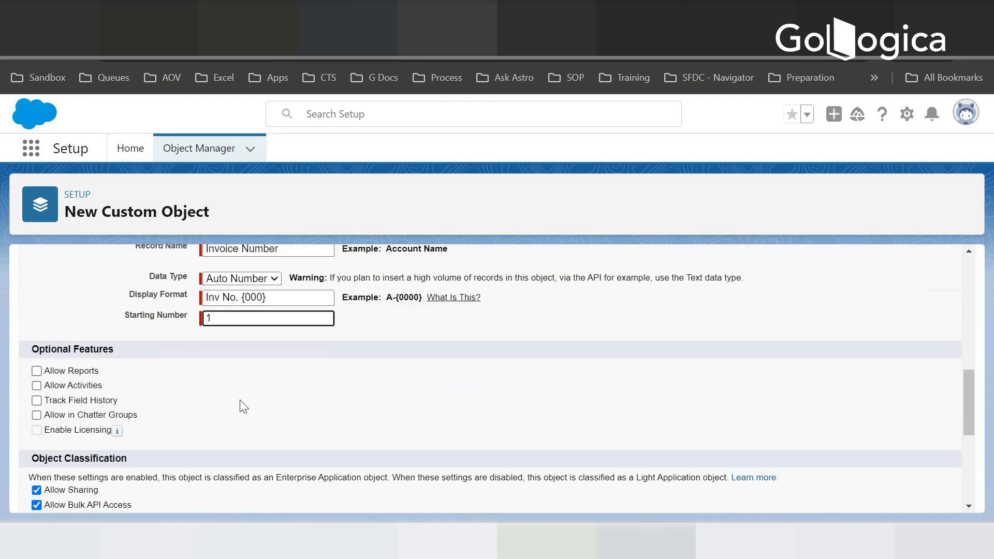
{"action": "left_click", "coordinate": [37, 371]}
{"action": "left_click", "coordinate": [36, 386]}
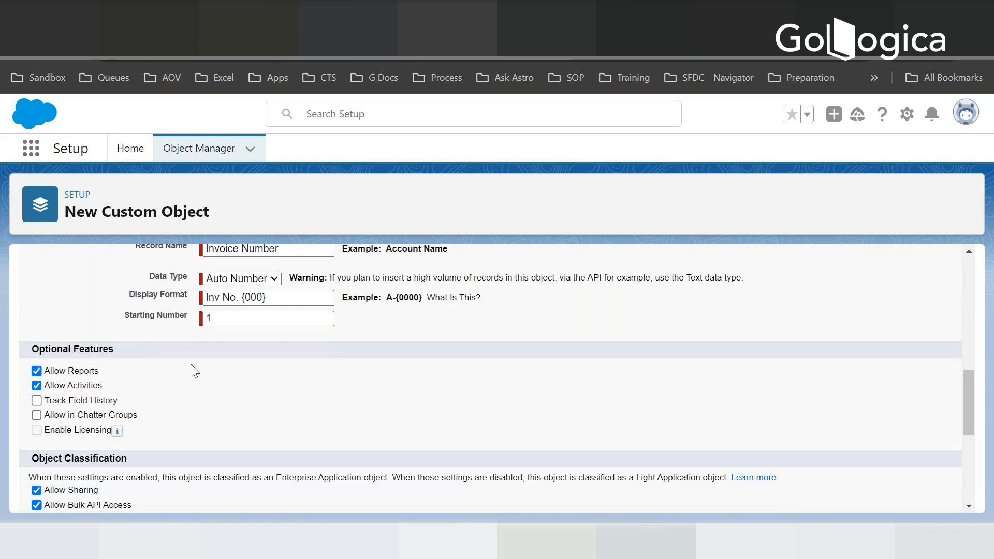
{"action": "scroll", "coordinate": [223, 375], "scroll_direction": "up", "scroll_amount": 1}
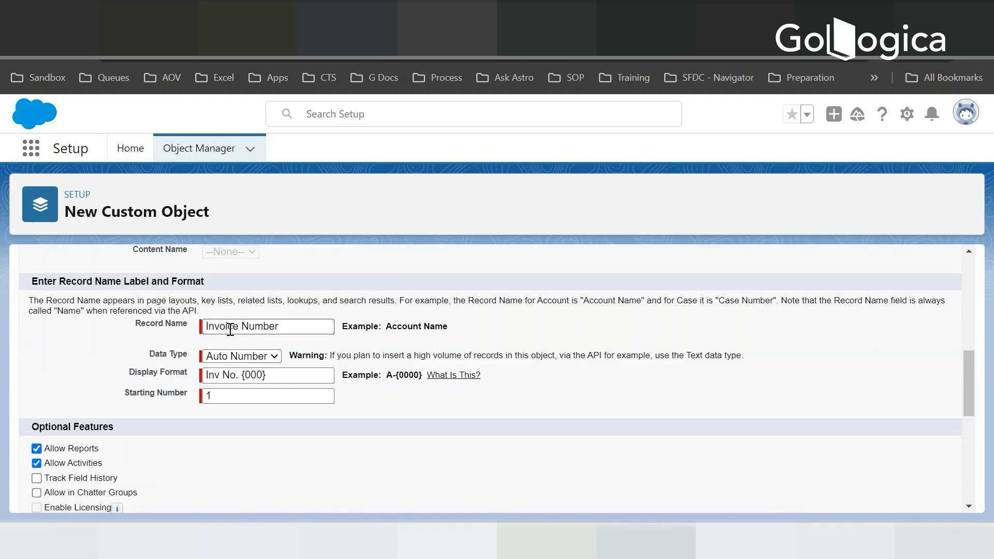
{"action": "left_click", "coordinate": [211, 397]}
{"action": "scroll", "coordinate": [57, 409], "scroll_direction": "down", "scroll_amount": 2}
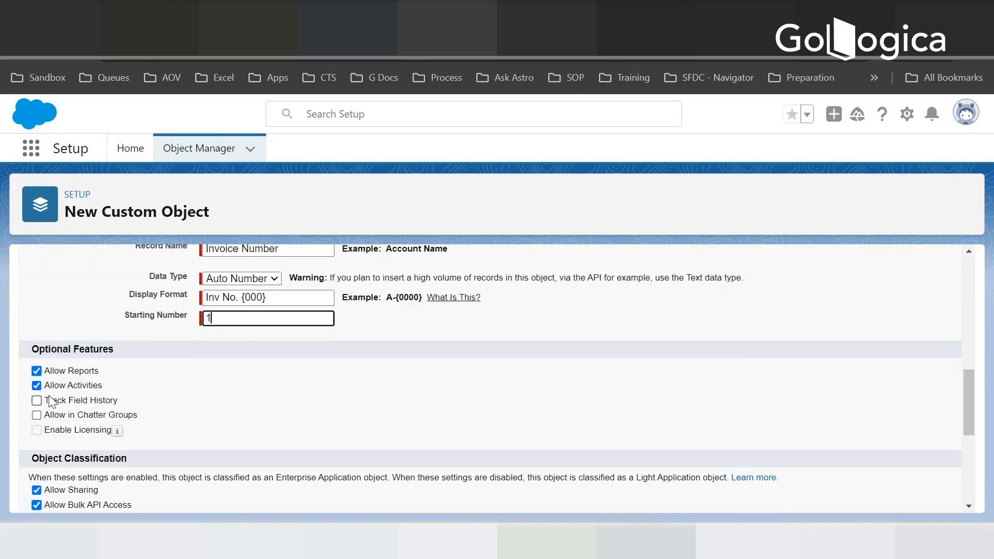
{"action": "left_click", "coordinate": [36, 400]}
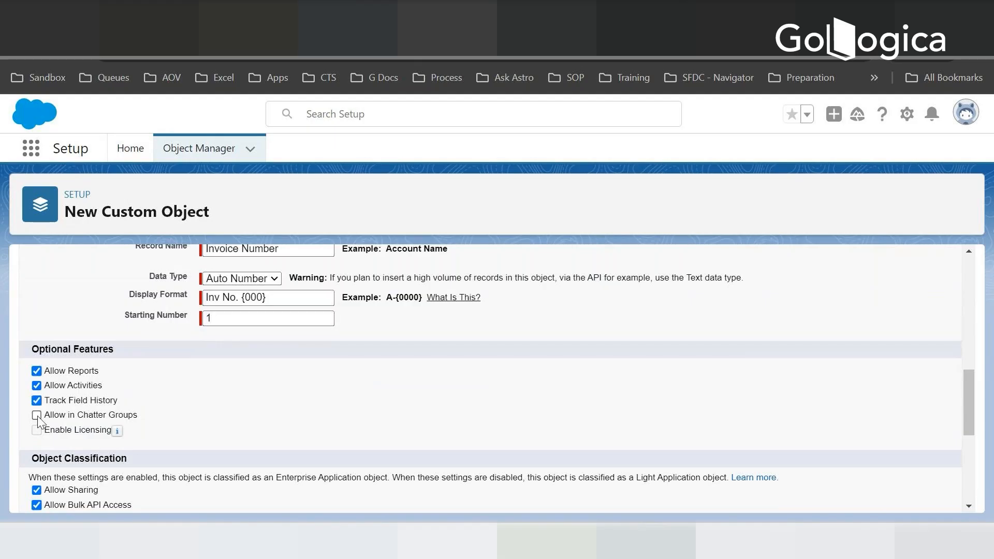
{"action": "left_click", "coordinate": [36, 414]}
- Allow search for the Invoice object, then save it and start another new custom object
{"action": "scroll", "coordinate": [52, 429], "scroll_direction": "down", "scroll_amount": 4}
{"action": "left_click", "coordinate": [36, 422]}
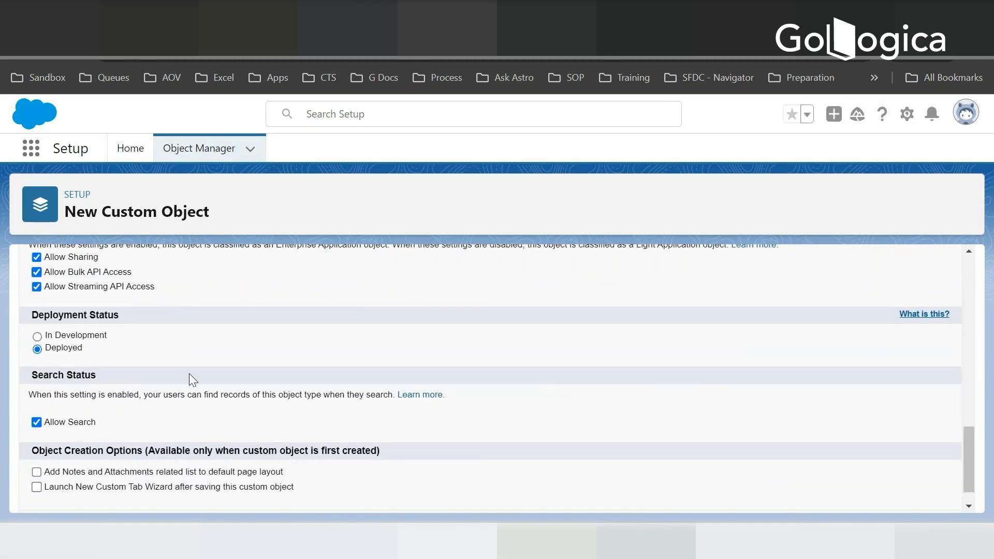
{"action": "scroll", "coordinate": [191, 374], "scroll_direction": "down", "scroll_amount": 1}
{"action": "left_click", "coordinate": [363, 494]}
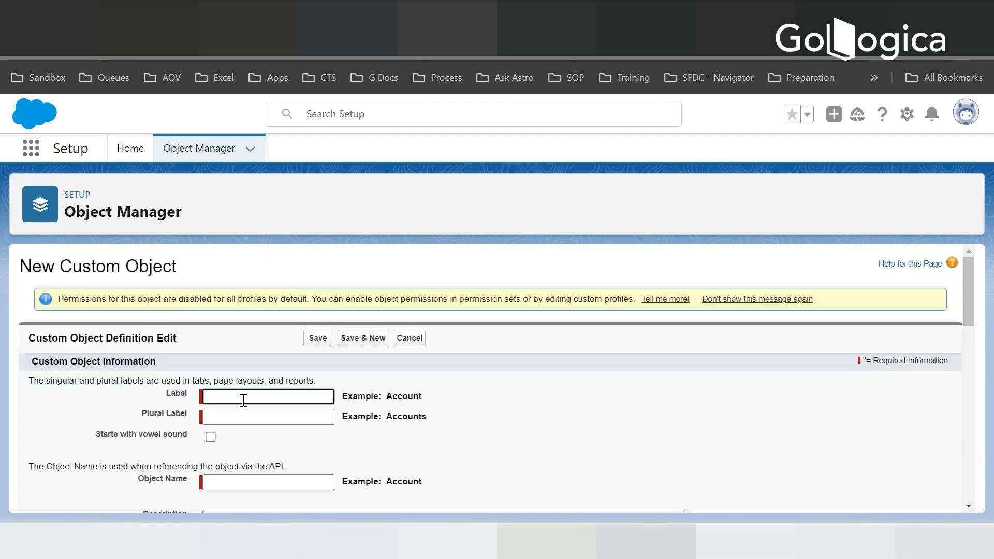
- Label the new custom object Invoice Line Item with the plural label Invoice Line Items
{"action": "type", "text": "Invoice Line Item"}
{"action": "key", "text": "Tab"}
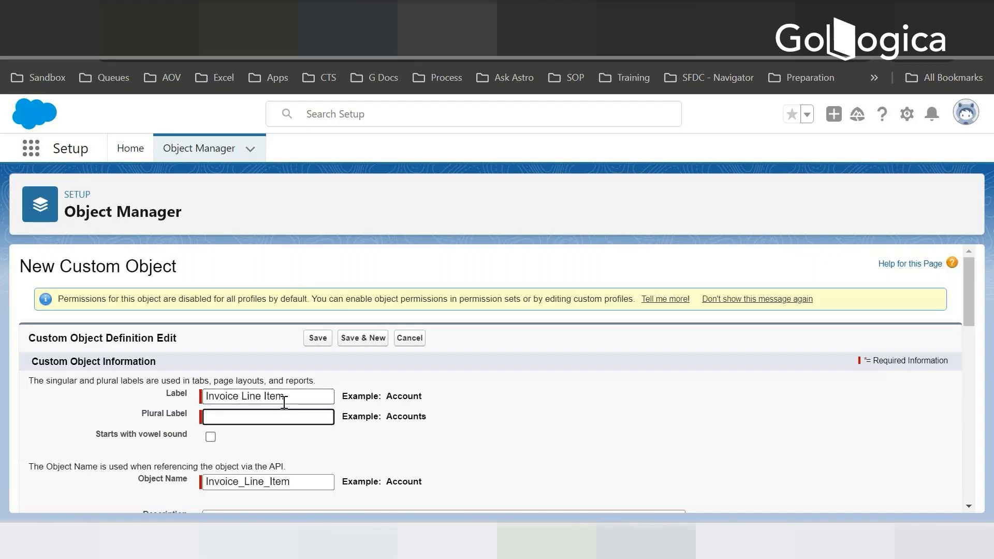
{"action": "key", "text": "shift+Tab"}
{"action": "key", "text": "ctrl+c"}
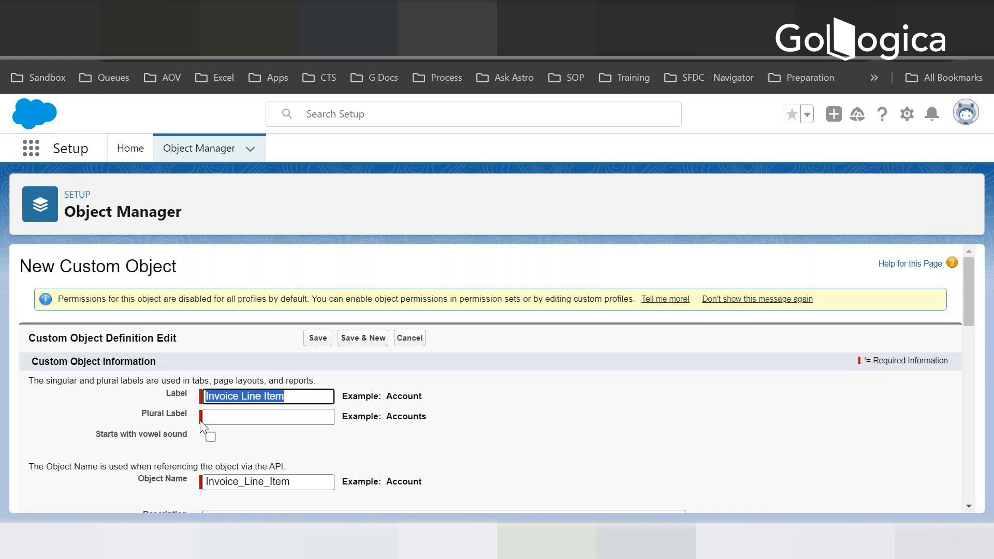
{"action": "left_click", "coordinate": [208, 416]}
{"action": "key", "text": "ctrl+v"}
{"action": "type", "text": "s"}
- Set the Invoice Line Item object's record name to Invoice Line Item Number
{"action": "scroll", "coordinate": [371, 414], "scroll_direction": "down", "scroll_amount": 5}
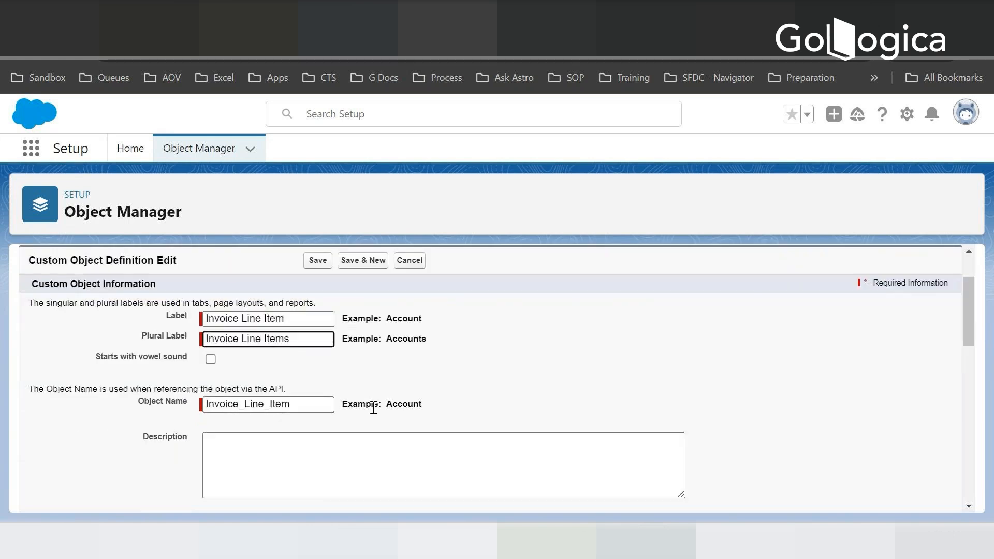
{"action": "scroll", "coordinate": [278, 402], "scroll_direction": "down", "scroll_amount": 3}
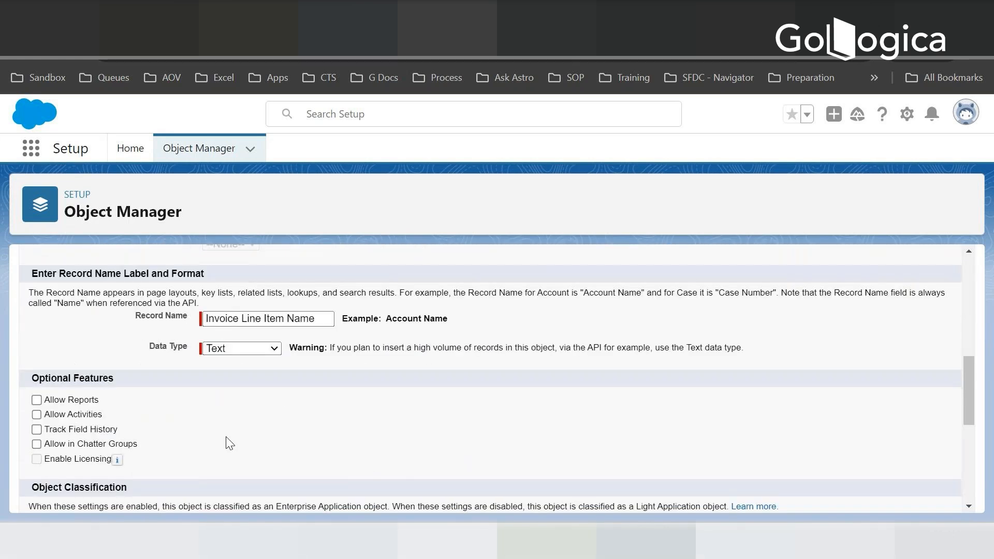
{"action": "left_click", "coordinate": [317, 318]}
{"action": "key", "text": "BackSpace"}
{"action": "key", "text": "BackSpace"}
{"action": "key", "text": "BackSpace"}
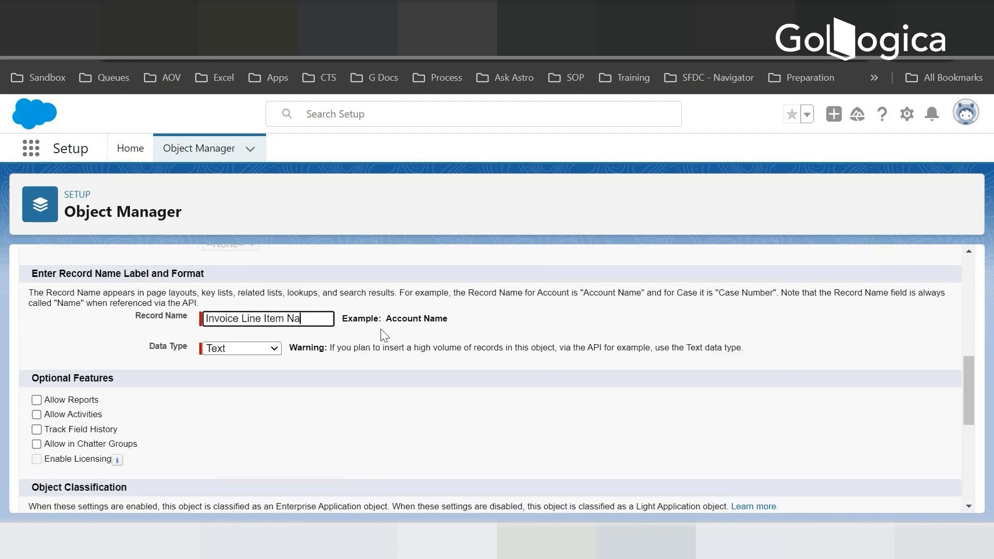
{"action": "type", "text": "umber"}
- Make the Invoice Line Item record name an Auto Number with display format ILT No. {000} and starting number 1
{"action": "left_click", "coordinate": [242, 352]}
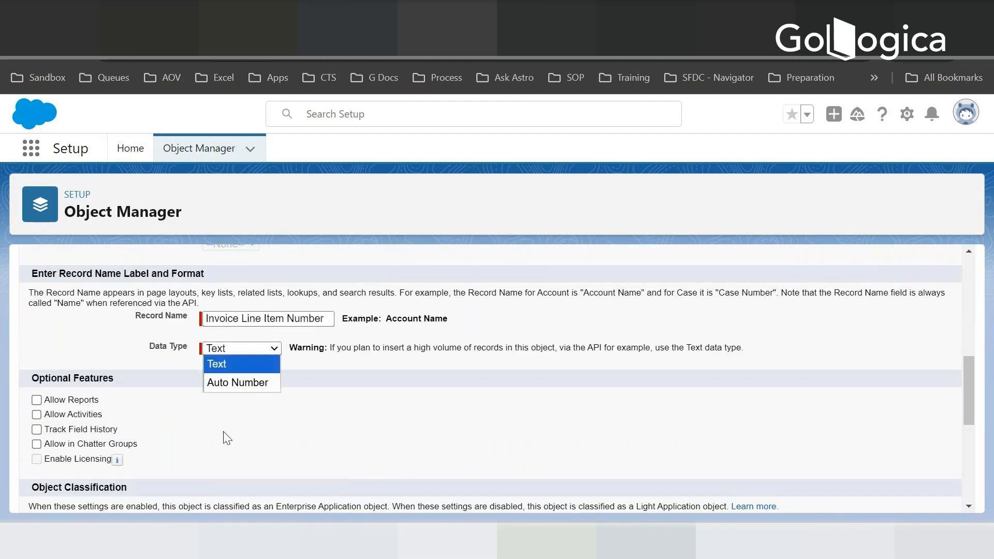
{"action": "left_click", "coordinate": [231, 381]}
{"action": "left_click", "coordinate": [231, 368]}
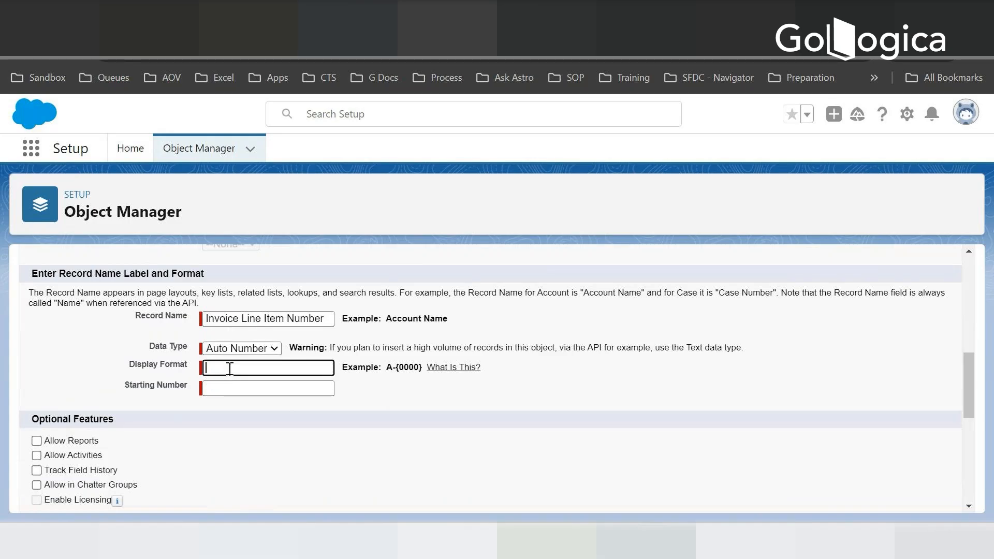
{"action": "type", "text": "ILT No. {000}"}
{"action": "left_click", "coordinate": [231, 387]}
{"action": "type", "text": "1"}
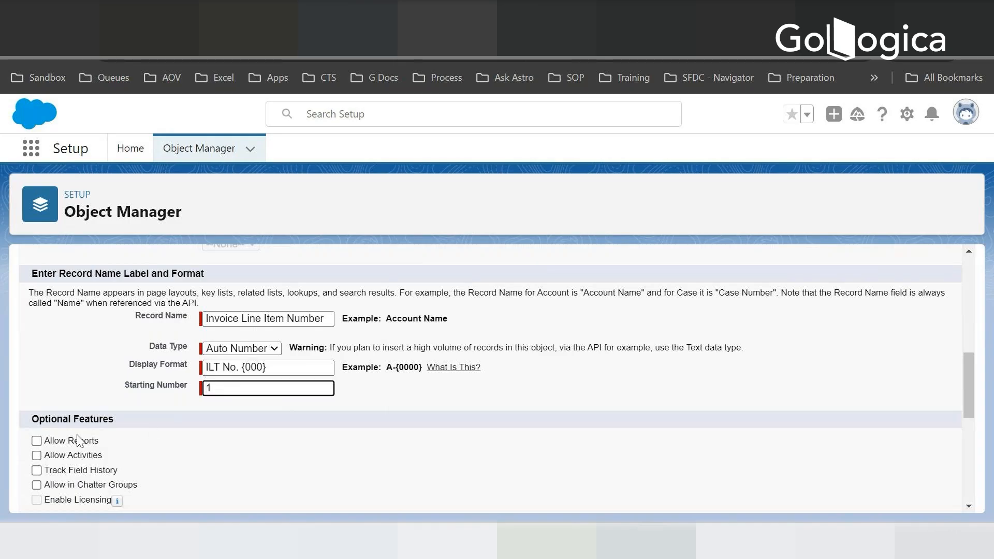
- Enable Allow Reports, Allow Activities, Track Field History and Allow in Chatter Groups for the Invoice Line Item object
{"action": "left_click", "coordinate": [36, 441]}
{"action": "left_click", "coordinate": [36, 455]}
{"action": "left_click", "coordinate": [36, 470]}
{"action": "left_click", "coordinate": [37, 485]}
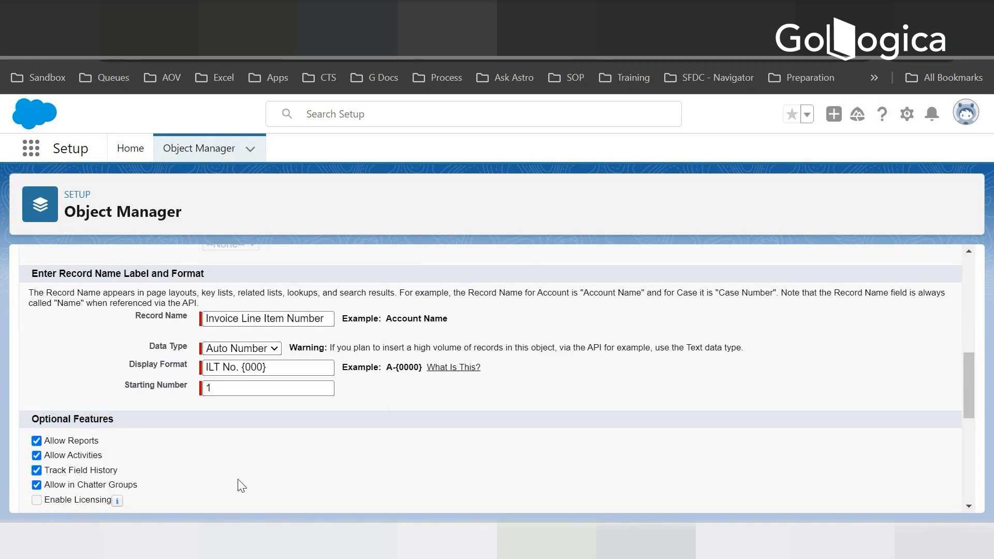
- Allow search for the Invoice Line Item object and save it
{"action": "scroll", "coordinate": [377, 435], "scroll_direction": "down", "scroll_amount": 2}
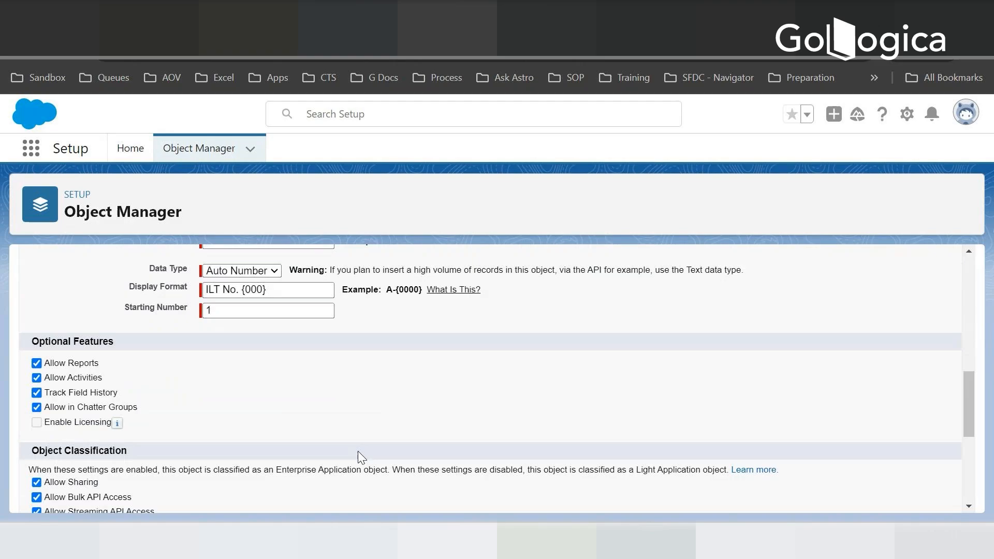
{"action": "scroll", "coordinate": [358, 451], "scroll_direction": "down", "scroll_amount": 5}
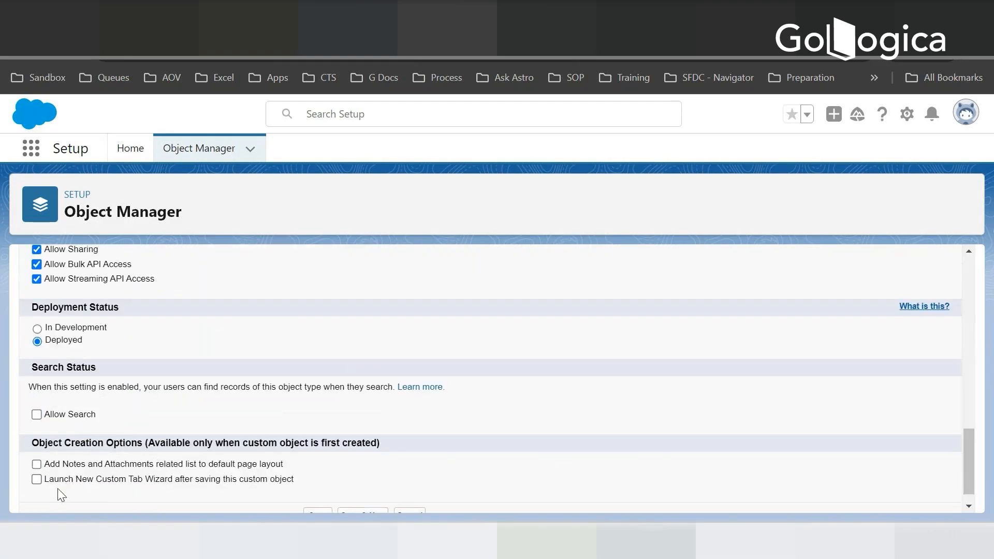
{"action": "left_click", "coordinate": [36, 414]}
{"action": "scroll", "coordinate": [207, 456], "scroll_direction": "down", "scroll_amount": 1}
{"action": "left_click", "coordinate": [320, 497]}
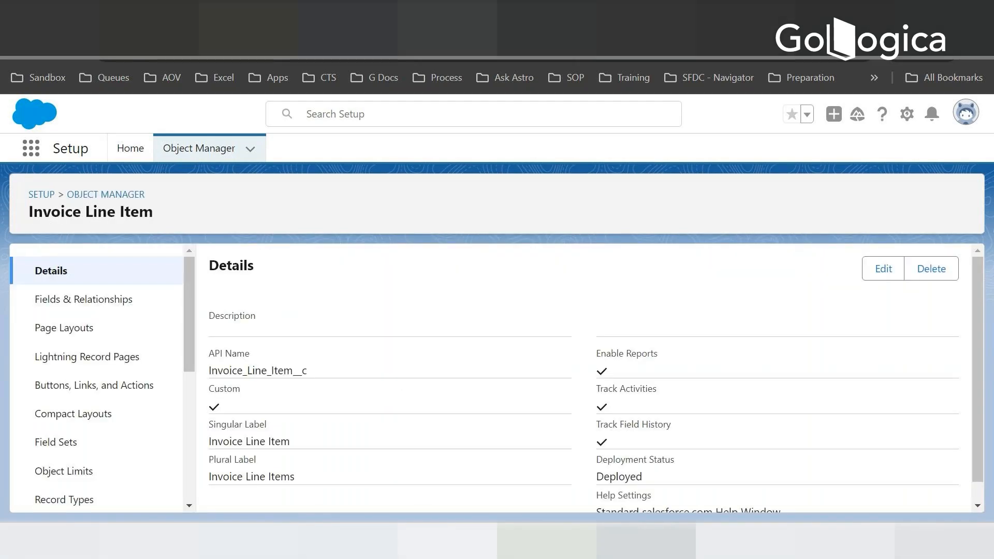
- Review the planned Invoice and Invoice Line Item fields in the Notepad notes, then return to the ABC Hotel record in Salesforce
{"action": "key", "text": "alt+Tab"}
{"action": "scroll", "coordinate": [675, 360], "scroll_direction": "down", "scroll_amount": 5}
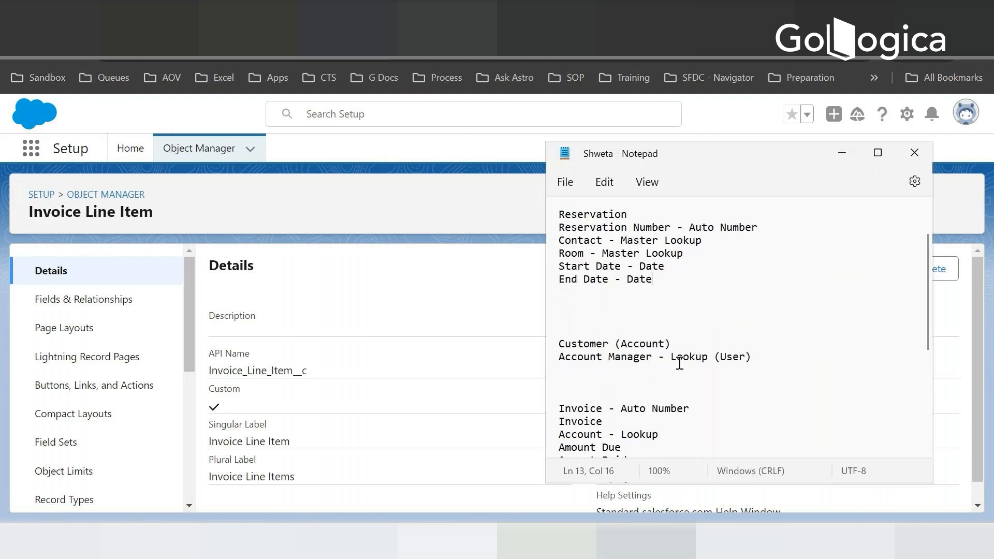
{"action": "scroll", "coordinate": [673, 363], "scroll_direction": "down", "scroll_amount": 2}
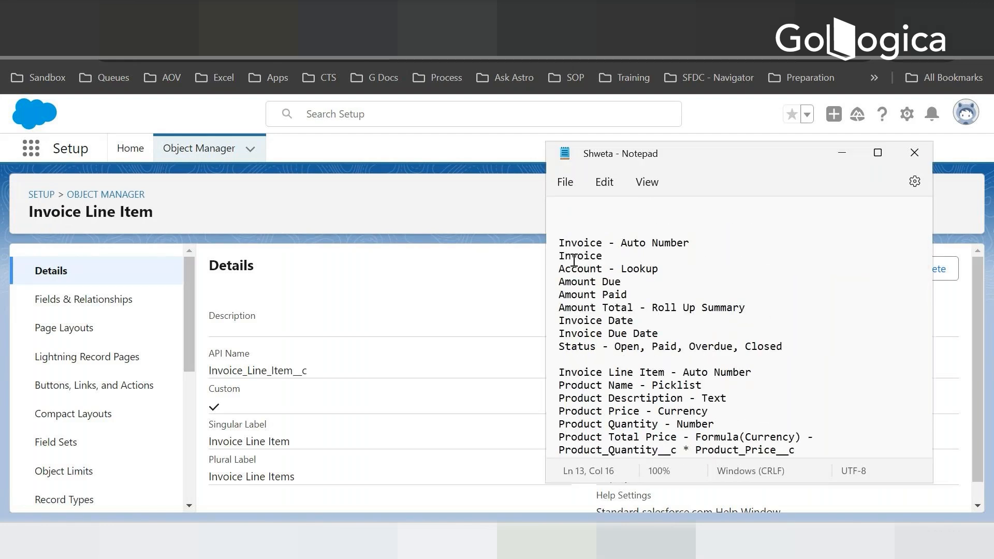
{"action": "left_click_drag", "start_coordinate": [551, 249], "coordinate": [558, 346]}
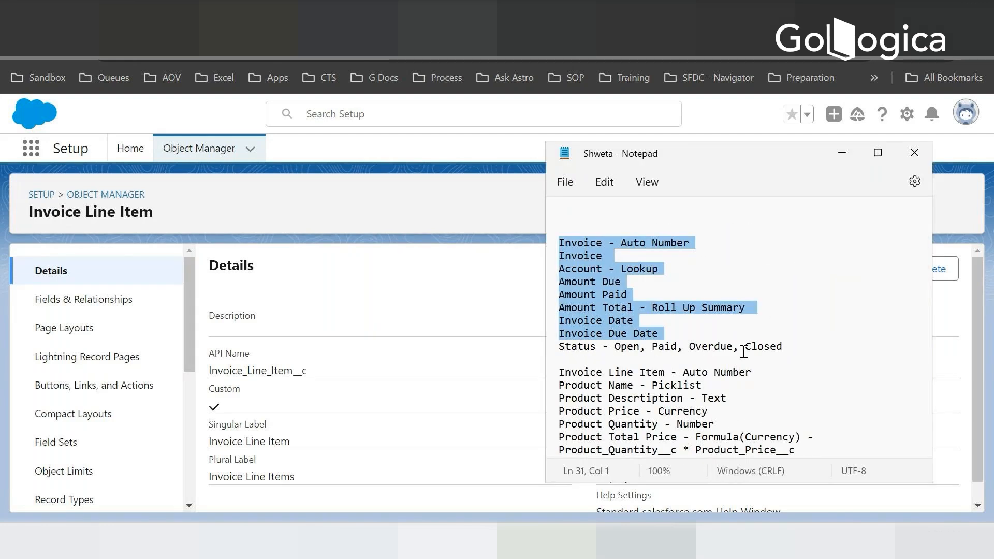
{"action": "scroll", "coordinate": [707, 317], "scroll_direction": "up", "scroll_amount": 1}
{"action": "scroll", "coordinate": [707, 317], "scroll_direction": "up", "scroll_amount": 5}
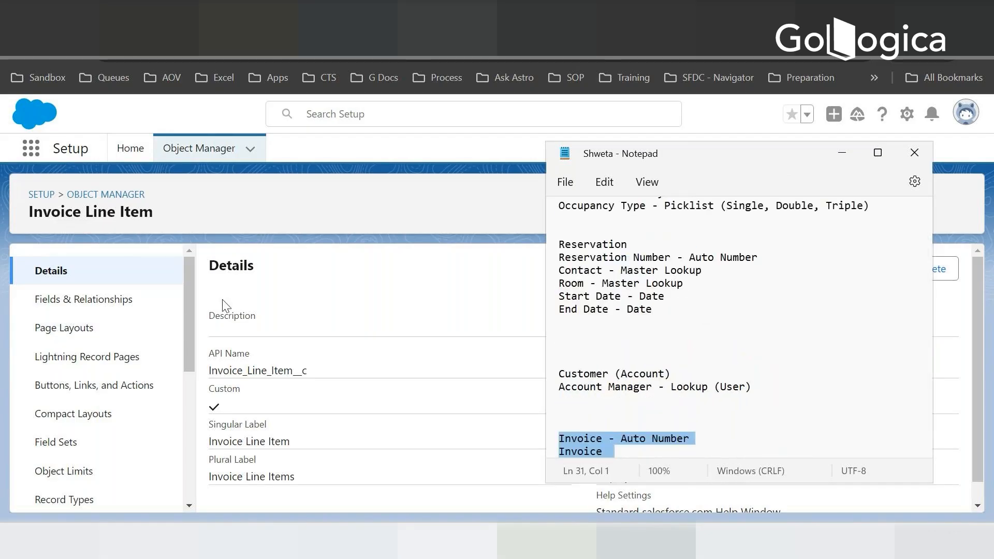
{"action": "left_click", "coordinate": [836, 158]}
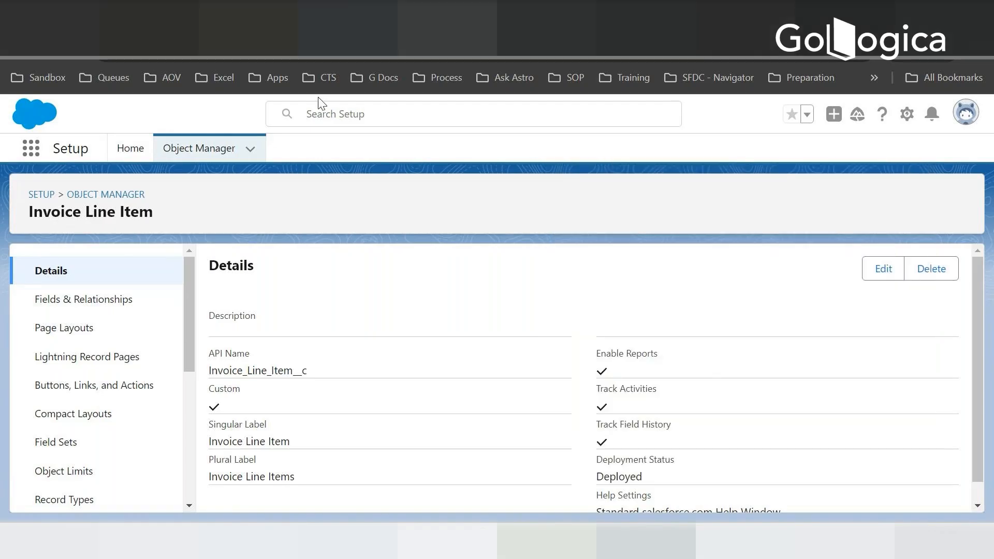
{"action": "left_click", "coordinate": [551, 16]}
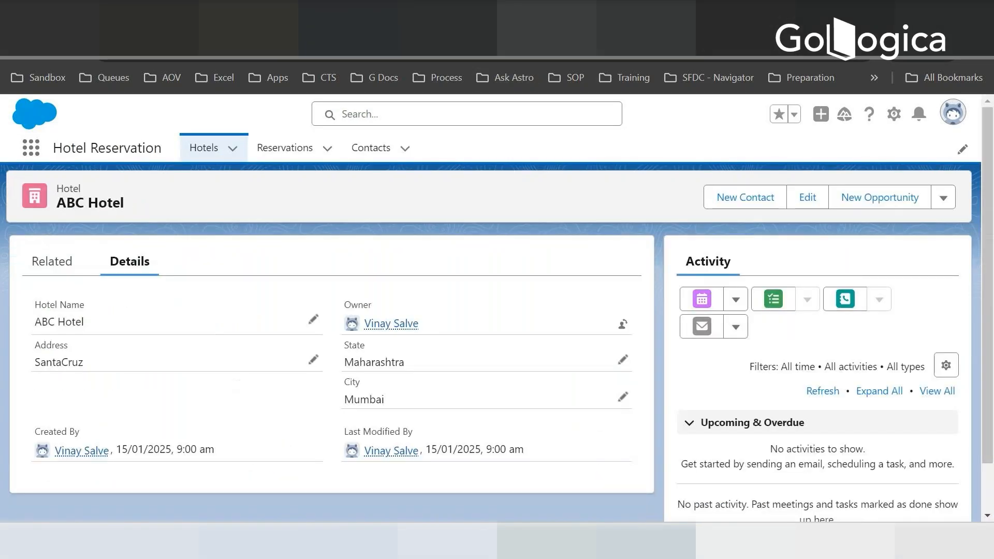
- Look over the Contacts list and the Reservations list in the Hotel Reservation app
{"action": "left_click", "coordinate": [346, 158]}
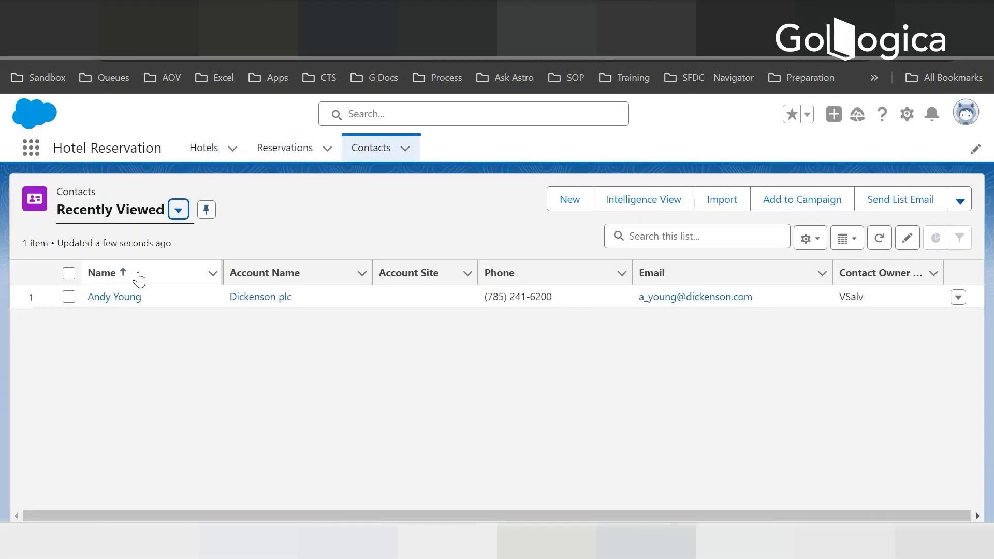
{"action": "left_click", "coordinate": [292, 152]}
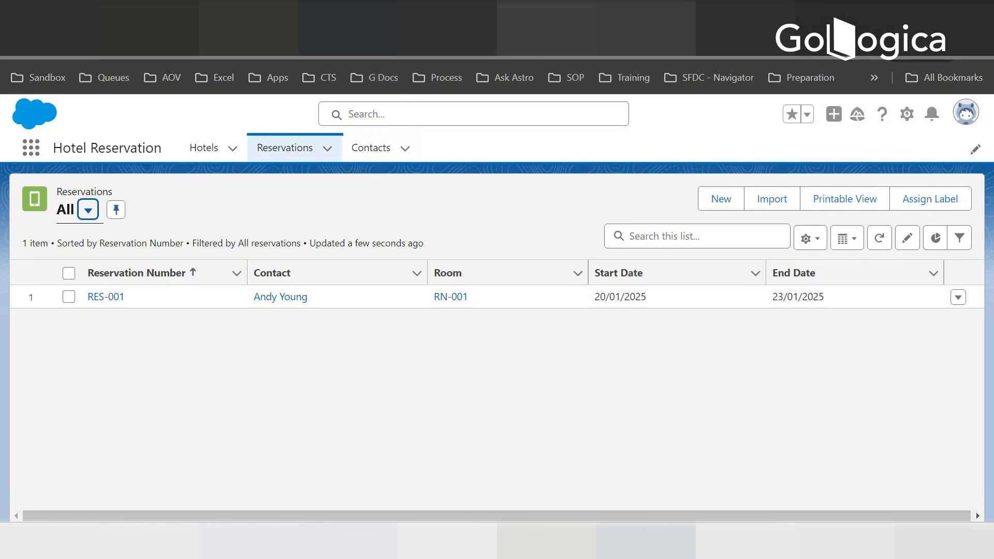
- Duplicate the browser tab with the Reservations list and open the Sales app in it
{"action": "right_click", "coordinate": [567, 29]}
{"action": "left_click", "coordinate": [610, 165]}
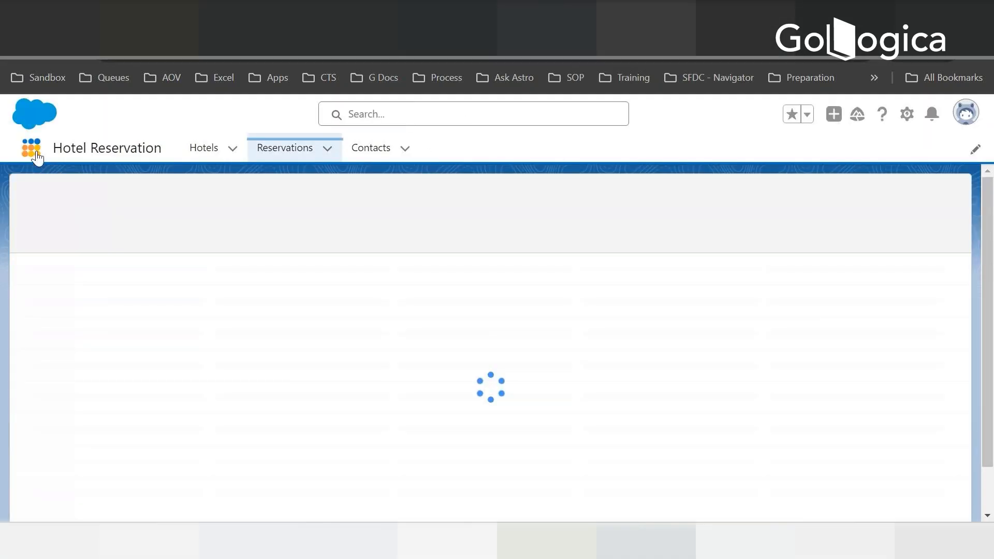
{"action": "left_click", "coordinate": [36, 153]}
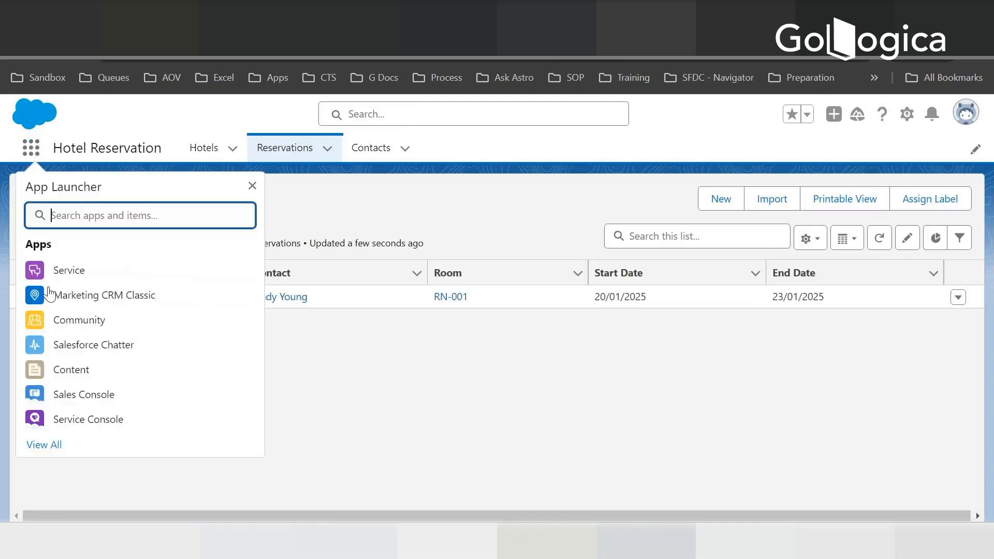
{"action": "type", "text": "Sa"}
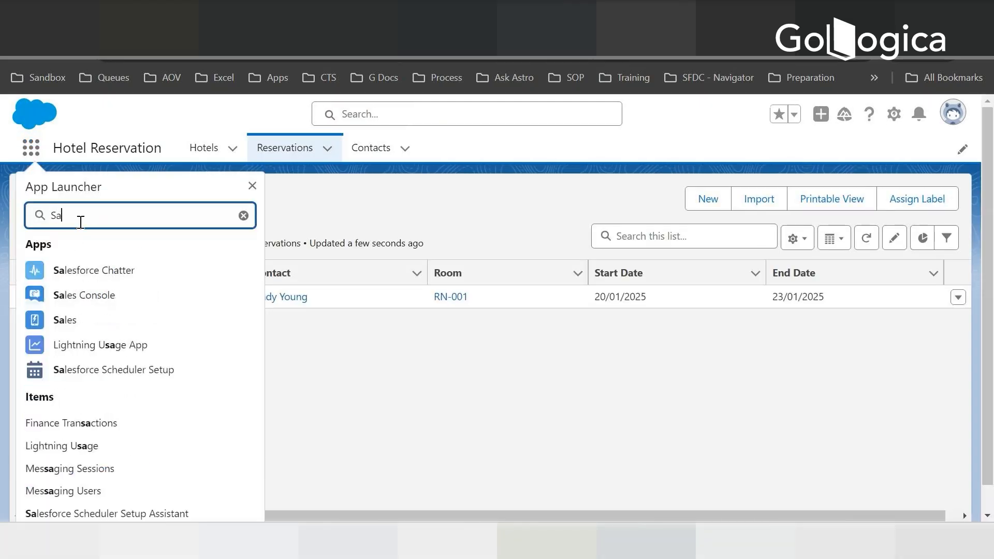
{"action": "type", "text": "les"}
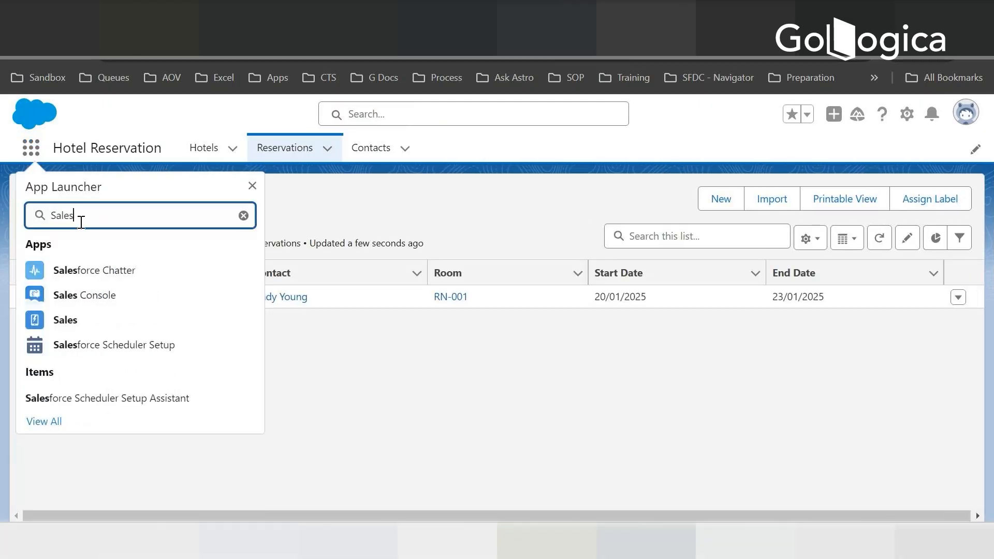
{"action": "left_click", "coordinate": [72, 322]}
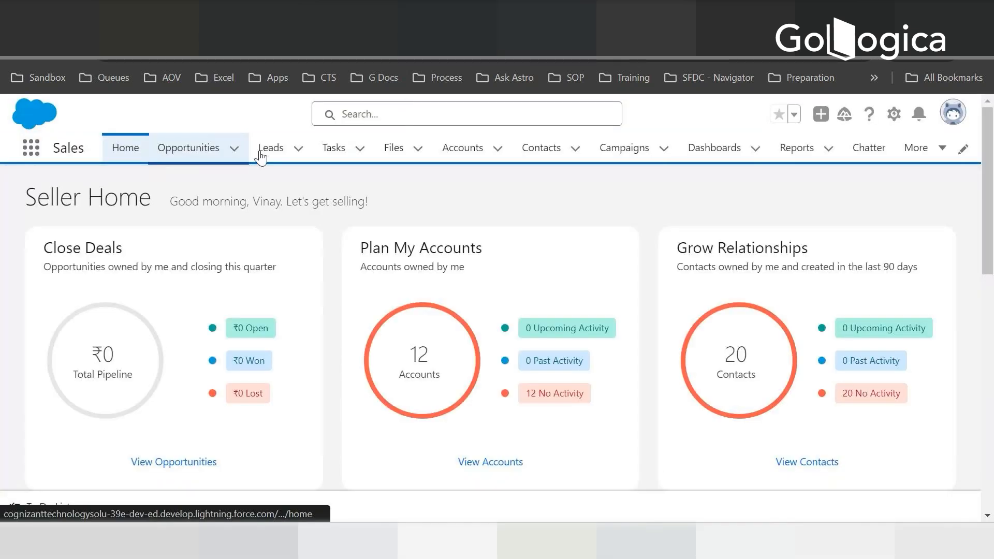
- Look through the All Accounts list, then open the Dickenson plc account and view its related records
{"action": "left_click", "coordinate": [462, 150]}
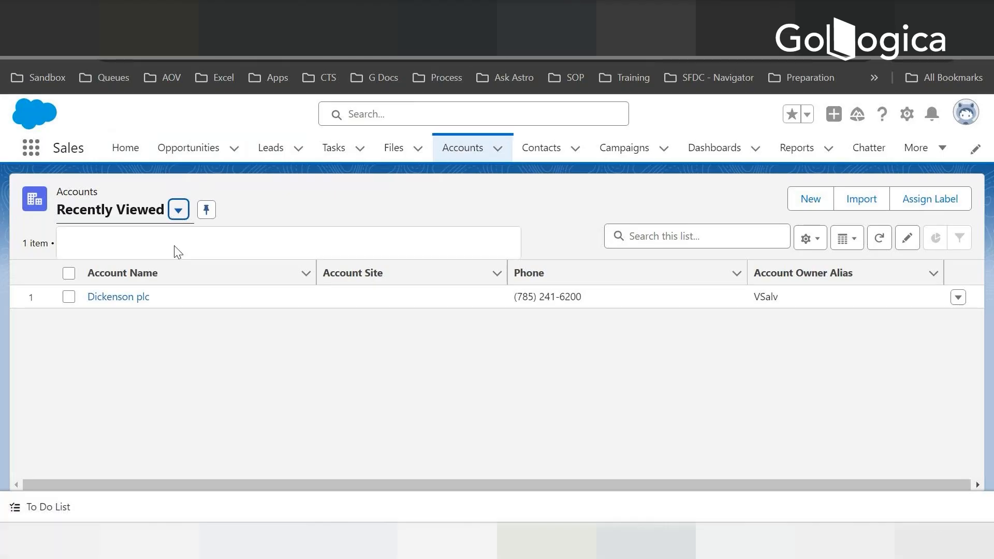
{"action": "left_click", "coordinate": [101, 266]}
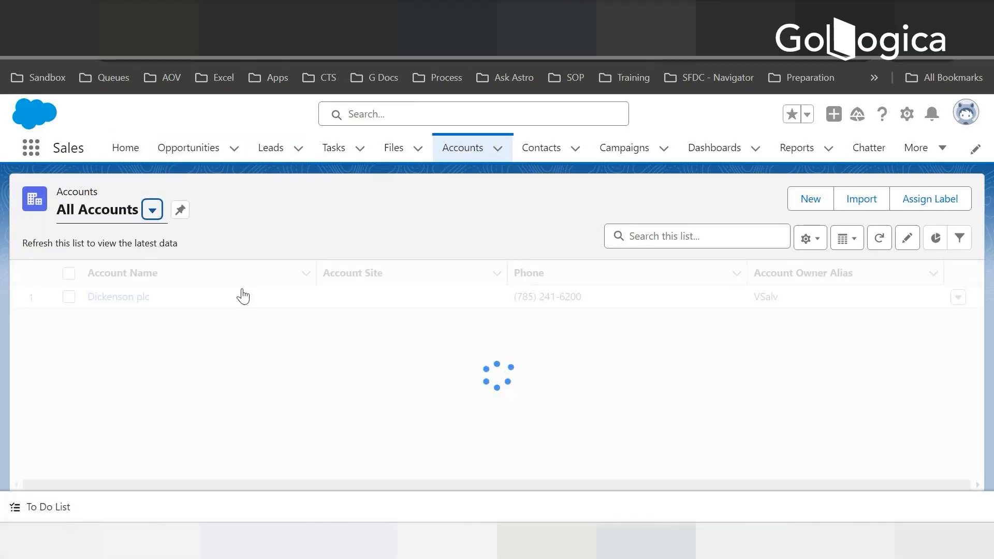
{"action": "scroll", "coordinate": [243, 289], "scroll_direction": "down", "scroll_amount": 2}
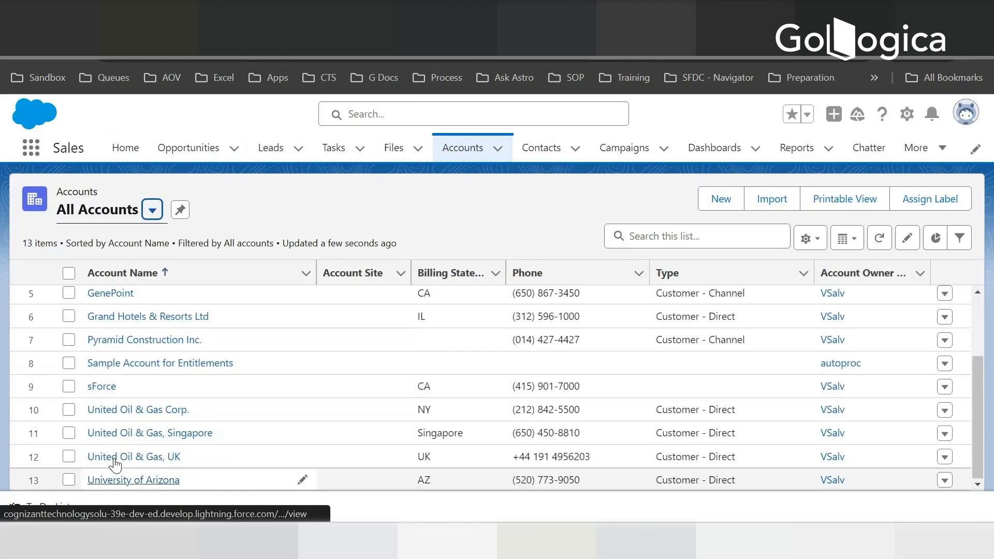
{"action": "scroll", "coordinate": [155, 336], "scroll_direction": "up", "scroll_amount": 2}
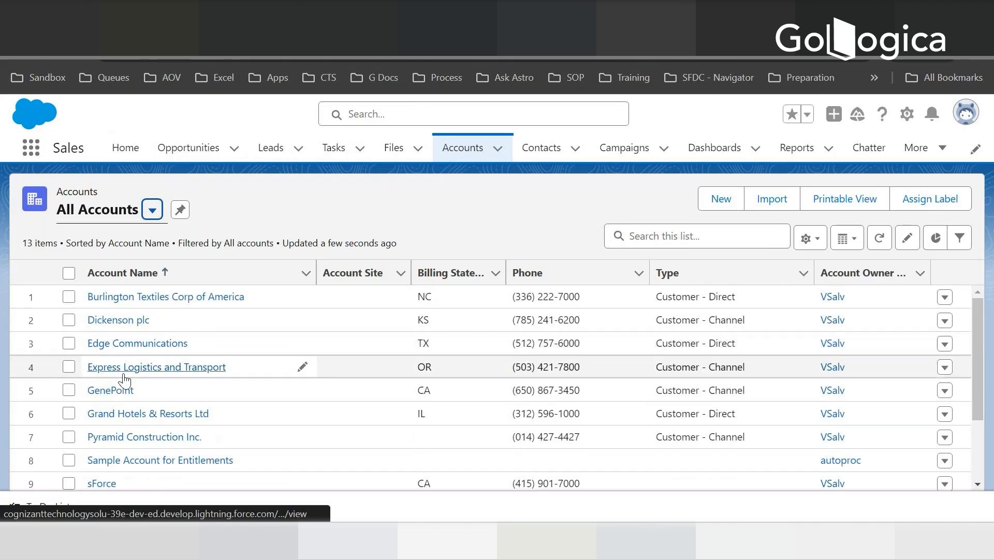
{"action": "scroll", "coordinate": [192, 339], "scroll_direction": "down", "scroll_amount": 2}
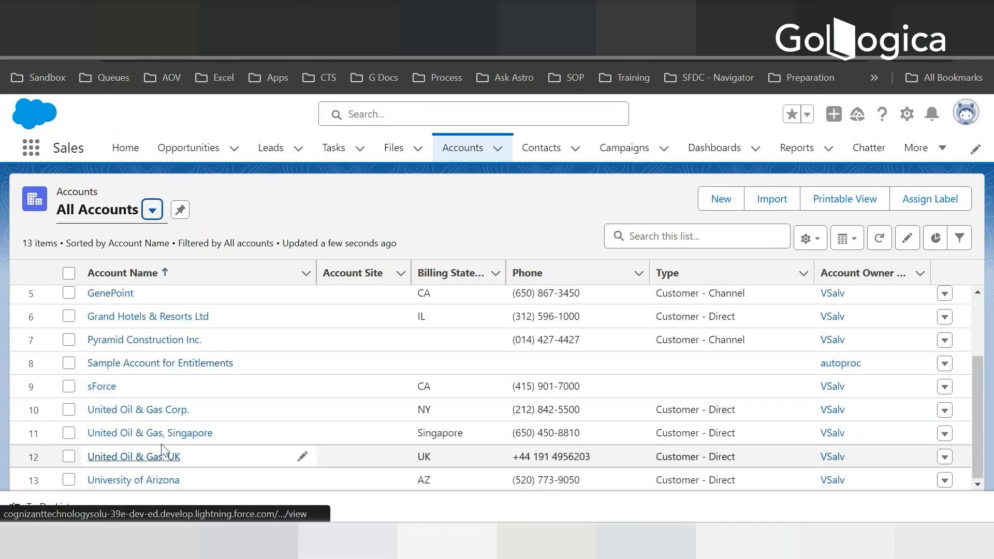
{"action": "scroll", "coordinate": [161, 443], "scroll_direction": "up", "scroll_amount": 2}
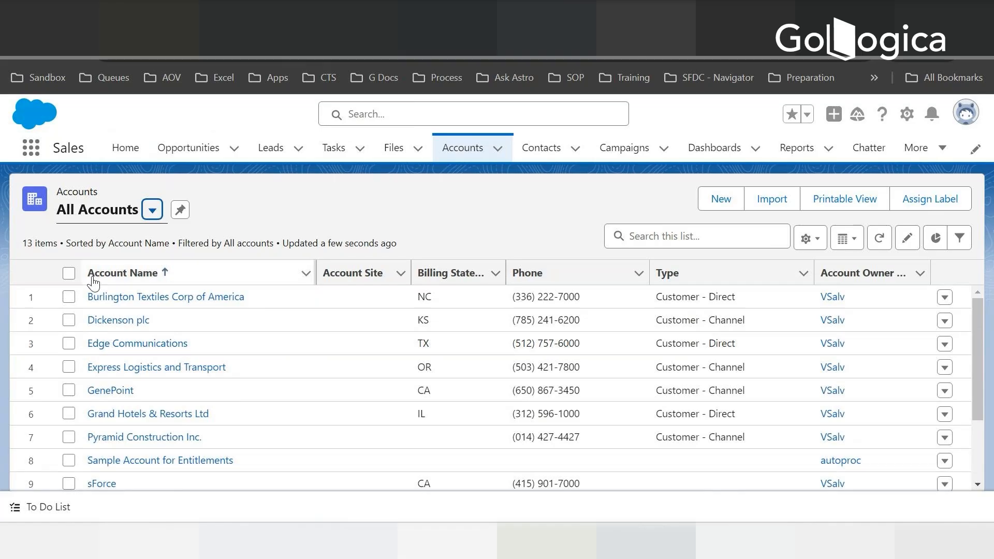
{"action": "left_click", "coordinate": [116, 318]}
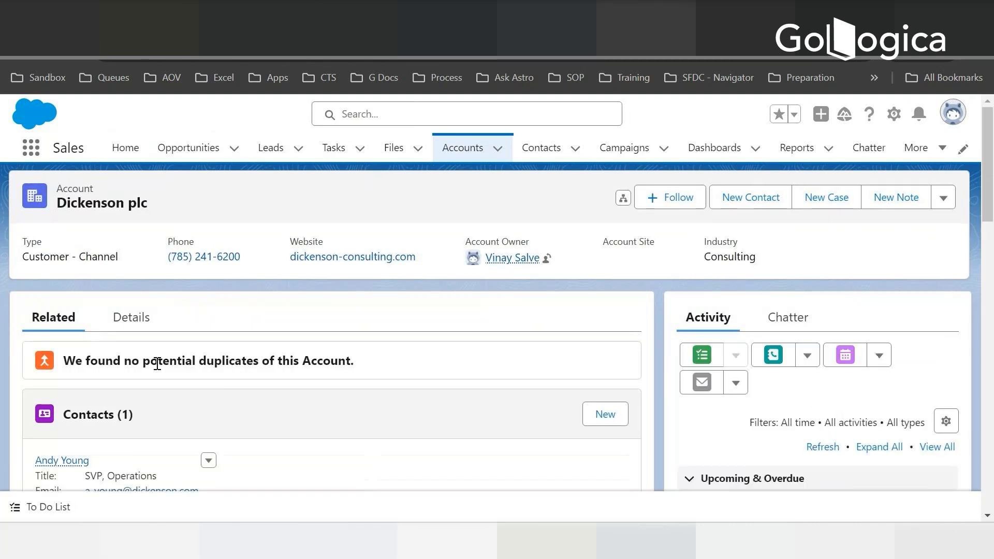
{"action": "scroll", "coordinate": [154, 336], "scroll_direction": "down", "scroll_amount": 3}
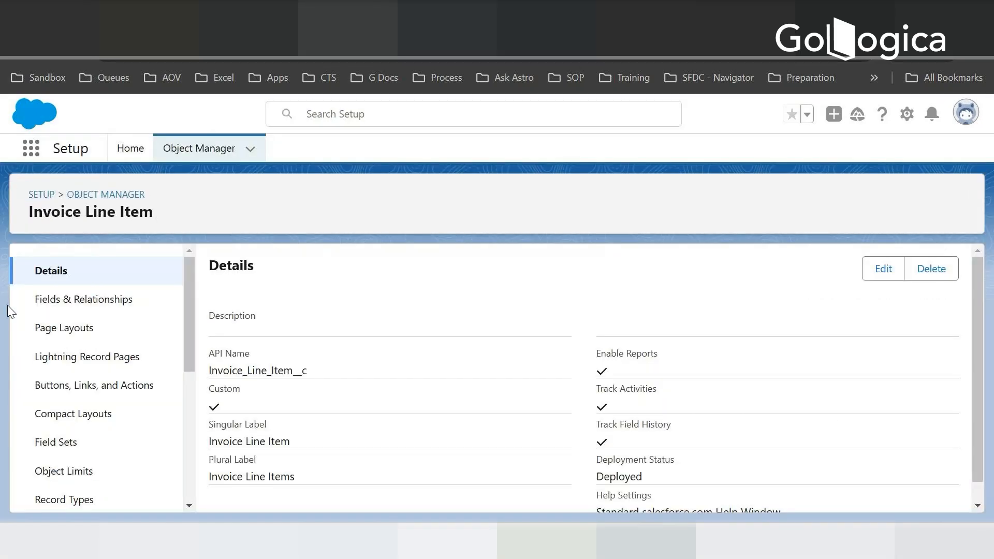
- Switch to the Setup tab, open the Account object's fields and relationships in Object Manager and look through the fields
{"action": "left_click", "coordinate": [212, 153]}
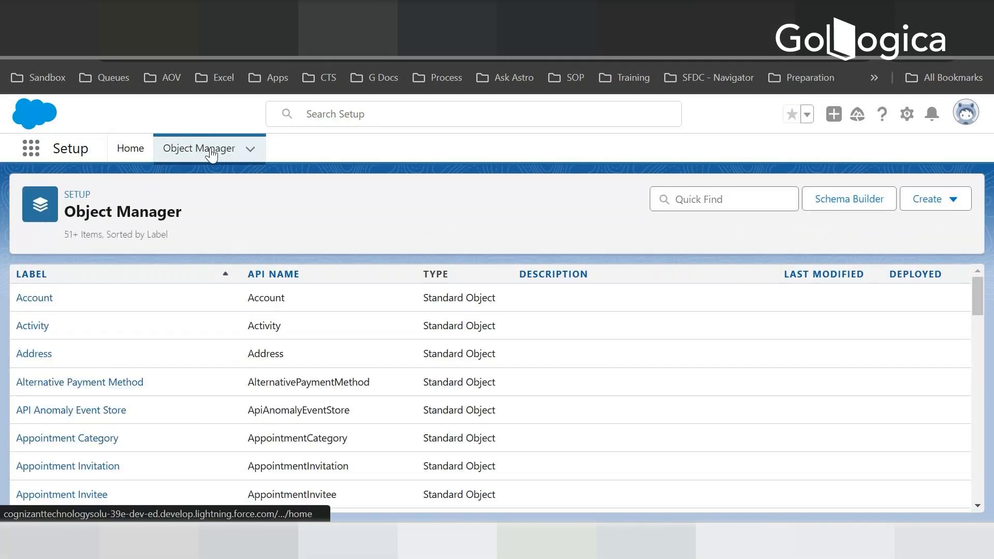
{"action": "left_click", "coordinate": [689, 198]}
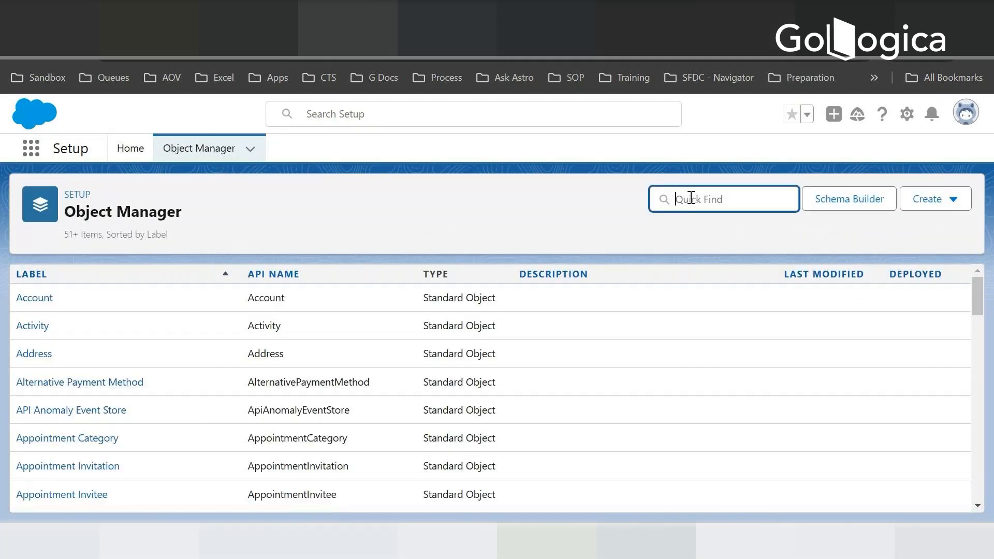
{"action": "left_click", "coordinate": [49, 301]}
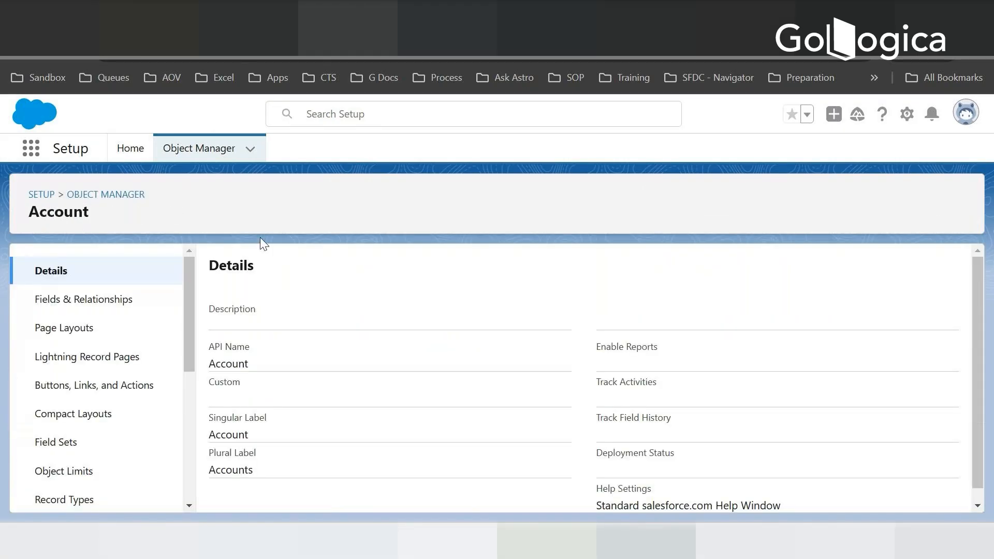
{"action": "left_click", "coordinate": [104, 303]}
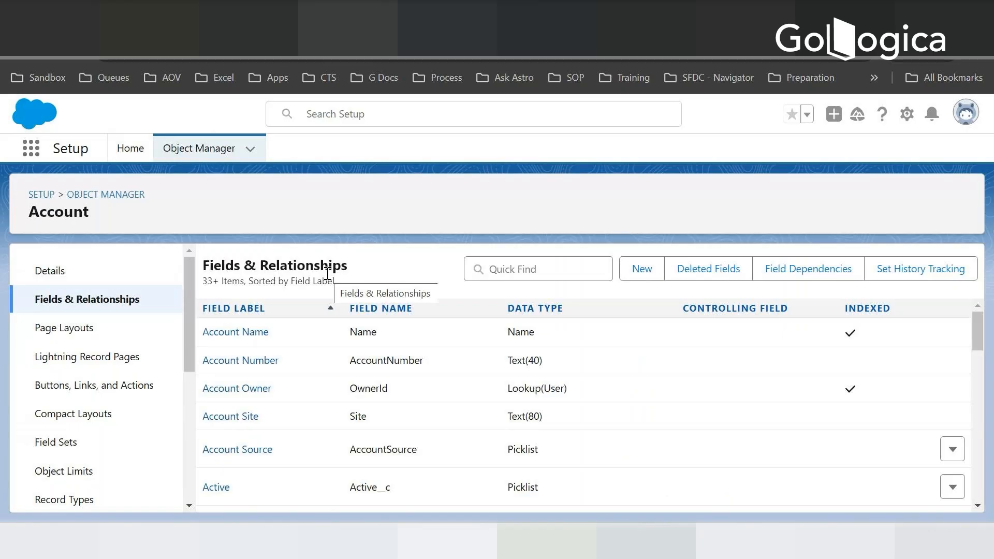
{"action": "scroll", "coordinate": [321, 362], "scroll_direction": "down", "scroll_amount": 3}
{"action": "scroll", "coordinate": [314, 375], "scroll_direction": "down", "scroll_amount": 5}
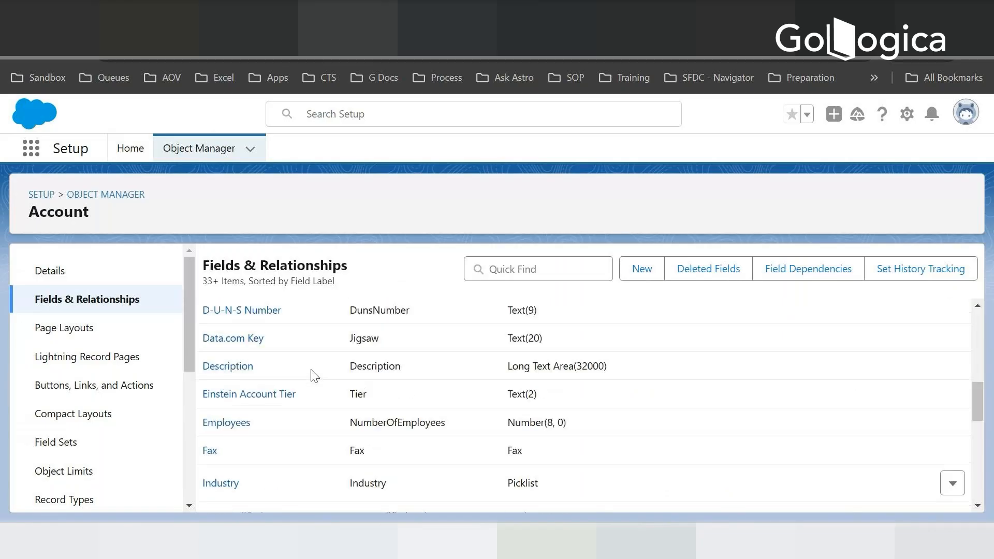
{"action": "scroll", "coordinate": [314, 376], "scroll_direction": "up", "scroll_amount": 8}
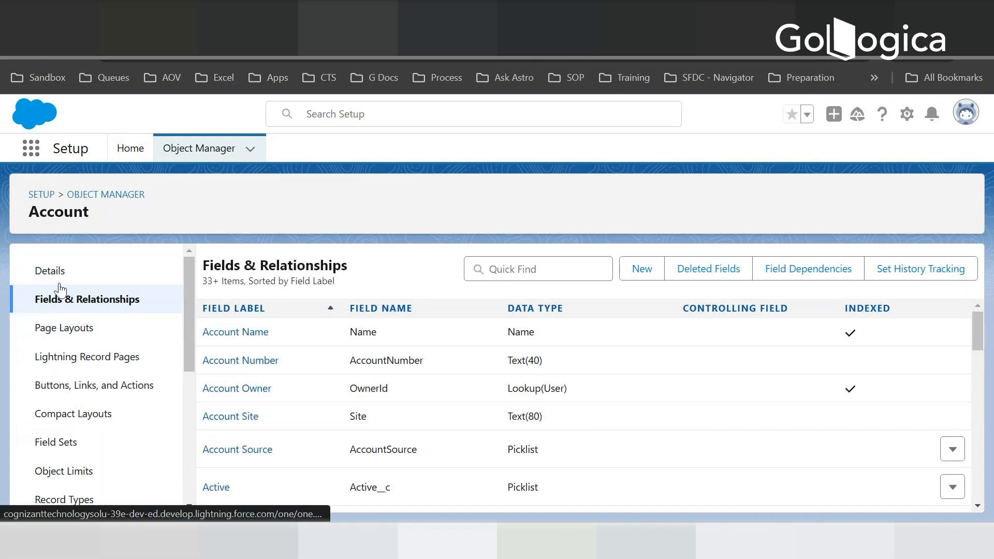
- Start a new custom field on the Account object with Lookup Relationship as its data type
{"action": "left_click", "coordinate": [644, 274]}
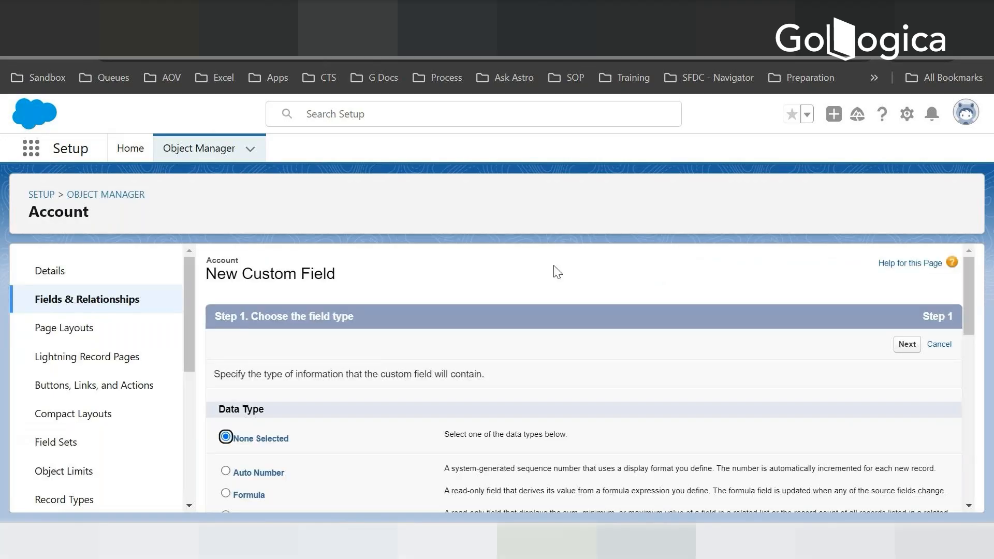
{"action": "scroll", "coordinate": [401, 329], "scroll_direction": "down", "scroll_amount": 3}
{"action": "scroll", "coordinate": [387, 325], "scroll_direction": "down", "scroll_amount": 2}
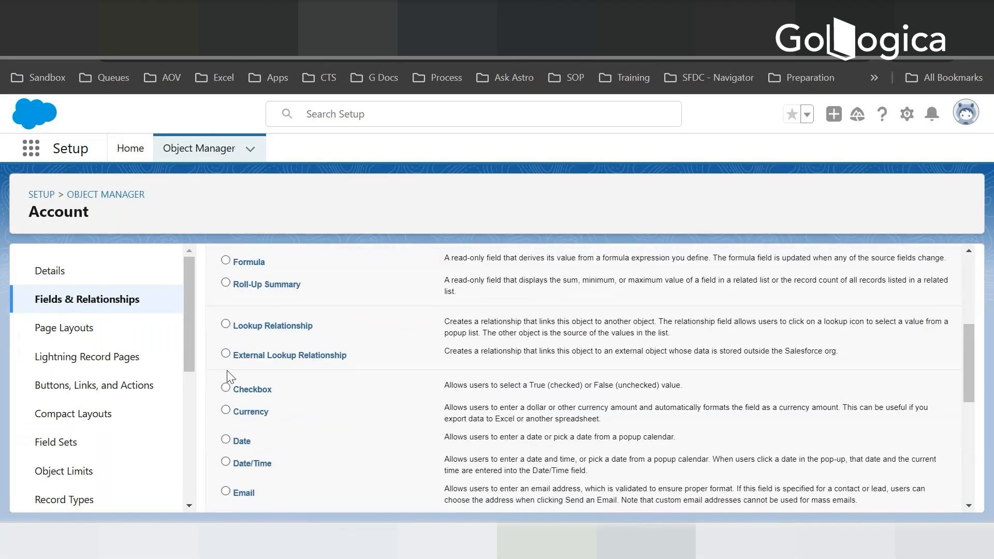
{"action": "left_click", "coordinate": [225, 324]}
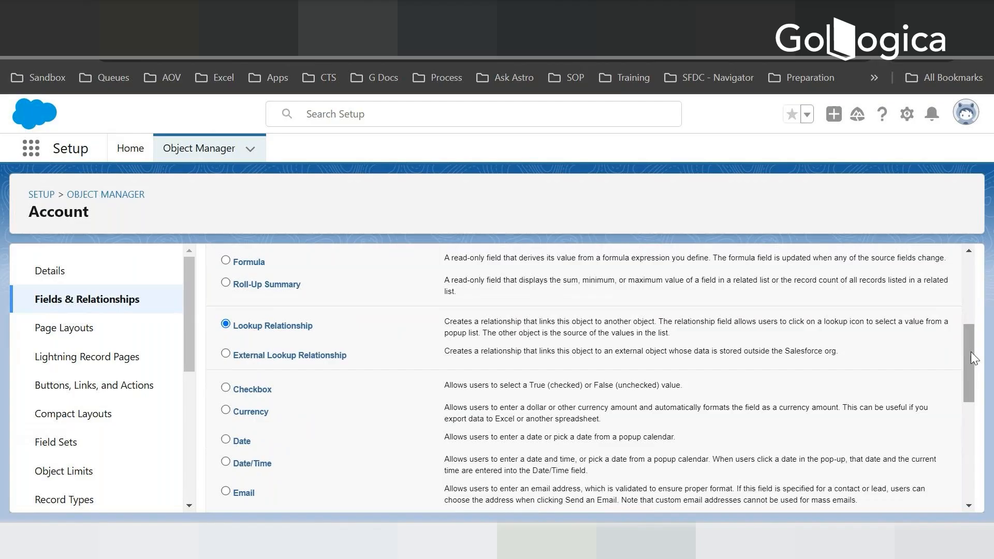
{"action": "left_click_drag", "start_coordinate": [970, 352], "coordinate": [968, 481]}
{"action": "left_click", "coordinate": [907, 496]}
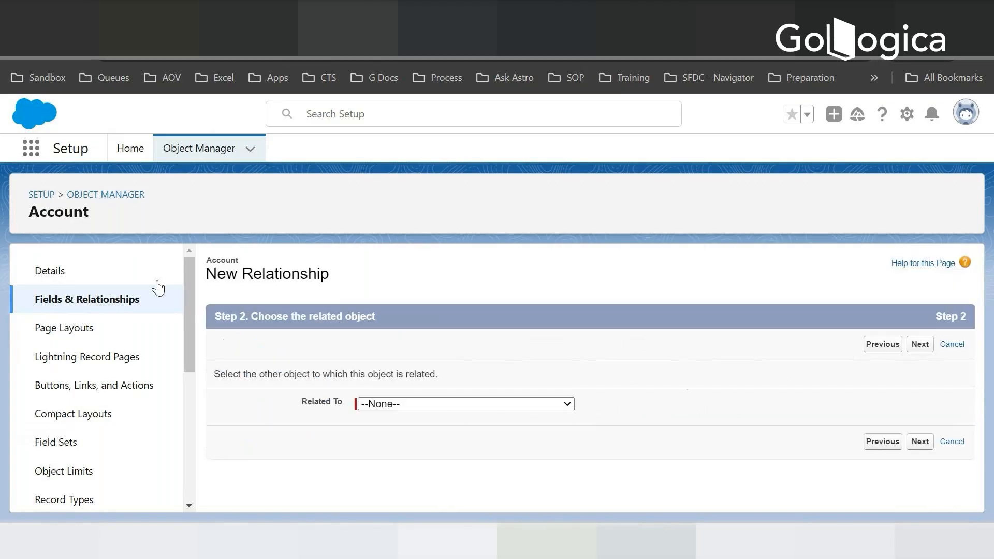
- Relate the new lookup field to the Contact object and continue to its label and name settings
{"action": "left_click", "coordinate": [418, 405]}
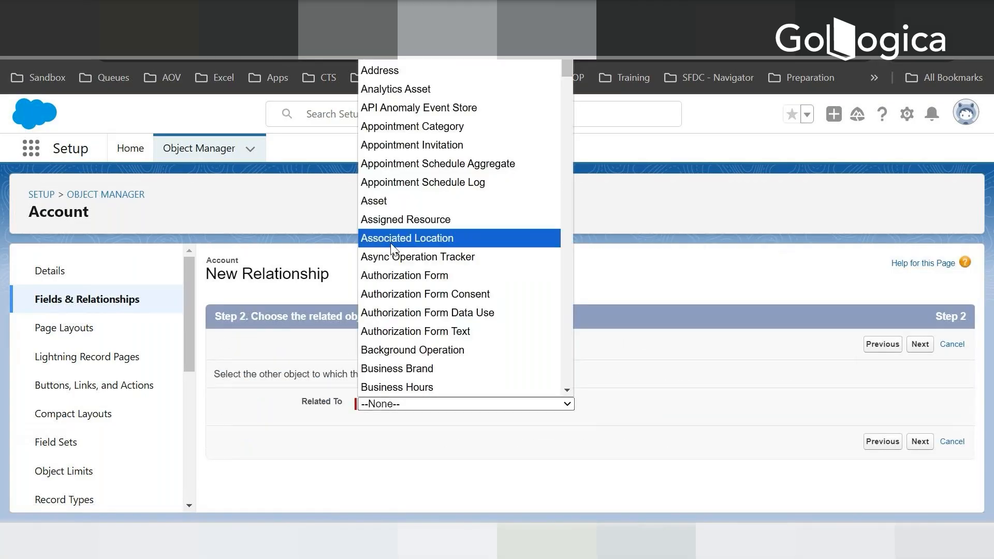
{"action": "type", "text": "consumption Rate"}
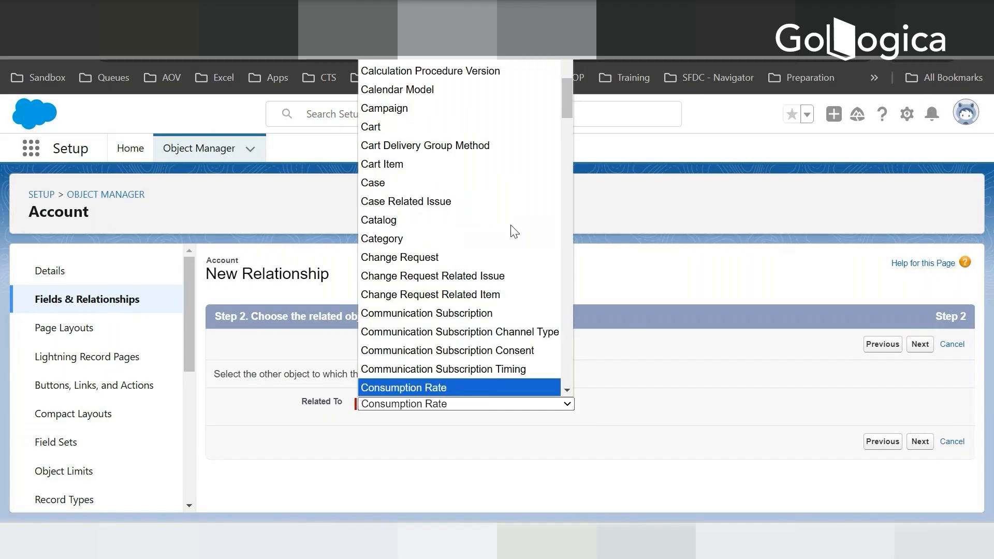
{"action": "key", "text": "Down"}
{"action": "key", "text": "Down"}
{"action": "key", "text": "Down"}
{"action": "key", "text": "Down"}
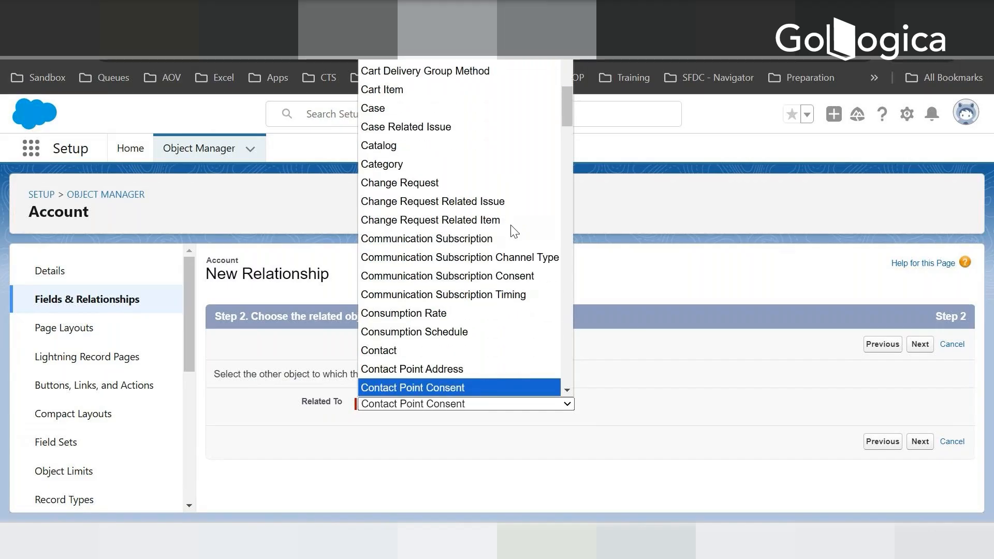
{"action": "key", "text": "Up"}
{"action": "key", "text": "Up"}
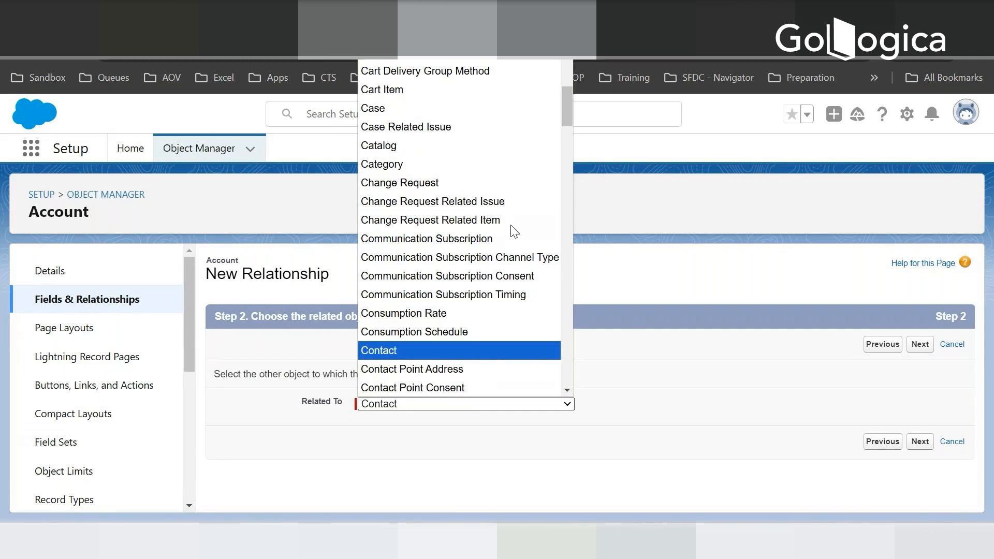
{"action": "key", "text": "Return"}
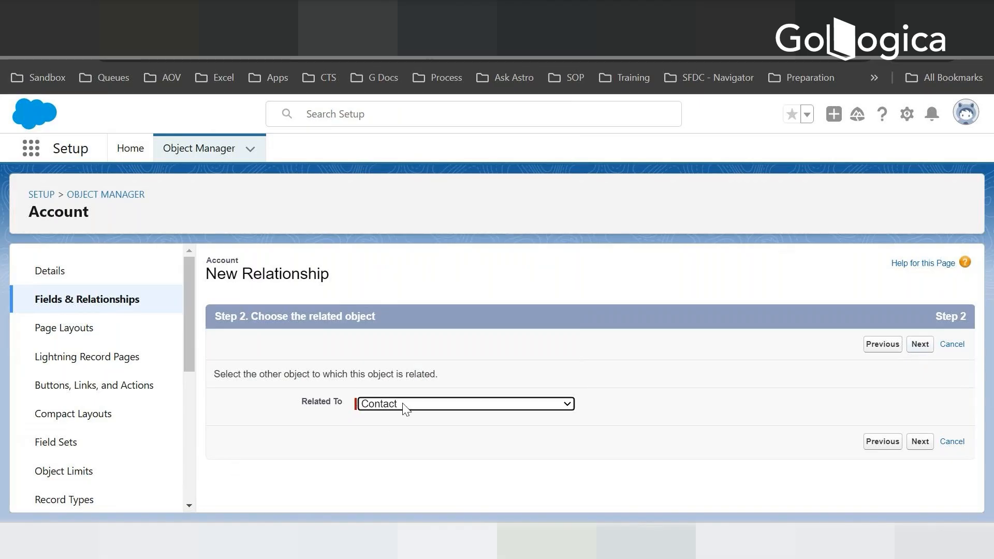
{"action": "left_click", "coordinate": [917, 350]}
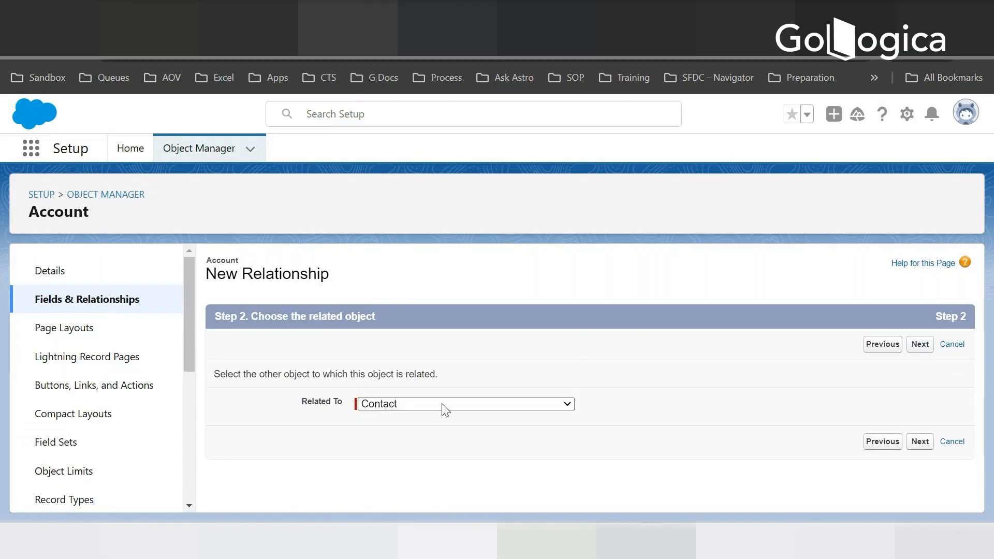
- Keep Contact as the lookup's field label and name, and set the child relationship name to AccountsContact
{"action": "key", "text": "Tab"}
{"action": "key", "text": "Tab"}
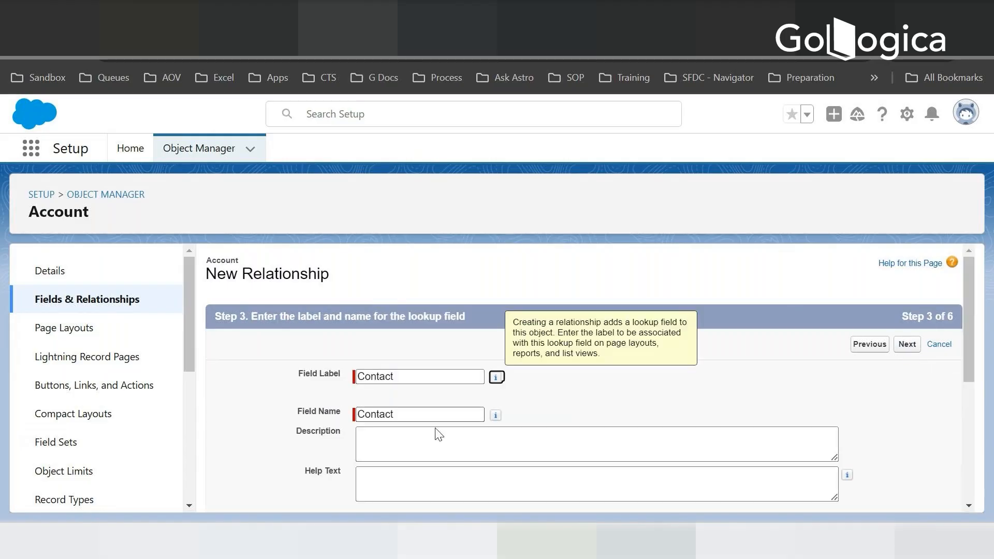
{"action": "scroll", "coordinate": [481, 437], "scroll_direction": "down", "scroll_amount": 3}
{"action": "scroll", "coordinate": [481, 448], "scroll_direction": "down", "scroll_amount": 2}
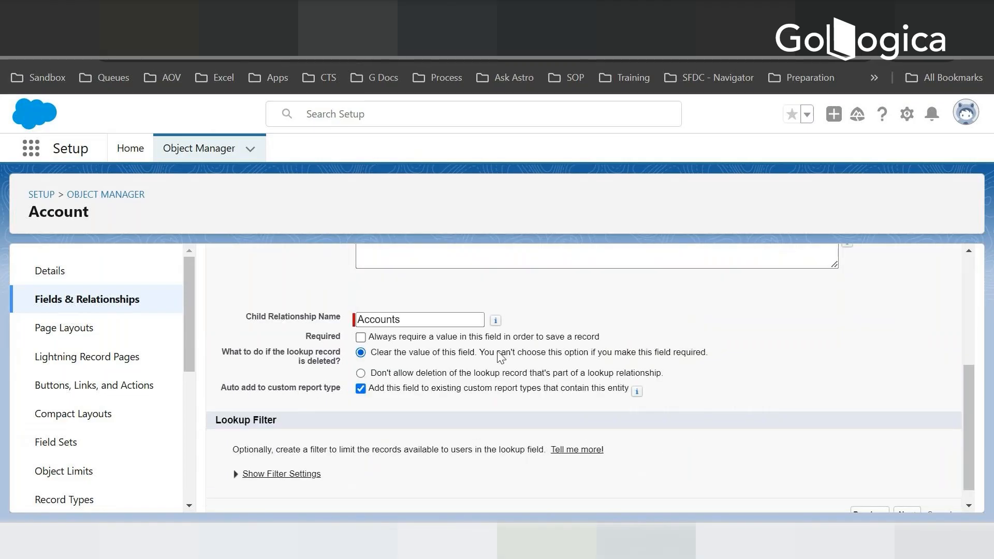
{"action": "left_click", "coordinate": [371, 323]}
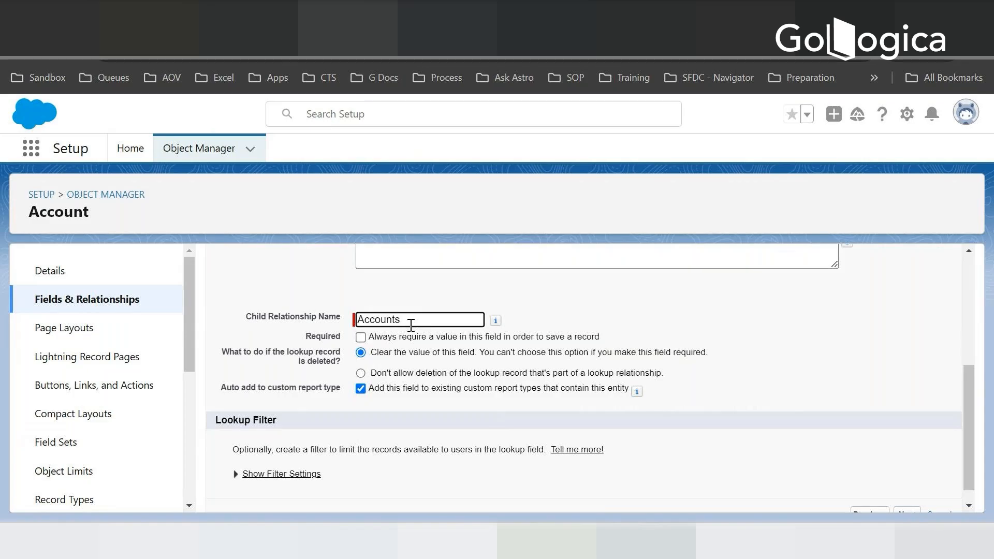
{"action": "type", "text": "Contact"}
{"action": "scroll", "coordinate": [690, 312], "scroll_direction": "down", "scroll_amount": 1}
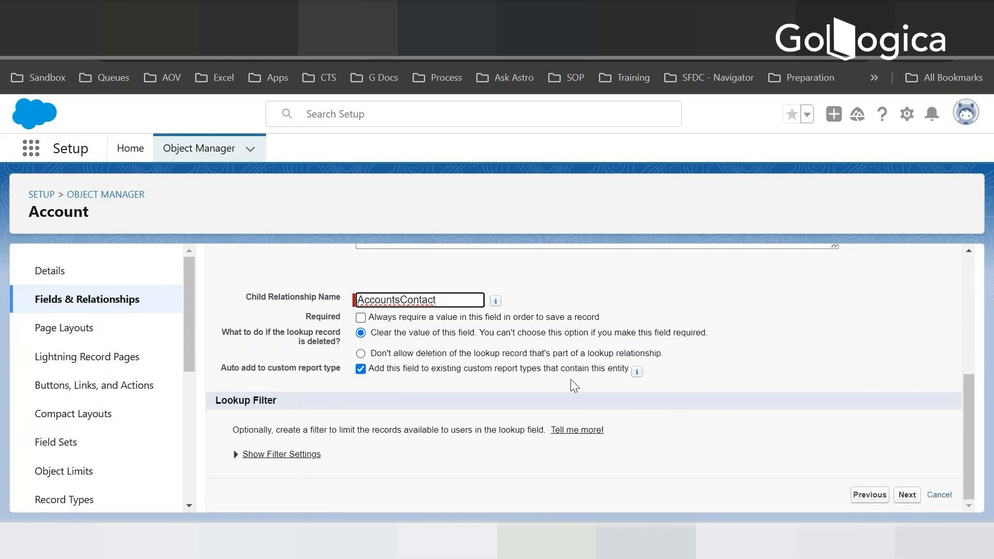
{"action": "left_click", "coordinate": [909, 498]}
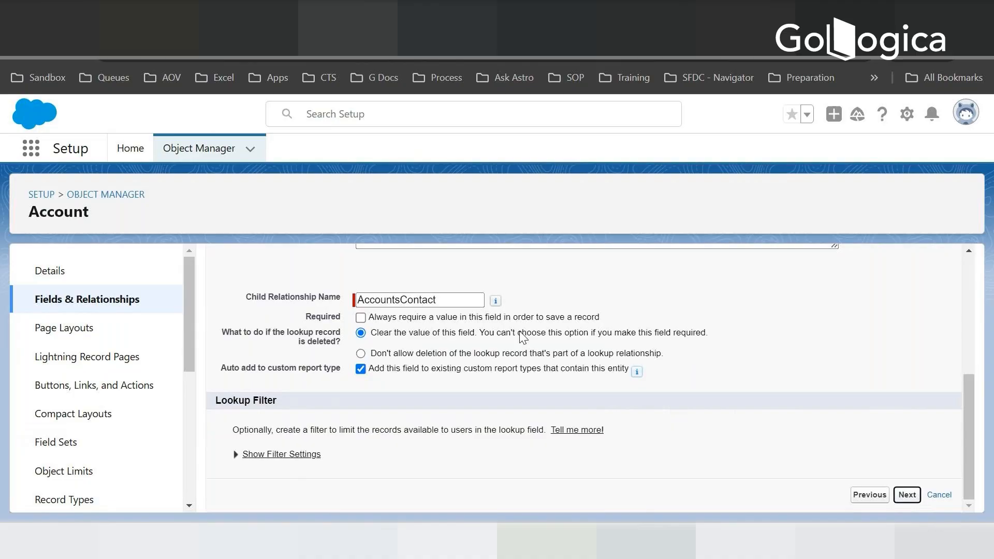
{"action": "mouse_move", "coordinate": [496, 300]}
{"action": "scroll", "coordinate": [730, 313], "scroll_direction": "down", "scroll_amount": 2}
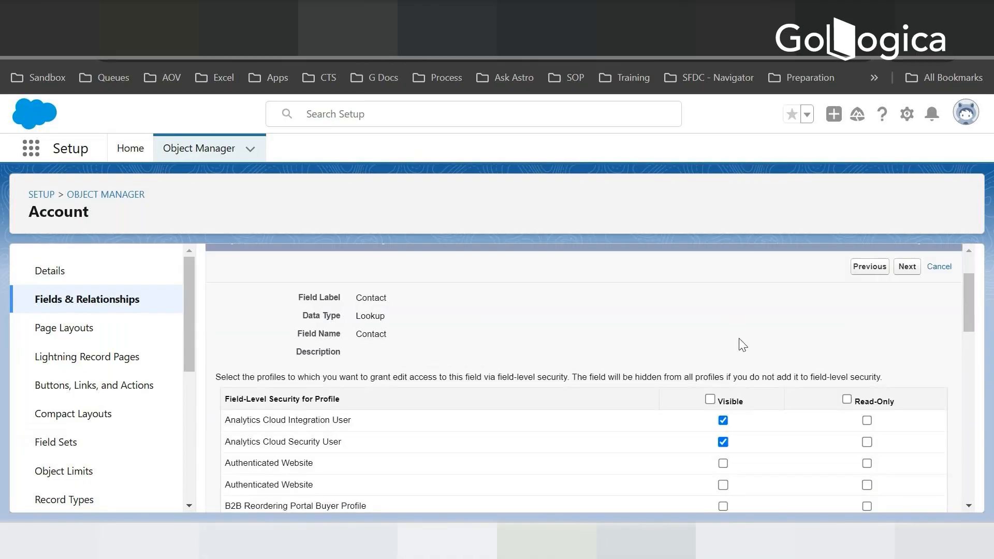
{"action": "scroll", "coordinate": [743, 345], "scroll_direction": "down", "scroll_amount": 2}
{"action": "scroll", "coordinate": [827, 310], "scroll_direction": "up", "scroll_amount": 4}
{"action": "left_click", "coordinate": [868, 345]}
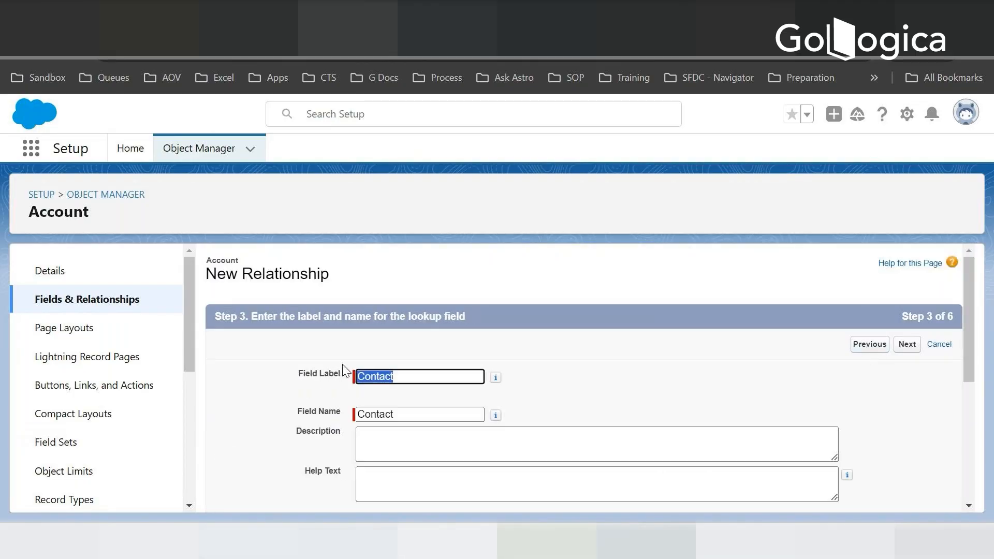
- Change the lookup field's label to Account Manager
{"action": "left_click", "coordinate": [380, 376]}
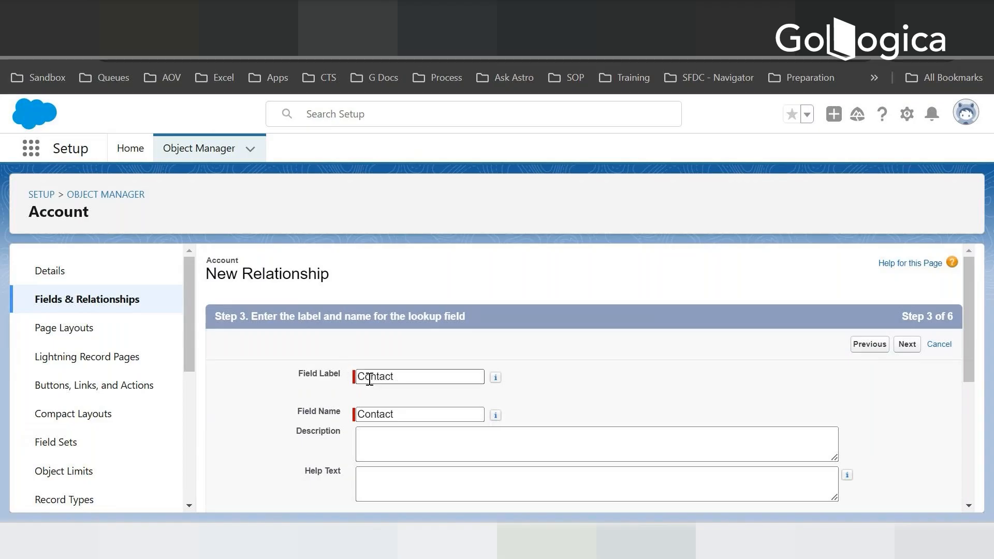
{"action": "double_click", "coordinate": [377, 375]}
{"action": "type", "text": "Ac"}
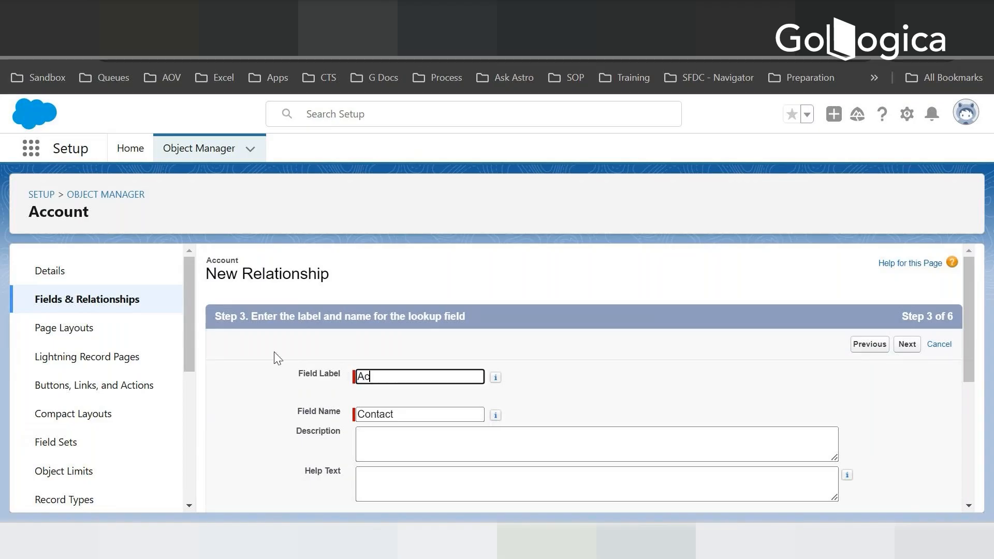
{"action": "type", "text": "count N"}
{"action": "type", "text": "anager"}
{"action": "key", "text": "Tab"}
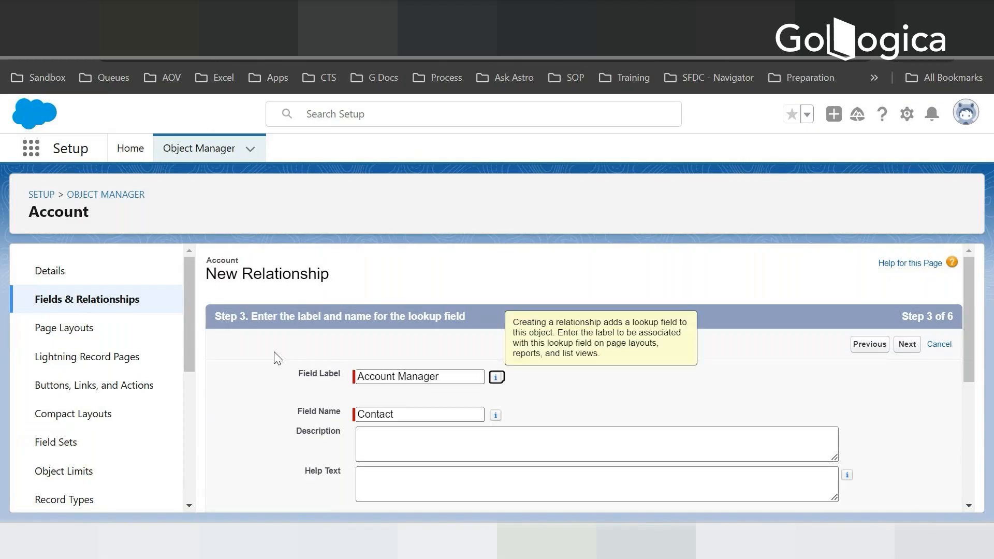
- Clear the old field name and have it regenerated from the label as Account_Manager
{"action": "key", "text": "shift+Tab"}
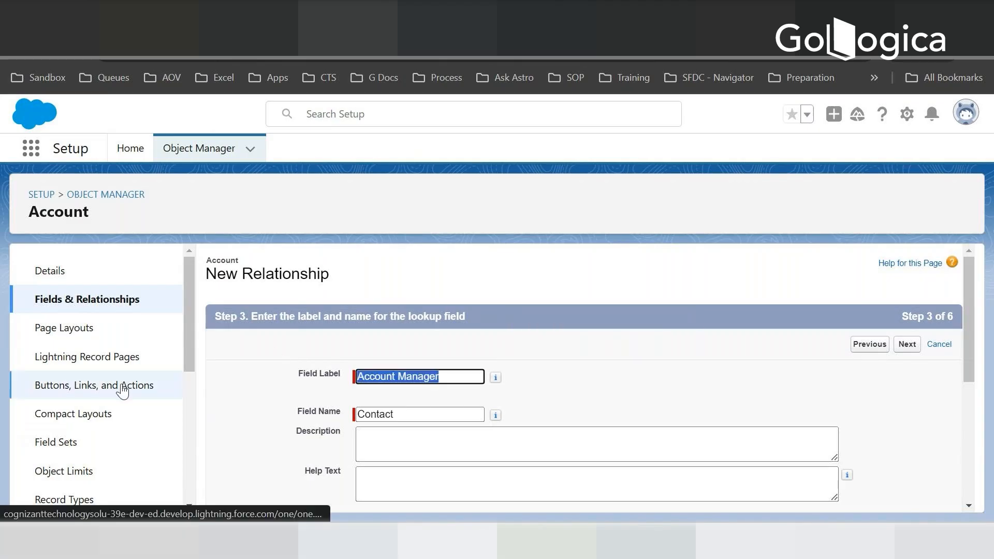
{"action": "key", "text": "Tab"}
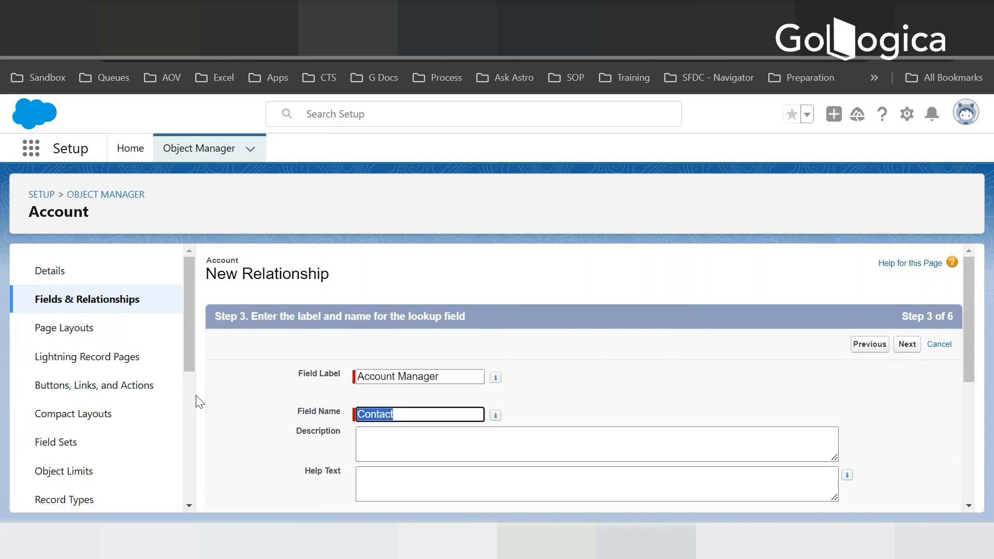
{"action": "key", "text": "BackSpace"}
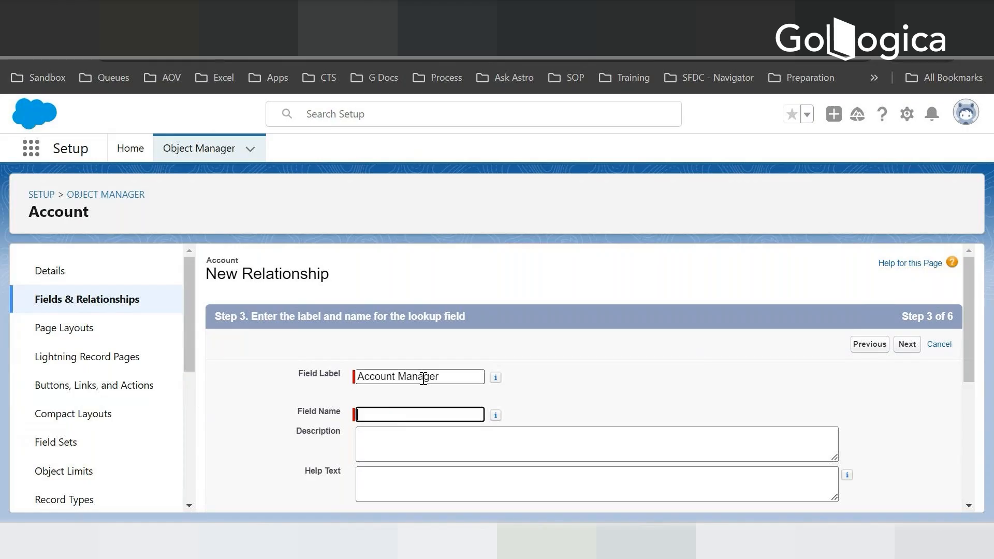
{"action": "left_click", "coordinate": [455, 374]}
{"action": "key", "text": "Tab"}
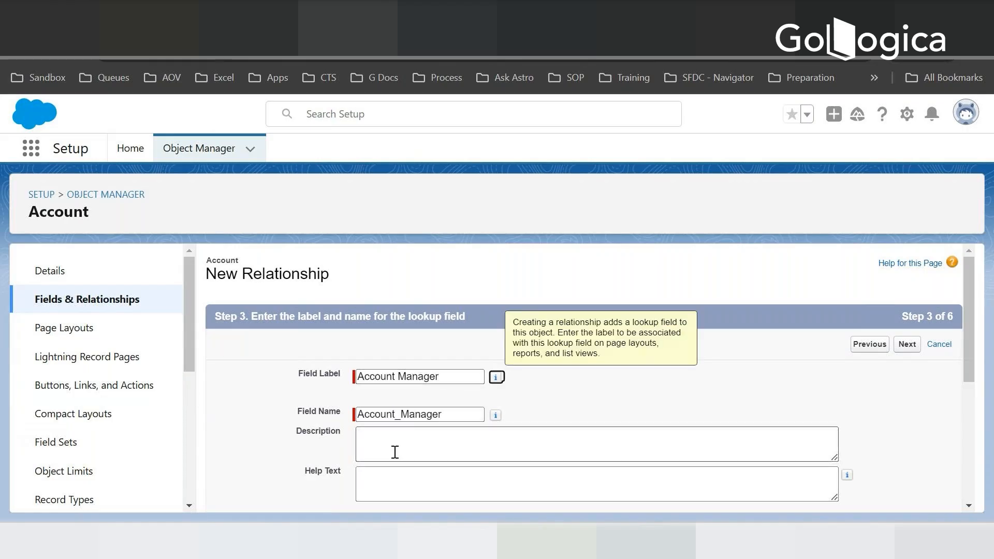
- Keep the default field-level security for the Account Manager field and add it to all Account page layouts
{"action": "scroll", "coordinate": [590, 399], "scroll_direction": "down", "scroll_amount": 5}
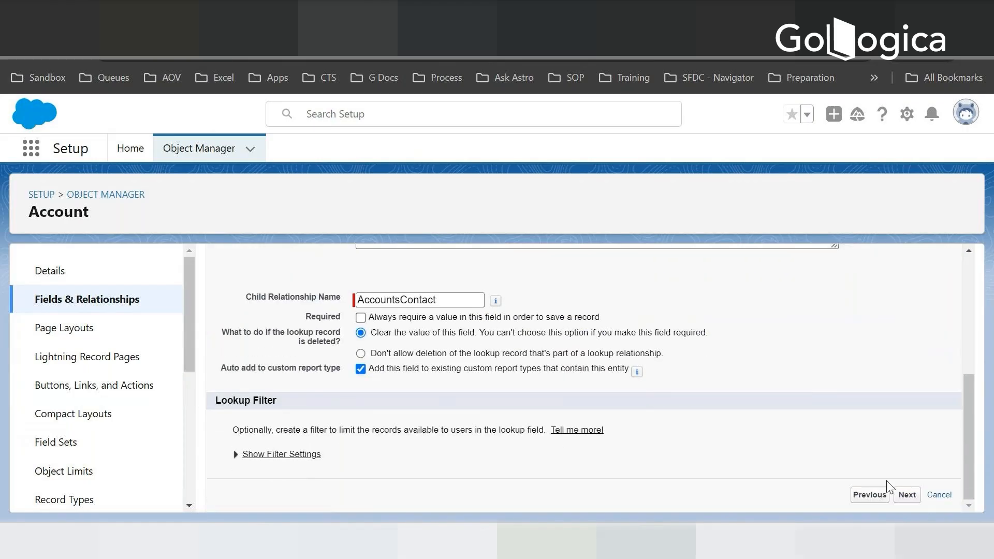
{"action": "left_click", "coordinate": [907, 495]}
{"action": "scroll", "coordinate": [743, 388], "scroll_direction": "down", "scroll_amount": 10}
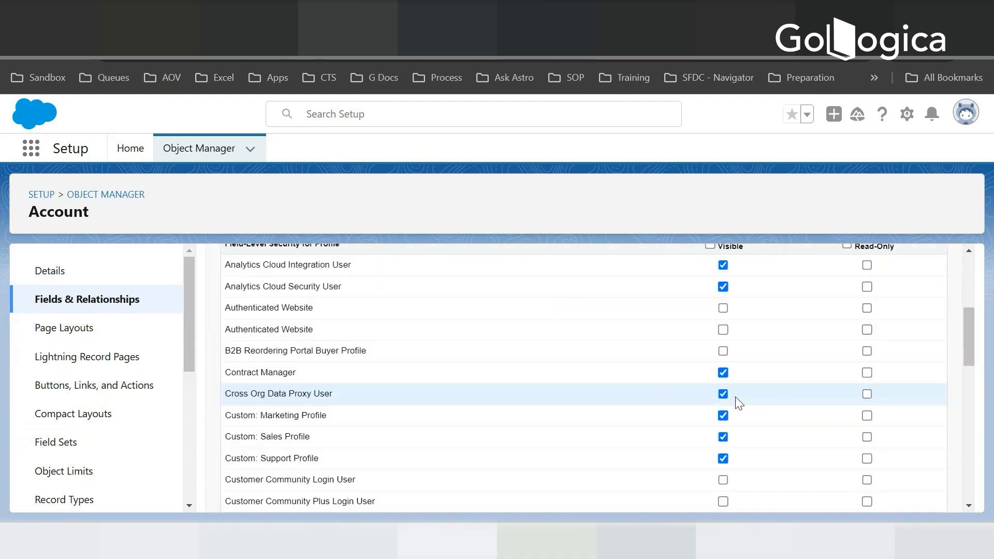
{"action": "left_click", "coordinate": [908, 495]}
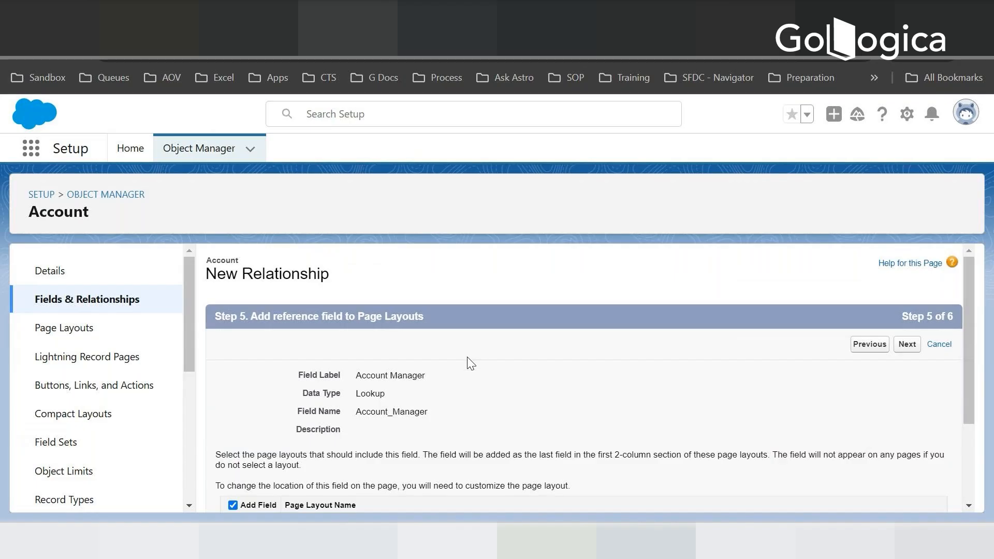
{"action": "scroll", "coordinate": [446, 413], "scroll_direction": "down", "scroll_amount": 2}
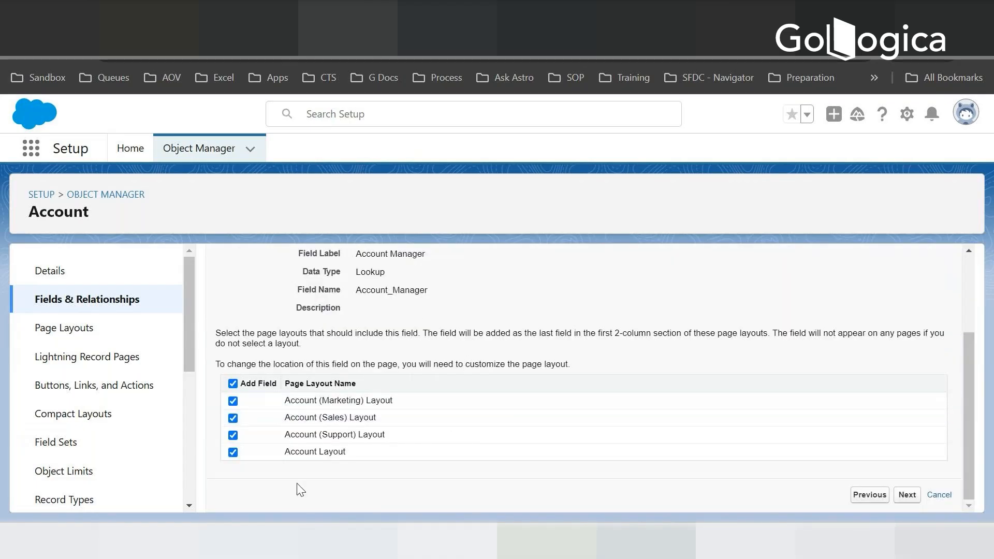
{"action": "left_click", "coordinate": [907, 495]}
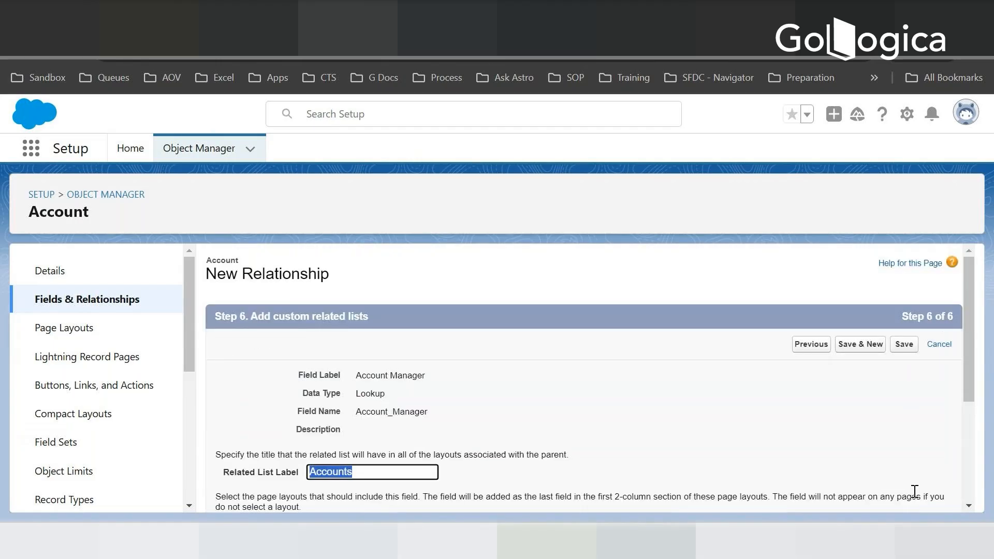
- Add Manager to the related list label, keep all Contact page layouts selected, and save the lookup field
{"action": "scroll", "coordinate": [643, 373], "scroll_direction": "down", "scroll_amount": 3}
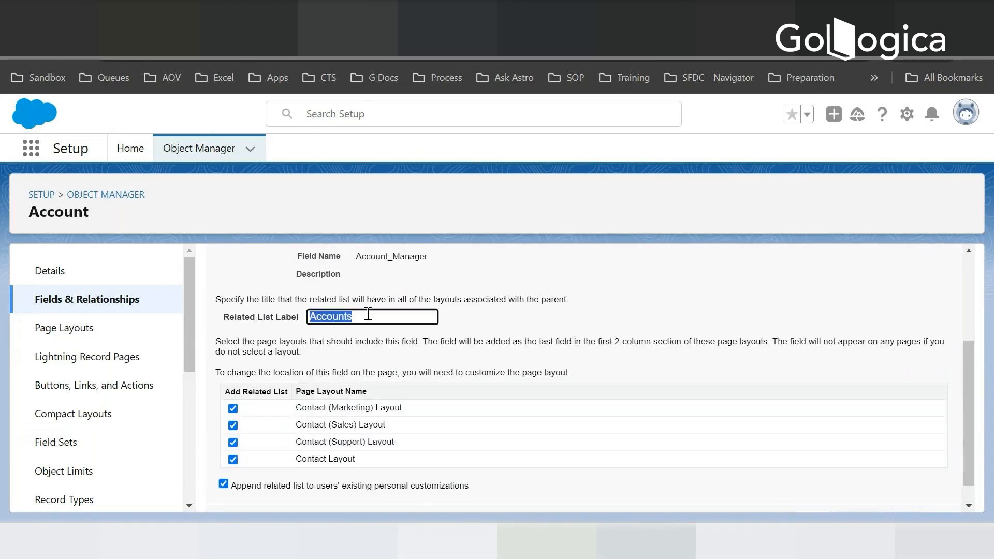
{"action": "left_click", "coordinate": [368, 316]}
{"action": "scroll", "coordinate": [879, 381], "scroll_direction": "down", "scroll_amount": 1}
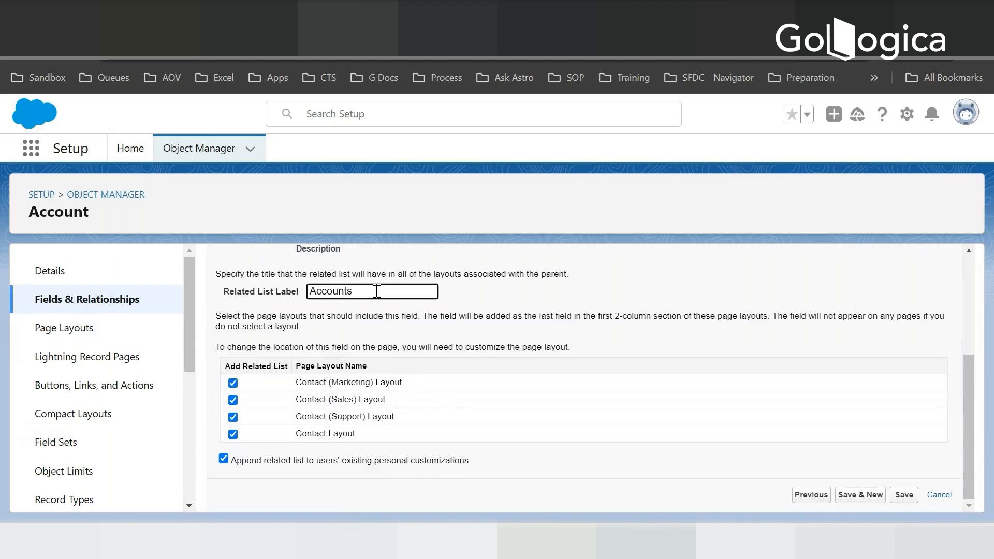
{"action": "key", "text": "BackSpace"}
{"action": "type", "text": "Manager"}
{"action": "left_click", "coordinate": [904, 495]}
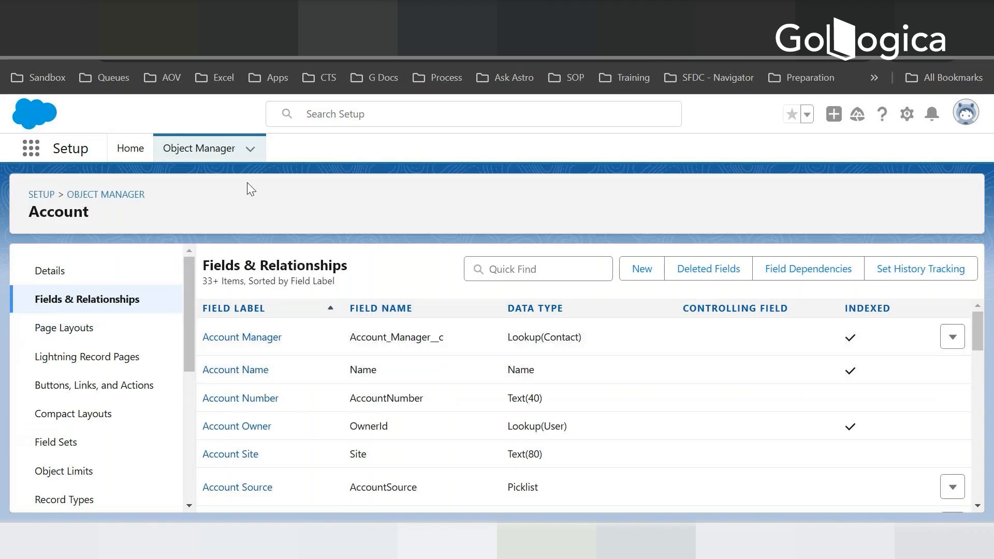
- Find the custom Invoice object (Invoice__c) in Object Manager and open its fields and relationships
{"action": "left_click", "coordinate": [134, 201]}
{"action": "left_click", "coordinate": [734, 198]}
{"action": "type", "text": "invoice"}
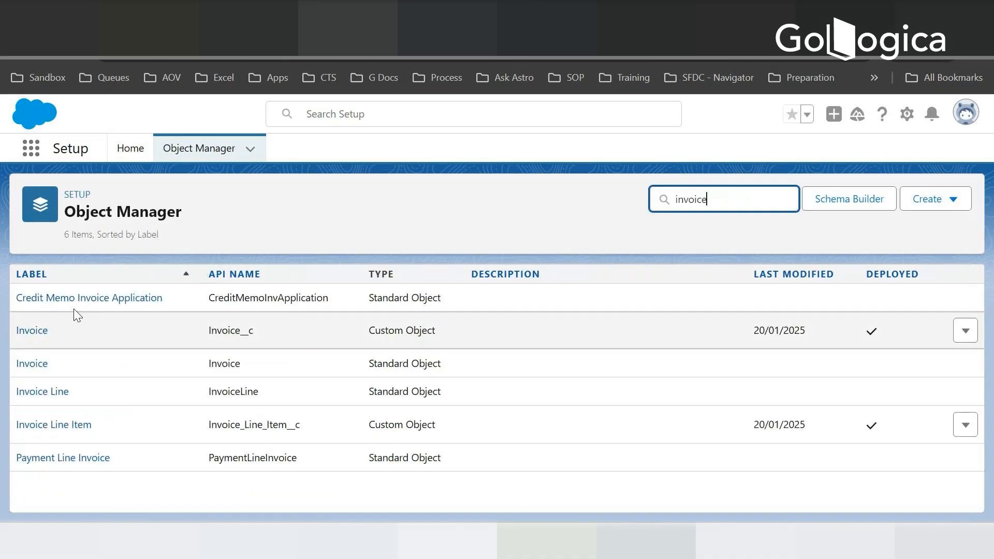
{"action": "left_click", "coordinate": [31, 332]}
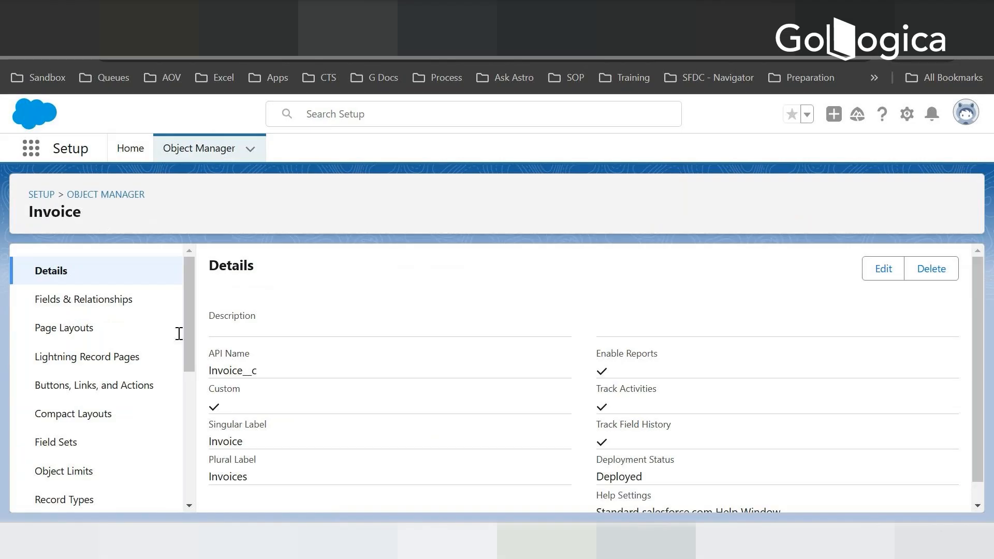
{"action": "left_click", "coordinate": [93, 308]}
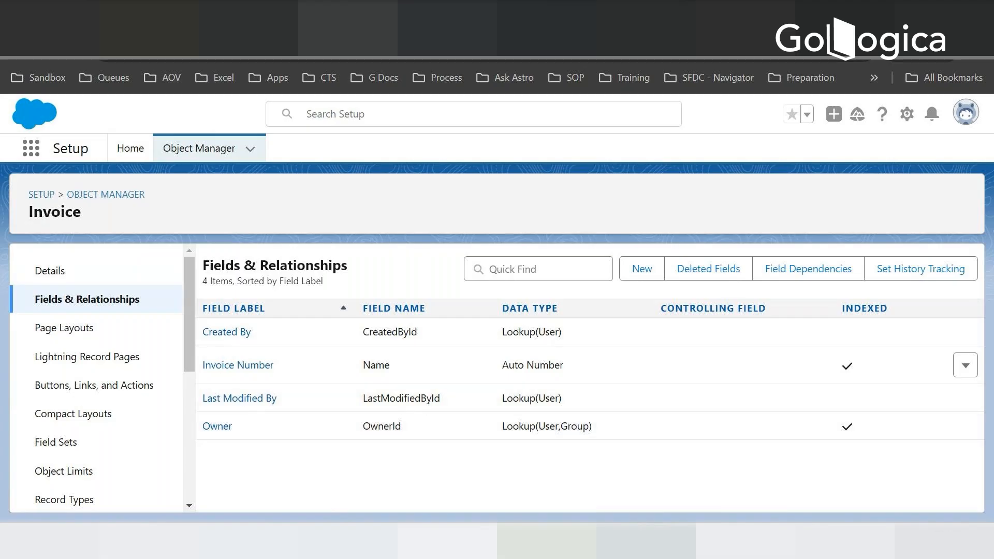
- Switch to Notepad, review the planned Invoice fields and their data types, and return to Salesforce
{"action": "key", "text": "alt+Tab"}
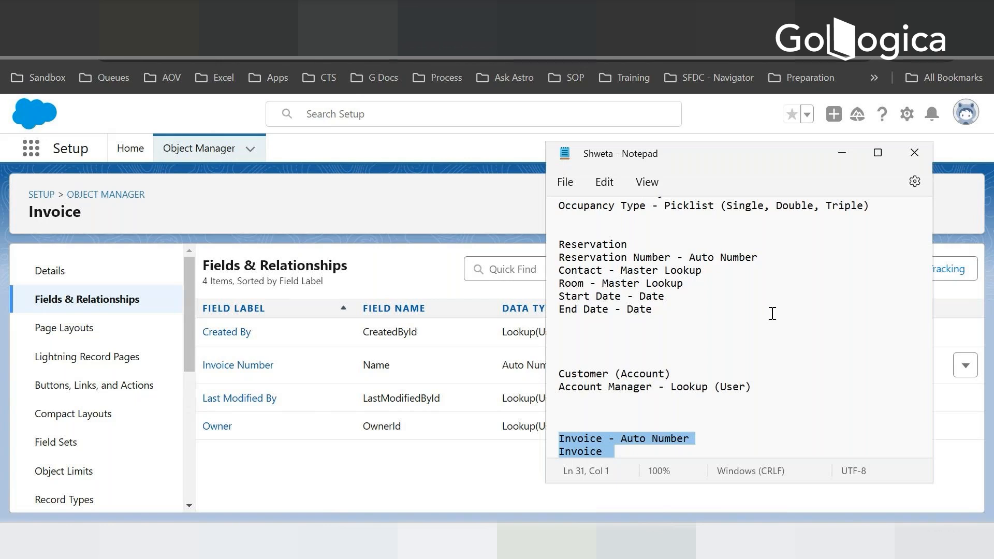
{"action": "scroll", "coordinate": [772, 321], "scroll_direction": "down", "scroll_amount": 3}
{"action": "scroll", "coordinate": [773, 331], "scroll_direction": "down", "scroll_amount": 1}
{"action": "scroll", "coordinate": [774, 332], "scroll_direction": "down", "scroll_amount": 2}
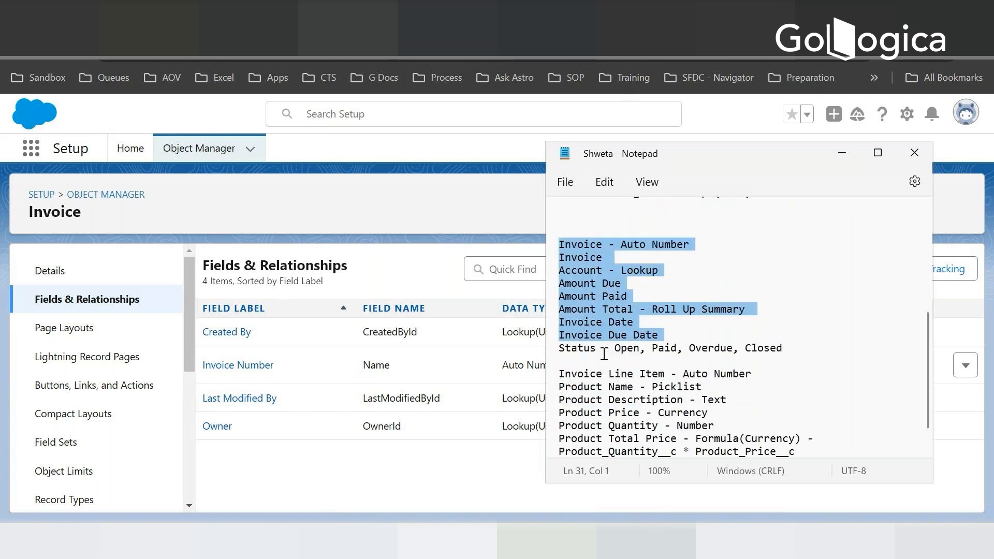
{"action": "left_click", "coordinate": [748, 257]}
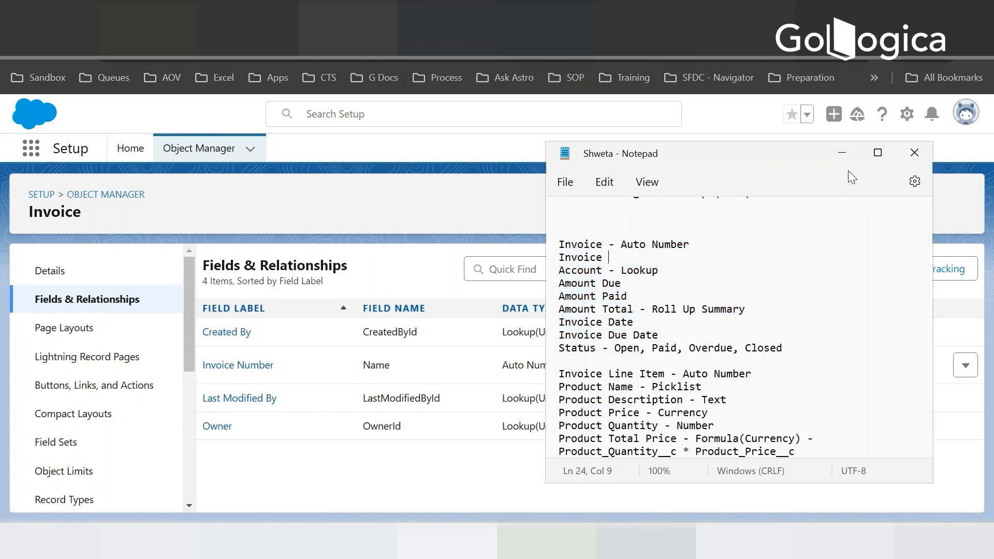
{"action": "left_click", "coordinate": [842, 154]}
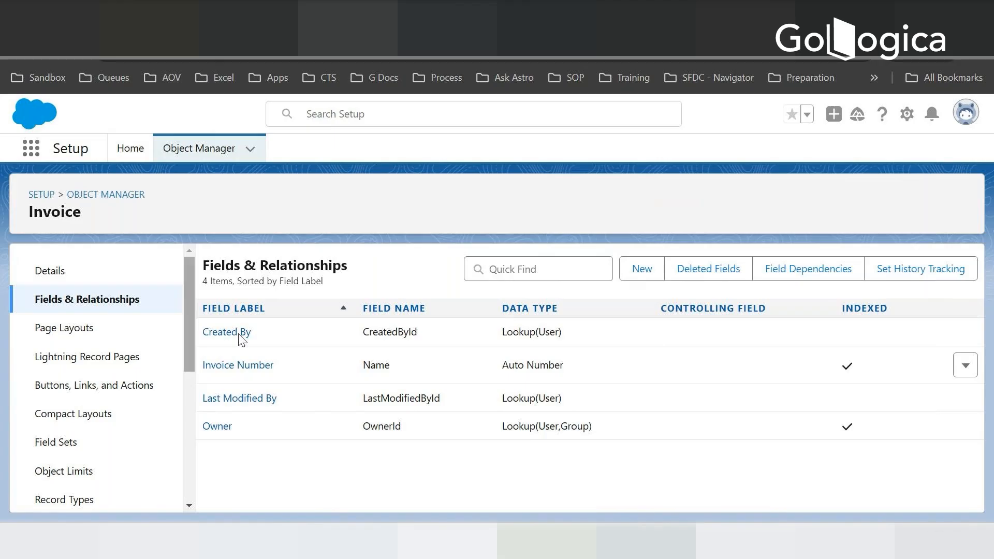
- Start a new custom field on the Invoice object with Lookup Relationship as its data type
{"action": "left_click", "coordinate": [641, 268]}
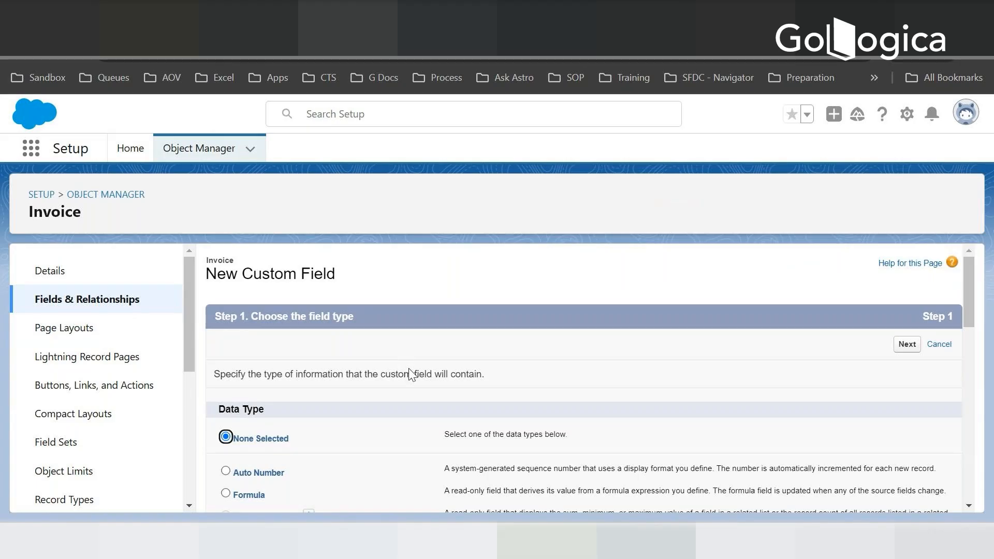
{"action": "scroll", "coordinate": [409, 374], "scroll_direction": "down", "scroll_amount": 5}
{"action": "left_click", "coordinate": [226, 324]}
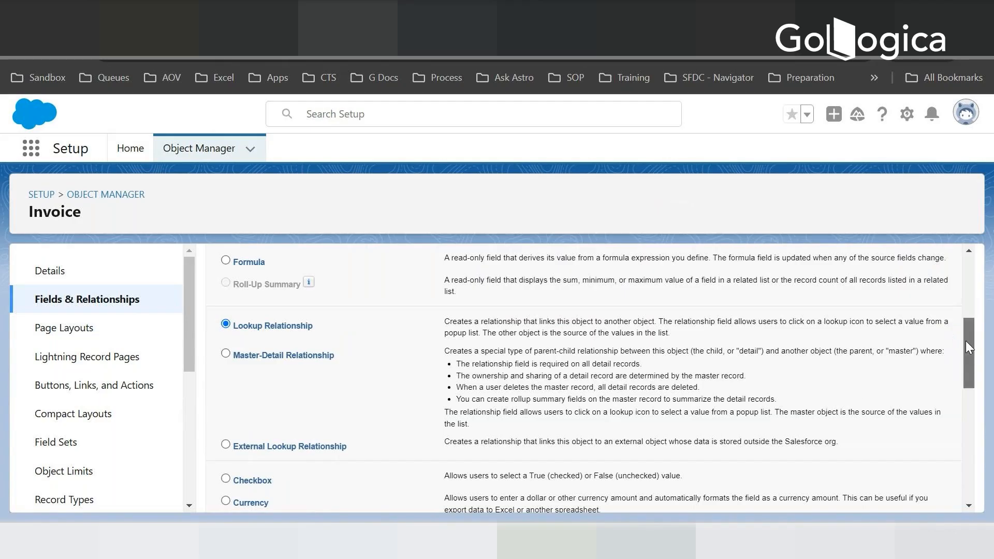
{"action": "left_click_drag", "start_coordinate": [966, 341], "coordinate": [916, 496]}
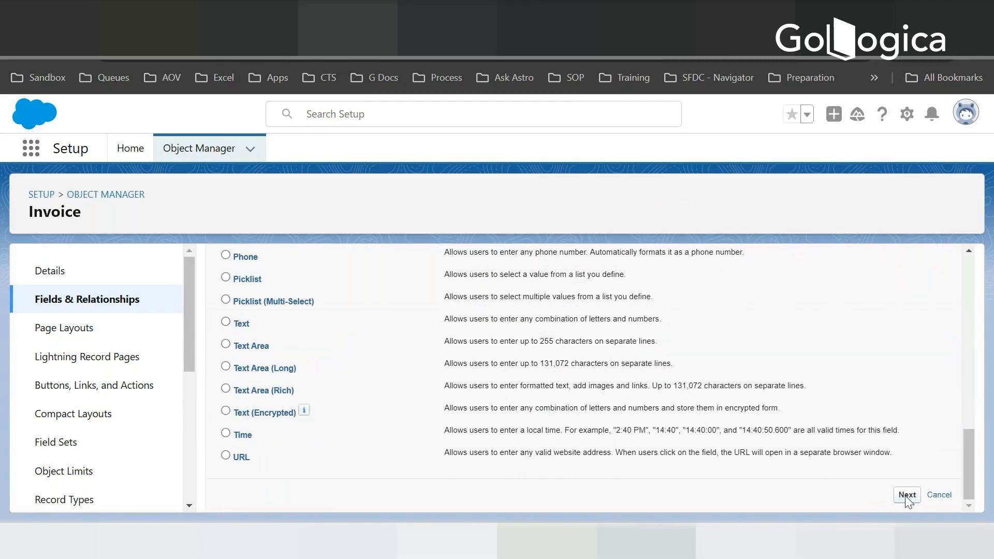
{"action": "left_click", "coordinate": [907, 496]}
- Relate the Invoice lookup field to the Account object and continue to its label and name settings
{"action": "left_click", "coordinate": [389, 404]}
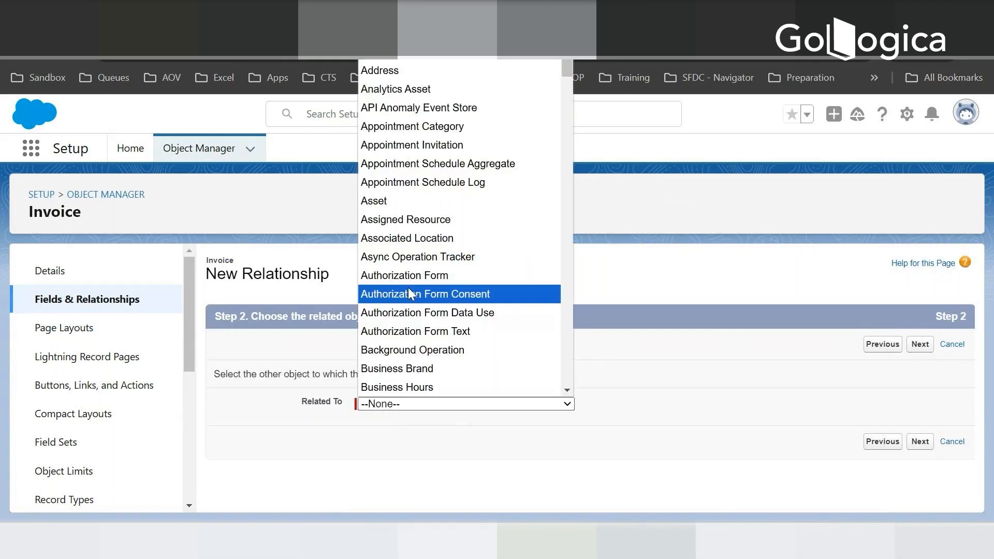
{"action": "type", "text": "ac"}
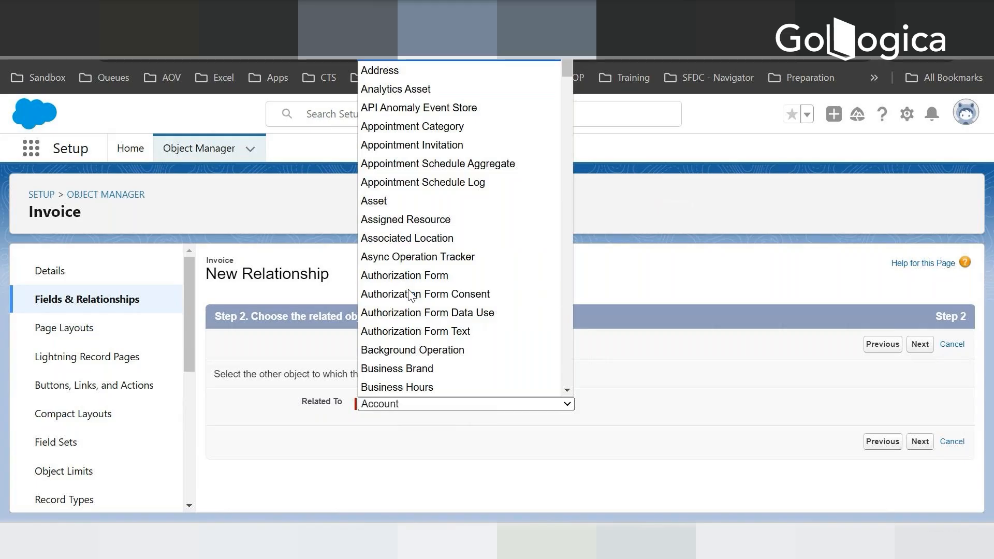
{"action": "left_click", "coordinate": [382, 52]}
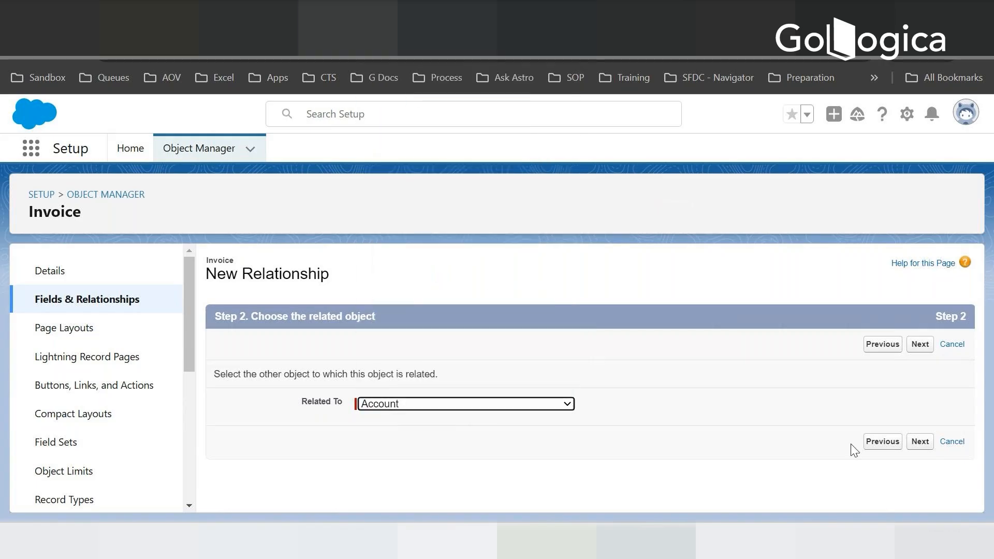
{"action": "left_click", "coordinate": [924, 442]}
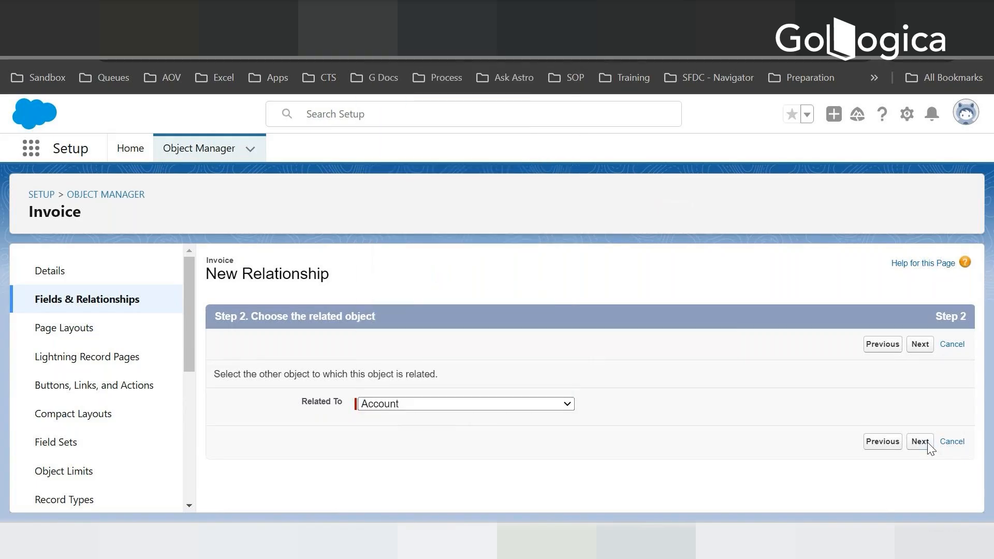
- Set the Account lookup field's child relationship name to InvoicesAccount and continue to field-level security
{"action": "key", "text": "Tab"}
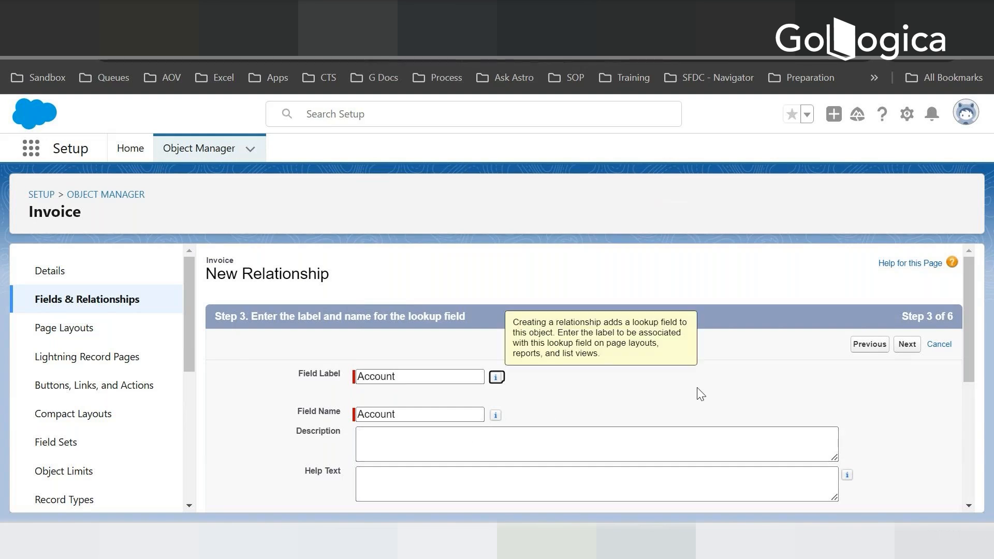
{"action": "scroll", "coordinate": [700, 395], "scroll_direction": "down", "scroll_amount": 5}
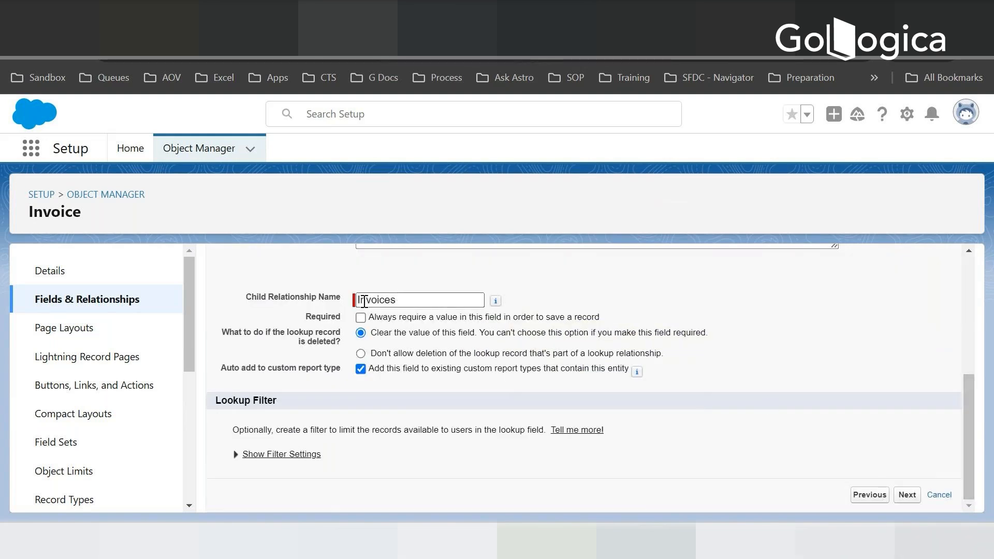
{"action": "left_click", "coordinate": [404, 300]}
{"action": "type", "text": "Ab"}
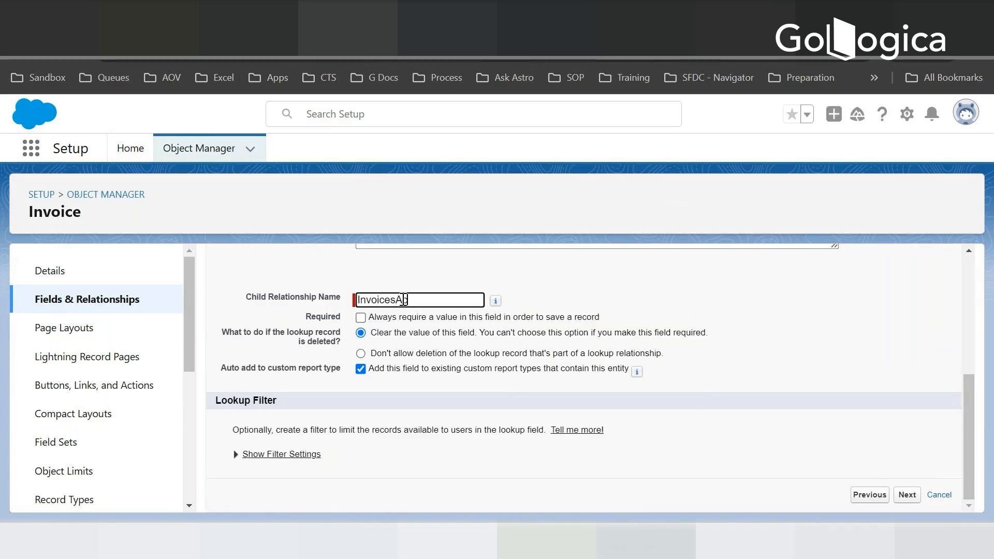
{"action": "type", "text": "count"}
{"action": "left_click", "coordinate": [906, 497]}
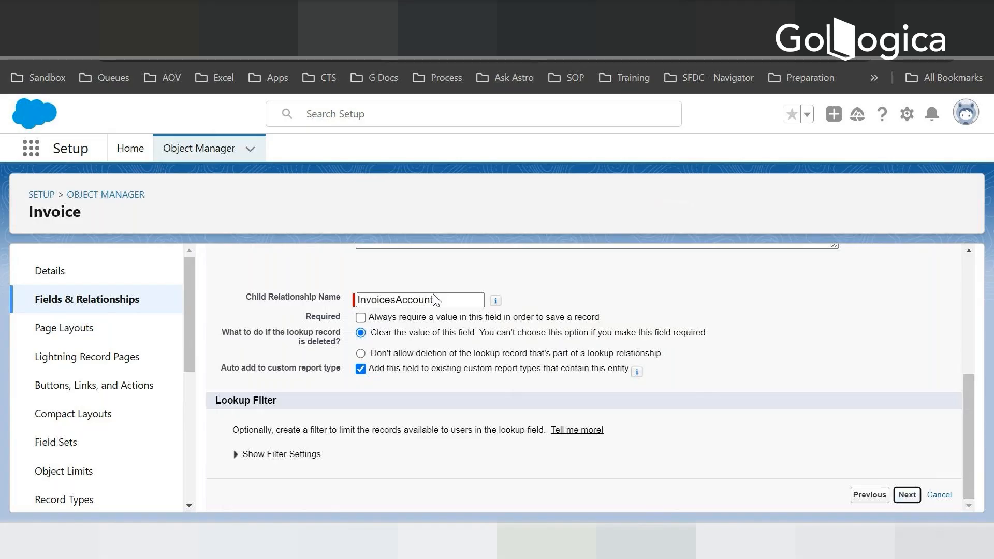
- Accept the default field-level security and page layout placement for the Account lookup field and continue to the related list settings
{"action": "scroll", "coordinate": [657, 448], "scroll_direction": "down", "scroll_amount": 10}
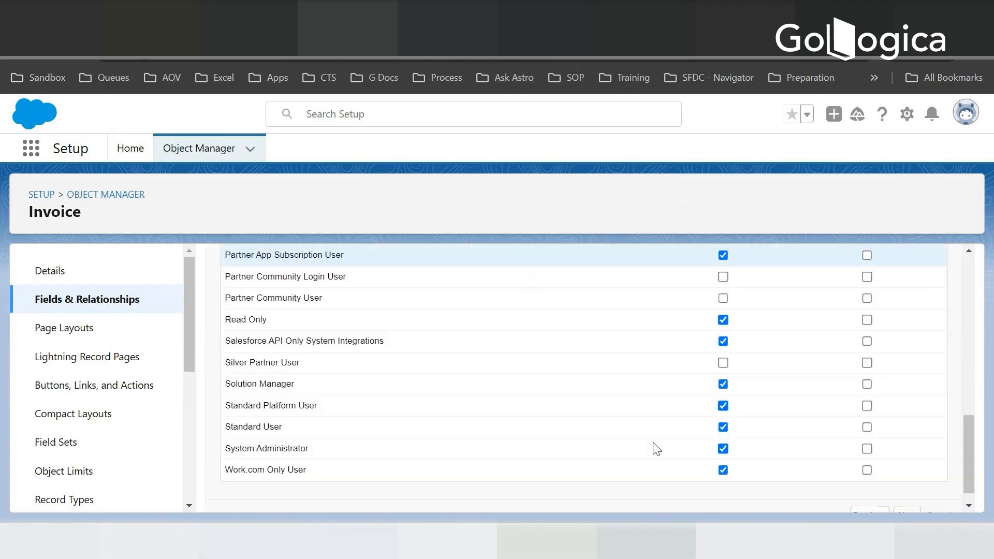
{"action": "scroll", "coordinate": [656, 448], "scroll_direction": "down", "scroll_amount": 1}
{"action": "left_click", "coordinate": [907, 495]}
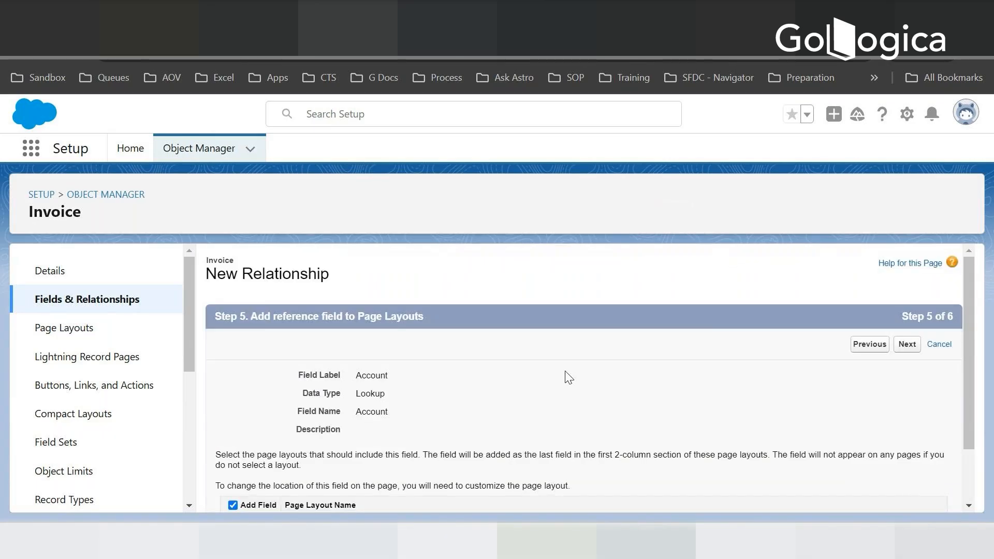
{"action": "scroll", "coordinate": [616, 362], "scroll_direction": "down", "scroll_amount": 2}
{"action": "scroll", "coordinate": [616, 361], "scroll_direction": "up", "scroll_amount": 2}
{"action": "left_click", "coordinate": [906, 344]}
- Label the related list InvoicesAccount on the Account layouts, save the lookup field and begin another custom field
{"action": "scroll", "coordinate": [667, 455], "scroll_direction": "down", "scroll_amount": 3}
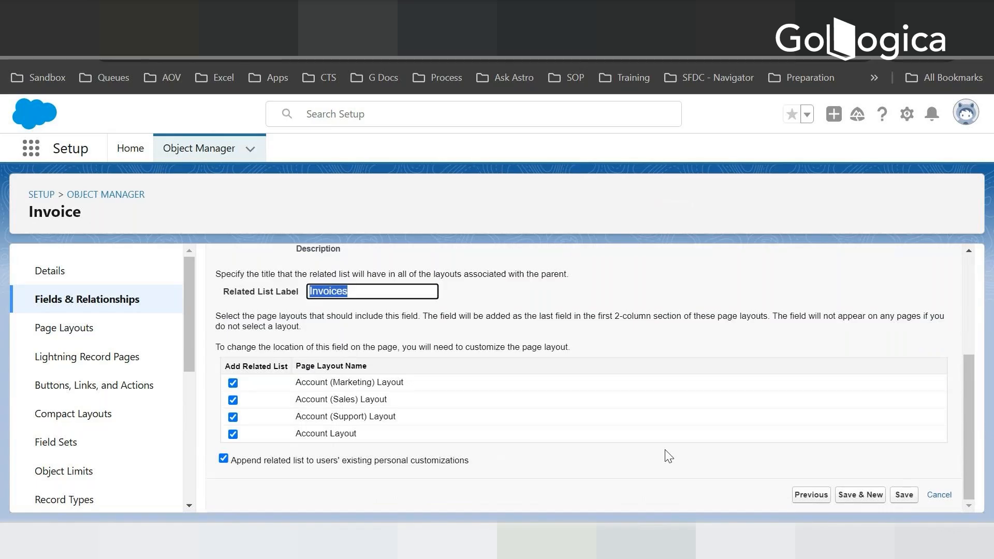
{"action": "scroll", "coordinate": [492, 388], "scroll_direction": "up", "scroll_amount": 2}
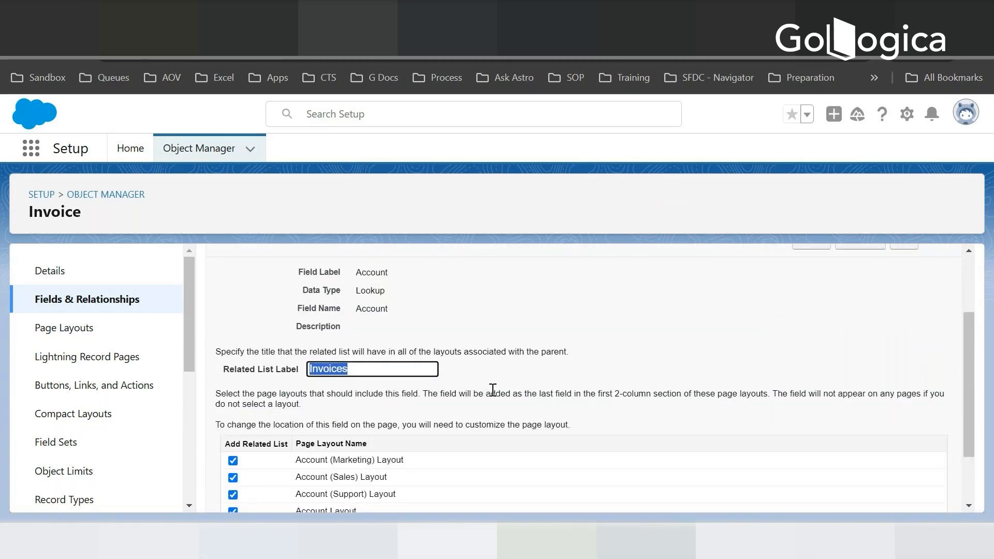
{"action": "left_click", "coordinate": [354, 368]}
{"action": "type", "text": "A"}
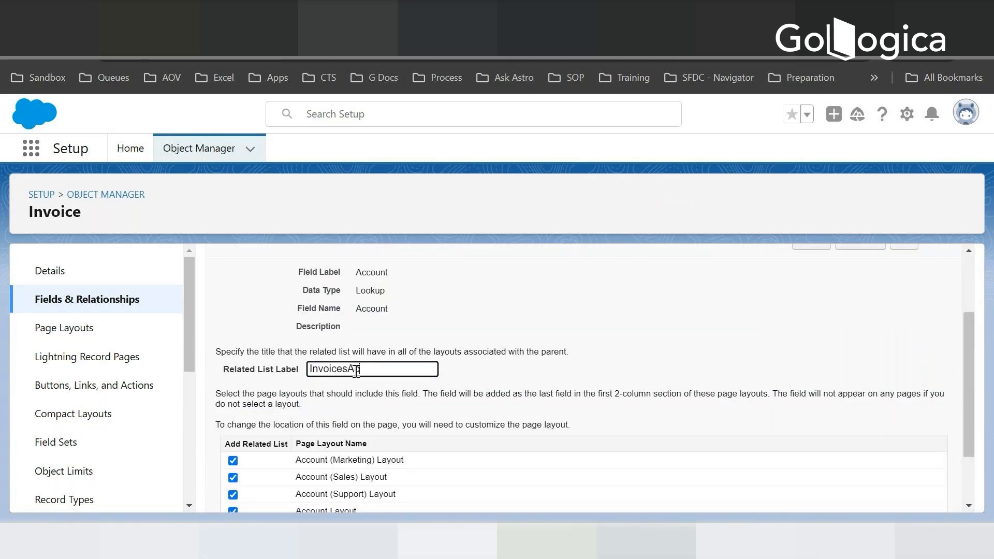
{"action": "type", "text": "ccount"}
{"action": "scroll", "coordinate": [818, 407], "scroll_direction": "down", "scroll_amount": 2}
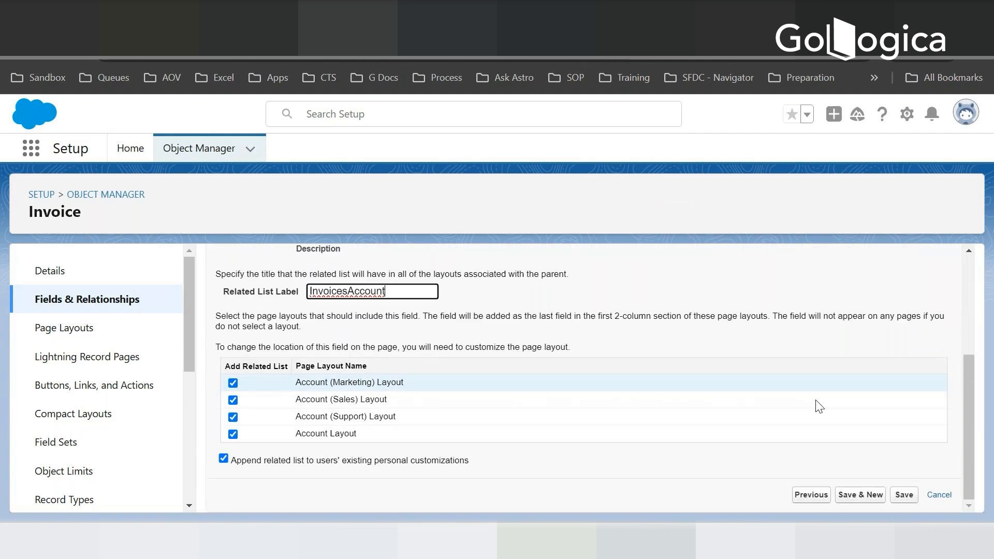
{"action": "left_click", "coordinate": [861, 497]}
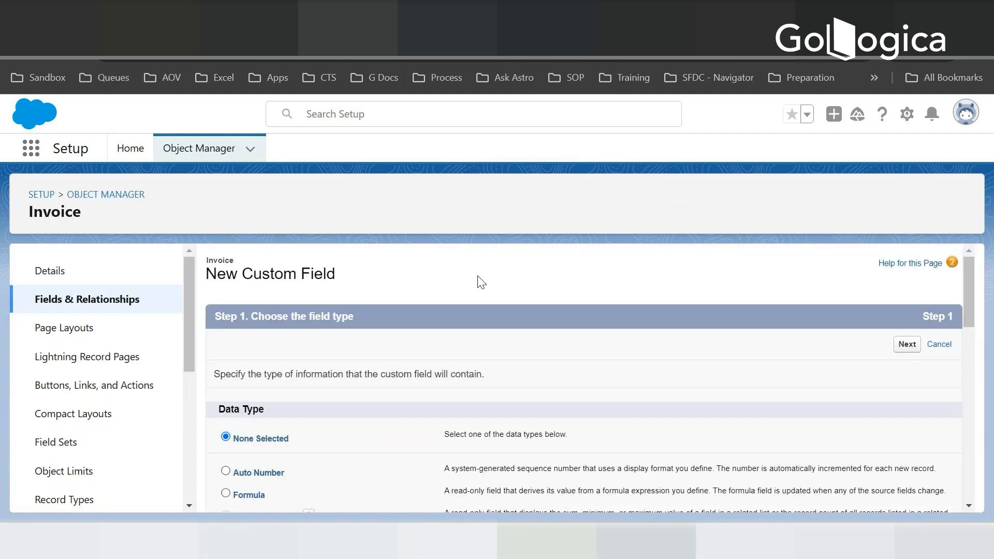
- Switch to Notepad, review the remaining planned Invoice fields, including the amounts and dates, and return to Salesforce
{"action": "key", "text": "alt+Tab"}
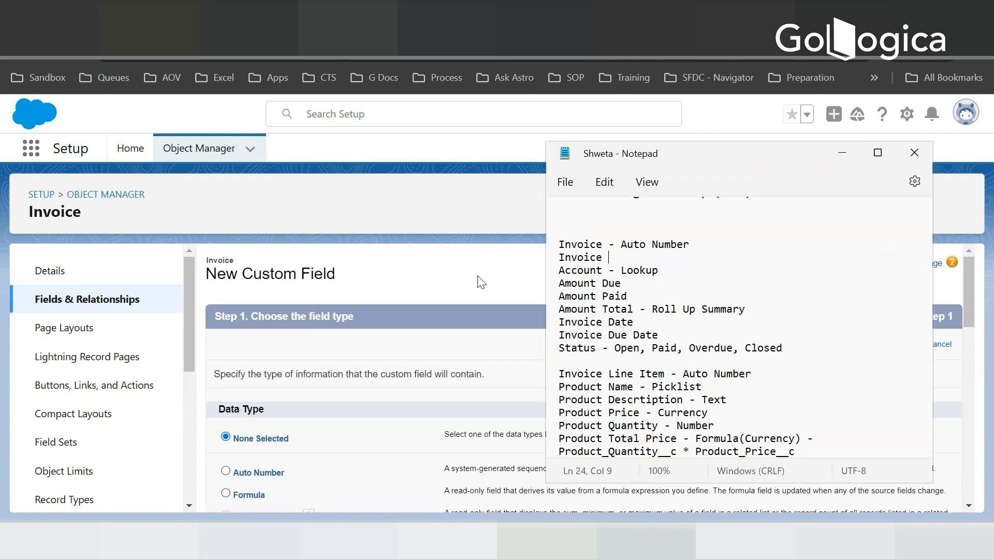
{"action": "scroll", "coordinate": [668, 254], "scroll_direction": "down", "scroll_amount": 2}
{"action": "scroll", "coordinate": [667, 254], "scroll_direction": "up", "scroll_amount": 3}
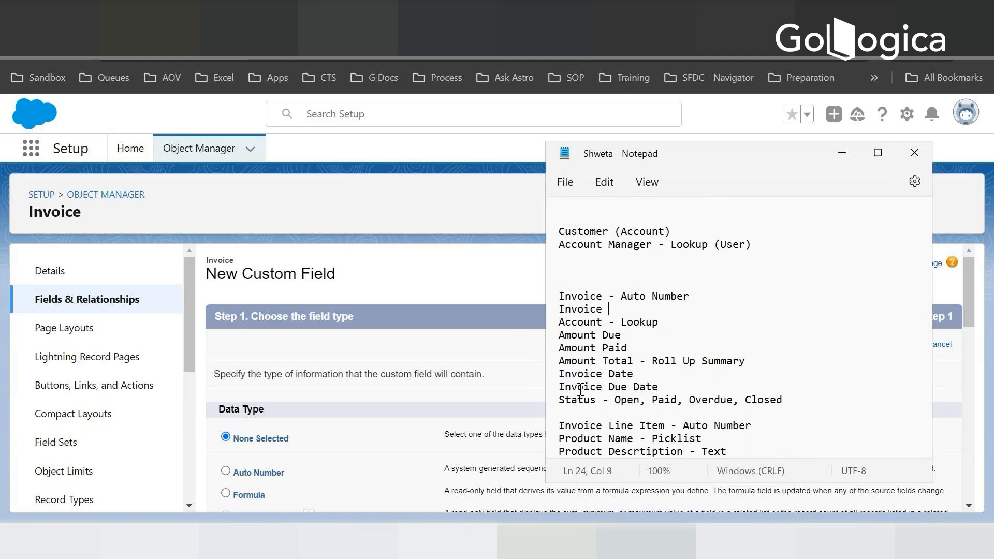
{"action": "left_click_drag", "start_coordinate": [559, 374], "coordinate": [553, 394]}
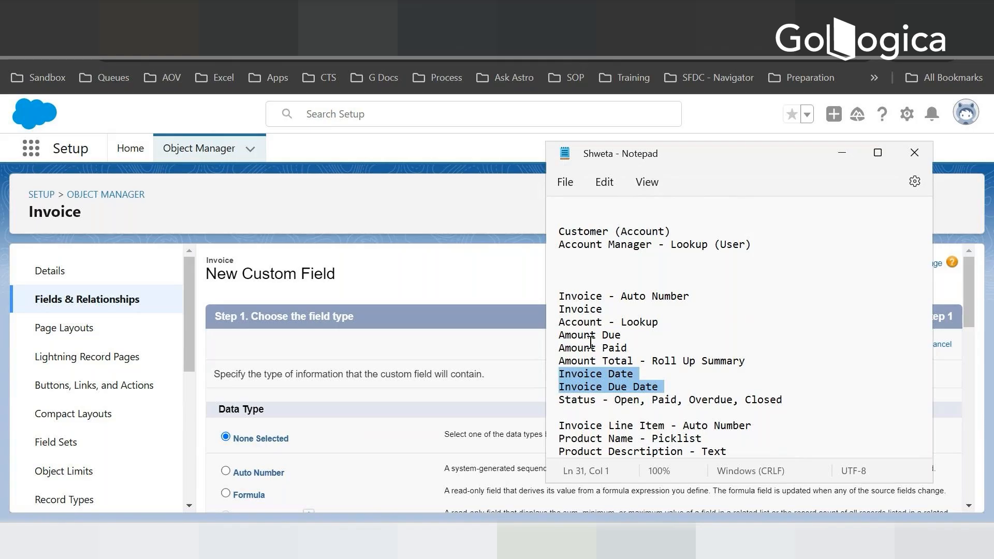
{"action": "left_click", "coordinate": [445, 277]}
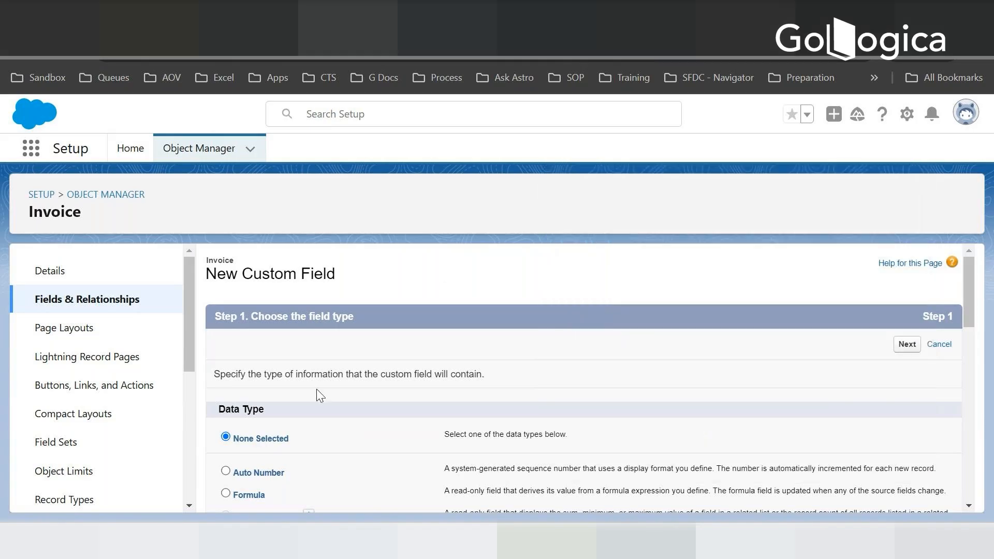
- Choose Currency as the data type of the new Invoice field and continue to its details
{"action": "scroll", "coordinate": [320, 395], "scroll_direction": "down", "scroll_amount": 5}
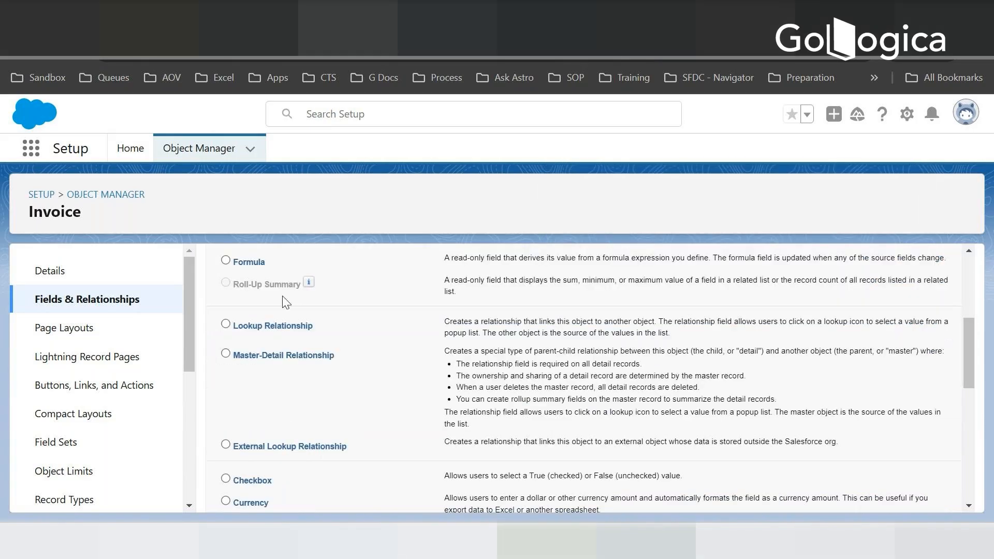
{"action": "left_click", "coordinate": [226, 501]}
{"action": "scroll", "coordinate": [423, 388], "scroll_direction": "down", "scroll_amount": 4}
{"action": "left_click_drag", "start_coordinate": [964, 386], "coordinate": [931, 510]}
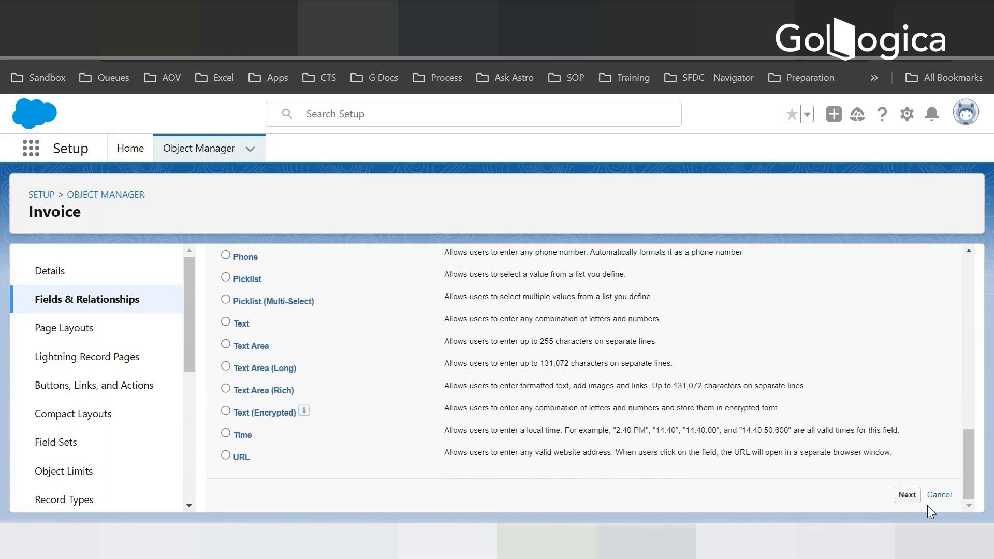
{"action": "left_click", "coordinate": [906, 493]}
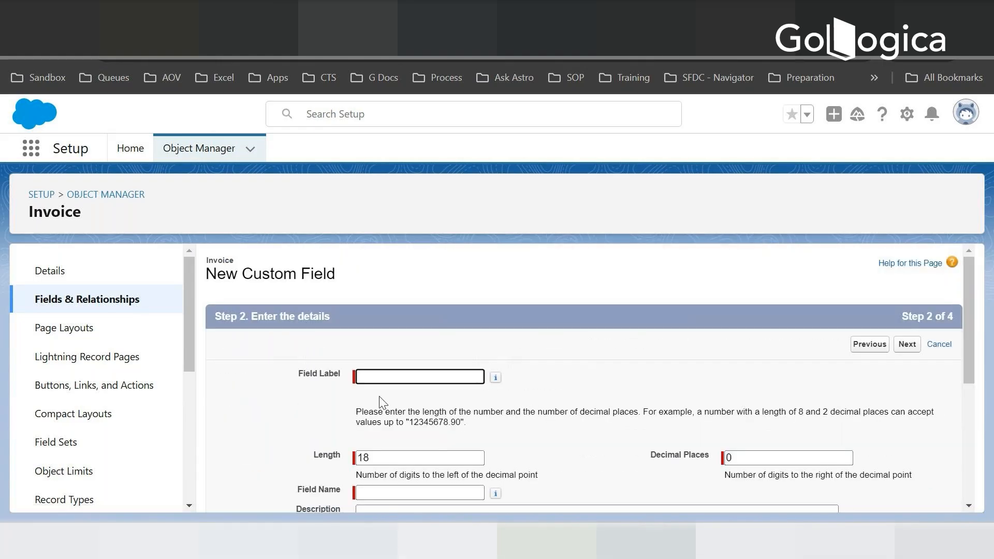
- Label the currency field Amount Due with a length of 16 and 2 decimal places
{"action": "type", "text": "Amount Due"}
{"action": "key", "text": "Tab"}
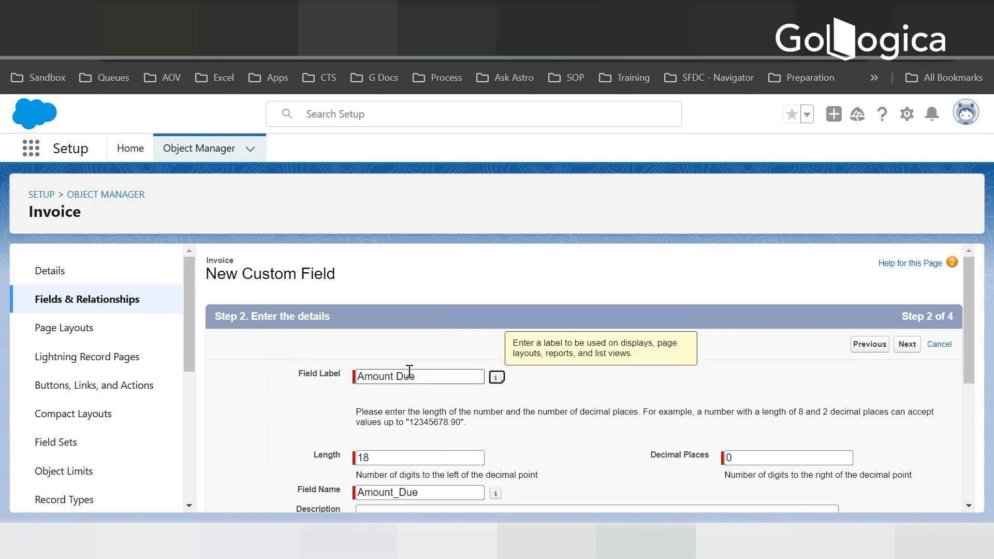
{"action": "key", "text": "Tab"}
{"action": "type", "text": "16"}
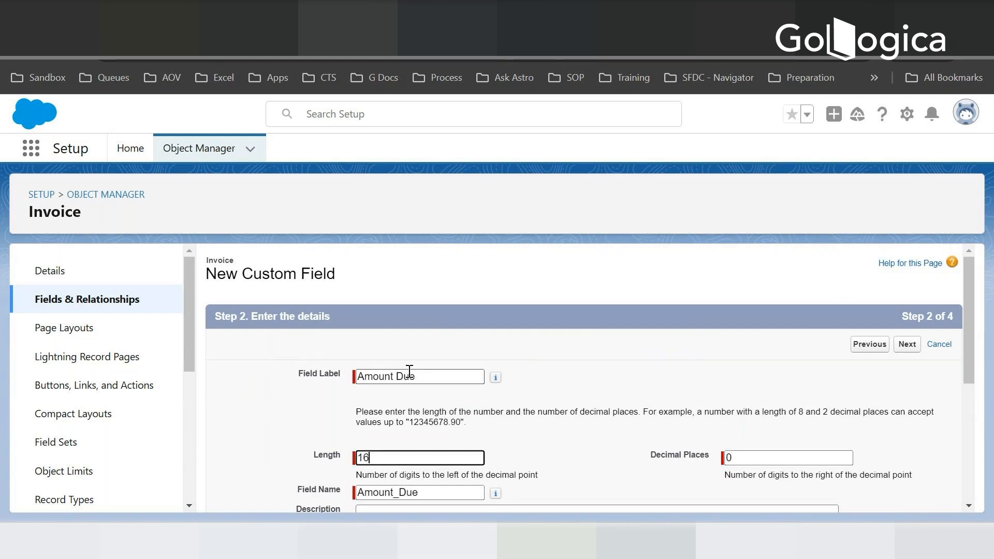
{"action": "key", "text": "Tab"}
{"action": "type", "text": "2"}
{"action": "key", "text": "Tab"}
- Set the Amount Due field's default value to 0.00 and continue to field-level security
{"action": "scroll", "coordinate": [412, 393], "scroll_direction": "down", "scroll_amount": 5}
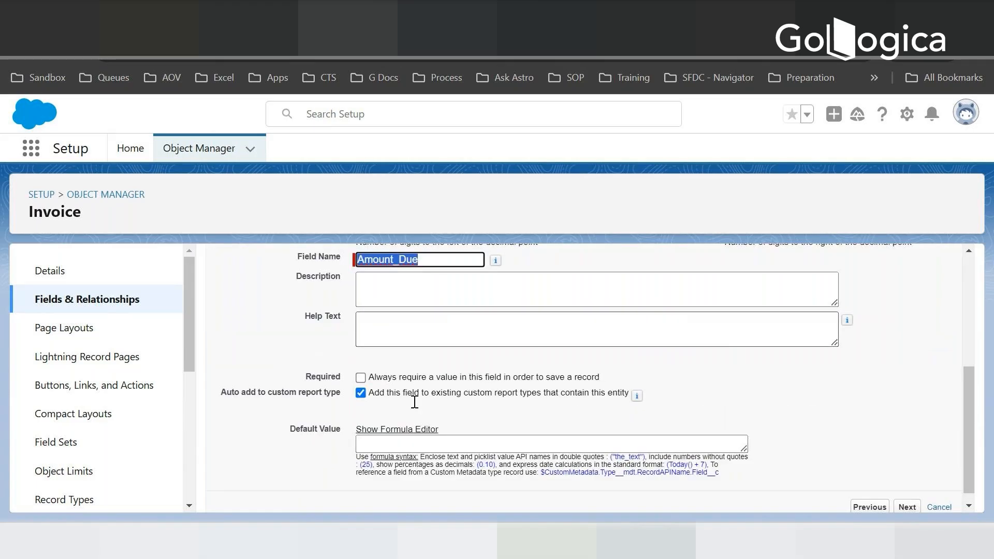
{"action": "left_click", "coordinate": [372, 431]}
{"action": "type", "text": "0.00"}
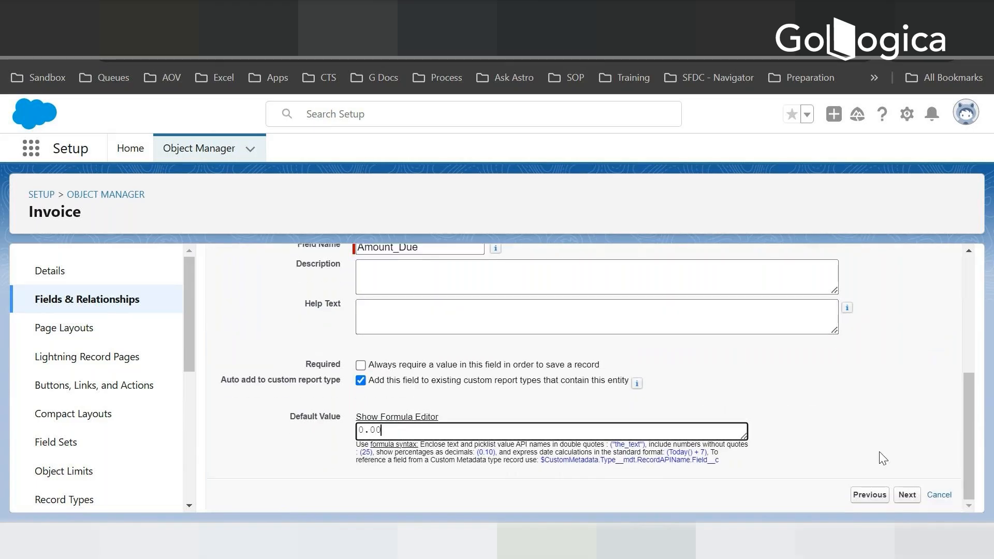
{"action": "left_click", "coordinate": [907, 494]}
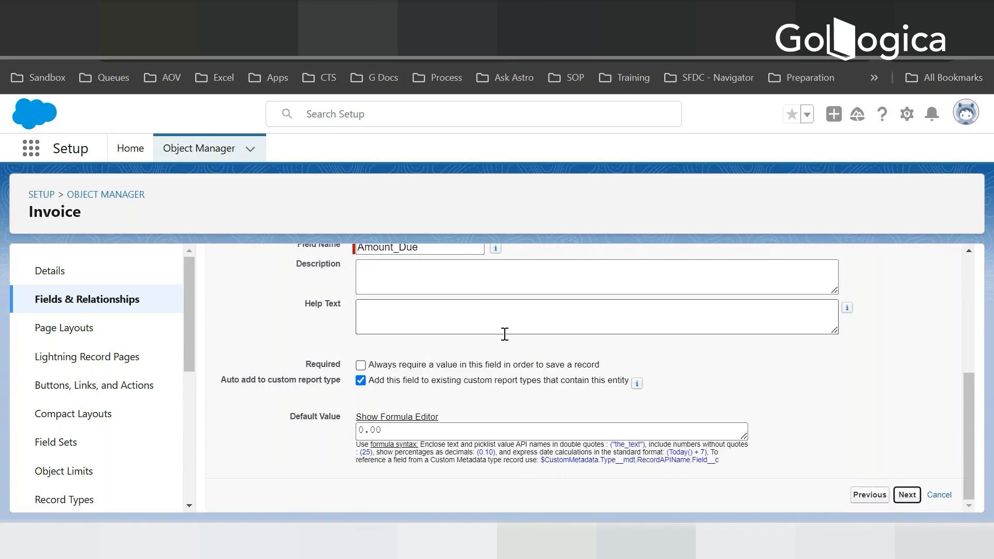
- Keep the default profile visibility and Invoice Layout placement for Amount Due, save it and begin another custom field
{"action": "scroll", "coordinate": [590, 409], "scroll_direction": "down", "scroll_amount": 10}
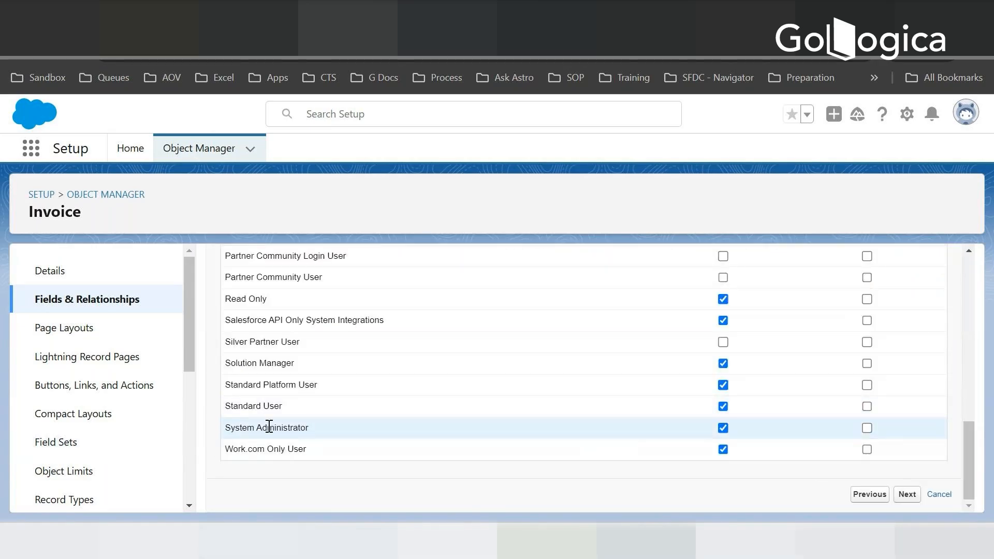
{"action": "scroll", "coordinate": [439, 373], "scroll_direction": "up", "scroll_amount": 10}
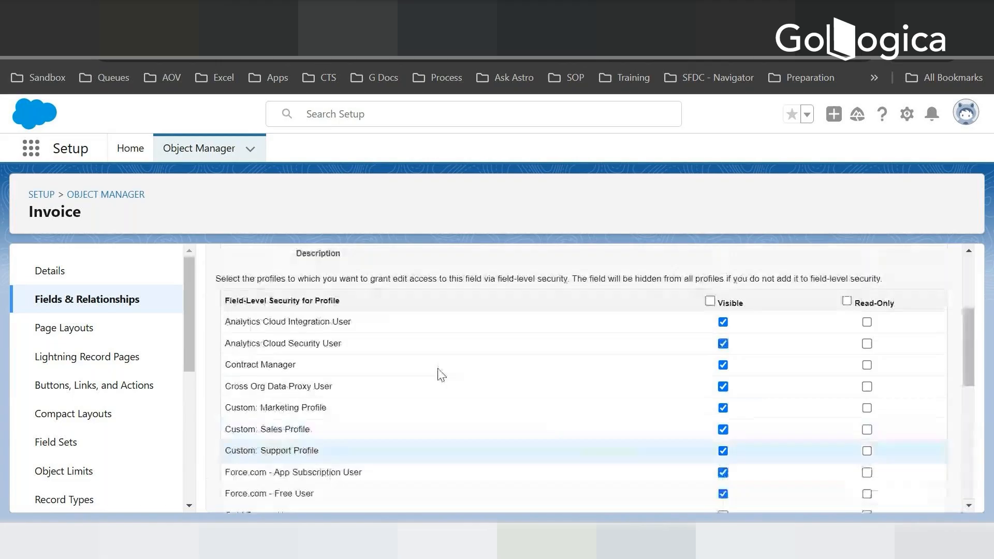
{"action": "scroll", "coordinate": [346, 396], "scroll_direction": "up", "scroll_amount": 1}
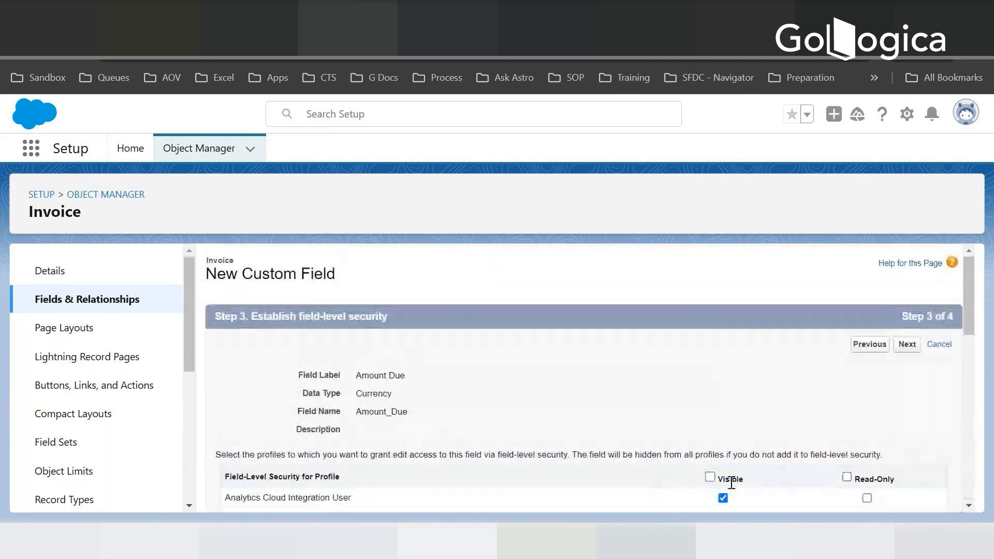
{"action": "left_click", "coordinate": [912, 343]}
{"action": "scroll", "coordinate": [522, 414], "scroll_direction": "down", "scroll_amount": 2}
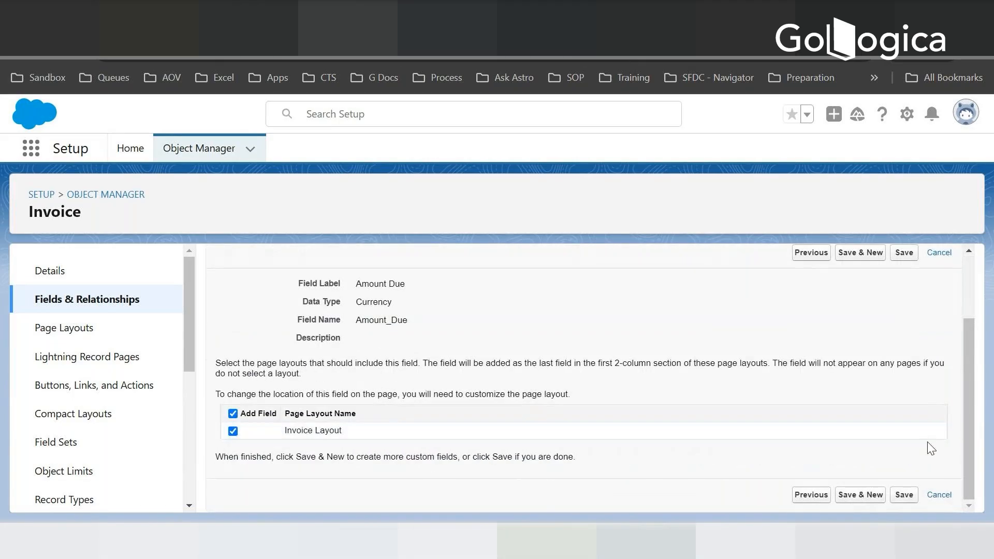
{"action": "left_click", "coordinate": [862, 499]}
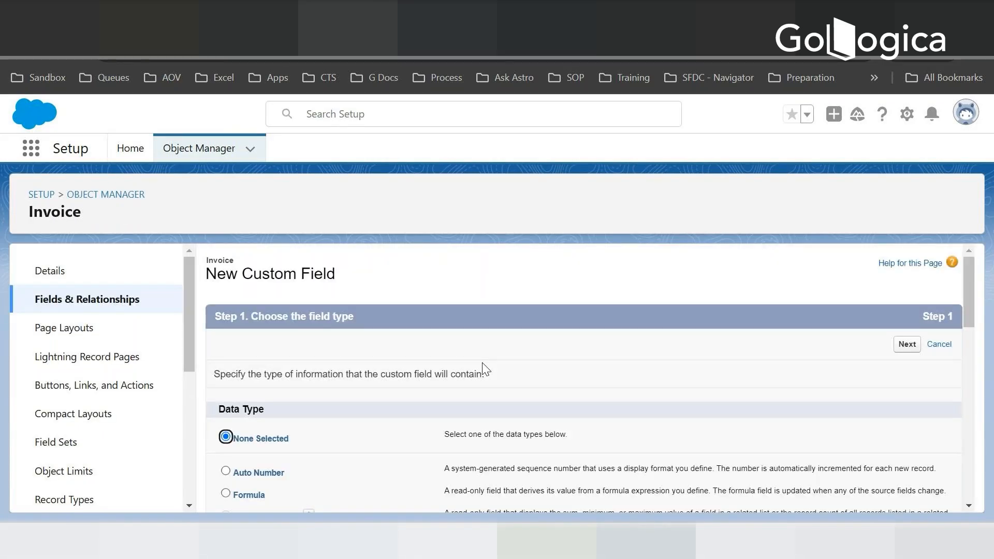
- Check the planned fields in Notepad, return to Salesforce, select Currency as the next field's data type and continue
{"action": "key", "text": "alt+Tab"}
{"action": "key", "text": "alt+Tab"}
{"action": "scroll", "coordinate": [324, 428], "scroll_direction": "down", "scroll_amount": 6}
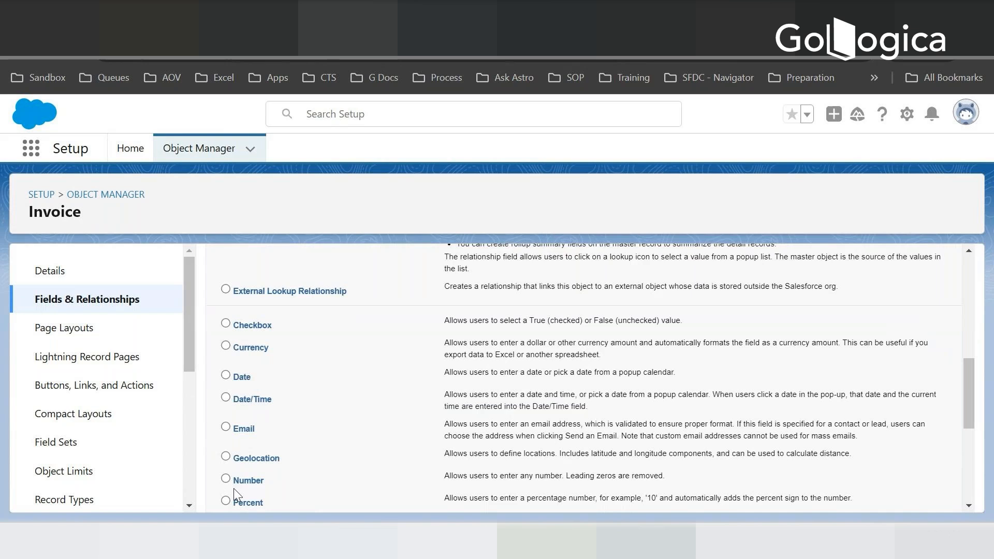
{"action": "left_click", "coordinate": [225, 346]}
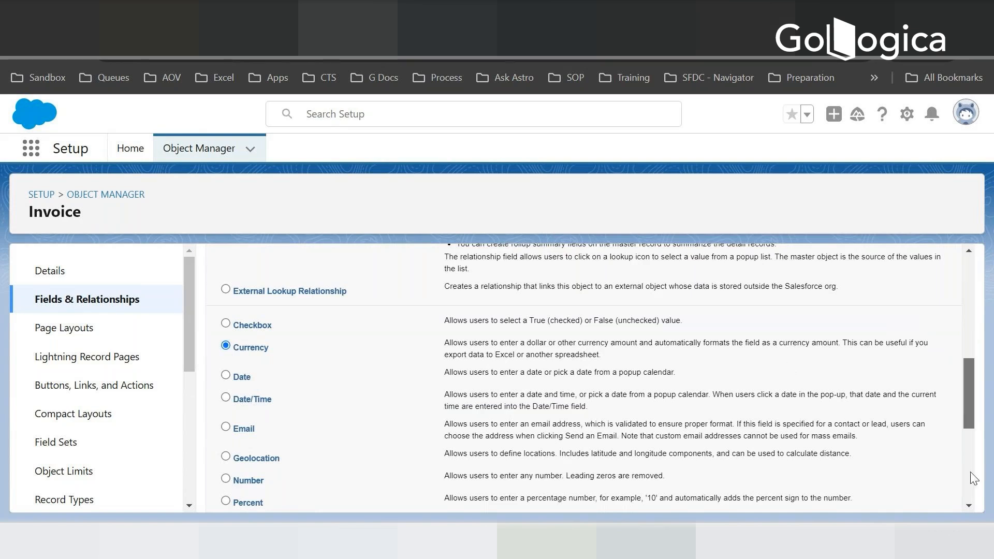
{"action": "scroll", "coordinate": [968, 393], "scroll_direction": "down", "scroll_amount": 10}
{"action": "left_click", "coordinate": [906, 494]}
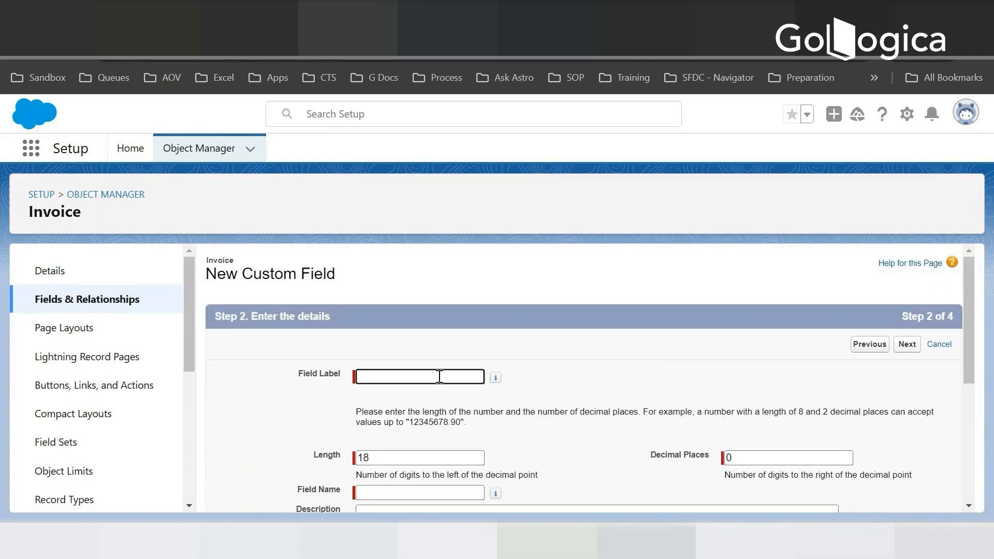
- Label the new currency field Amount Paid with a length of 16 and 2 decimal places
{"action": "type", "text": "Amount Paid"}
{"action": "key", "text": "Tab"}
{"action": "key", "text": "Tab"}
{"action": "type", "text": "1"}
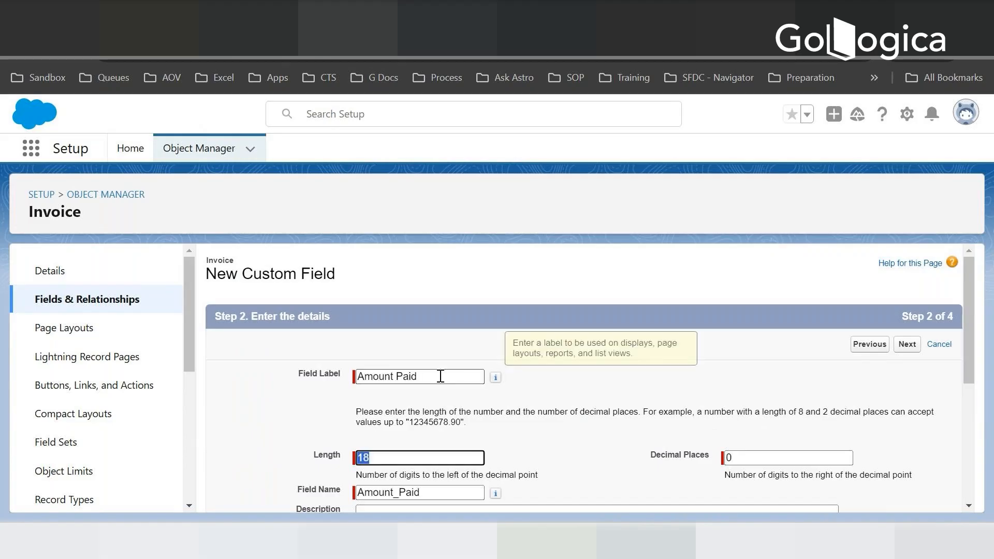
{"action": "type", "text": "8"}
{"action": "key", "text": "Tab"}
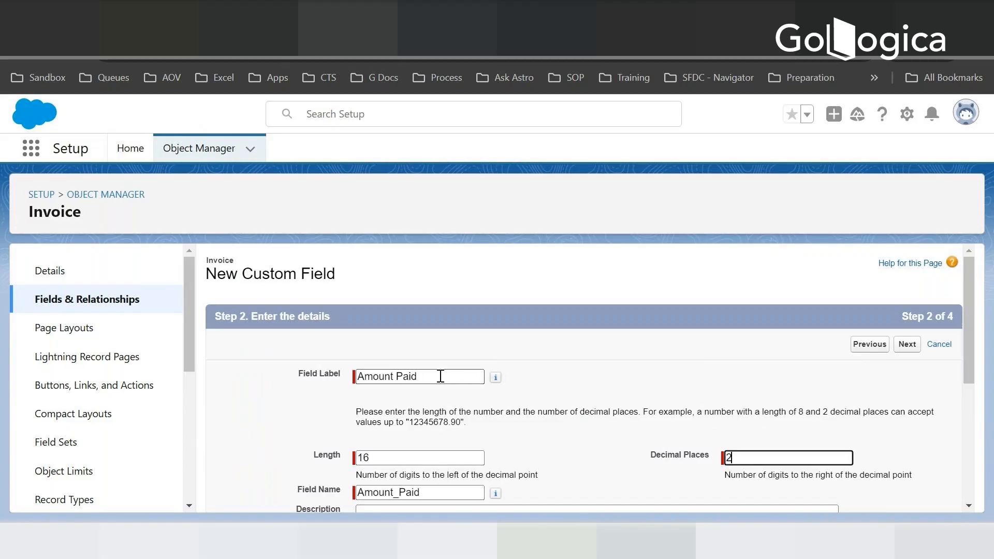
{"action": "type", "text": "2"}
{"action": "key", "text": "Tab"}
- Set the Amount Paid field's default value to 0.00 and continue to field-level security
{"action": "scroll", "coordinate": [421, 435], "scroll_direction": "down", "scroll_amount": 5}
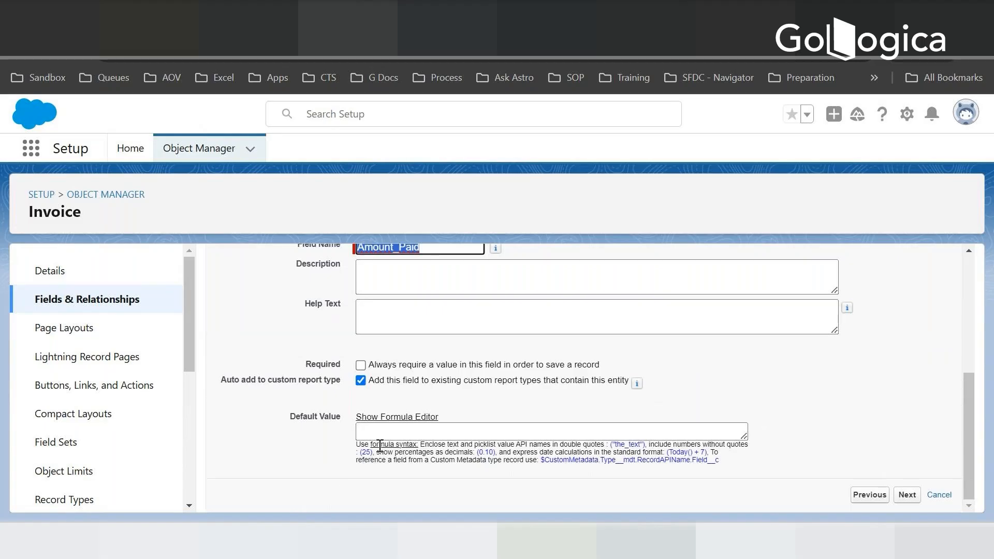
{"action": "left_click", "coordinate": [421, 435]}
{"action": "type", "text": "0.0"}
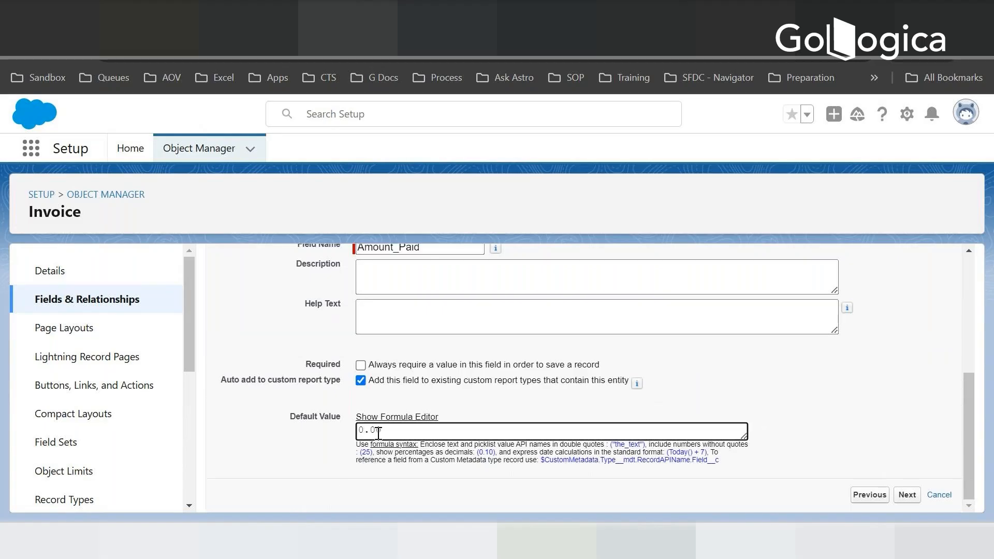
{"action": "type", "text": "0"}
{"action": "key", "text": "Tab"}
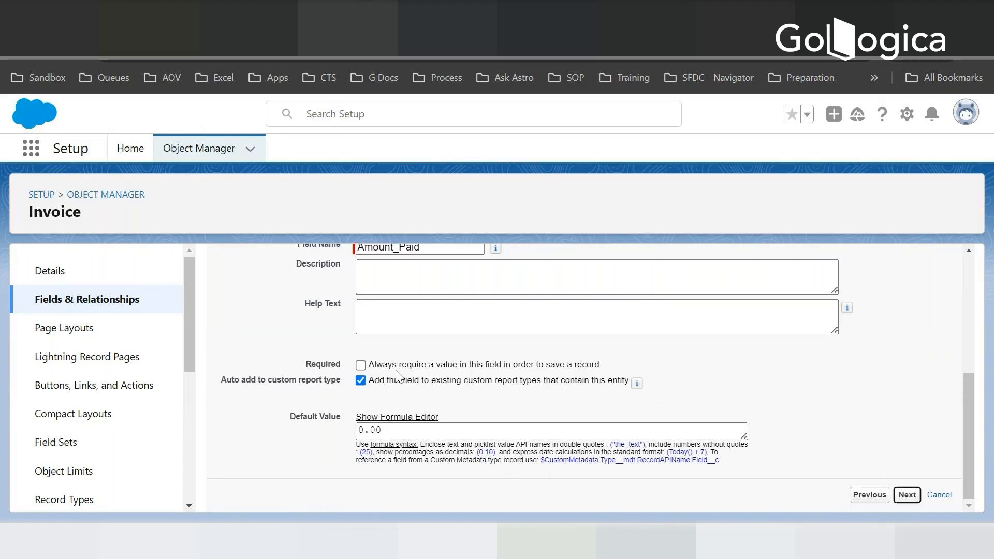
{"action": "key", "text": "Return"}
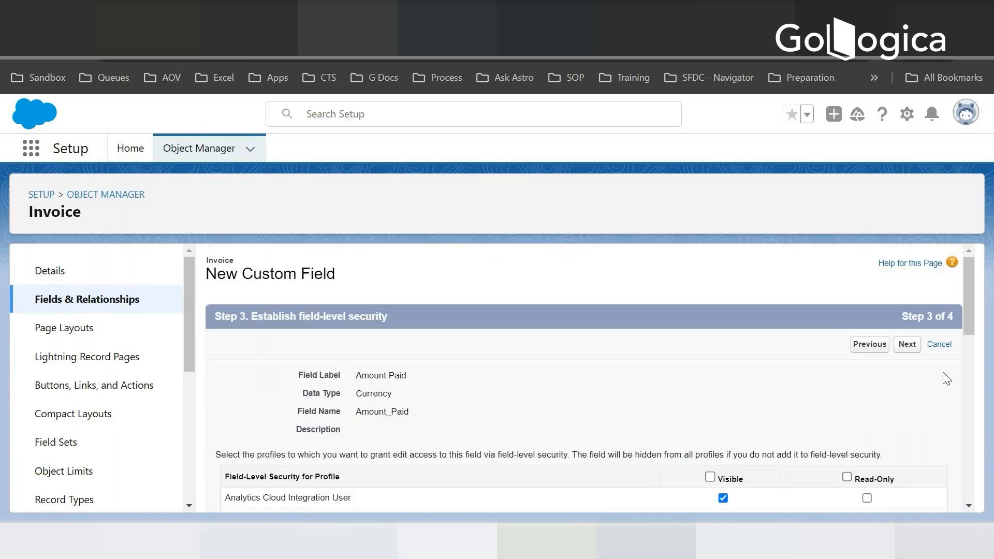
- Keep the default profile visibility and Invoice Layout placement for Amount Paid, save it and begin another custom field
{"action": "left_click", "coordinate": [911, 345]}
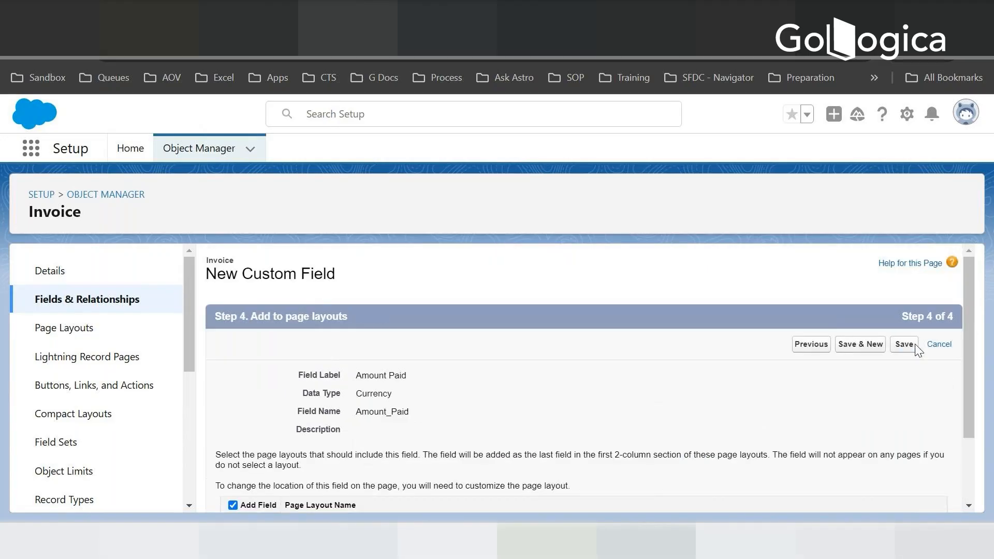
{"action": "scroll", "coordinate": [364, 449], "scroll_direction": "down", "scroll_amount": 2}
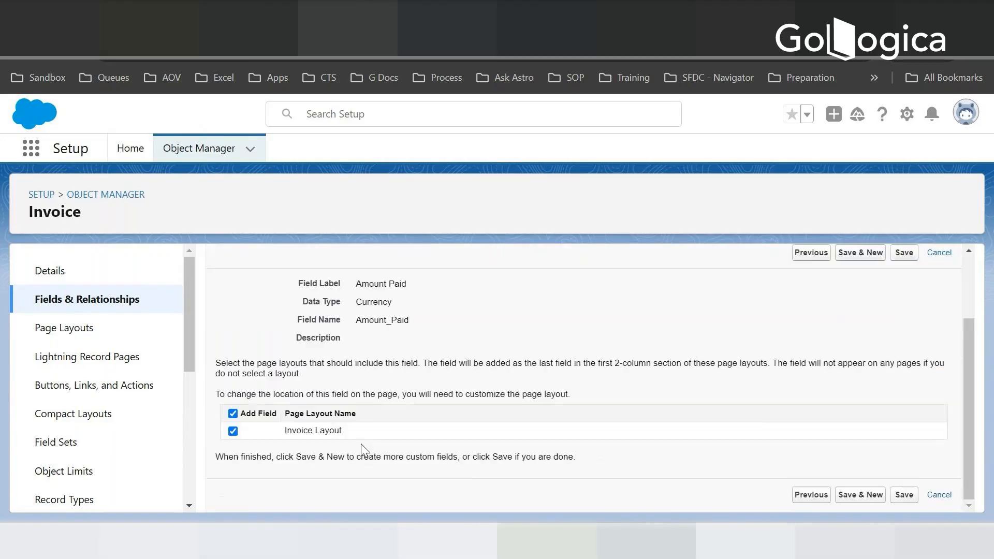
{"action": "left_click", "coordinate": [860, 497]}
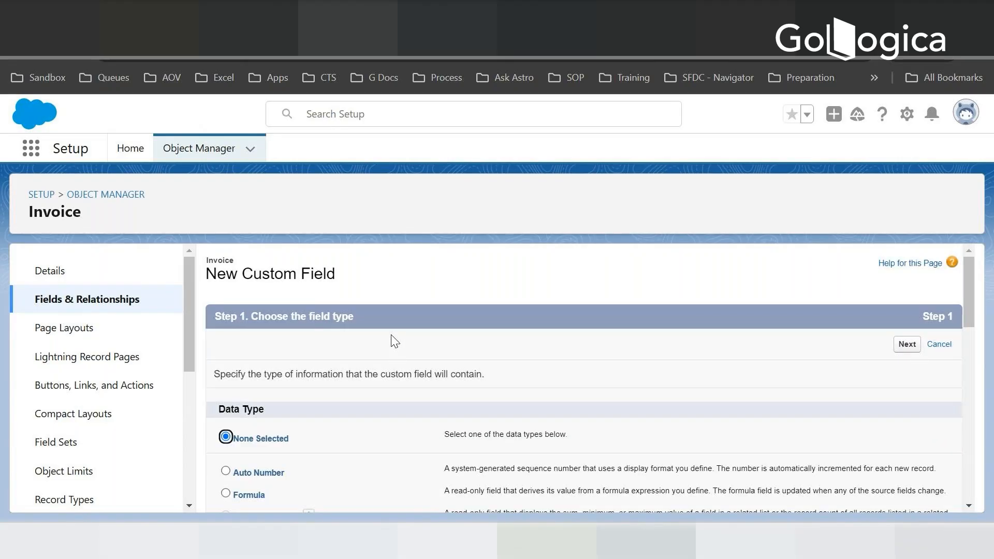
- Check the planned Invoice fields in Notepad, return to Salesforce and continue with Date as the next field's data type
{"action": "key", "text": "alt+Tab"}
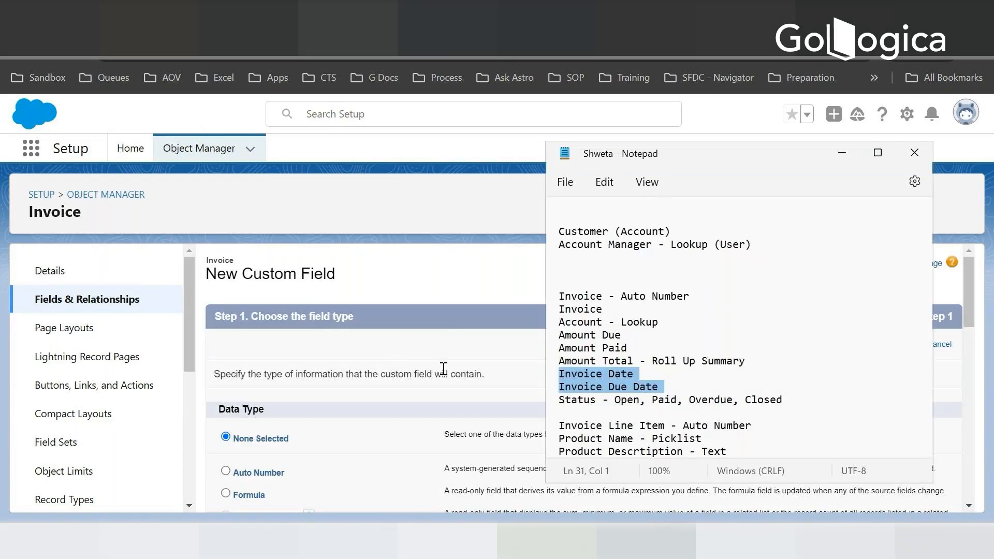
{"action": "left_click", "coordinate": [770, 346]}
{"action": "scroll", "coordinate": [769, 346], "scroll_direction": "down", "scroll_amount": 1}
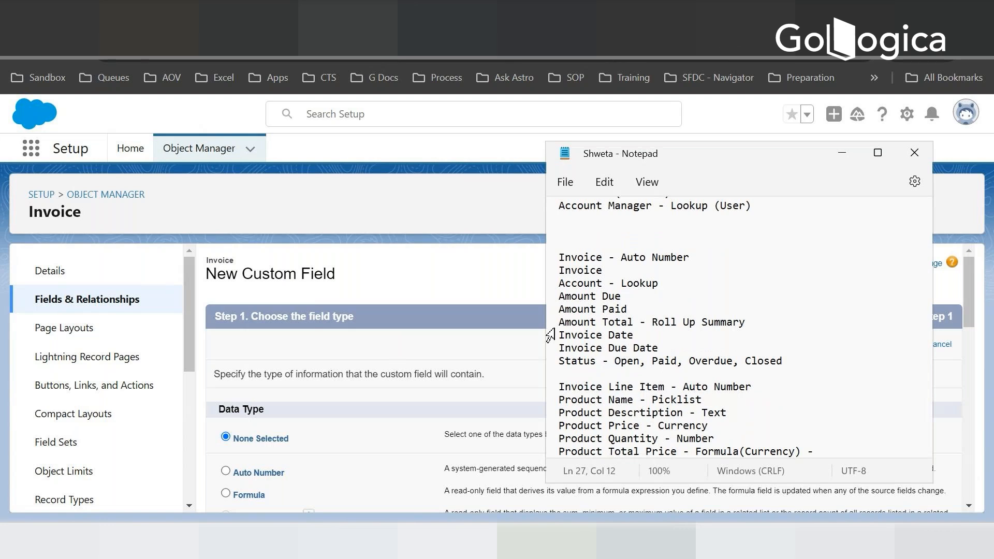
{"action": "left_click_drag", "start_coordinate": [551, 322], "coordinate": [563, 329]}
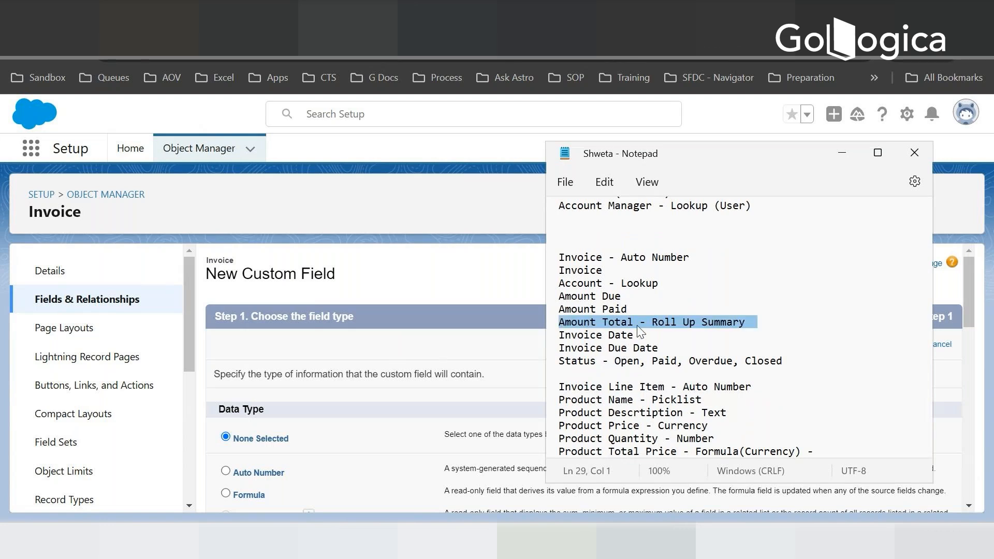
{"action": "left_click", "coordinate": [692, 322]}
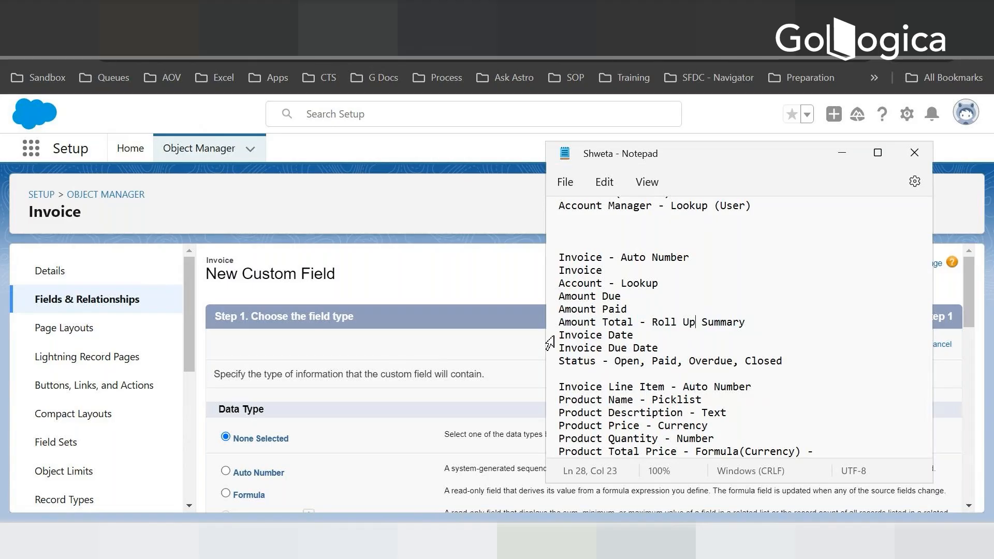
{"action": "left_click", "coordinate": [470, 272]}
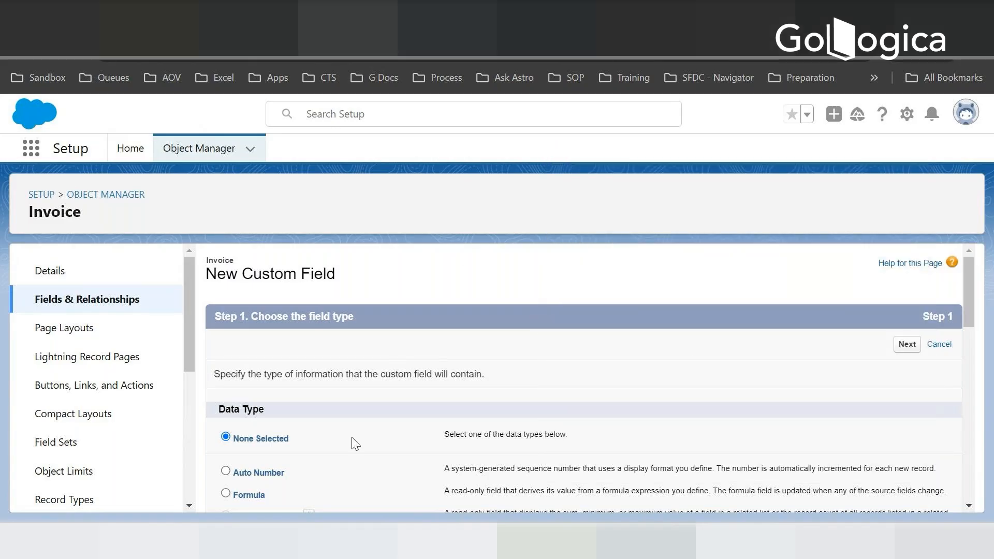
{"action": "scroll", "coordinate": [290, 450], "scroll_direction": "down", "scroll_amount": 5}
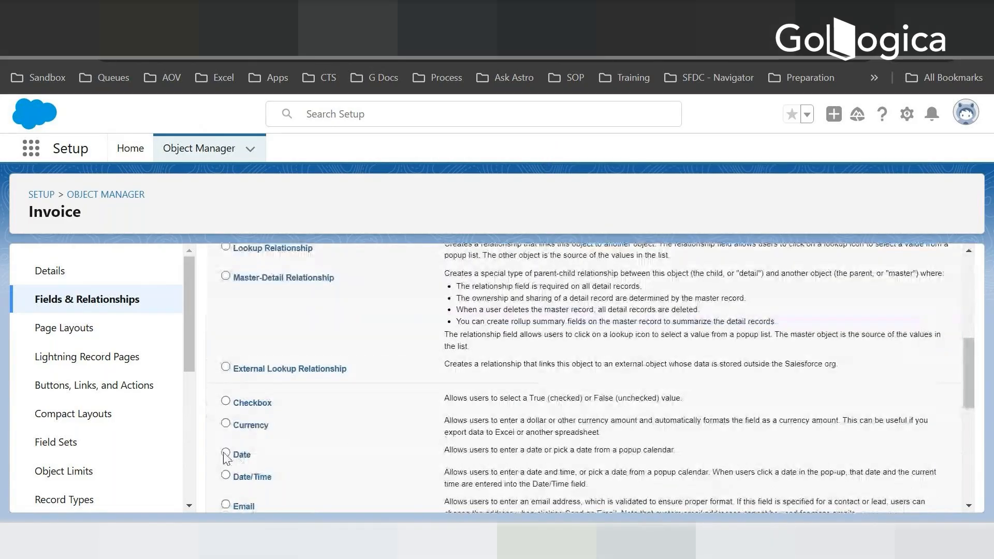
{"action": "scroll", "coordinate": [226, 458], "scroll_direction": "down", "scroll_amount": 10}
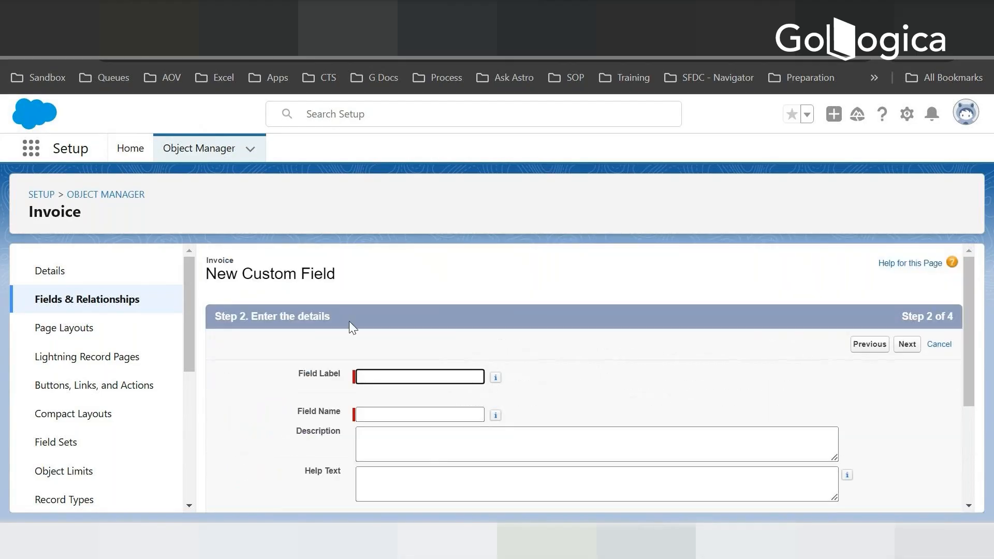
- Label the date field Invoice Date, set its default value to TODAY() and continue to field-level security
{"action": "type", "text": "Invoice Date"}
{"action": "key", "text": "Tab"}
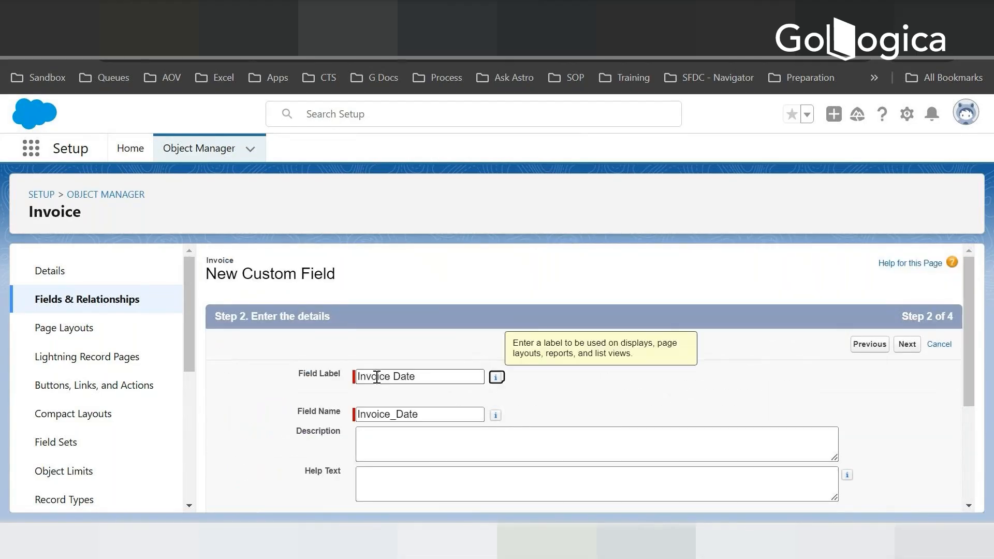
{"action": "scroll", "coordinate": [574, 397], "scroll_direction": "down", "scroll_amount": 3}
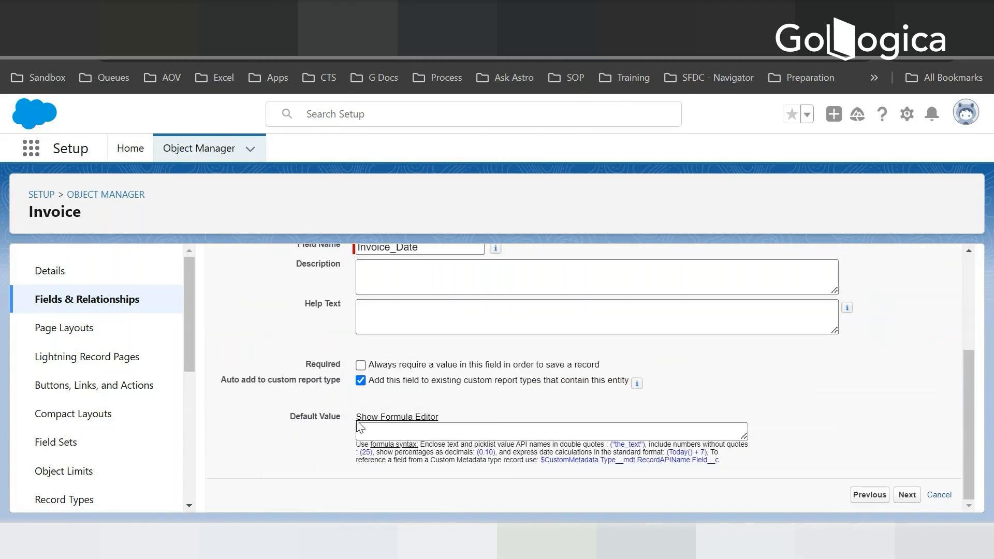
{"action": "left_click", "coordinate": [653, 433]}
{"action": "type", "text": "TOD"}
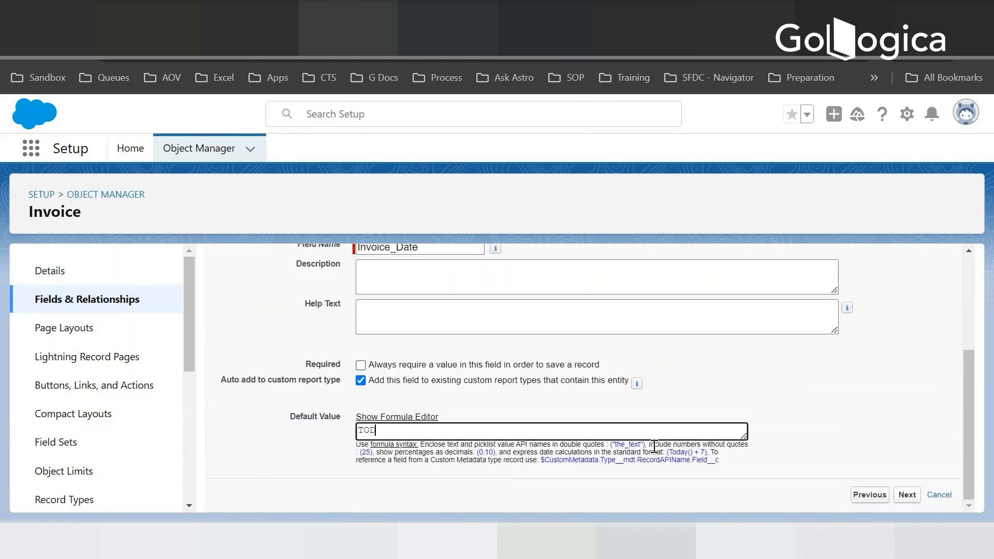
{"action": "type", "text": "AY()"}
{"action": "left_click", "coordinate": [907, 494]}
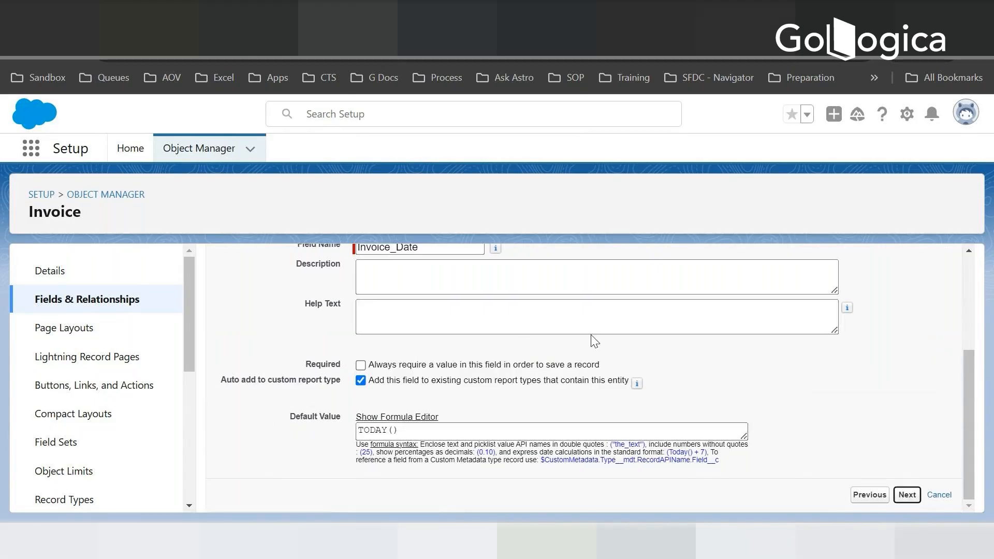
- Accept the default field-level security and page layout for Invoice Date, save it and begin another custom field
{"action": "scroll", "coordinate": [905, 394], "scroll_direction": "down", "scroll_amount": 20}
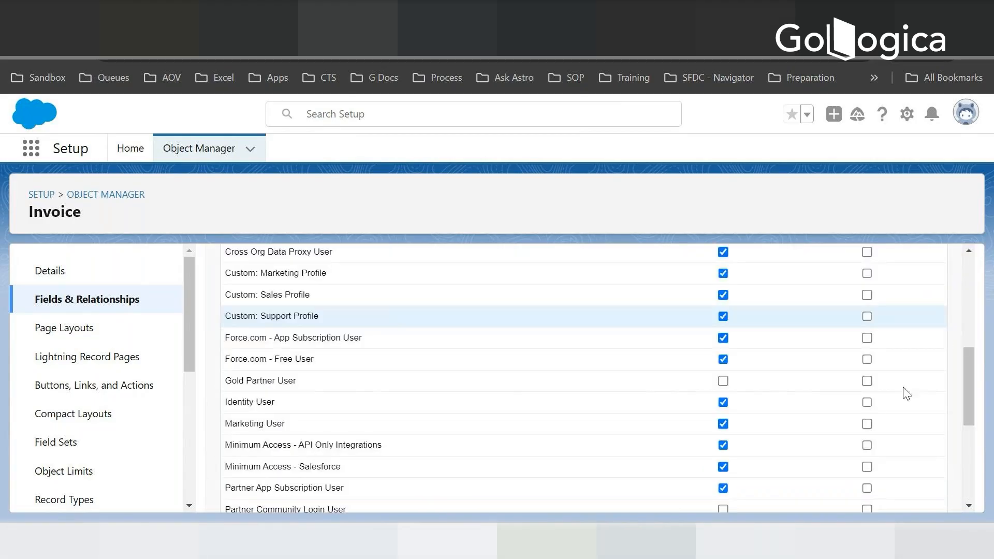
{"action": "left_click", "coordinate": [907, 495]}
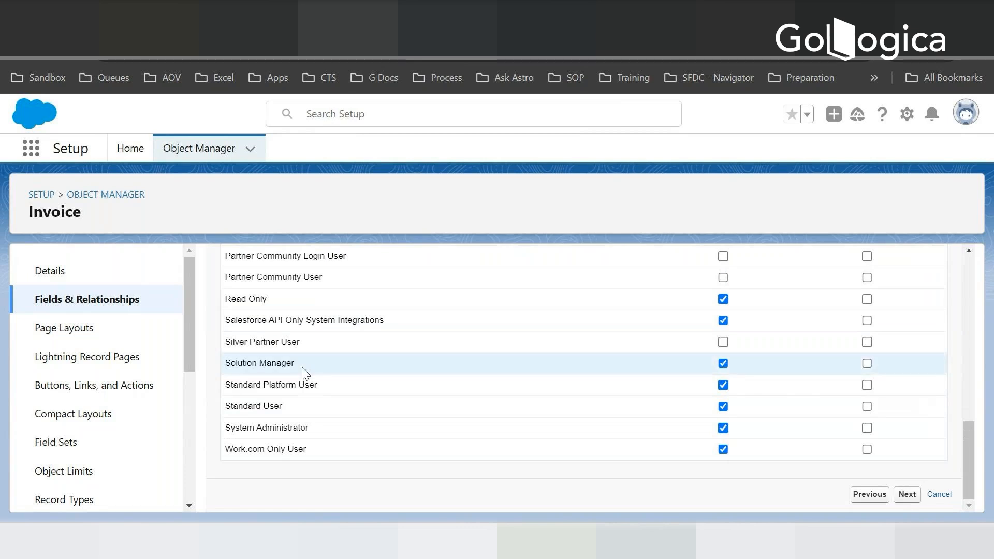
{"action": "left_click", "coordinate": [862, 350]}
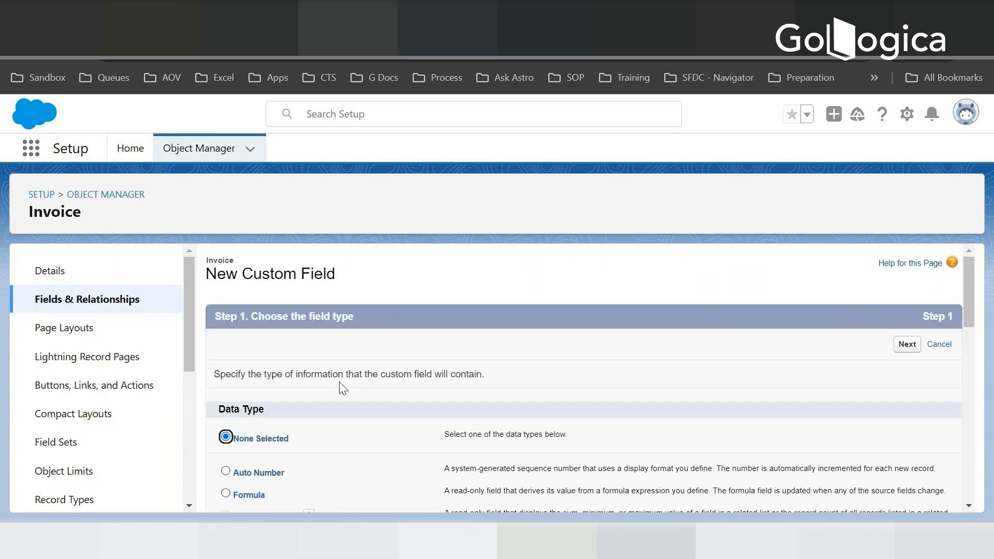
- Choose Date as the next custom field's data type and label the field Invoice Due Date
{"action": "scroll", "coordinate": [346, 420], "scroll_direction": "down", "scroll_amount": 5}
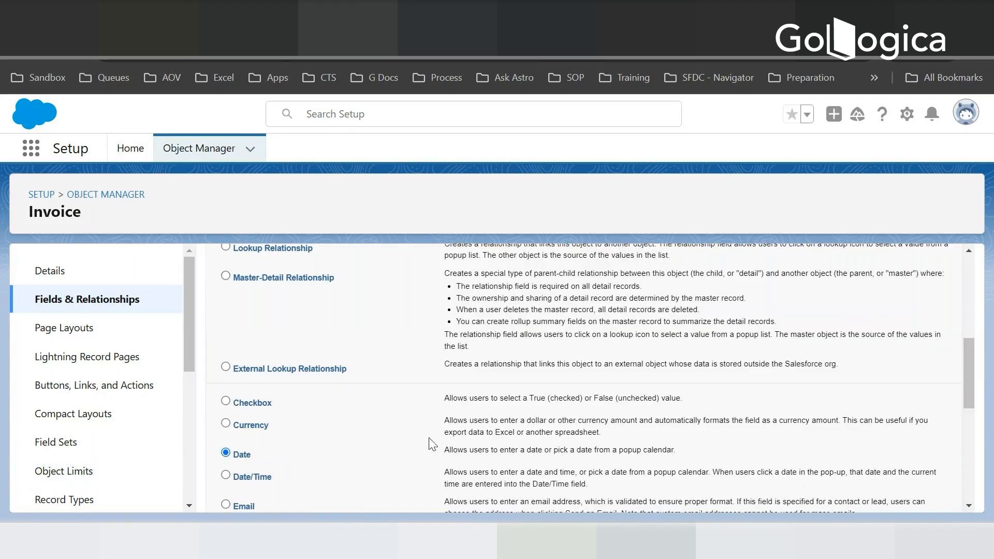
{"action": "scroll", "coordinate": [942, 466], "scroll_direction": "down", "scroll_amount": 8}
{"action": "left_click", "coordinate": [907, 496]}
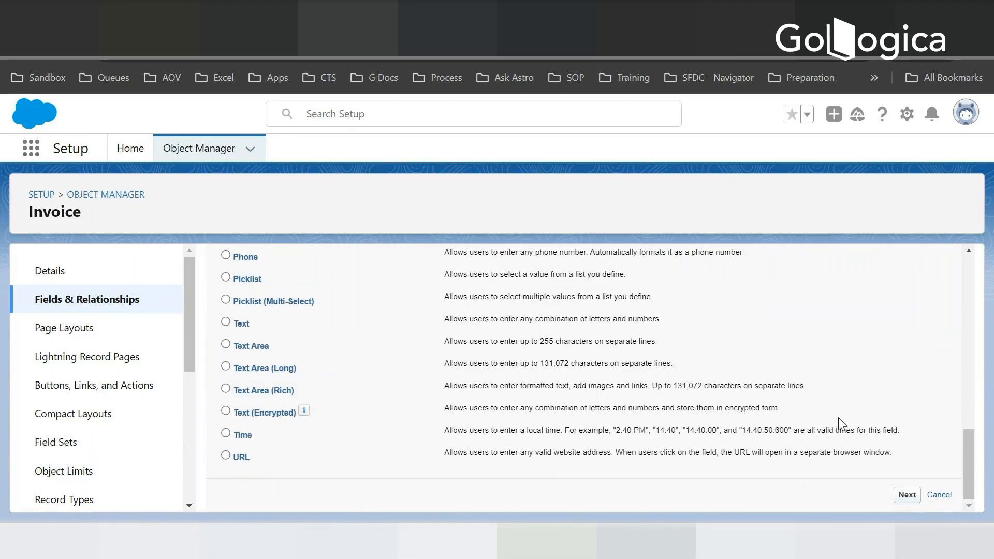
{"action": "type", "text": "Inv"}
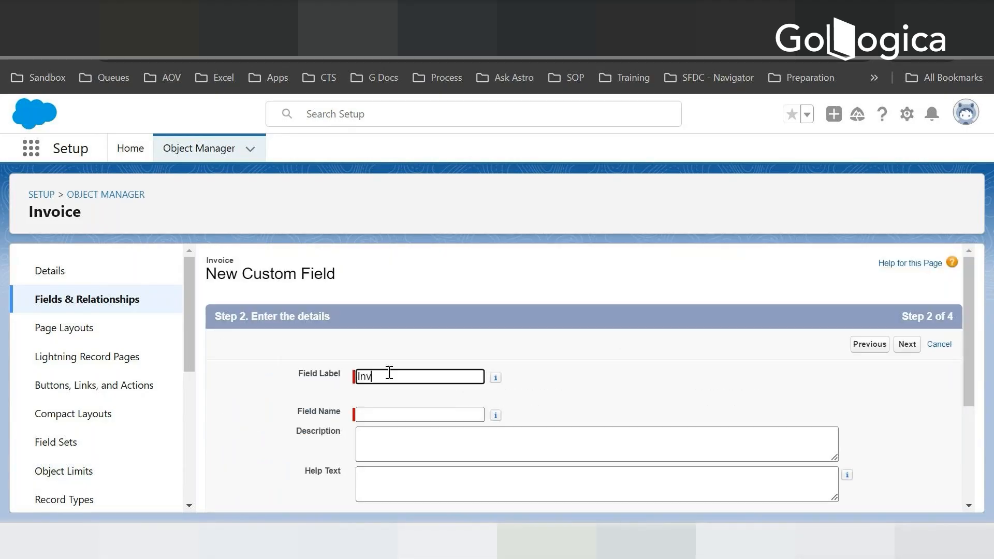
{"action": "type", "text": "oice Due Date"}
{"action": "key", "text": "Tab"}
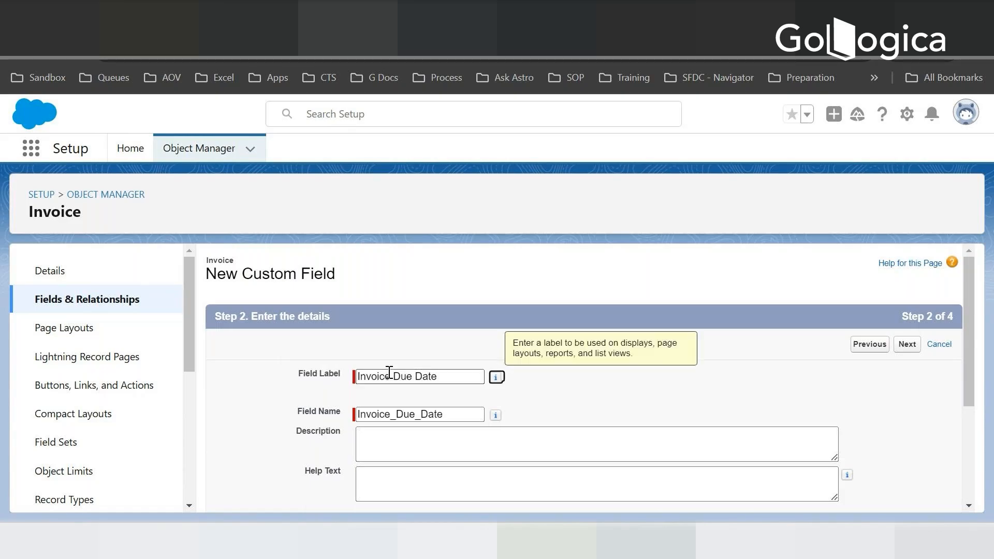
- Set the Invoice Due Date field's default value to TODAY ()+7 and continue to field-level security
{"action": "scroll", "coordinate": [418, 420], "scroll_direction": "down", "scroll_amount": 3}
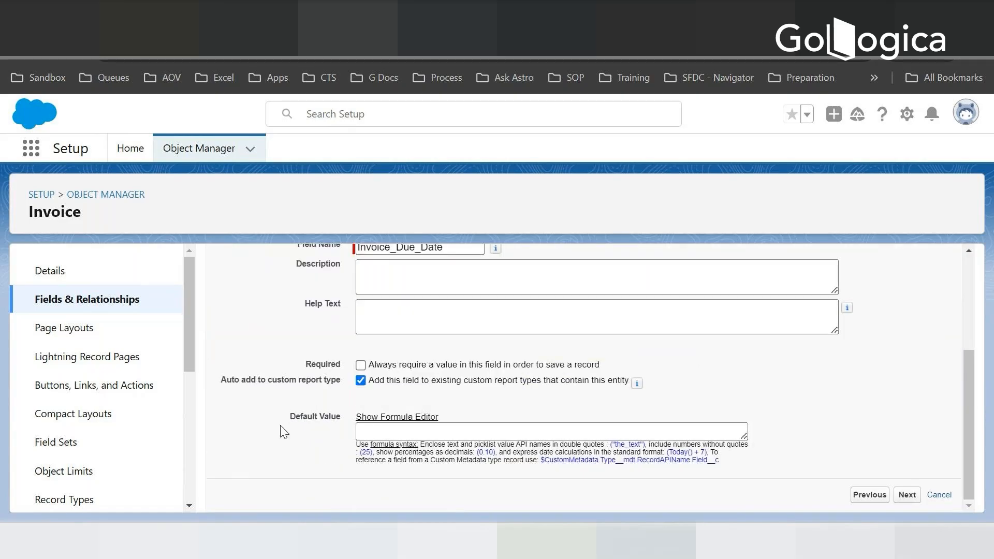
{"action": "left_click", "coordinate": [385, 427]}
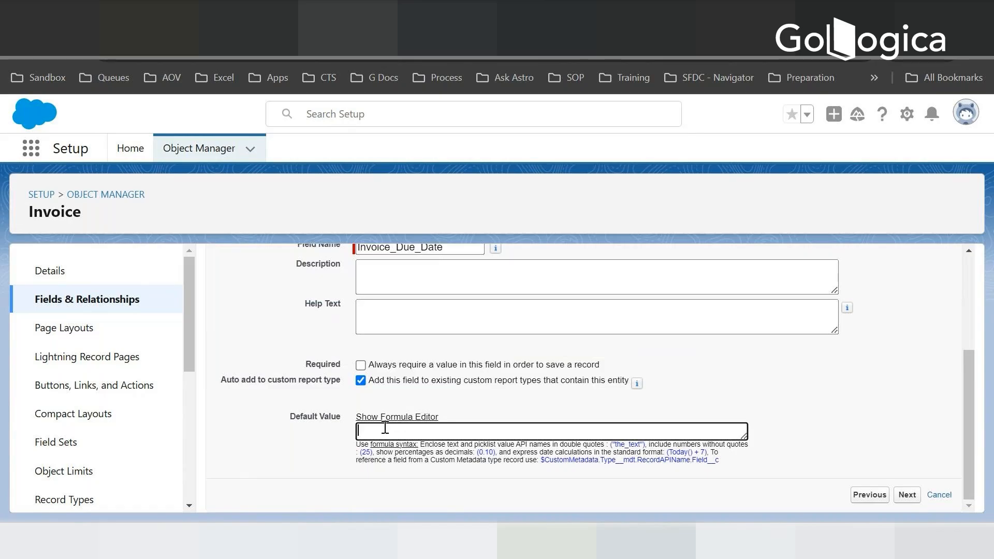
{"action": "type", "text": "TODAY "}
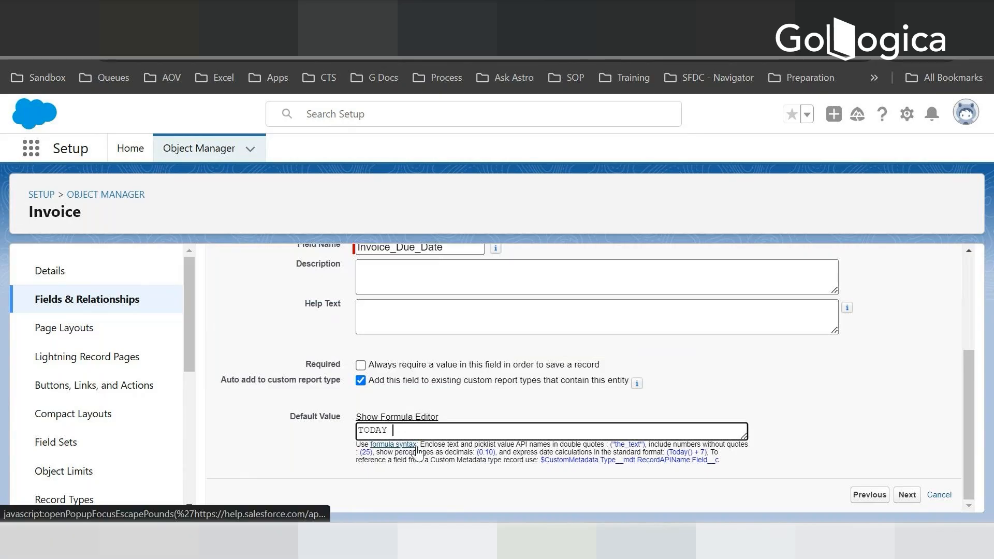
{"action": "type", "text": "() +"}
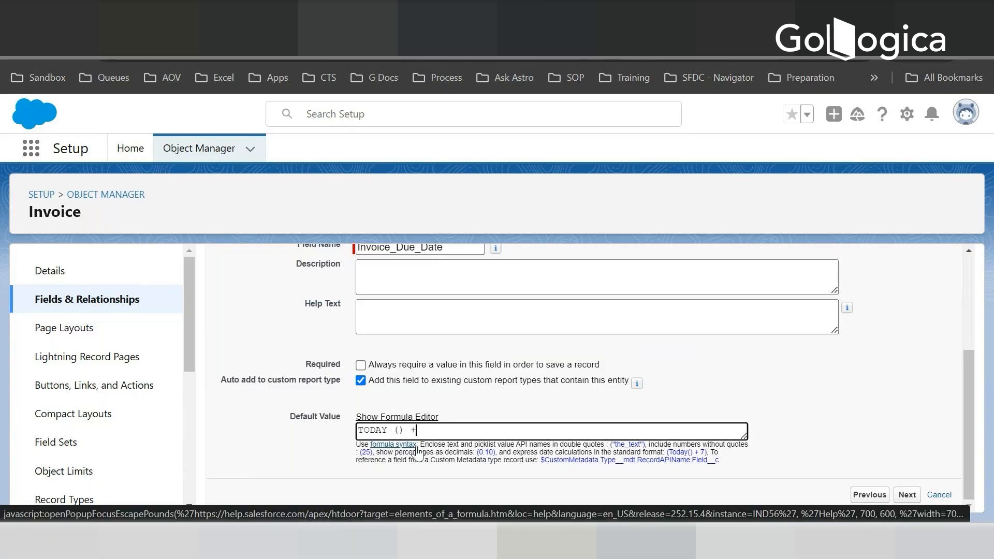
{"action": "type", "text": "7"}
{"action": "key", "text": "Left"}
{"action": "key", "text": "Left"}
{"action": "key", "text": "BackSpace"}
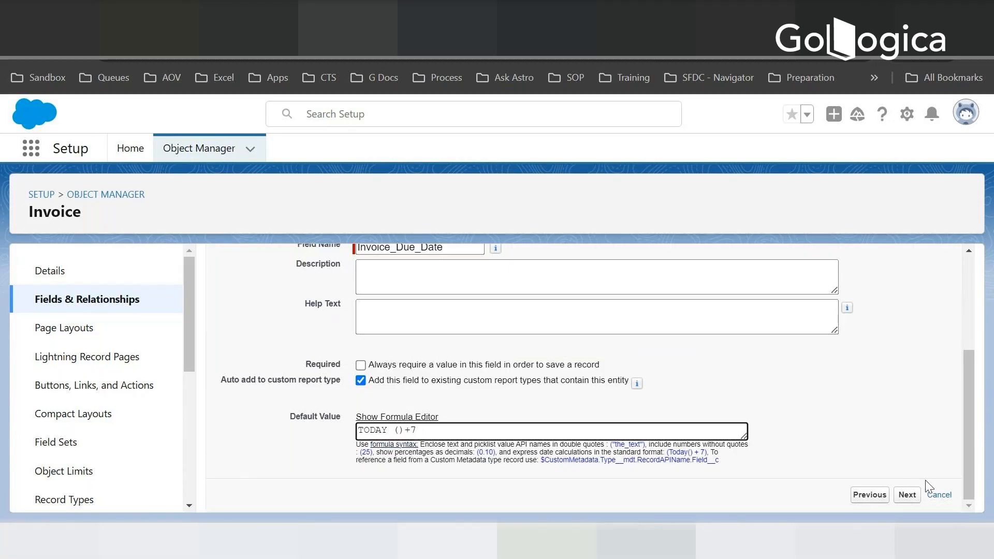
{"action": "left_click", "coordinate": [914, 495]}
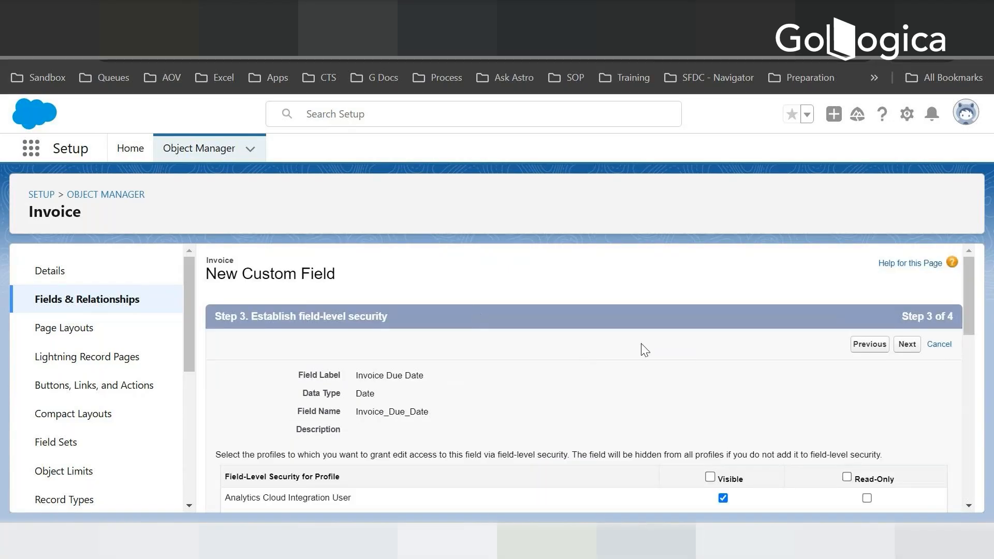
- Keep the default profile visibility and page layout for Invoice Due Date, save it and begin another custom field
{"action": "scroll", "coordinate": [652, 378], "scroll_direction": "down", "scroll_amount": 10}
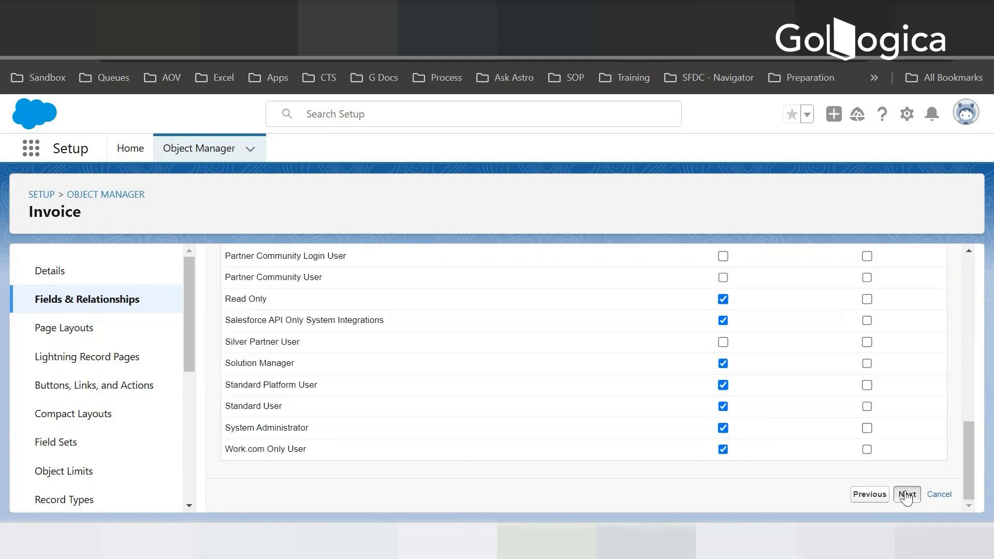
{"action": "left_click", "coordinate": [907, 496]}
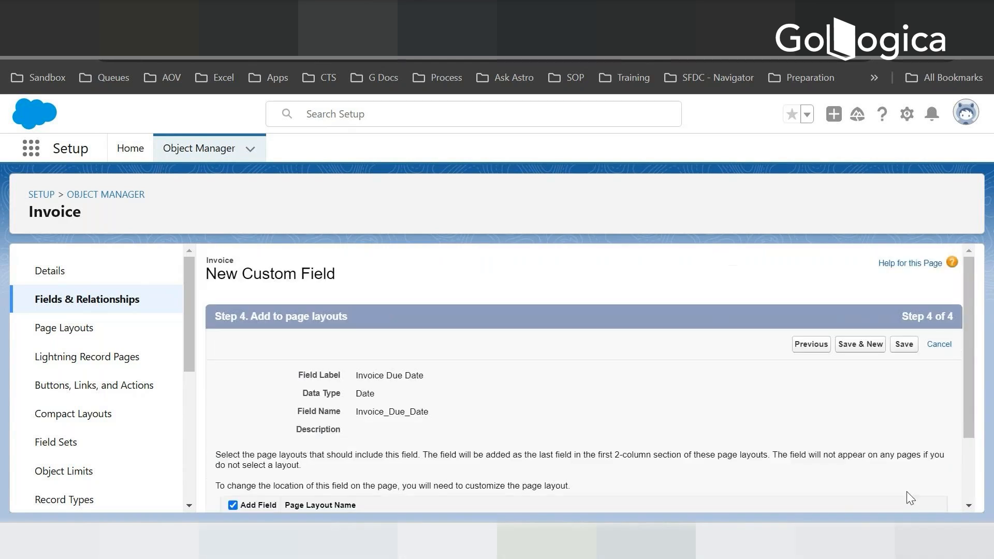
{"action": "left_click", "coordinate": [860, 344]}
- Check the planned Invoice fields in the notes, choose Picklist as the custom field's data type and continue to its details
{"action": "left_click", "coordinate": [644, 541]}
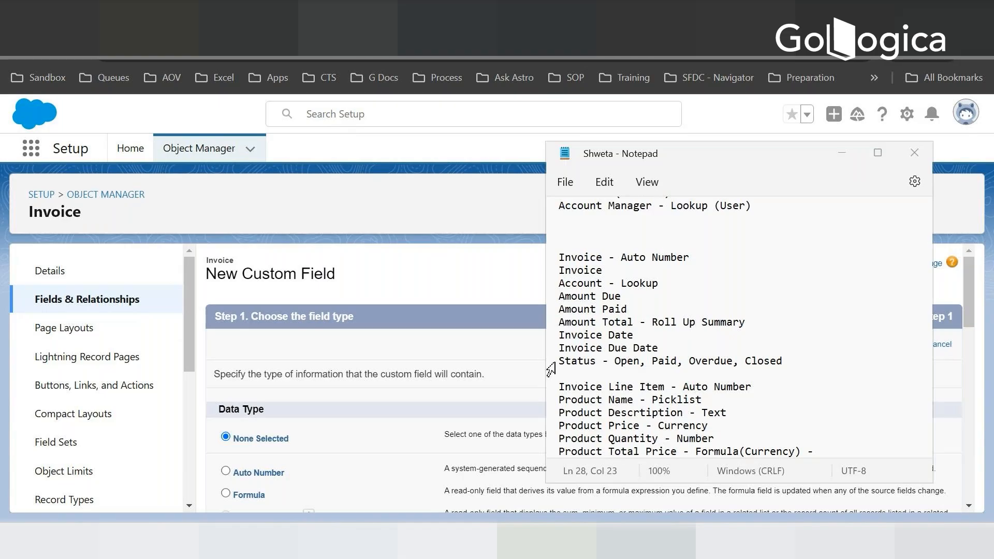
{"action": "left_click", "coordinate": [304, 374]}
{"action": "scroll", "coordinate": [304, 374], "scroll_direction": "down", "scroll_amount": 10}
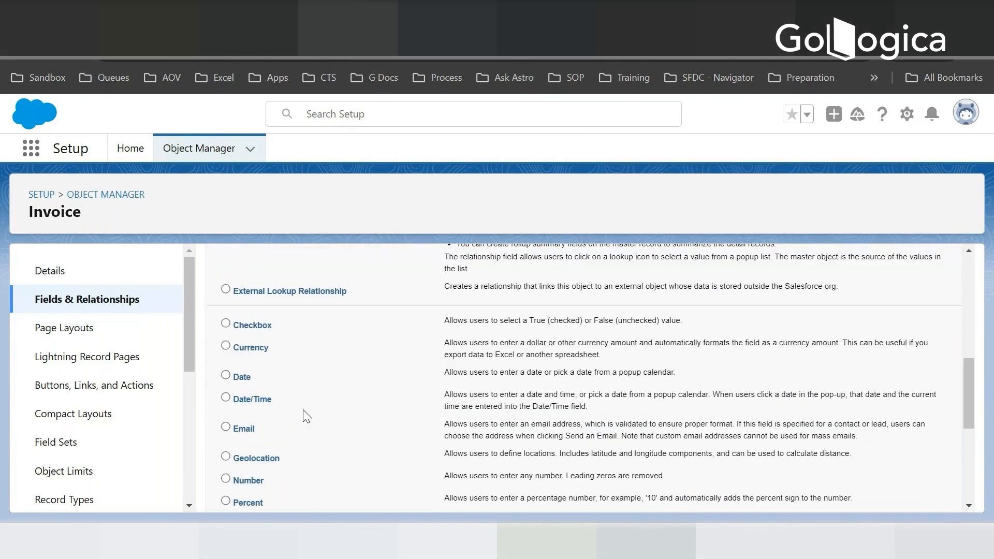
{"action": "scroll", "coordinate": [307, 416], "scroll_direction": "down", "scroll_amount": 3}
{"action": "left_click", "coordinate": [226, 391]}
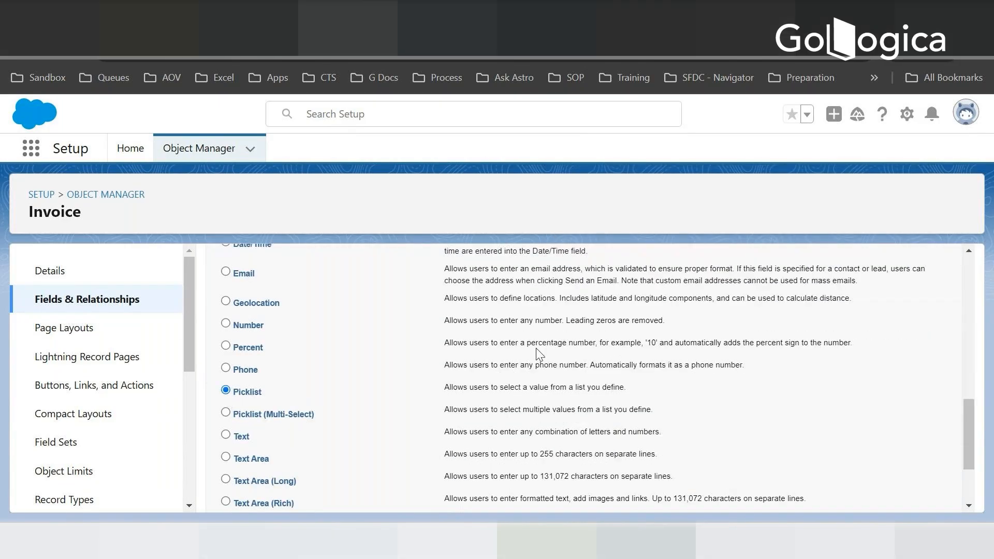
{"action": "scroll", "coordinate": [918, 487], "scroll_direction": "down", "scroll_amount": 3}
{"action": "left_click", "coordinate": [907, 495]}
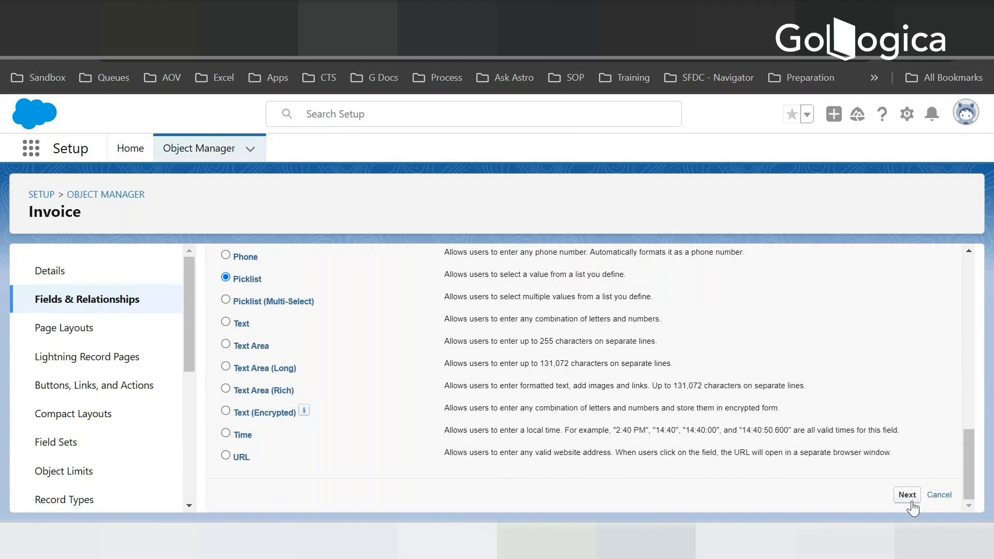
- Label the picklist field Status and choose to enter its values with each one on a new line
{"action": "type", "text": "S"}
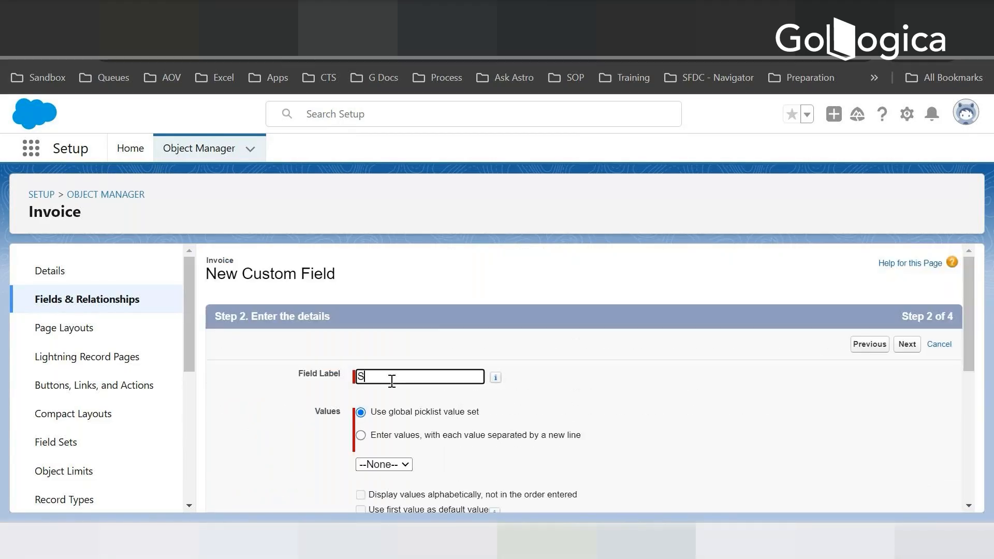
{"action": "type", "text": "tatus"}
{"action": "key", "text": "Tab"}
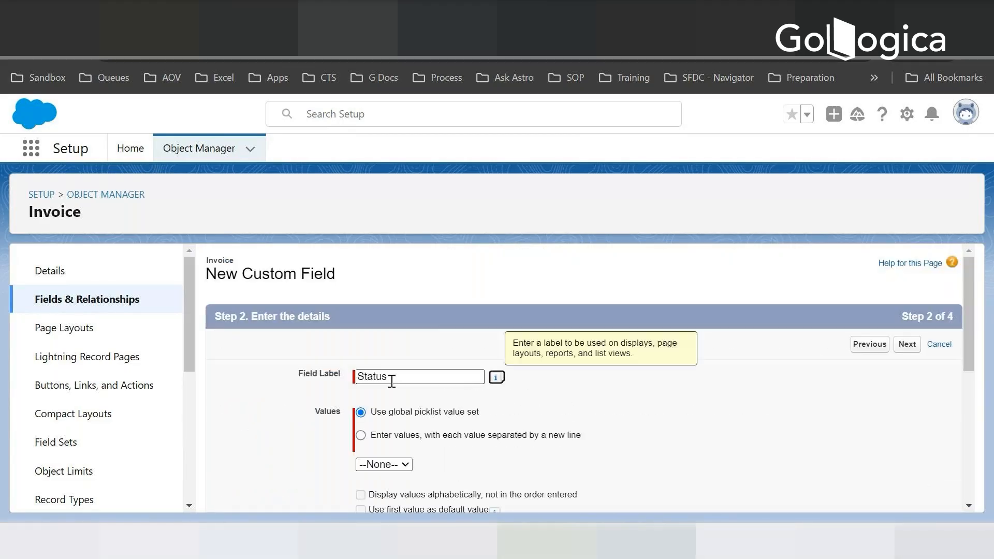
{"action": "left_click", "coordinate": [360, 435]}
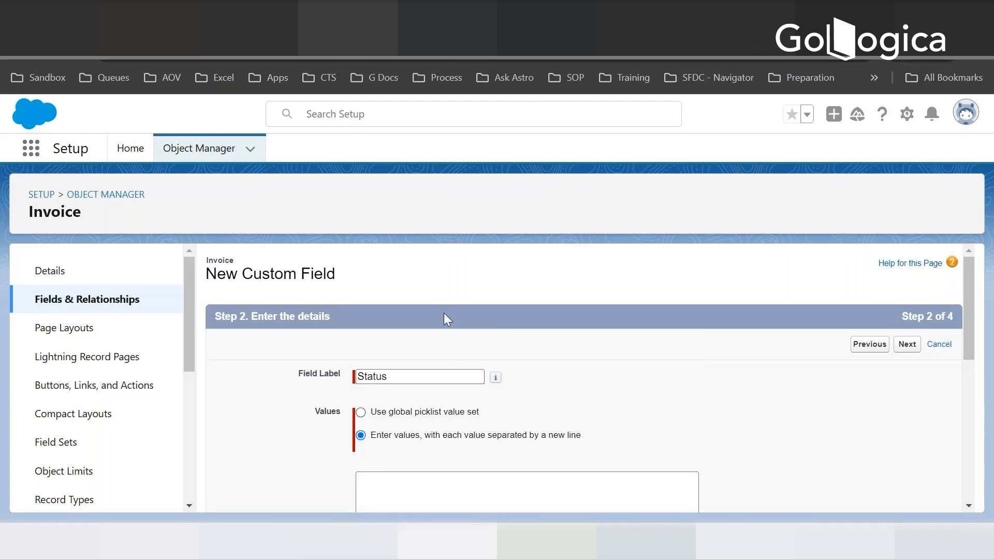
{"action": "key", "text": "alt+Tab"}
{"action": "key", "text": "alt+Tab"}
{"action": "left_click", "coordinate": [388, 483]}
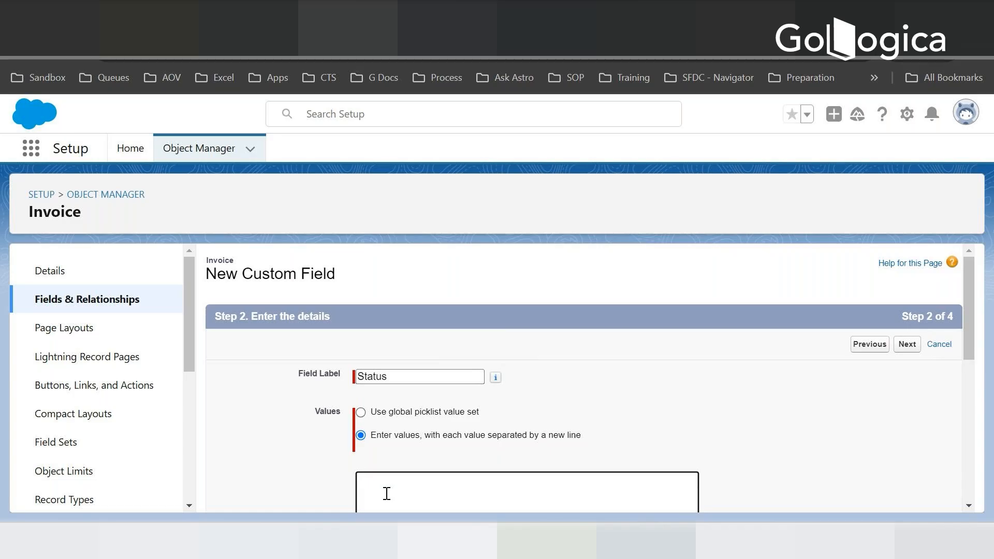
- Enter Open, Paid and Overdue as the Status picklist values, one per line
{"action": "type", "text": "New"}
{"action": "key", "text": "BackSpace"}
{"action": "key", "text": "BackSpace"}
{"action": "key", "text": "BackSpace"}
{"action": "type", "text": "Open"}
{"action": "key", "text": "Return"}
{"action": "type", "text": "Paid"}
{"action": "key", "text": "Return"}
{"action": "type", "text": "Overdue"}
{"action": "scroll", "coordinate": [387, 494], "scroll_direction": "down", "scroll_amount": 5}
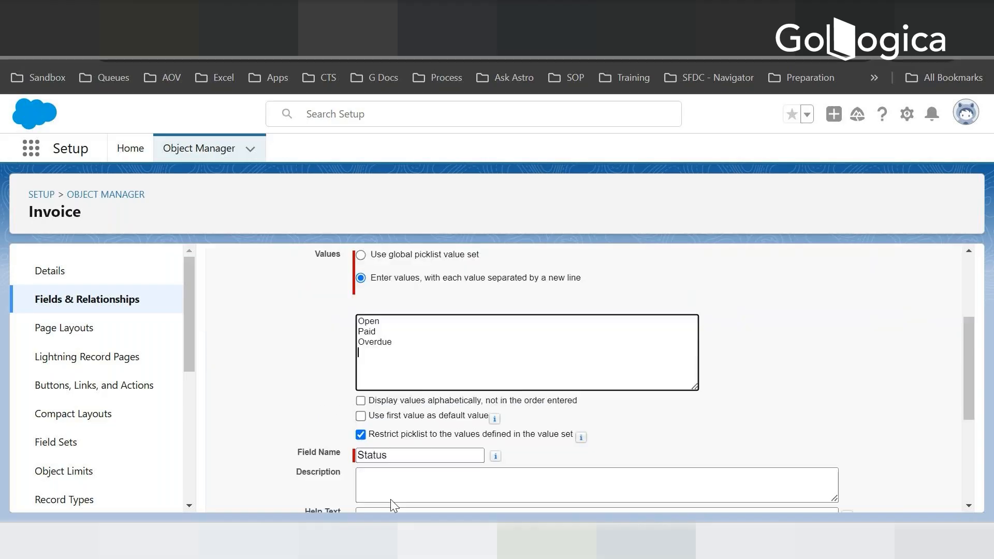
- Leave the remaining Status field options at their defaults and continue to field-level security
{"action": "left_click", "coordinate": [477, 413]}
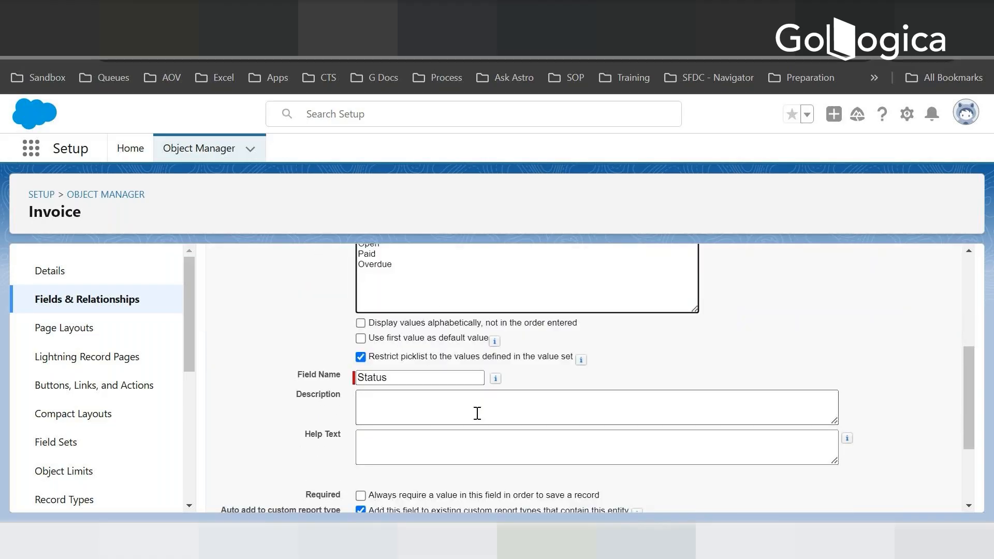
{"action": "scroll", "coordinate": [477, 413], "scroll_direction": "down", "scroll_amount": 3}
{"action": "scroll", "coordinate": [664, 314], "scroll_direction": "up", "scroll_amount": 3}
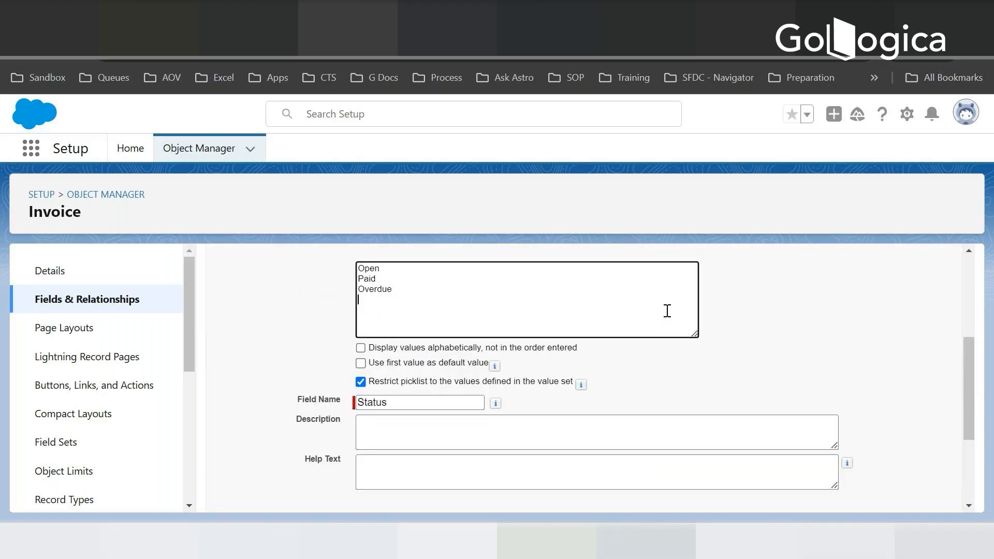
{"action": "scroll", "coordinate": [664, 314], "scroll_direction": "down", "scroll_amount": 3}
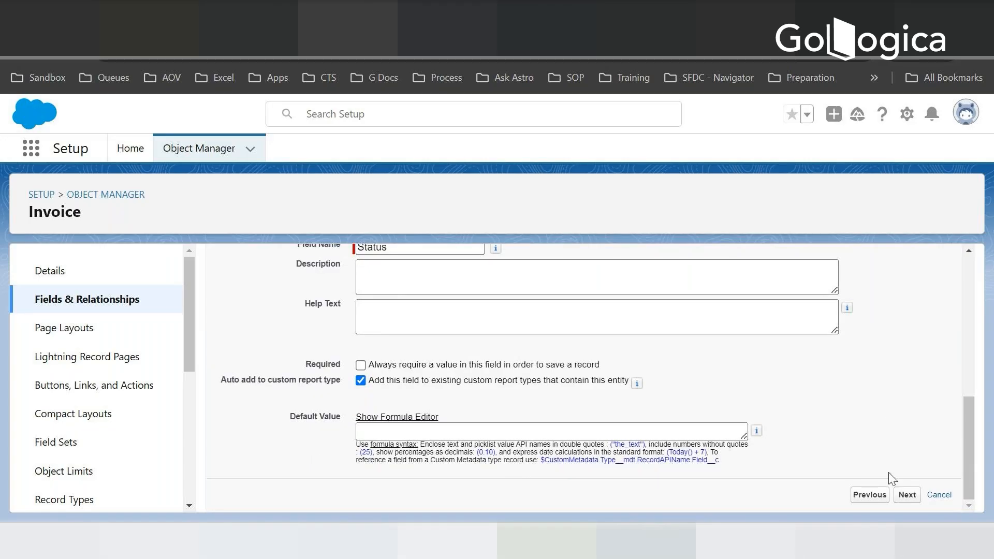
{"action": "left_click", "coordinate": [906, 496]}
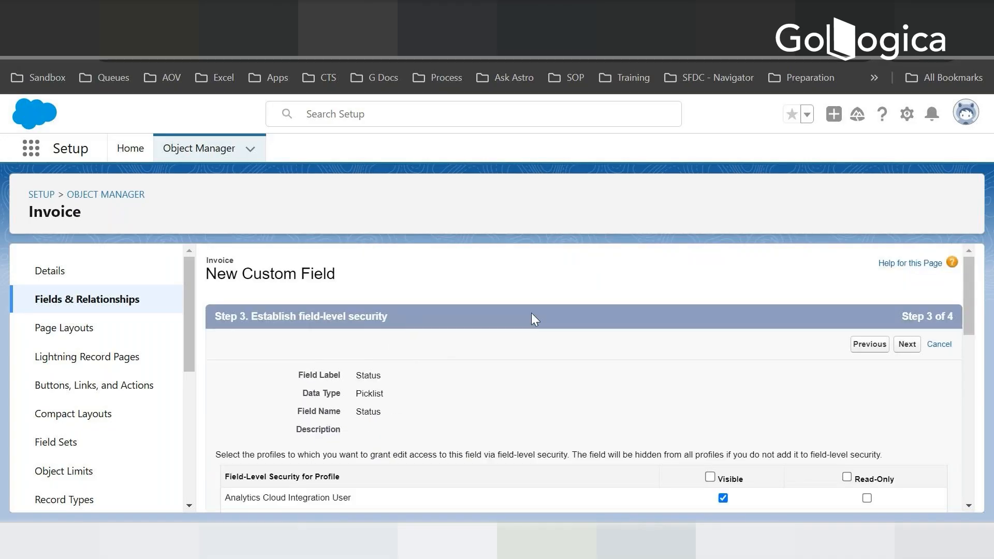
- Keep the default profile visibility and Invoice Layout for Status, save it and begin another custom field
{"action": "scroll", "coordinate": [678, 307], "scroll_direction": "down", "scroll_amount": 10}
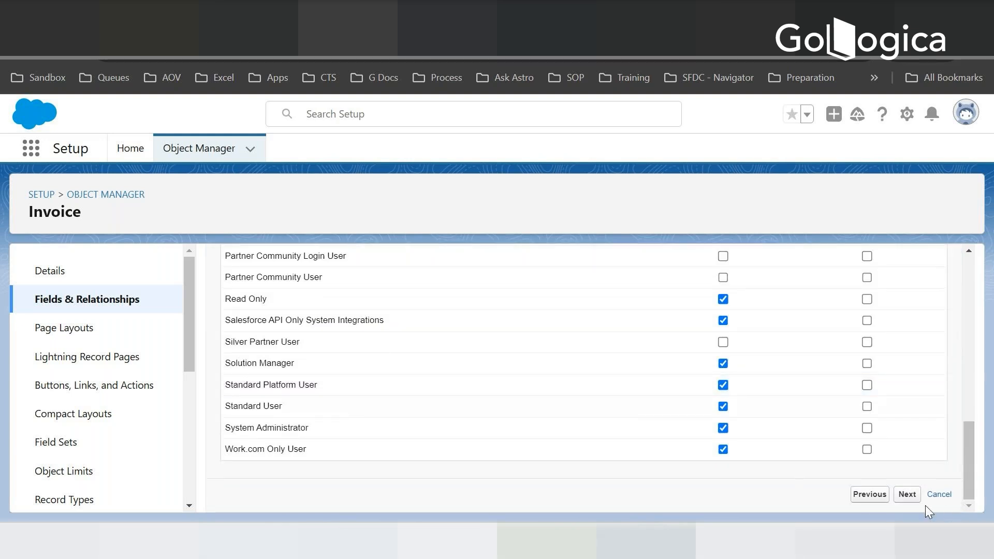
{"action": "left_click", "coordinate": [907, 494]}
{"action": "scroll", "coordinate": [355, 425], "scroll_direction": "down", "scroll_amount": 2}
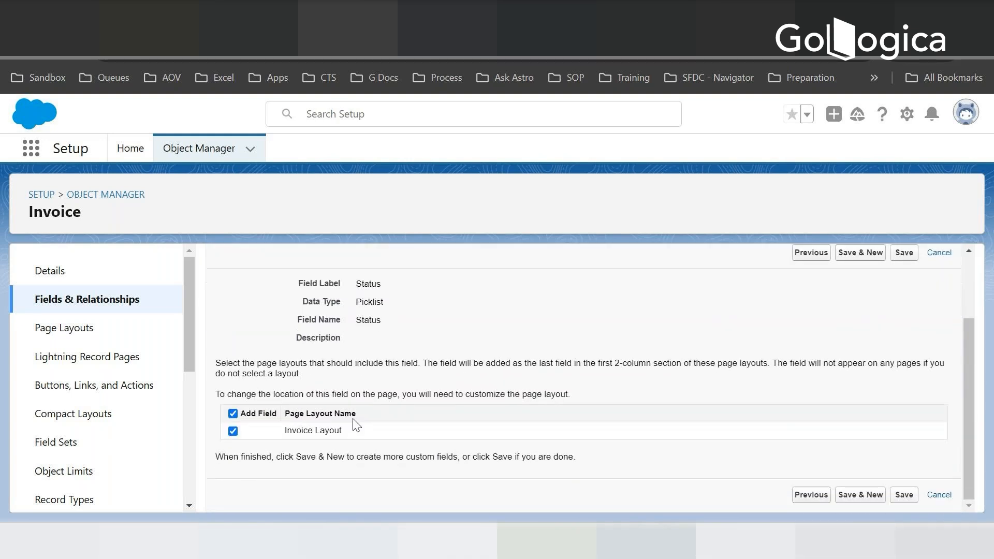
{"action": "left_click", "coordinate": [872, 495]}
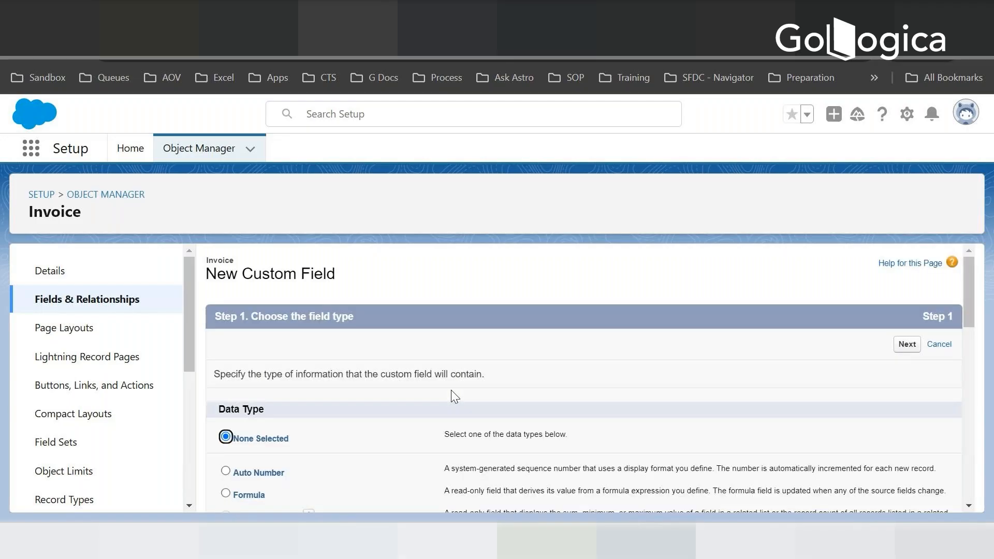
- Return to the Invoice object's Fields & Relationships list and review its fields against the planned ones
{"action": "key", "text": "alt+Tab"}
{"action": "key", "text": "alt+Tab"}
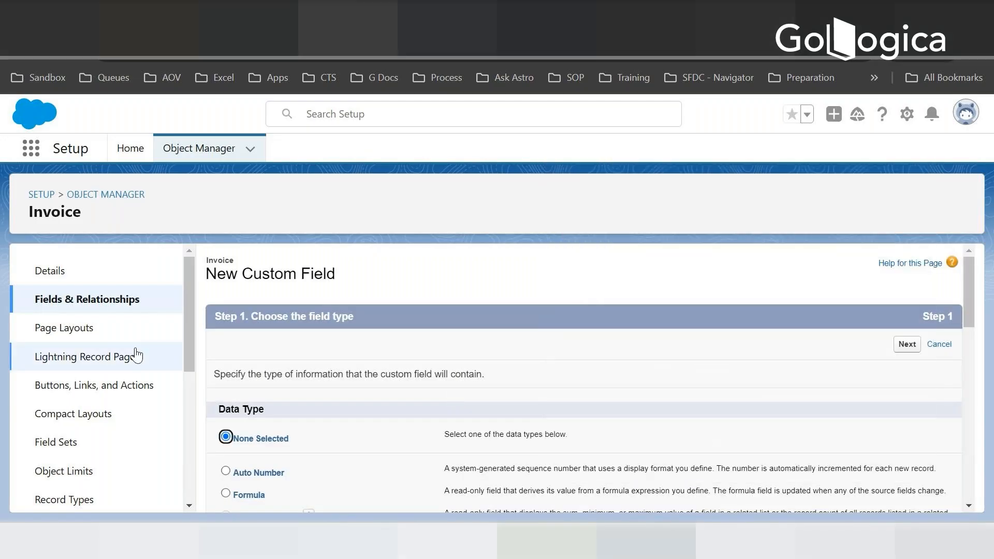
{"action": "left_click", "coordinate": [76, 296]}
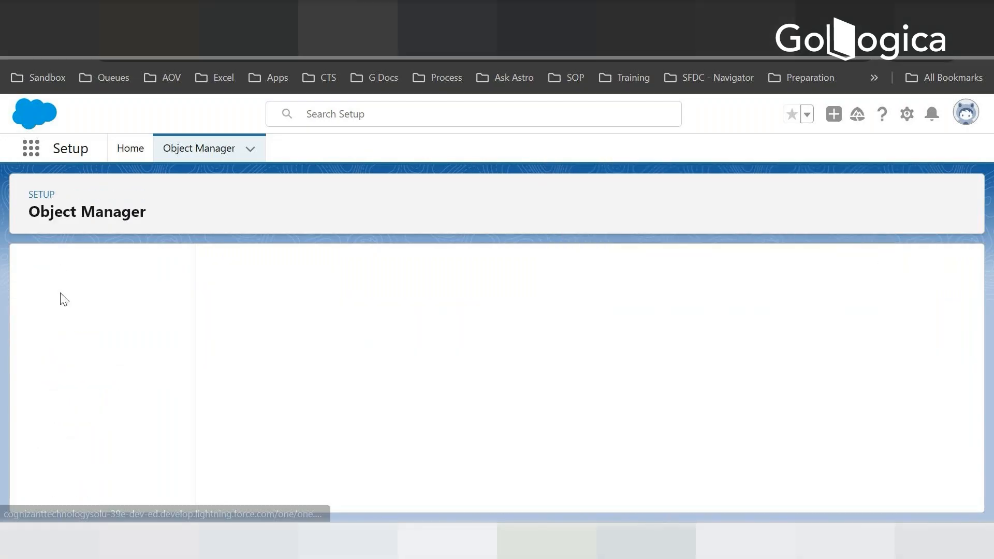
{"action": "scroll", "coordinate": [362, 352], "scroll_direction": "down", "scroll_amount": 5}
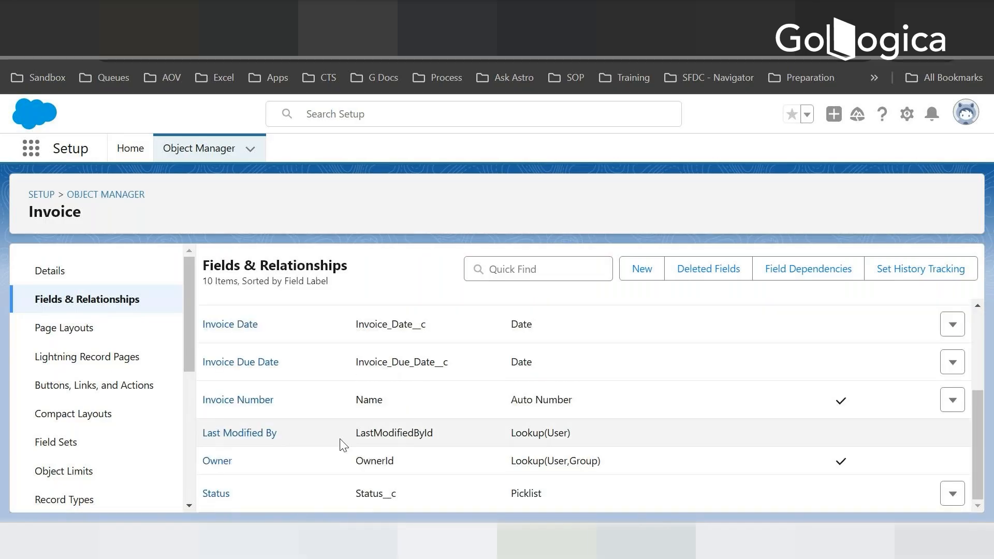
{"action": "scroll", "coordinate": [256, 330], "scroll_direction": "up", "scroll_amount": 4}
{"action": "scroll", "coordinate": [261, 408], "scroll_direction": "down", "scroll_amount": 4}
{"action": "scroll", "coordinate": [272, 363], "scroll_direction": "up", "scroll_amount": 4}
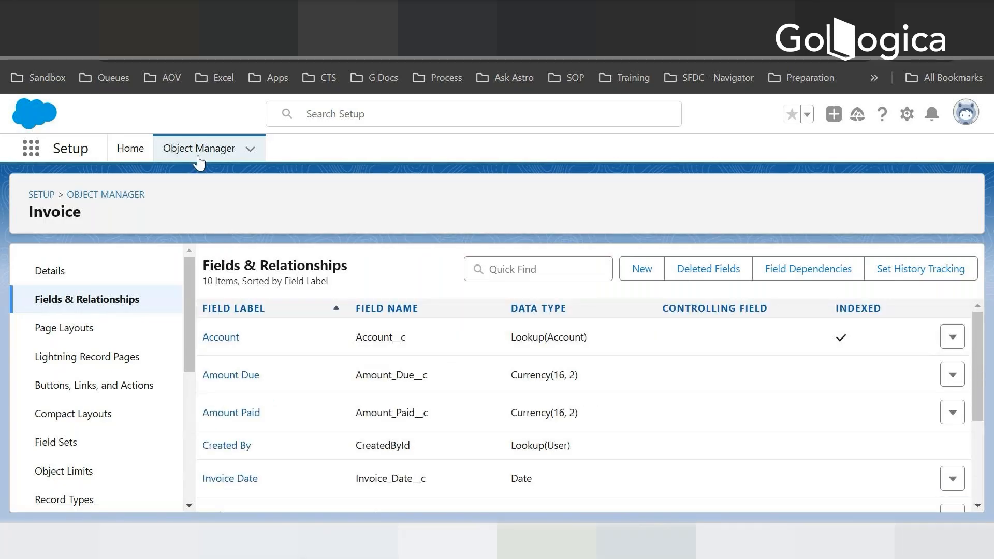
- Search the Object Manager for invoice line and check the planned Invoice Line Item fields in the notes
{"action": "left_click", "coordinate": [133, 194]}
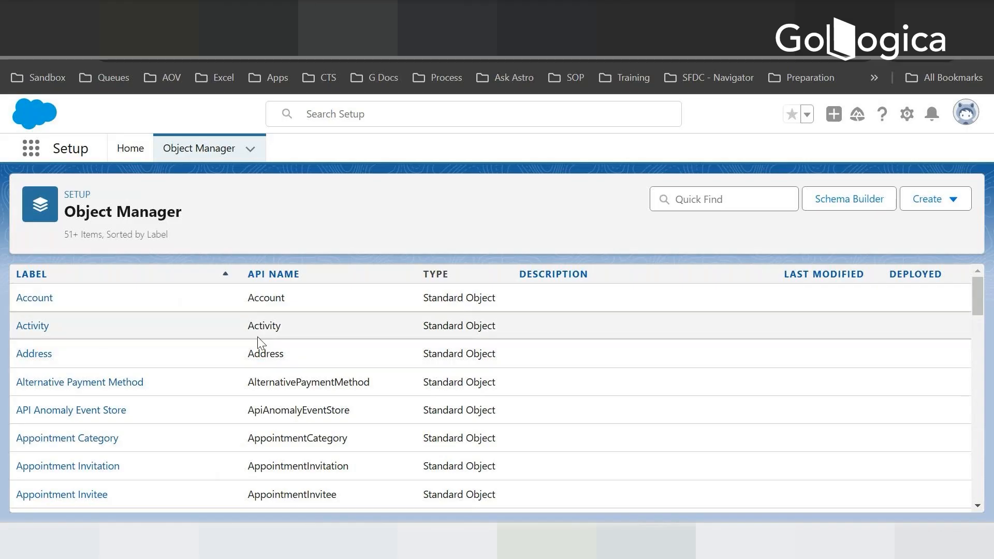
{"action": "key", "text": "alt+Tab"}
{"action": "key", "text": "alt+Tab"}
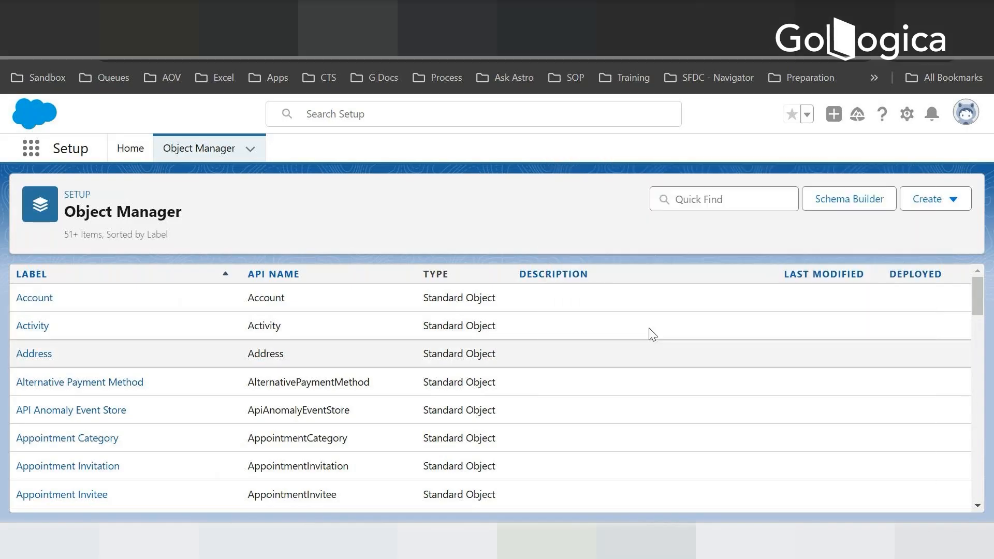
{"action": "left_click", "coordinate": [739, 200]}
{"action": "type", "text": "i"}
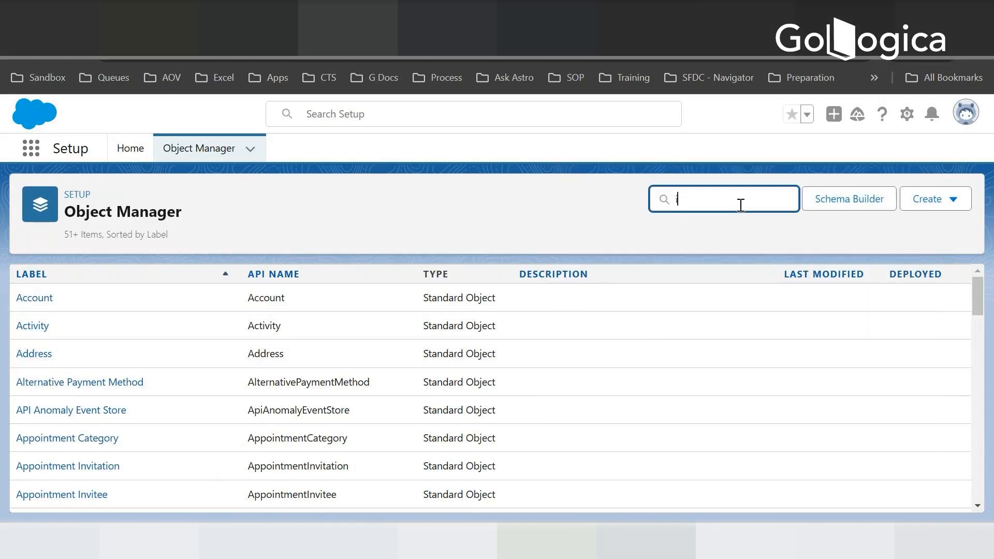
{"action": "type", "text": "nvoice line"}
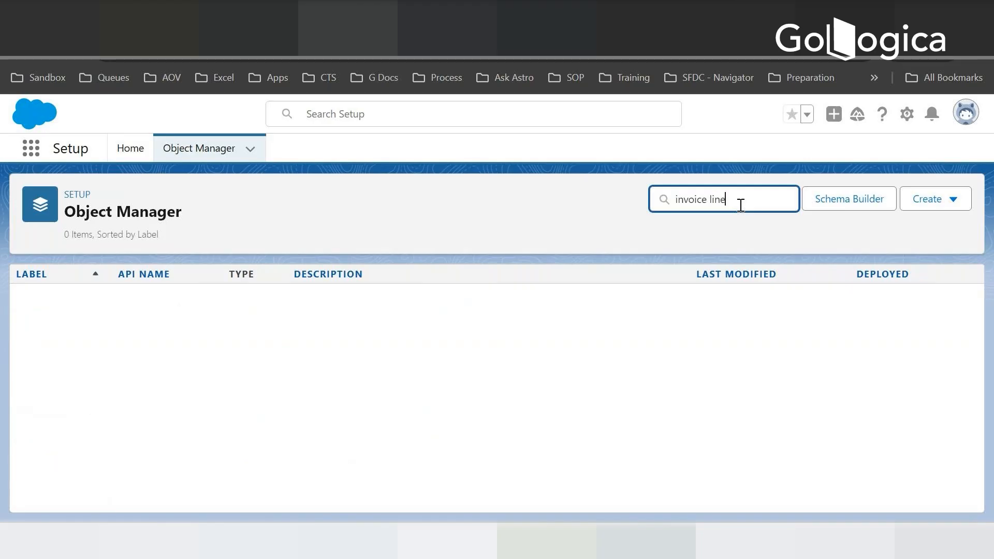
{"action": "key", "text": "alt+Tab"}
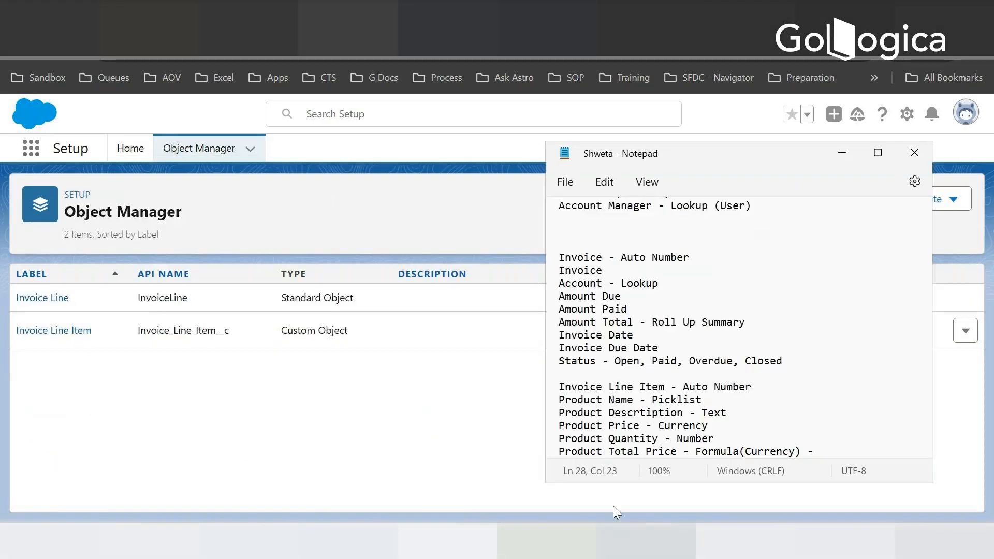
{"action": "key", "text": "alt+Tab"}
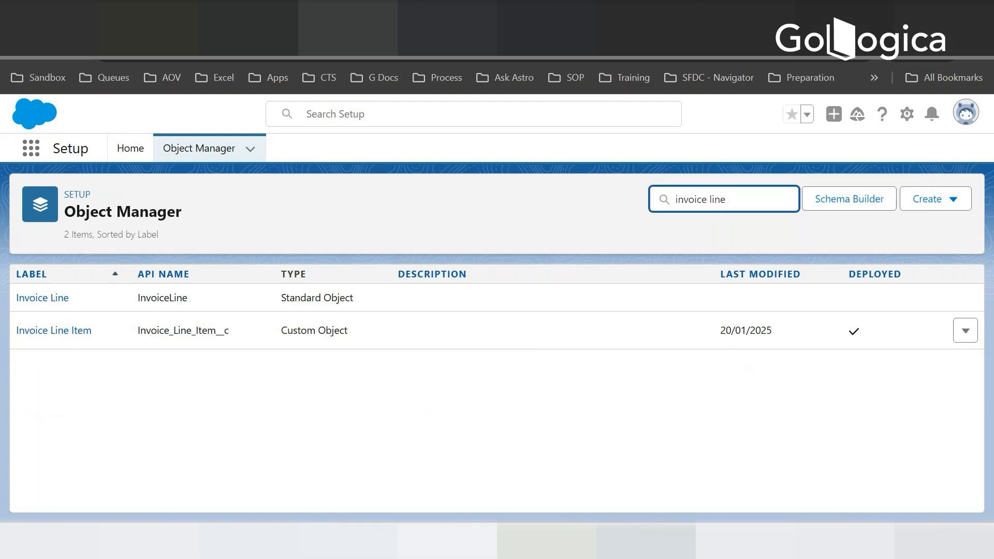
- Open a blank, maximized Notepad document and write the heading Invoice with the first item 1. Spa Service
{"action": "key", "text": "alt+Tab"}
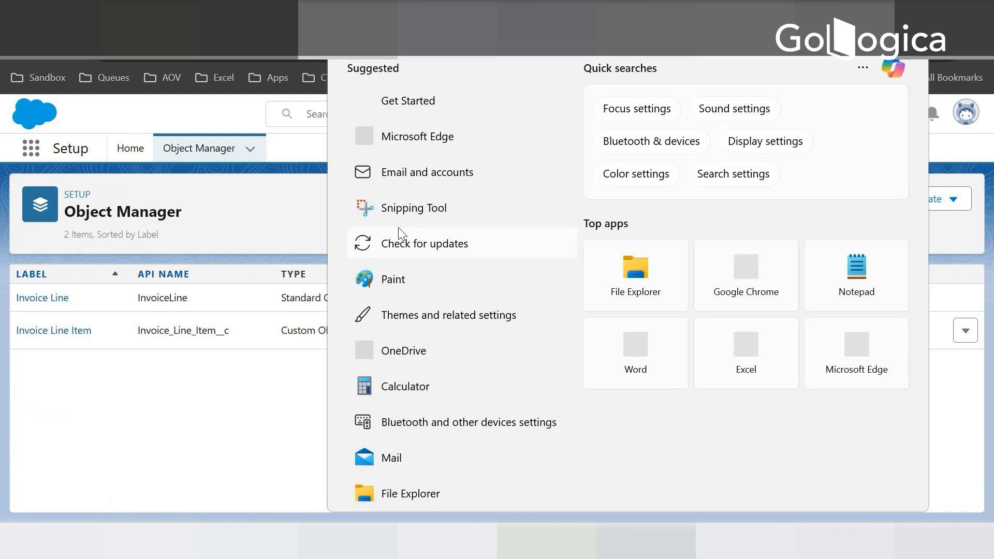
{"action": "left_click", "coordinate": [845, 271]}
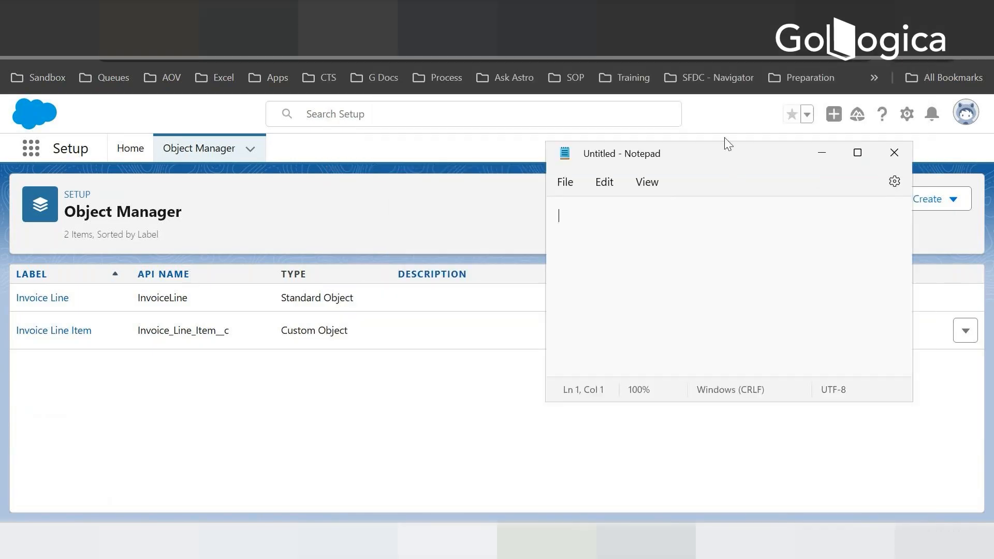
{"action": "left_click", "coordinate": [857, 147]}
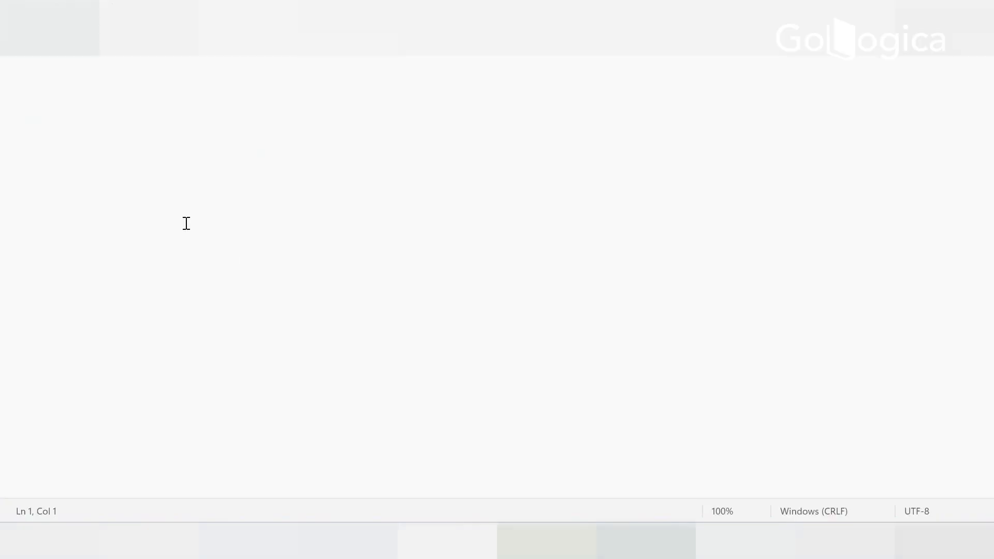
{"action": "type", "text": "Invoice"}
{"action": "key", "text": "Return"}
{"action": "type", "text": "1. Spa Service"}
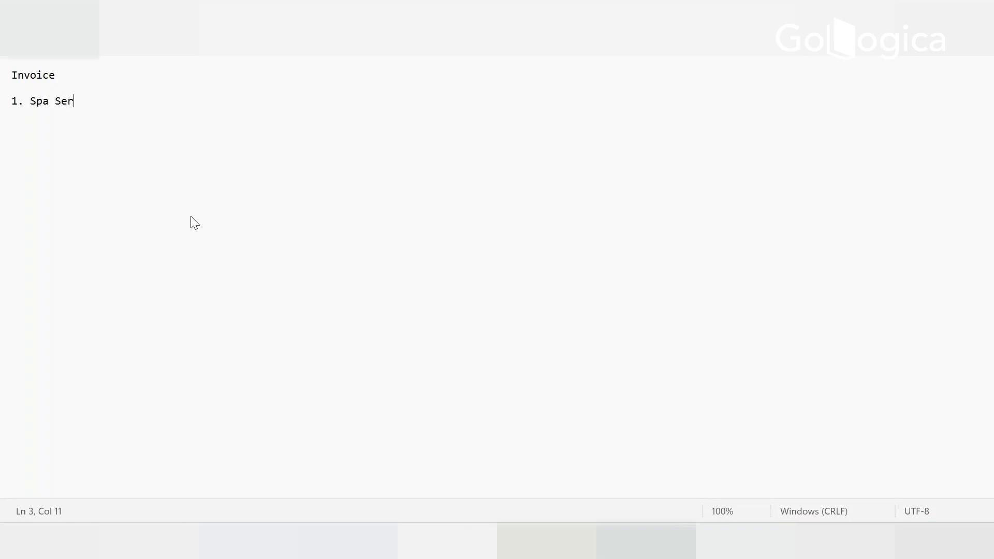
- Add the items 2. Laundry, 3. Lunch and 4. Dinner to the invoice list
{"action": "key", "text": "Return"}
{"action": "type", "text": "2"}
{"action": "key", "text": "BackSpace"}
{"action": "type", "text": ". Laundry"}
{"action": "key", "text": "Return"}
{"action": "type", "text": "3. Luch"}
{"action": "key", "text": "BackSpace"}
{"action": "key", "text": "BackSpace"}
{"action": "type", "text": "nch"}
{"action": "key", "text": "Return"}
{"action": "type", "text": "4. Dinner"}
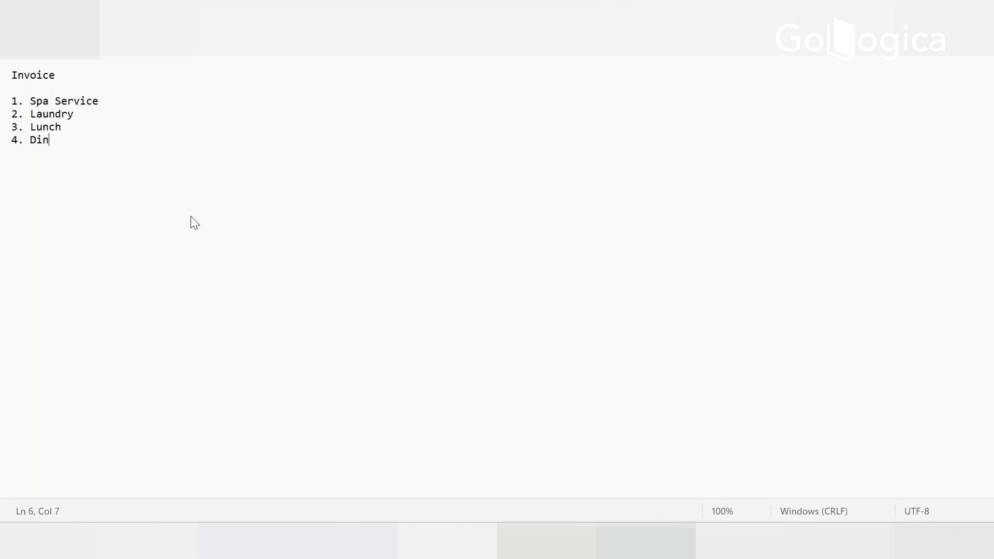
- Add the items 5. Taxi and 6. Guide to the invoice list
{"action": "key", "text": "Return"}
{"action": "type", "text": "5. Taxi"}
{"action": "key", "text": "Return"}
{"action": "type", "text": "6. Guide"}
{"action": "key", "text": "Return"}
- Extend the heading to Invoice - 1 and add the line Date - 20 Jan 2025 between it and the list
{"action": "left_click", "coordinate": [60, 76]}
{"action": "type", "text": "- "}
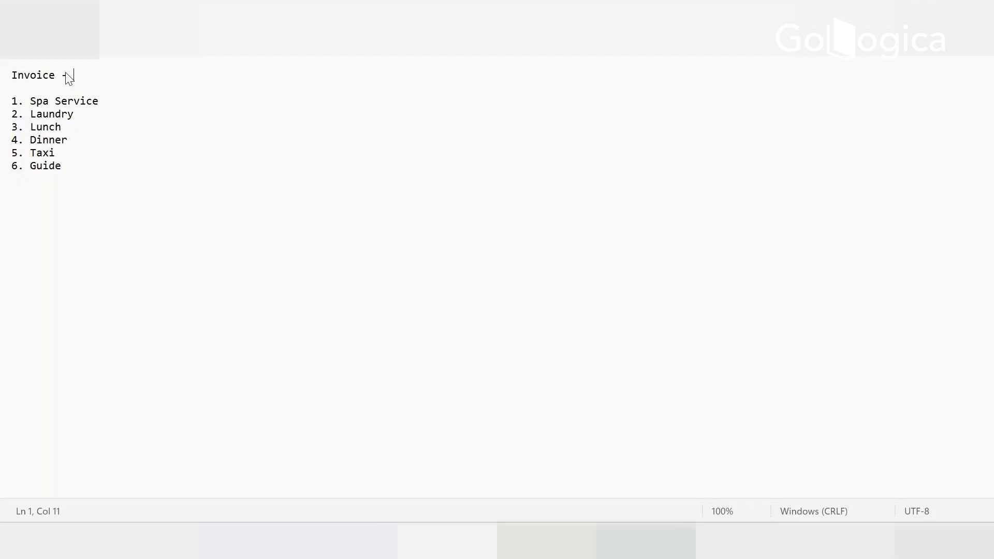
{"action": "type", "text": "2"}
{"action": "key", "text": "BackSpace"}
{"action": "type", "text": "1"}
{"action": "key", "text": "Return"}
{"action": "key", "text": "Return"}
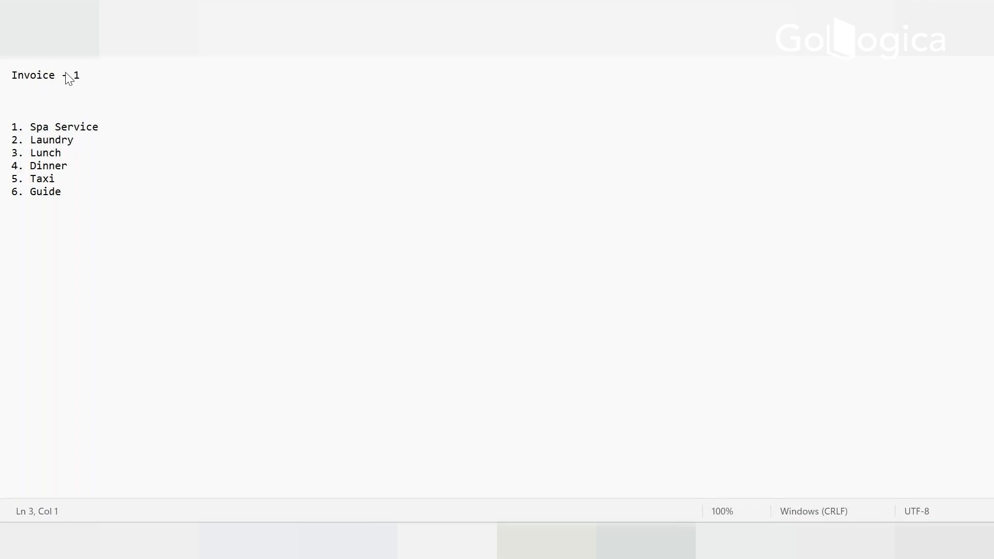
{"action": "type", "text": "Date - 20 Jan 2025"}
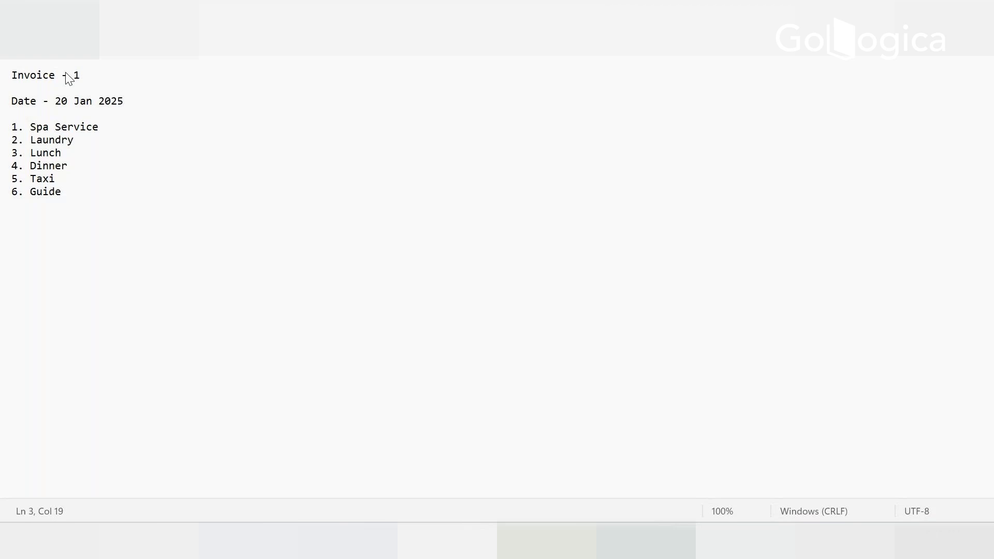
- Add the heading Invoice 2 and the line Date - 21 Jan 2025 below the first invoice's list
{"action": "key", "text": "Return"}
{"action": "key", "text": "Return"}
{"action": "type", "text": "Invoice 2"}
{"action": "key", "text": "Return"}
{"action": "key", "text": "Return"}
{"action": "type", "text": "Date -"}
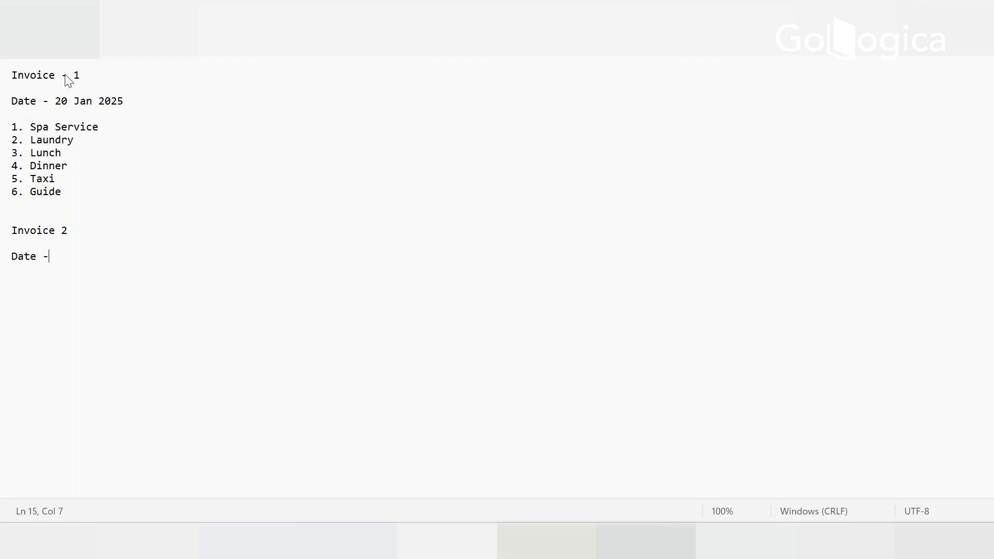
{"action": "type", "text": " 21 Jan 2025"}
- Add the item 1. Site Seeing under the Invoice 2 date
{"action": "key", "text": "Return"}
{"action": "type", "text": "1. Site Seeing"}
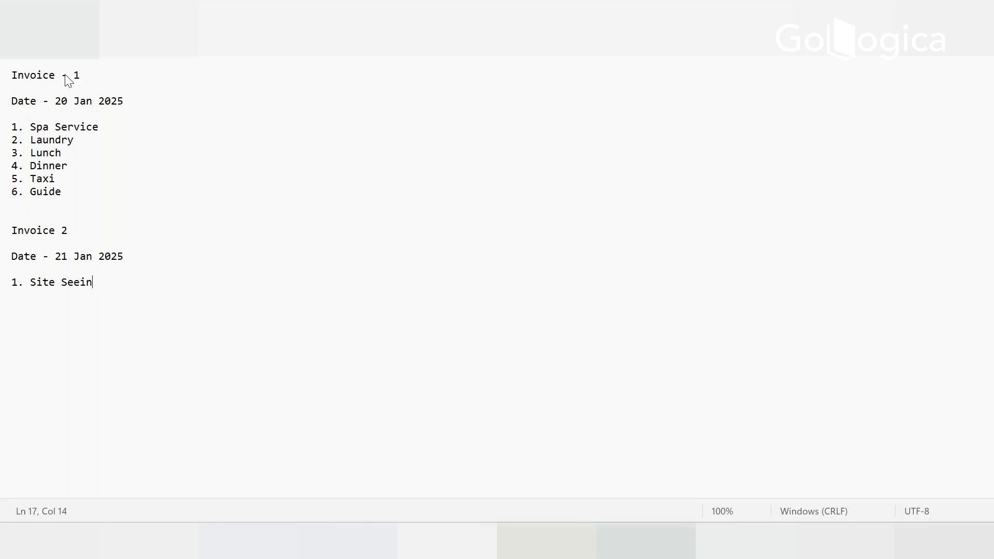
{"action": "key", "text": "Return"}
- Discard the unsaved Notepad document and, back in Salesforce, open the Fields & Relationships of the custom Invoice Line Item object
{"action": "left_click", "coordinate": [981, 9]}
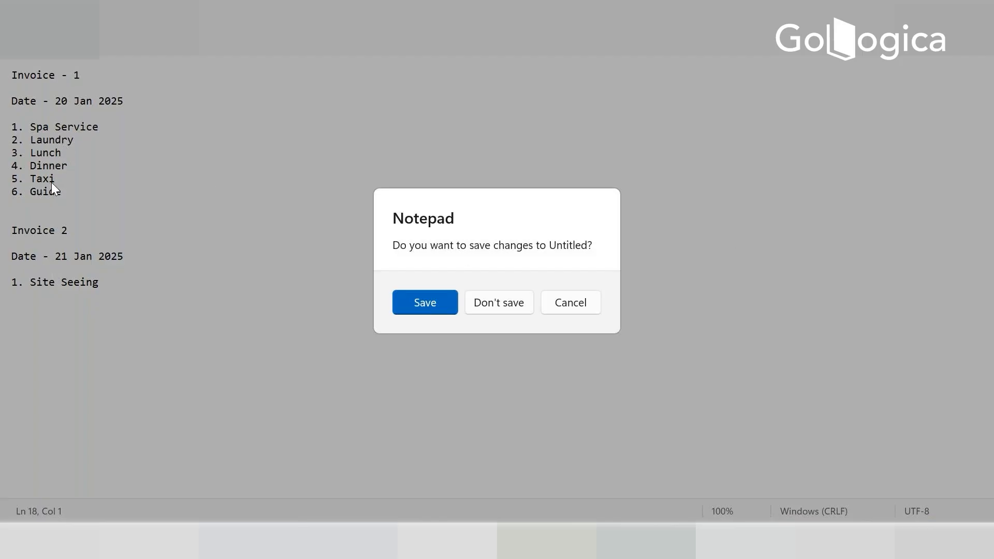
{"action": "left_click", "coordinate": [510, 306]}
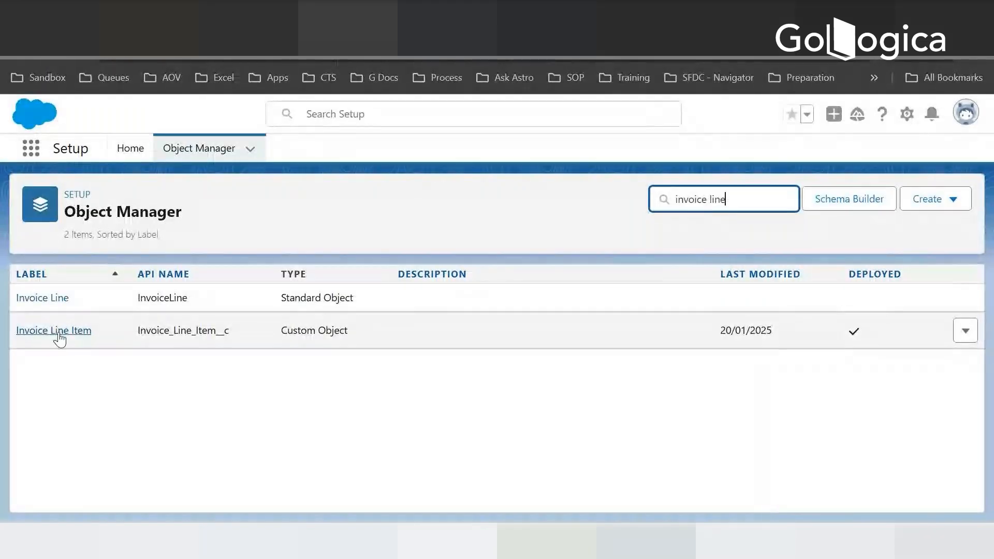
{"action": "left_click", "coordinate": [75, 330]}
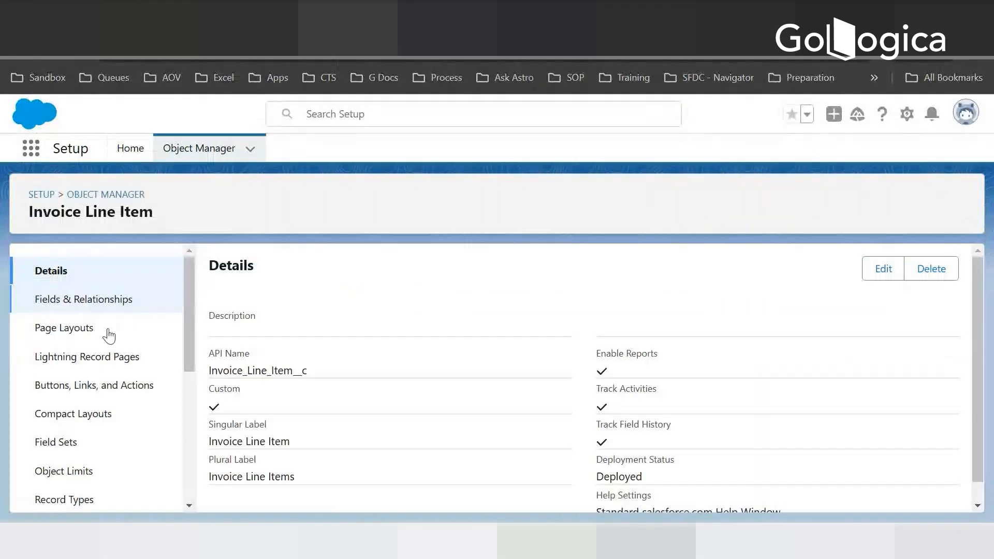
{"action": "left_click", "coordinate": [104, 302]}
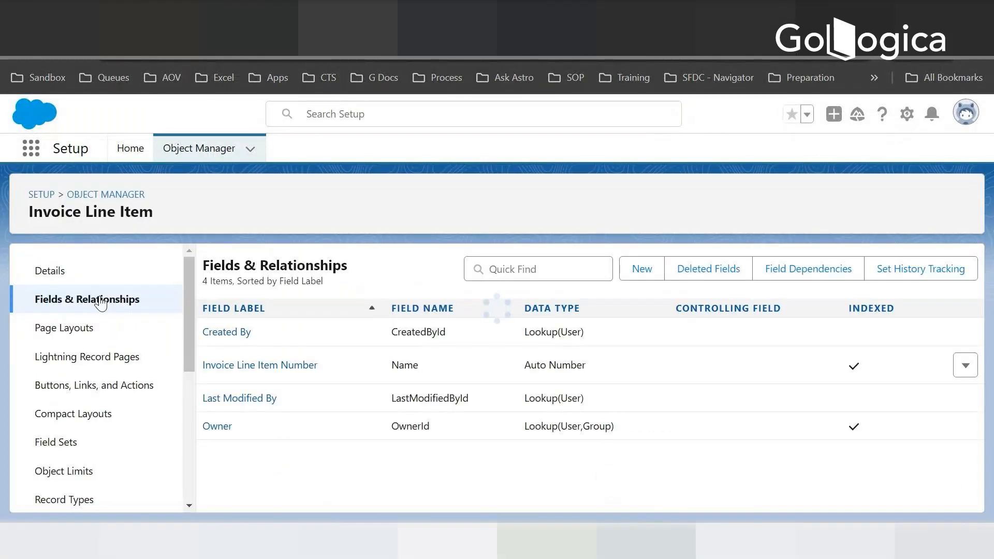
- Check the Notepad field plan for the fields and data types intended for Invoice Line Item
{"action": "left_click", "coordinate": [686, 541]}
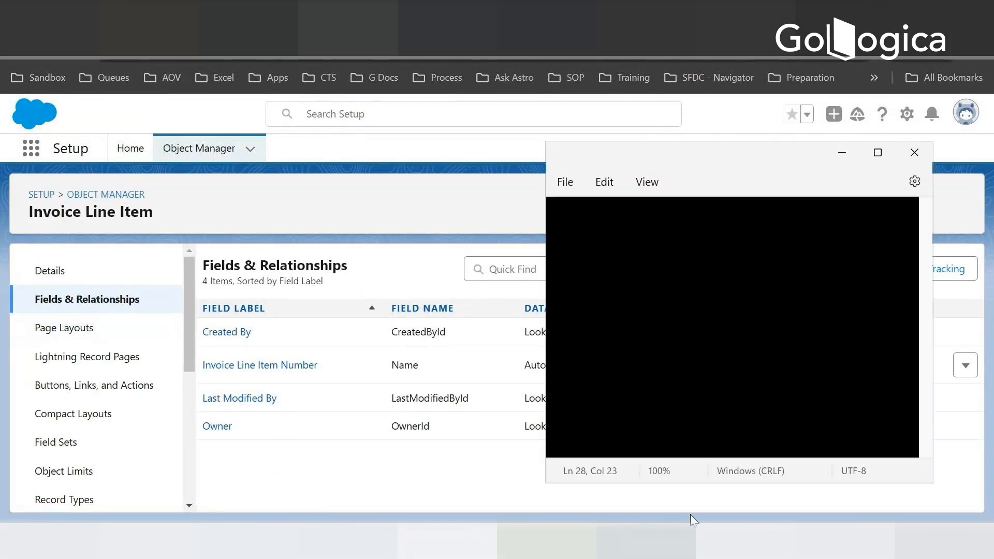
{"action": "scroll", "coordinate": [807, 344], "scroll_direction": "down", "scroll_amount": 2}
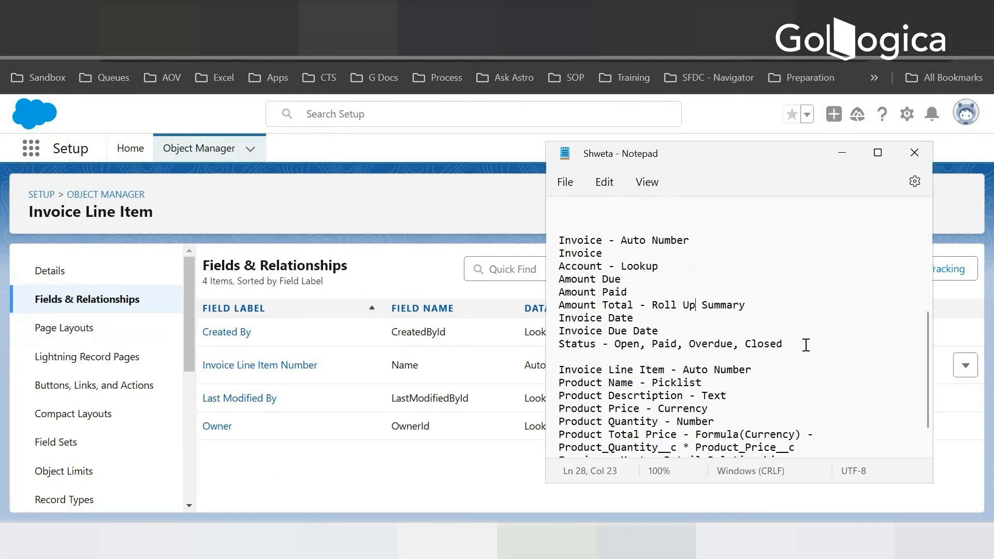
{"action": "scroll", "coordinate": [809, 344], "scroll_direction": "down", "scroll_amount": 1}
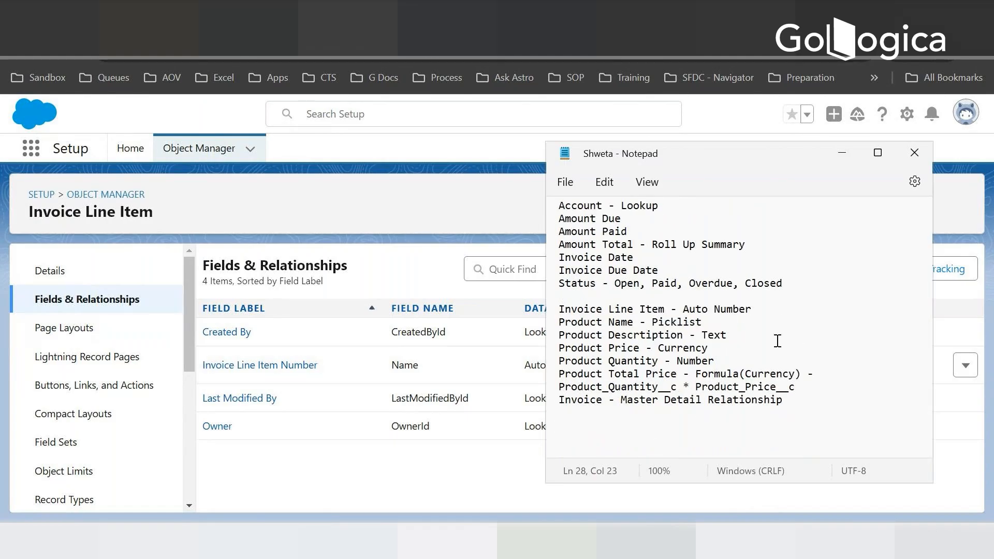
{"action": "left_click", "coordinate": [776, 342]}
{"action": "scroll", "coordinate": [778, 337], "scroll_direction": "up", "scroll_amount": 1}
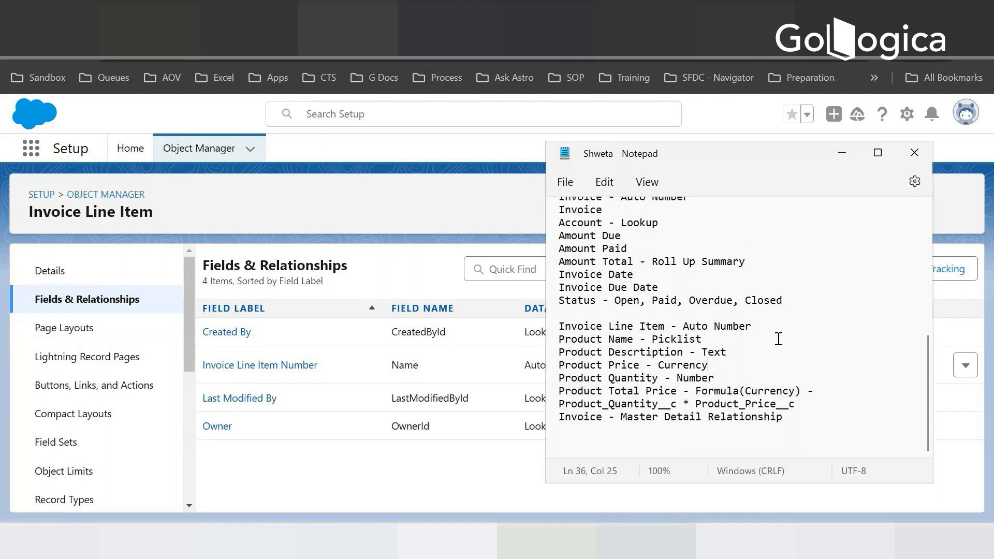
{"action": "left_click", "coordinate": [401, 200]}
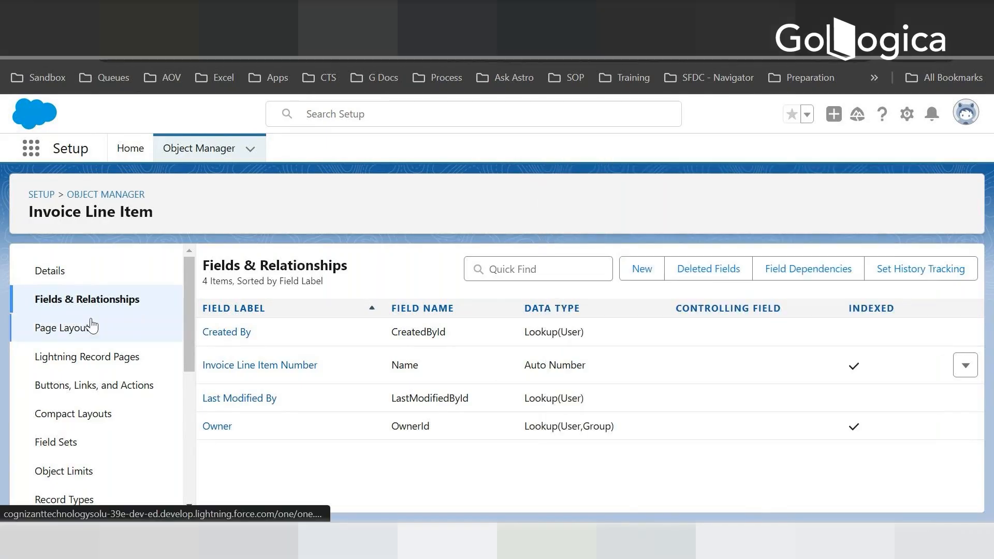
- Start a new custom field on Invoice Line Item with the data type Master-Detail Relationship
{"action": "left_click", "coordinate": [644, 270]}
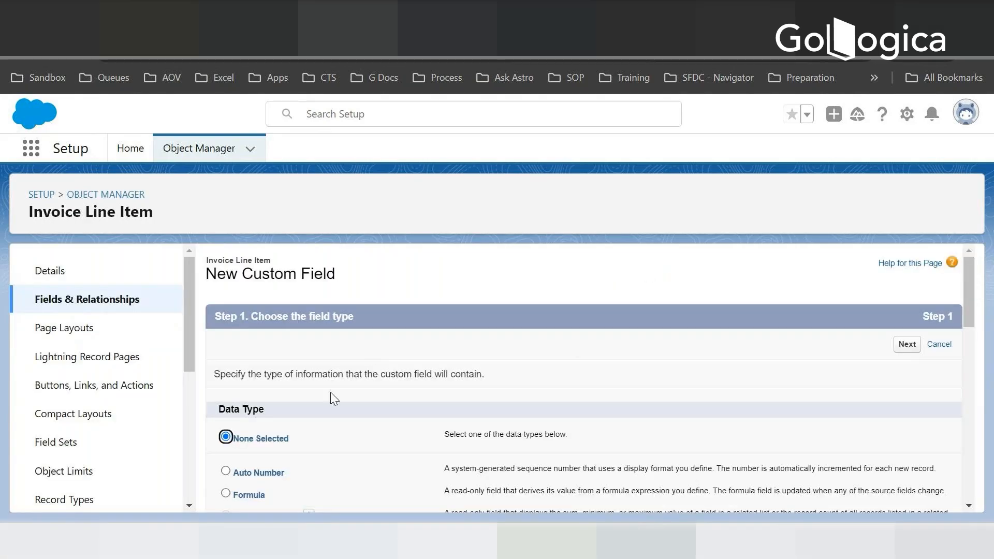
{"action": "scroll", "coordinate": [344, 403], "scroll_direction": "down", "scroll_amount": 3}
{"action": "left_click", "coordinate": [226, 431]}
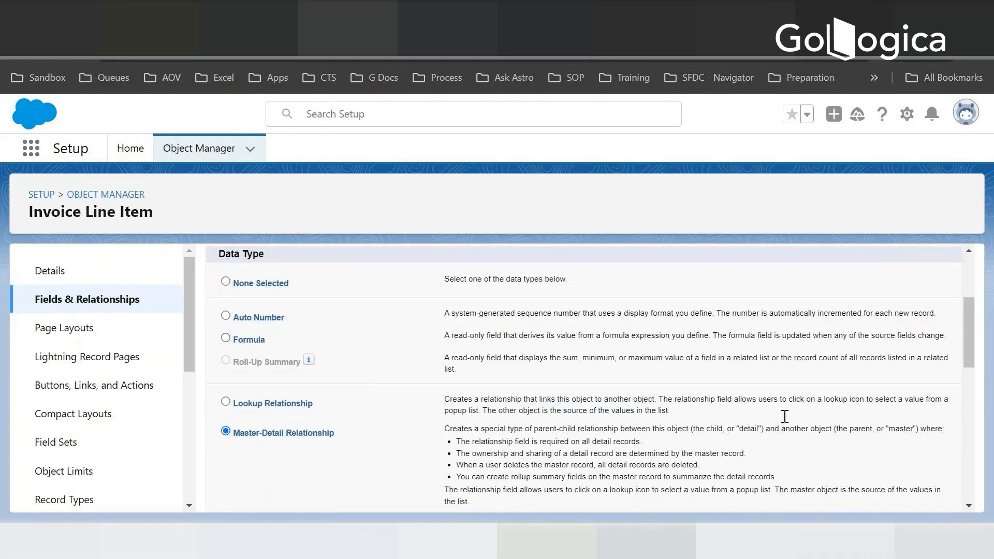
{"action": "left_click_drag", "start_coordinate": [968, 356], "coordinate": [968, 489]}
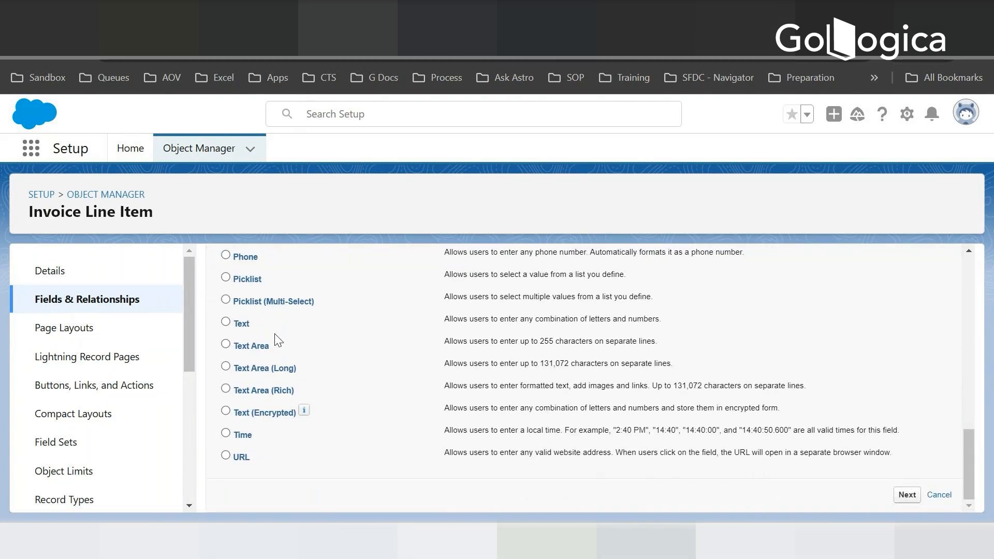
- Choose Invoice as the related object for the new master-detail relationship
{"action": "left_click", "coordinate": [425, 406]}
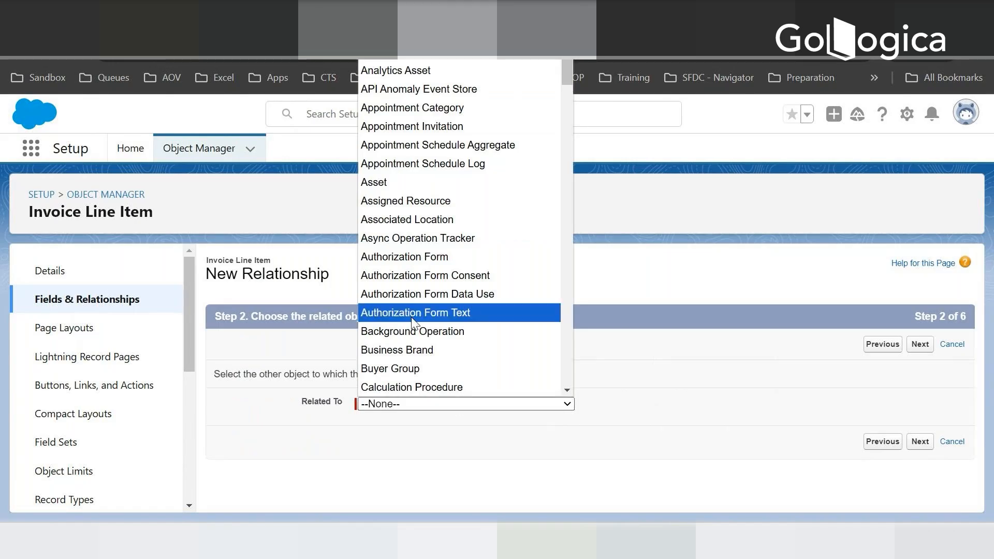
{"action": "type", "text": "inv"}
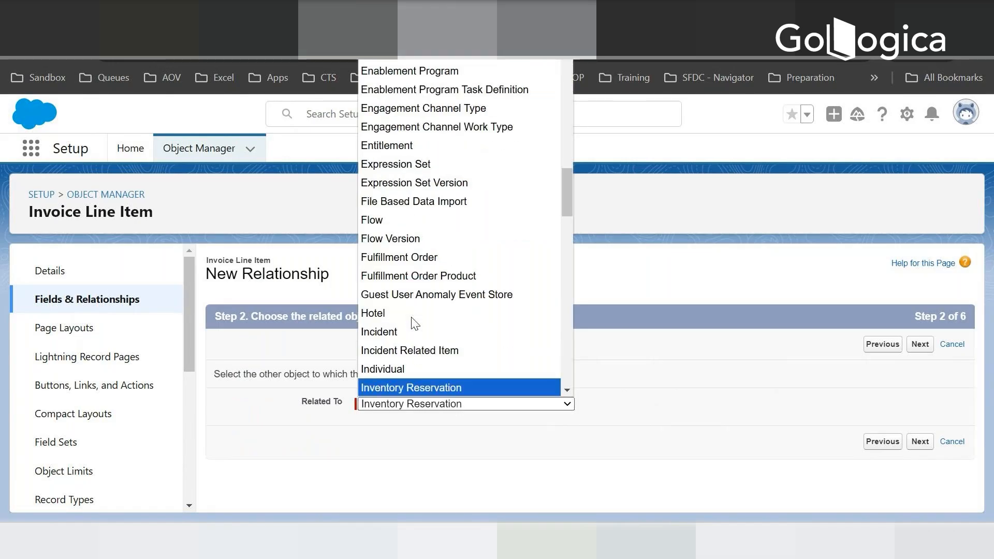
{"action": "key", "text": "Down"}
{"action": "key", "text": "Down"}
{"action": "key", "text": "Up"}
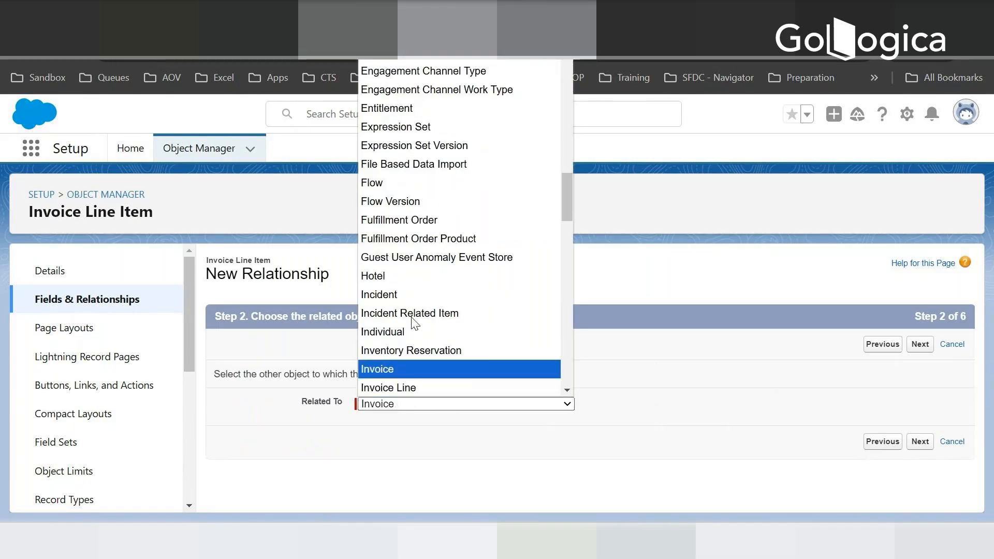
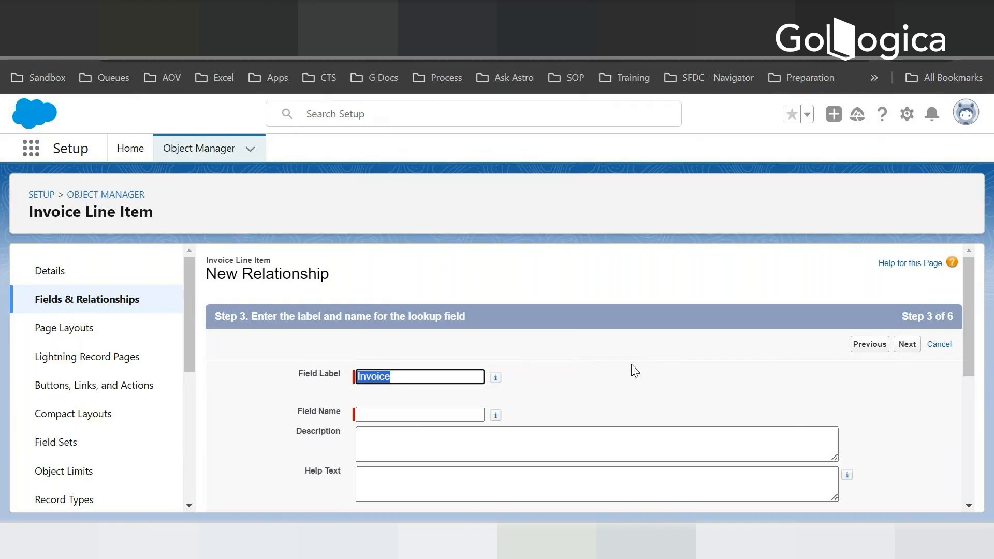
- Accept the Invoice label, Read/Write sharing setting and default field-level security for the master-detail relationship
{"action": "key", "text": "Tab"}
{"action": "scroll", "coordinate": [621, 401], "scroll_direction": "down", "scroll_amount": 10}
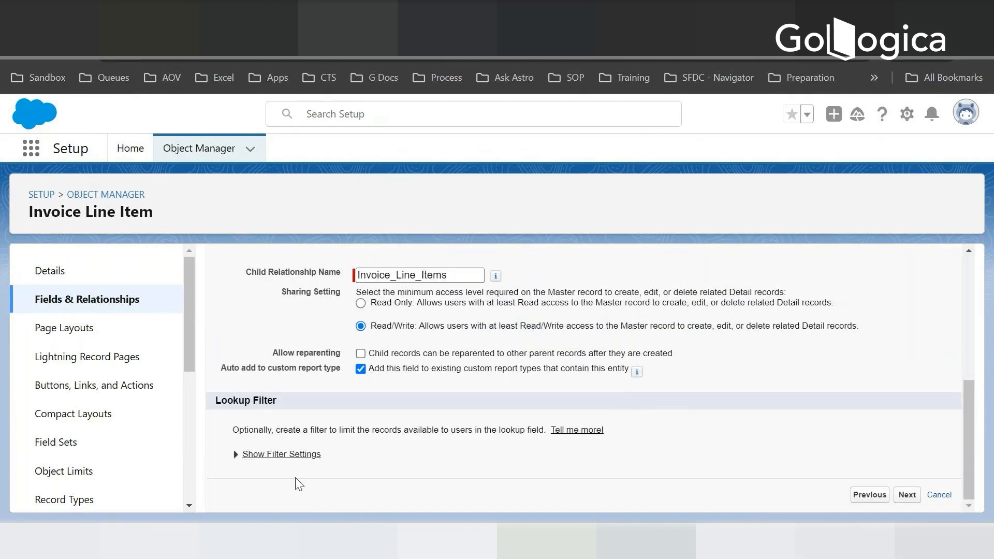
{"action": "left_click", "coordinate": [908, 495]}
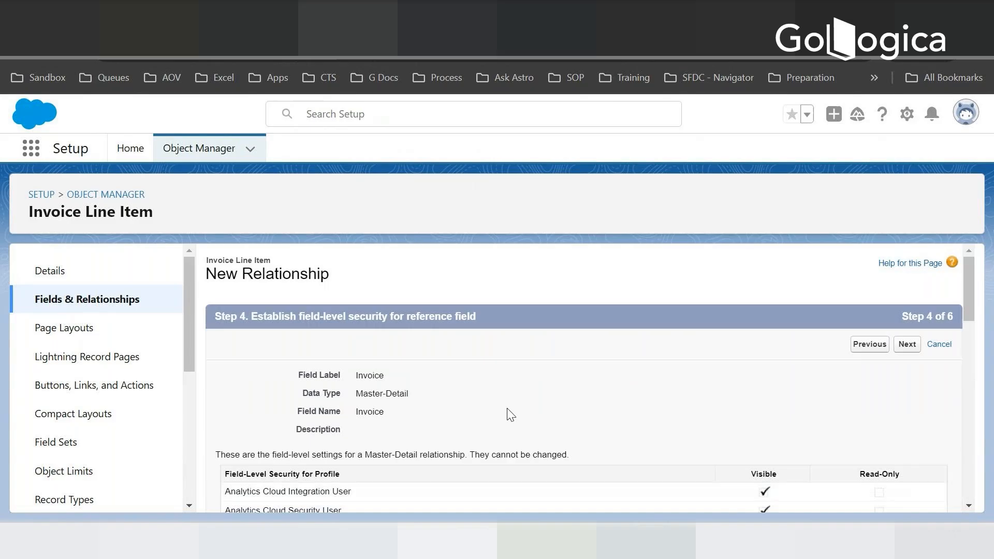
{"action": "scroll", "coordinate": [541, 398], "scroll_direction": "down", "scroll_amount": 15}
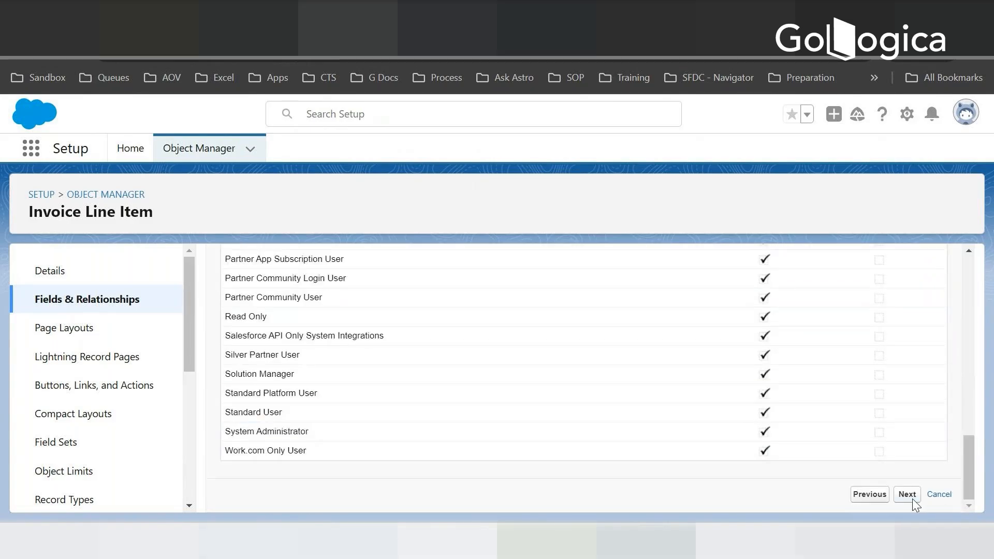
{"action": "left_click", "coordinate": [908, 495]}
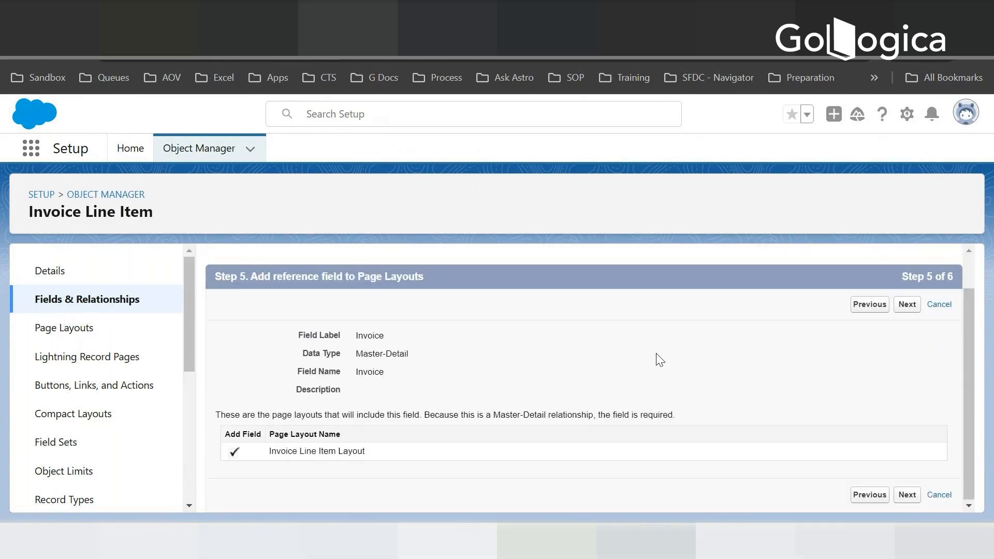
- Keep the Invoice Line Items related list on Invoice Layout and save the relationship, continuing to another new field
{"action": "left_click", "coordinate": [904, 306]}
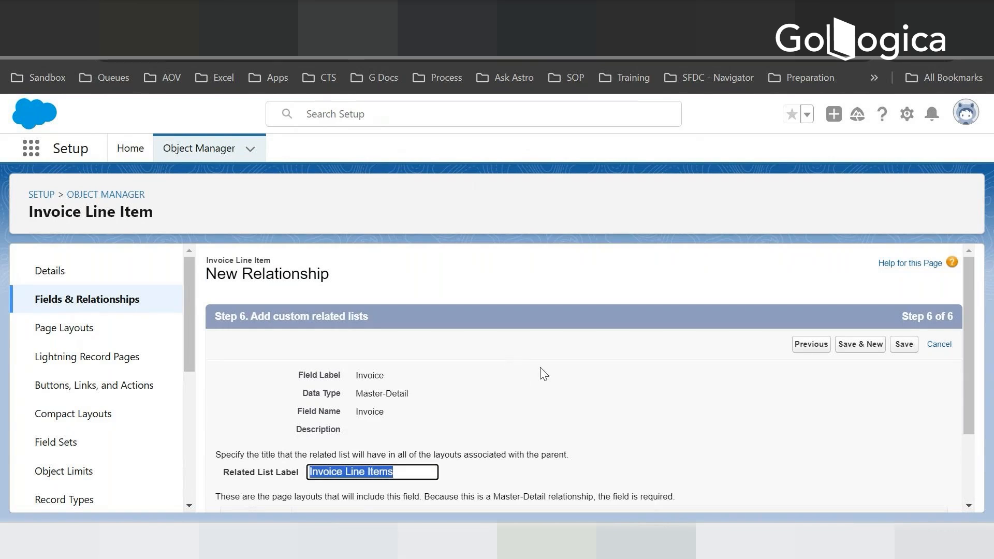
{"action": "scroll", "coordinate": [541, 371], "scroll_direction": "down", "scroll_amount": 1}
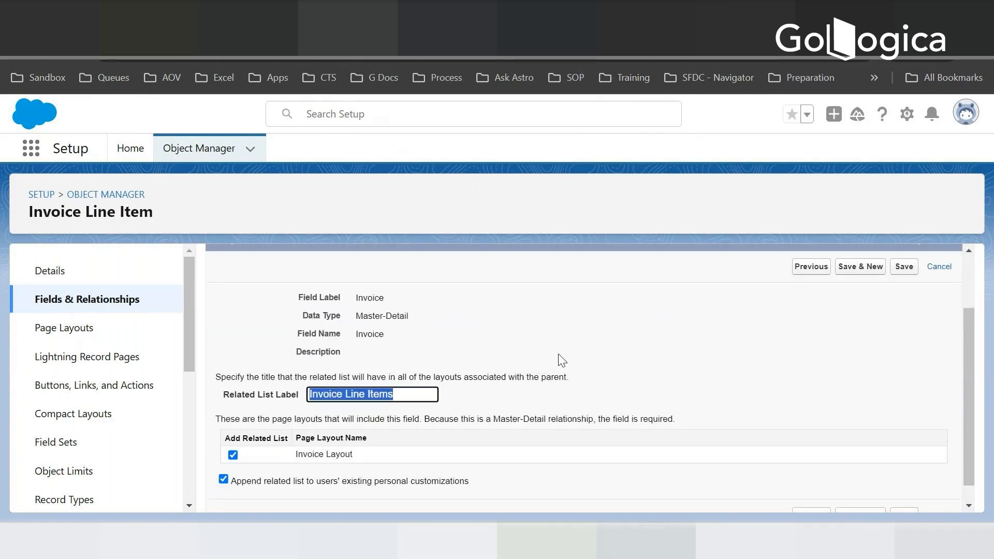
{"action": "left_click", "coordinate": [574, 330]}
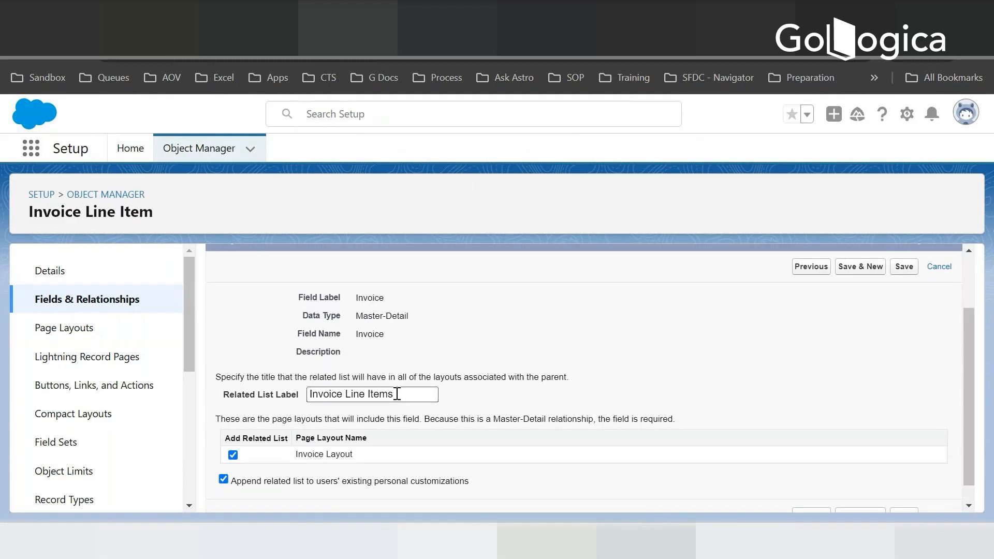
{"action": "left_click", "coordinate": [859, 274]}
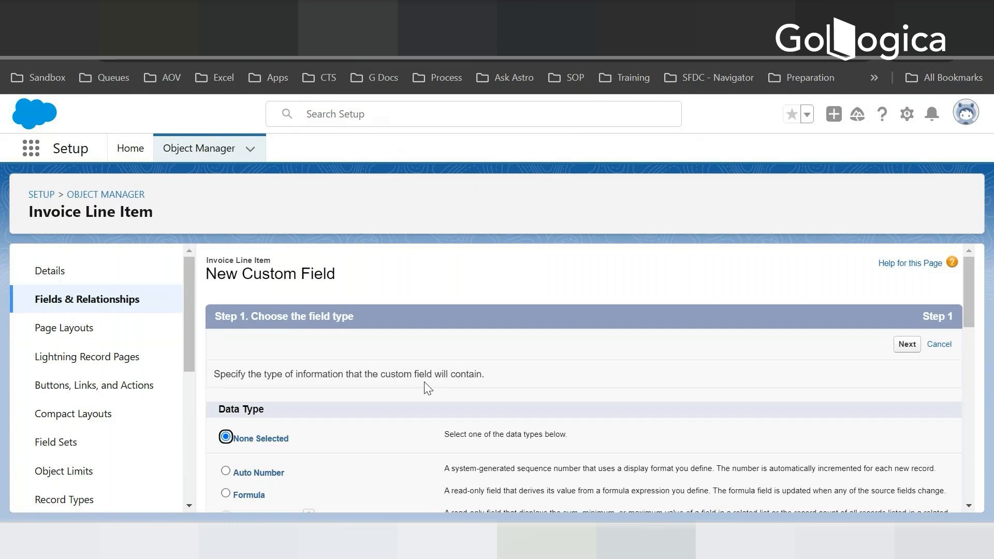
- Check the Invoice Line Item fields against the Notepad plan and start a new custom field with the data type Picklist
{"action": "key", "text": "alt+Tab"}
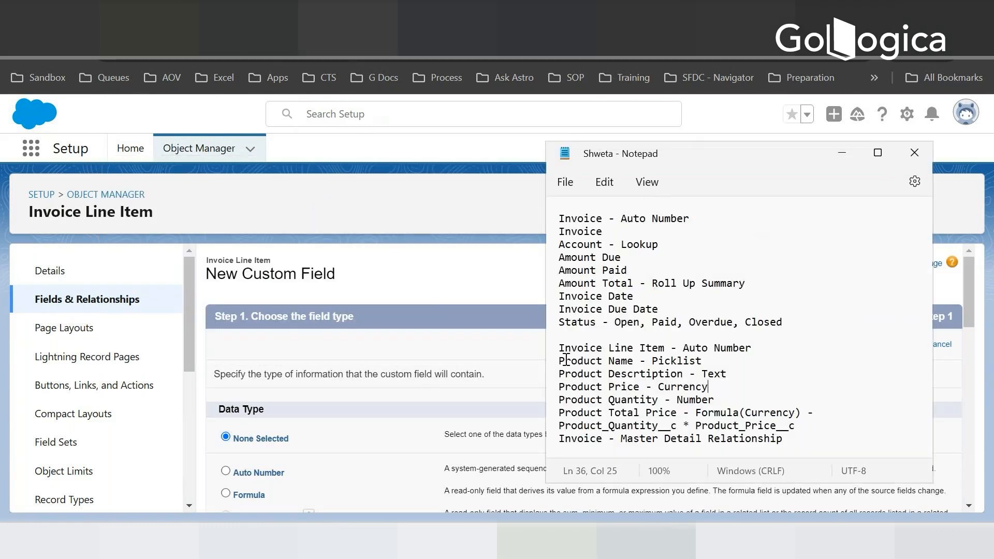
{"action": "left_click", "coordinate": [176, 312]}
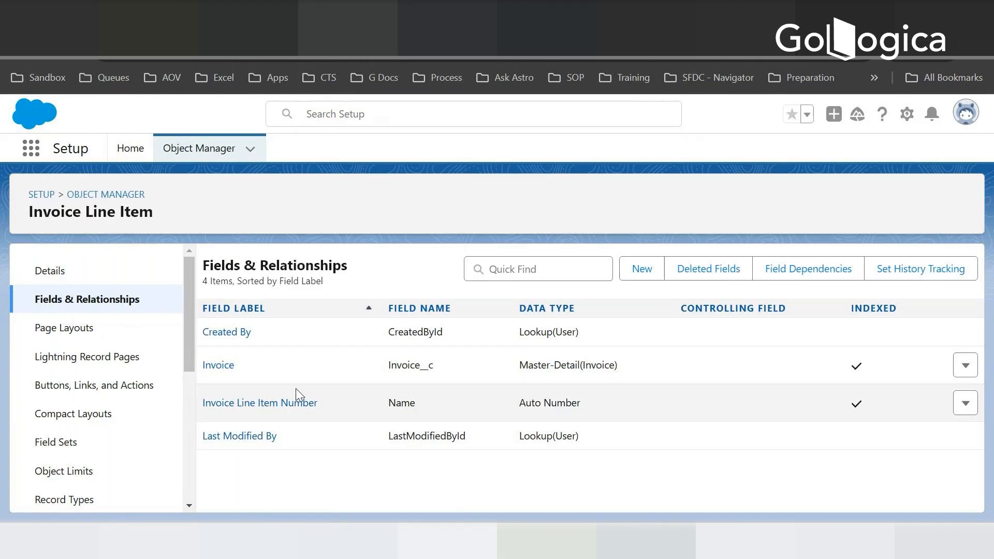
{"action": "key", "text": "alt+Tab"}
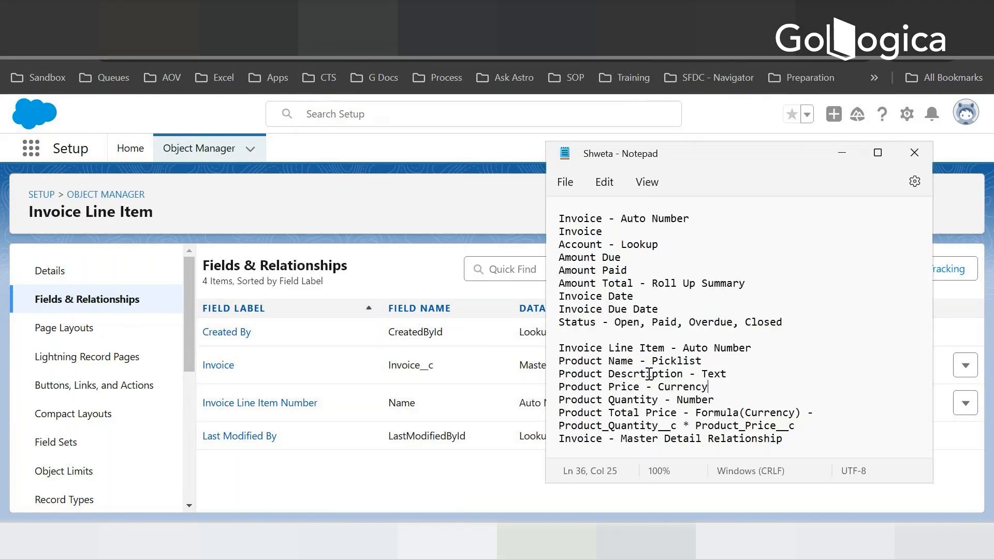
{"action": "left_click", "coordinate": [352, 222]}
{"action": "left_click", "coordinate": [641, 269]}
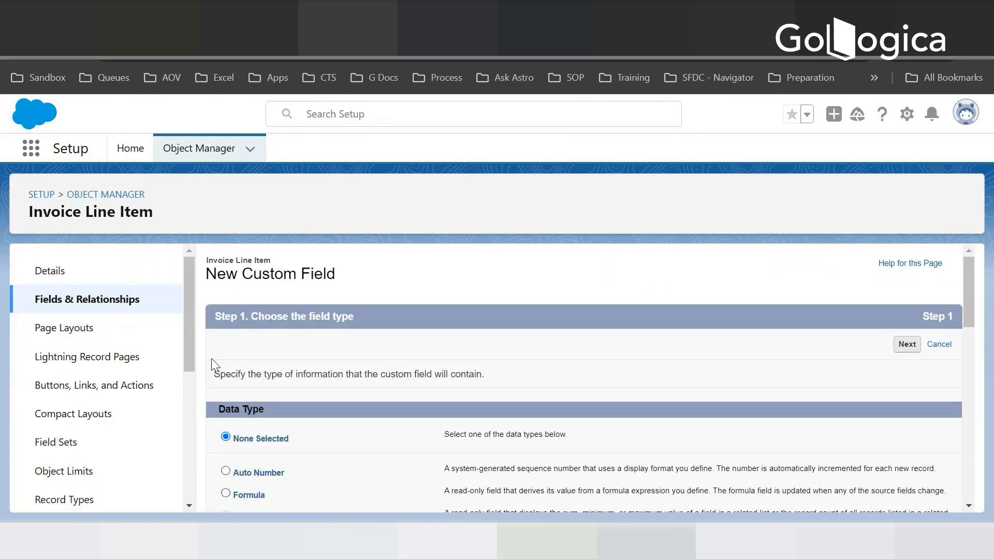
{"action": "scroll", "coordinate": [215, 365], "scroll_direction": "down", "scroll_amount": 10}
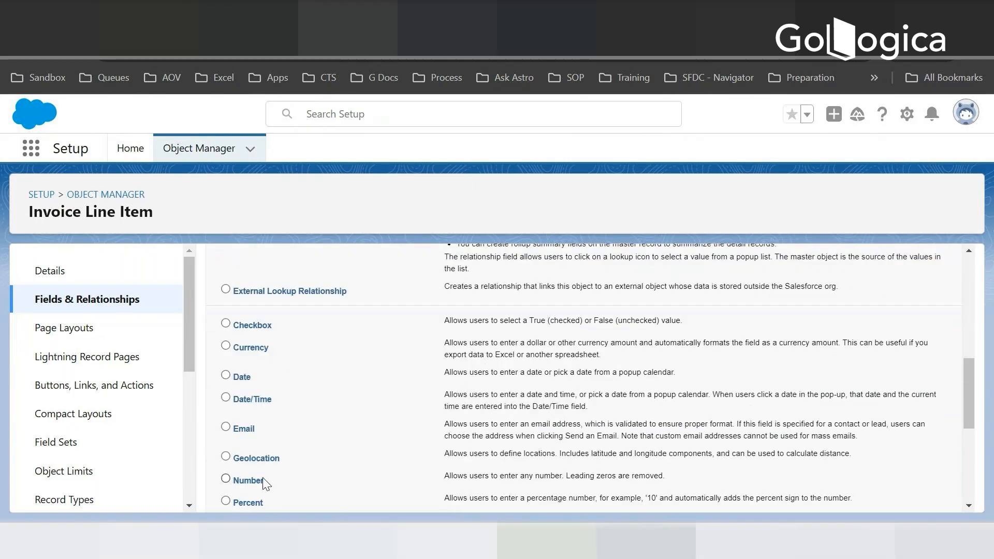
{"action": "scroll", "coordinate": [259, 473], "scroll_direction": "down", "scroll_amount": 2}
{"action": "scroll", "coordinate": [295, 409], "scroll_direction": "down", "scroll_amount": 2}
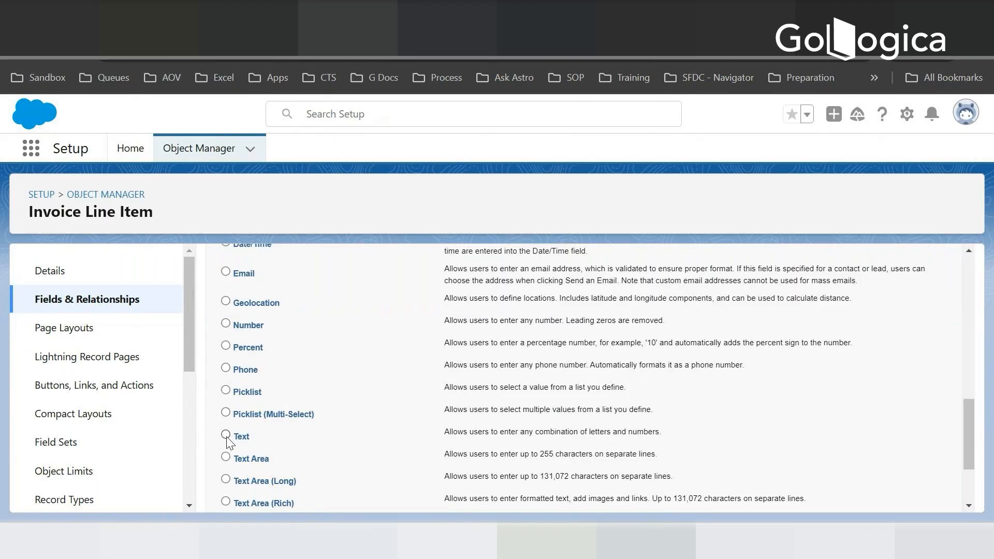
{"action": "left_click", "coordinate": [227, 391]}
{"action": "scroll", "coordinate": [971, 498], "scroll_direction": "down", "scroll_amount": 3}
{"action": "left_click", "coordinate": [905, 493]}
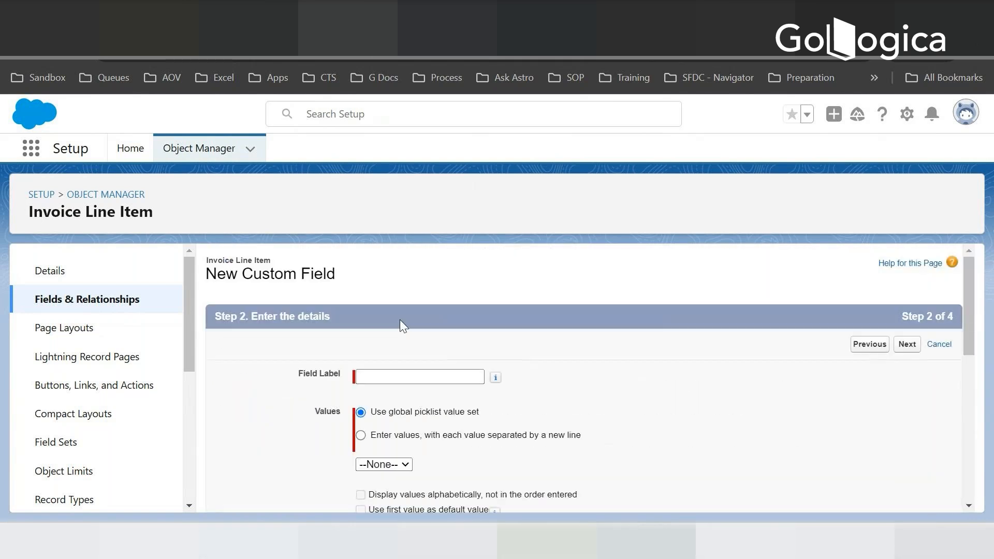
- Label the picklist field Product Name and choose to enter its values directly, each on a new line
{"action": "left_click", "coordinate": [386, 373]}
{"action": "type", "text": "Prod"}
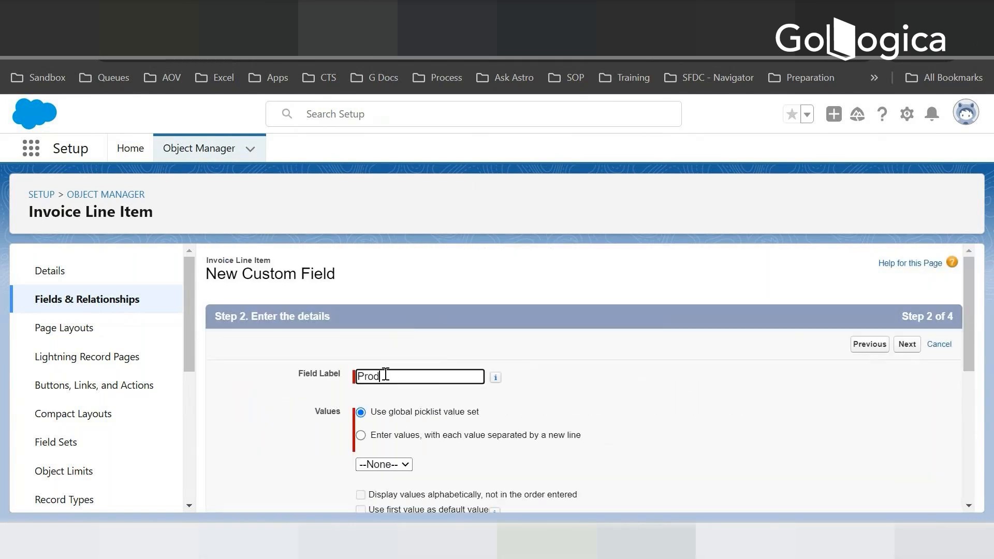
{"action": "type", "text": "uct Name"}
{"action": "left_click", "coordinate": [361, 435]}
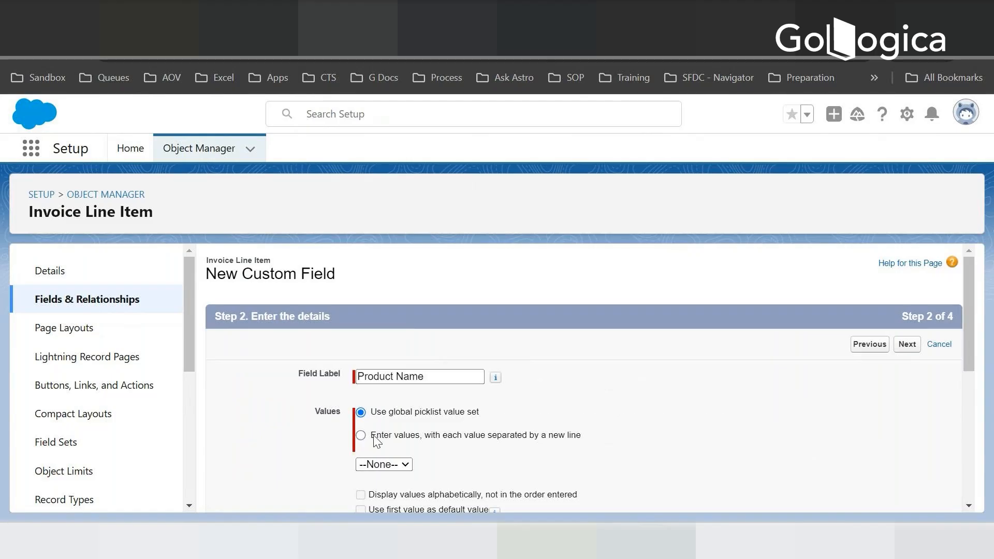
{"action": "scroll", "coordinate": [433, 426], "scroll_direction": "down", "scroll_amount": 5}
{"action": "scroll", "coordinate": [402, 291], "scroll_direction": "up", "scroll_amount": 2}
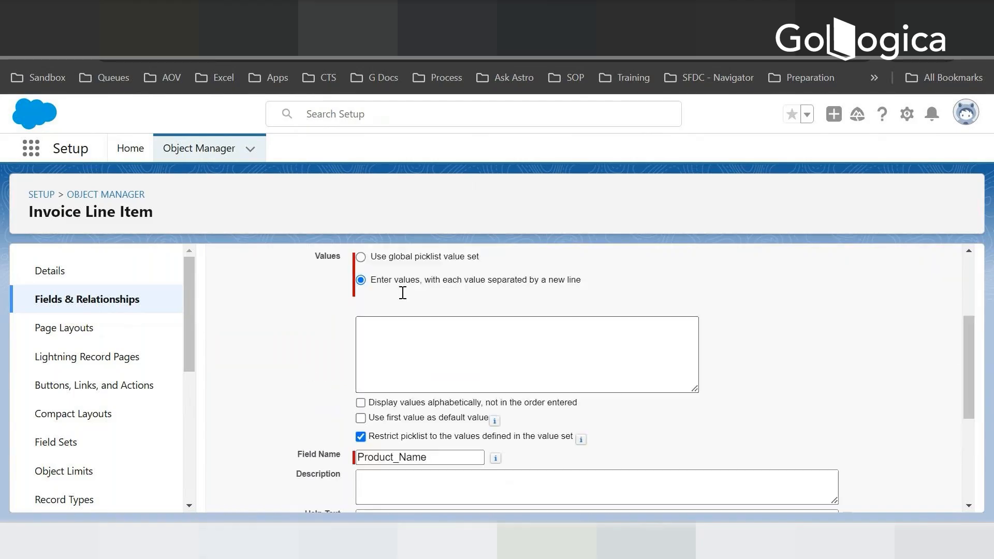
- Enter Lunch, Breakfast and Dinner as separate picklist values for Product Name
{"action": "left_click", "coordinate": [374, 356]}
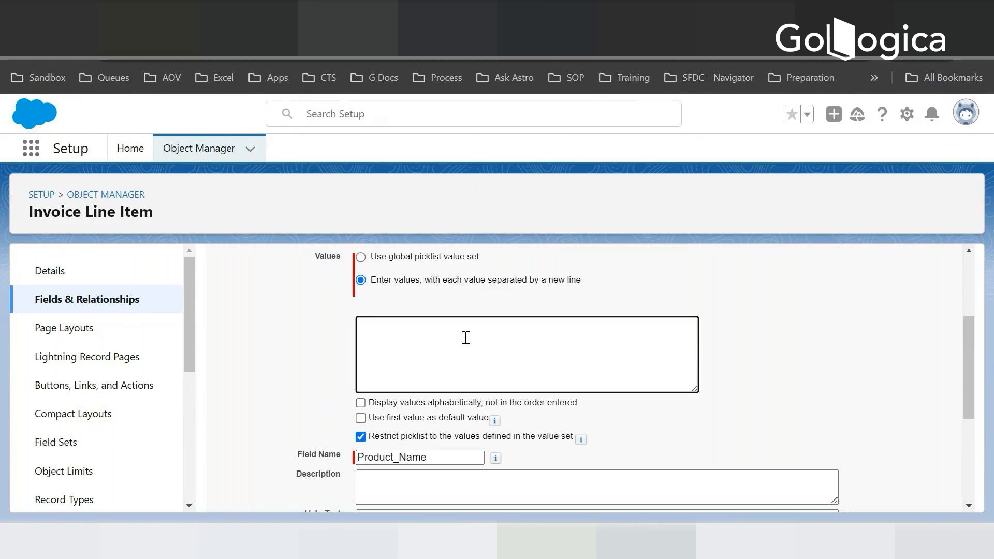
{"action": "type", "text": "Lu"}
{"action": "type", "text": "nd"}
{"action": "type", "text": "h"}
{"action": "key", "text": "Return"}
{"action": "type", "text": "Breakfast"}
{"action": "key", "text": "Return"}
{"action": "type", "text": "Dinner"}
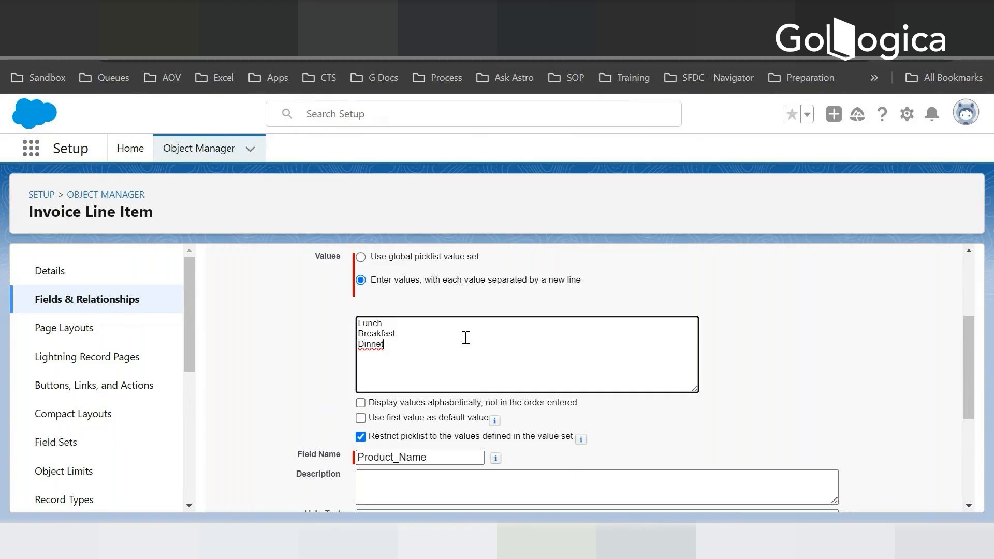
{"action": "key", "text": "BackSpace"}
{"action": "type", "text": "r"}
- Add Spa Service and Laundry Service on new lines of the Product Name picklist values
{"action": "key", "text": "Return"}
{"action": "type", "text": "Spa Service"}
{"action": "key", "text": "Return"}
{"action": "type", "text": "La"}
{"action": "key", "text": "BackSpace"}
{"action": "type", "text": "aundry Serv"}
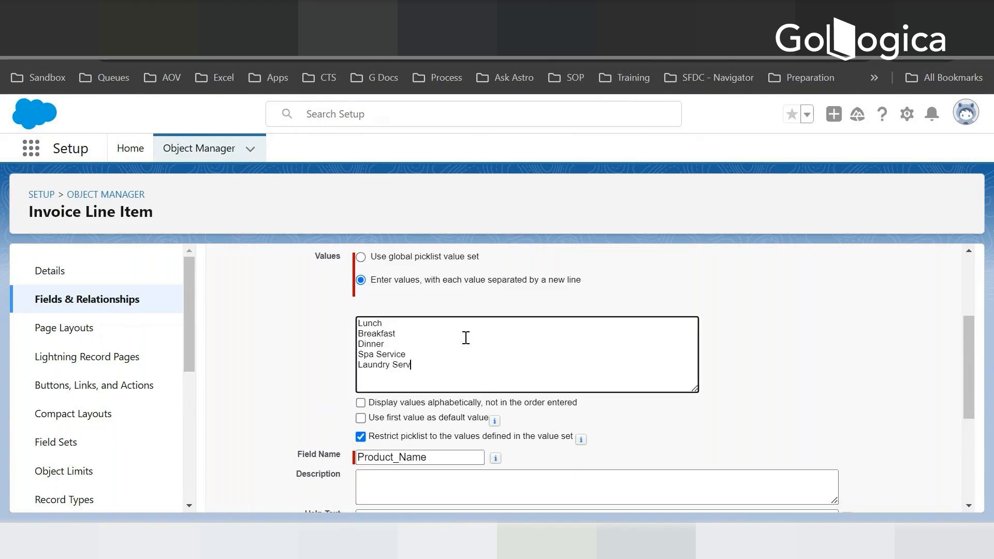
{"action": "type", "text": "ices"}
{"action": "key", "text": "BackSpace"}
- Add Guided Tour and Sight Seeing as the last two Product Name picklist values
{"action": "key", "text": "Return"}
{"action": "type", "text": "Guided Tour"}
{"action": "key", "text": "Return"}
{"action": "type", "text": "Sight Seeing"}
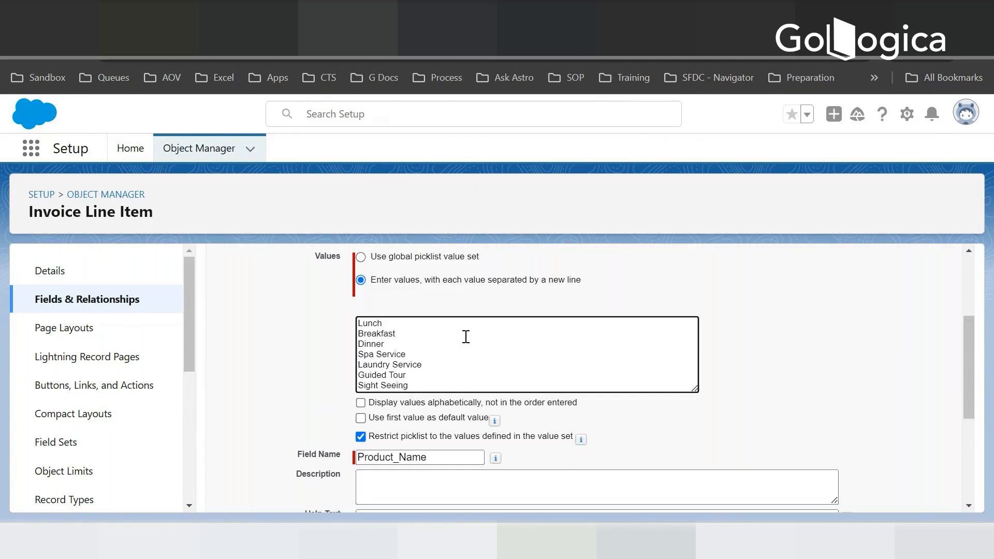
- Keep the default options, field-level security and page layout for Product Name, and save it while starting another new field
{"action": "scroll", "coordinate": [466, 336], "scroll_direction": "down", "scroll_amount": 1}
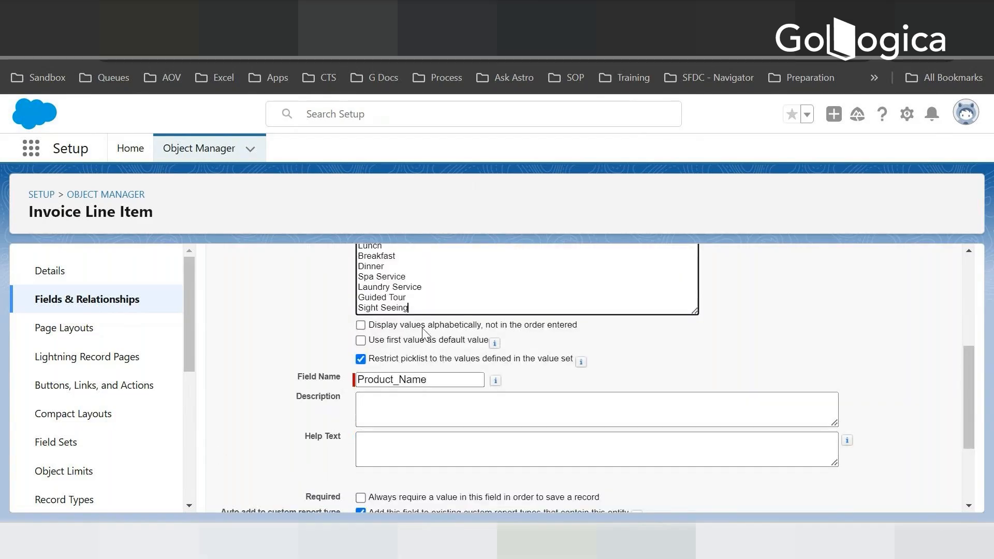
{"action": "scroll", "coordinate": [423, 333], "scroll_direction": "down", "scroll_amount": 2}
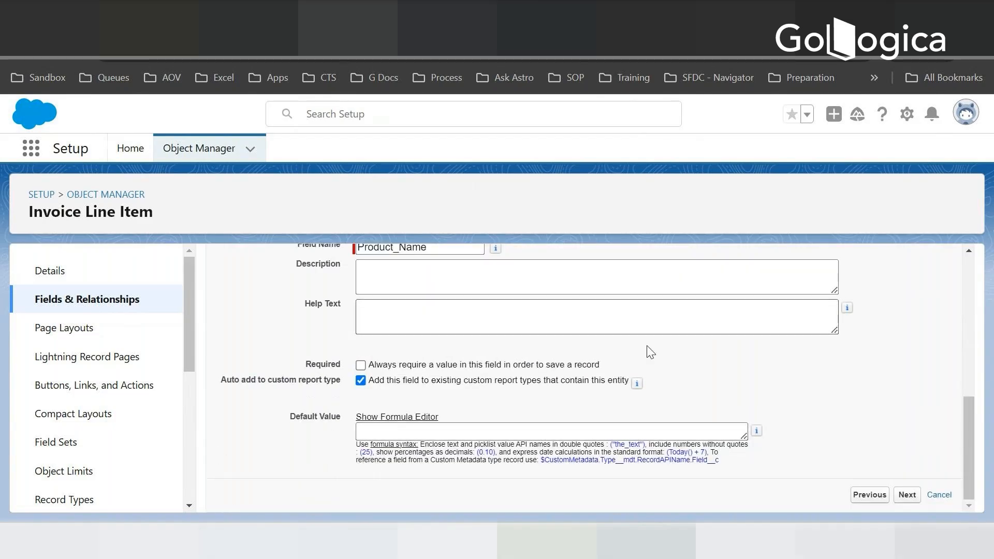
{"action": "left_click", "coordinate": [907, 500]}
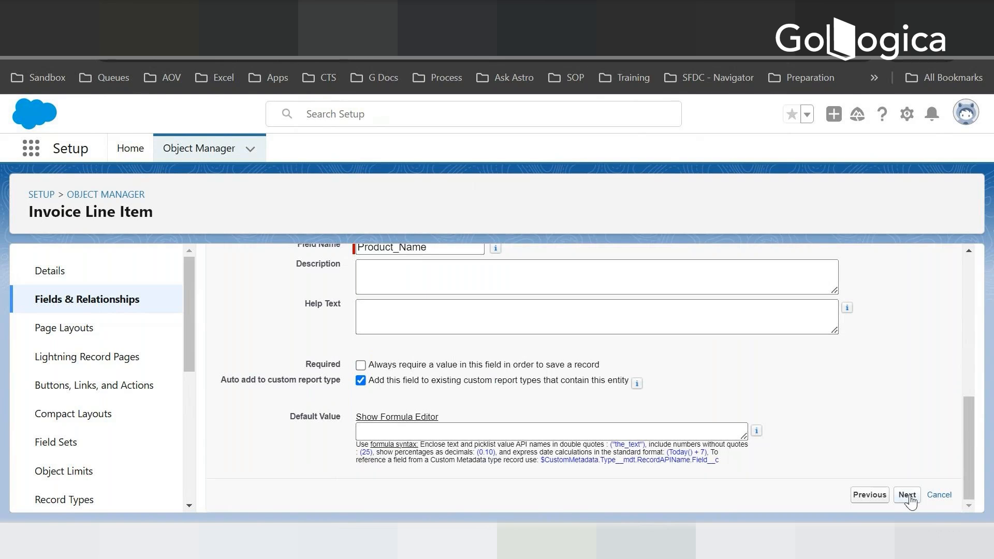
{"action": "left_click", "coordinate": [906, 496]}
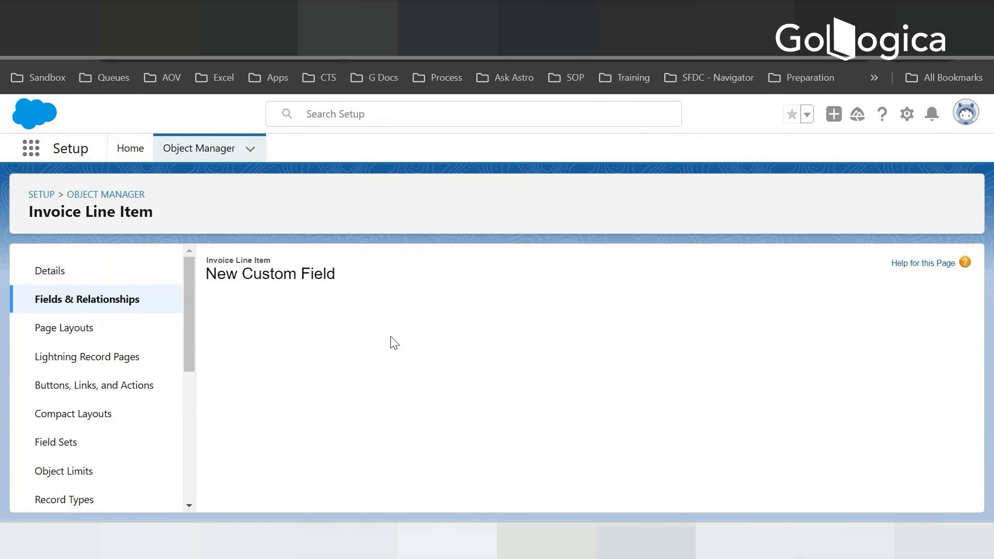
{"action": "scroll", "coordinate": [514, 359], "scroll_direction": "down", "scroll_amount": 10}
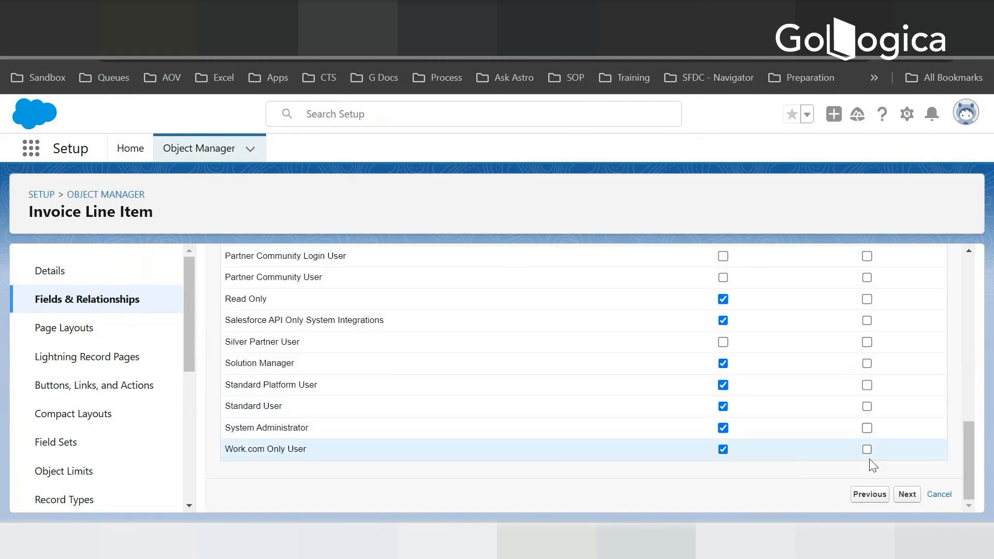
{"action": "left_click", "coordinate": [901, 497]}
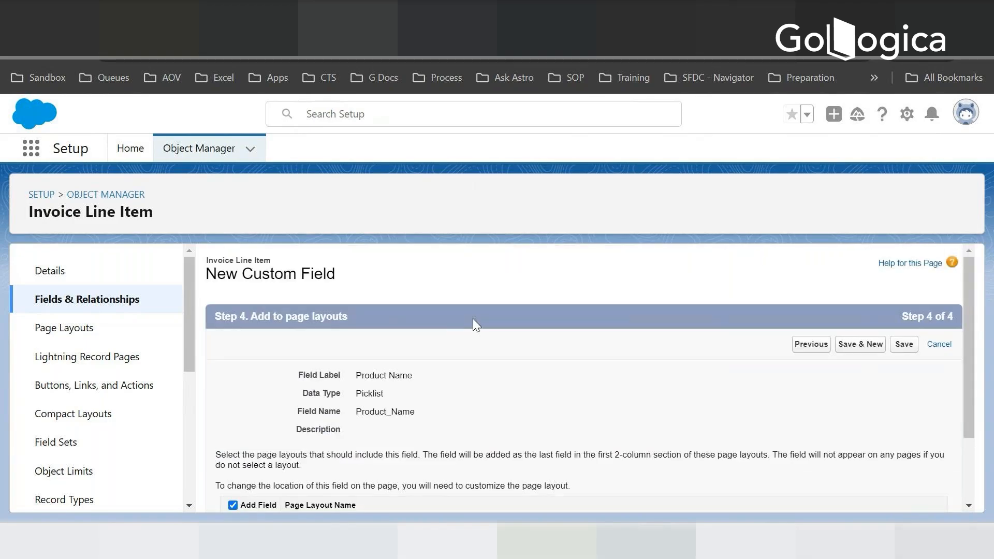
{"action": "scroll", "coordinate": [473, 321], "scroll_direction": "down", "scroll_amount": 3}
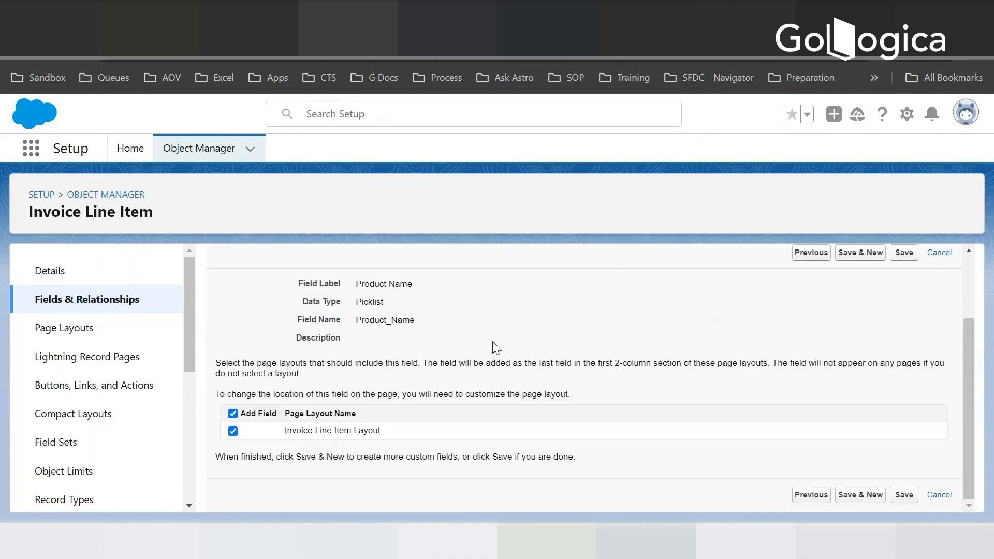
{"action": "left_click", "coordinate": [857, 254]}
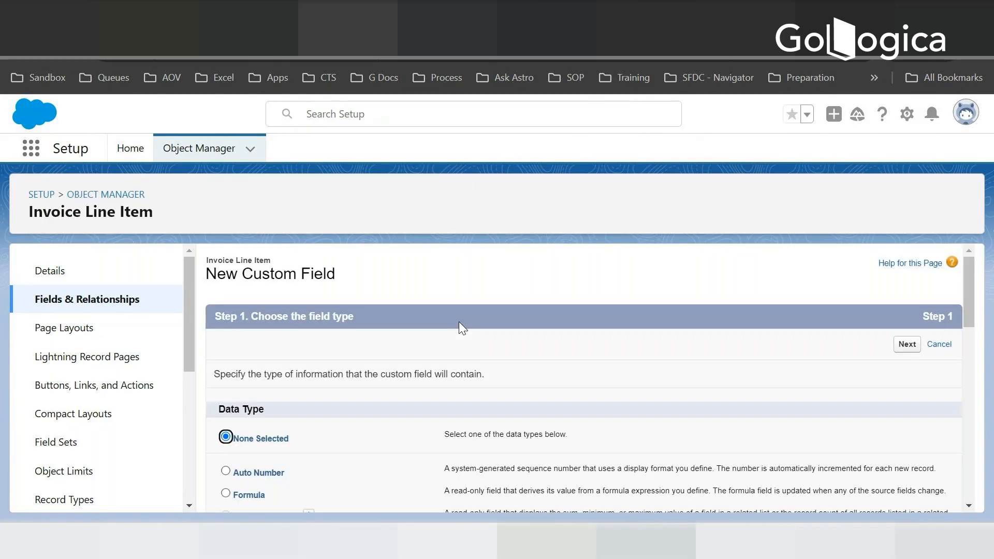
- Check the field plan in Notepad for Product Description, return to Salesforce and choose Text Area as the new field's data type
{"action": "key", "text": "alt+Tab"}
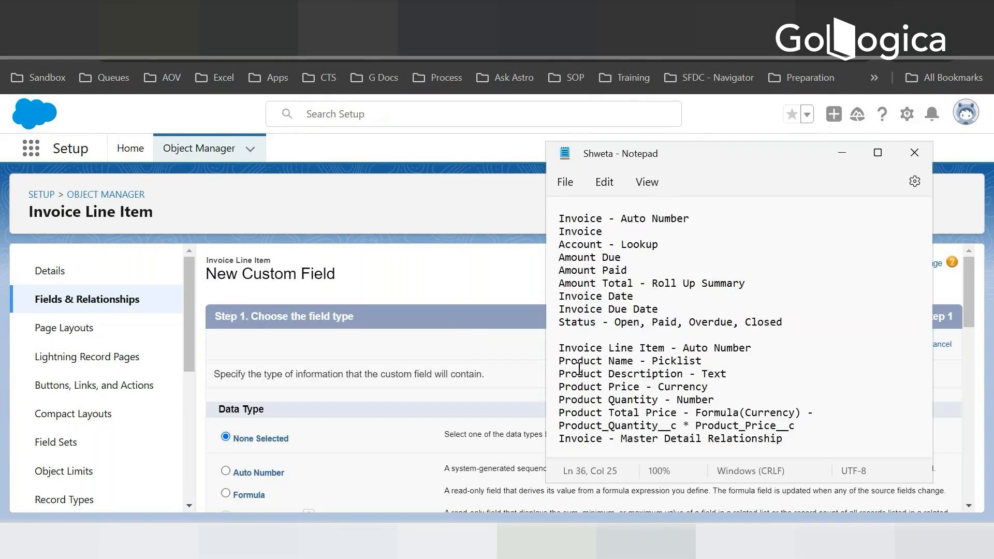
{"action": "key", "text": "alt+Tab"}
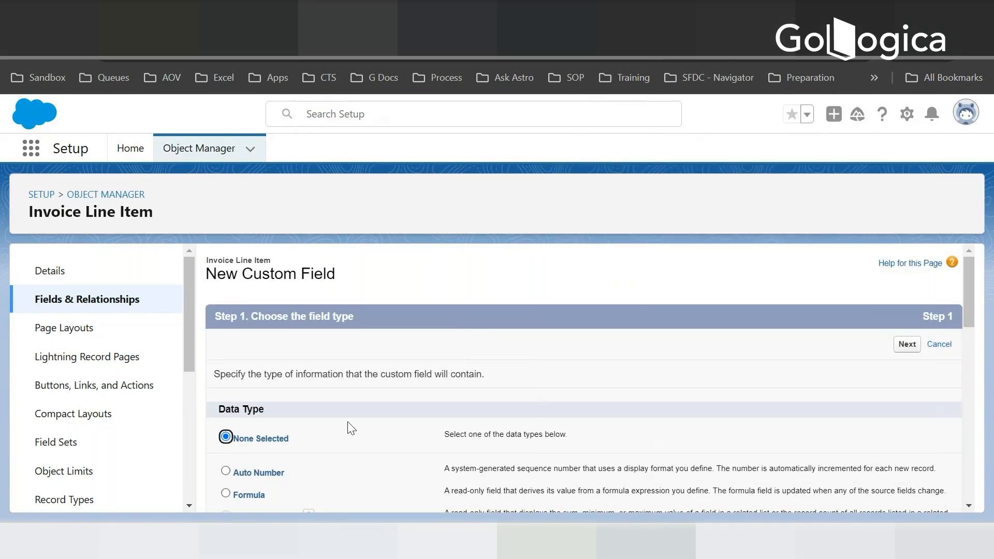
{"action": "scroll", "coordinate": [346, 433], "scroll_direction": "down", "scroll_amount": 3}
{"action": "scroll", "coordinate": [342, 438], "scroll_direction": "down", "scroll_amount": 10}
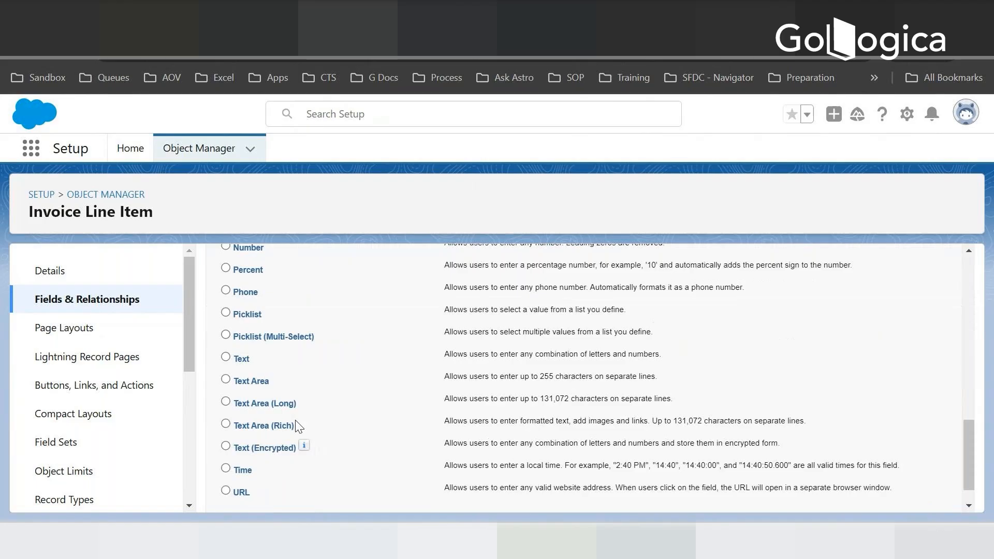
{"action": "left_click", "coordinate": [225, 379]}
{"action": "scroll", "coordinate": [607, 352], "scroll_direction": "down", "scroll_amount": 1}
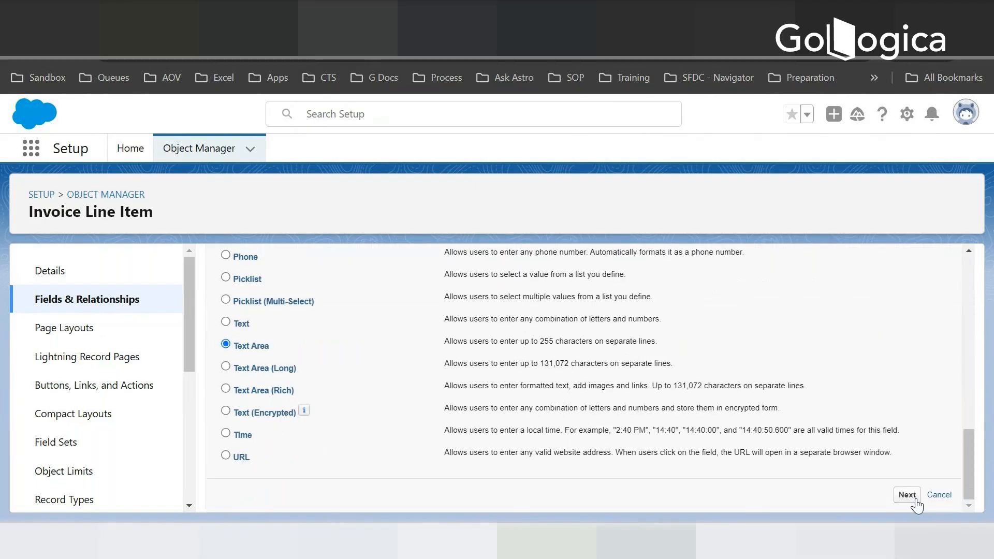
- Label the text area field Product Description with field name Product_Description, and accept the remaining default details
{"action": "type", "text": "Product"}
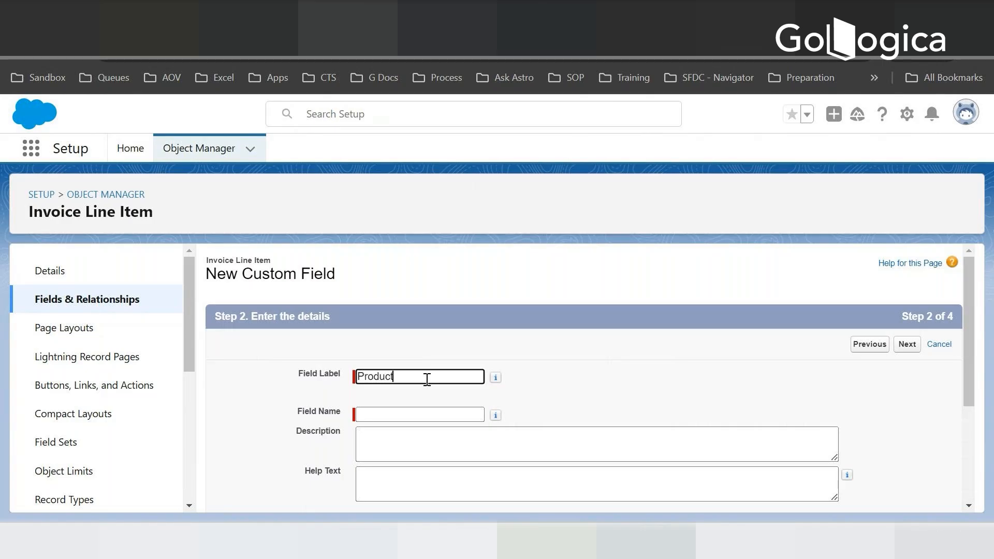
{"action": "type", "text": " Description"}
{"action": "key", "text": "Tab"}
{"action": "key", "text": "Tab"}
{"action": "scroll", "coordinate": [445, 454], "scroll_direction": "down", "scroll_amount": 2}
{"action": "scroll", "coordinate": [445, 453], "scroll_direction": "down", "scroll_amount": 2}
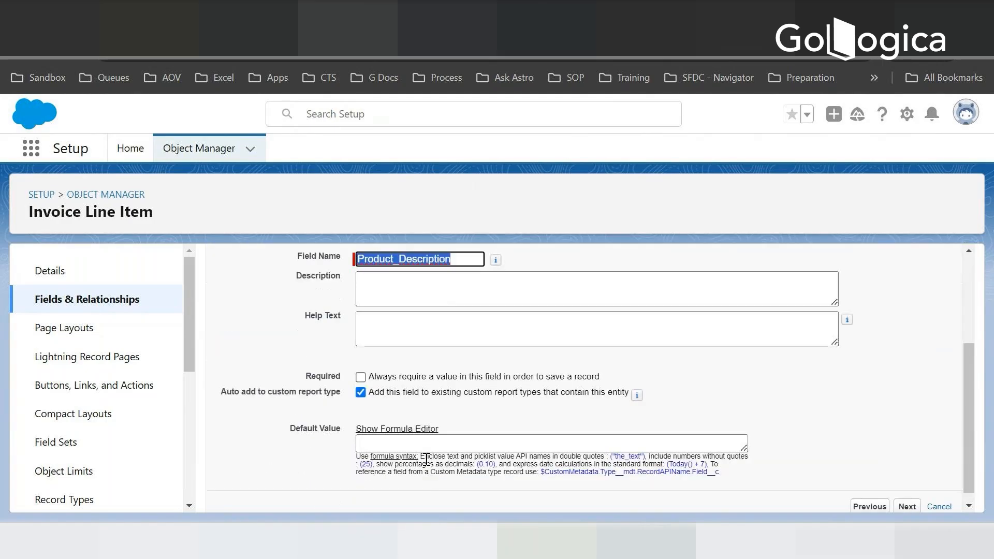
{"action": "left_click", "coordinate": [907, 497]}
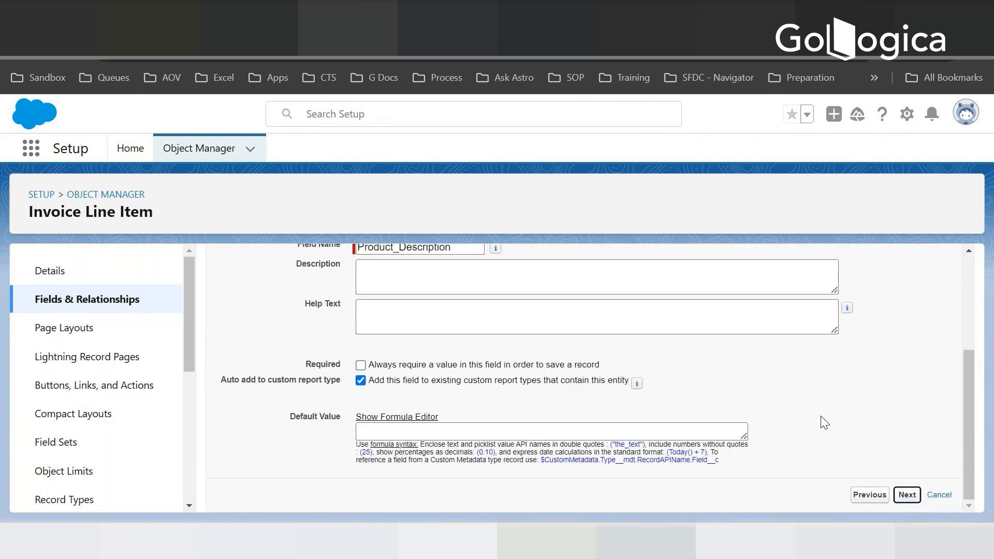
- Keep the default field-level security and page layout for Product Description, and save it while starting another new field
{"action": "scroll", "coordinate": [748, 363], "scroll_direction": "down", "scroll_amount": 10}
{"action": "scroll", "coordinate": [756, 433], "scroll_direction": "down", "scroll_amount": 3}
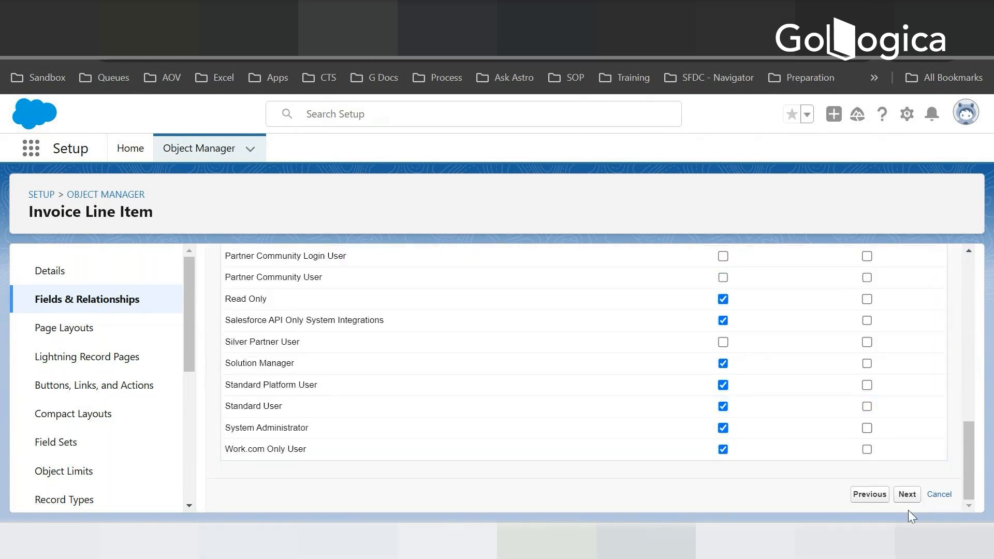
{"action": "left_click", "coordinate": [908, 494]}
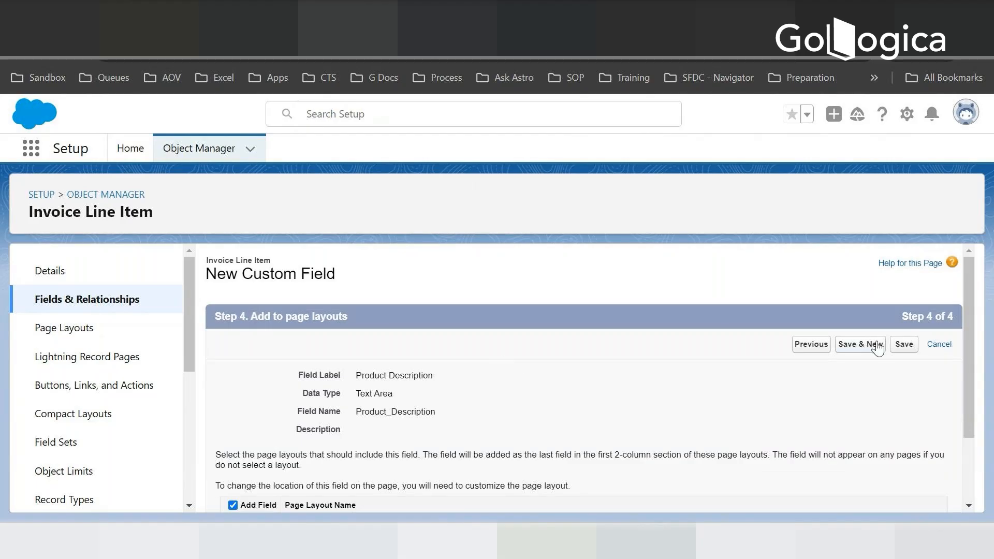
{"action": "scroll", "coordinate": [743, 421], "scroll_direction": "down", "scroll_amount": 2}
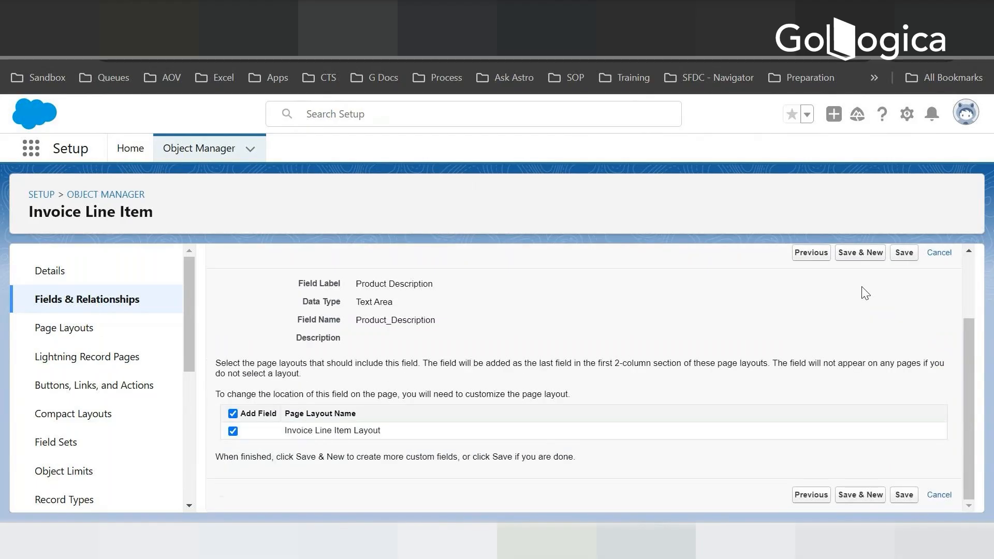
{"action": "left_click", "coordinate": [865, 253]}
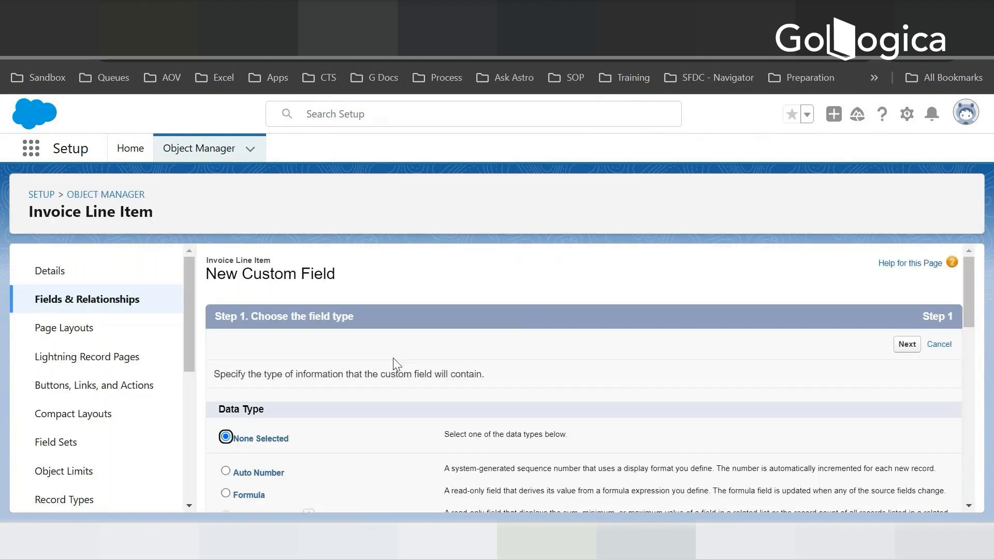
- Consult the Notepad field plan for the product price, return to Salesforce and choose Currency as the new field's data type
{"action": "key", "text": "alt+Tab"}
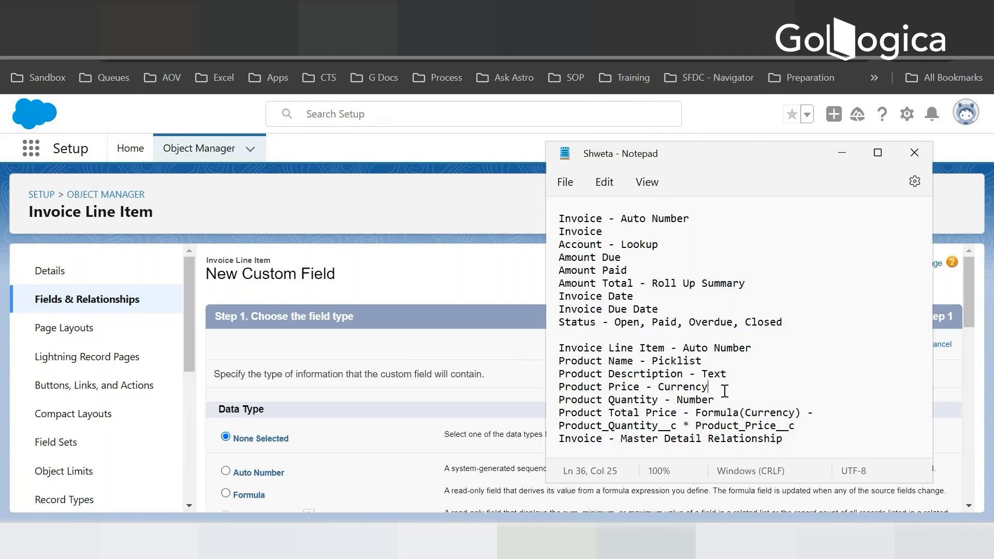
{"action": "left_click", "coordinate": [325, 414]}
{"action": "scroll", "coordinate": [325, 415], "scroll_direction": "down", "scroll_amount": 3}
{"action": "scroll", "coordinate": [383, 411], "scroll_direction": "down", "scroll_amount": 2}
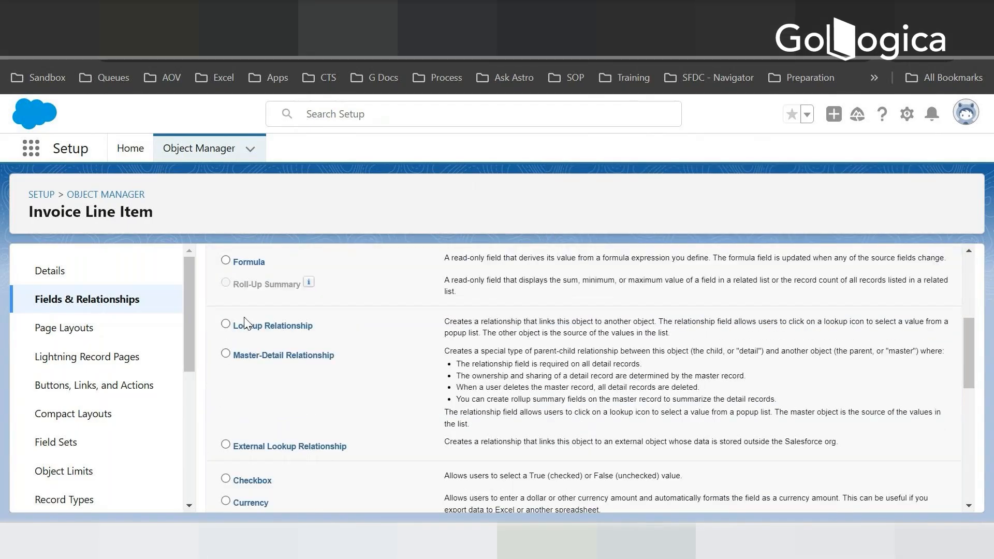
{"action": "scroll", "coordinate": [242, 419], "scroll_direction": "down", "scroll_amount": 2}
{"action": "left_click", "coordinate": [244, 423]}
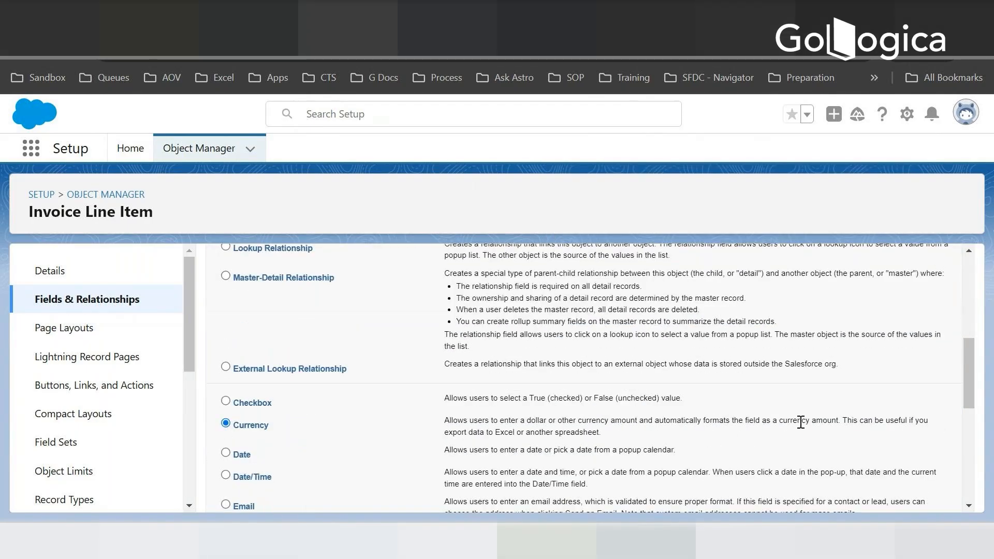
{"action": "scroll", "coordinate": [800, 421], "scroll_direction": "down", "scroll_amount": 5}
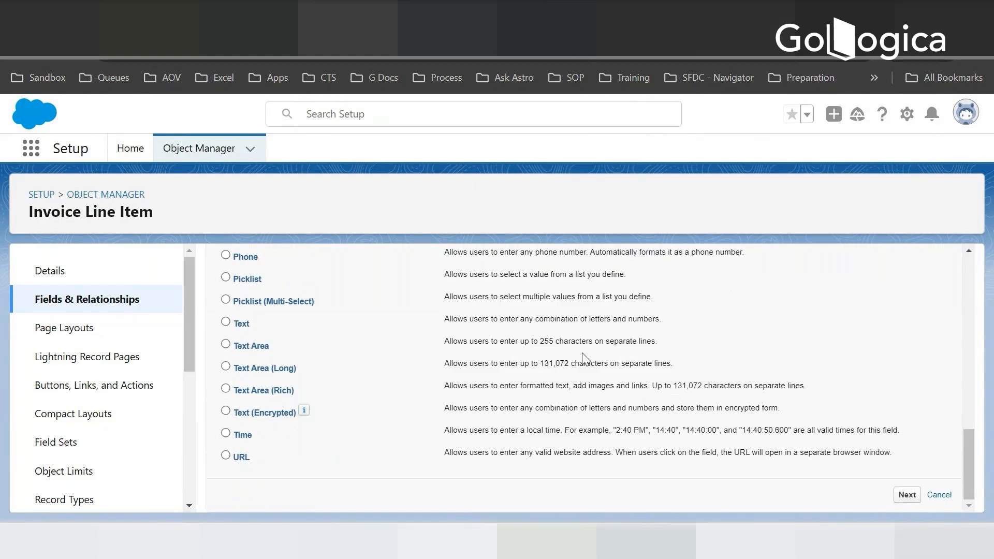
{"action": "left_click", "coordinate": [903, 495]}
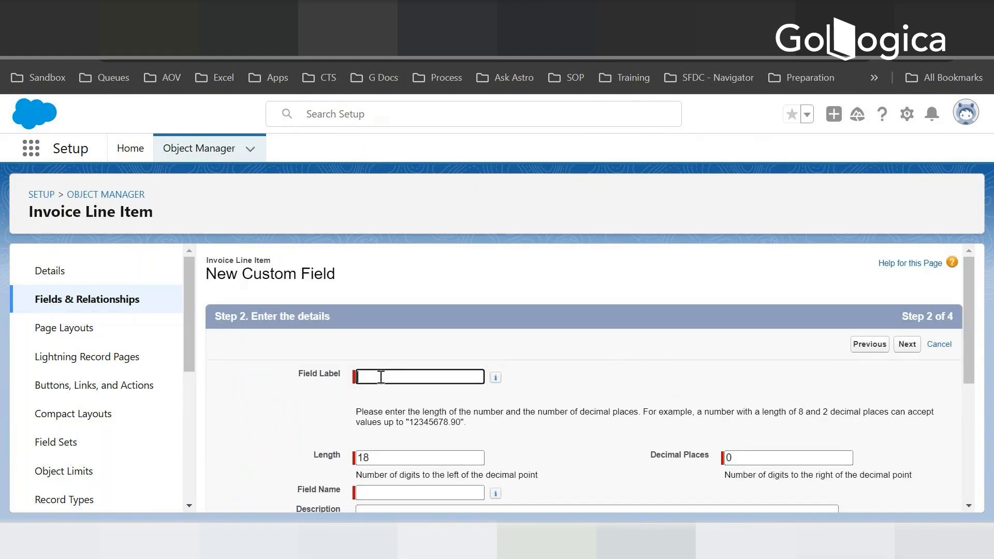
- Label the currency field Product Price and set its length to 16 digits
{"action": "type", "text": "Product Price"}
{"action": "key", "text": "Tab"}
{"action": "key", "text": "Tab"}
{"action": "type", "text": "123"}
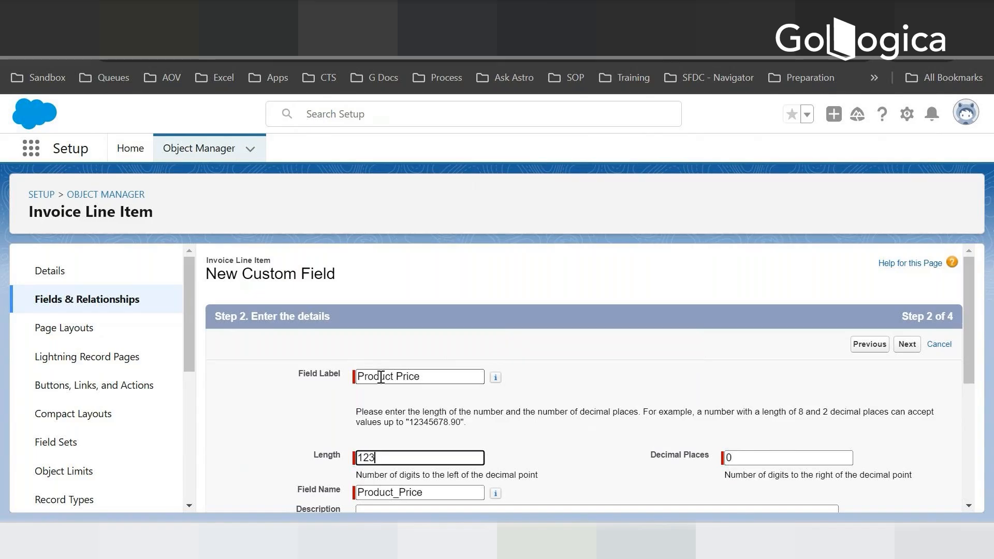
{"action": "key", "text": "BackSpace"}
{"action": "key", "text": "BackSpace"}
{"action": "type", "text": "6"}
{"action": "key", "text": "Tab"}
- Set the default value of Product Price to 0.00 and proceed to field-level security
{"action": "scroll", "coordinate": [410, 357], "scroll_direction": "down", "scroll_amount": 5}
{"action": "left_click", "coordinate": [375, 432]}
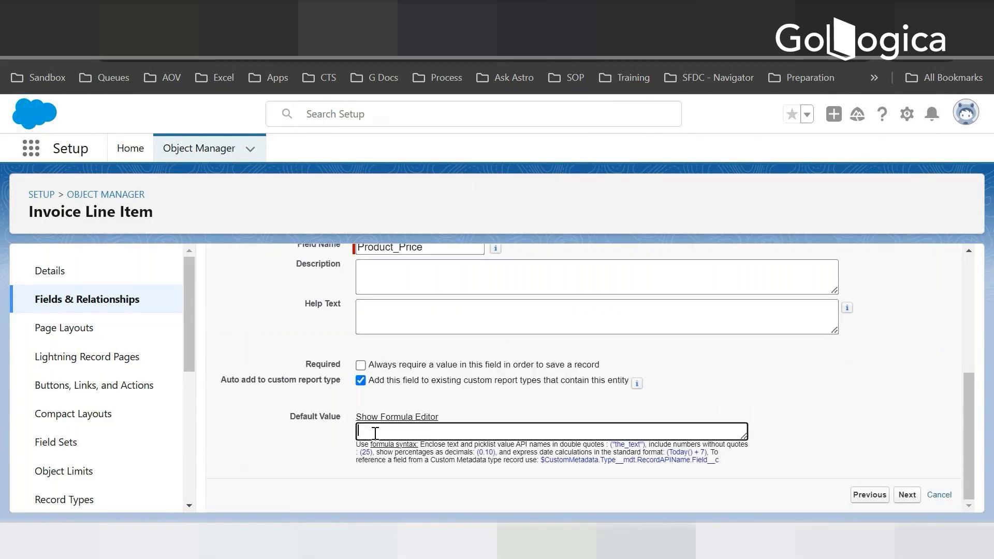
{"action": "type", "text": "0.00"}
{"action": "left_click", "coordinate": [900, 496]}
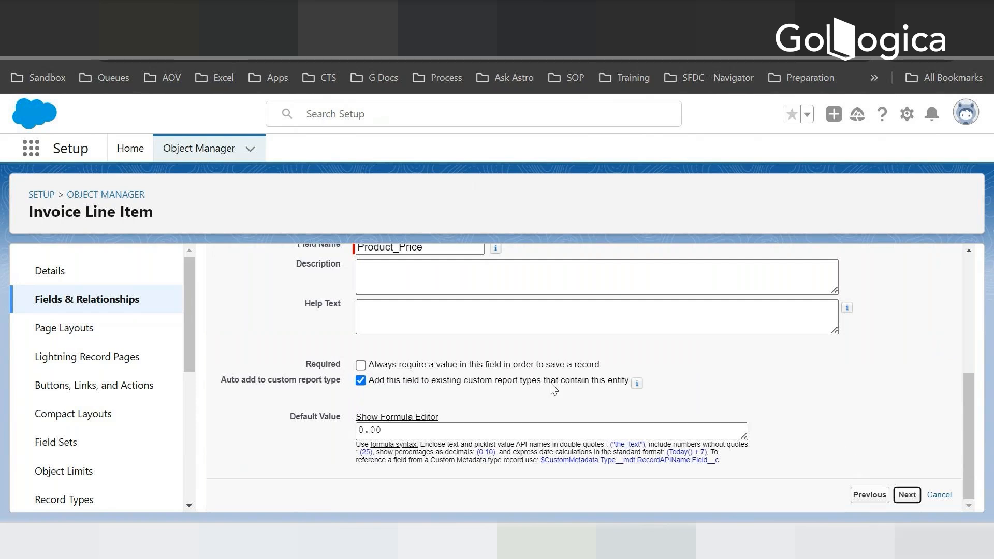
- Keep the default security and page layout for Product Price, and save it while starting another new field
{"action": "scroll", "coordinate": [555, 381], "scroll_direction": "down", "scroll_amount": 10}
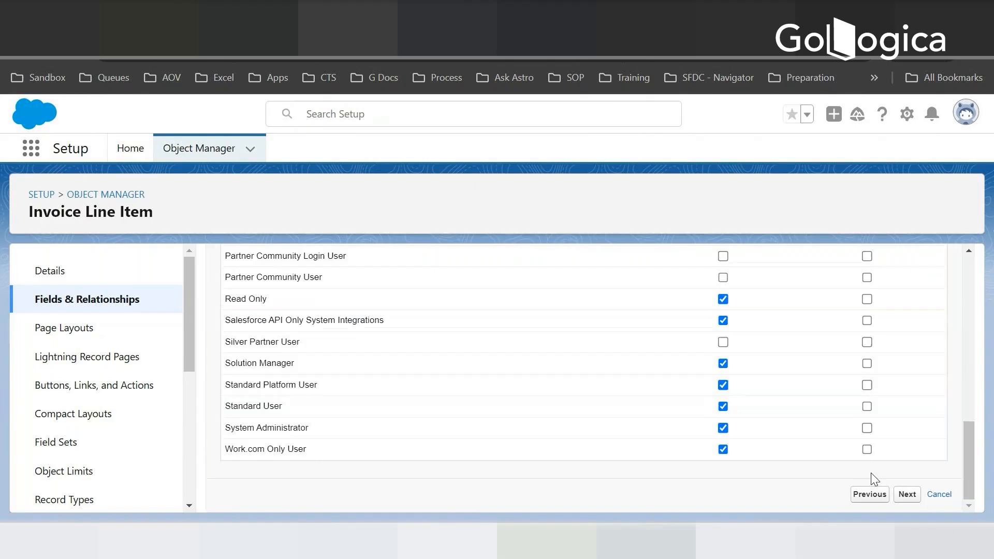
{"action": "left_click", "coordinate": [906, 494]}
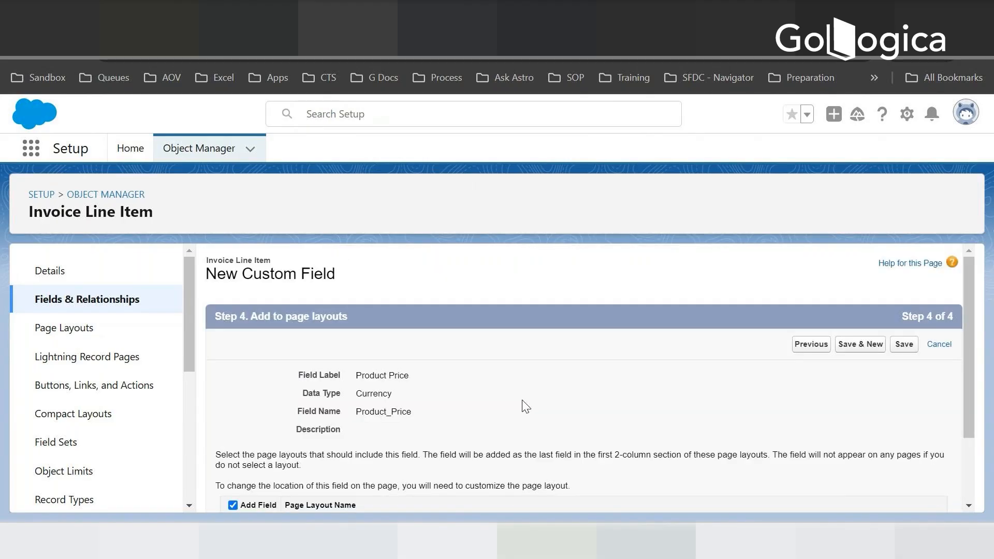
{"action": "scroll", "coordinate": [371, 446], "scroll_direction": "down", "scroll_amount": 2}
- Review the Notepad field plan for the product total, return to Salesforce and choose Formula as the new field's data type
{"action": "key", "text": "alt+Tab"}
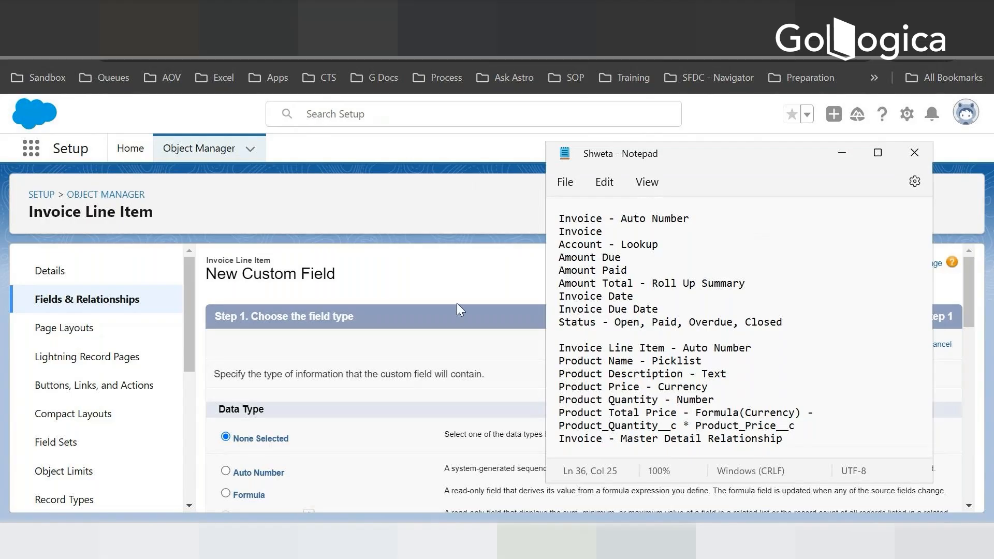
{"action": "left_click", "coordinate": [458, 282]}
{"action": "scroll", "coordinate": [307, 344], "scroll_direction": "down", "scroll_amount": 5}
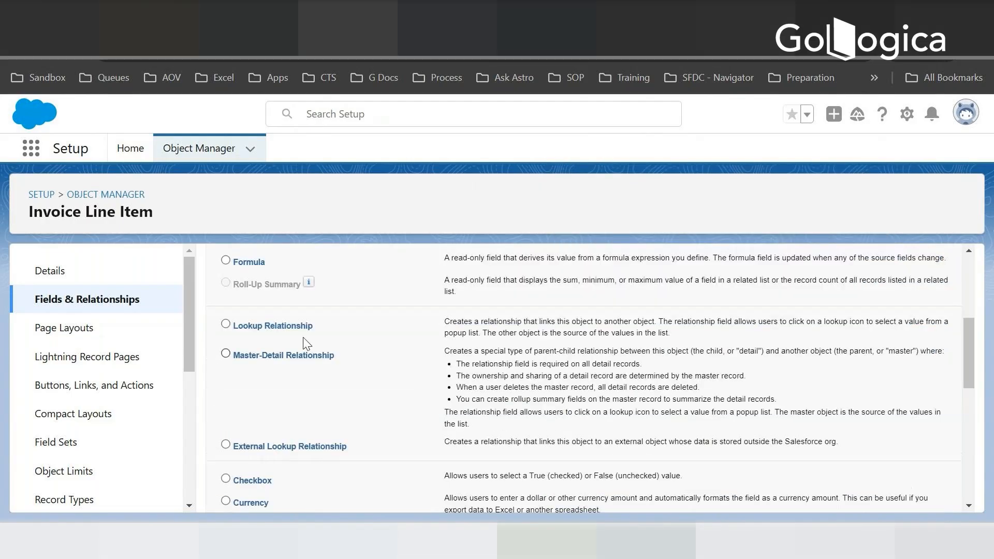
{"action": "scroll", "coordinate": [332, 380], "scroll_direction": "down", "scroll_amount": 2}
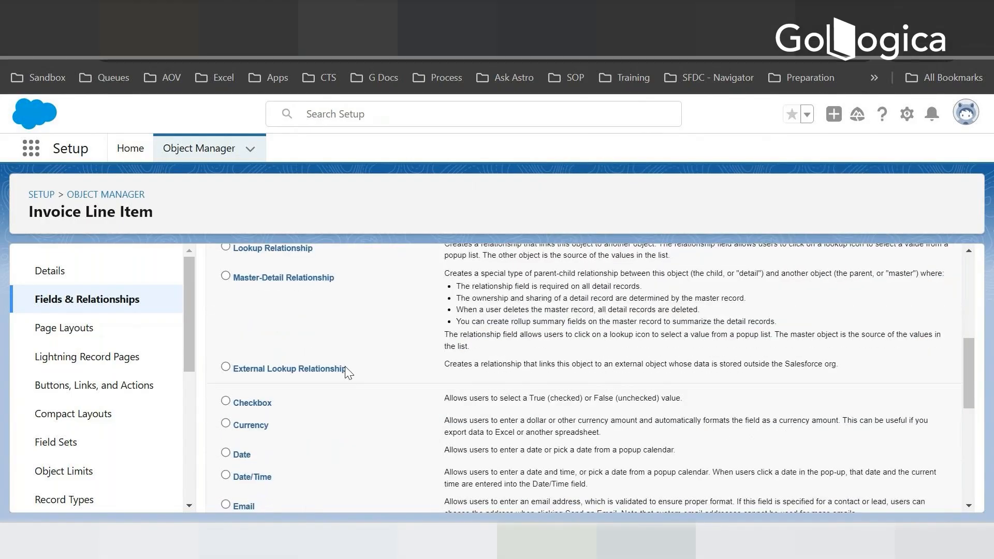
{"action": "key", "text": "alt+Tab"}
{"action": "key", "text": "alt+Tab"}
{"action": "scroll", "coordinate": [331, 286], "scroll_direction": "up", "scroll_amount": 7}
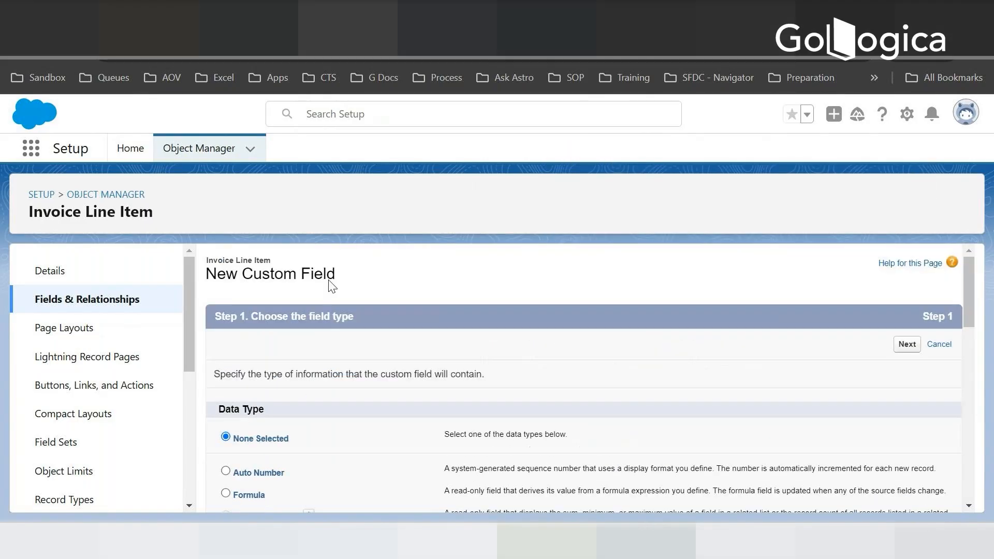
{"action": "left_click", "coordinate": [226, 492]}
{"action": "left_click", "coordinate": [907, 345]}
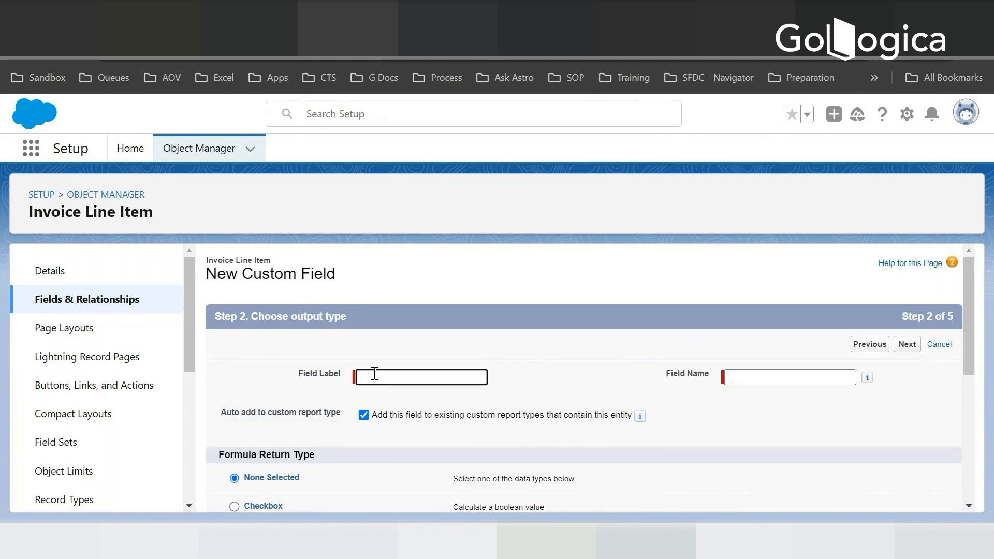
- Label the formula field Product Total Price with field name Product_Total_Price
{"action": "type", "text": "Product Total Price"}
{"action": "key", "text": "Tab"}
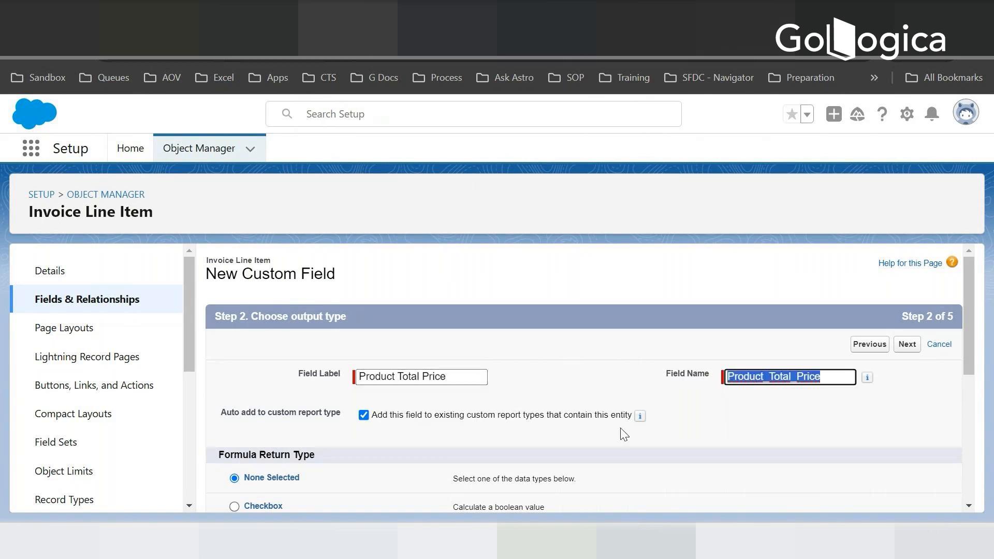
- Choose Currency as the formula return type, keep 2 decimal places, and proceed to the formula editor
{"action": "mouse_move", "coordinate": [685, 542]}
{"action": "scroll", "coordinate": [598, 324], "scroll_direction": "down", "scroll_amount": 5}
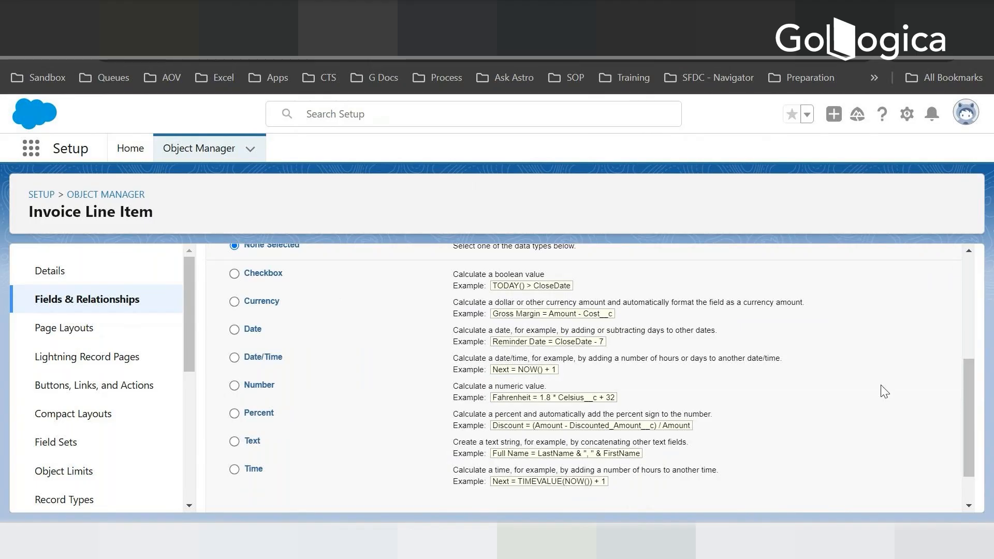
{"action": "left_click_drag", "start_coordinate": [967, 400], "coordinate": [965, 386]}
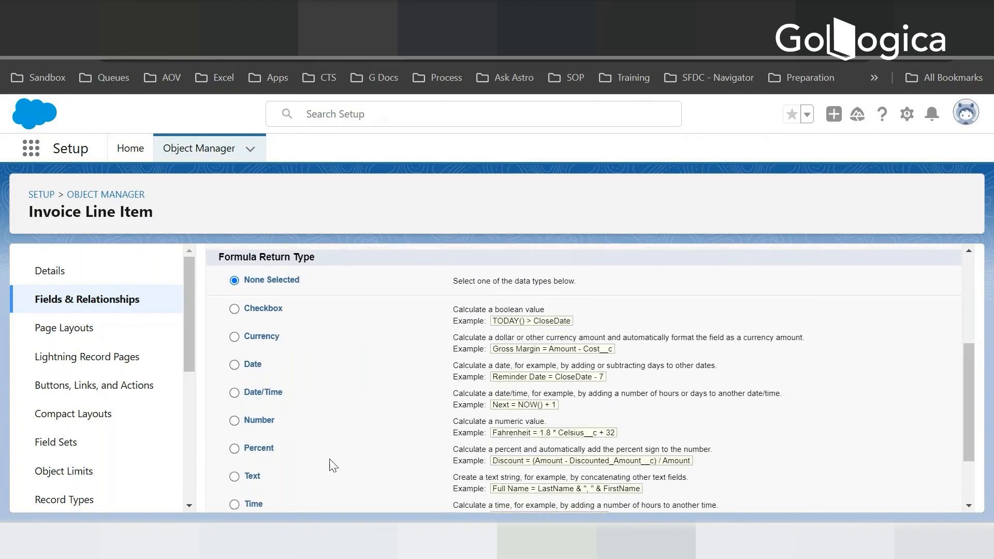
{"action": "left_click", "coordinate": [234, 337]}
{"action": "key", "text": "alt+Tab"}
{"action": "key", "text": "alt+Tab"}
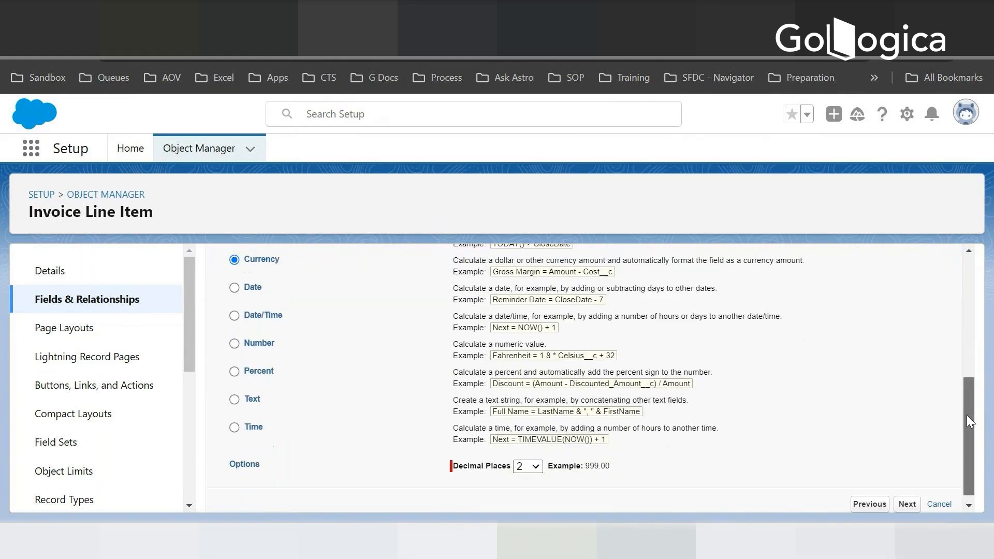
{"action": "left_click_drag", "start_coordinate": [967, 369], "coordinate": [967, 415]}
{"action": "left_click", "coordinate": [907, 503]}
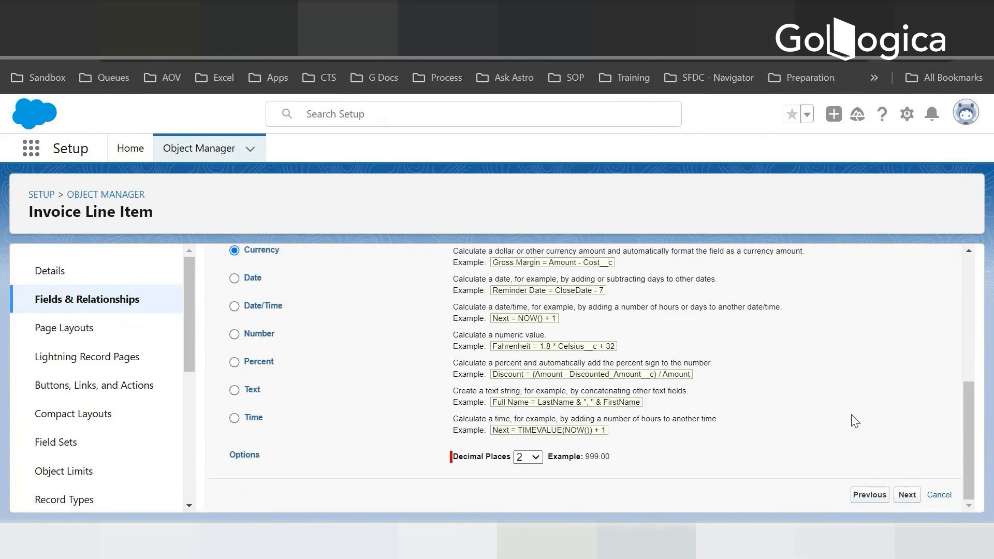
{"action": "scroll", "coordinate": [380, 350], "scroll_direction": "down", "scroll_amount": 3}
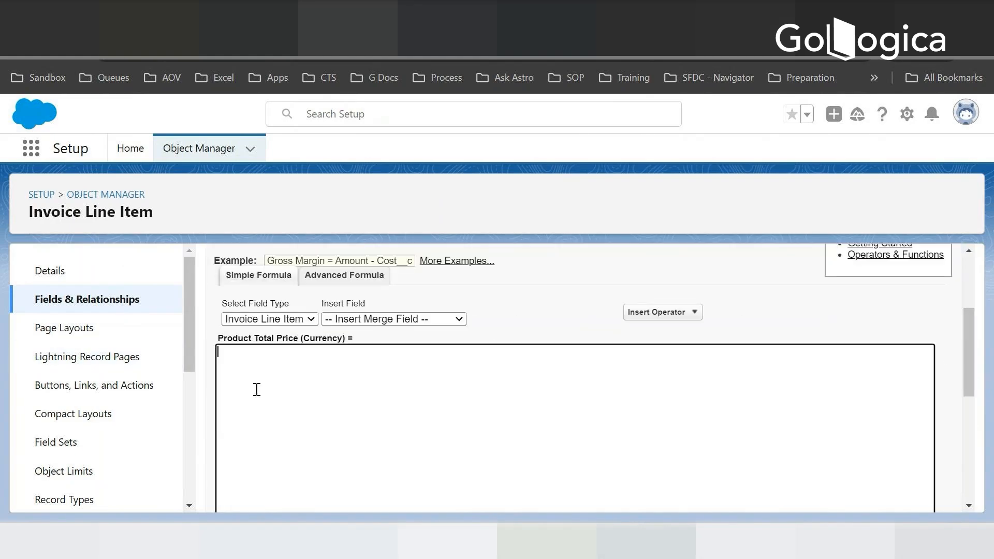
{"action": "left_click", "coordinate": [374, 319]}
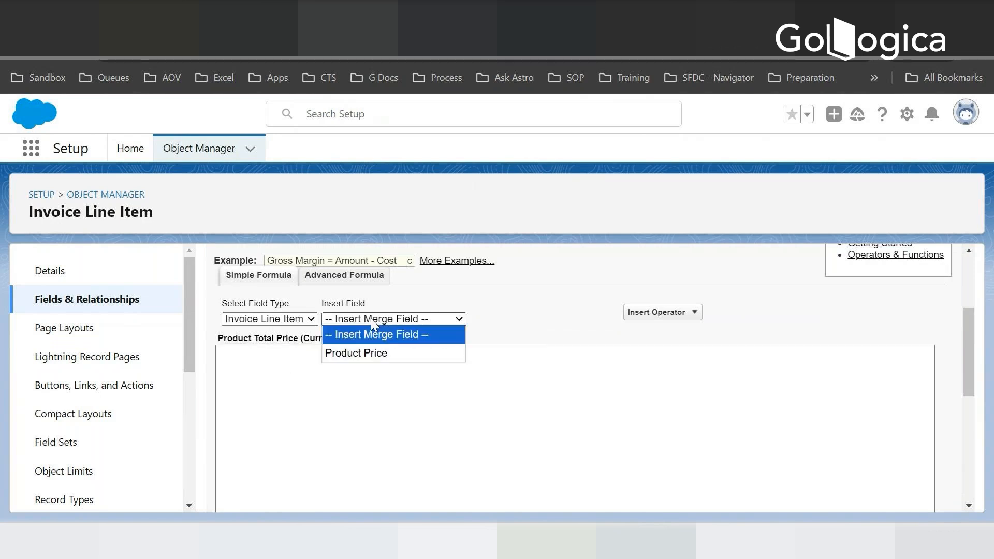
{"action": "left_click", "coordinate": [362, 353]}
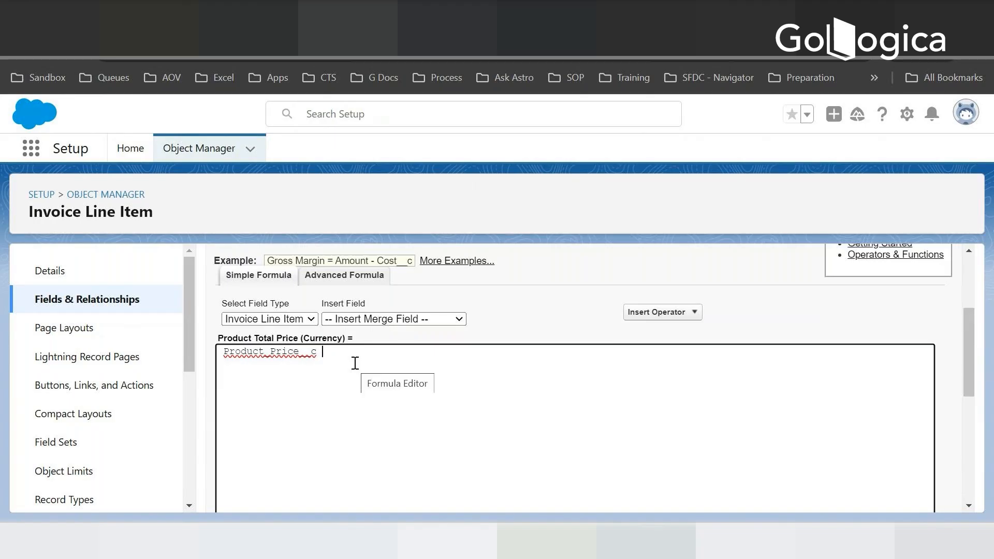
{"action": "left_click", "coordinate": [653, 541]}
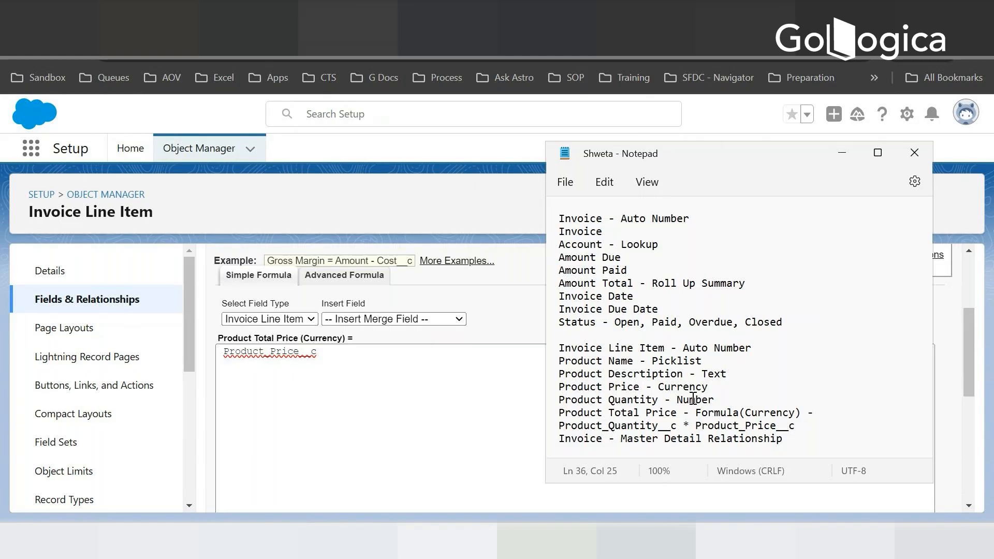
{"action": "left_click", "coordinate": [399, 421]}
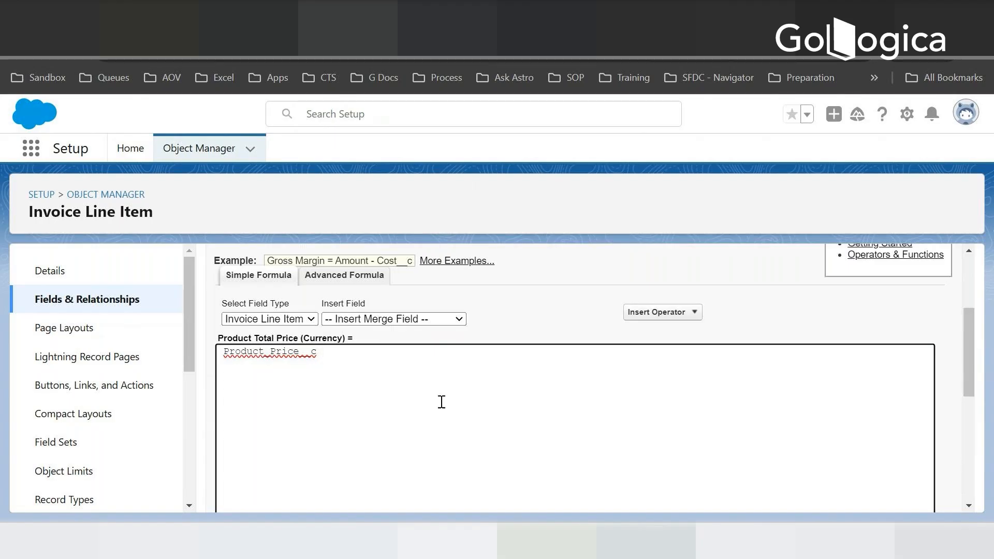
{"action": "scroll", "coordinate": [441, 401], "scroll_direction": "up", "scroll_amount": 3}
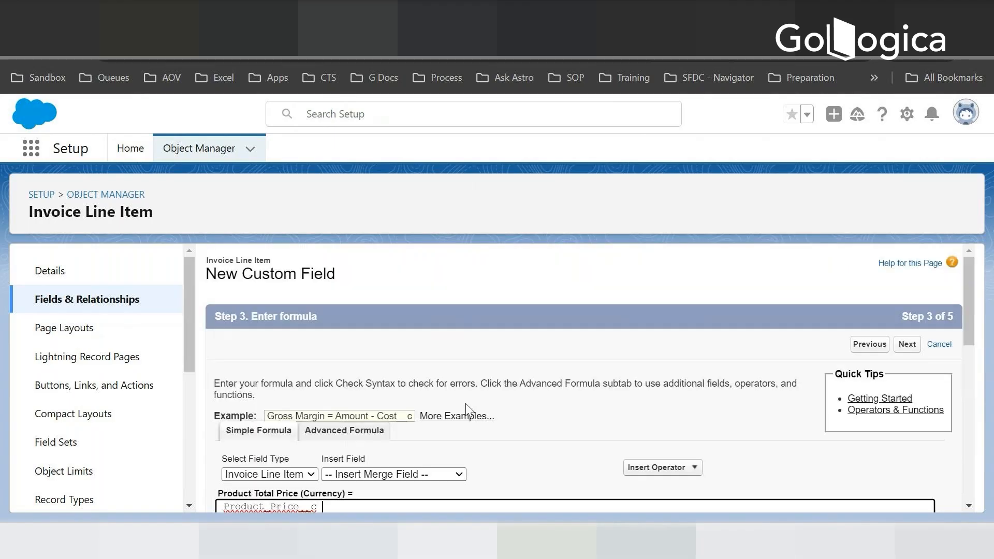
{"action": "scroll", "coordinate": [430, 446], "scroll_direction": "down", "scroll_amount": 2}
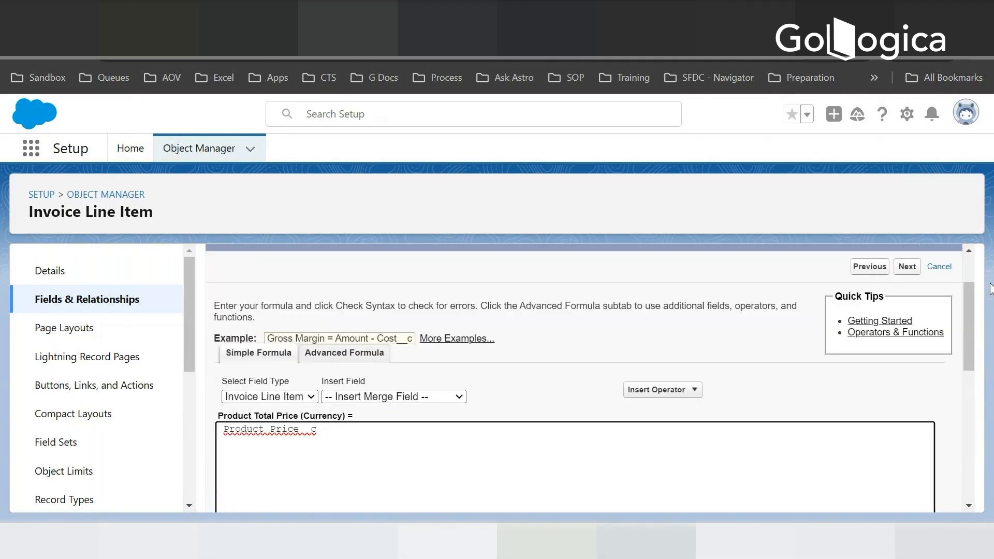
{"action": "left_click", "coordinate": [939, 267]}
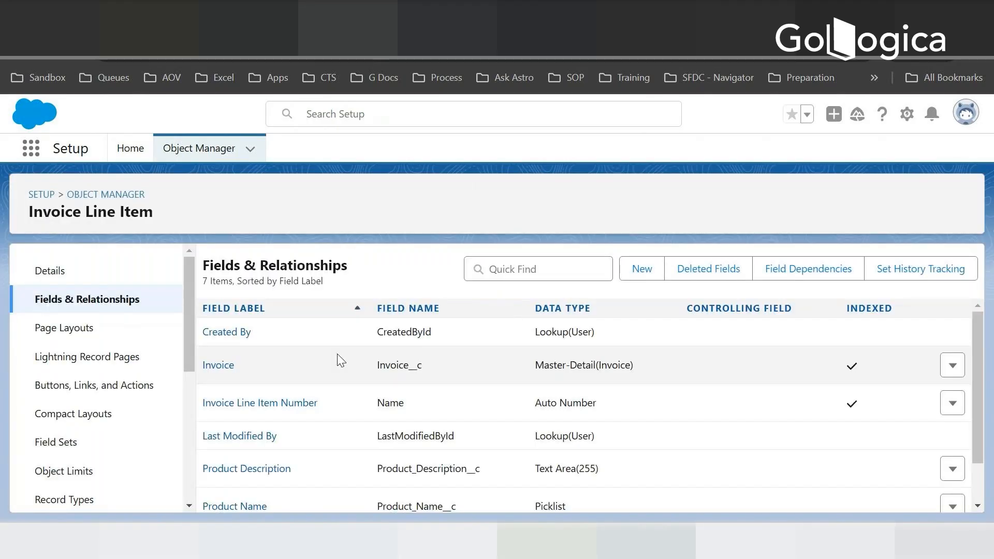
- Start a new custom field on Invoice Line Item with Number as its data type and proceed to its details
{"action": "left_click", "coordinate": [641, 273]}
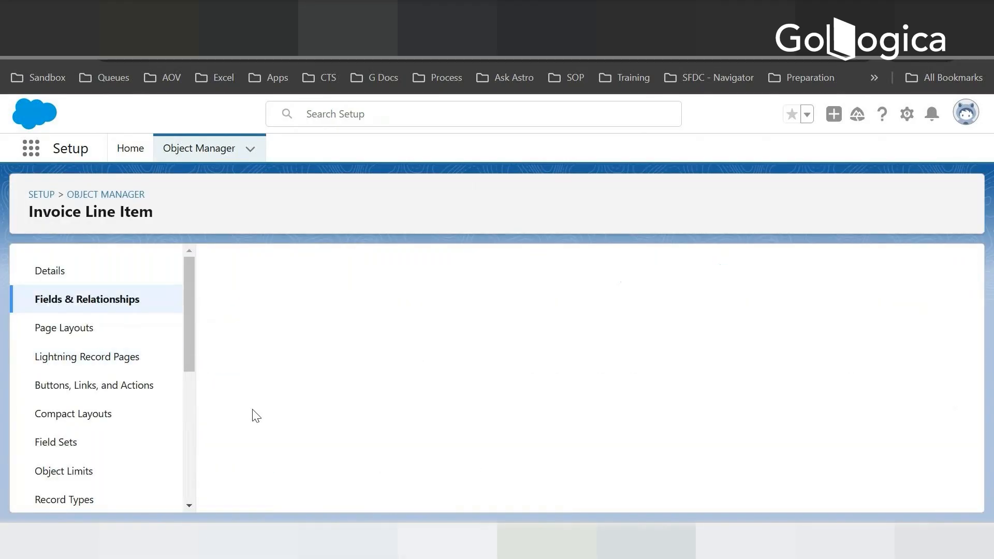
{"action": "scroll", "coordinate": [284, 449], "scroll_direction": "down", "scroll_amount": 4}
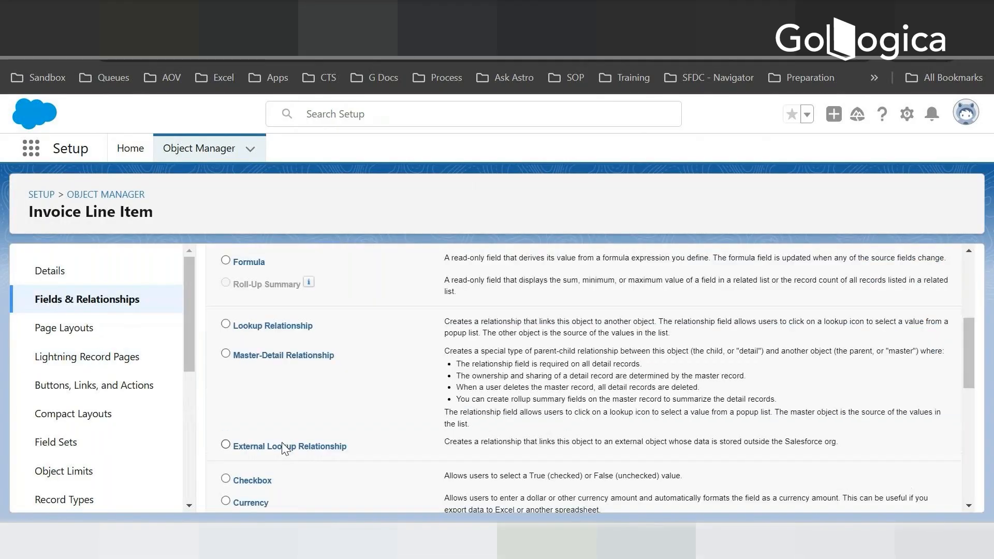
{"action": "scroll", "coordinate": [285, 448], "scroll_direction": "down", "scroll_amount": 4}
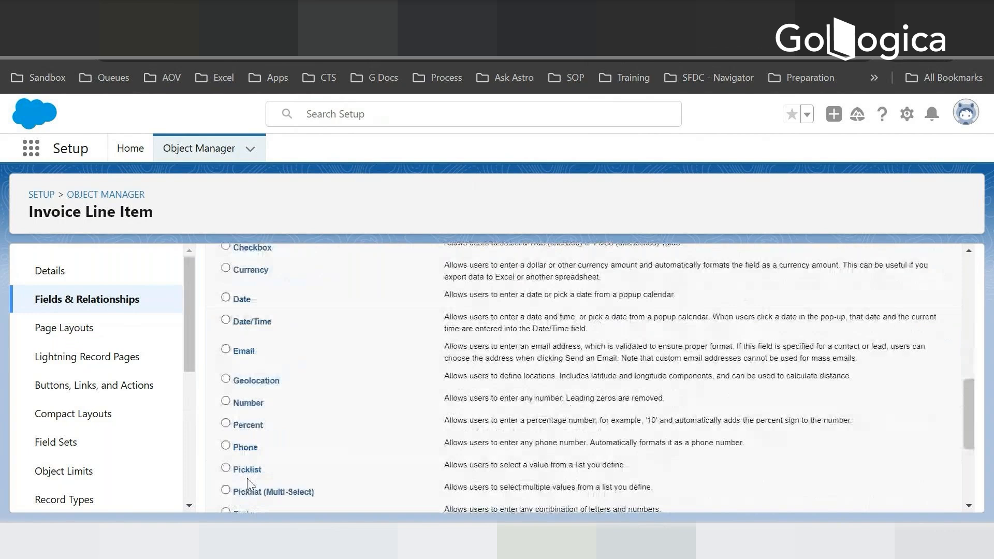
{"action": "left_click", "coordinate": [226, 401]}
{"action": "scroll", "coordinate": [923, 494], "scroll_direction": "down", "scroll_amount": 3}
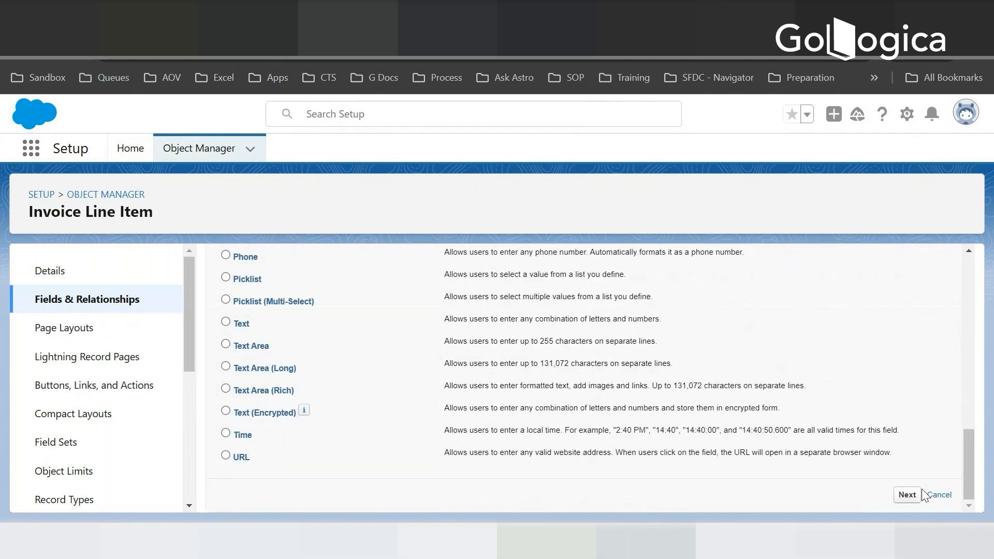
{"action": "left_click", "coordinate": [909, 495]}
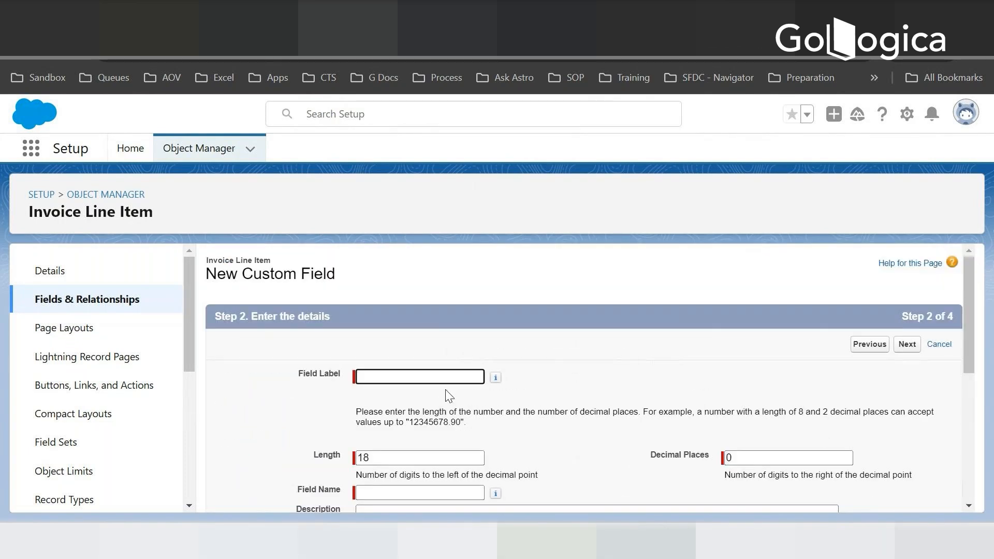
- Label the number field Product Quantity with field name Product_Quantity, keep length 18 and 0 decimal places, and proceed to field-level security
{"action": "type", "text": "Product Quantity"}
{"action": "key", "text": "Tab"}
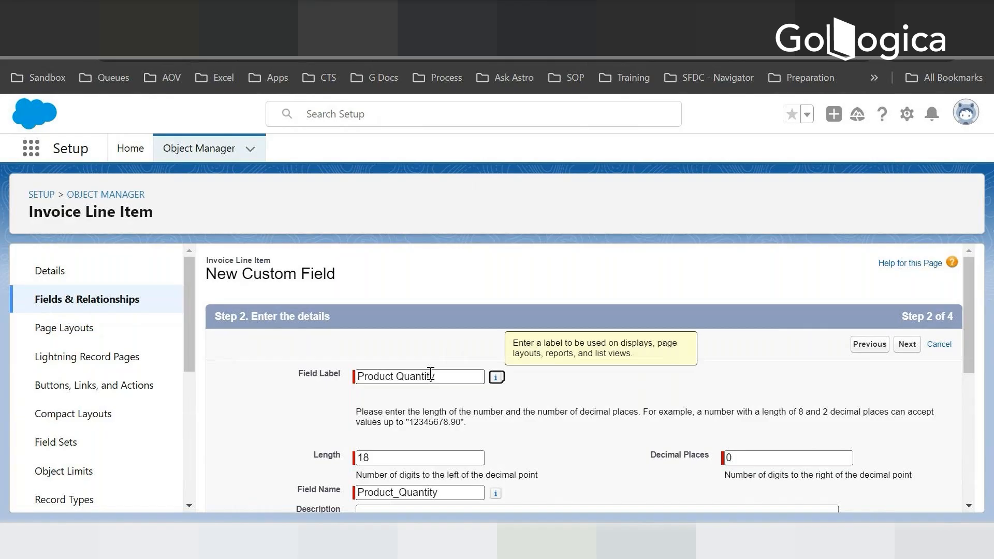
{"action": "key", "text": "Tab"}
{"action": "scroll", "coordinate": [434, 455], "scroll_direction": "down", "scroll_amount": 3}
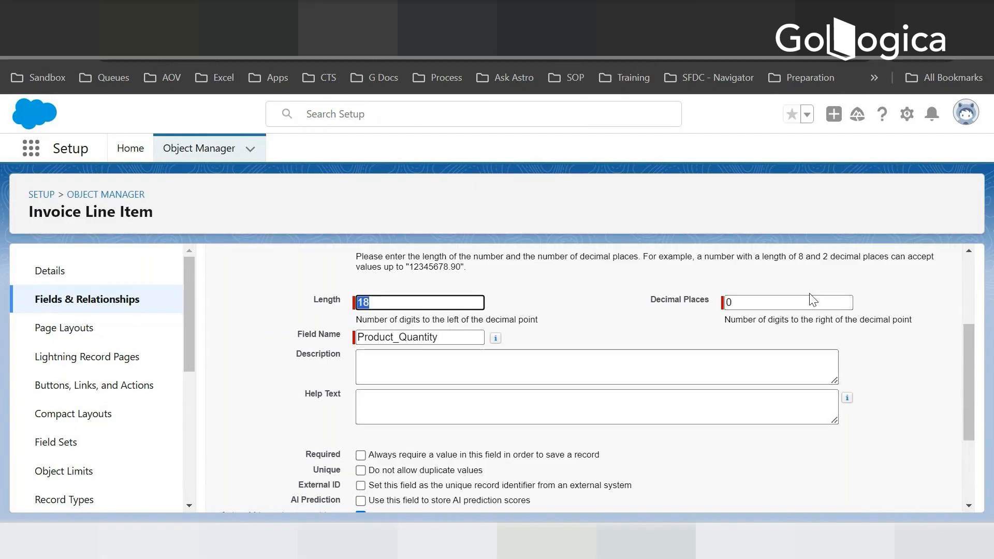
{"action": "scroll", "coordinate": [796, 306], "scroll_direction": "down", "scroll_amount": 3}
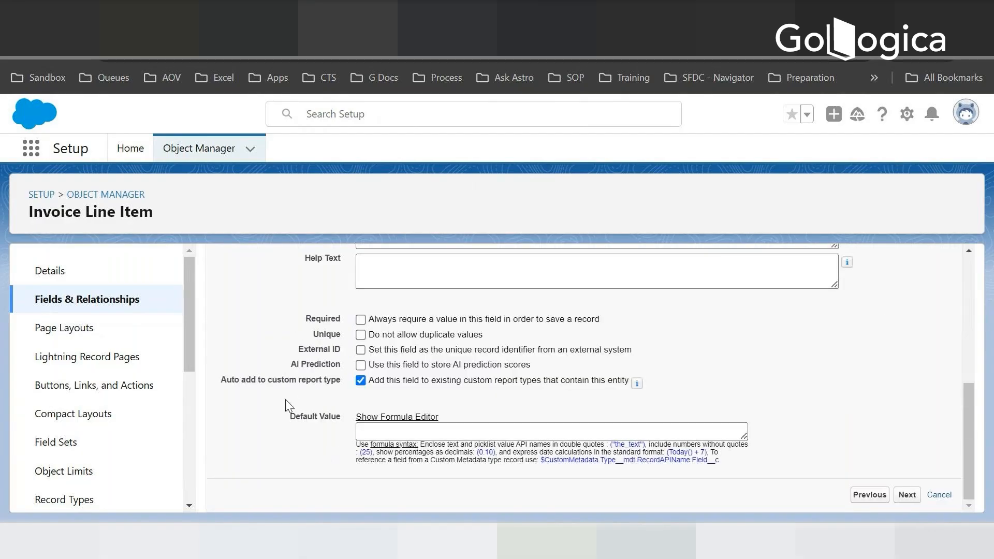
{"action": "left_click", "coordinate": [908, 497]}
- Accept the field-level security and page layout settings for Product Quantity, and save it while starting another new field
{"action": "left_click", "coordinate": [548, 341]}
{"action": "scroll", "coordinate": [460, 368], "scroll_direction": "down", "scroll_amount": 10}
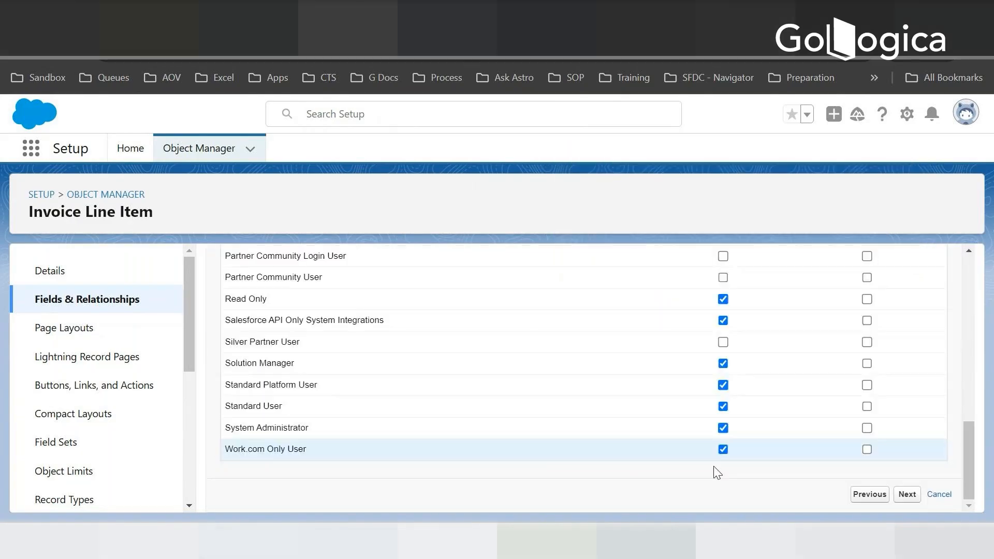
{"action": "left_click", "coordinate": [908, 494]}
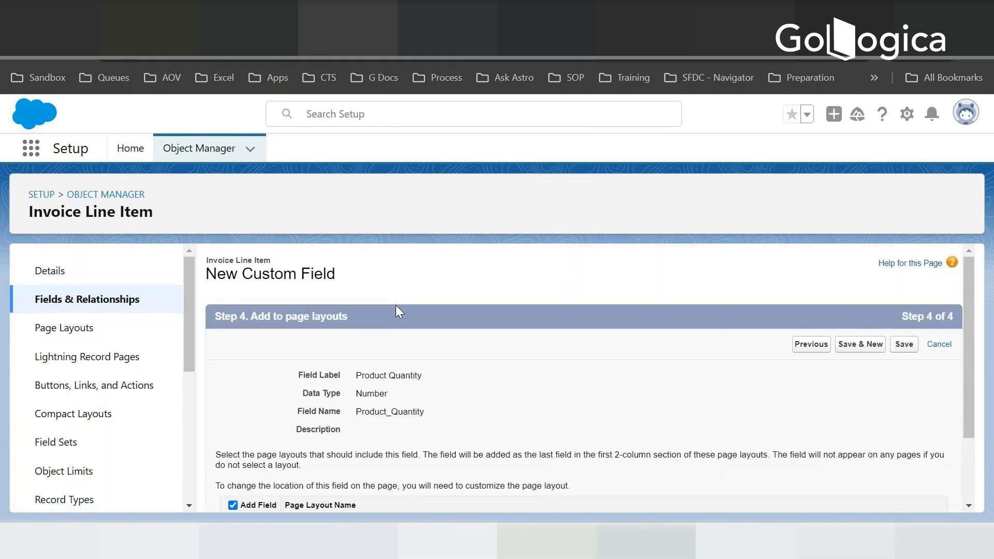
{"action": "left_click", "coordinate": [862, 344]}
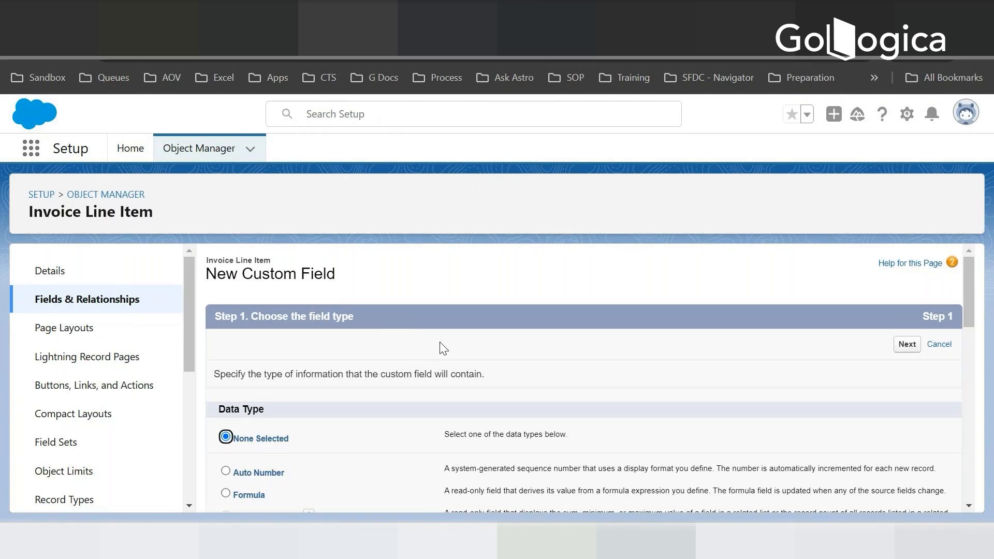
- Choose Formula as the new field's data type and proceed to the output type settings
{"action": "scroll", "coordinate": [439, 343], "scroll_direction": "down", "scroll_amount": 3}
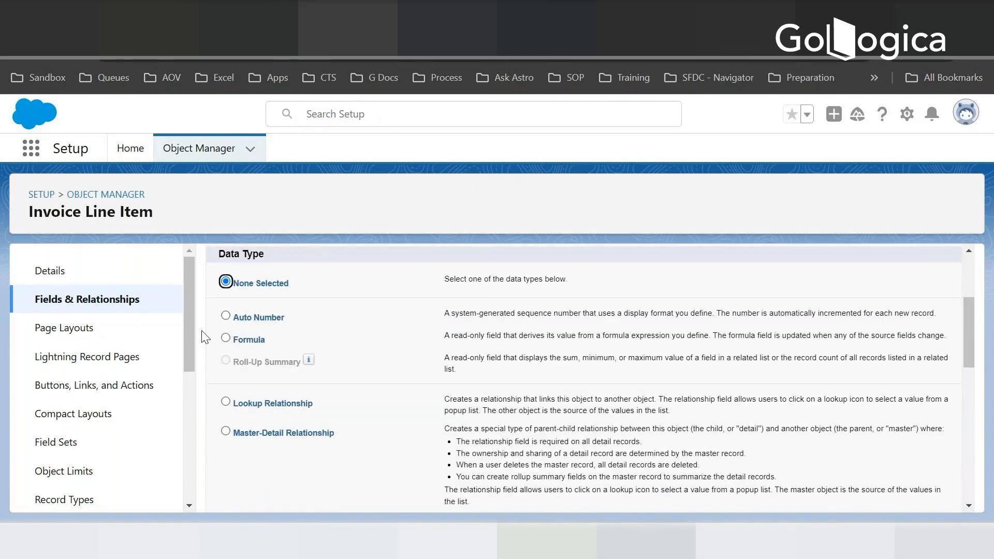
{"action": "left_click", "coordinate": [225, 338]}
{"action": "scroll", "coordinate": [470, 311], "scroll_direction": "down", "scroll_amount": 2}
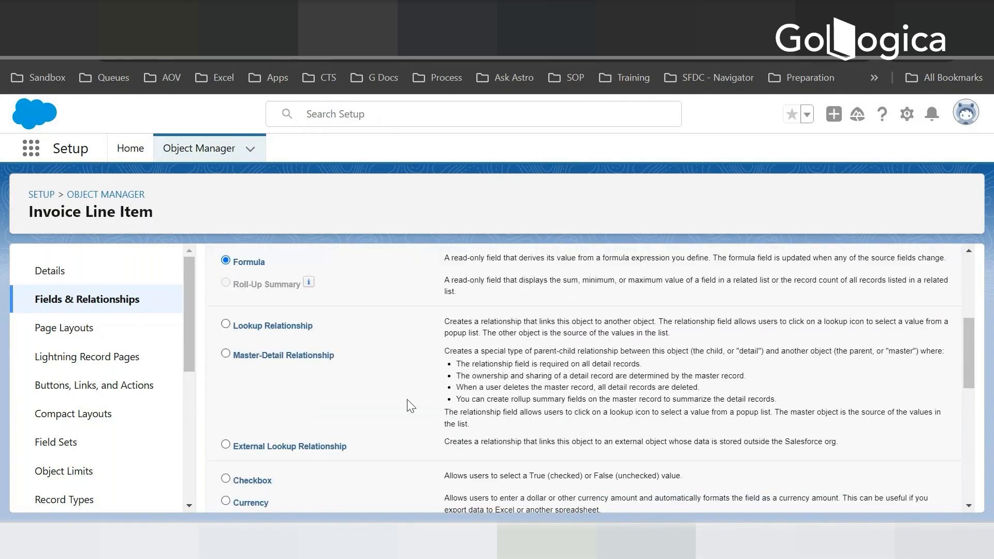
{"action": "scroll", "coordinate": [406, 404], "scroll_direction": "up", "scroll_amount": 2}
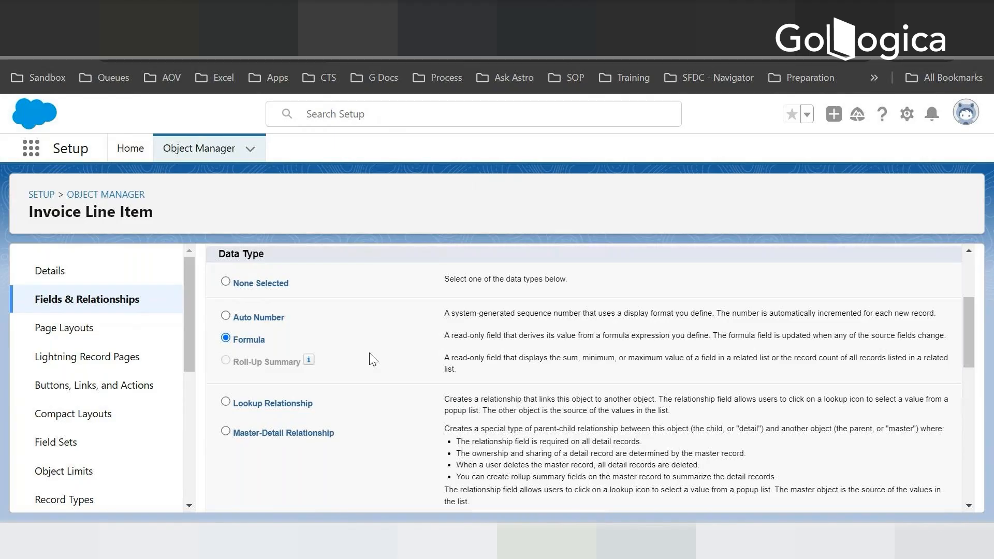
{"action": "scroll", "coordinate": [369, 357], "scroll_direction": "down", "scroll_amount": 10}
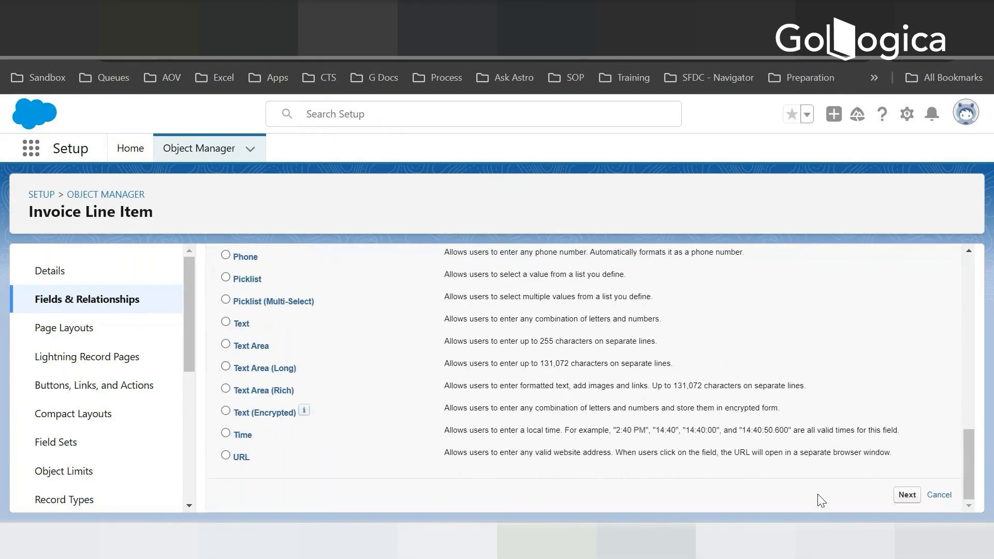
{"action": "left_click", "coordinate": [907, 494]}
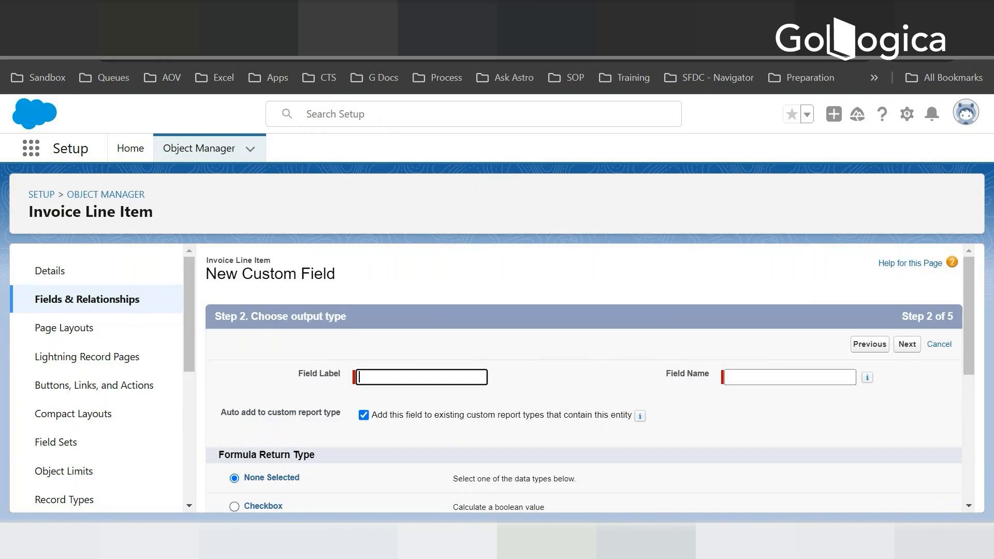
- Copy Product Total Price from the Notepad field plan into Salesforce as the formula field's label, with field name Product_Total_Price
{"action": "key", "text": "alt+Tab"}
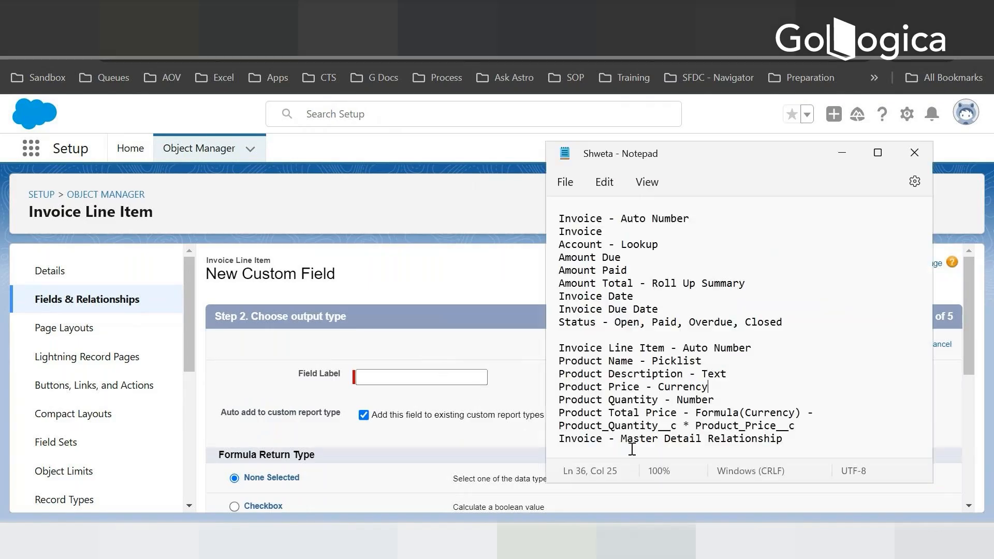
{"action": "left_click_drag", "start_coordinate": [671, 413], "coordinate": [569, 420]}
{"action": "key", "text": "ctrl+c"}
{"action": "key", "text": "alt+Tab"}
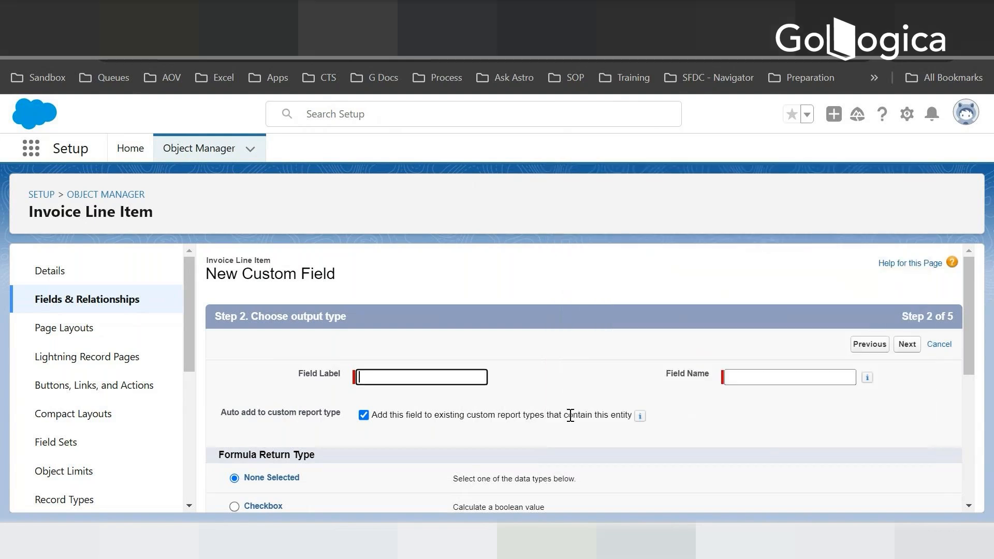
{"action": "key", "text": "ctrl+v"}
{"action": "key", "text": "Tab"}
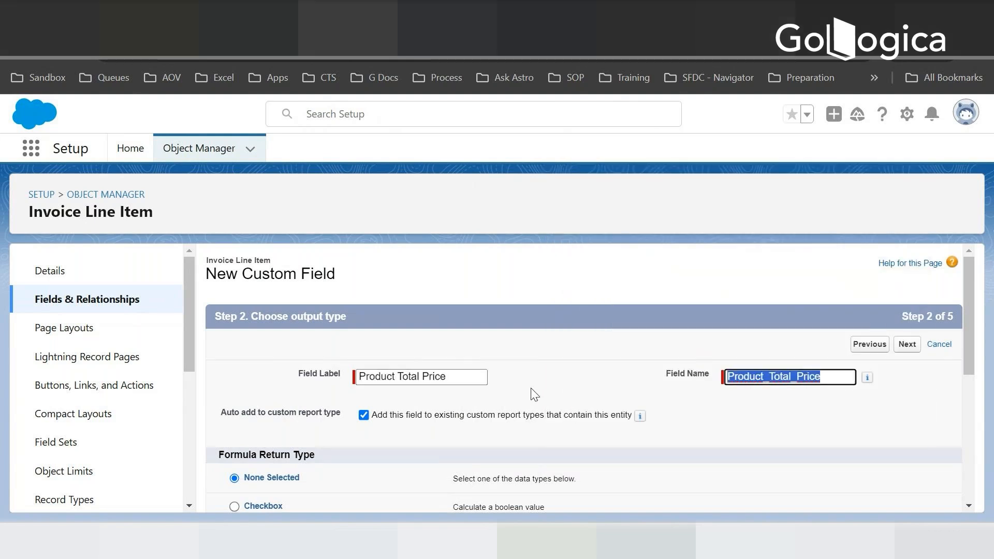
- Set the formula return type to Currency with 2 decimal places and proceed to the formula editor
{"action": "scroll", "coordinate": [382, 452], "scroll_direction": "down", "scroll_amount": 3}
{"action": "left_click", "coordinate": [234, 380]}
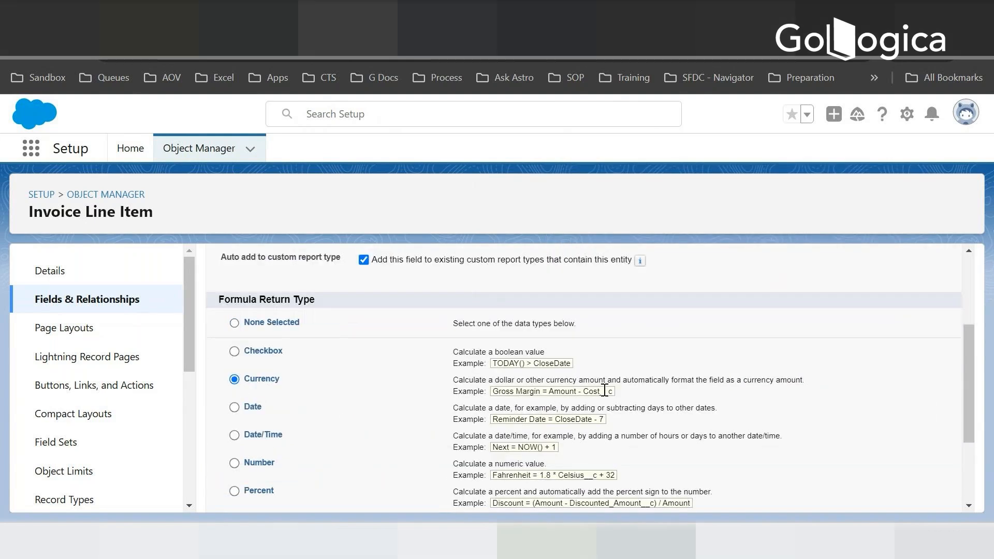
{"action": "scroll", "coordinate": [744, 452], "scroll_direction": "down", "scroll_amount": 3}
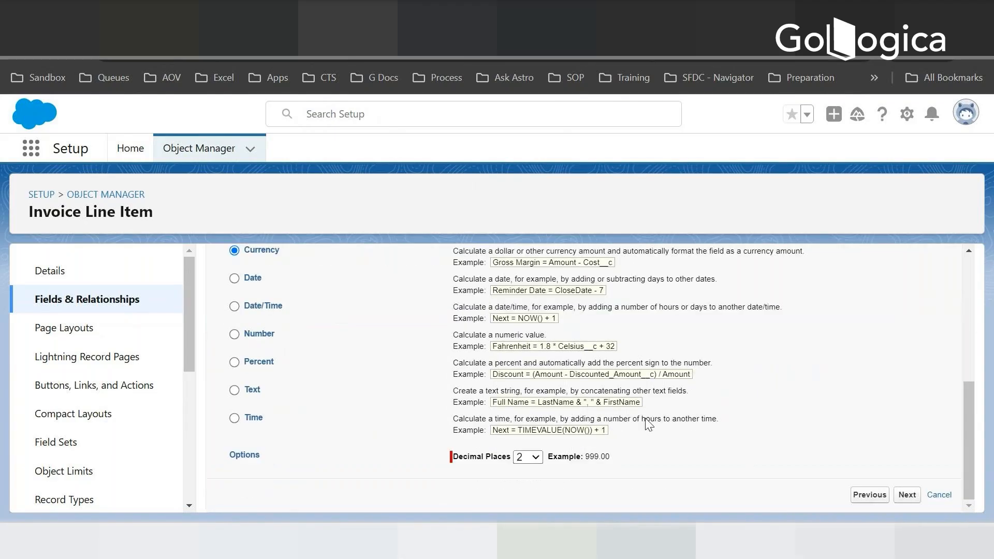
{"action": "scroll", "coordinate": [380, 331], "scroll_direction": "up", "scroll_amount": 2}
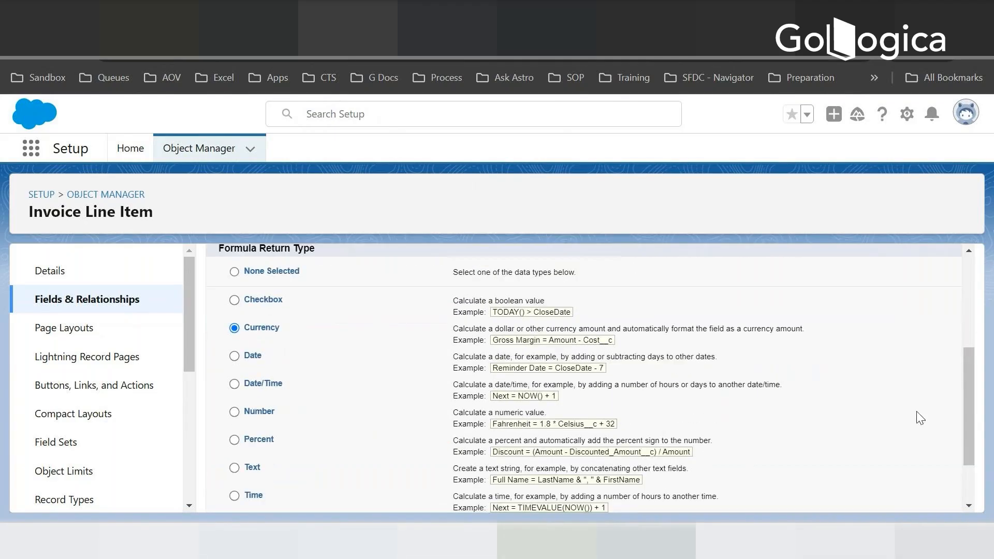
{"action": "scroll", "coordinate": [919, 414], "scroll_direction": "down", "scroll_amount": 2}
{"action": "left_click", "coordinate": [909, 492]}
- Build the Product Total Price formula as Product_Quantity__c * Product_Price__c by inserting the two Invoice Line Item fields
{"action": "scroll", "coordinate": [406, 386], "scroll_direction": "down", "scroll_amount": 3}
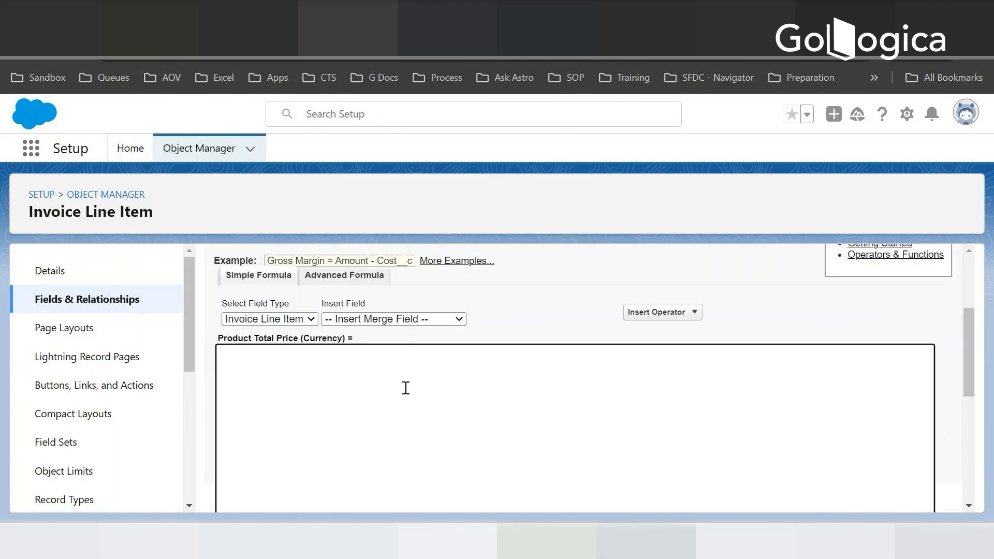
{"action": "left_click", "coordinate": [405, 319]}
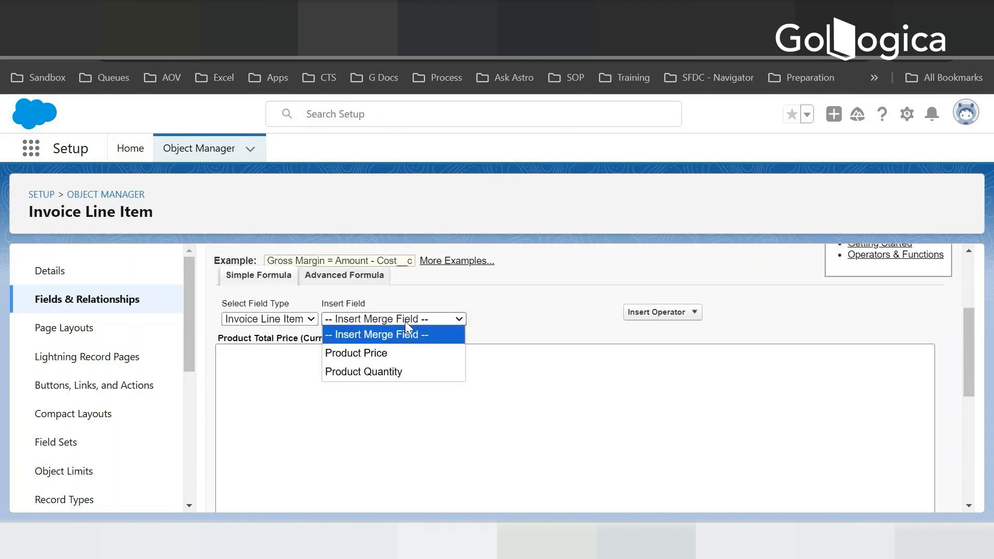
{"action": "left_click", "coordinate": [383, 372]}
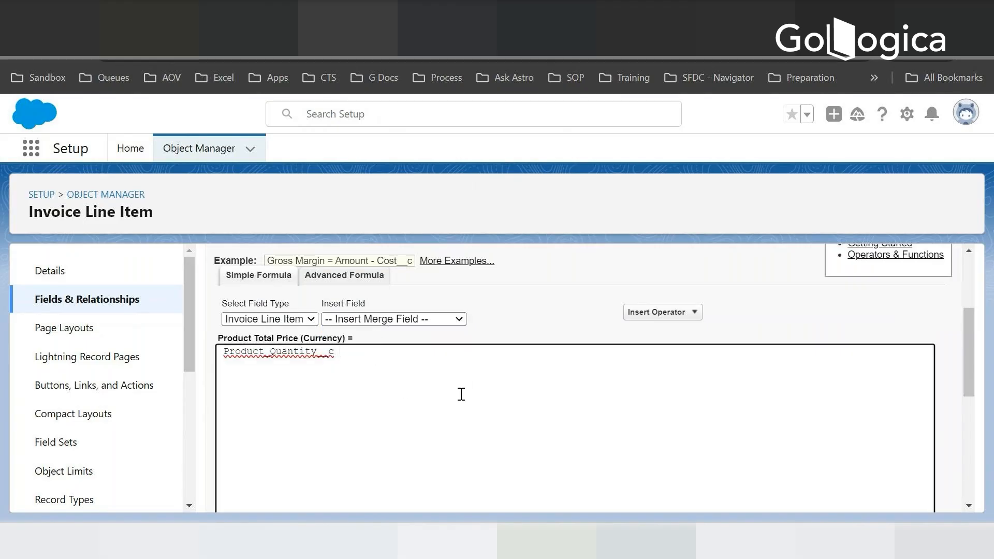
{"action": "type", "text": "*"}
{"action": "left_click", "coordinate": [414, 318]}
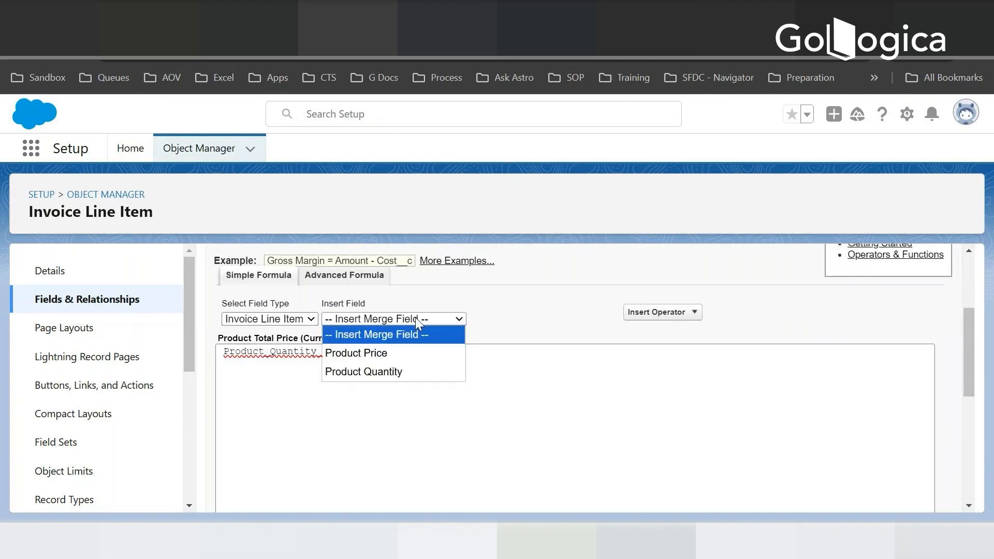
{"action": "left_click", "coordinate": [368, 356]}
{"action": "scroll", "coordinate": [513, 393], "scroll_direction": "down", "scroll_amount": 3}
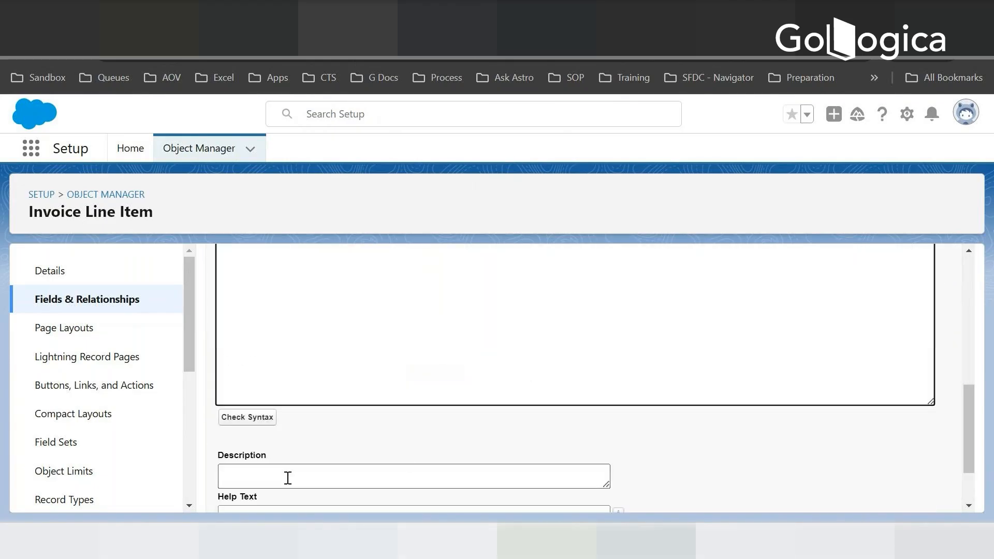
- Check the syntax of the Product Total Price formula, review its merge fields and proceed to field-level security
{"action": "left_click", "coordinate": [257, 417]}
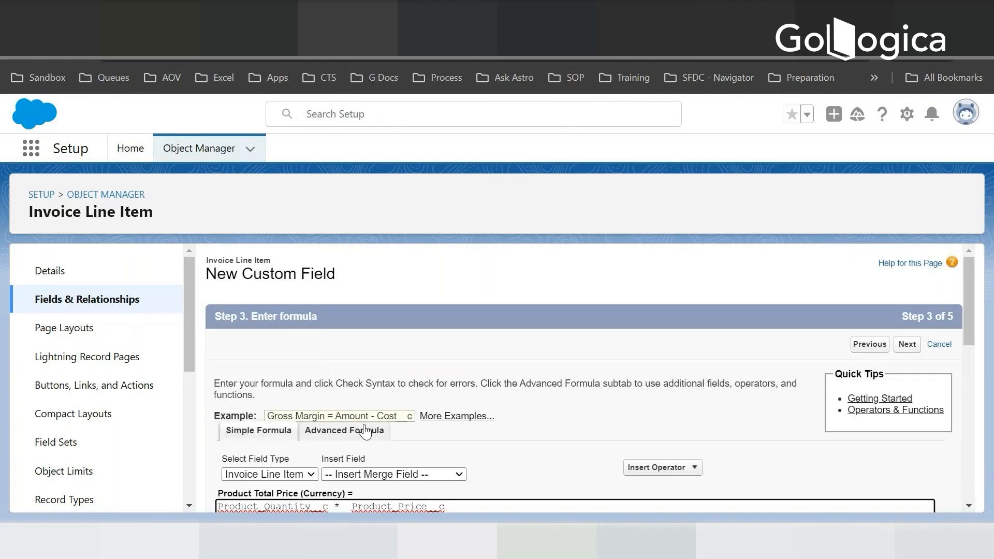
{"action": "scroll", "coordinate": [382, 437], "scroll_direction": "down", "scroll_amount": 8}
{"action": "scroll", "coordinate": [401, 424], "scroll_direction": "up", "scroll_amount": 5}
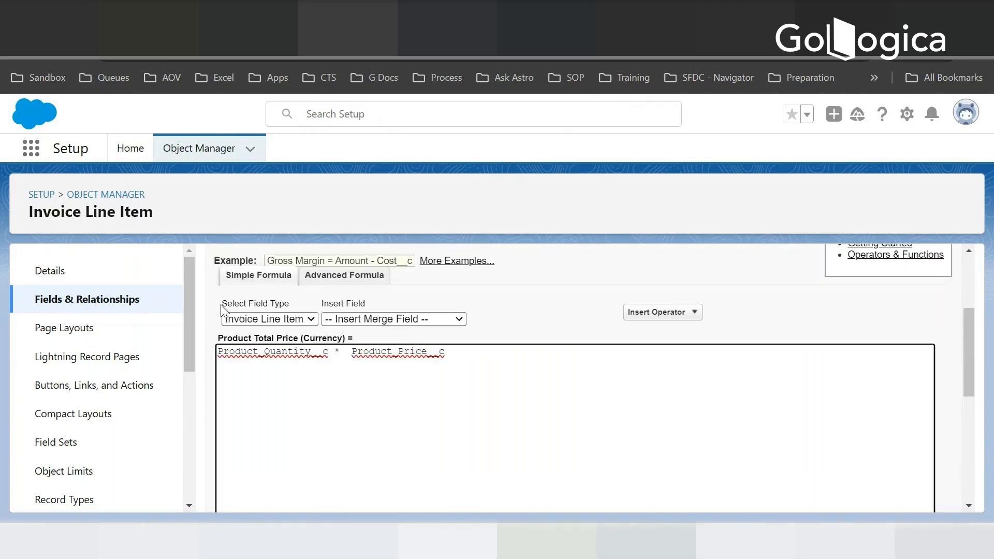
{"action": "left_click_drag", "start_coordinate": [222, 303], "coordinate": [268, 308]}
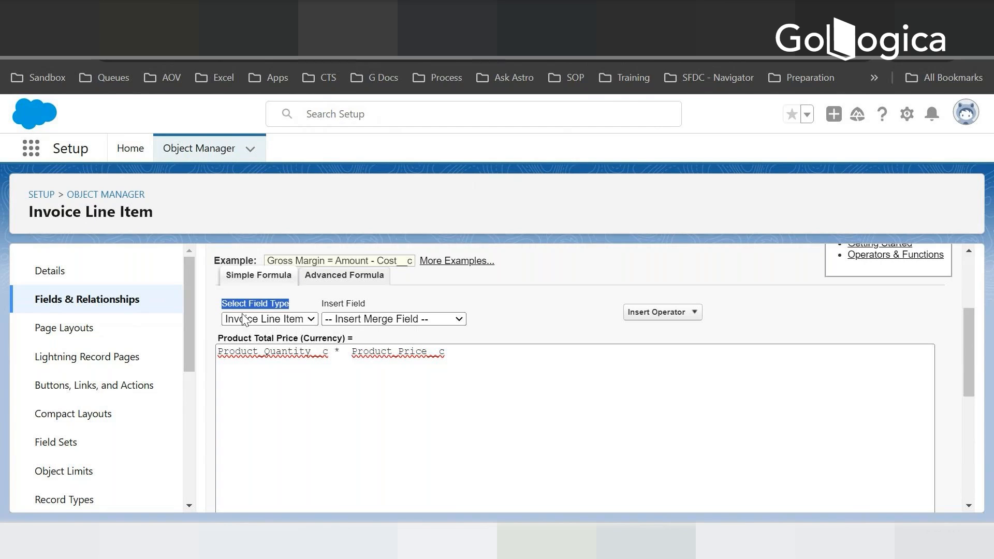
{"action": "left_click", "coordinate": [358, 319]}
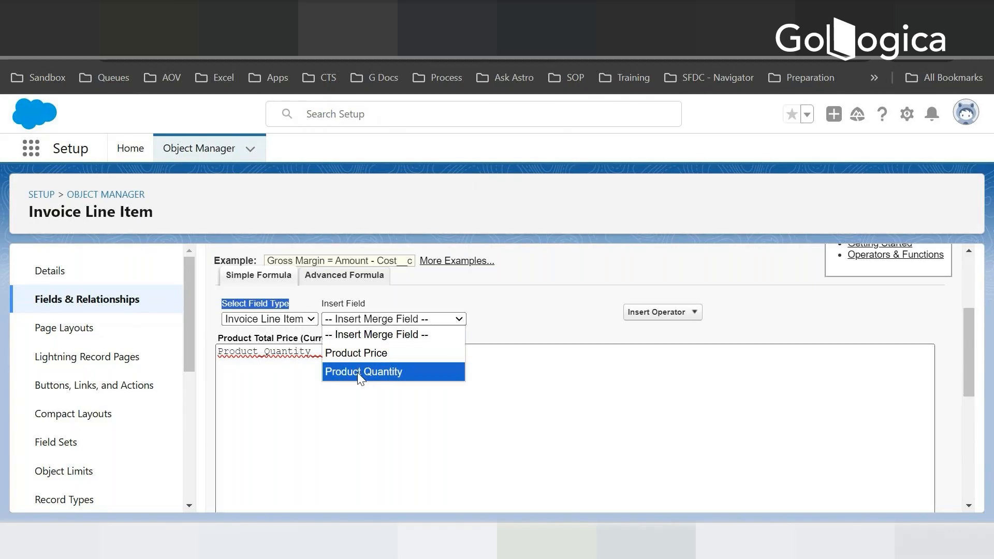
{"action": "left_click", "coordinate": [336, 372]}
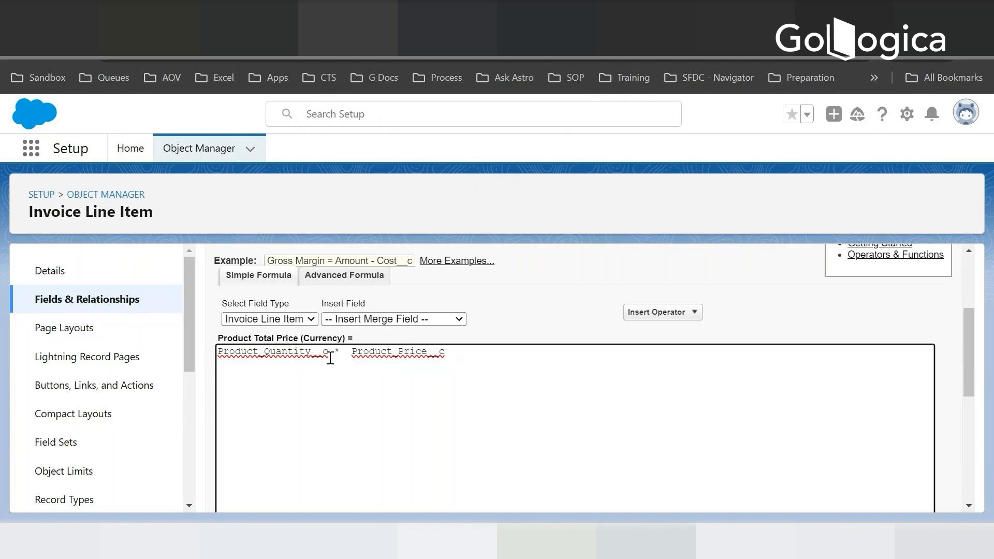
{"action": "scroll", "coordinate": [460, 364], "scroll_direction": "down", "scroll_amount": 5}
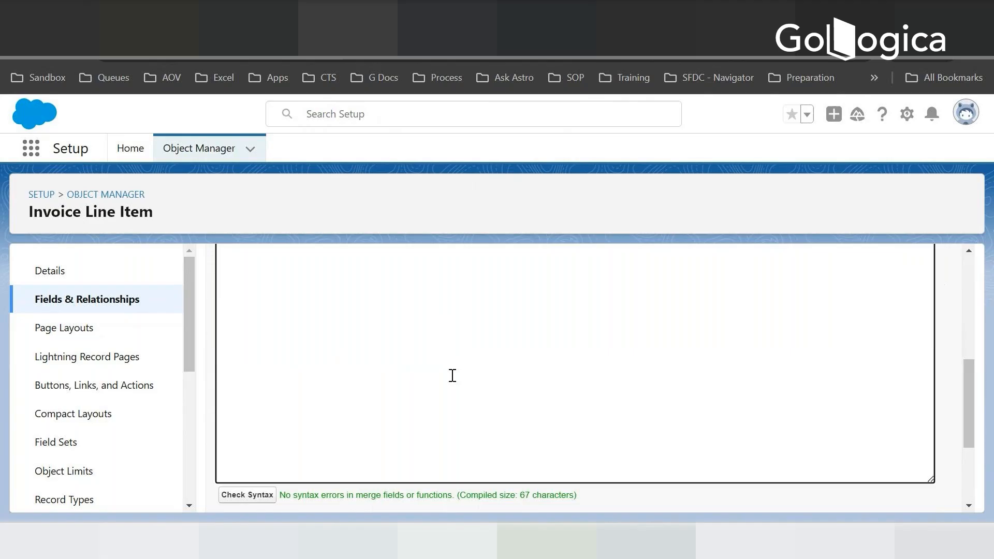
{"action": "scroll", "coordinate": [309, 415], "scroll_direction": "down", "scroll_amount": 3}
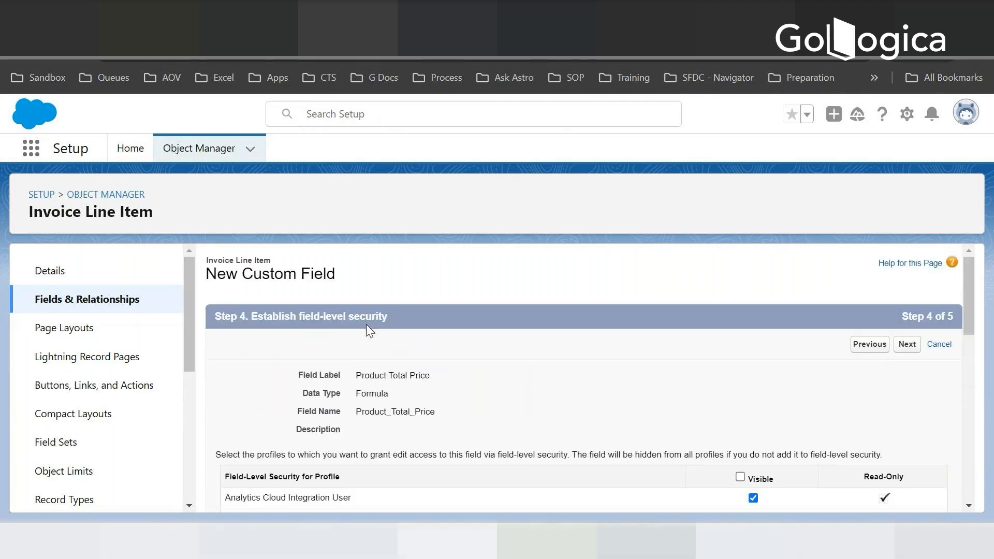
- Keep the default profile visibility for Product Total Price and save the field with the Invoice Line Item Layout included
{"action": "scroll", "coordinate": [506, 443], "scroll_direction": "down", "scroll_amount": 10}
{"action": "scroll", "coordinate": [602, 344], "scroll_direction": "up", "scroll_amount": 10}
{"action": "scroll", "coordinate": [328, 467], "scroll_direction": "down", "scroll_amount": 10}
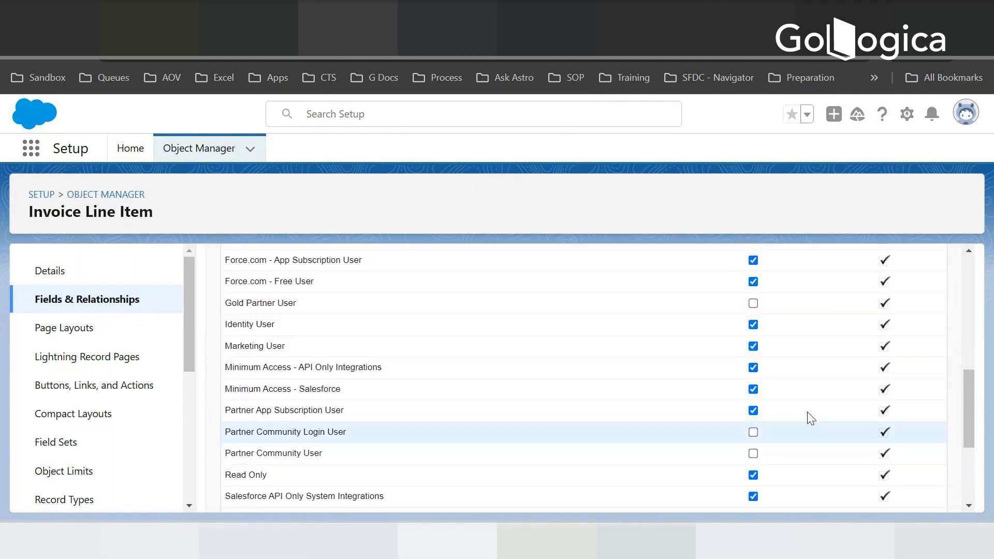
{"action": "scroll", "coordinate": [877, 327], "scroll_direction": "up", "scroll_amount": 5}
{"action": "scroll", "coordinate": [875, 417], "scroll_direction": "down", "scroll_amount": 10}
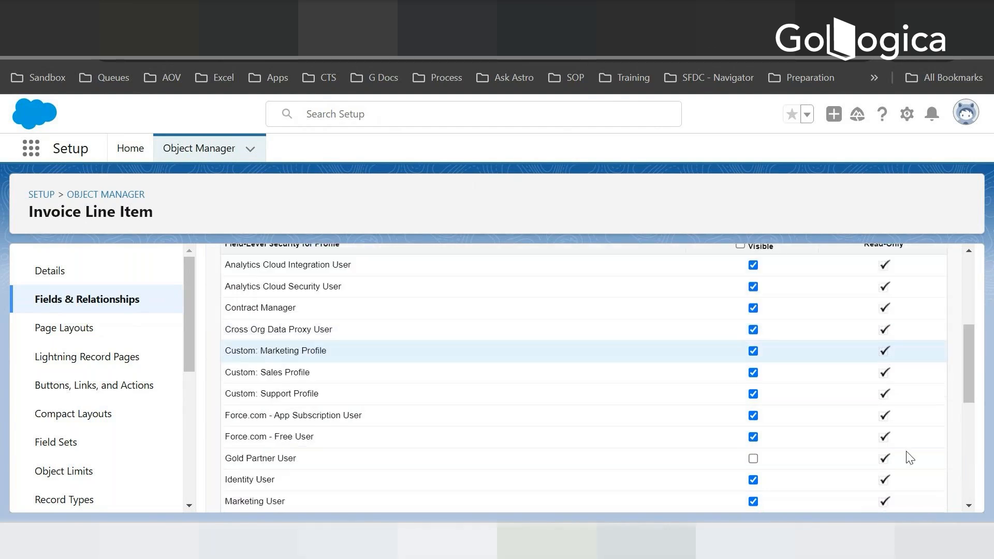
{"action": "scroll", "coordinate": [875, 417], "scroll_direction": "up", "scroll_amount": 15}
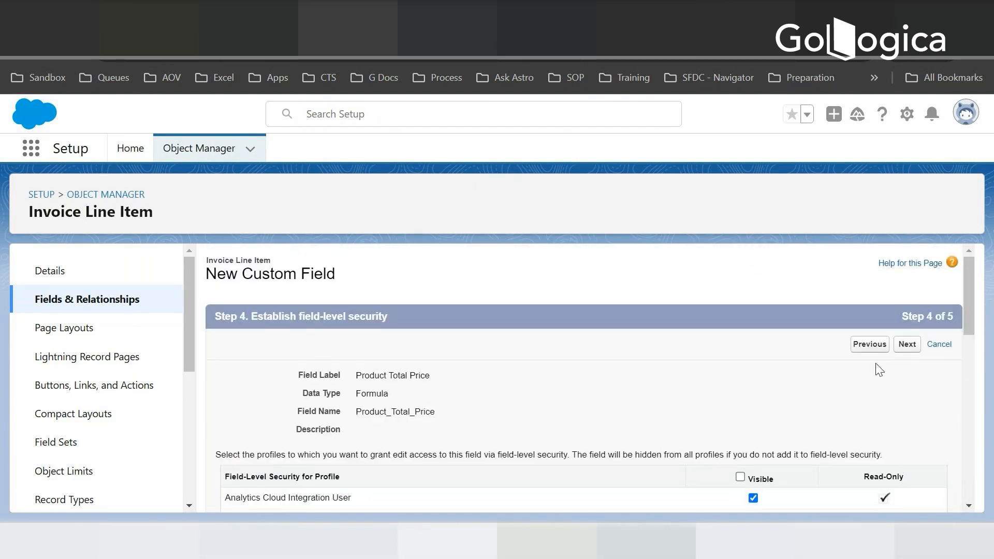
{"action": "left_click", "coordinate": [906, 344]}
{"action": "scroll", "coordinate": [375, 444], "scroll_direction": "down", "scroll_amount": 3}
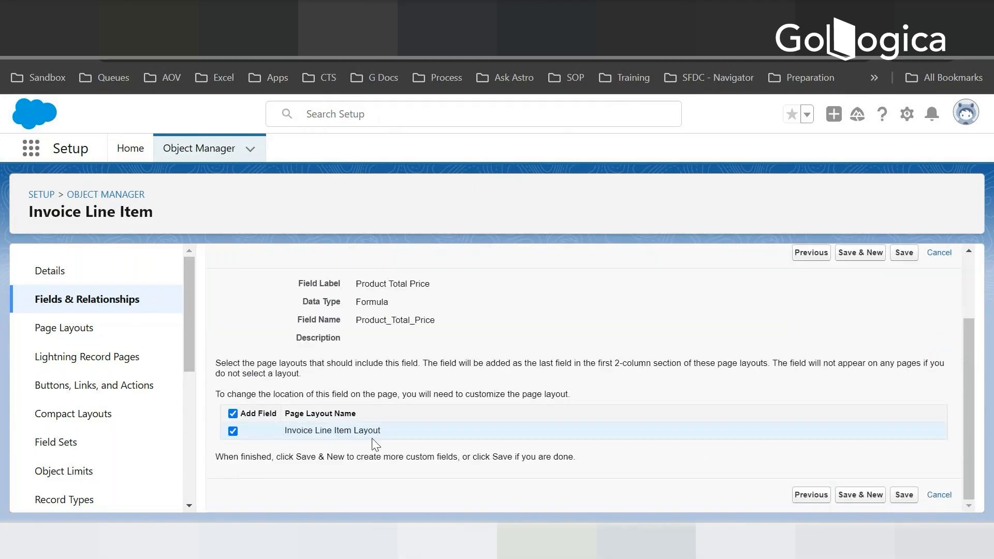
{"action": "left_click", "coordinate": [903, 253]}
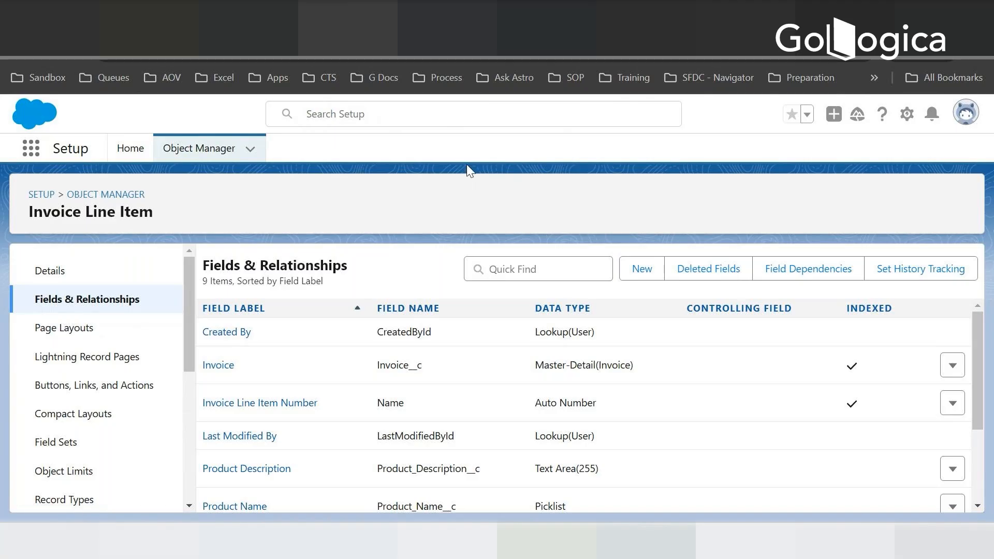
- Search Setup for Tabs and open the custom tabs page
{"action": "left_click", "coordinate": [133, 152]}
{"action": "left_click", "coordinate": [86, 190]}
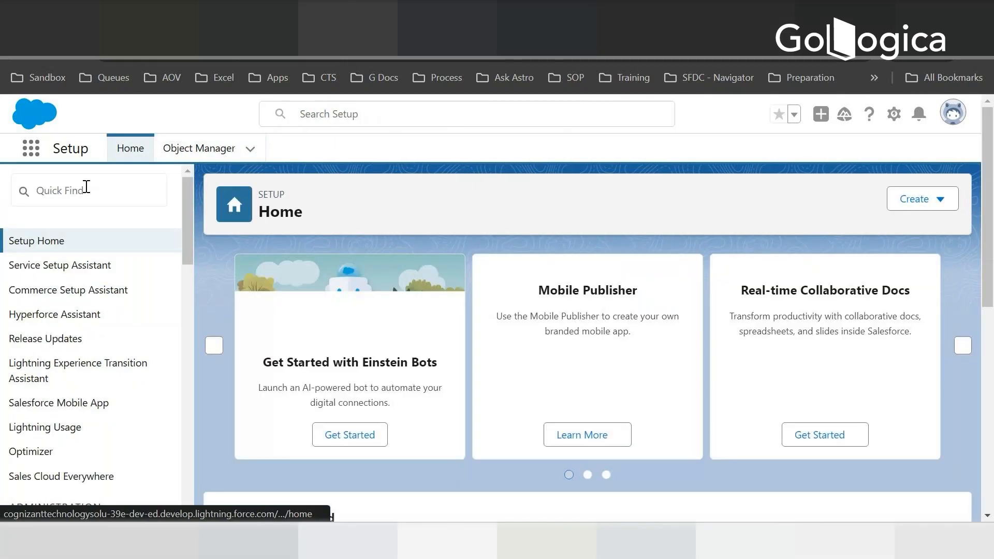
{"action": "type", "text": "Ta"}
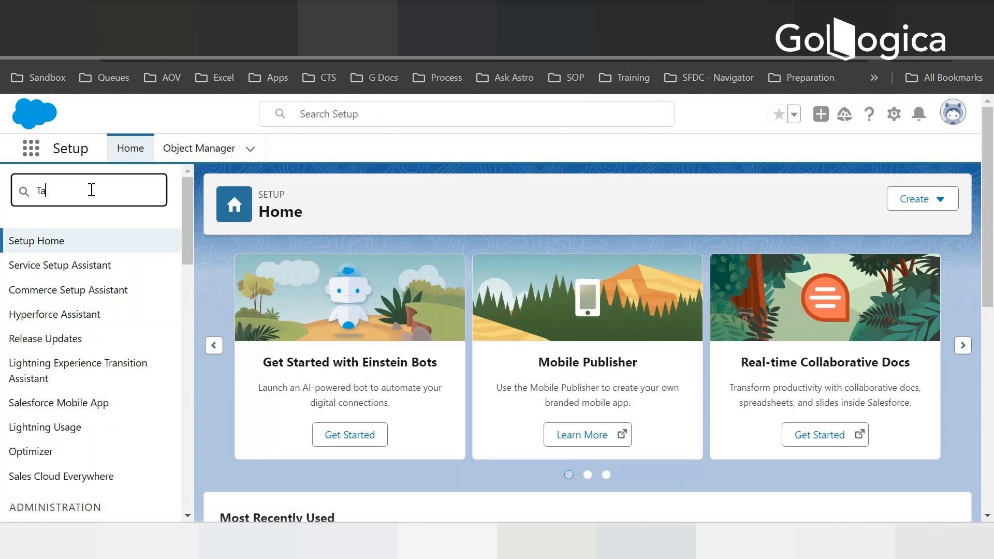
{"action": "type", "text": "bs"}
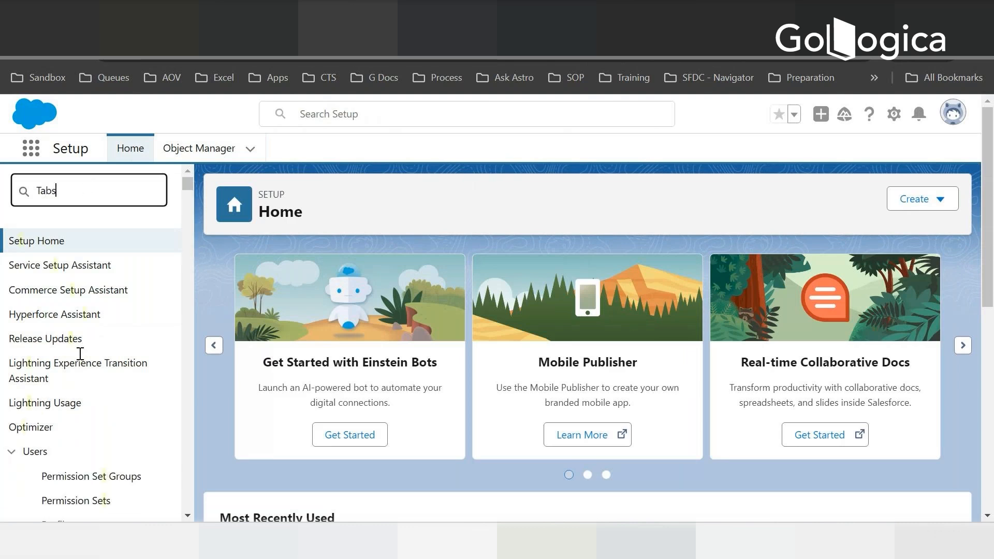
{"action": "left_click", "coordinate": [50, 291]}
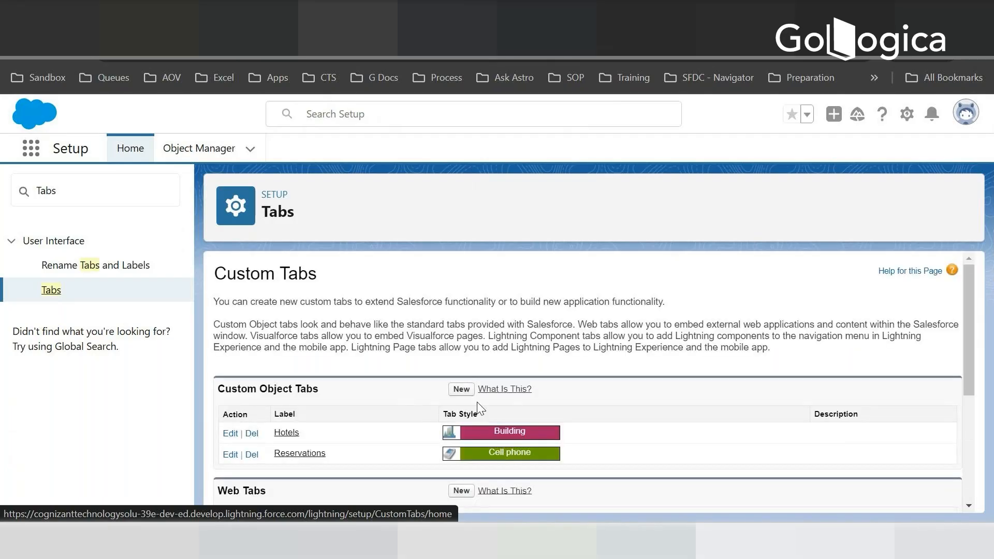
- Create a custom object tab for Invoice with the Books style, keeping Default On visibility for all profiles
{"action": "left_click", "coordinate": [461, 389]}
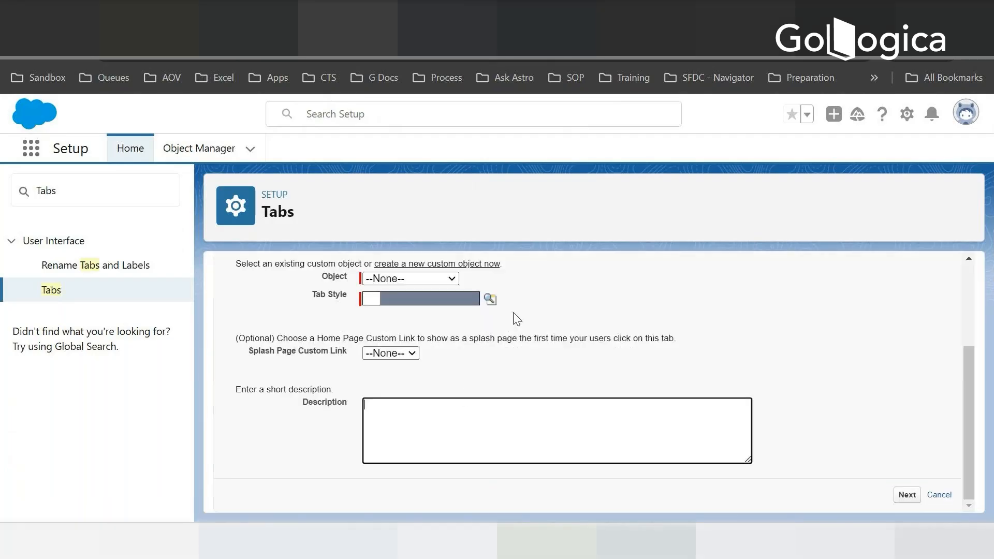
{"action": "left_click", "coordinate": [423, 278]}
{"action": "left_click", "coordinate": [391, 317]}
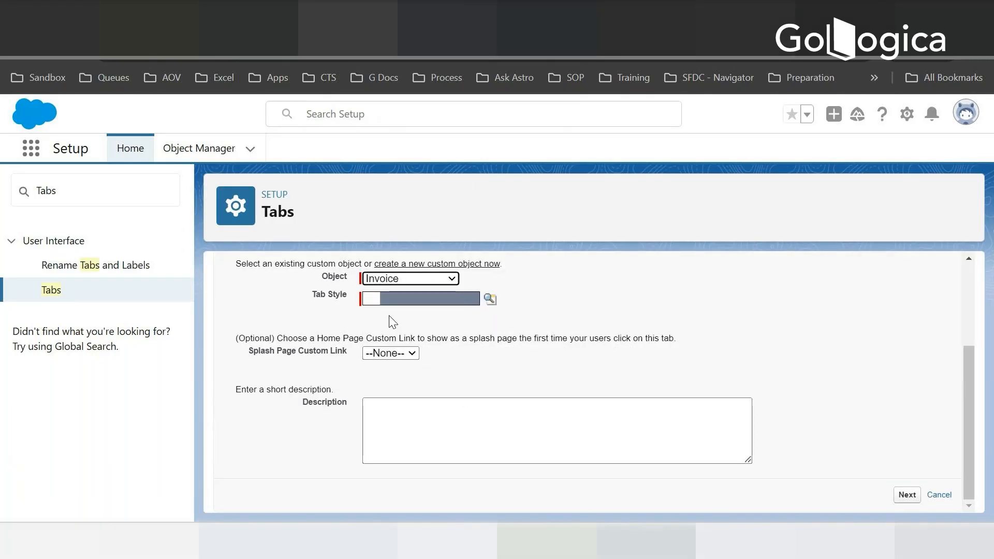
{"action": "left_click", "coordinate": [489, 300]}
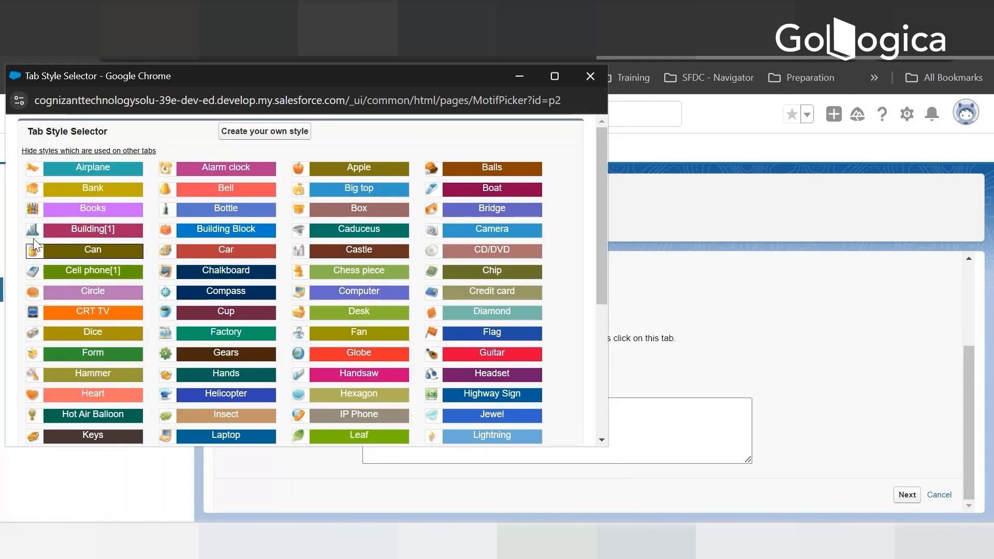
{"action": "left_click", "coordinate": [31, 208]}
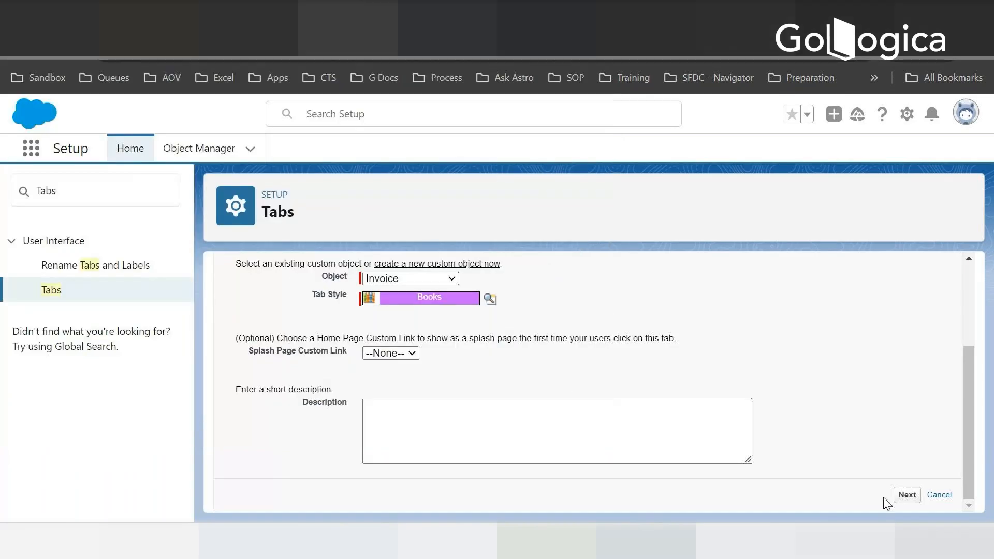
{"action": "left_click", "coordinate": [907, 495]}
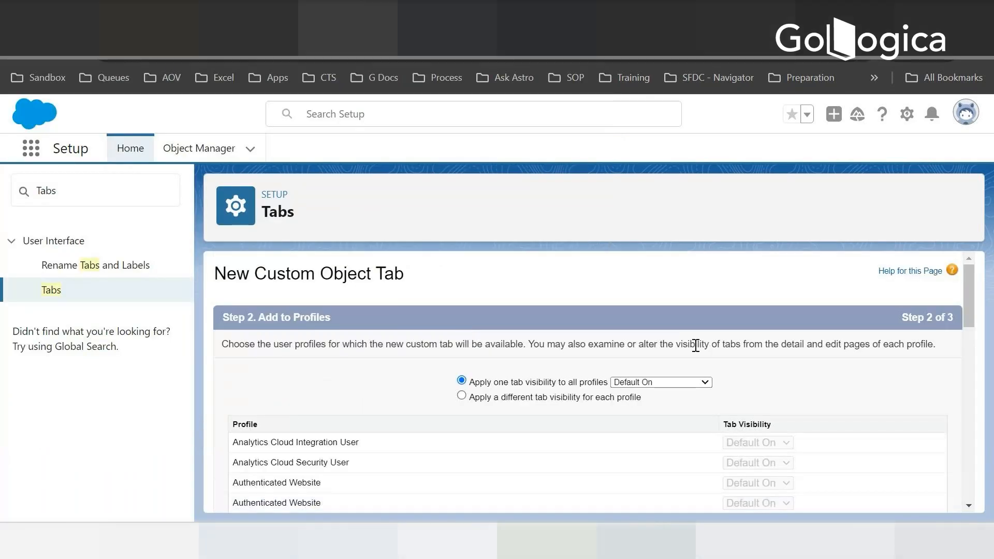
{"action": "scroll", "coordinate": [791, 405], "scroll_direction": "down", "scroll_amount": 10}
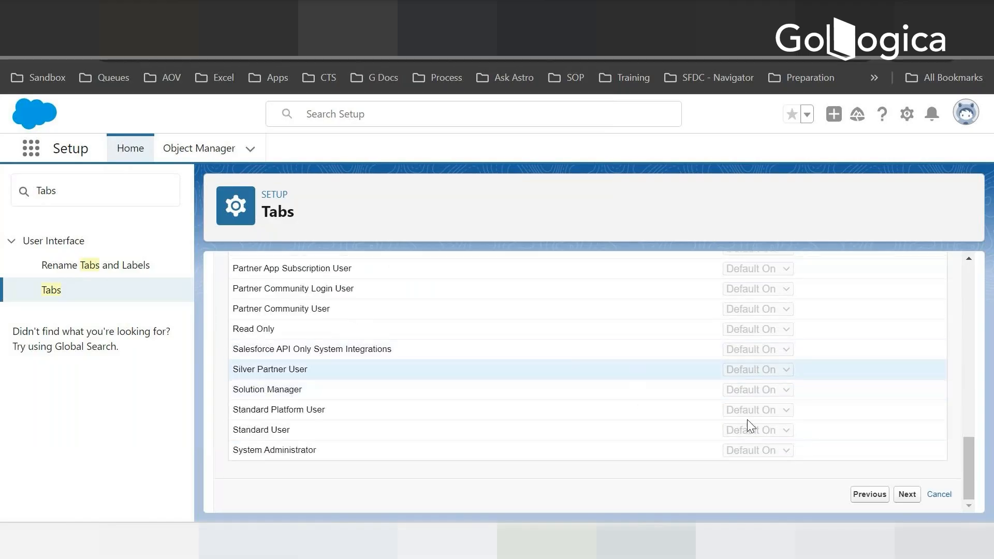
{"action": "left_click", "coordinate": [906, 494]}
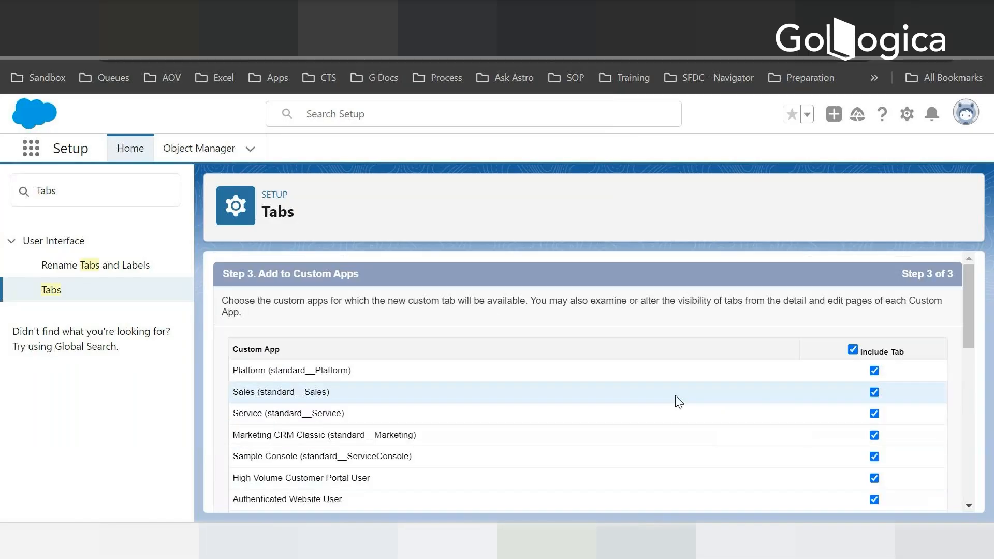
- Include the Invoice tab only in the Hotel Reservation app, excluding all other apps, and save it
{"action": "scroll", "coordinate": [652, 414], "scroll_direction": "down", "scroll_amount": 10}
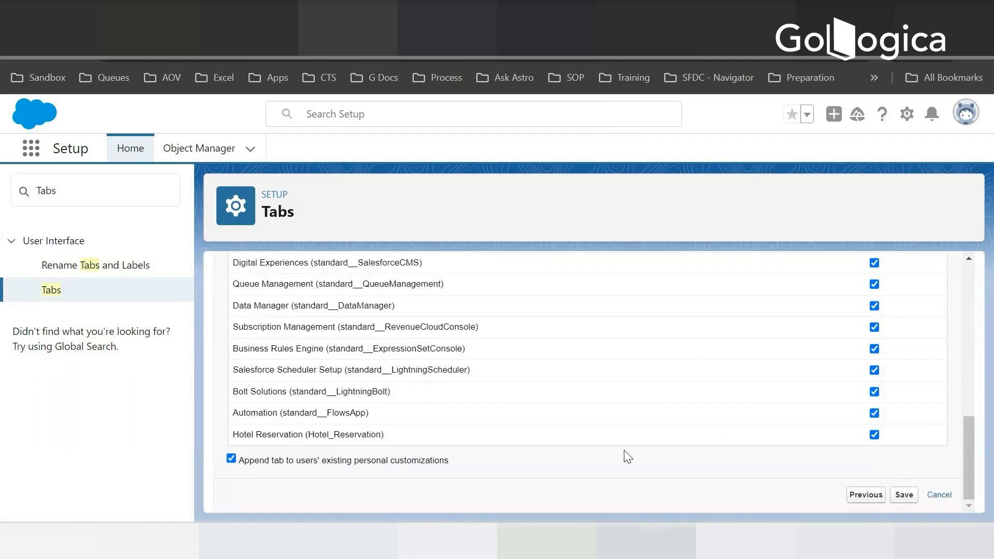
{"action": "scroll", "coordinate": [628, 449], "scroll_direction": "up", "scroll_amount": 10}
{"action": "left_click", "coordinate": [853, 350]}
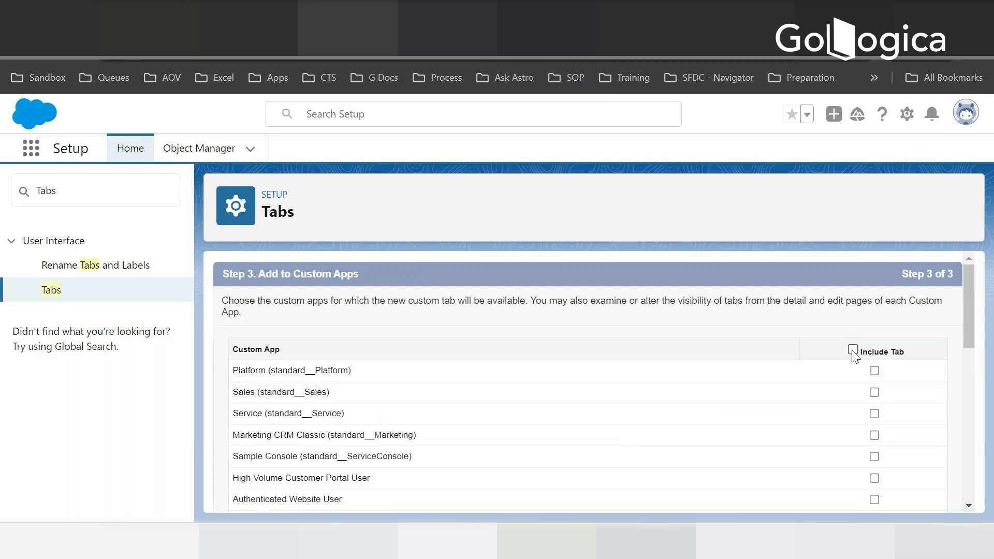
{"action": "scroll", "coordinate": [745, 455], "scroll_direction": "down", "scroll_amount": 10}
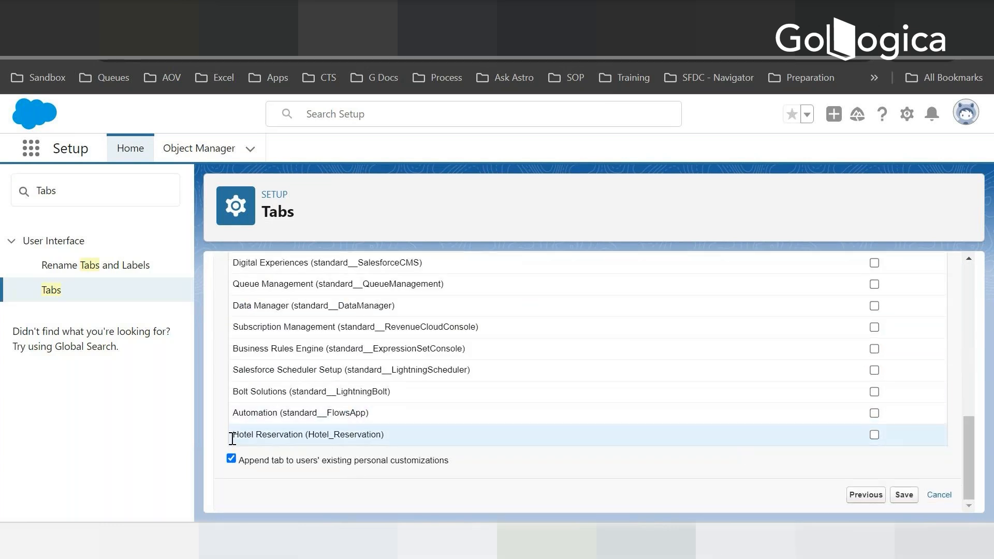
{"action": "left_click_drag", "start_coordinate": [232, 437], "coordinate": [389, 441]}
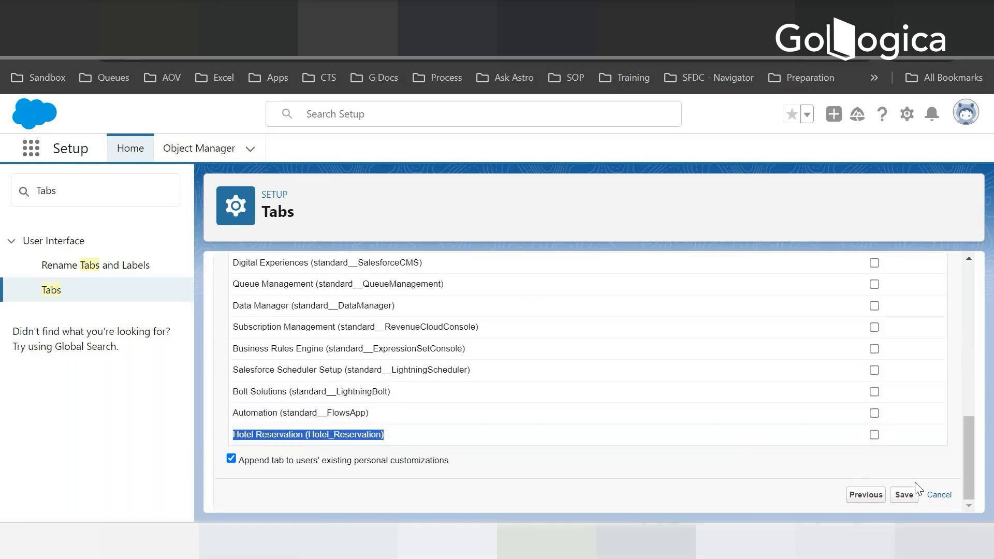
{"action": "left_click", "coordinate": [874, 434]}
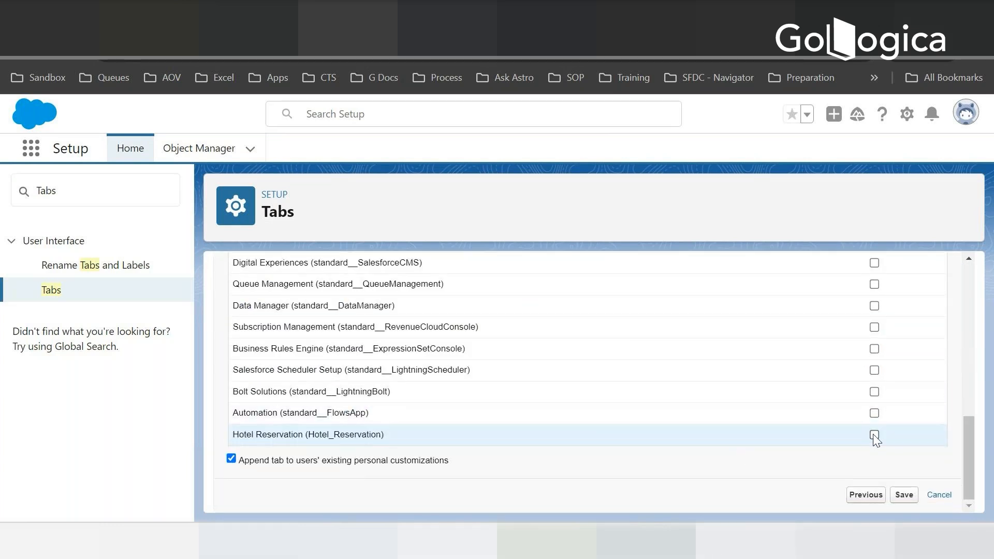
{"action": "left_click", "coordinate": [905, 495]}
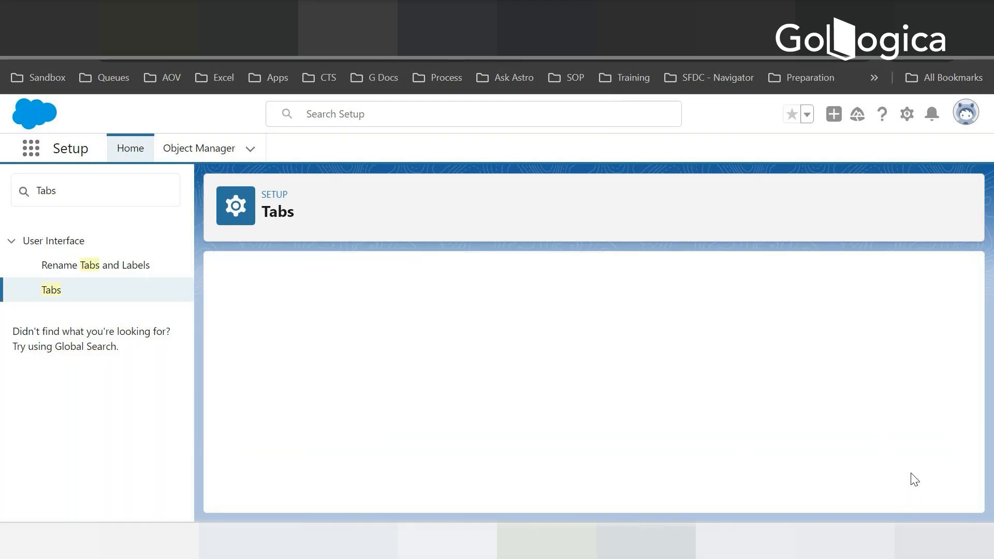
- Create a custom object tab for Invoice Line Item with the IP Phone style, keeping Default On visibility for all profiles
{"action": "scroll", "coordinate": [467, 367], "scroll_direction": "down", "scroll_amount": 3}
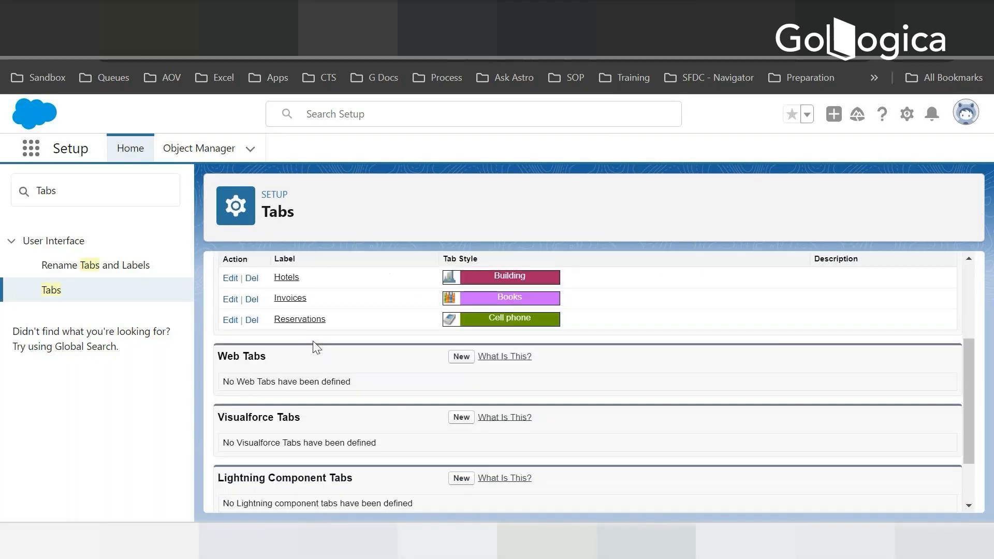
{"action": "scroll", "coordinate": [315, 347], "scroll_direction": "up", "scroll_amount": 3}
{"action": "left_click", "coordinate": [462, 389]}
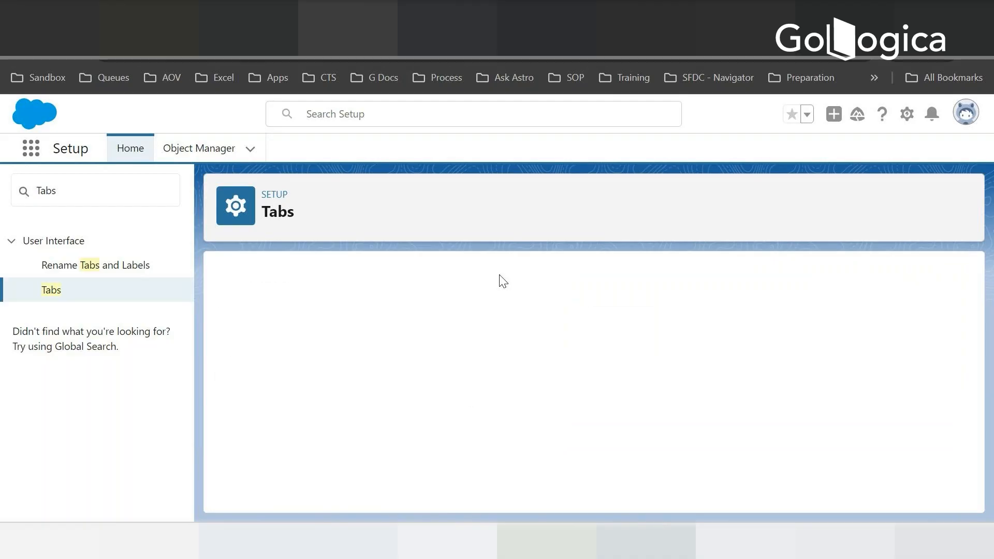
{"action": "left_click", "coordinate": [424, 278]}
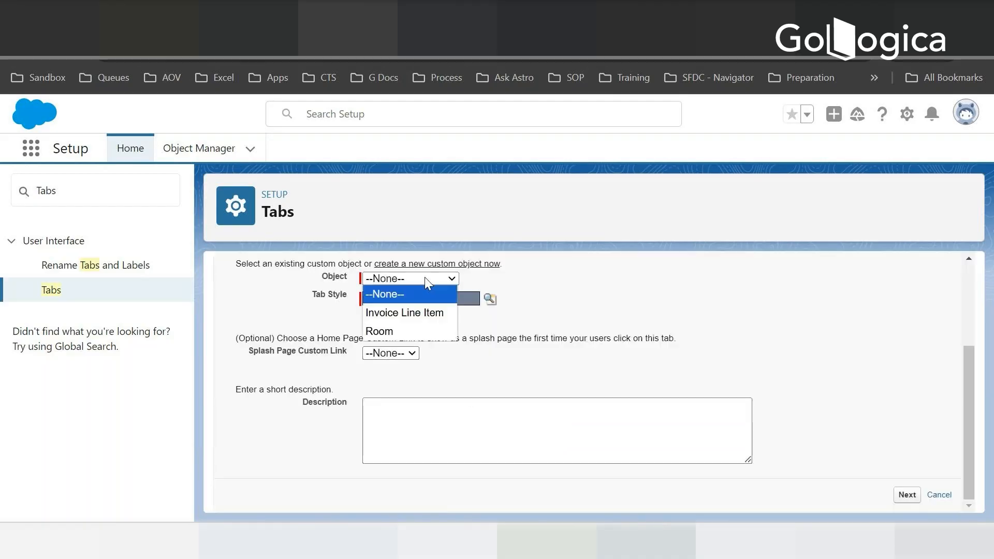
{"action": "left_click", "coordinate": [398, 313]}
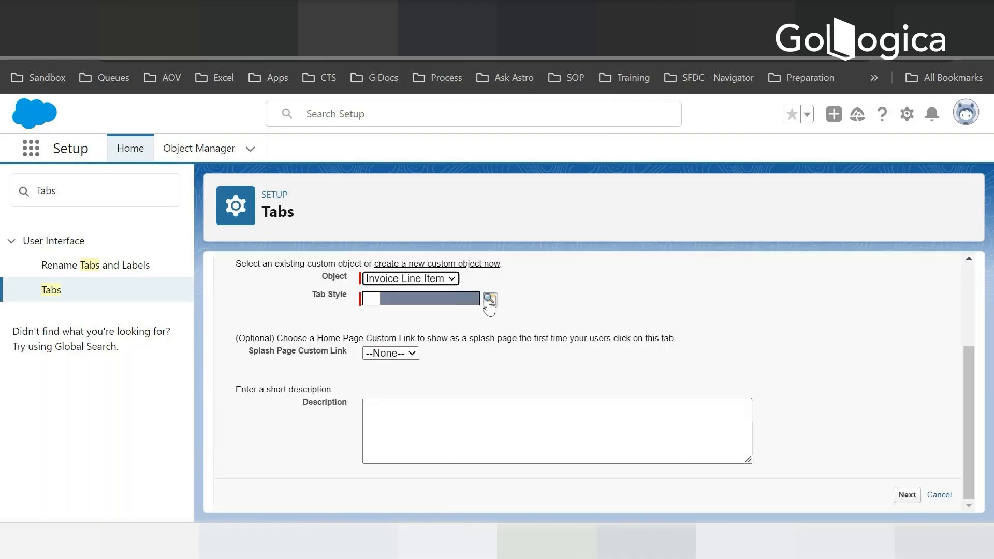
{"action": "left_click", "coordinate": [489, 300]}
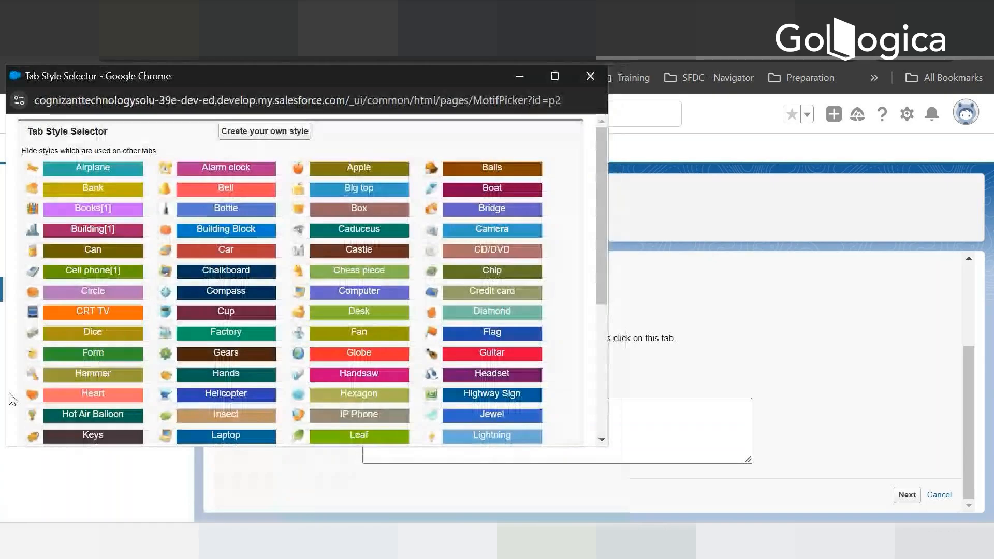
{"action": "left_click", "coordinate": [368, 417]}
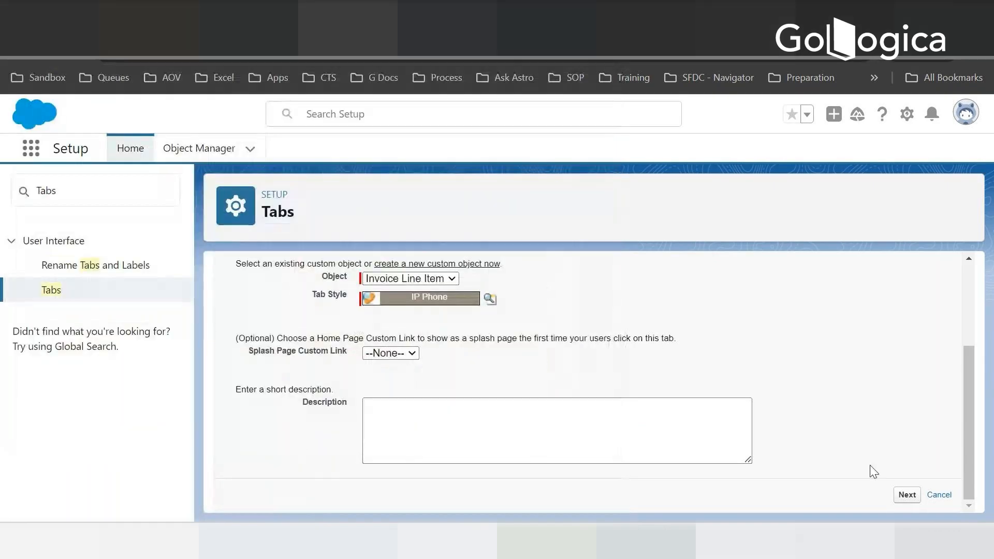
{"action": "left_click", "coordinate": [906, 496]}
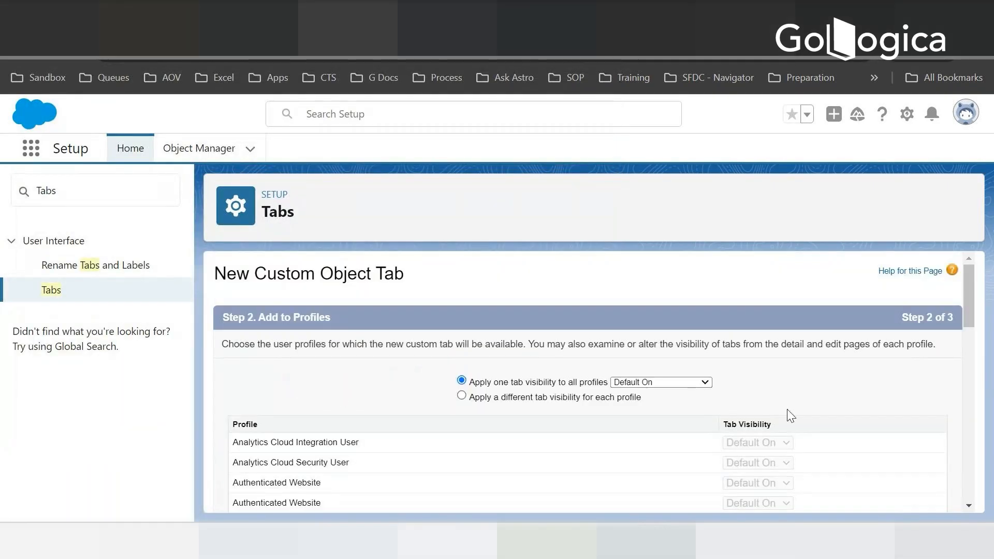
{"action": "scroll", "coordinate": [838, 399], "scroll_direction": "down", "scroll_amount": 10}
{"action": "left_click", "coordinate": [906, 494]}
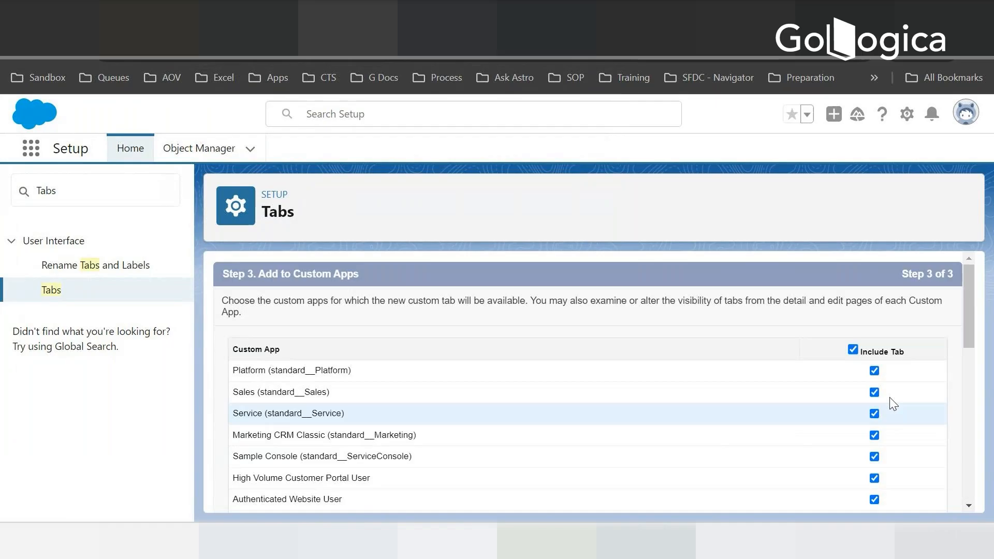
- Include the Invoice Line Item tab only in the Hotel Reservation app and save it
{"action": "left_click", "coordinate": [853, 350]}
{"action": "scroll", "coordinate": [884, 461], "scroll_direction": "down", "scroll_amount": 10}
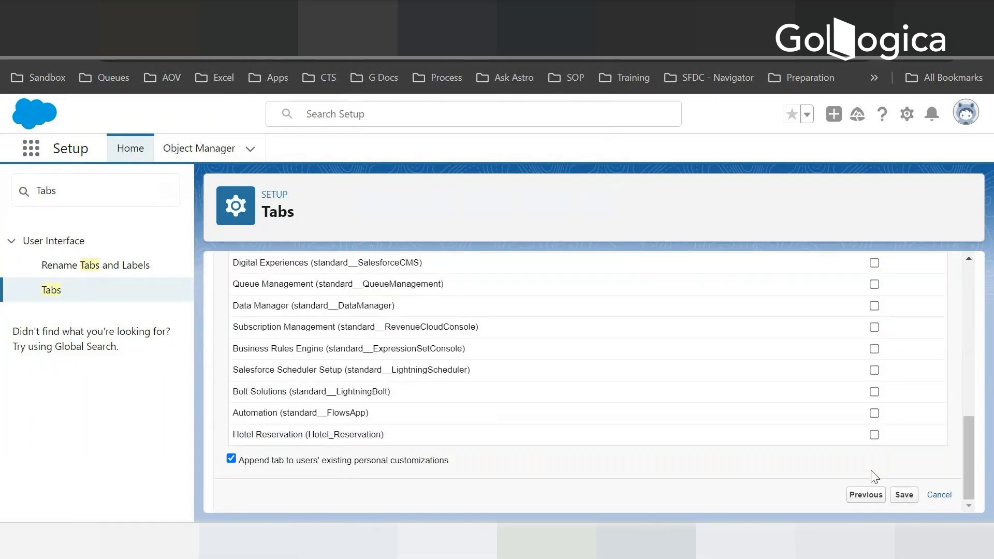
{"action": "left_click", "coordinate": [874, 434]}
{"action": "left_click", "coordinate": [904, 495]}
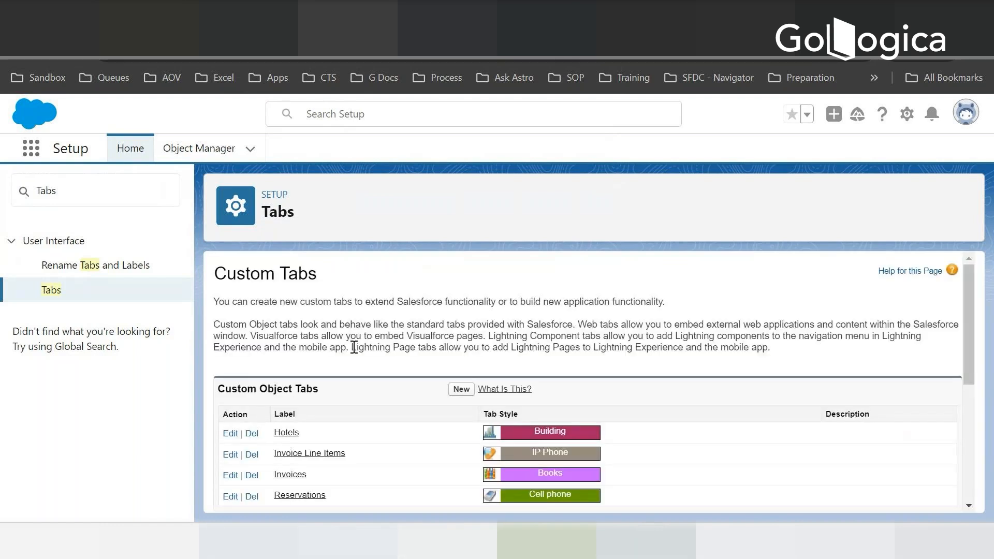
{"action": "scroll", "coordinate": [353, 347], "scroll_direction": "down", "scroll_amount": 10}
{"action": "scroll", "coordinate": [222, 459], "scroll_direction": "up", "scroll_amount": 10}
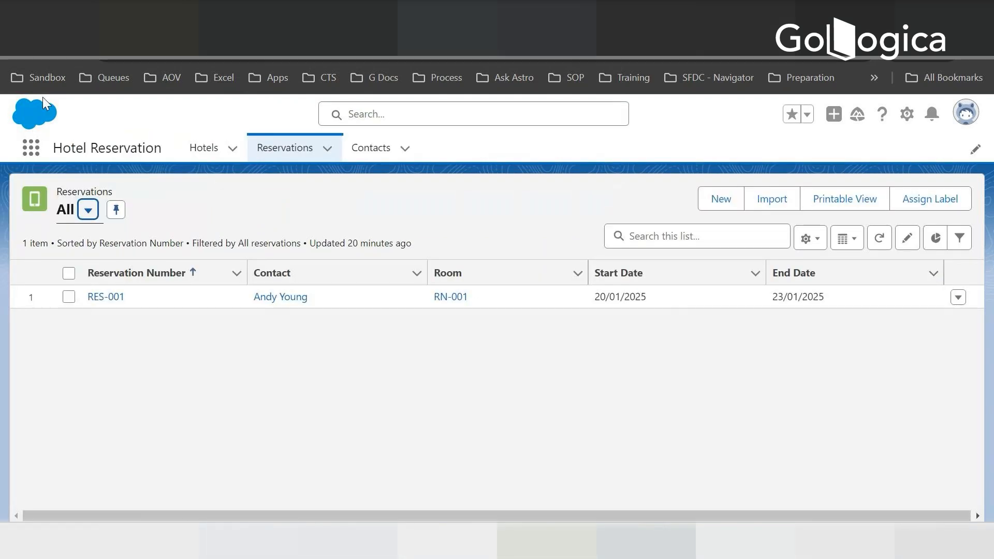
- Reload the Hotel Reservation app and check the new Invoices and Invoice Line Items tabs
{"action": "left_click", "coordinate": [71, 47]}
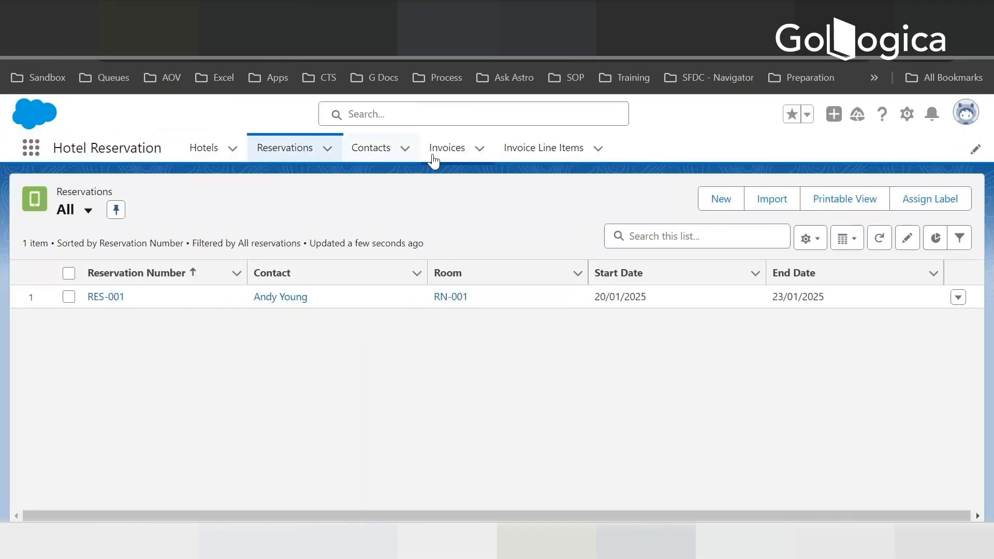
{"action": "left_click", "coordinate": [433, 158]}
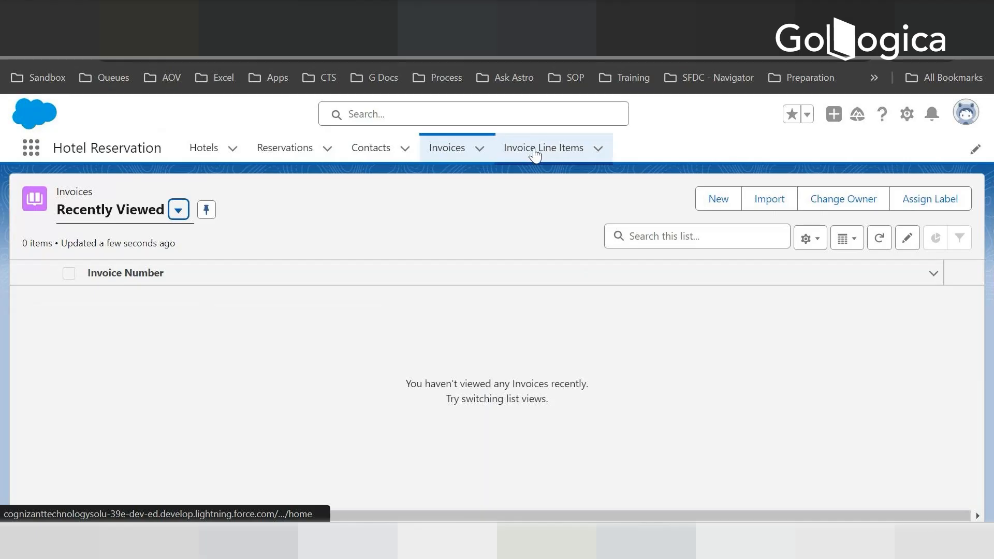
{"action": "left_click", "coordinate": [535, 154]}
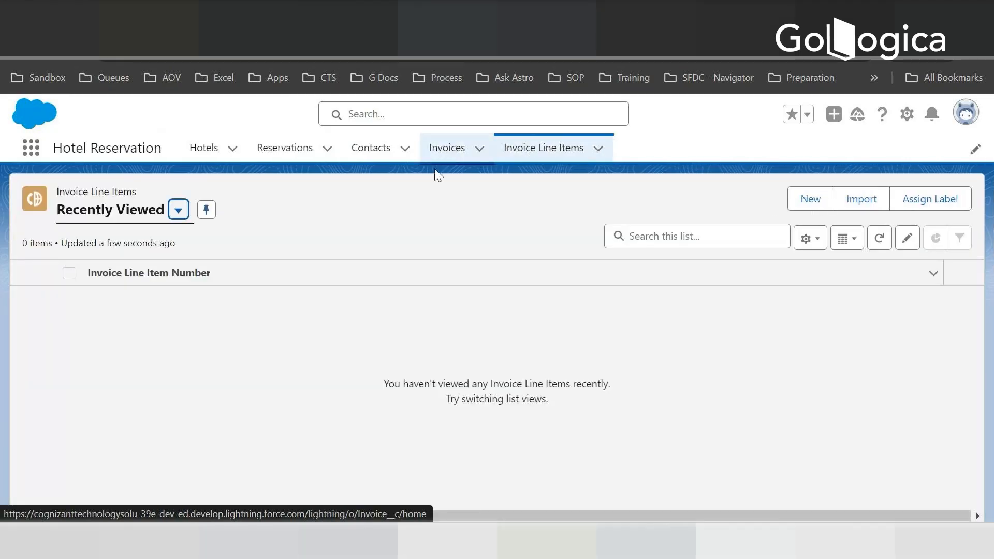
{"action": "left_click", "coordinate": [442, 156]}
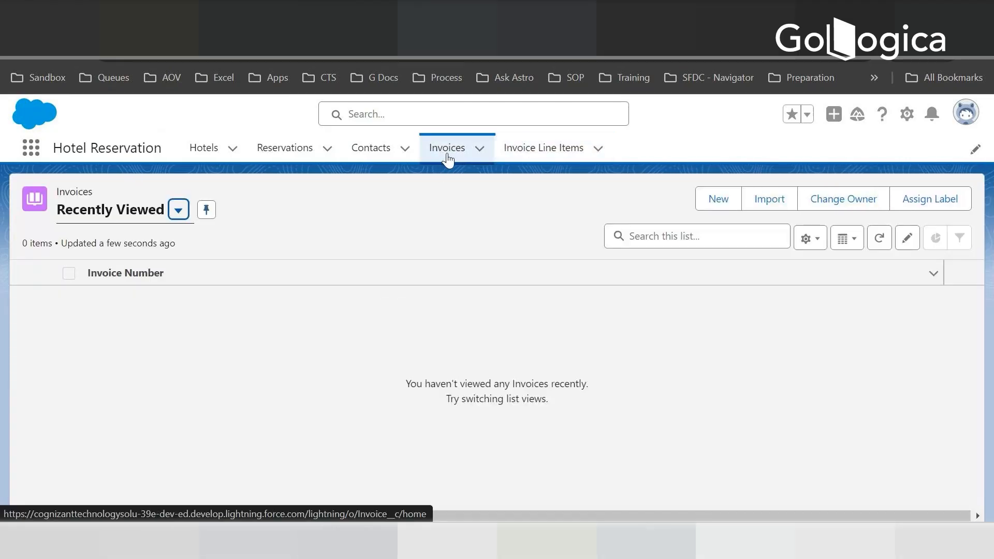
{"action": "left_click", "coordinate": [541, 152]}
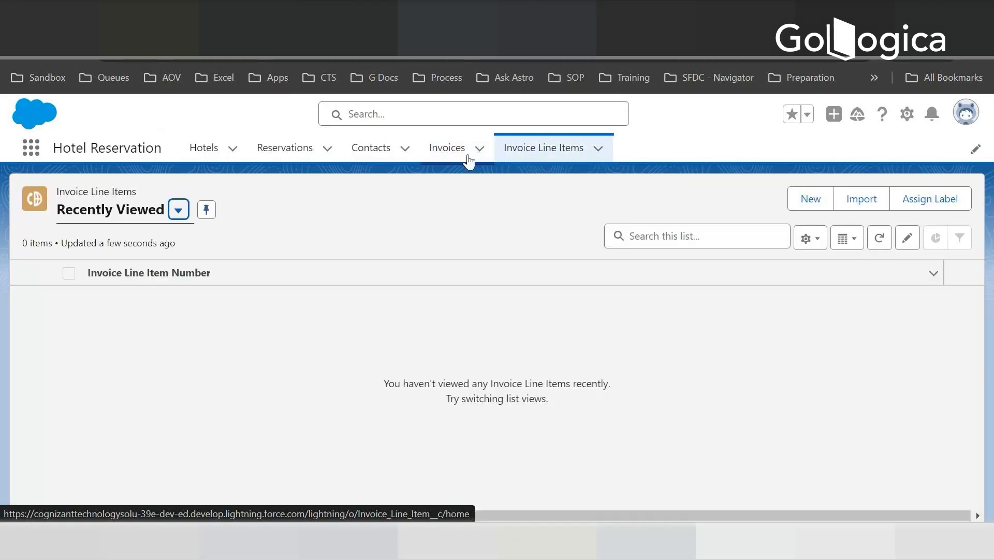
- Return to Invoices and display the All list view
{"action": "left_click", "coordinate": [468, 158]}
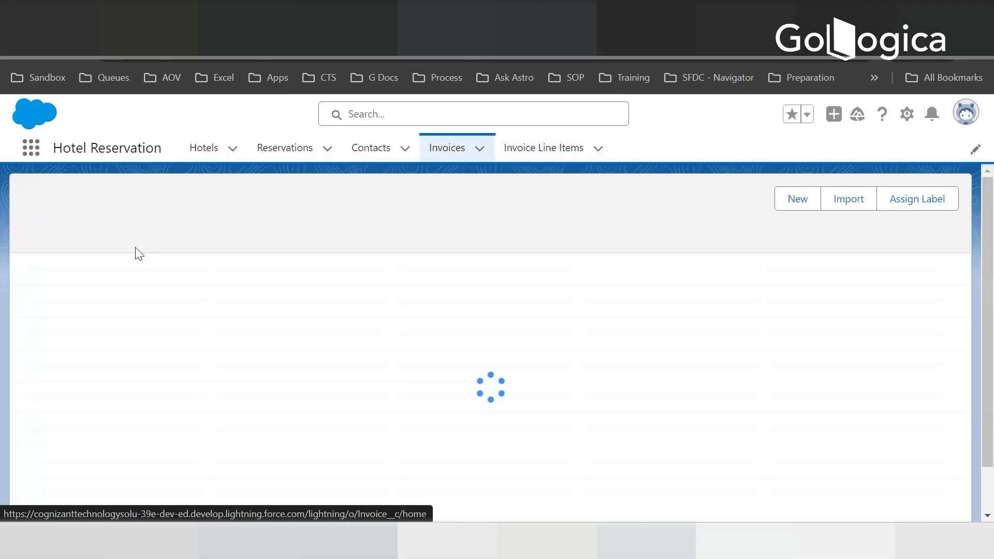
{"action": "left_click", "coordinate": [178, 210]}
{"action": "left_click", "coordinate": [95, 270]}
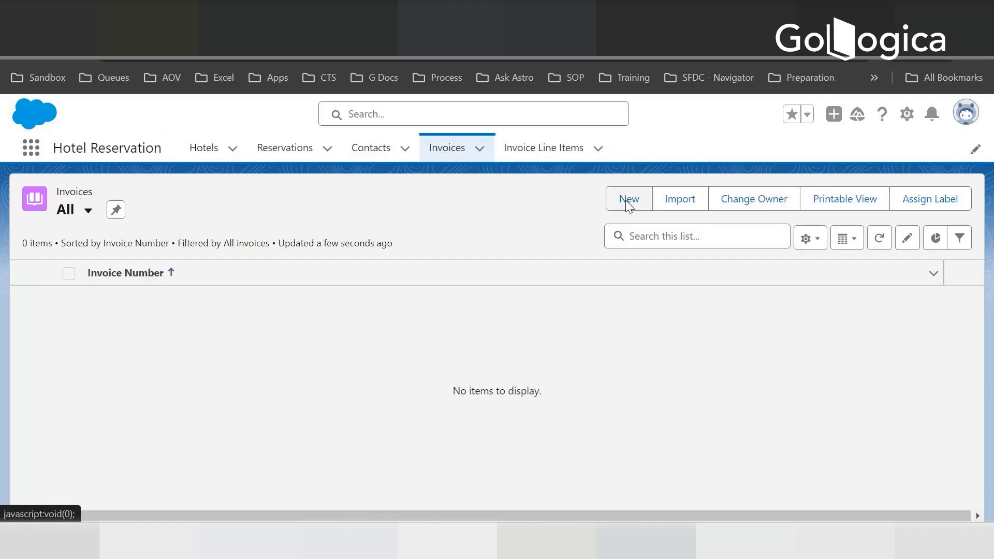
- Open a new invoice form and examine its account, amount, date and status fields
{"action": "left_click", "coordinate": [627, 200]}
{"action": "scroll", "coordinate": [249, 289], "scroll_direction": "down", "scroll_amount": 3}
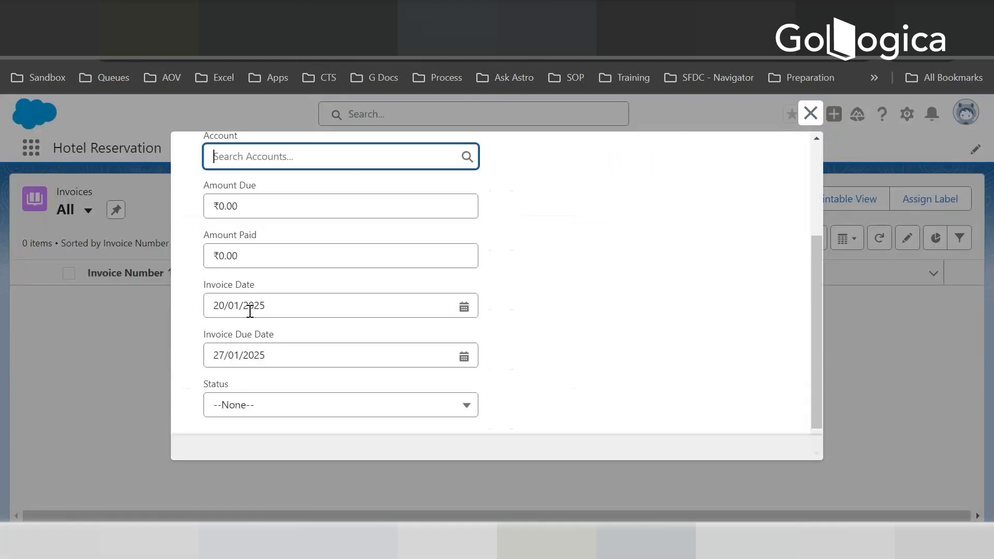
{"action": "scroll", "coordinate": [265, 312], "scroll_direction": "up", "scroll_amount": 2}
{"action": "scroll", "coordinate": [390, 335], "scroll_direction": "down", "scroll_amount": 3}
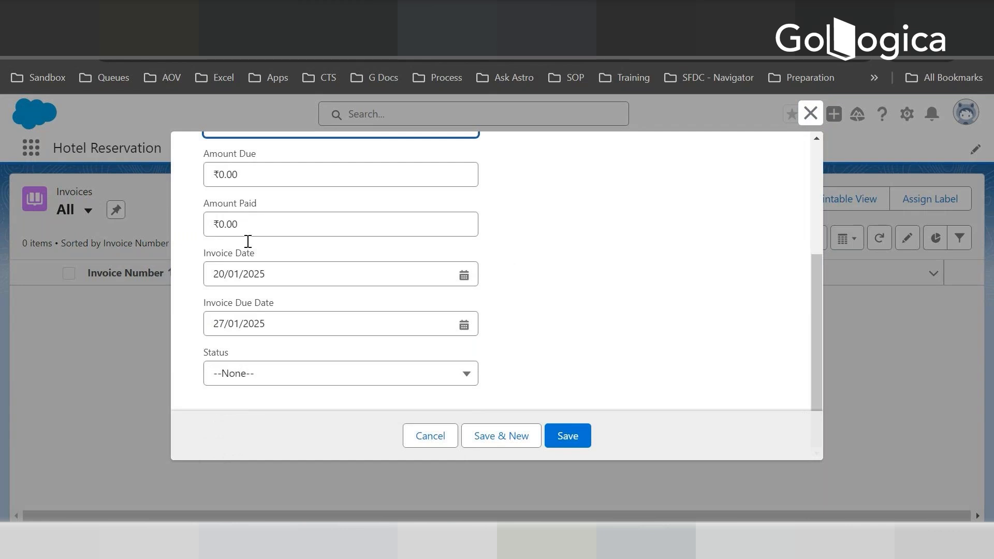
{"action": "scroll", "coordinate": [246, 217], "scroll_direction": "up", "scroll_amount": 4}
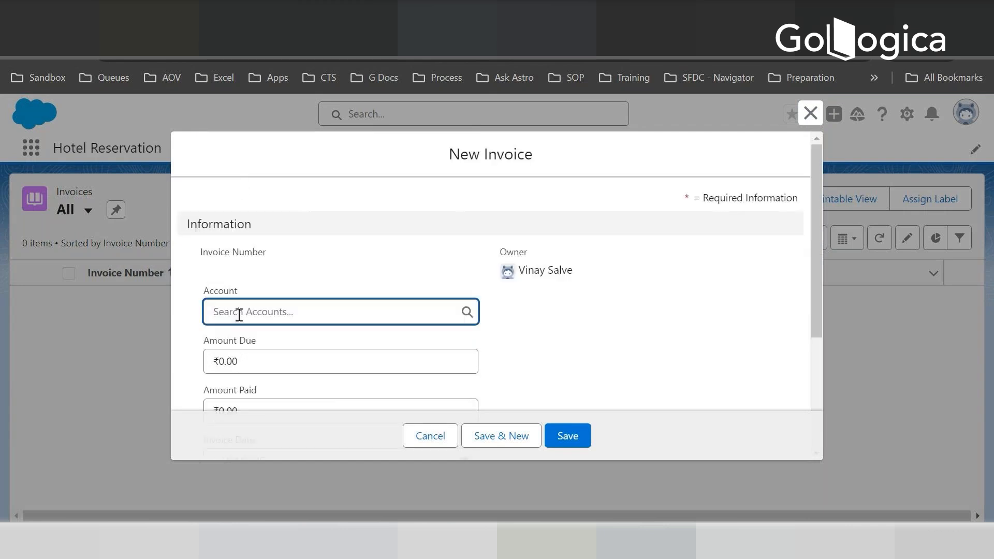
{"action": "scroll", "coordinate": [237, 315], "scroll_direction": "down", "scroll_amount": 3}
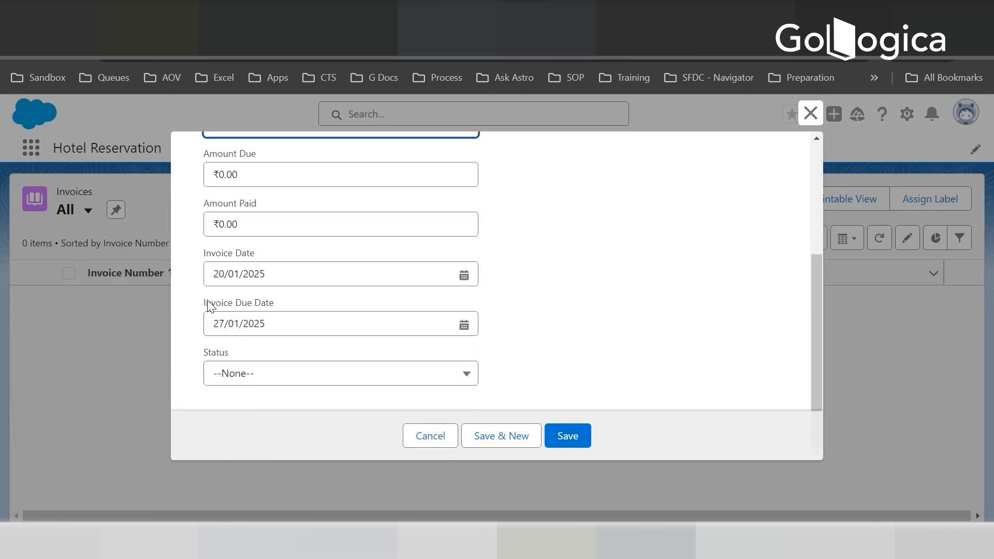
{"action": "scroll", "coordinate": [321, 244], "scroll_direction": "up", "scroll_amount": 4}
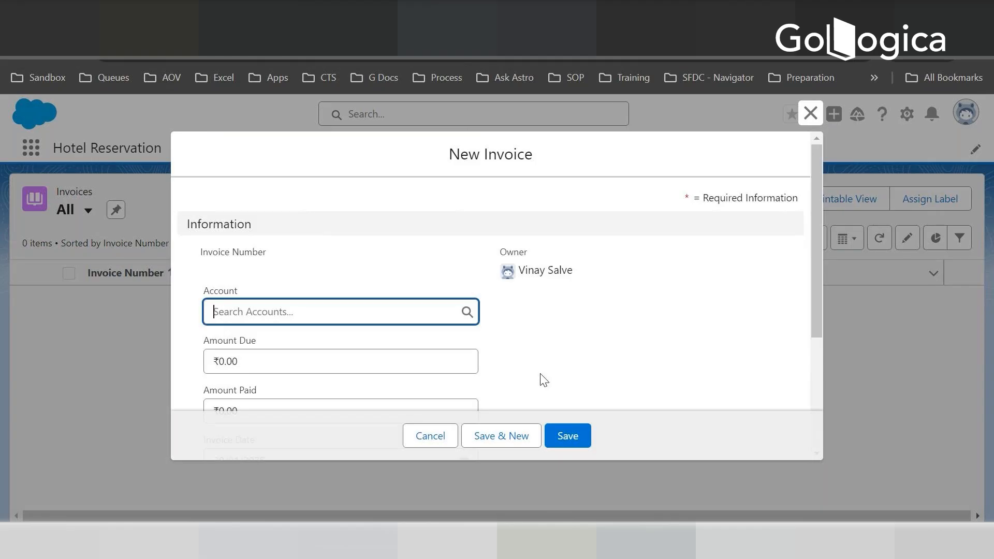
{"action": "scroll", "coordinate": [228, 341], "scroll_direction": "down", "scroll_amount": 3}
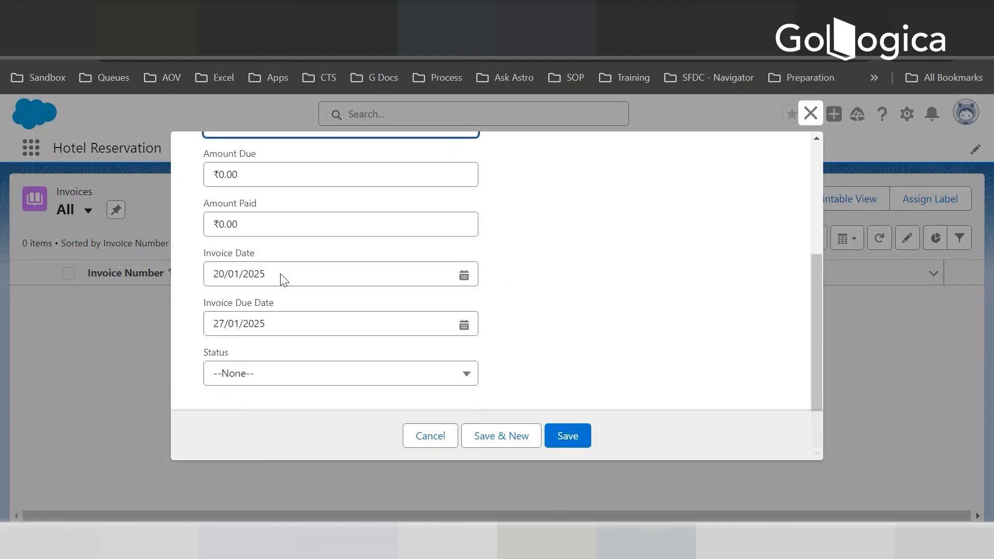
{"action": "scroll", "coordinate": [616, 291], "scroll_direction": "up", "scroll_amount": 3}
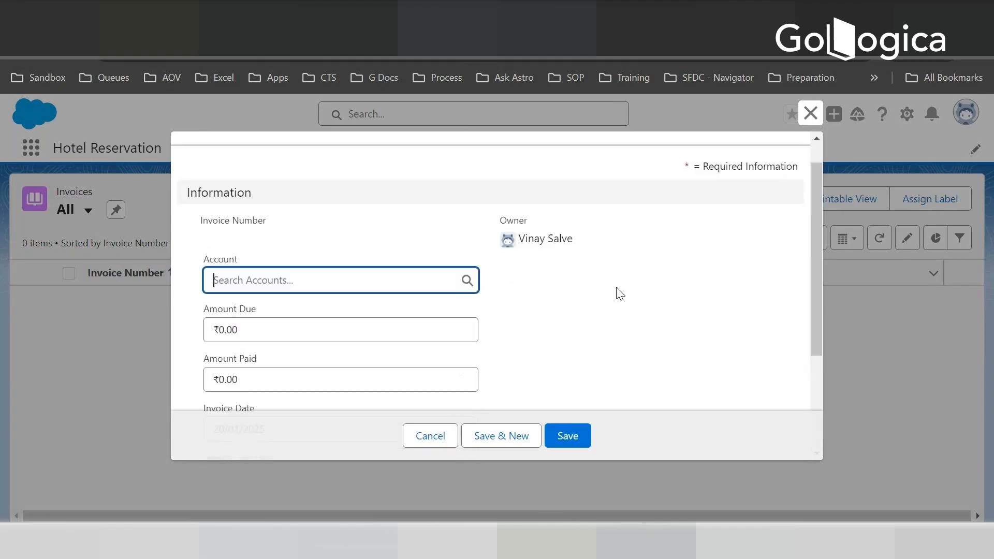
- Assign the Dickenson plc account to the new invoice and set both Amount Due and Amount Paid to 100
{"action": "left_click", "coordinate": [346, 279]}
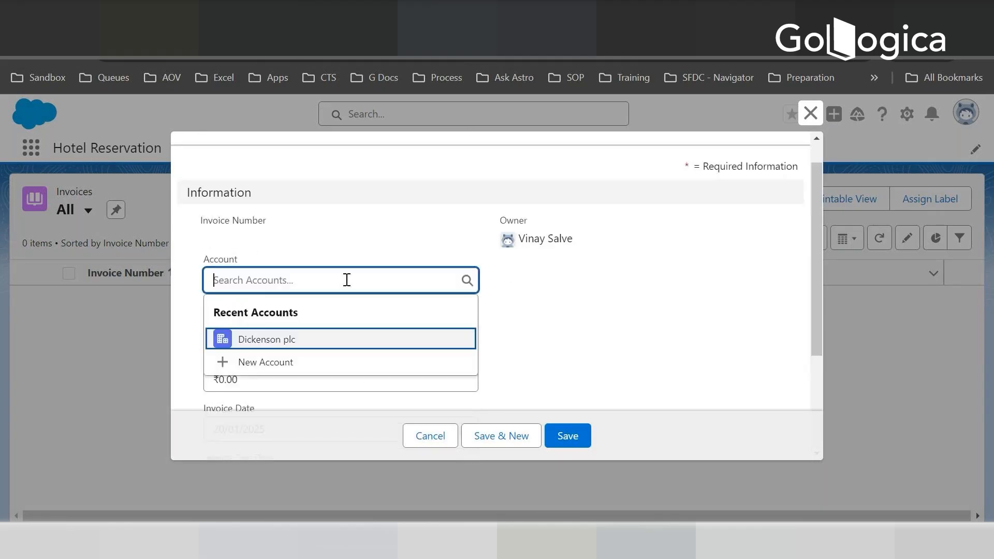
{"action": "left_click", "coordinate": [273, 346]}
{"action": "left_click", "coordinate": [290, 330]}
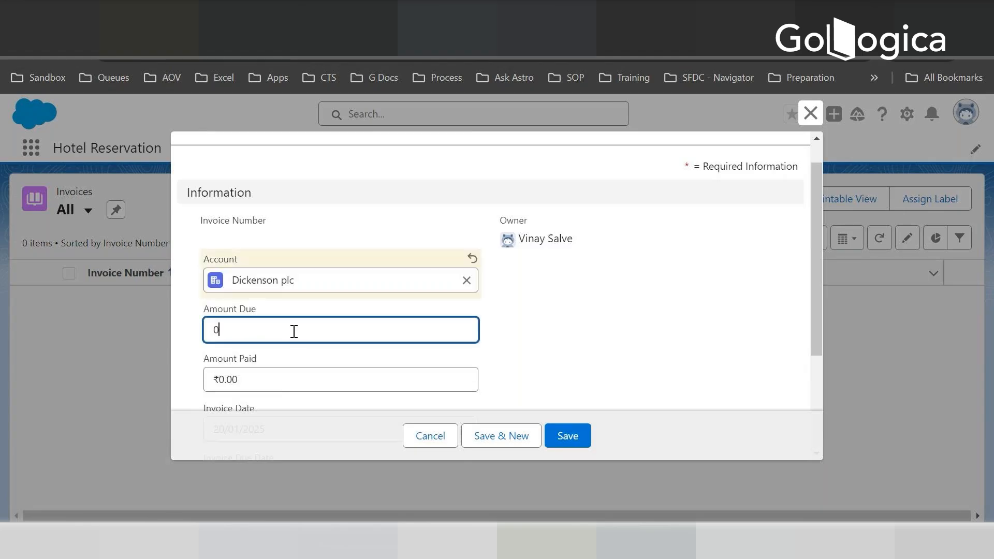
{"action": "key", "text": "BackSpace"}
{"action": "type", "text": "100"}
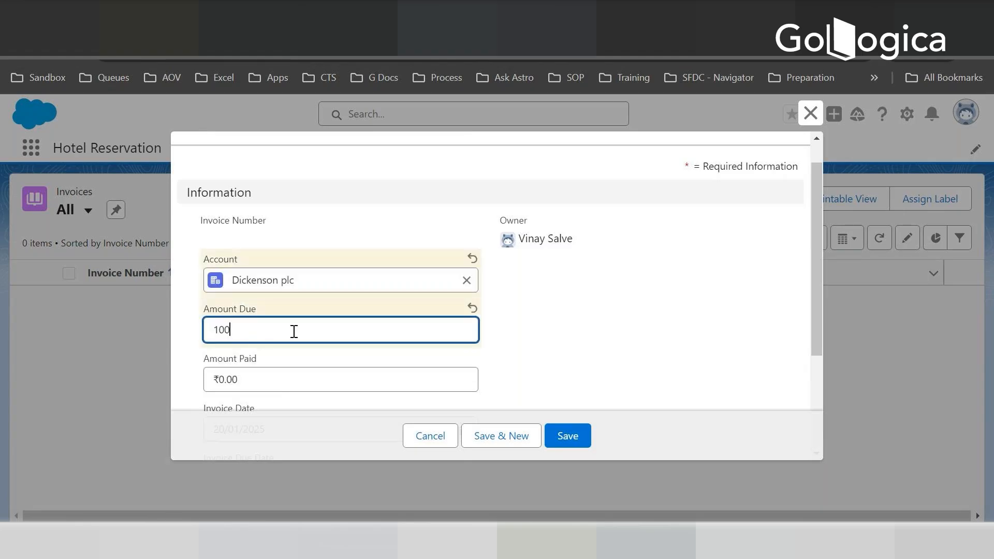
{"action": "left_click", "coordinate": [261, 380]}
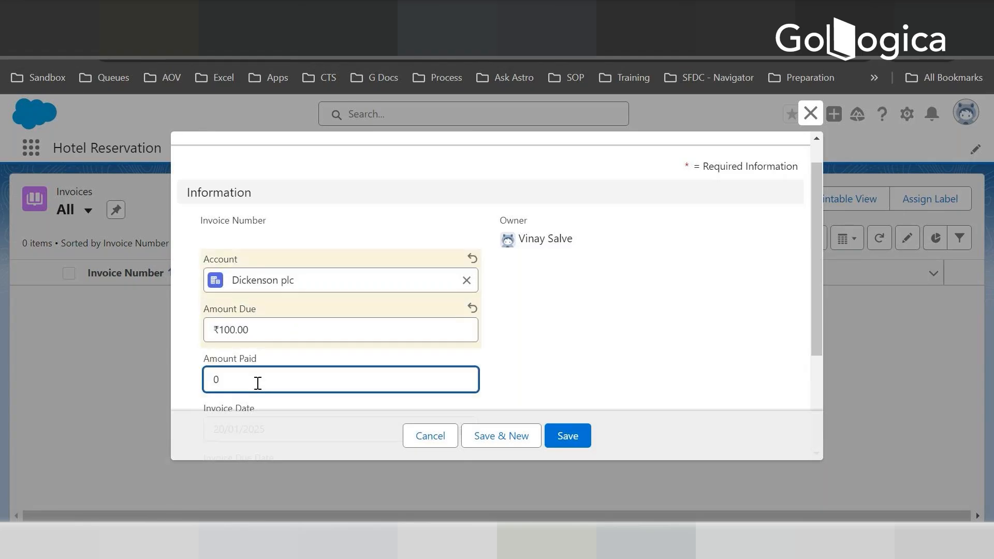
{"action": "key", "text": "BackSpace"}
{"action": "type", "text": "100"}
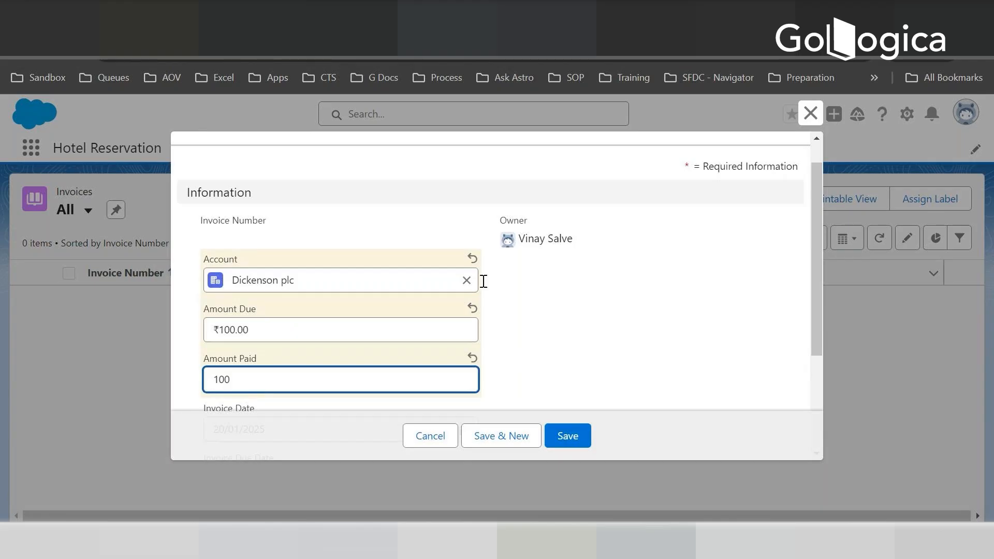
{"action": "left_click", "coordinate": [601, 348]}
- Set the new invoice's status to Open and cancel the record without saving
{"action": "scroll", "coordinate": [326, 395], "scroll_direction": "down", "scroll_amount": 3}
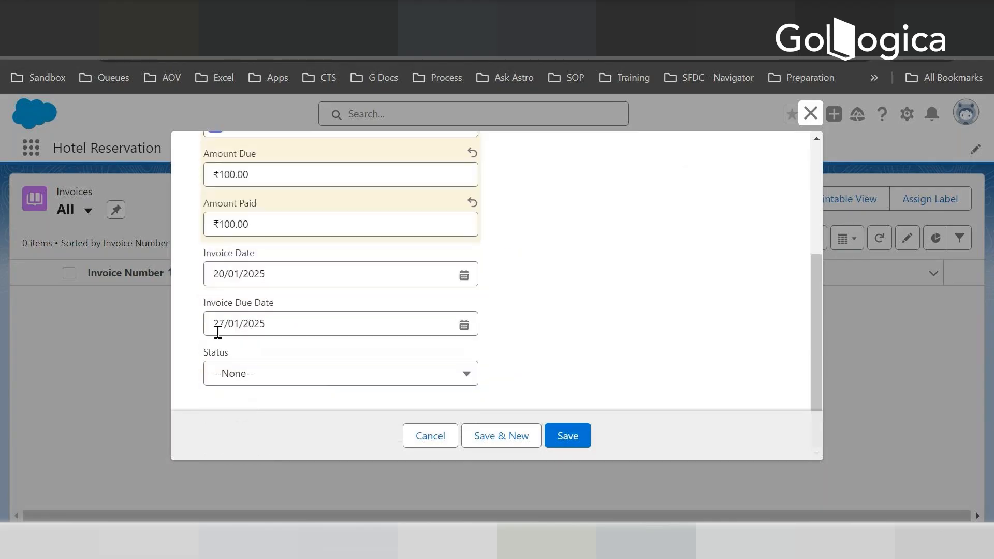
{"action": "left_click", "coordinate": [251, 382]}
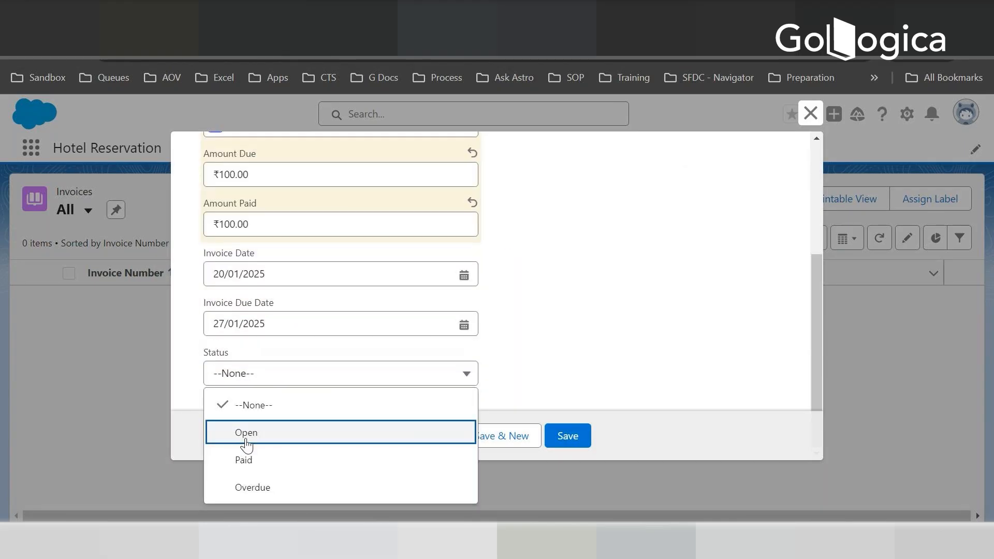
{"action": "left_click", "coordinate": [243, 441]}
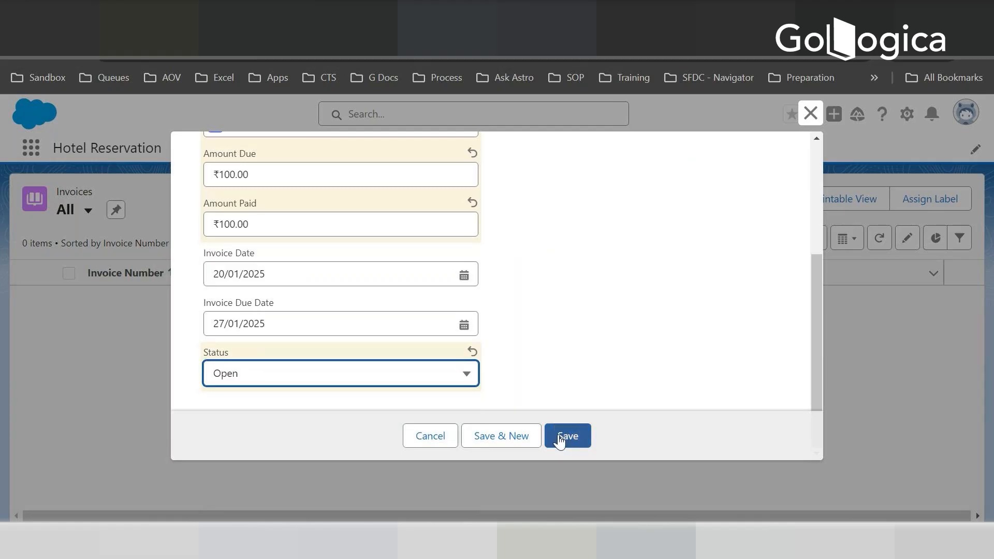
{"action": "left_click", "coordinate": [438, 435]}
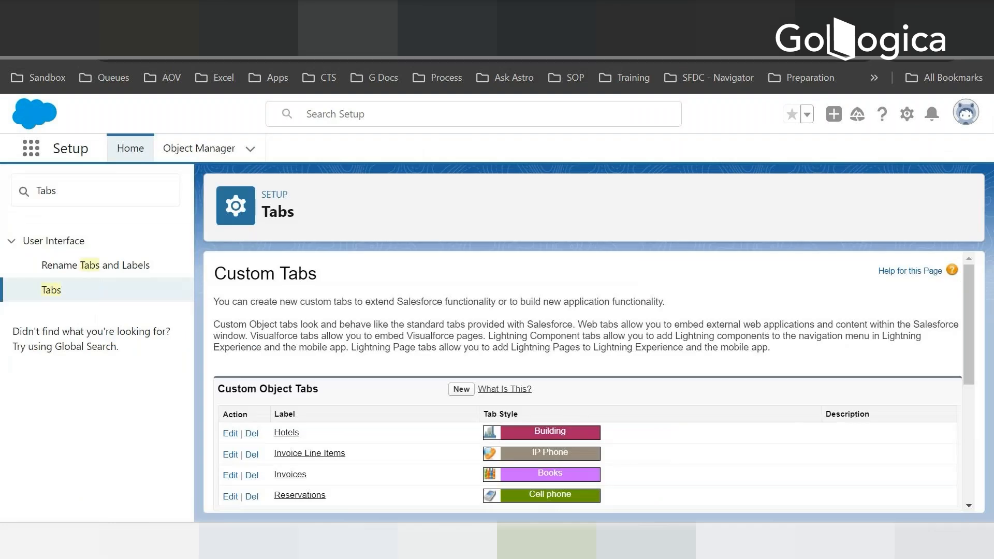
- Find the custom Invoice object in Object Manager by searching for "invoice" and open its details
{"action": "left_click", "coordinate": [209, 150]}
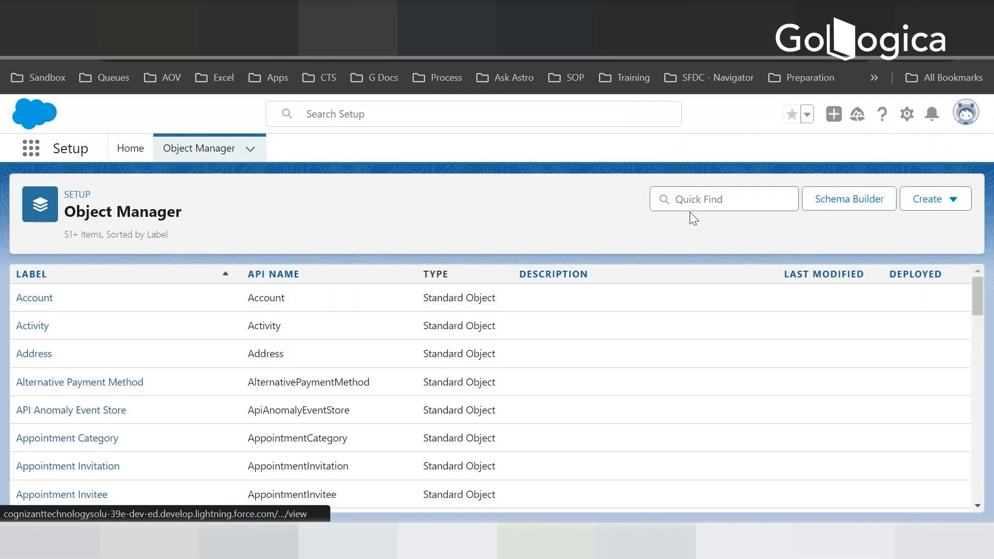
{"action": "left_click", "coordinate": [690, 211]}
{"action": "type", "text": "invoic"}
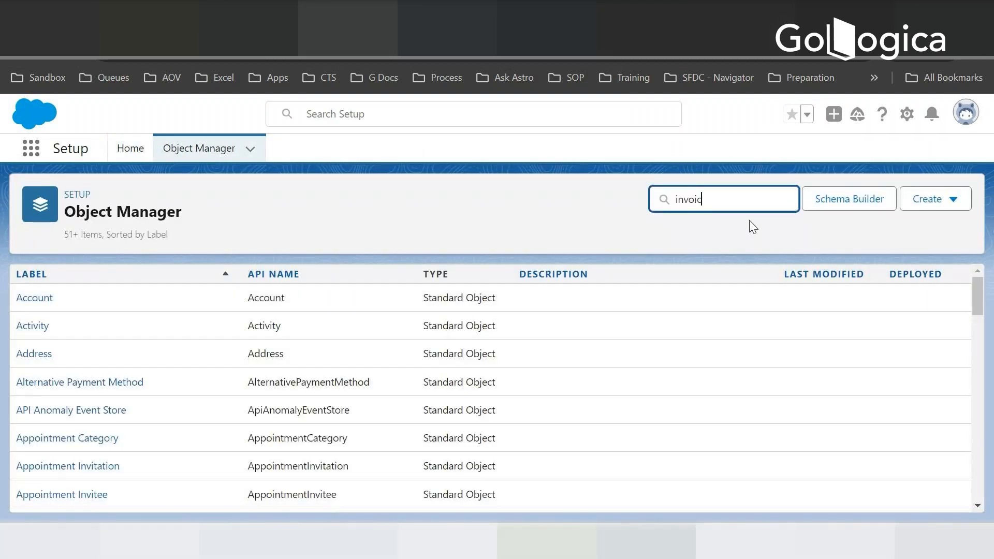
{"action": "type", "text": "e"}
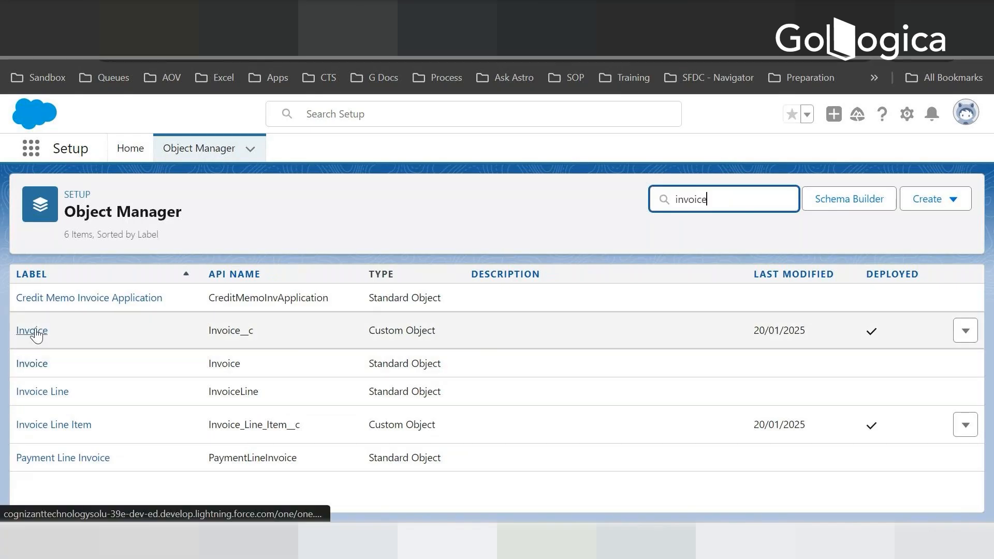
{"action": "left_click", "coordinate": [34, 332]}
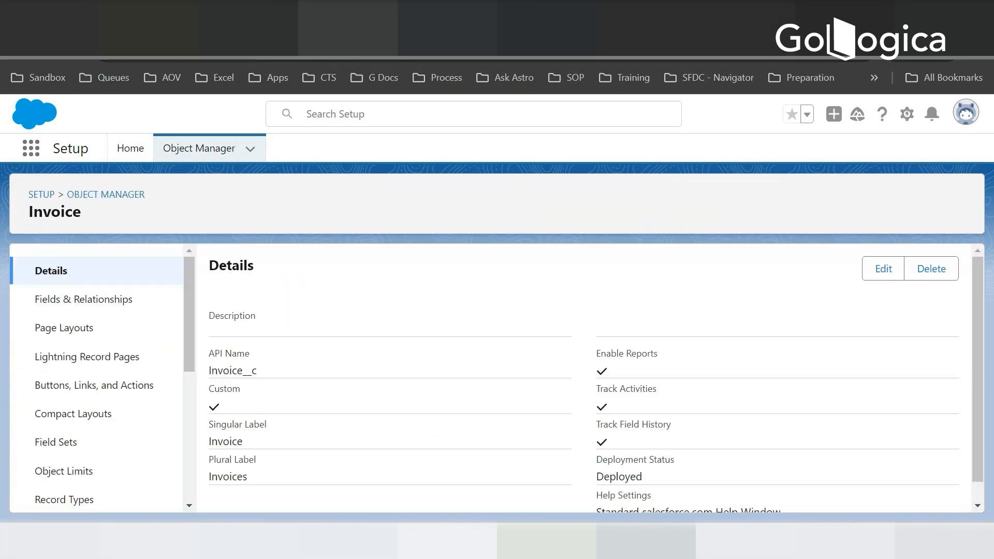
- Check the Amount Total entry in the Notepad field list and start a new custom field on the Invoice object
{"action": "key", "text": "alt+Tab"}
{"action": "left_click", "coordinate": [701, 382]}
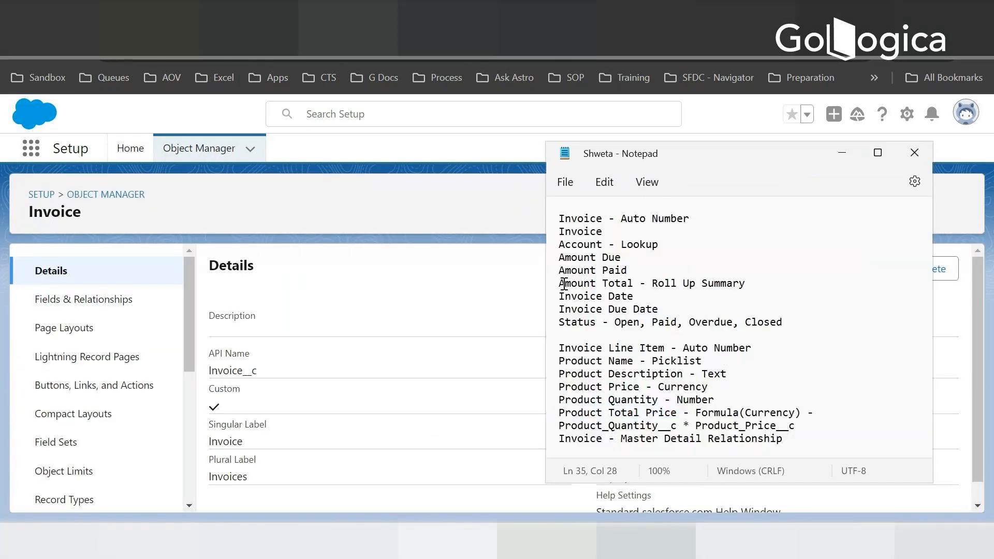
{"action": "left_click", "coordinate": [547, 288]}
{"action": "key", "text": "alt+Tab"}
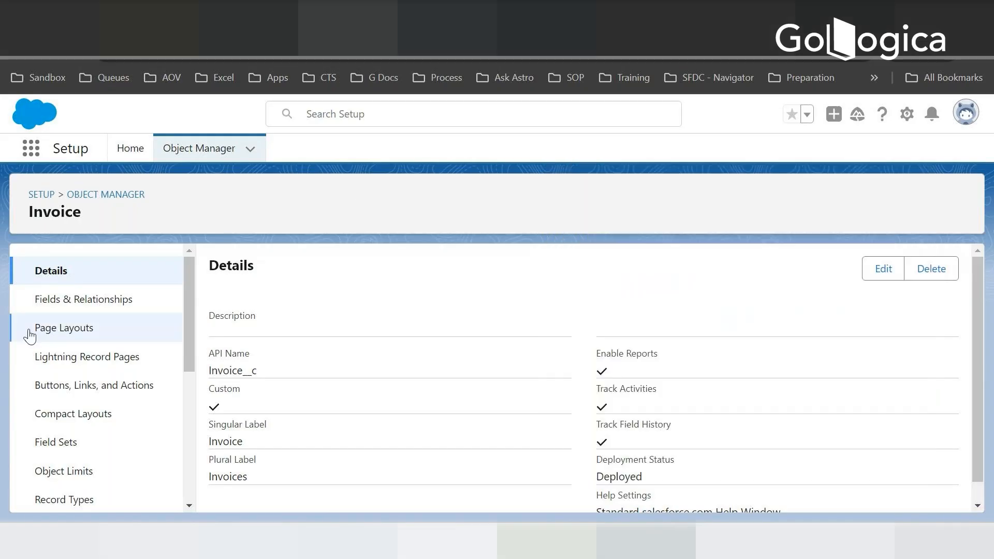
{"action": "left_click", "coordinate": [29, 333]}
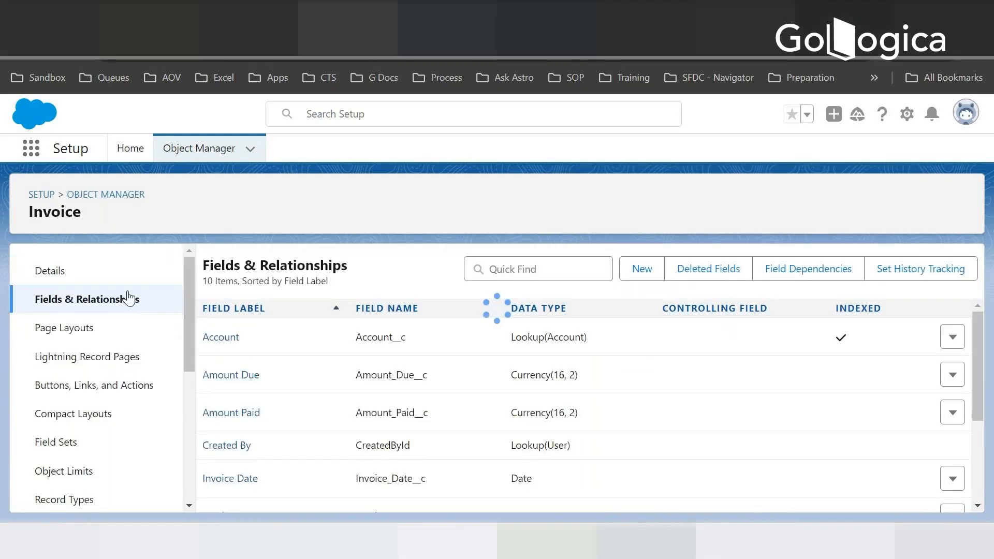
{"action": "left_click", "coordinate": [641, 271]}
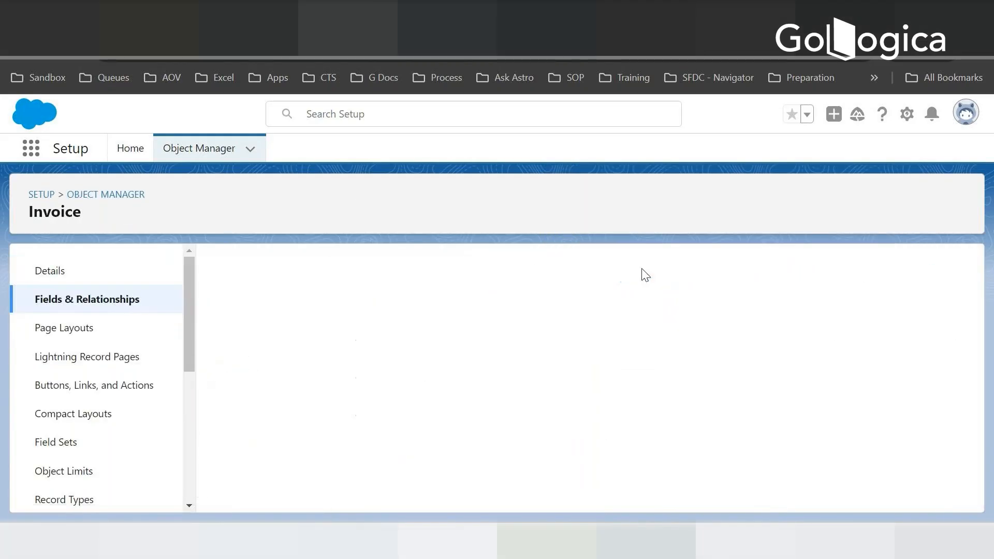
- Choose Roll-Up Summary as the new field's data type and proceed to the field details
{"action": "scroll", "coordinate": [331, 347], "scroll_direction": "down", "scroll_amount": 5}
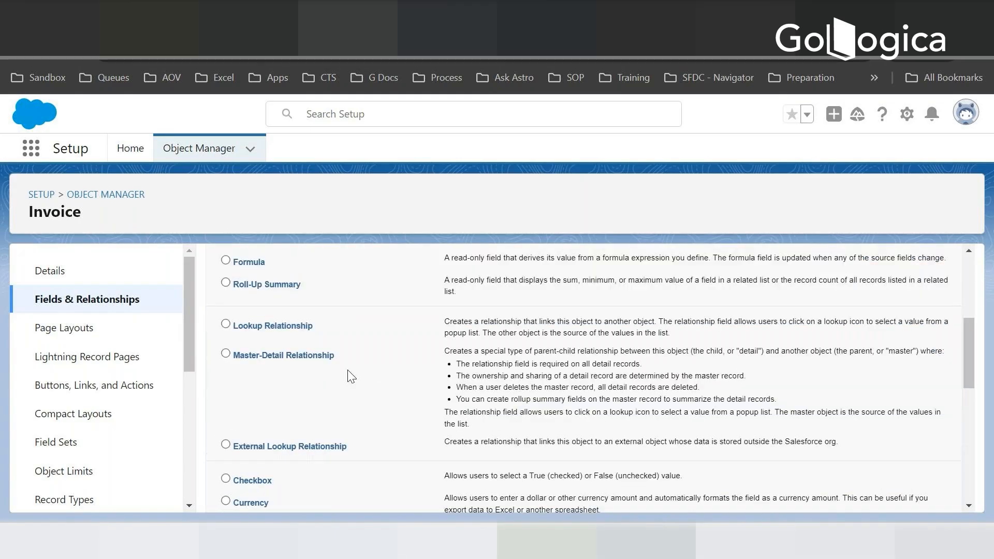
{"action": "left_click", "coordinate": [226, 284]}
{"action": "left_click_drag", "start_coordinate": [966, 336], "coordinate": [966, 334]}
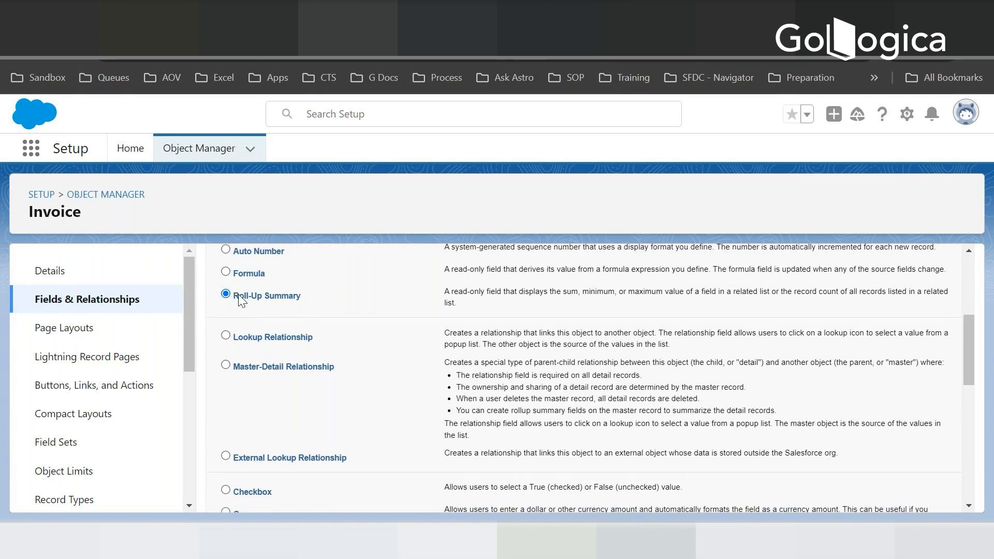
{"action": "left_click_drag", "start_coordinate": [296, 296], "coordinate": [231, 303]}
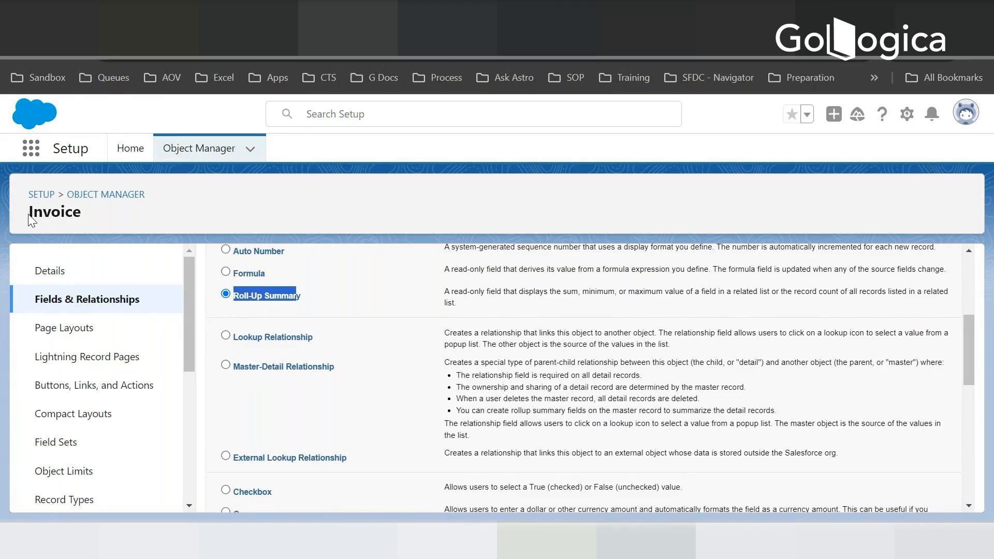
{"action": "left_click_drag", "start_coordinate": [30, 215], "coordinate": [276, 203]}
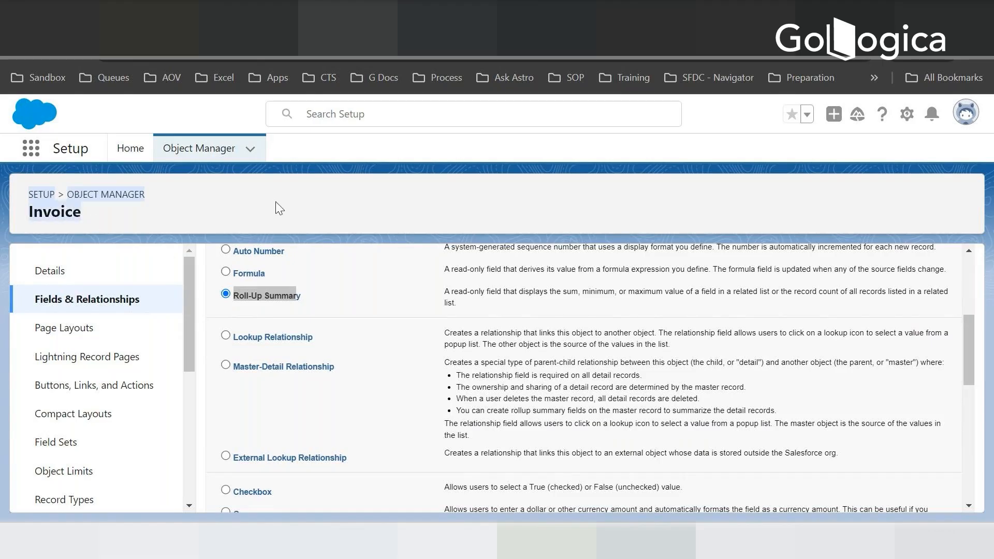
{"action": "left_click", "coordinate": [337, 180]}
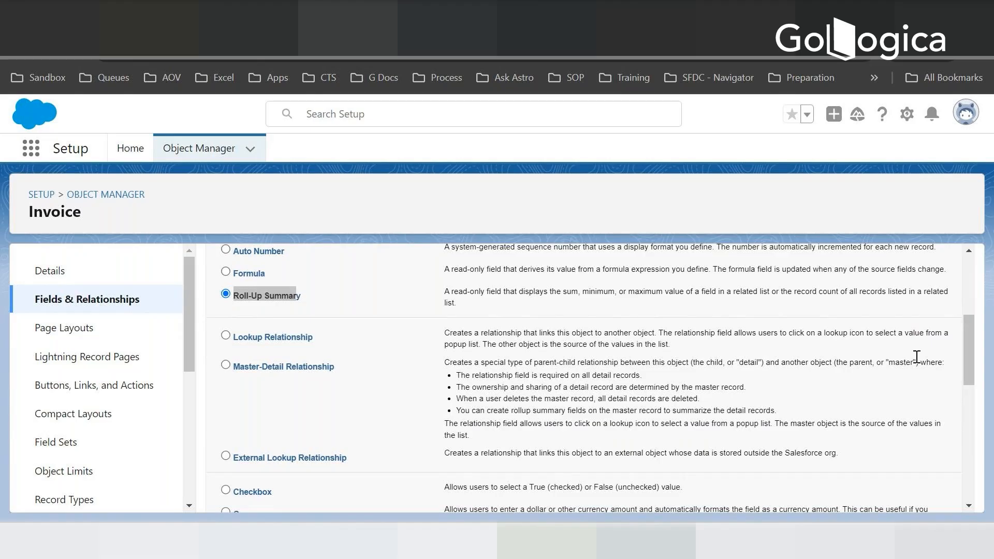
{"action": "scroll", "coordinate": [916, 372], "scroll_direction": "down", "scroll_amount": 10}
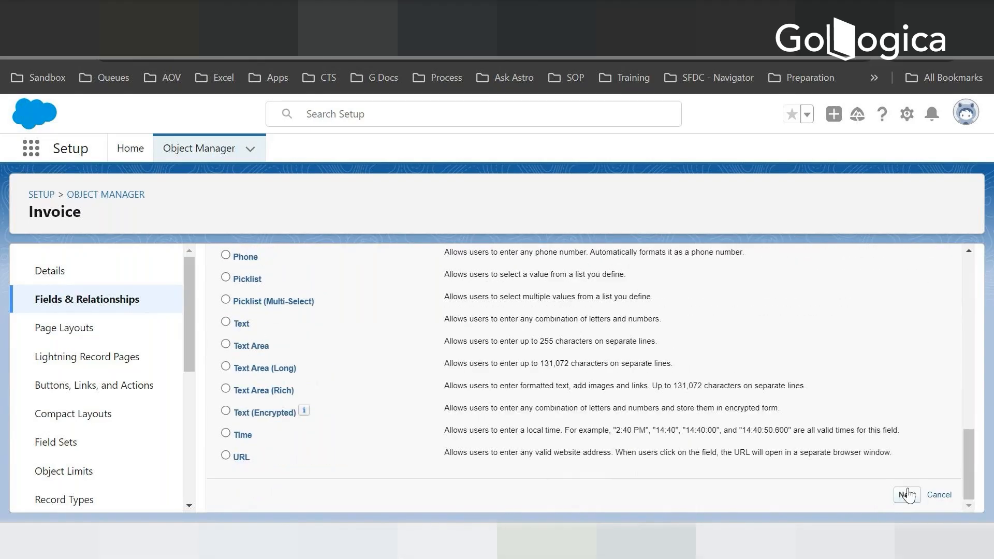
{"action": "left_click", "coordinate": [907, 494]}
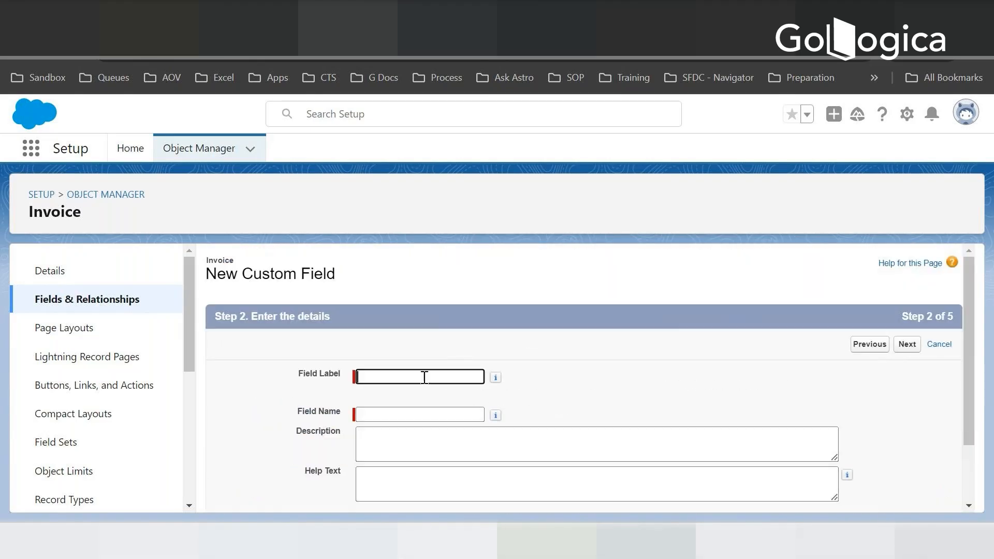
- Label the roll-up field Amount Total by copying the name from the Notepad list, and proceed to the summary calculation
{"action": "key", "text": "alt+Tab"}
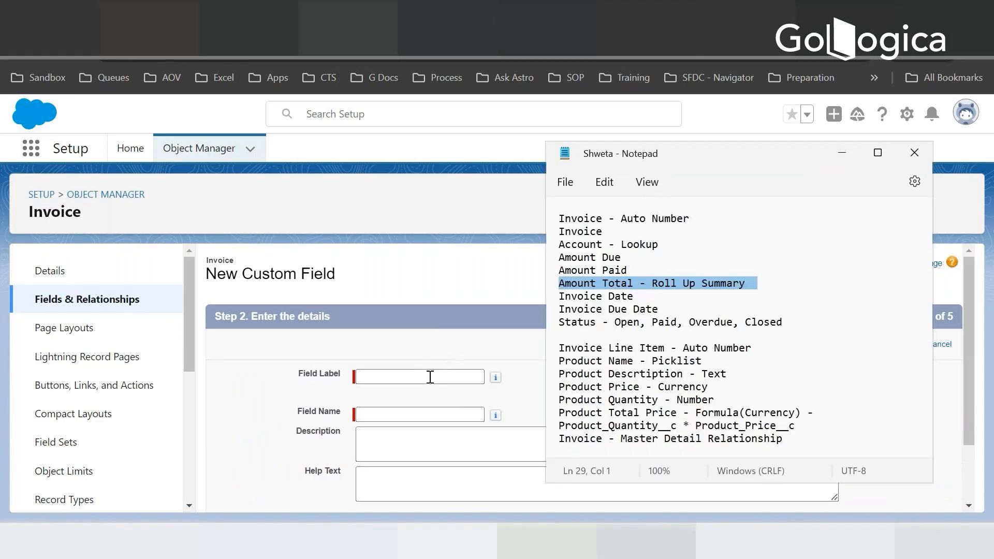
{"action": "left_click", "coordinate": [634, 282]}
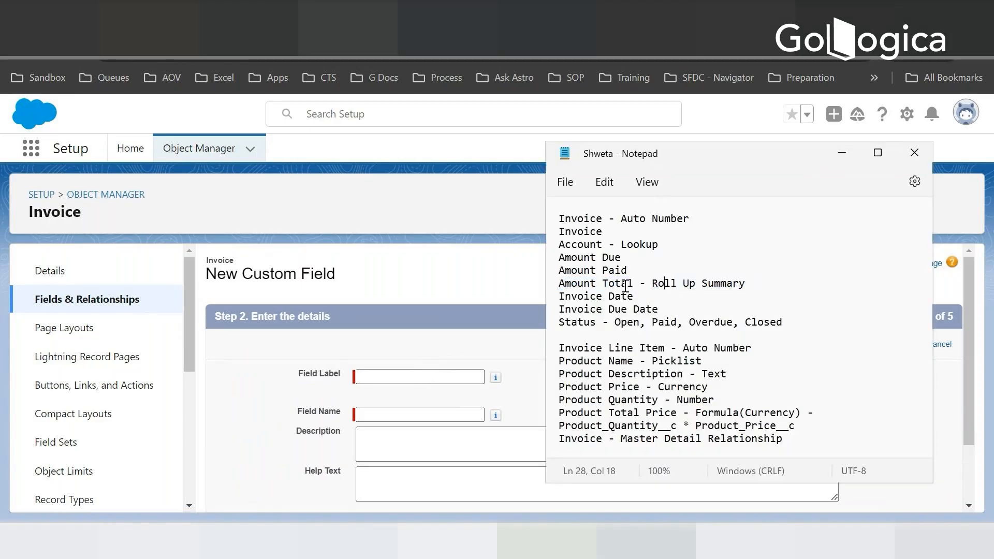
{"action": "left_click_drag", "start_coordinate": [634, 282], "coordinate": [559, 282]}
{"action": "key", "text": "ctrl+c"}
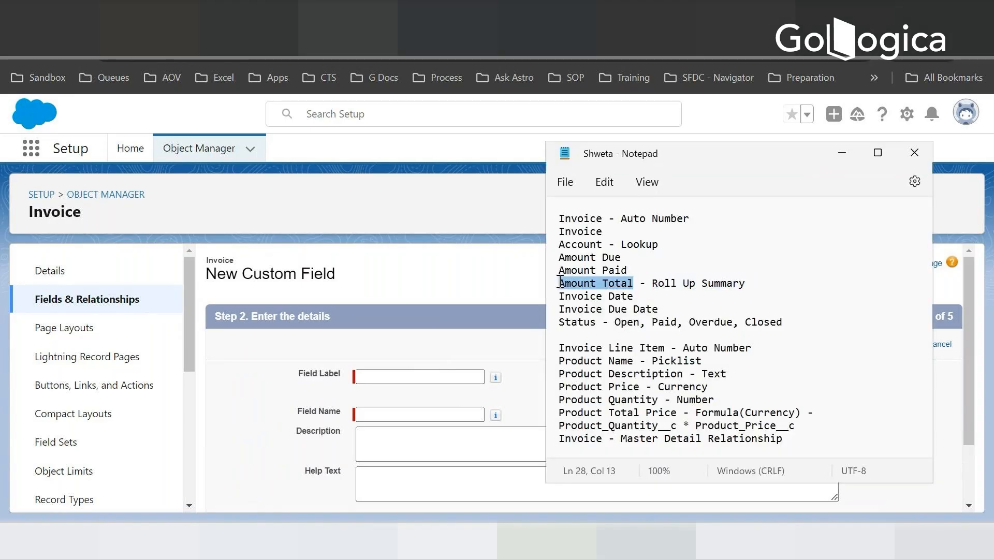
{"action": "left_click", "coordinate": [368, 376]}
{"action": "key", "text": "ctrl+v"}
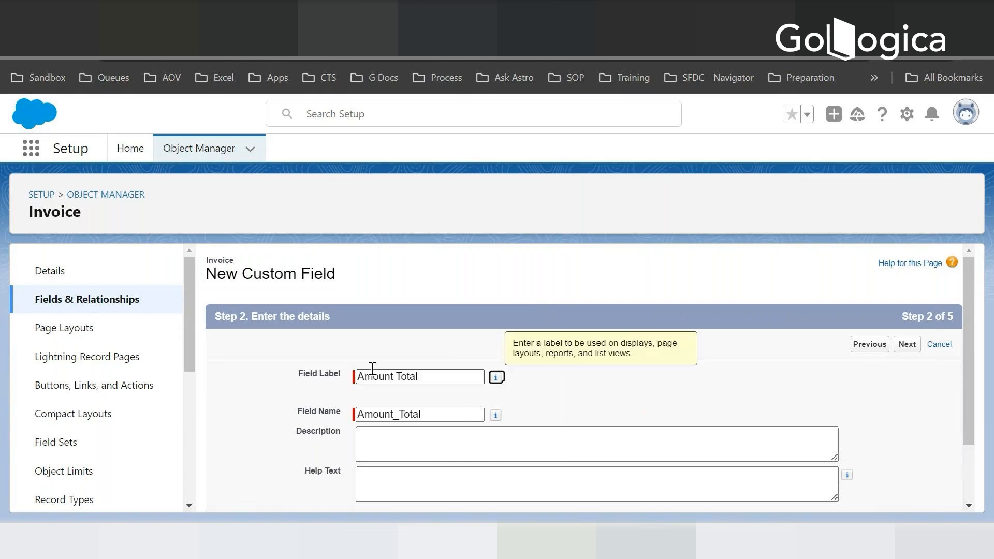
{"action": "key", "text": "Tab"}
{"action": "scroll", "coordinate": [663, 407], "scroll_direction": "down", "scroll_amount": 2}
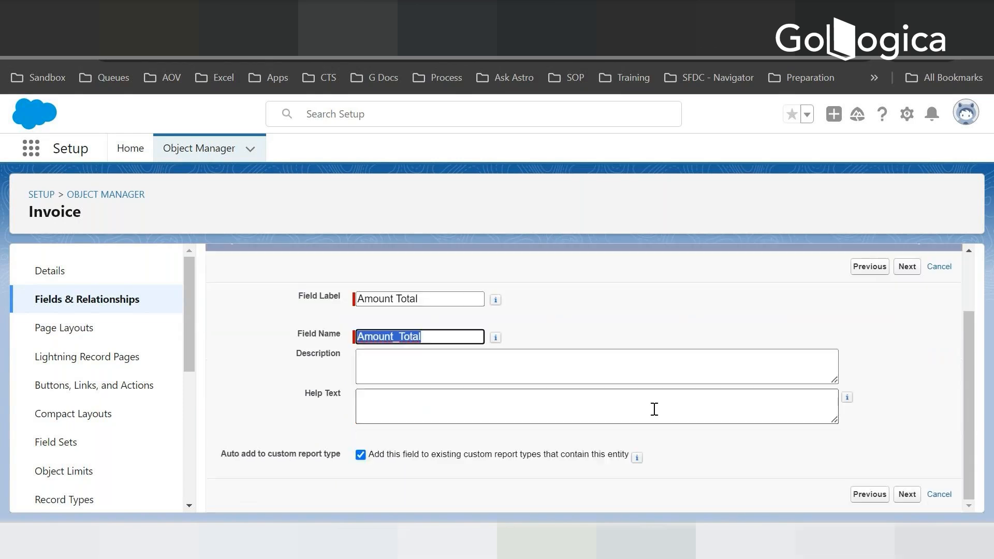
{"action": "left_click", "coordinate": [907, 494]}
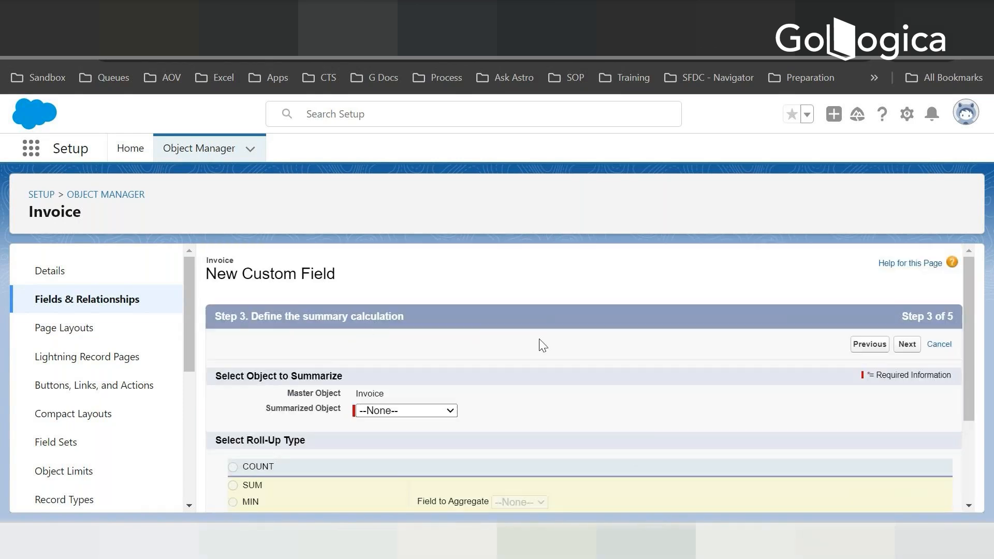
- Define the roll-up as the SUM of Product Total Price over Invoice Line Items
{"action": "scroll", "coordinate": [542, 345], "scroll_direction": "down", "scroll_amount": 3}
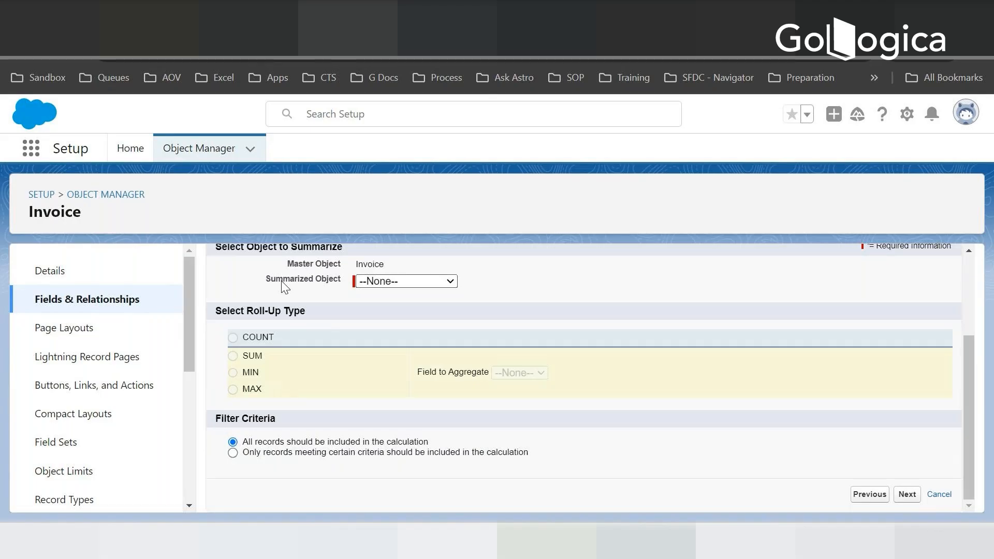
{"action": "left_click", "coordinate": [404, 281]}
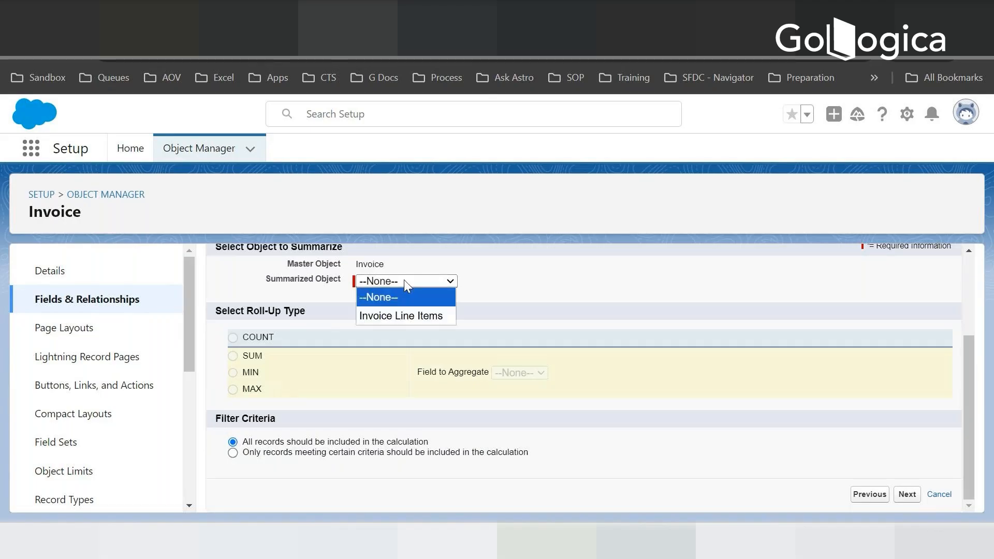
{"action": "left_click", "coordinate": [395, 315]}
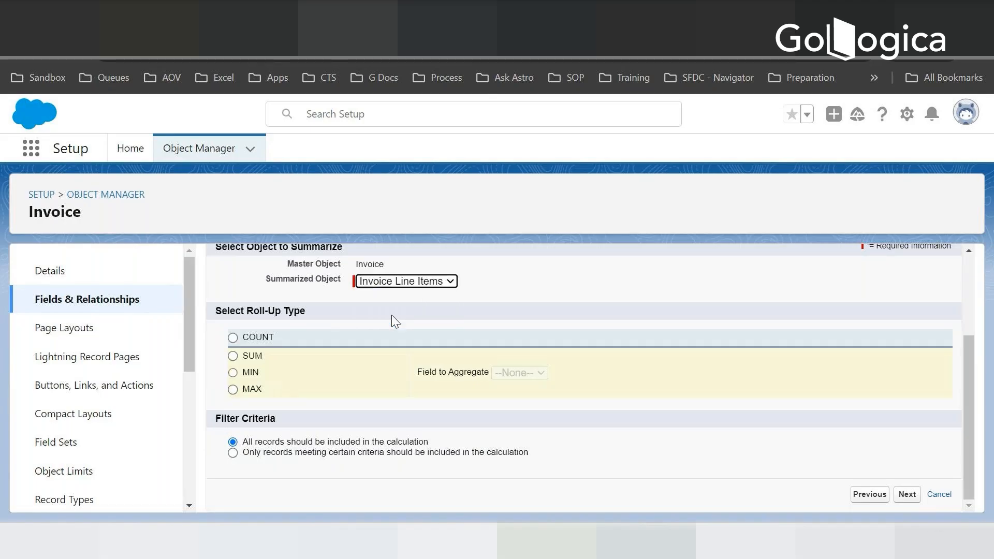
{"action": "left_click", "coordinate": [233, 356]}
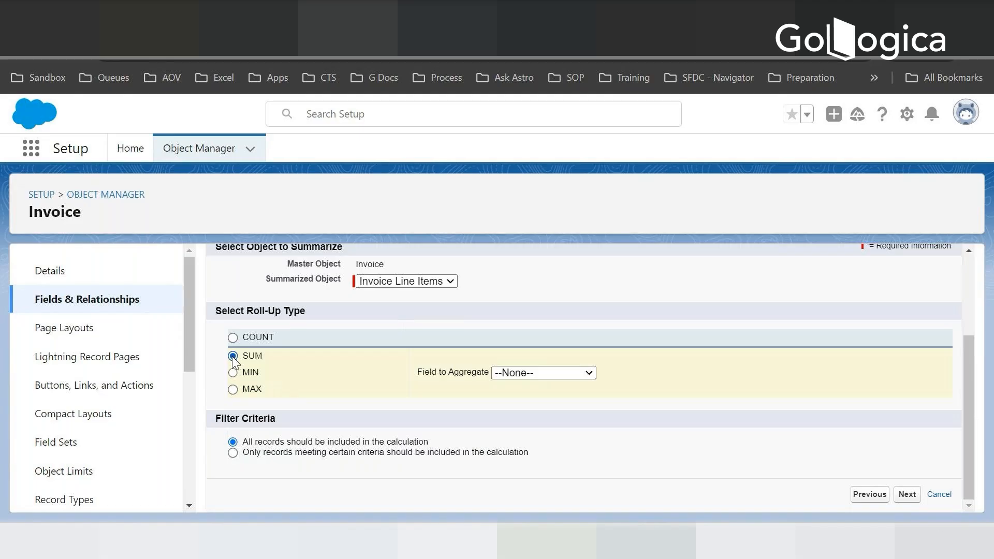
{"action": "left_click", "coordinate": [533, 374]}
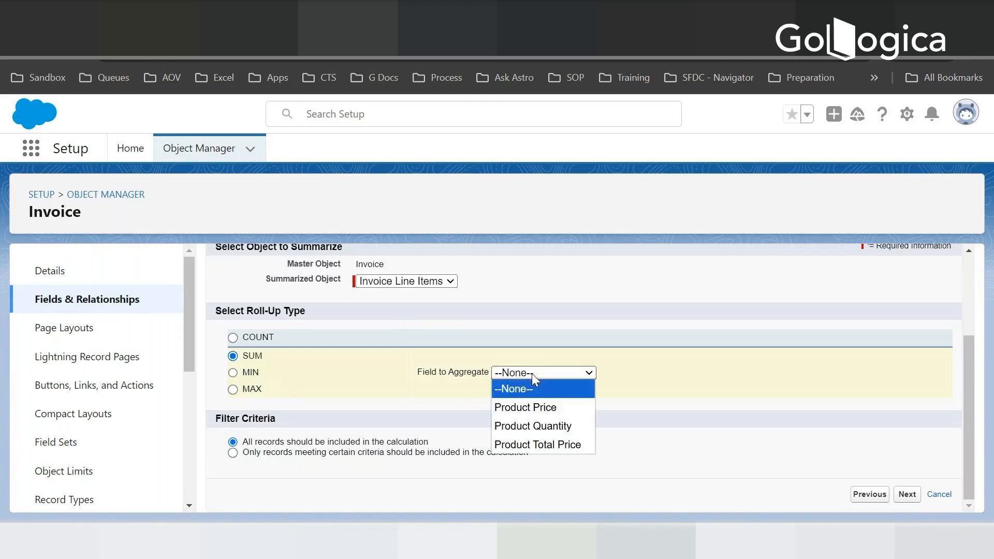
{"action": "left_click", "coordinate": [532, 445]}
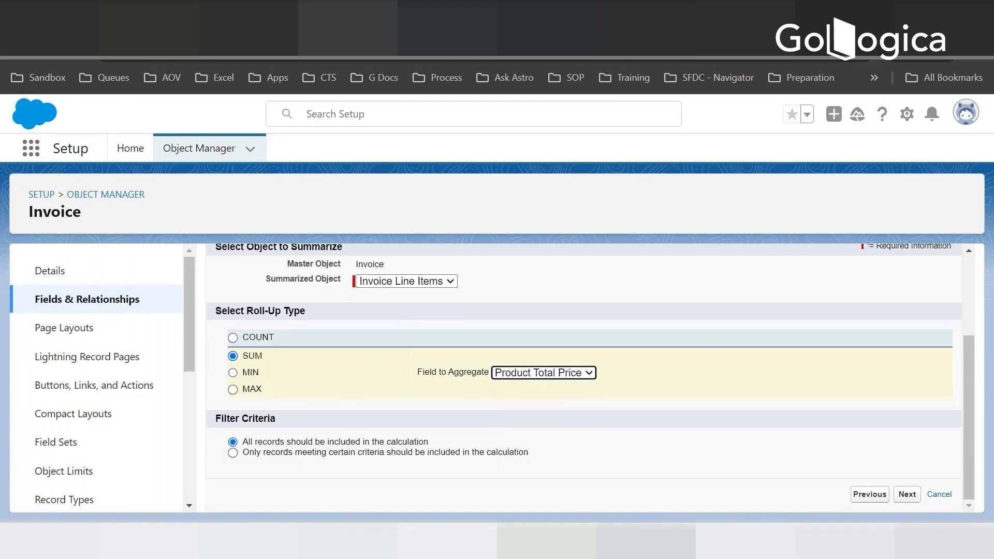
- Switch to Notepad and add an example table heading below the field list: Product, Quantity, Product Total PRice
{"action": "key", "text": "alt+Tab"}
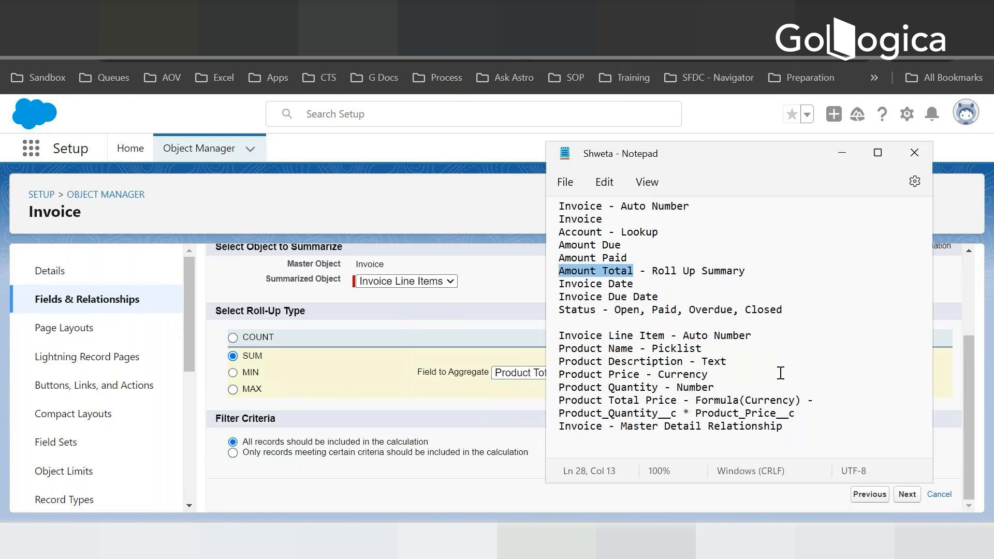
{"action": "scroll", "coordinate": [797, 422], "scroll_direction": "down", "scroll_amount": 1}
{"action": "left_click", "coordinate": [829, 432]}
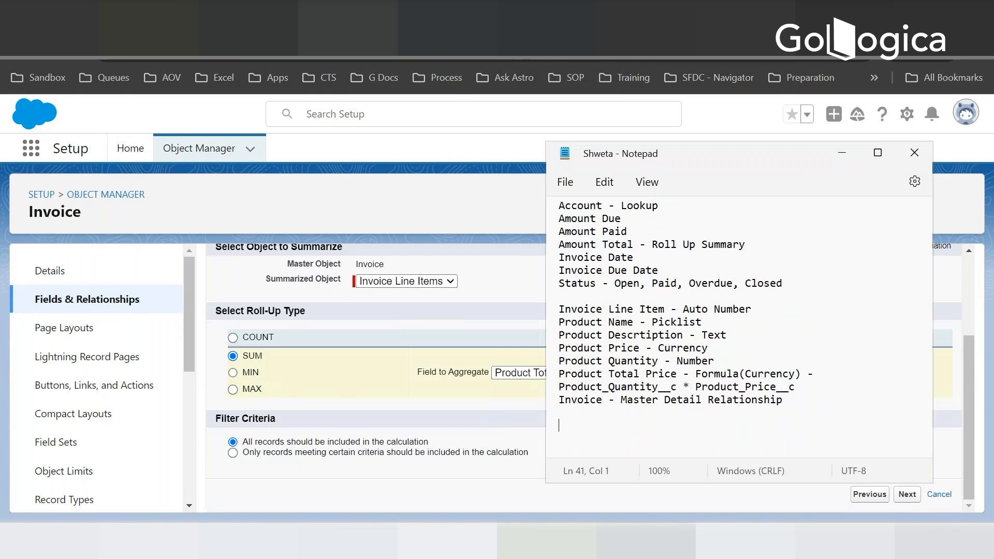
{"action": "type", "text": "Product  Qya"}
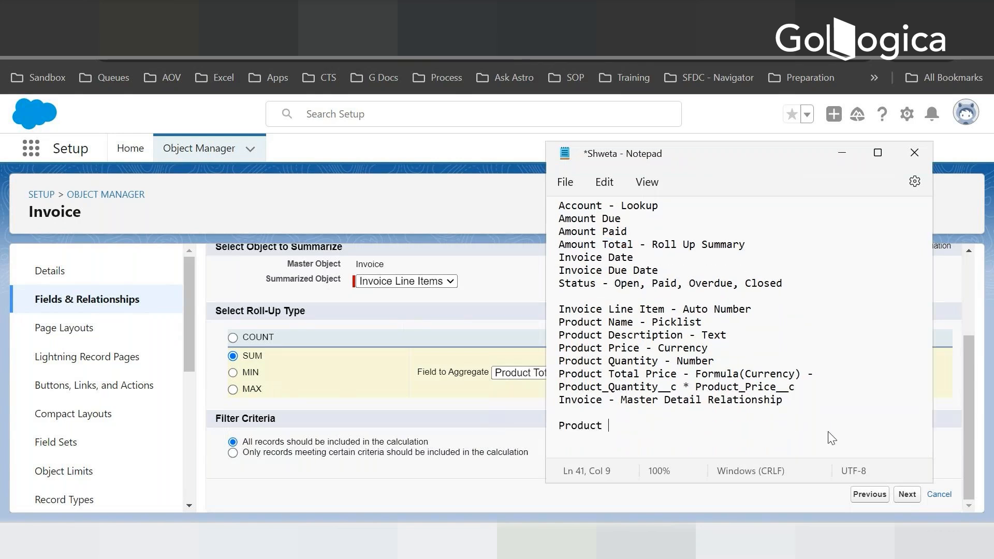
{"action": "key", "text": "BackSpace"}
{"action": "key", "text": "BackSpace"}
{"action": "type", "text": "uantity  Product To"}
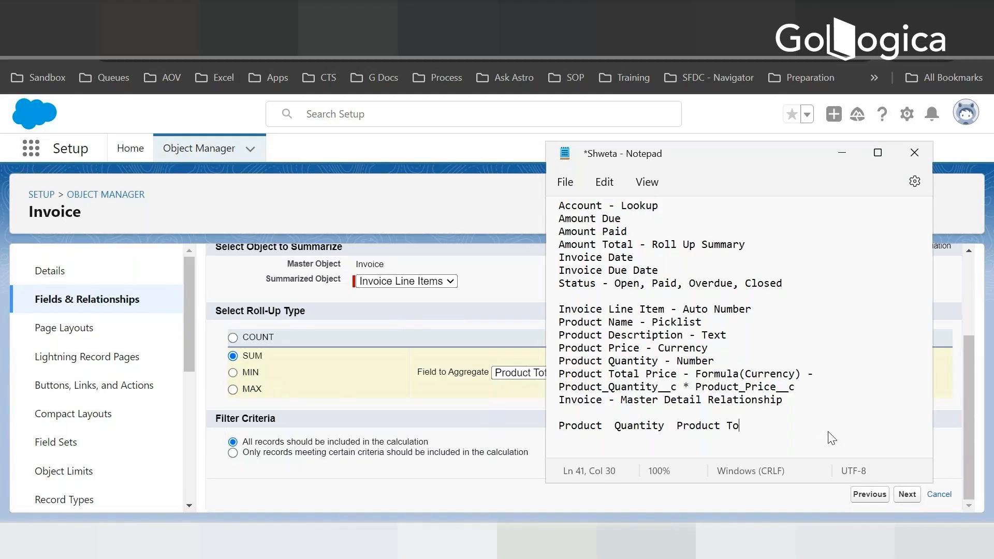
{"action": "type", "text": "tal PRice"}
- Add an example row under the heading with product A and quantity 1
{"action": "key", "text": "Up"}
{"action": "key", "text": "Down"}
{"action": "key", "text": "Return"}
{"action": "key", "text": "Return"}
{"action": "left_click", "coordinate": [566, 440]}
{"action": "type", "text": "A10"}
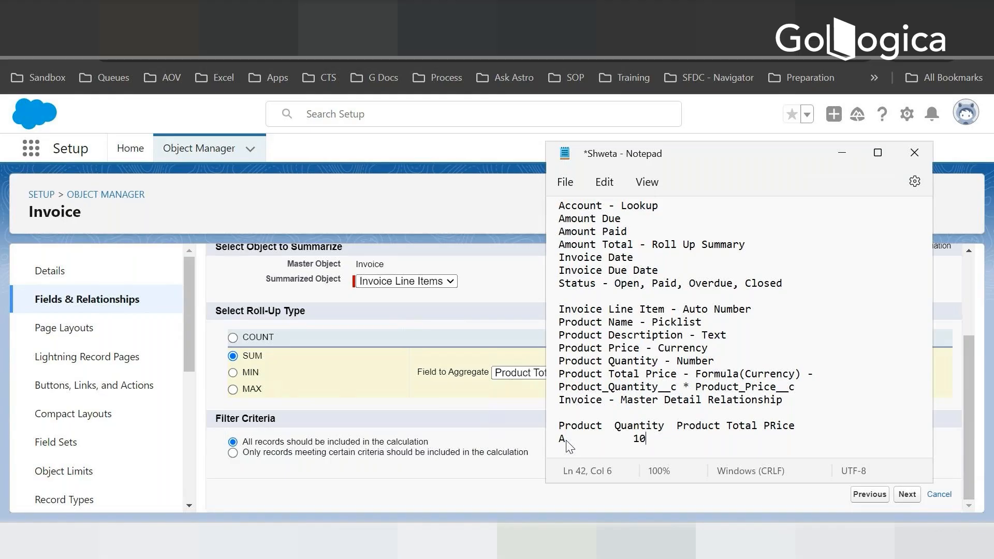
{"action": "type", "text": "0"}
{"action": "key", "text": "Tab"}
{"action": "key", "text": "BackSpace"}
{"action": "key", "text": "BackSpace"}
{"action": "key", "text": "BackSpace"}
- Insert a Price column heading between Quantity and Product Total PRice in the example table
{"action": "left_click", "coordinate": [676, 427]}
{"action": "type", "text": "Price Pr"}
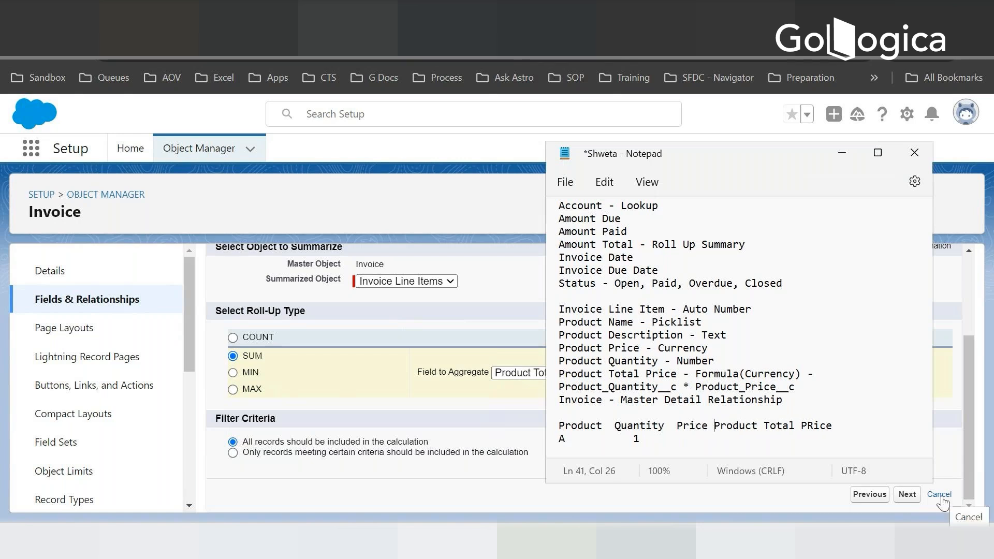
{"action": "left_click", "coordinate": [686, 443]}
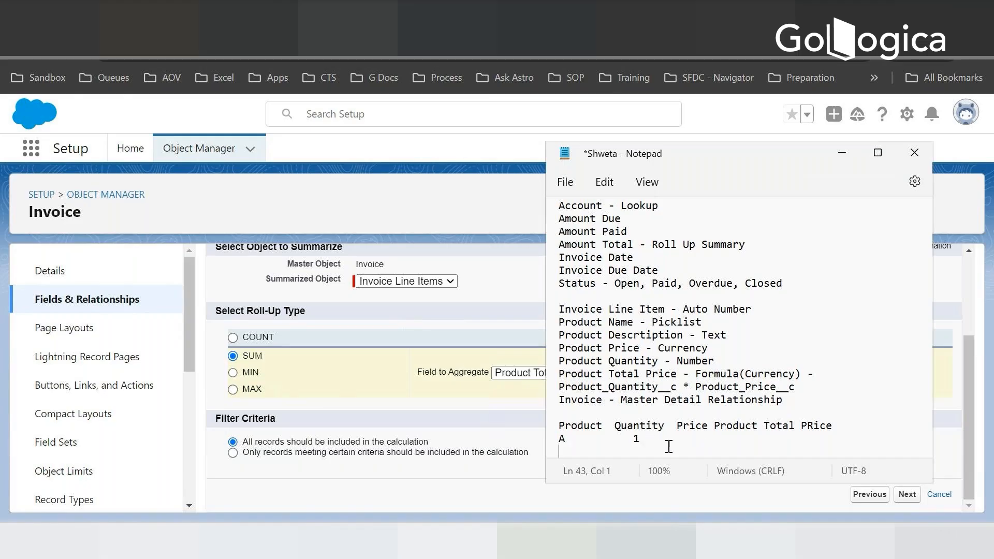
- Complete product A's example row with price 100 and product total price 100
{"action": "left_click", "coordinate": [877, 153]}
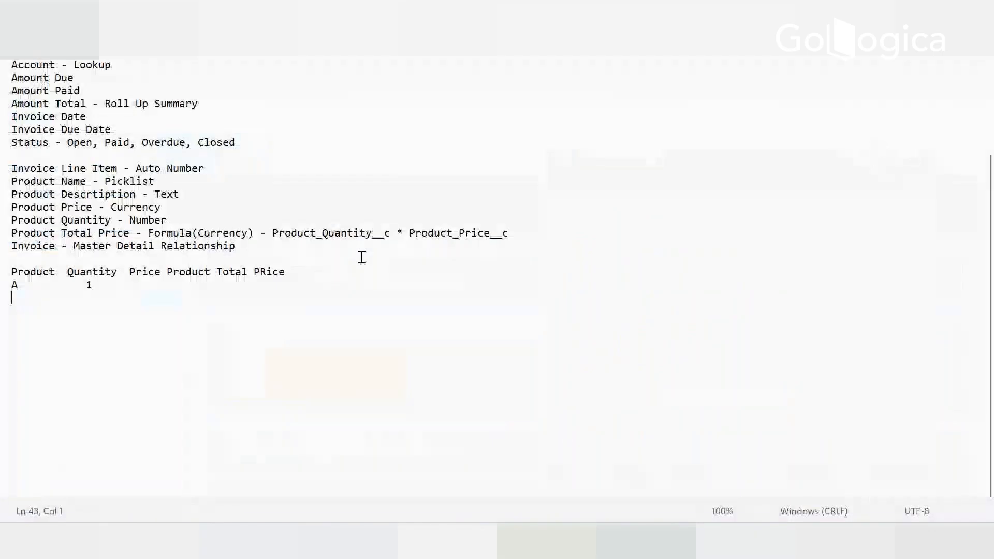
{"action": "double_click", "coordinate": [136, 288]}
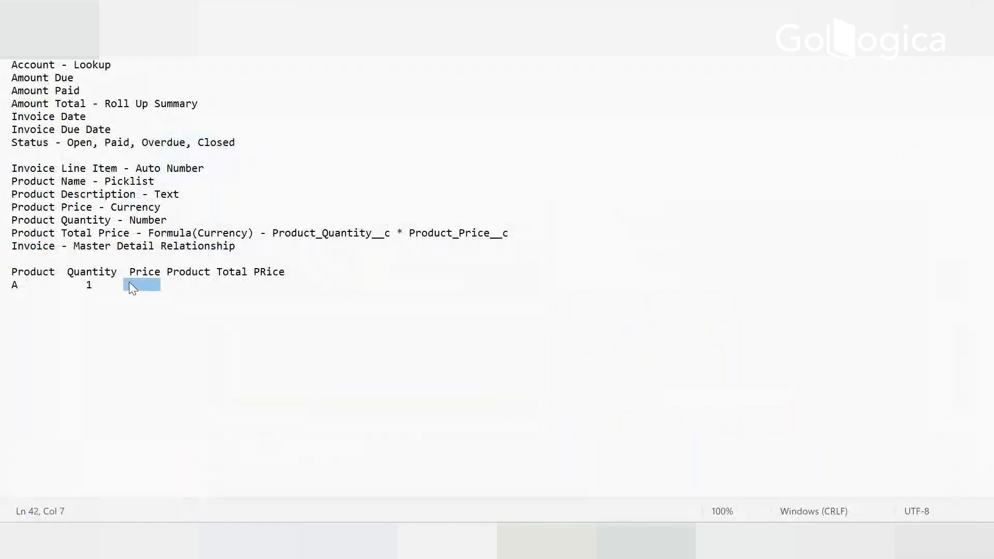
{"action": "left_click", "coordinate": [128, 291]}
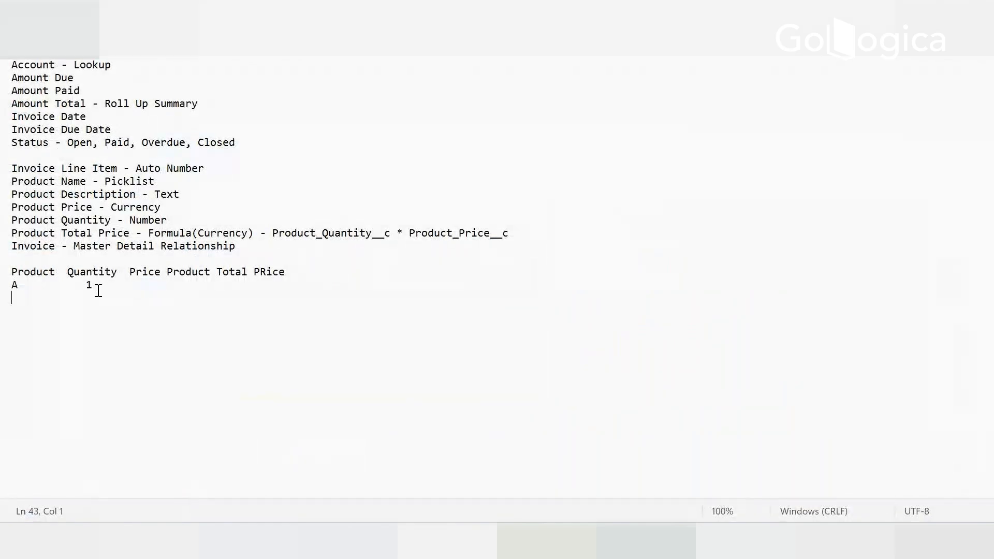
{"action": "key", "text": "BackSpace"}
{"action": "key", "text": "BackSpace"}
{"action": "type", "text": "100"}
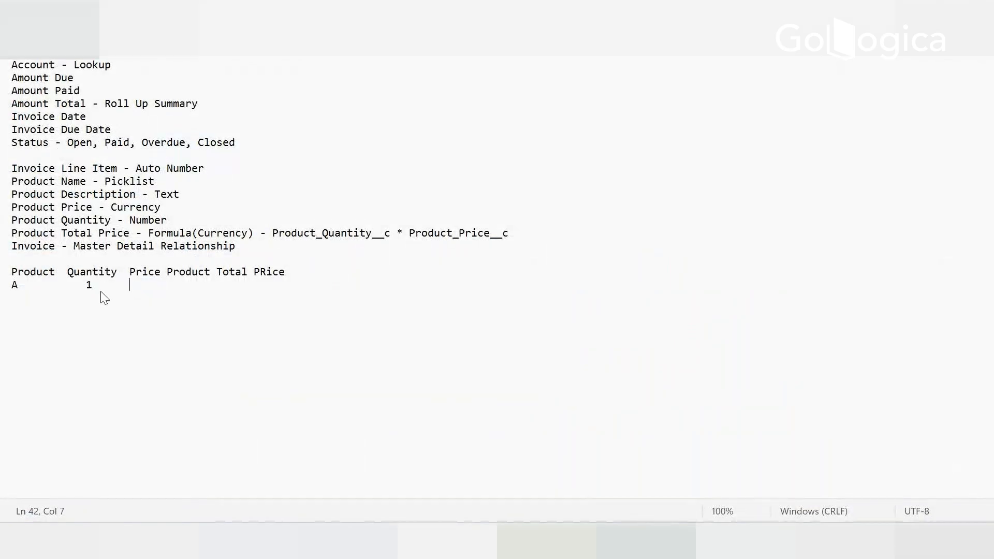
{"action": "type", "text": "\t100"}
{"action": "key", "text": "Return"}
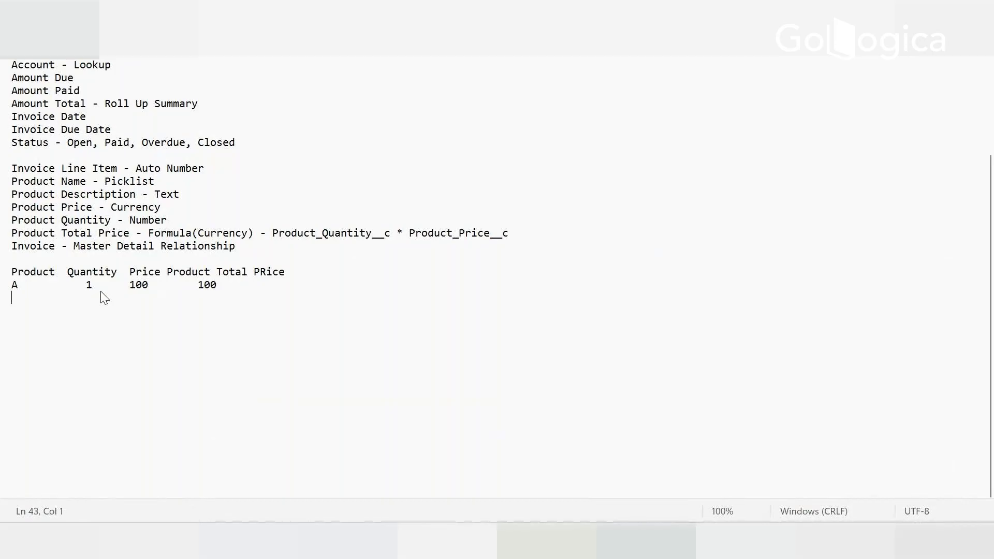
- Add an example row for product B with quantity 10, price 50 and product total price 500
{"action": "type", "text": "B\t\t1"}
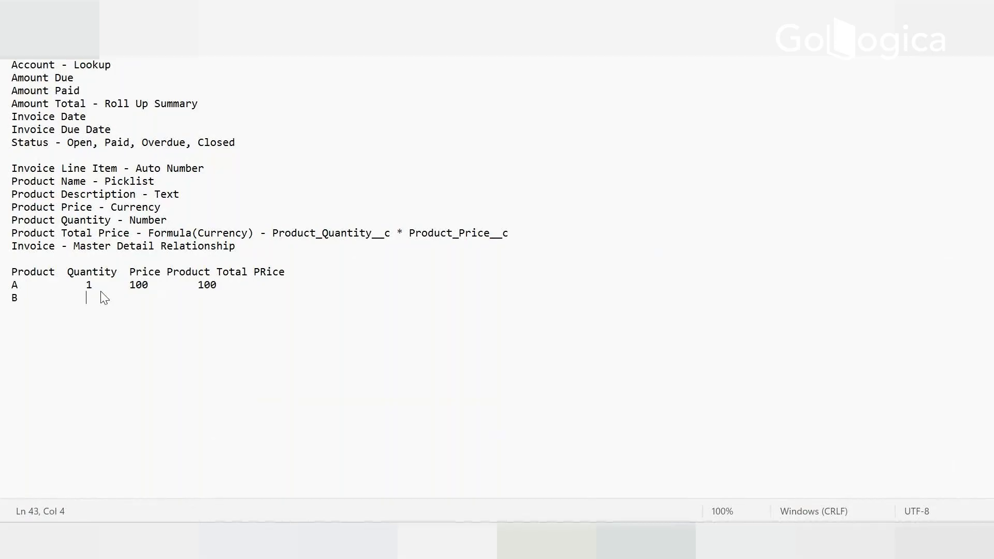
{"action": "type", "text": "0"}
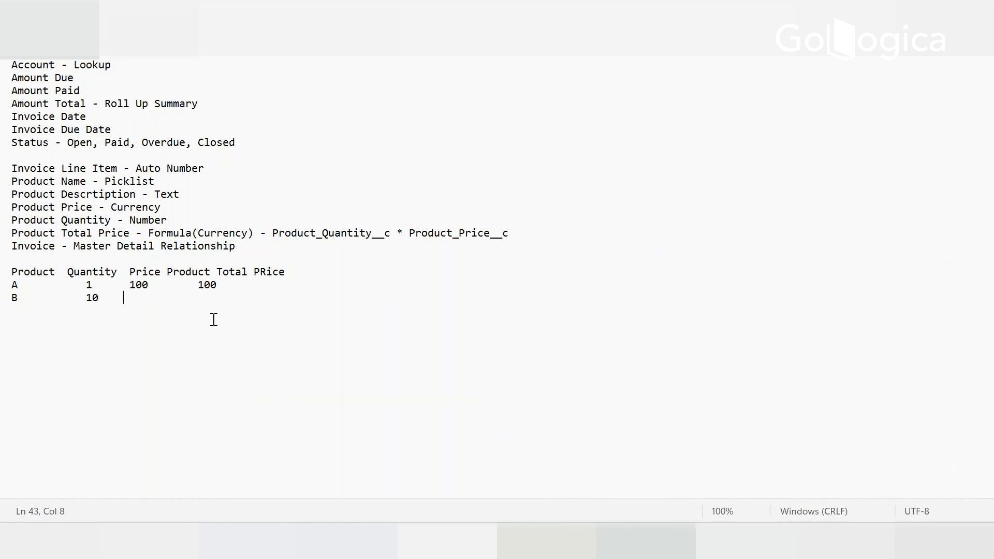
{"action": "type", "text": "\t50\t\t500"}
{"action": "key", "text": "Return"}
- Write the sum 600 below the example rows and highlight Amount Total in the Invoice field list
{"action": "type", "text": "600"}
{"action": "key", "text": "Return"}
{"action": "key", "text": "alt+Tab"}
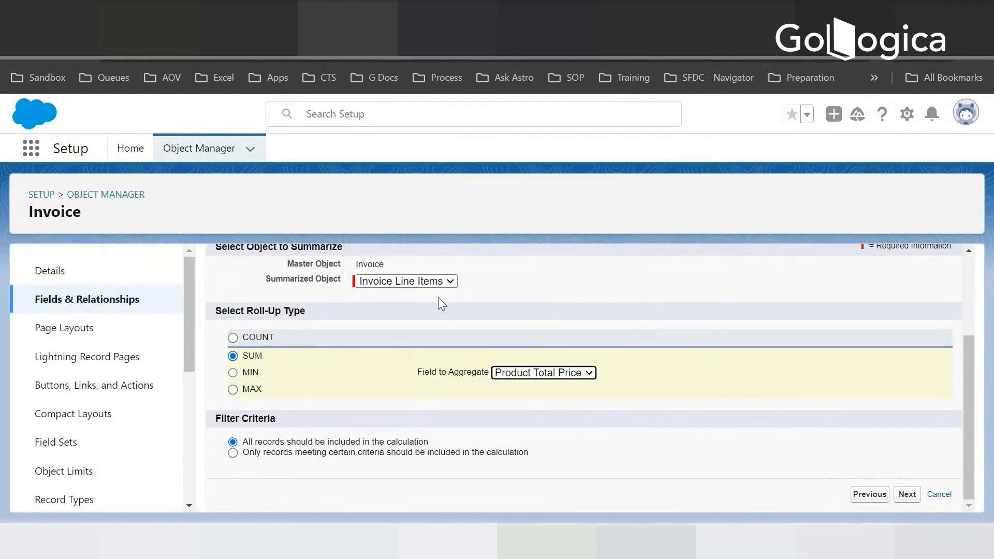
{"action": "key", "text": "alt+Tab"}
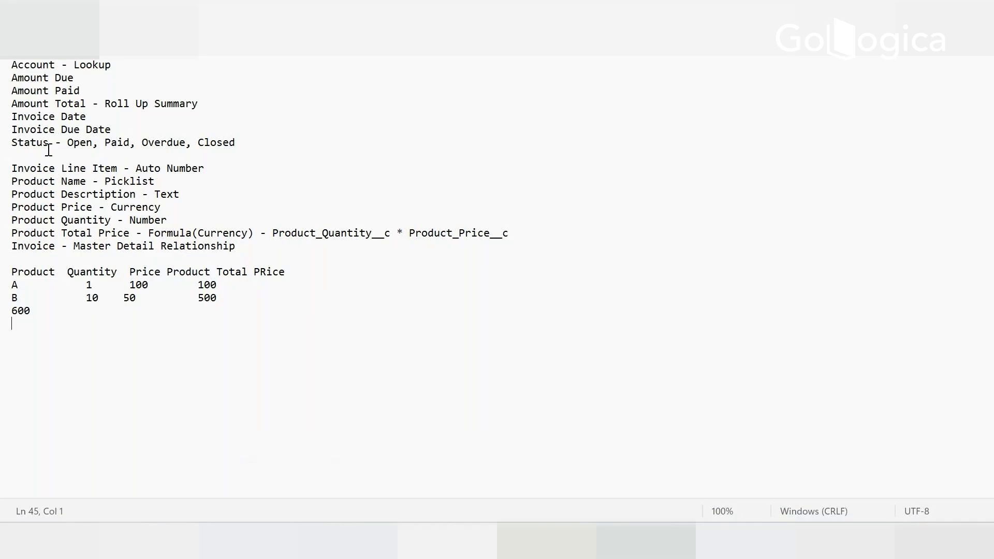
{"action": "left_click_drag", "start_coordinate": [85, 103], "coordinate": [32, 100]}
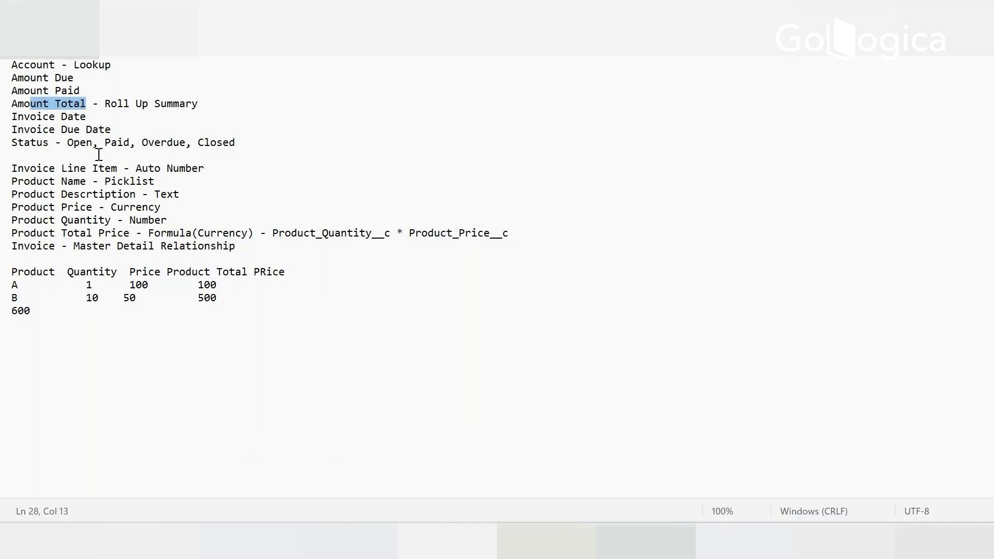
- Switch back to Salesforce and save the Amount Total field with the default field-level security and the Invoice Layout
{"action": "key", "text": "alt+Tab"}
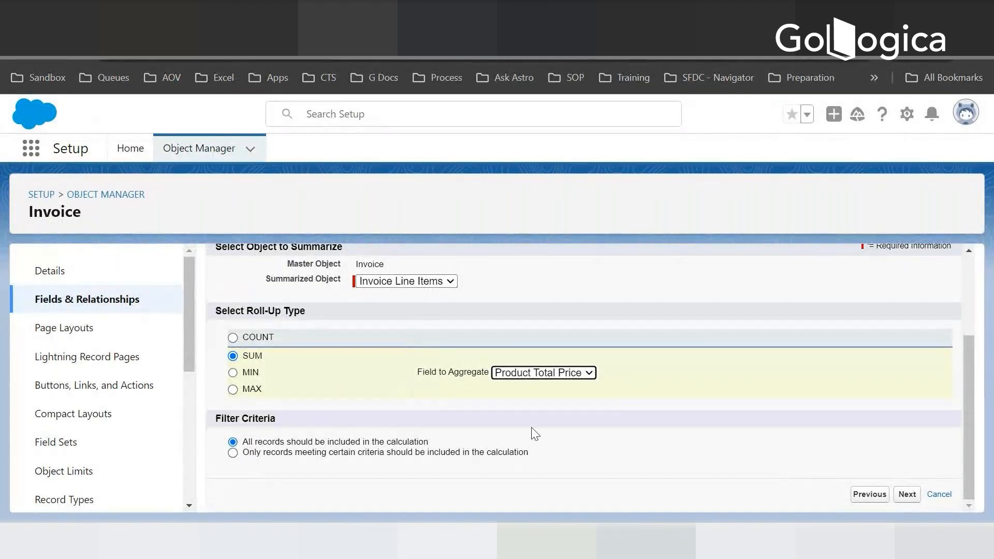
{"action": "left_click", "coordinate": [907, 496]}
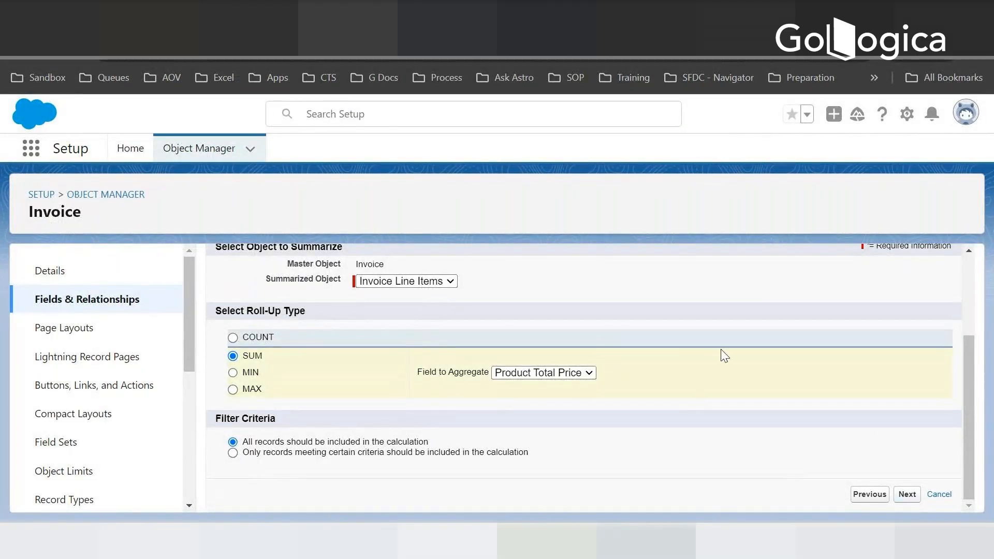
{"action": "scroll", "coordinate": [734, 400], "scroll_direction": "down", "scroll_amount": 10}
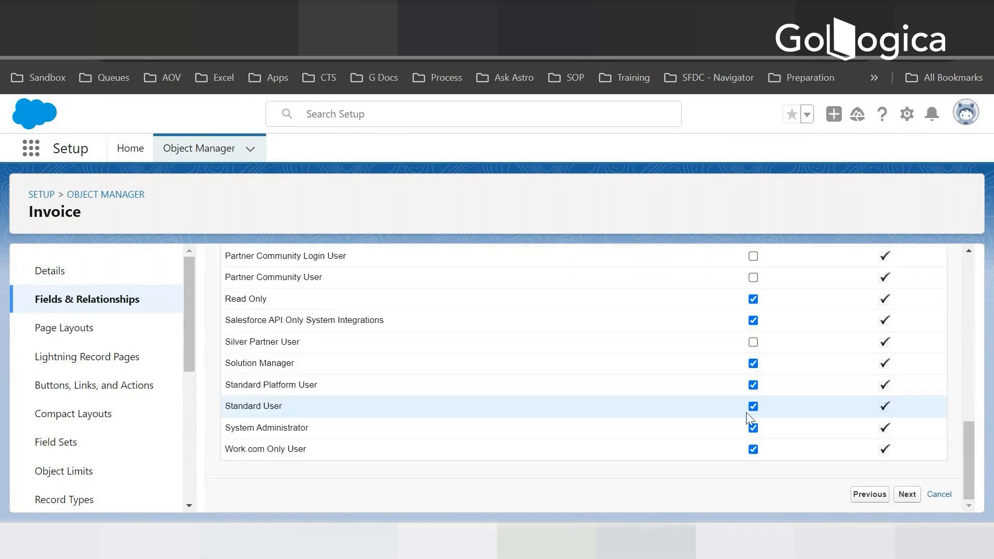
{"action": "left_click", "coordinate": [909, 496]}
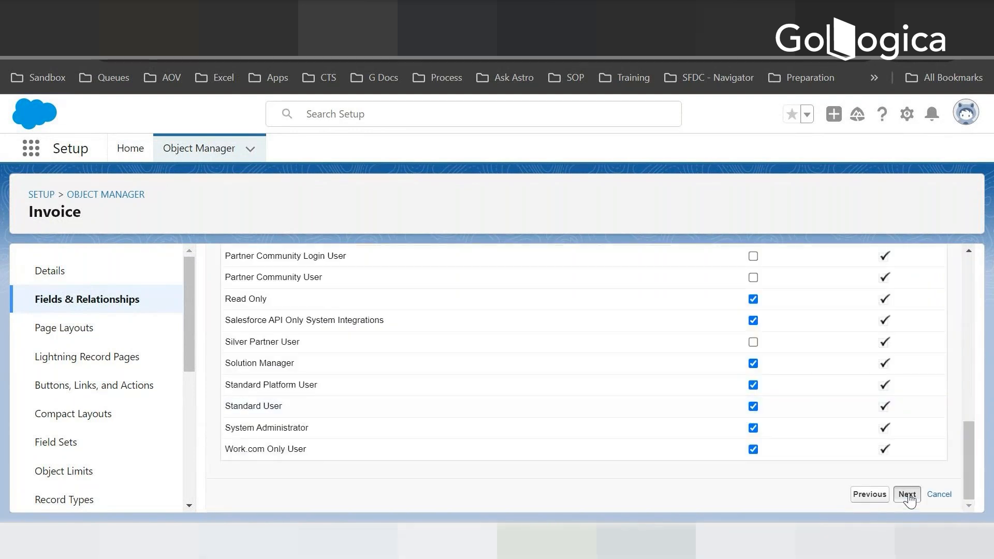
{"action": "scroll", "coordinate": [709, 352], "scroll_direction": "down", "scroll_amount": 3}
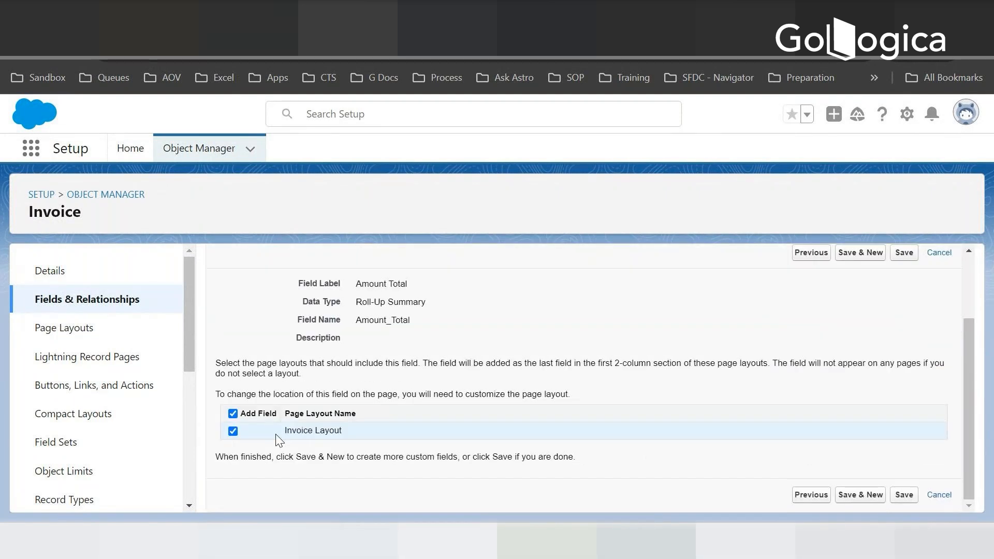
{"action": "left_click", "coordinate": [903, 496]}
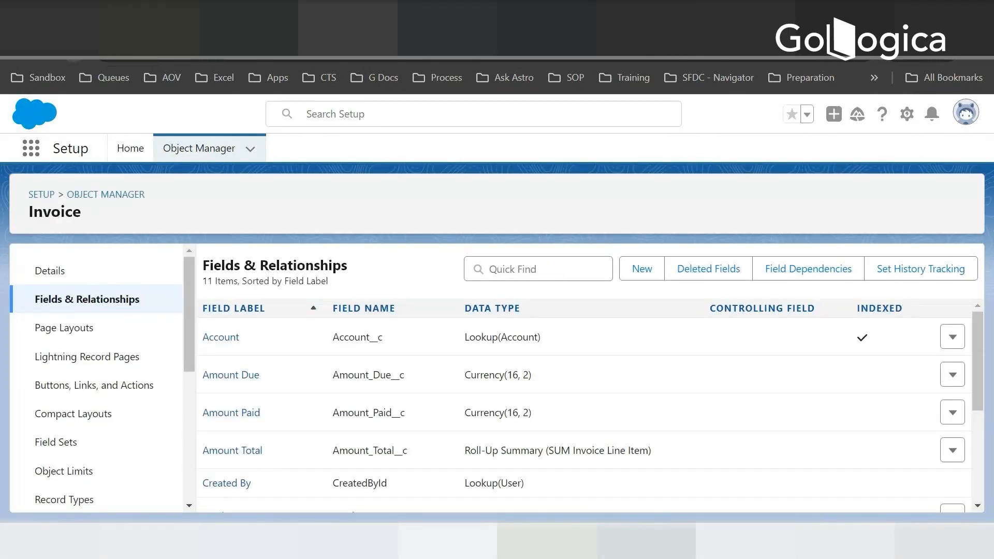
- Refresh the Invoice setup page and open the Invoices list in the Hotel Reservation app
{"action": "key", "text": "F5"}
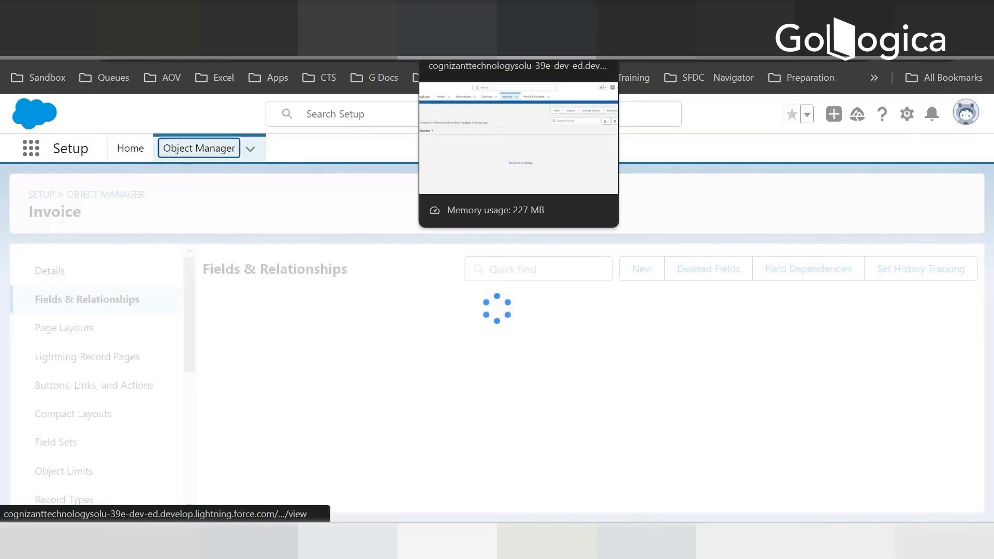
{"action": "left_click", "coordinate": [458, 14]}
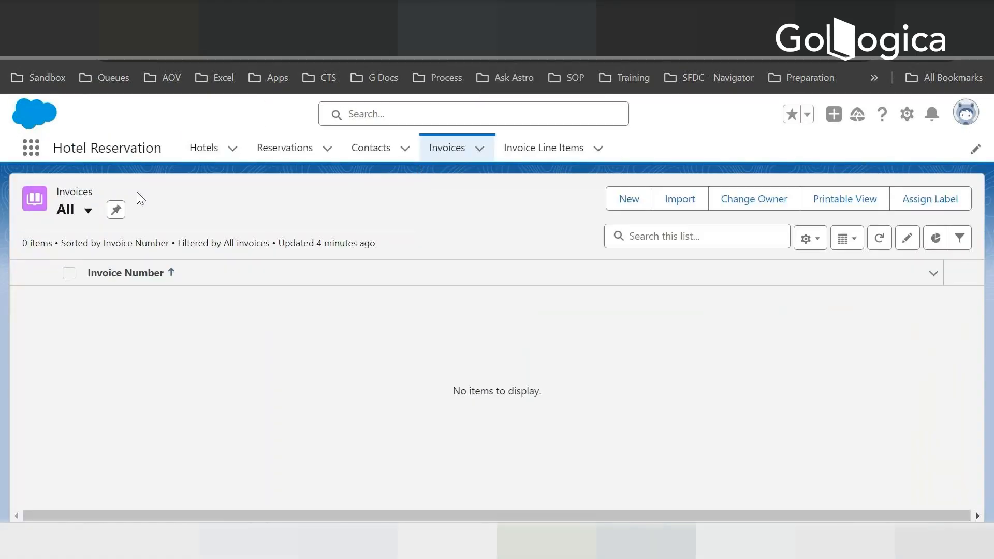
{"action": "left_click", "coordinate": [553, 158]}
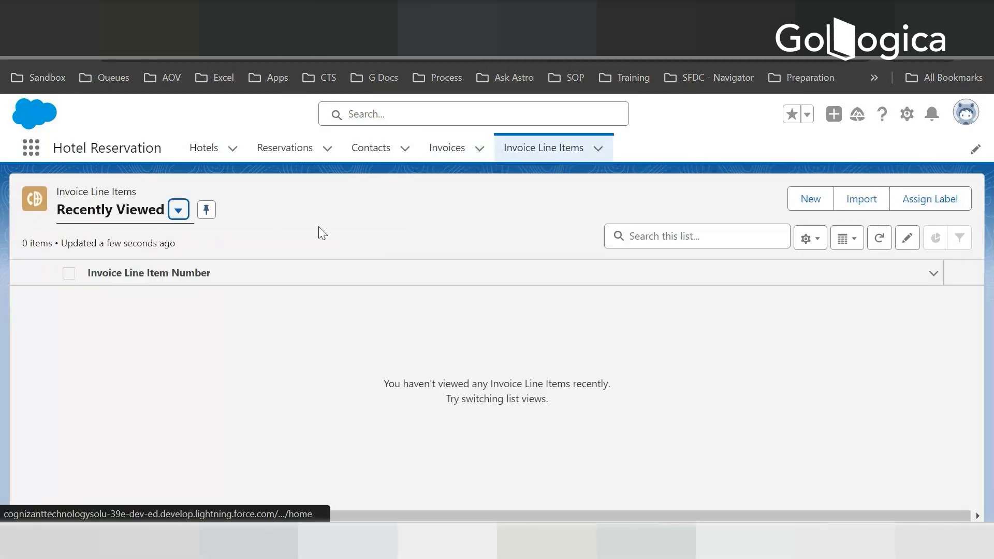
{"action": "left_click", "coordinate": [450, 149]}
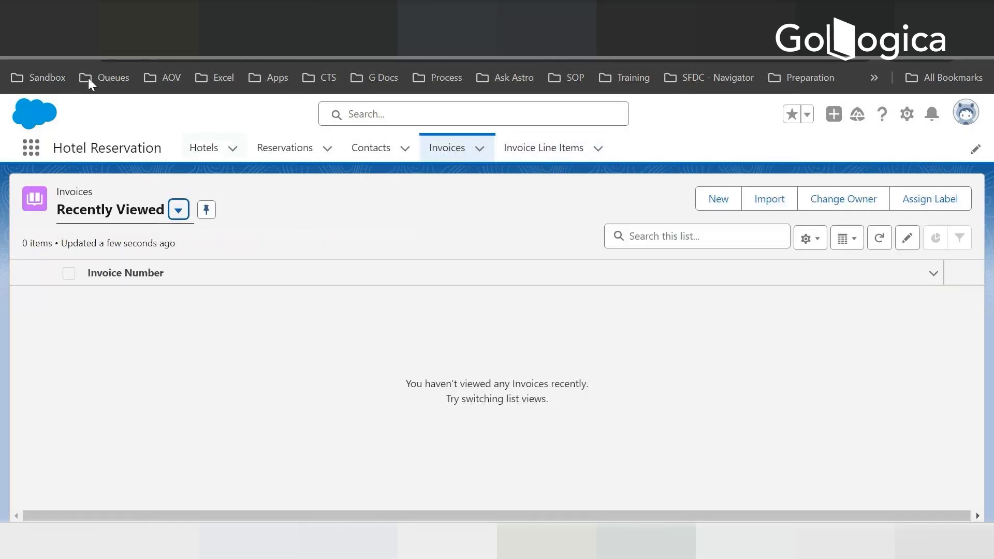
{"action": "left_click", "coordinate": [76, 56]}
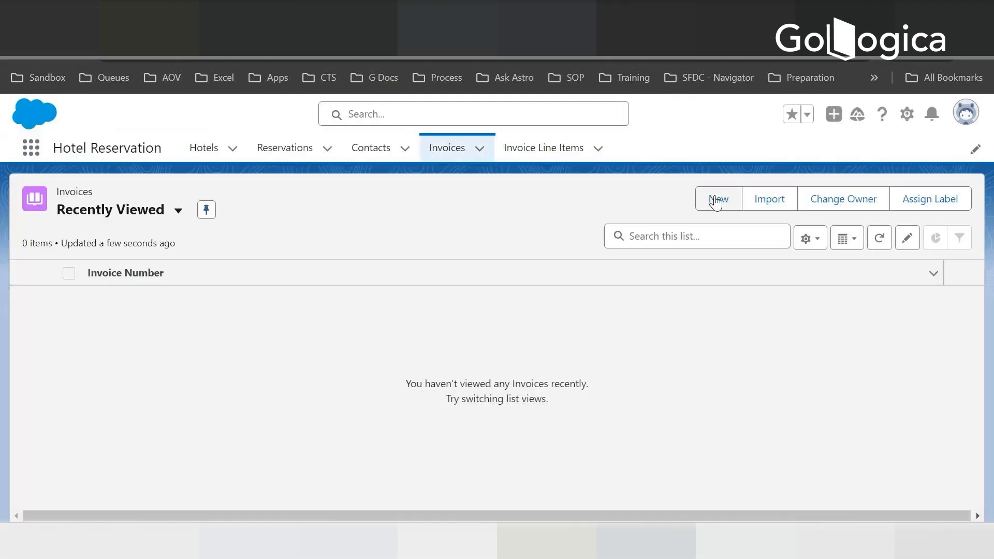
{"action": "left_click", "coordinate": [716, 202]}
{"action": "scroll", "coordinate": [486, 291], "scroll_direction": "down", "scroll_amount": 4}
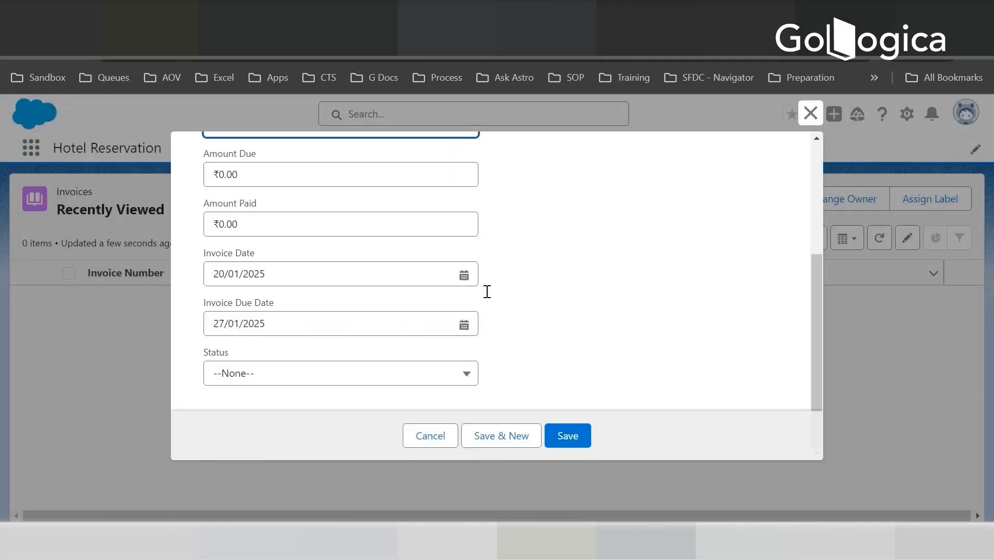
{"action": "scroll", "coordinate": [520, 313], "scroll_direction": "up", "scroll_amount": 4}
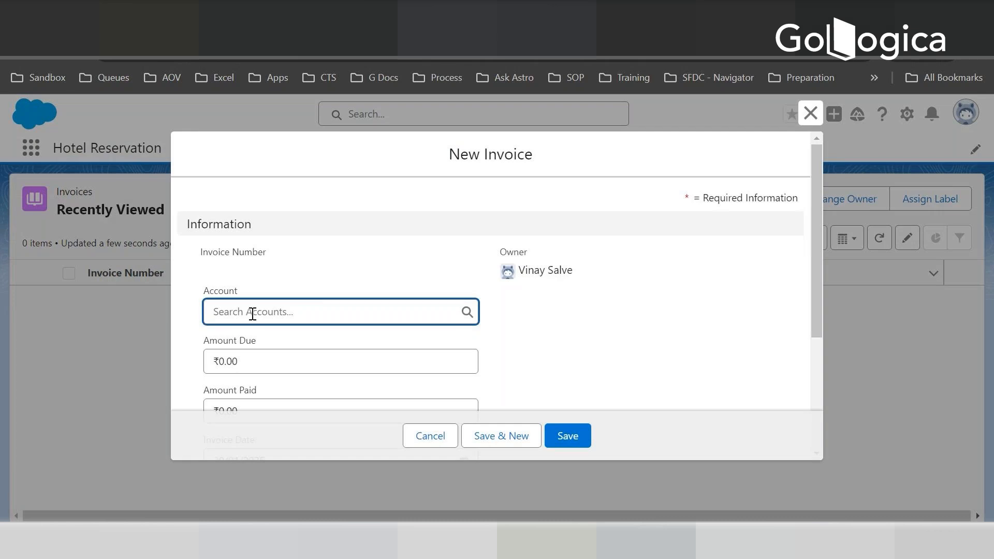
{"action": "left_click", "coordinate": [436, 435]}
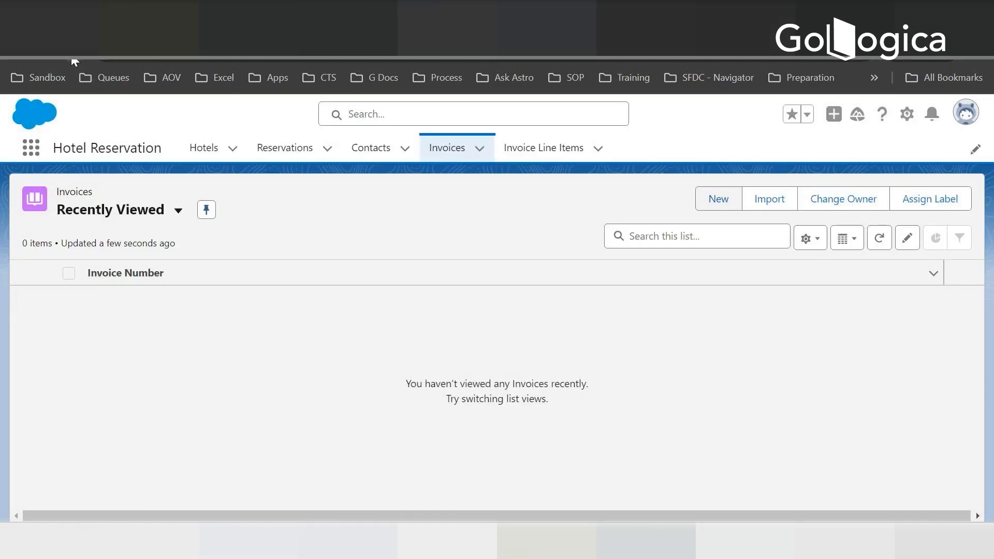
{"action": "left_click", "coordinate": [72, 57]}
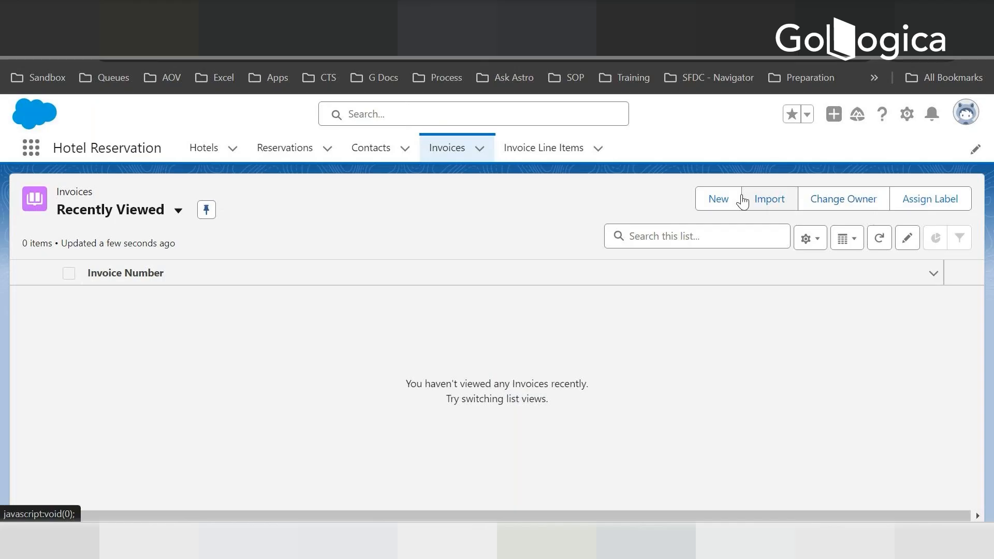
- Start a new invoice and set its account to Dickenson plc
{"action": "left_click", "coordinate": [723, 205]}
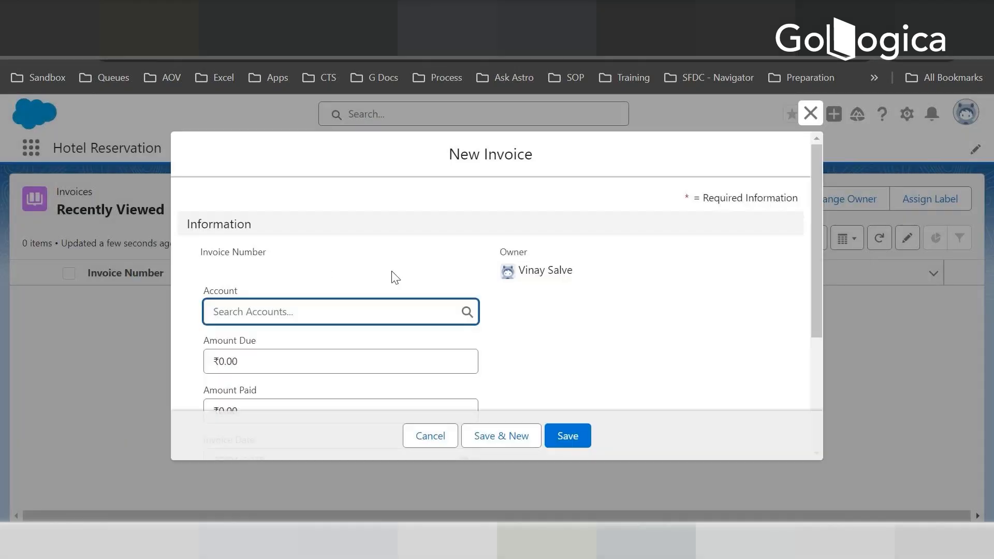
{"action": "scroll", "coordinate": [418, 333], "scroll_direction": "down", "scroll_amount": 3}
{"action": "scroll", "coordinate": [340, 308], "scroll_direction": "up", "scroll_amount": 5}
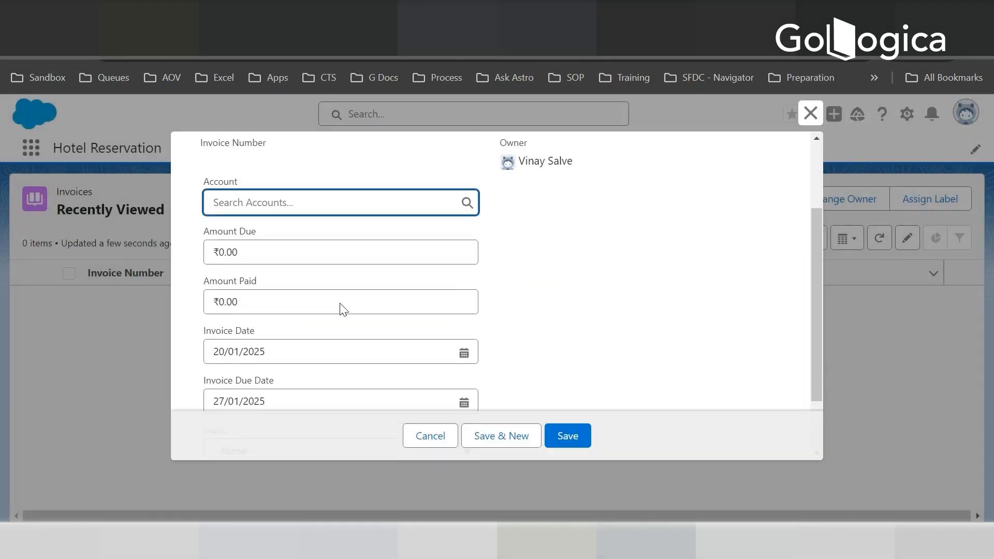
{"action": "left_click", "coordinate": [256, 309]}
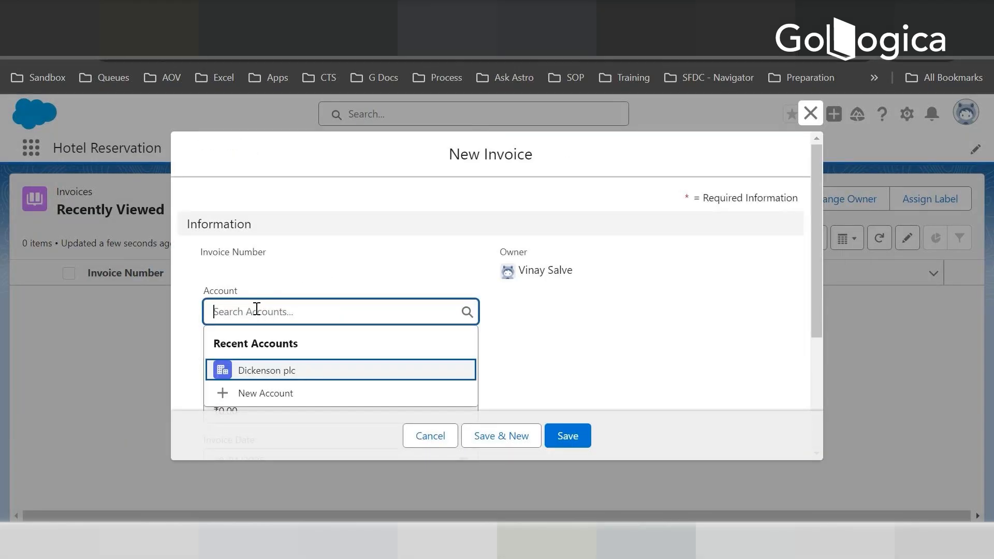
{"action": "left_click", "coordinate": [277, 369]}
- Set the new invoice's Amount Due to 100 and Amount Paid to 500
{"action": "left_click", "coordinate": [256, 362]}
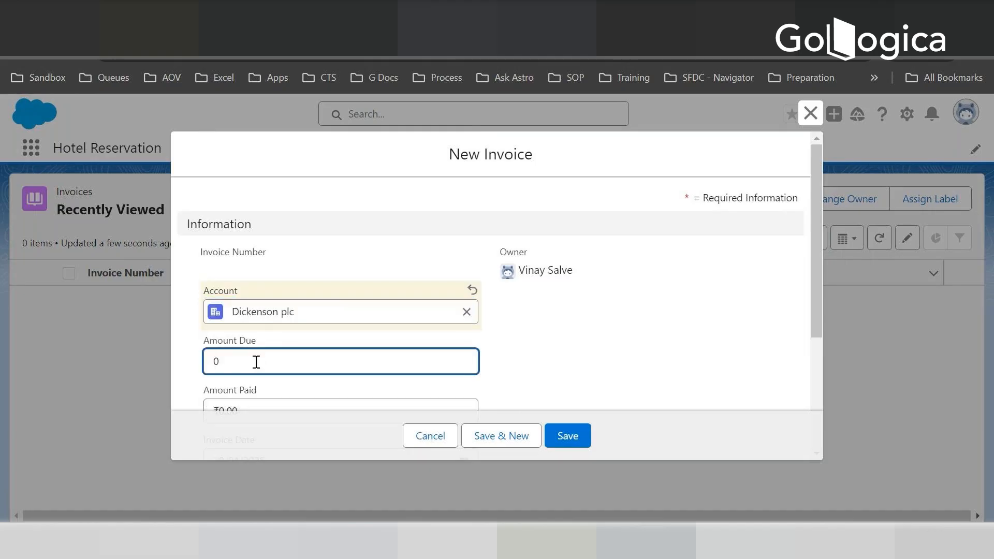
{"action": "key", "text": "BackSpace"}
{"action": "type", "text": "100"}
{"action": "key", "text": "Tab"}
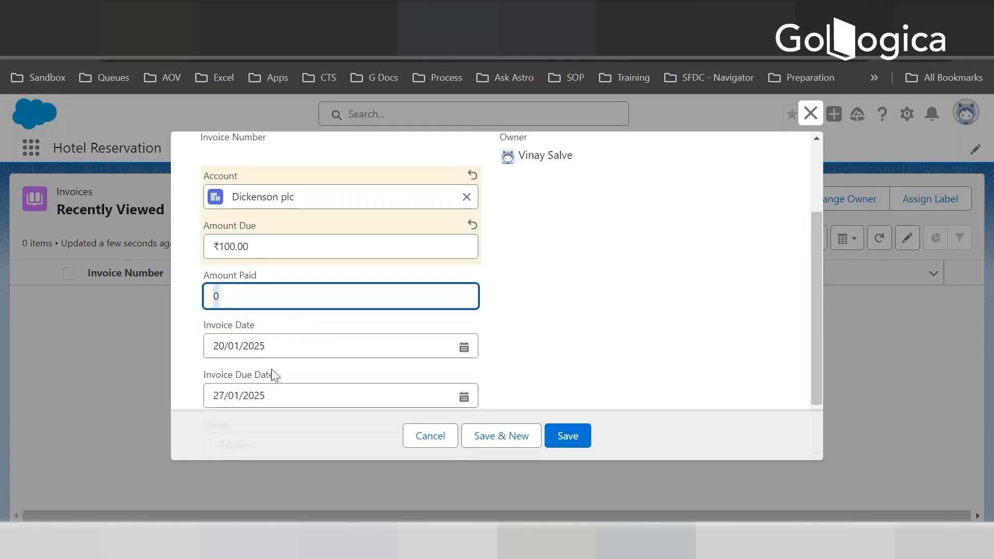
{"action": "type", "text": "500"}
{"action": "key", "text": "Tab"}
{"action": "key", "text": "Tab"}
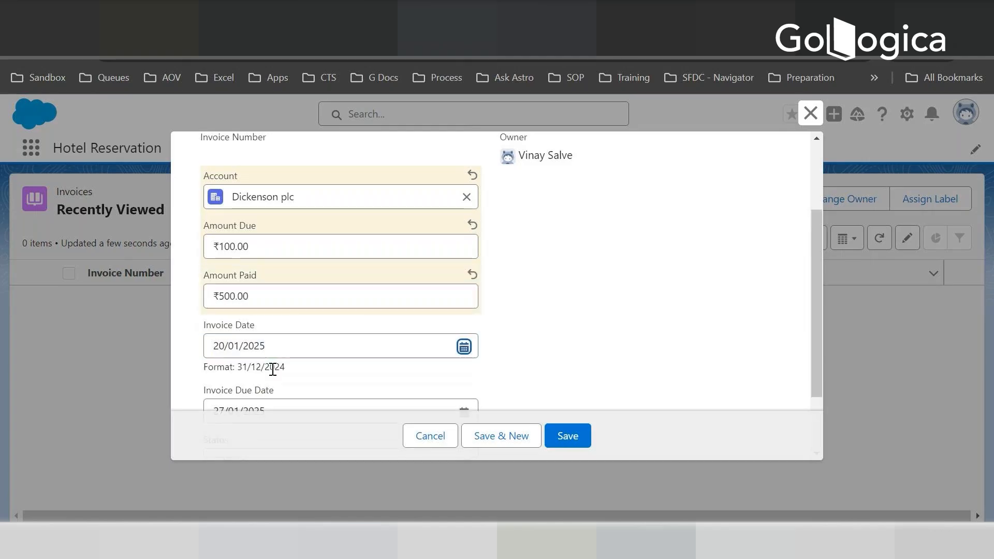
- Set the invoice status to Open, save the invoice and review its details
{"action": "scroll", "coordinate": [290, 365], "scroll_direction": "down", "scroll_amount": 2}
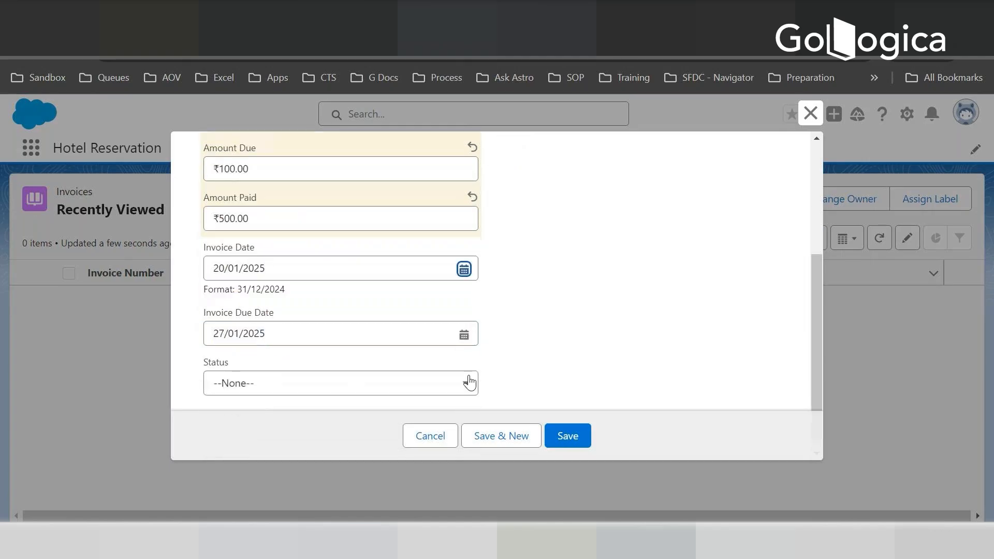
{"action": "left_click", "coordinate": [295, 378]}
{"action": "left_click", "coordinate": [242, 438]}
{"action": "left_click", "coordinate": [568, 443]}
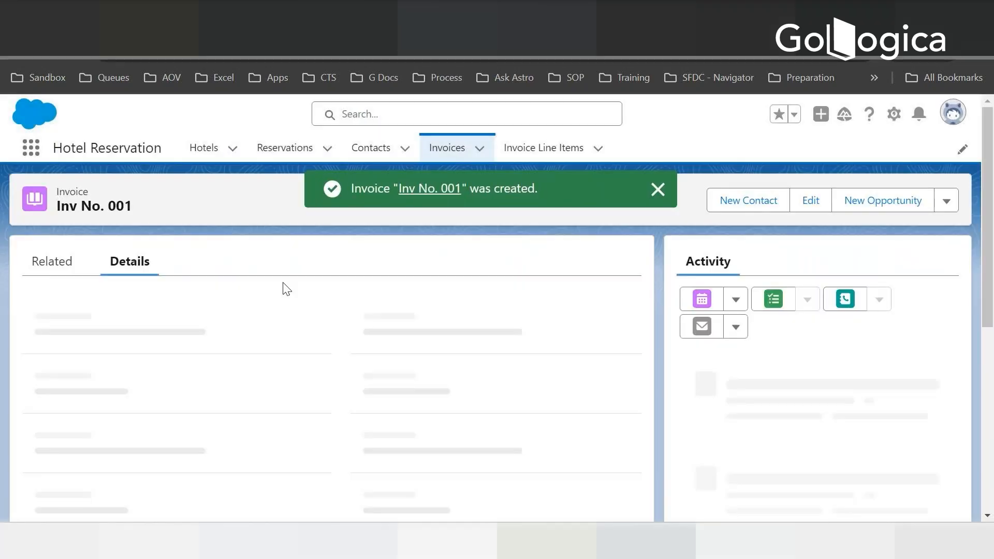
{"action": "scroll", "coordinate": [340, 345], "scroll_direction": "down", "scroll_amount": 3}
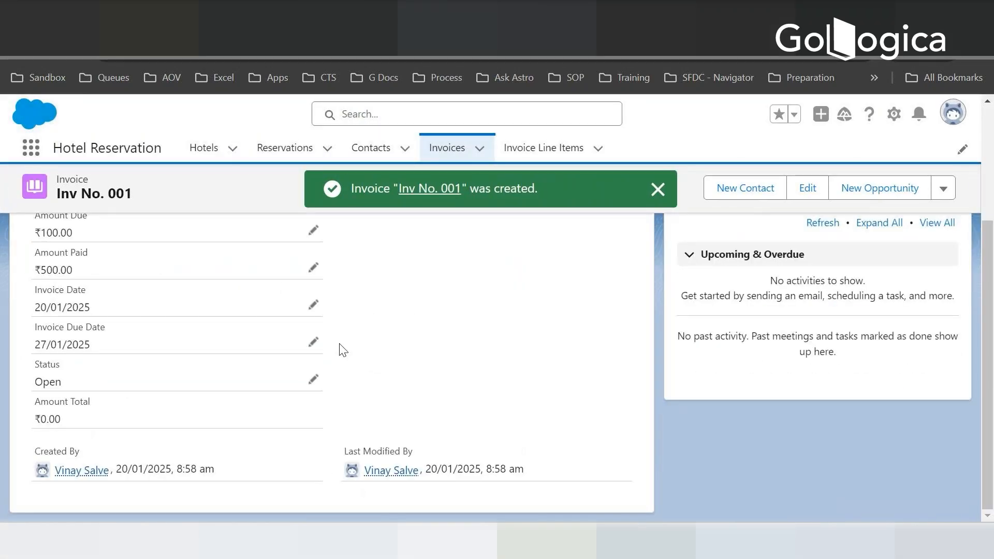
{"action": "scroll", "coordinate": [45, 257], "scroll_direction": "up", "scroll_amount": 3}
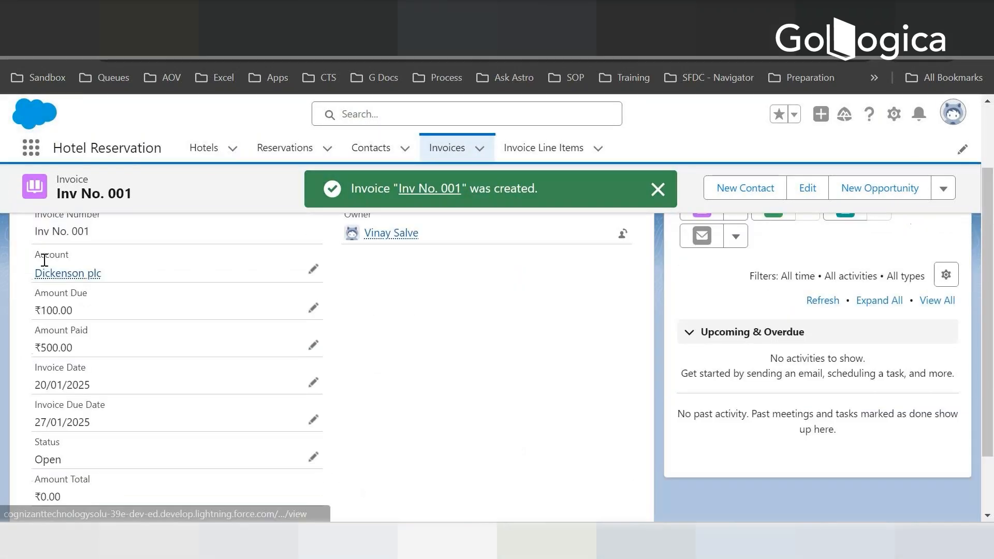
- Start a new invoice line item linked to Inv No. 001 with Lunch as the product name
{"action": "scroll", "coordinate": [45, 239], "scroll_direction": "down", "scroll_amount": 3}
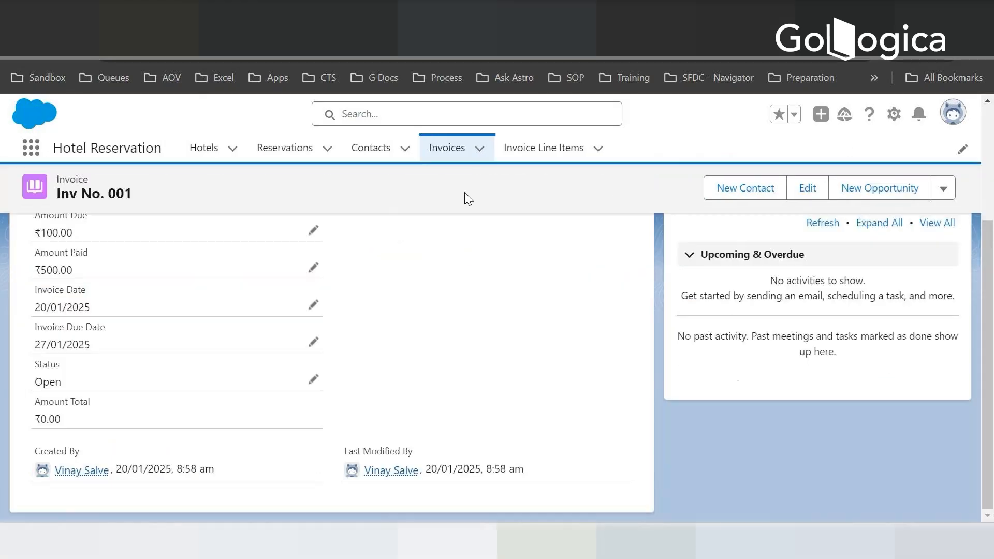
{"action": "left_click", "coordinate": [533, 155]}
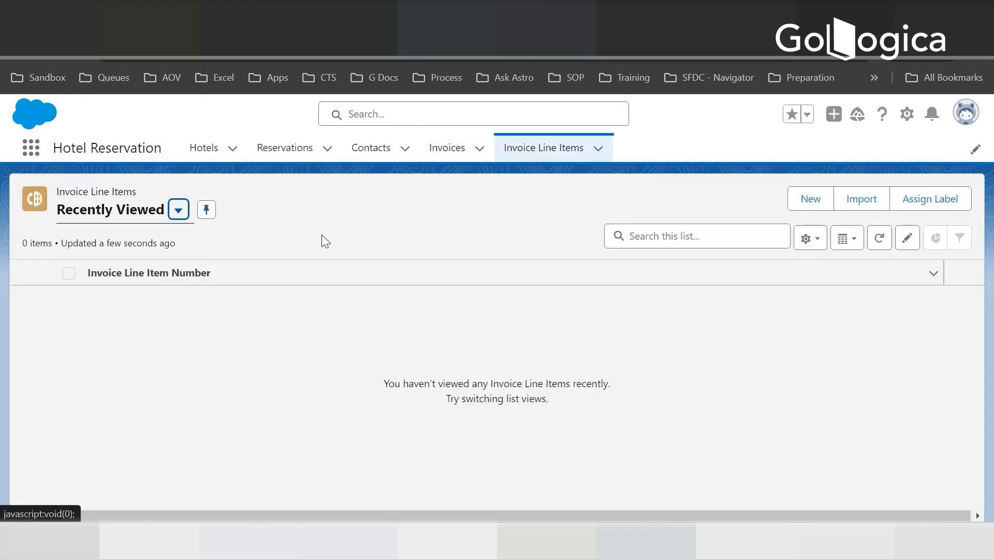
{"action": "left_click", "coordinate": [809, 201]}
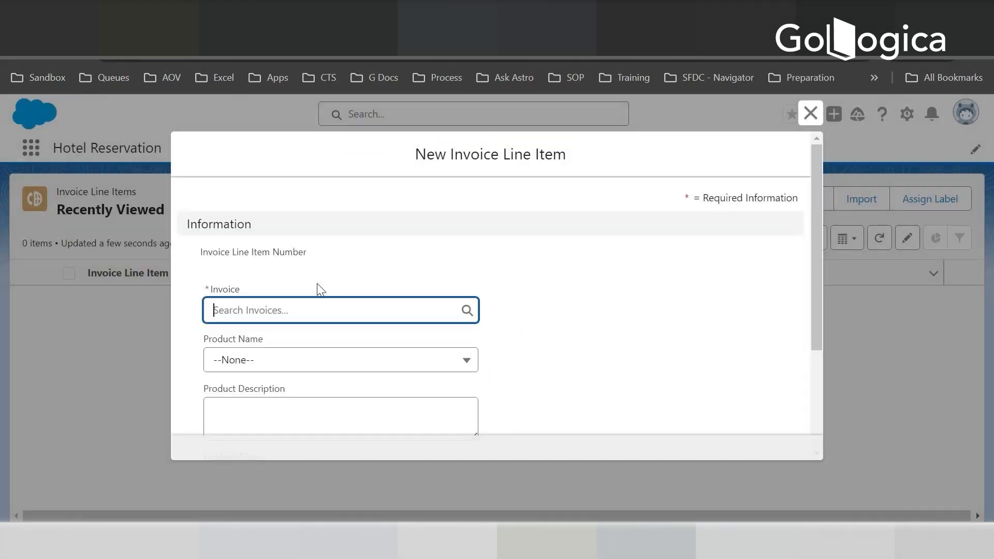
{"action": "left_click", "coordinate": [309, 305]}
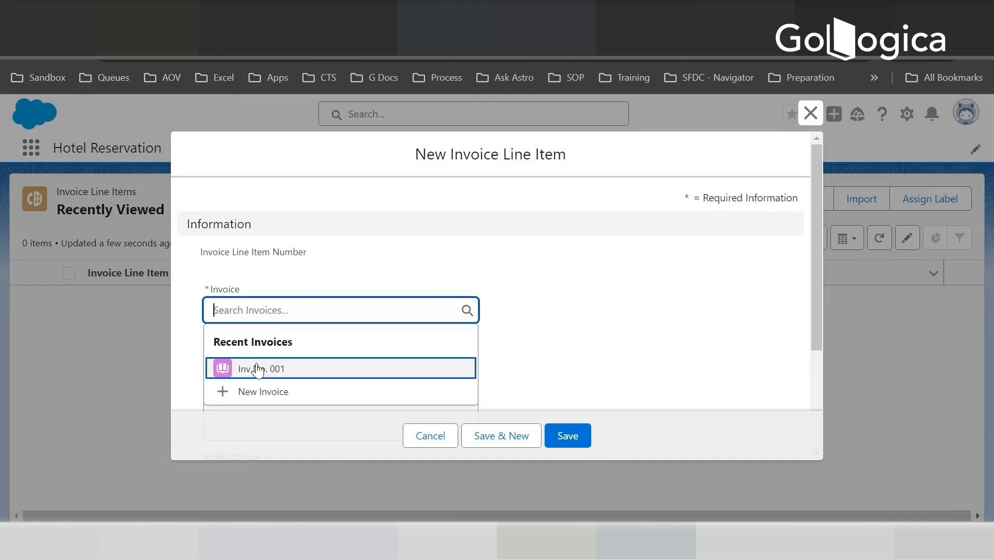
{"action": "left_click", "coordinate": [257, 369]}
{"action": "scroll", "coordinate": [534, 320], "scroll_direction": "down", "scroll_amount": 3}
{"action": "left_click", "coordinate": [261, 207]}
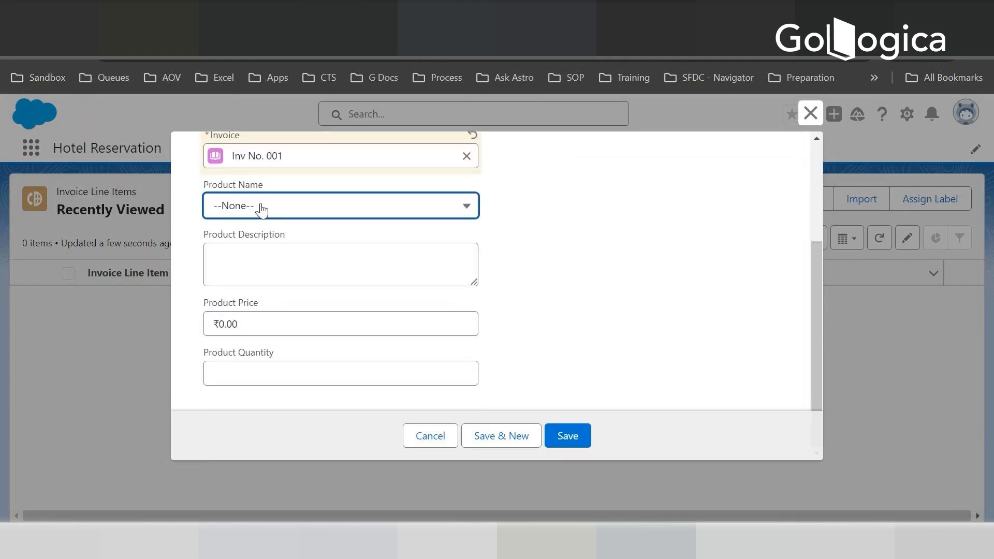
{"action": "left_click", "coordinate": [245, 262]}
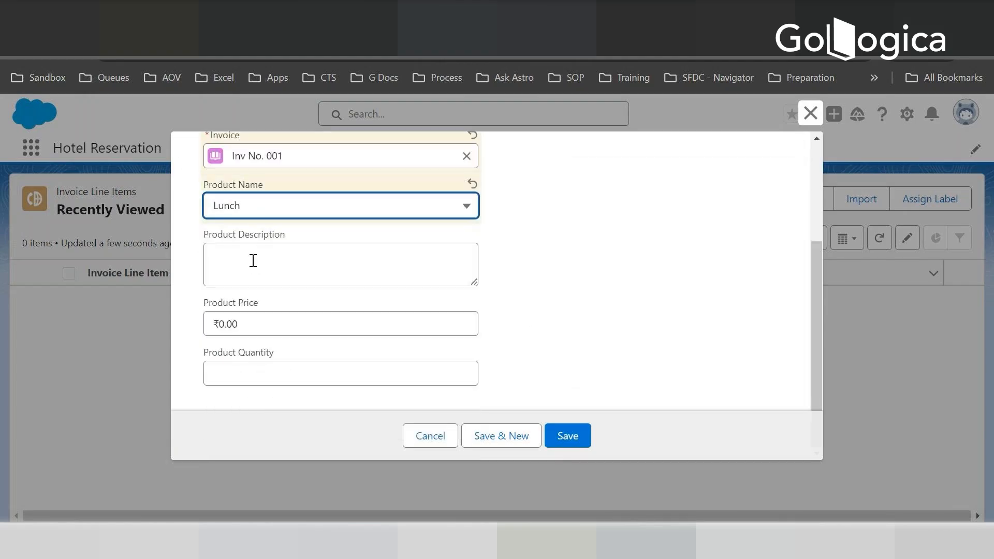
- Set the Lunch item's price to 100 and quantity to 4, then save it and start another line item
{"action": "left_click", "coordinate": [253, 260]}
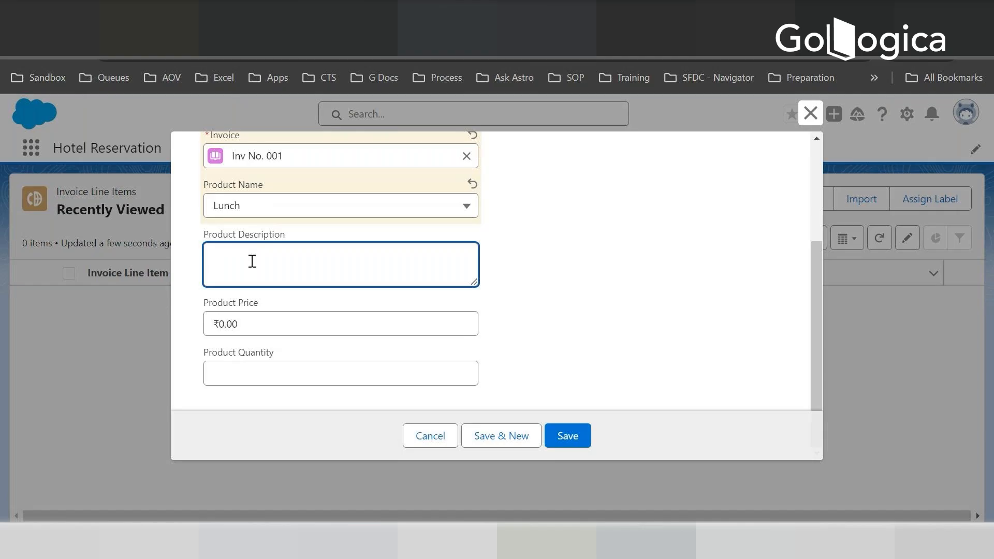
{"action": "left_click", "coordinate": [251, 323]}
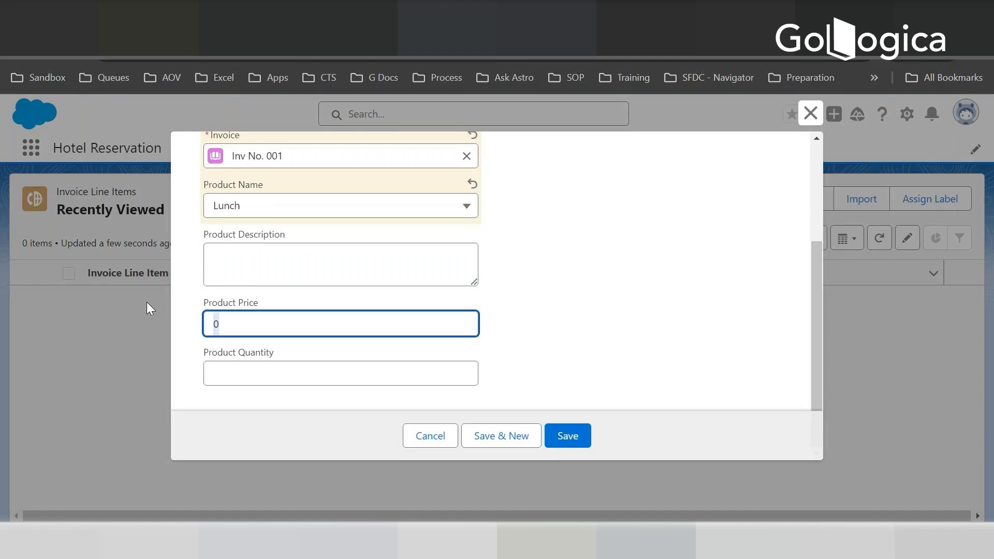
{"action": "type", "text": "100"}
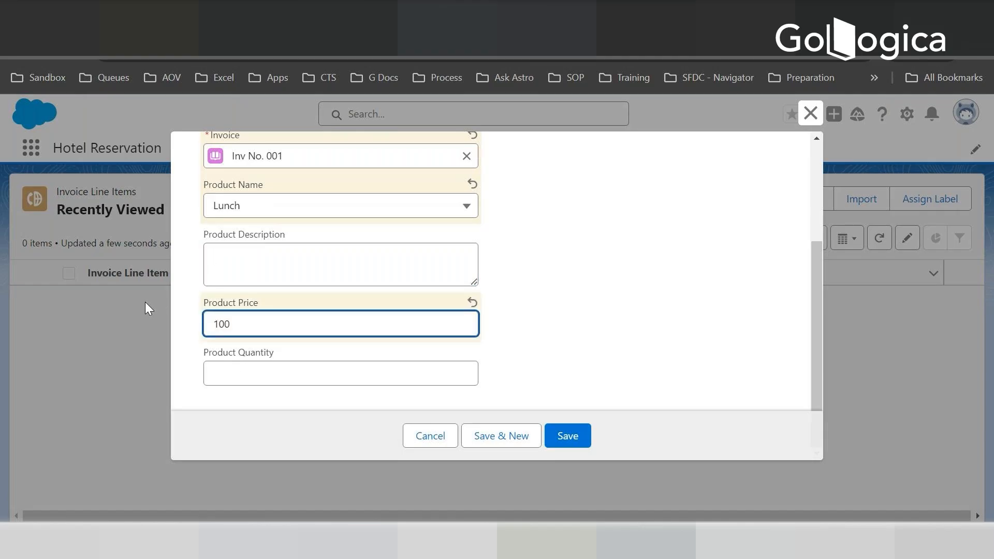
{"action": "left_click", "coordinate": [235, 364]}
{"action": "type", "text": "4"}
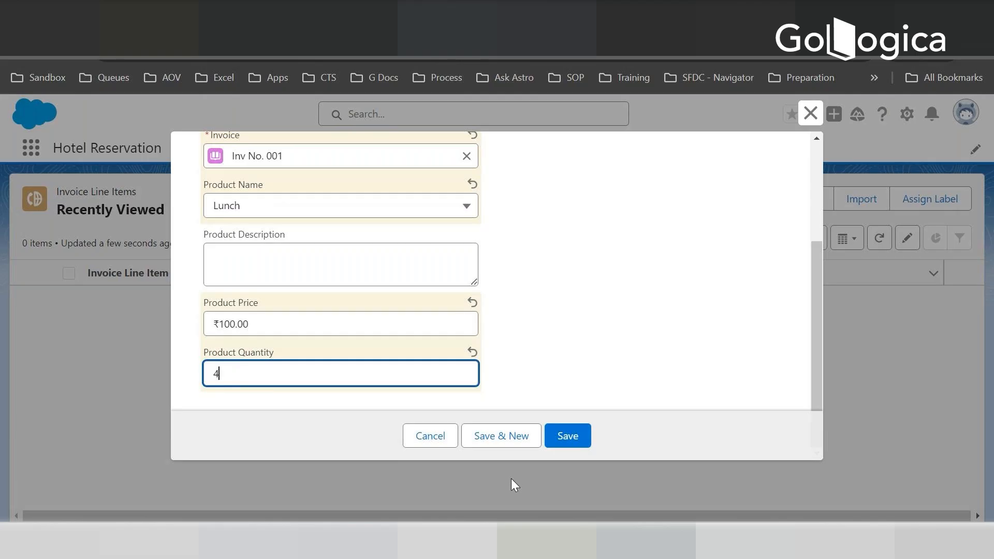
{"action": "left_click", "coordinate": [513, 436]}
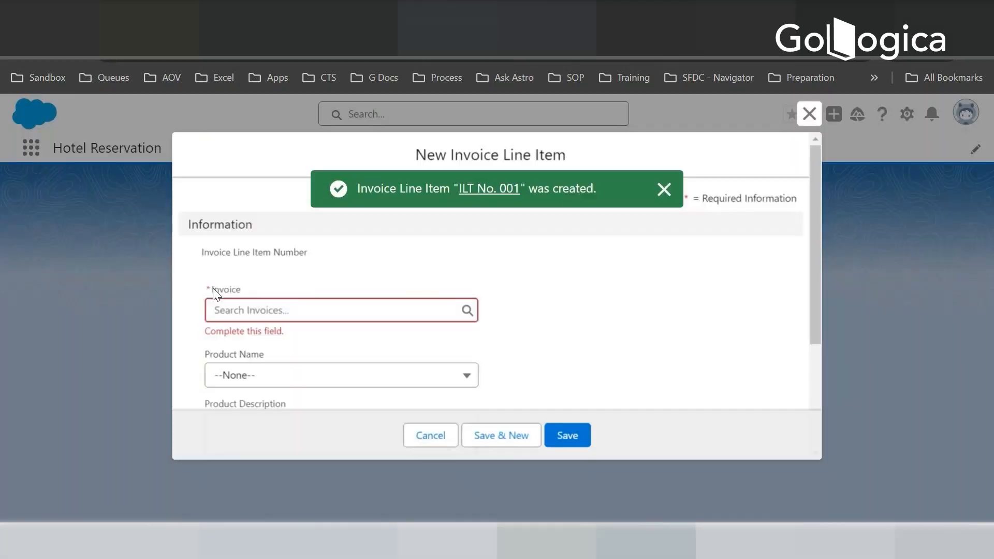
- Link the second line item to Inv No. 001 and choose Spa Service as its product name
{"action": "left_click", "coordinate": [256, 313]}
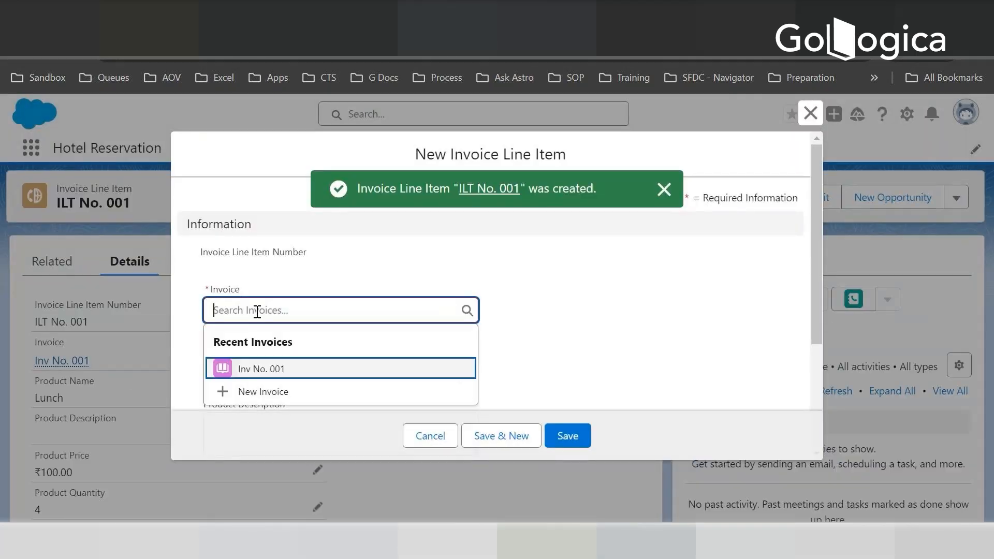
{"action": "left_click", "coordinate": [259, 370]}
{"action": "left_click", "coordinate": [265, 366]}
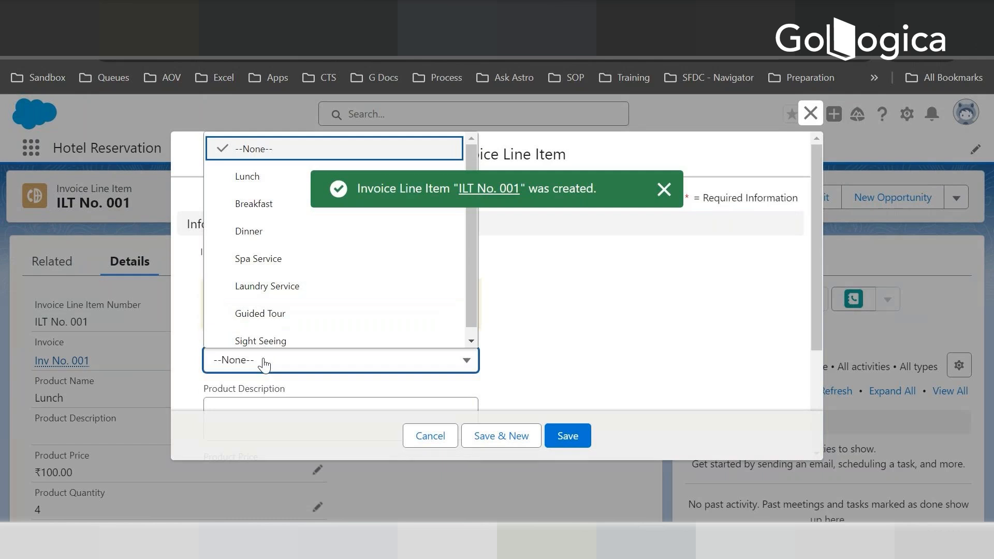
{"action": "left_click", "coordinate": [261, 260]}
{"action": "scroll", "coordinate": [284, 379], "scroll_direction": "down", "scroll_amount": 3}
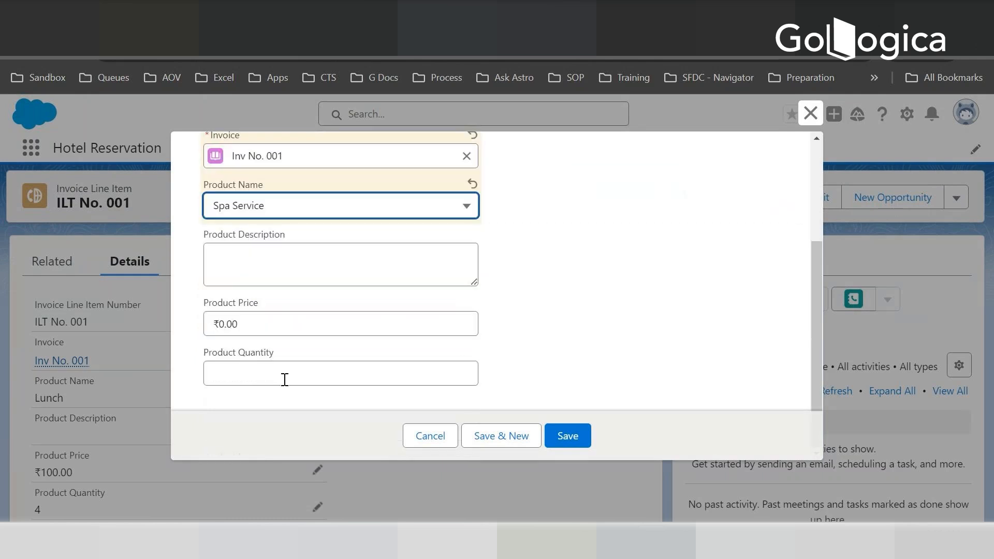
- Set the Spa Service item's price to 500 and quantity to 2, then save it and start another line item
{"action": "left_click", "coordinate": [248, 324]}
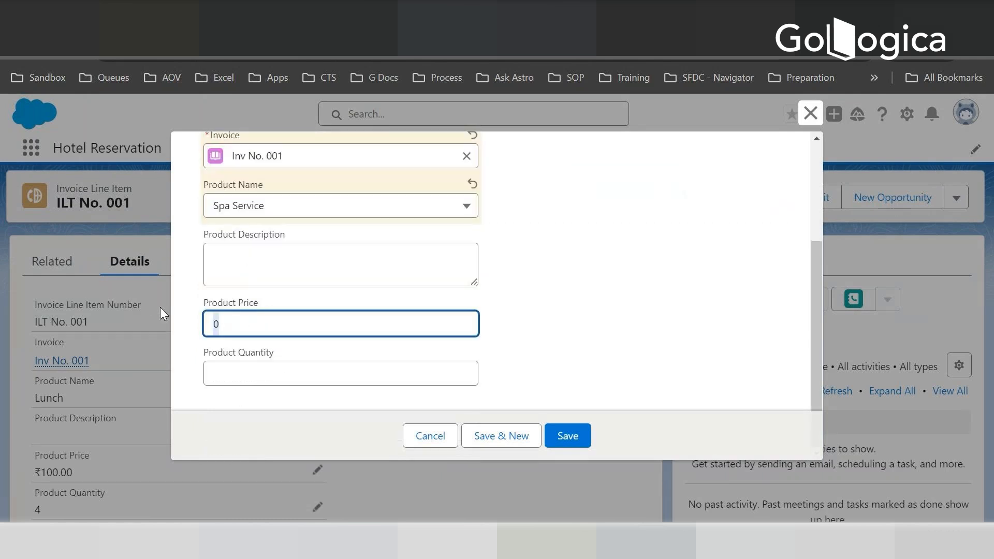
{"action": "type", "text": "500"}
{"action": "left_click", "coordinate": [288, 375]}
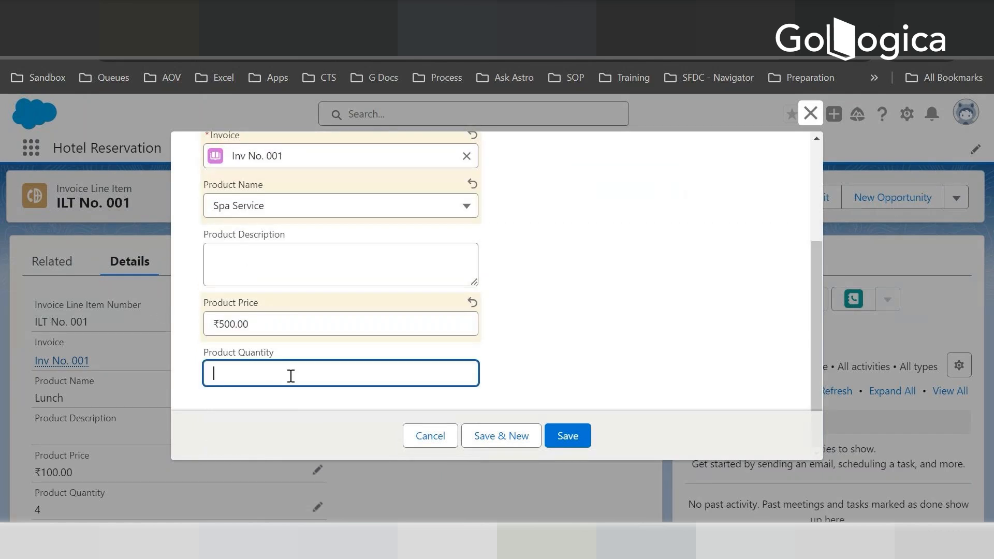
{"action": "type", "text": "1"}
{"action": "type", "text": "2"}
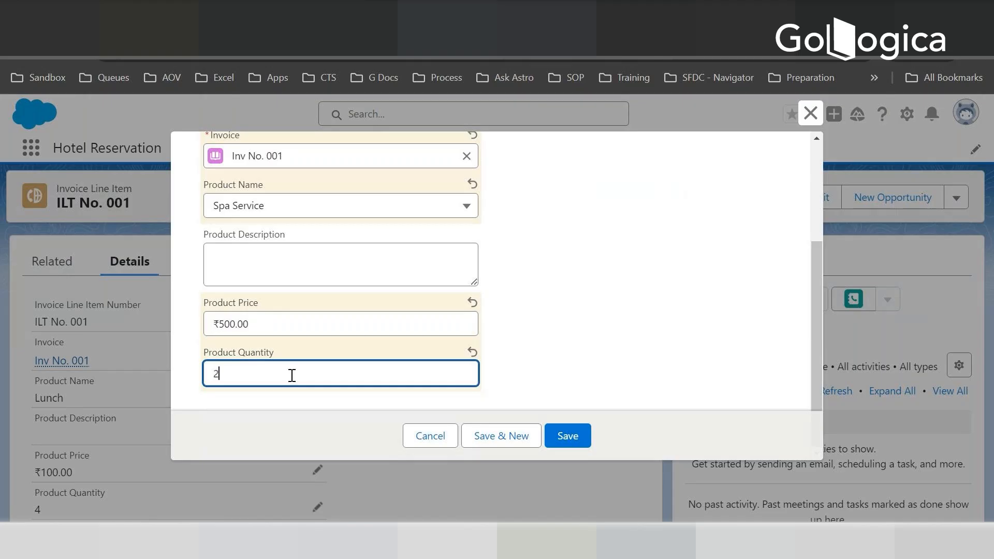
{"action": "left_click", "coordinate": [533, 434]}
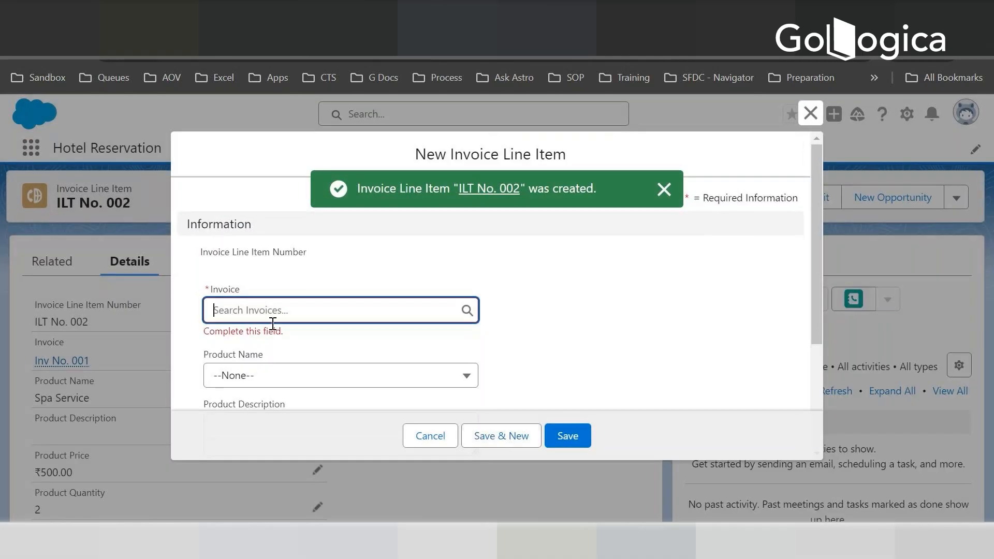
- Link the third line item to Inv No. 001 and choose Dinner as its product name
{"action": "left_click", "coordinate": [266, 309]}
{"action": "left_click", "coordinate": [253, 367]}
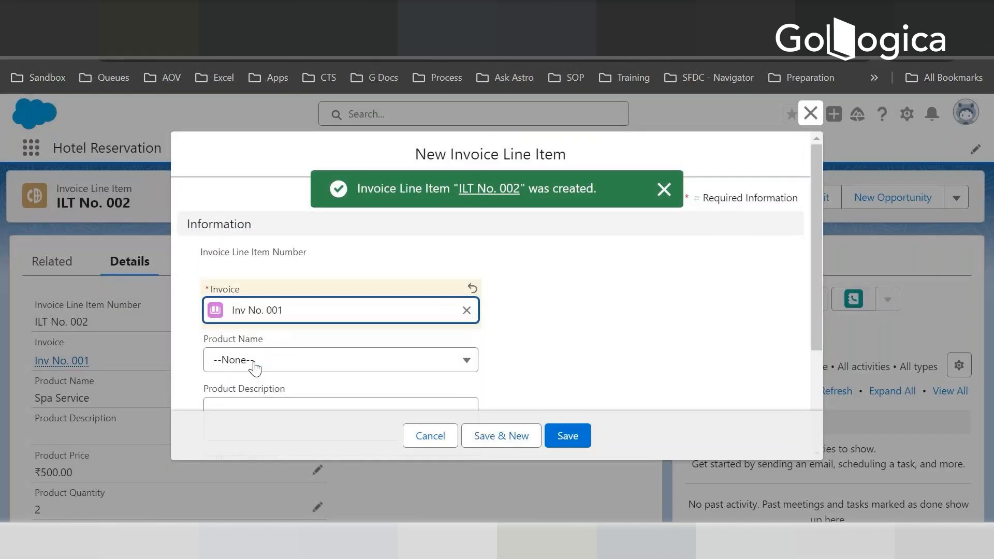
{"action": "left_click", "coordinate": [252, 364]}
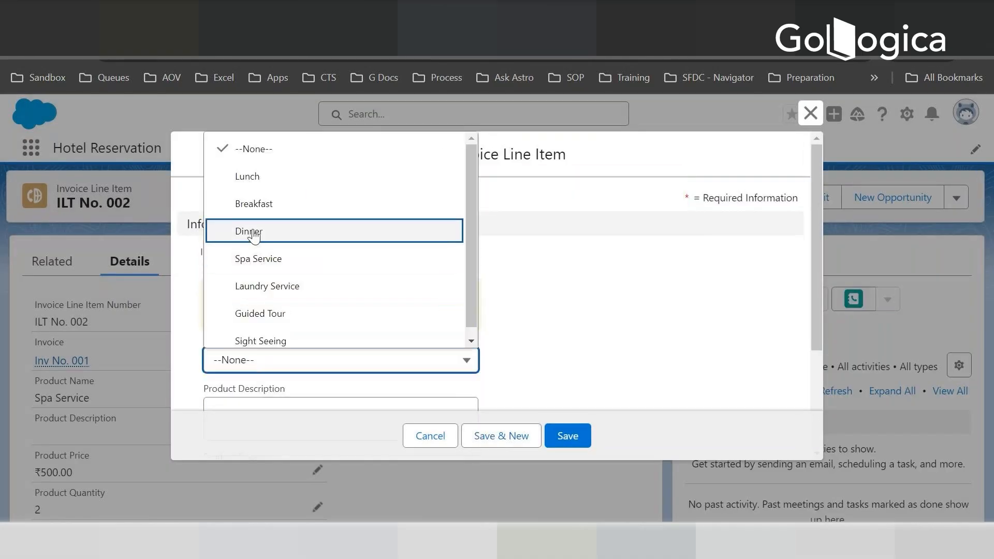
{"action": "left_click", "coordinate": [253, 235]}
{"action": "scroll", "coordinate": [253, 380], "scroll_direction": "down", "scroll_amount": 2}
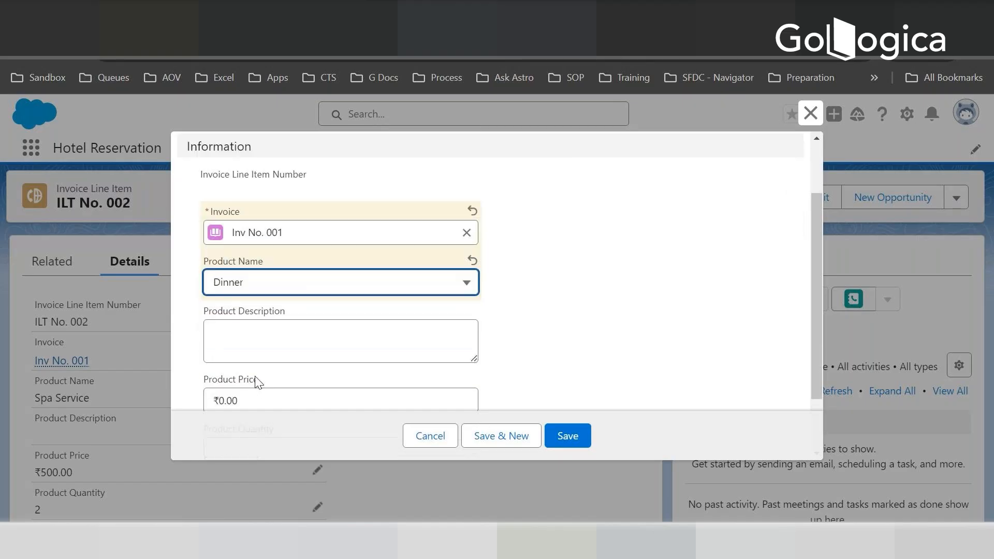
{"action": "scroll", "coordinate": [257, 382], "scroll_direction": "down", "scroll_amount": 2}
- Set the Dinner item's product price to 150 and quantity to 4, and save the line item
{"action": "left_click", "coordinate": [246, 325]}
{"action": "key", "text": "BackSpace"}
{"action": "type", "text": "15"}
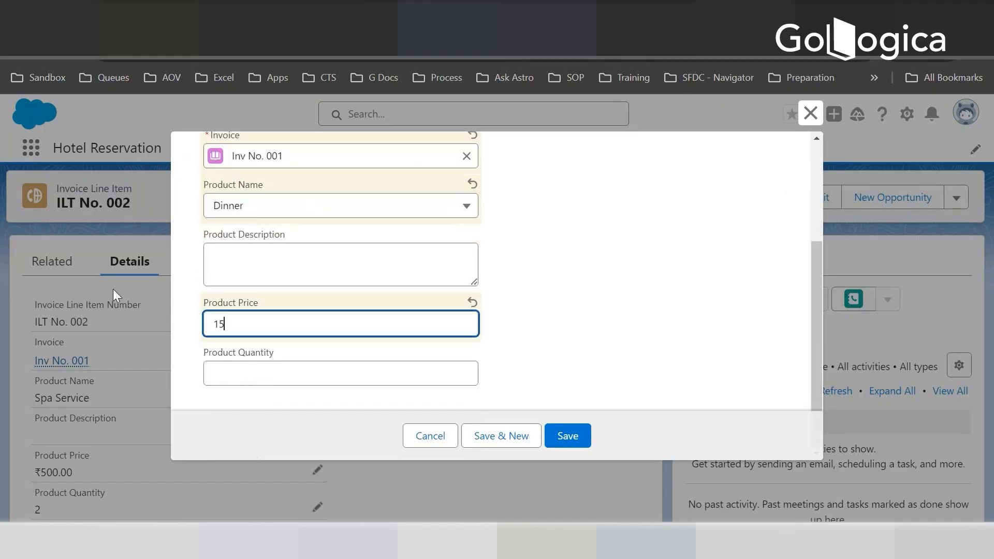
{"action": "type", "text": "0"}
{"action": "left_click", "coordinate": [275, 375]}
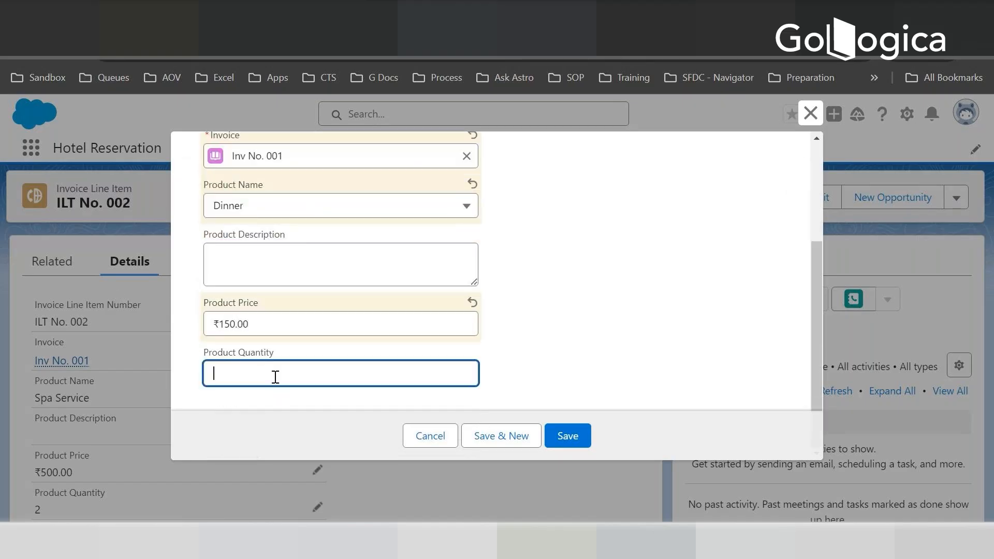
{"action": "type", "text": "4"}
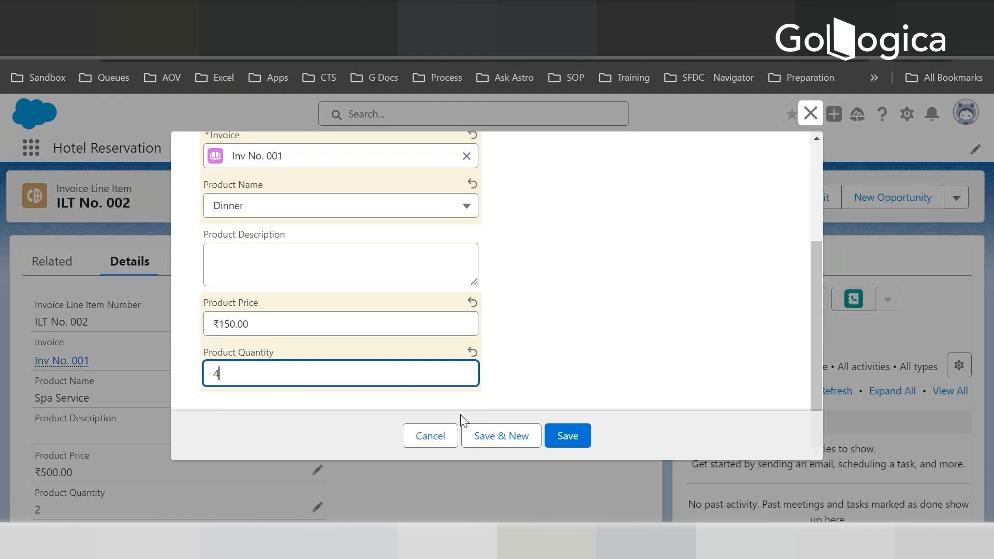
{"action": "left_click", "coordinate": [562, 438]}
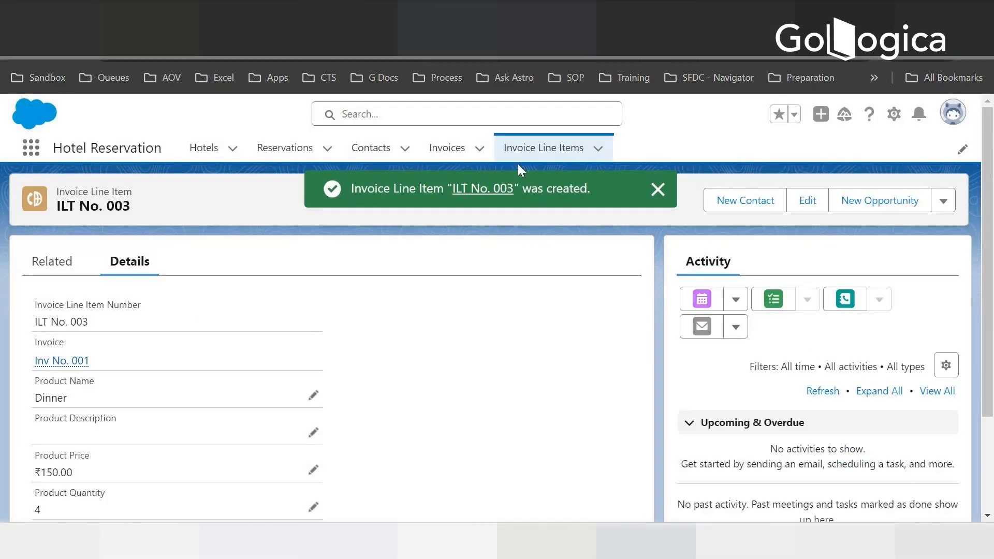
- Open the Invoice Line Items list and switch it to the All list view
{"action": "left_click", "coordinate": [533, 153]}
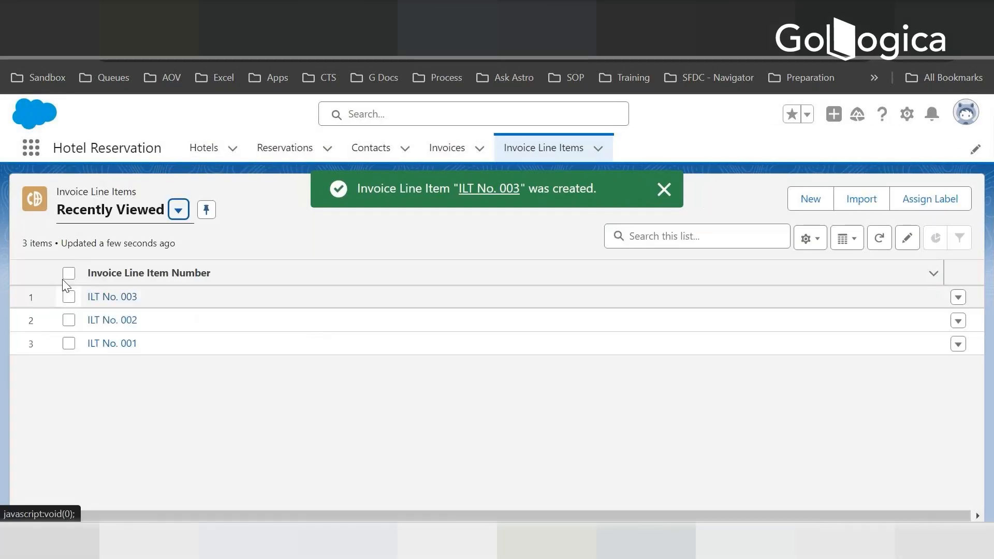
{"action": "left_click", "coordinate": [178, 210]}
{"action": "left_click", "coordinate": [103, 267]}
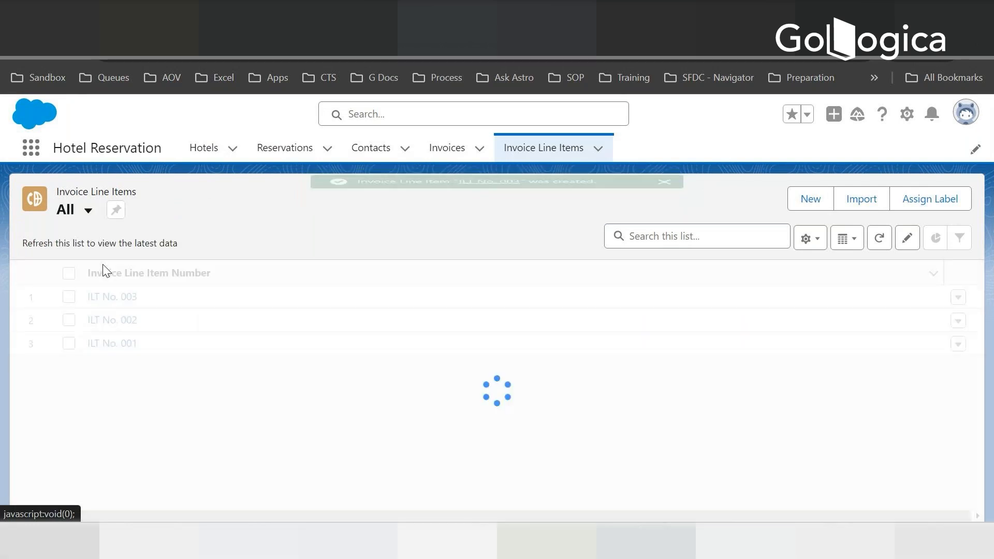
- Add Invoice, Product Name, Product Price, Product Quantity and Product Total Price as visible fields in the All list view and save
{"action": "left_click", "coordinate": [807, 239]}
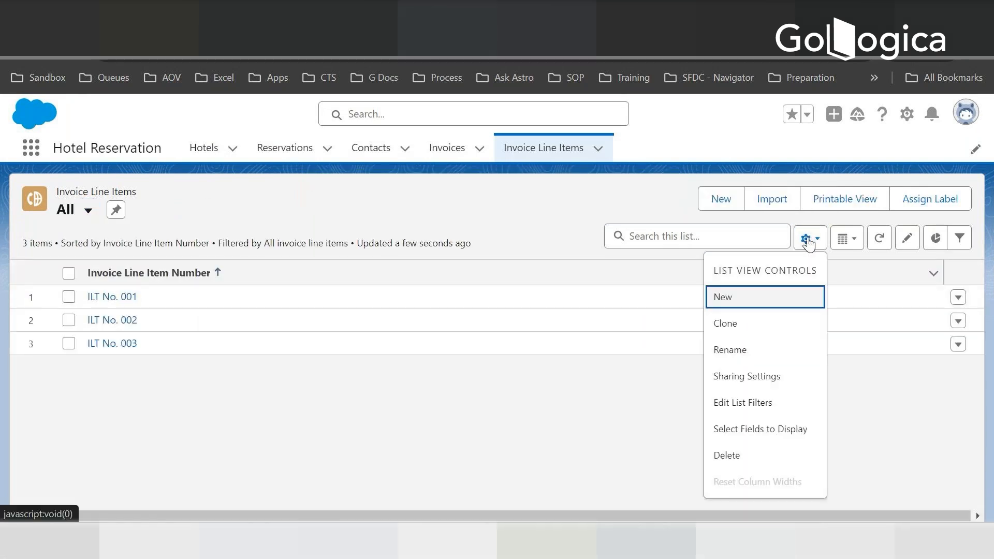
{"action": "left_click", "coordinate": [745, 433]}
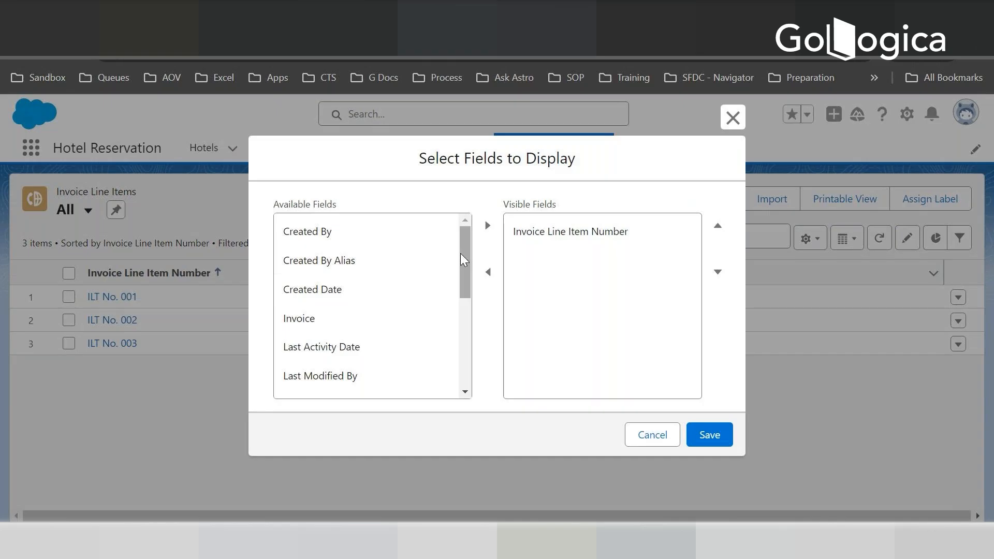
{"action": "left_click_drag", "start_coordinate": [462, 251], "coordinate": [464, 331]}
{"action": "left_click", "coordinate": [321, 251]}
{"action": "left_click", "coordinate": [326, 322]}
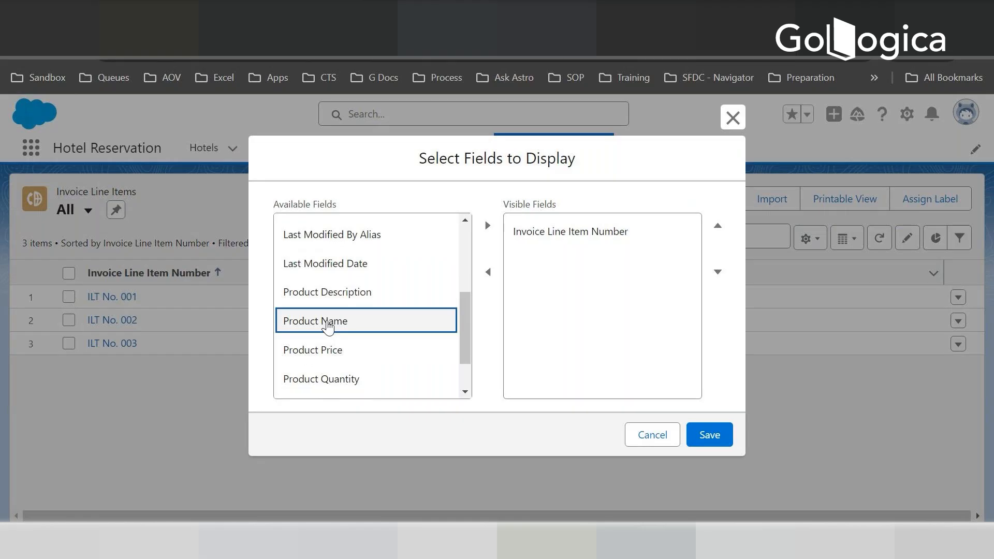
{"action": "left_click", "coordinate": [312, 351], "text": "ctrl"}
{"action": "left_click", "coordinate": [284, 378], "text": "ctrl"}
{"action": "left_click_drag", "start_coordinate": [468, 340], "coordinate": [469, 370]}
{"action": "left_click", "coordinate": [328, 355], "text": "ctrl"}
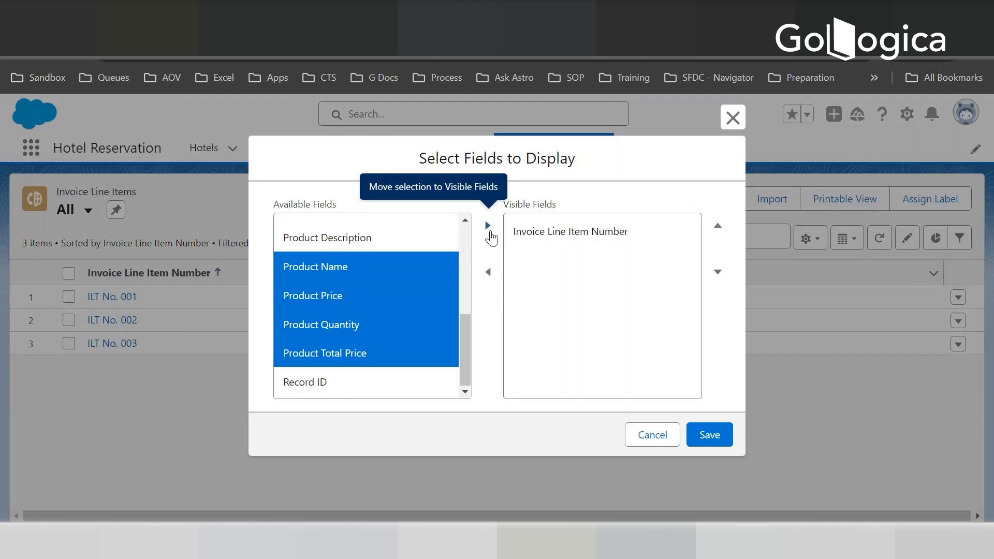
{"action": "left_click", "coordinate": [488, 227]}
{"action": "left_click", "coordinate": [488, 227]}
{"action": "left_click", "coordinate": [710, 436]}
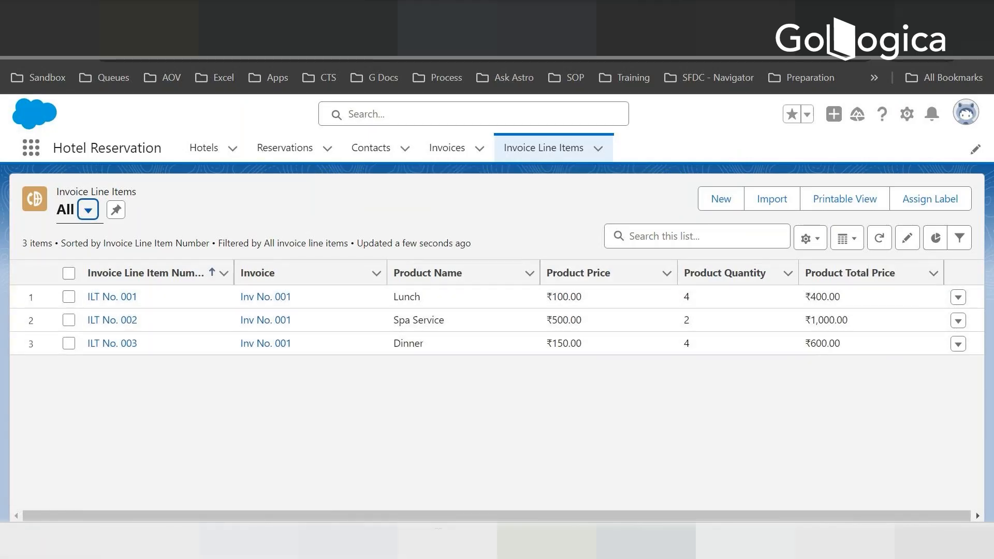
{"action": "key", "text": "alt+Tab"}
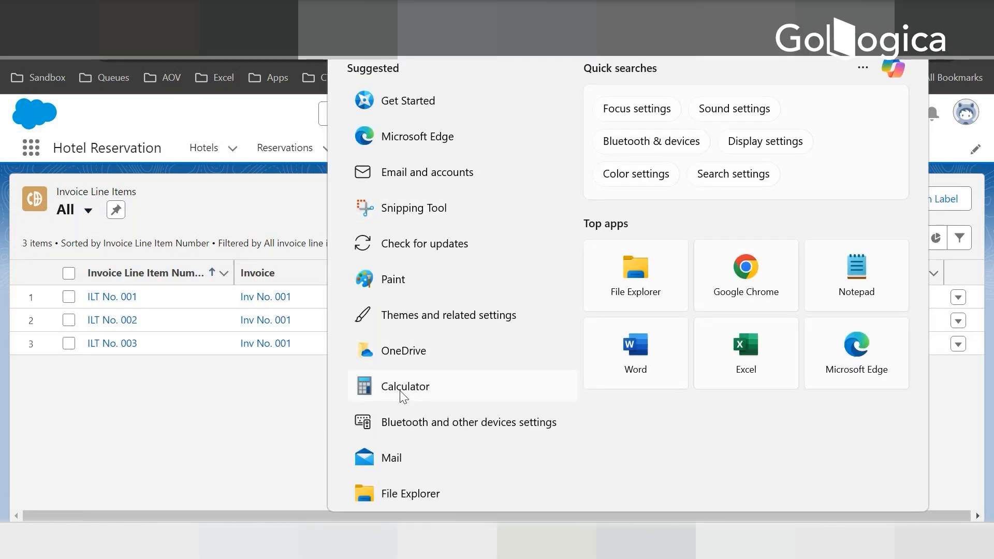
{"action": "left_click", "coordinate": [403, 395]}
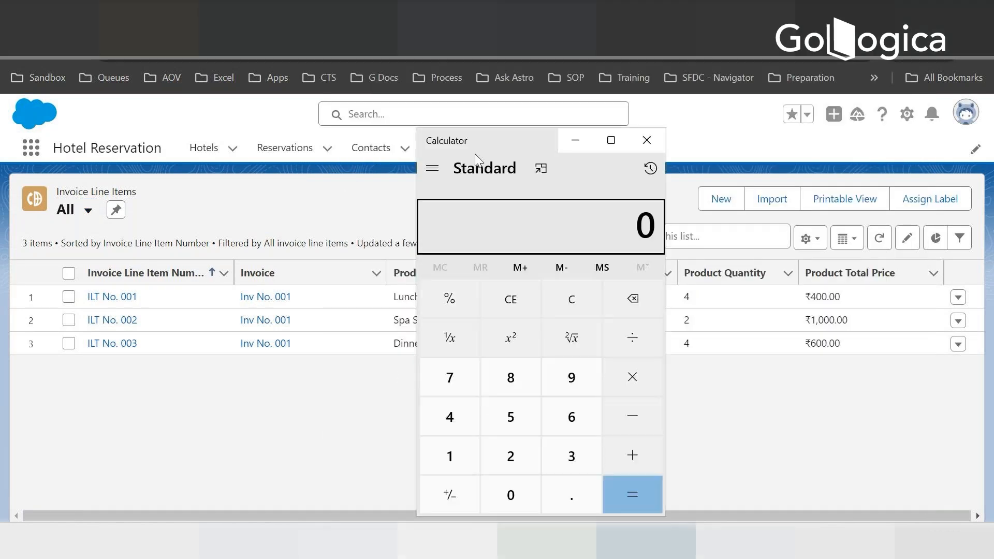
{"action": "left_click_drag", "start_coordinate": [492, 133], "coordinate": [326, 115]}
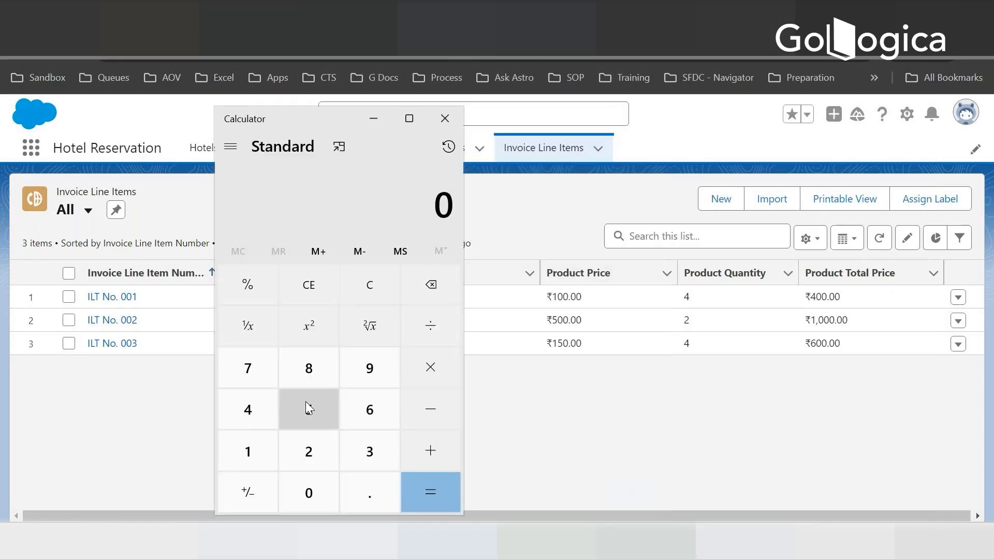
{"action": "type", "text": "400"}
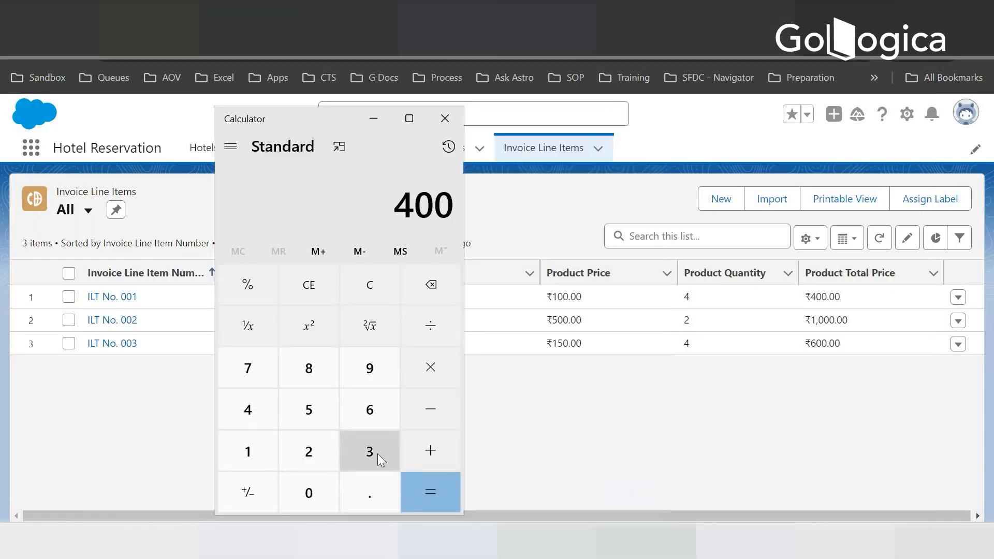
{"action": "left_click", "coordinate": [423, 450]}
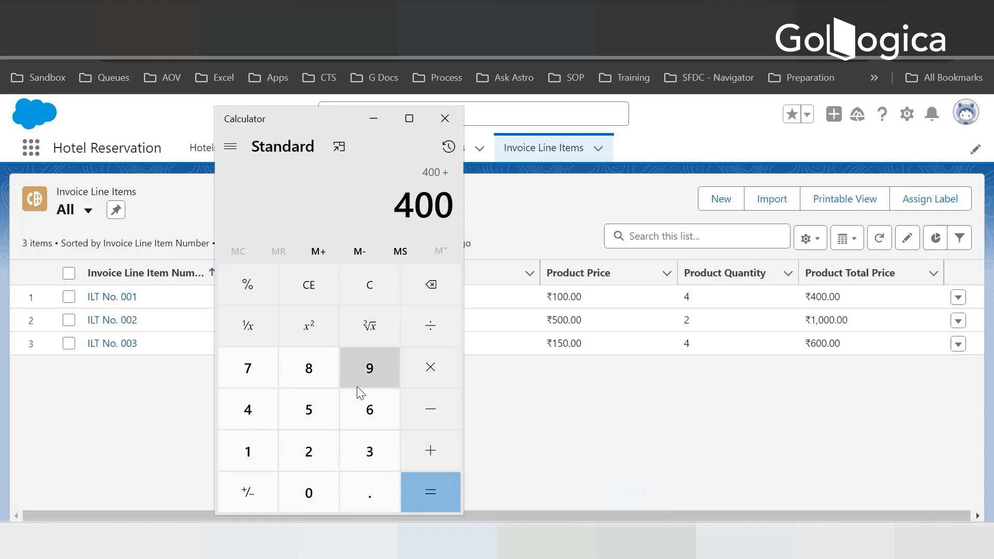
{"action": "left_click", "coordinate": [381, 116]}
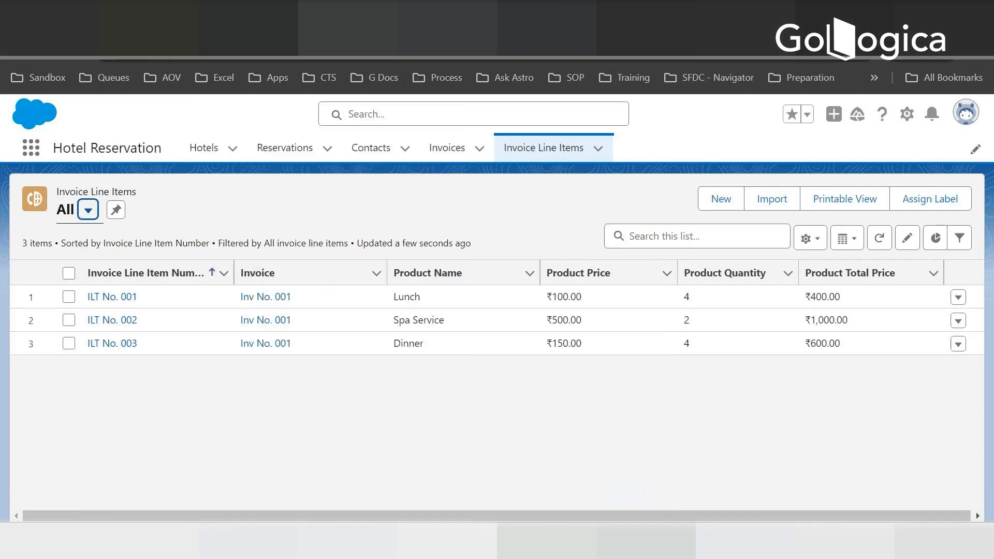
- Open Inv No. 001 from the All invoices list view and check its Amount Total field
{"action": "left_click", "coordinate": [446, 148]}
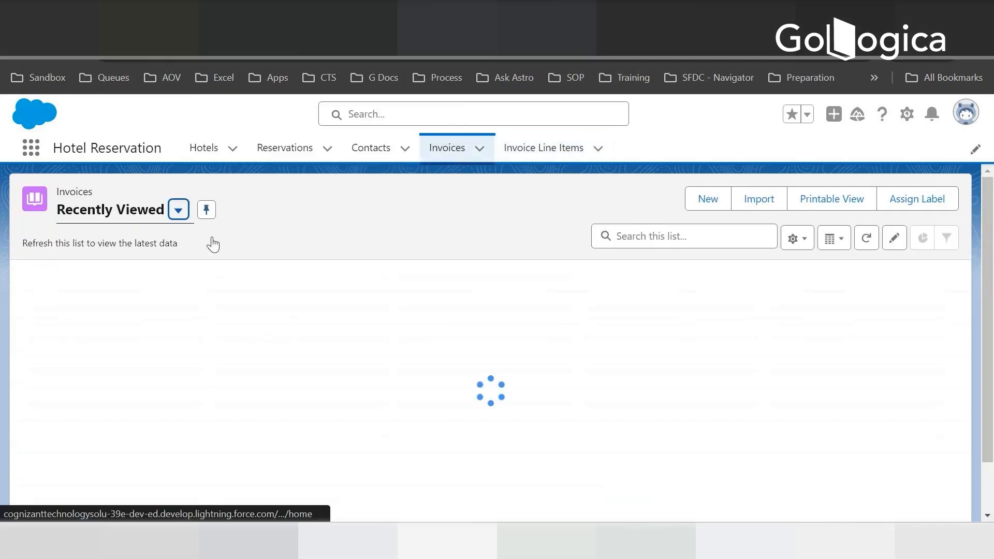
{"action": "left_click", "coordinate": [178, 210]}
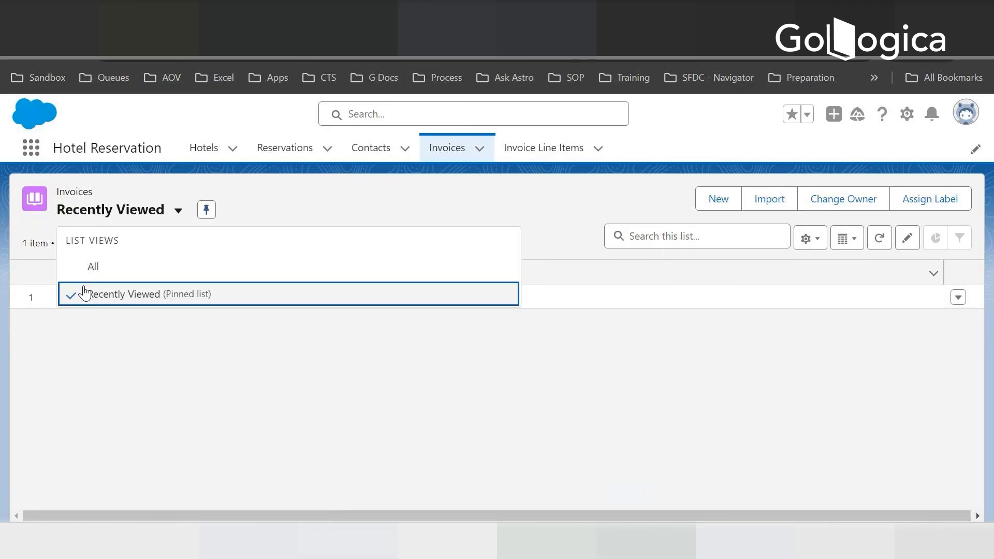
{"action": "left_click", "coordinate": [93, 267]}
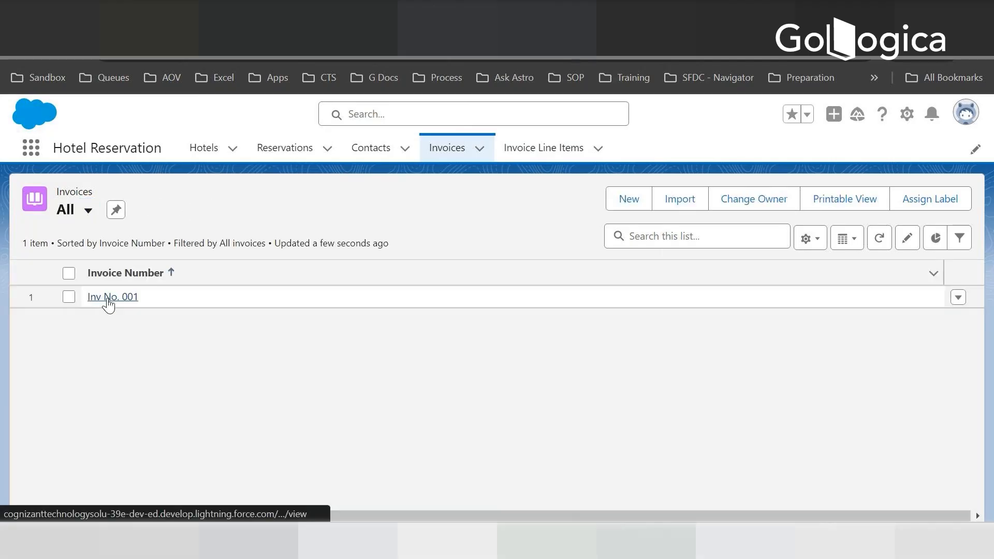
{"action": "left_click", "coordinate": [108, 299]}
{"action": "scroll", "coordinate": [226, 377], "scroll_direction": "down", "scroll_amount": 3}
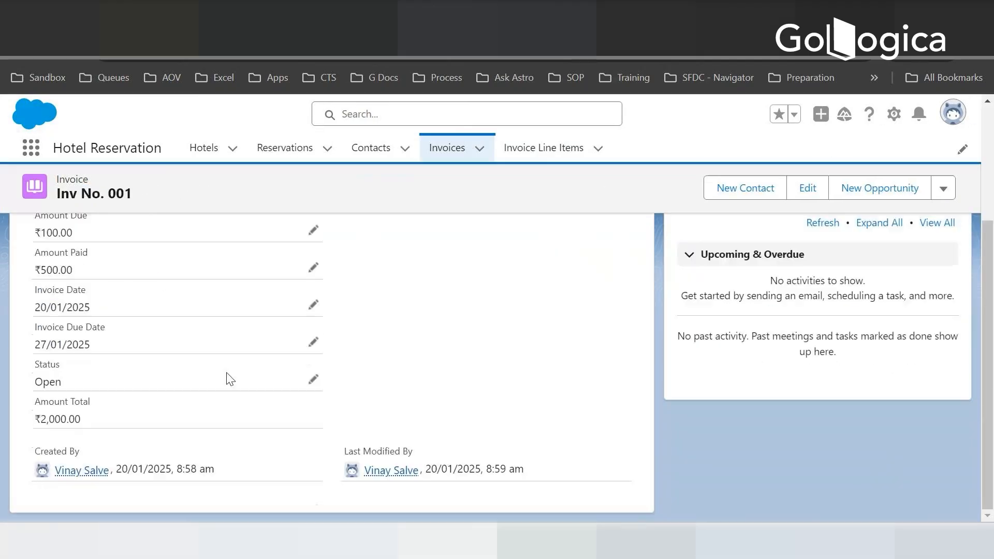
{"action": "left_click_drag", "start_coordinate": [33, 418], "coordinate": [91, 422]}
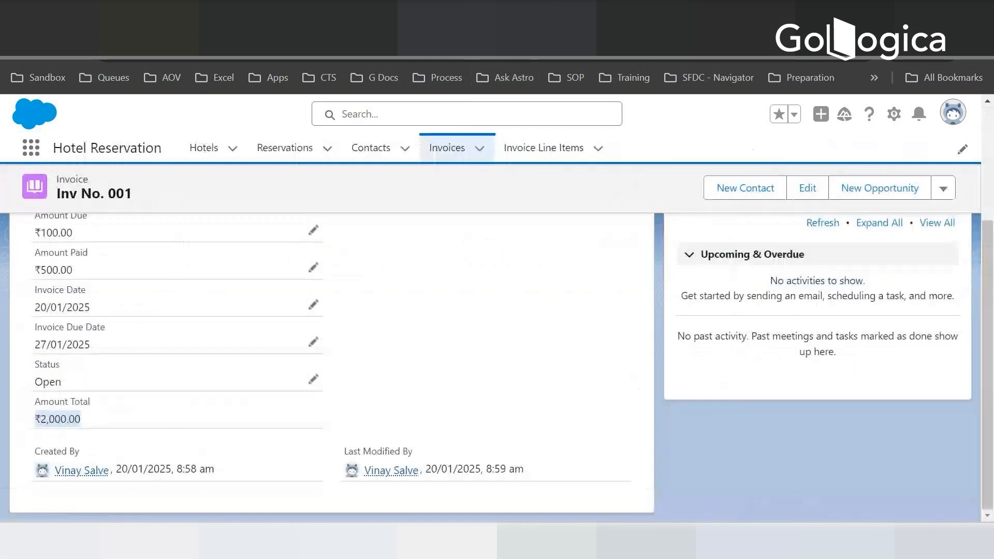
- Switch the Invoice Line Items list to the All list view and pin it as the default
{"action": "left_click", "coordinate": [544, 147]}
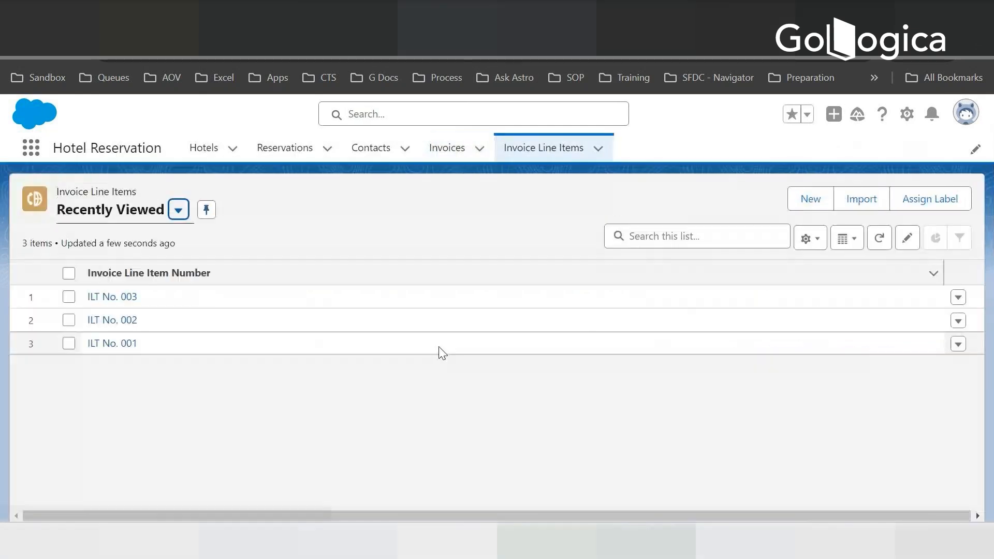
{"action": "left_click", "coordinate": [178, 209]}
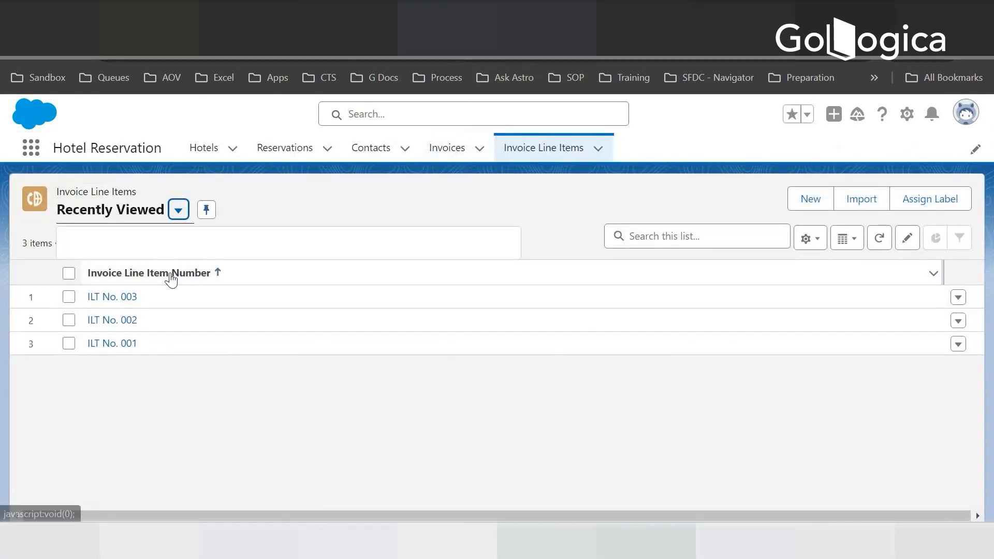
{"action": "left_click", "coordinate": [112, 267]}
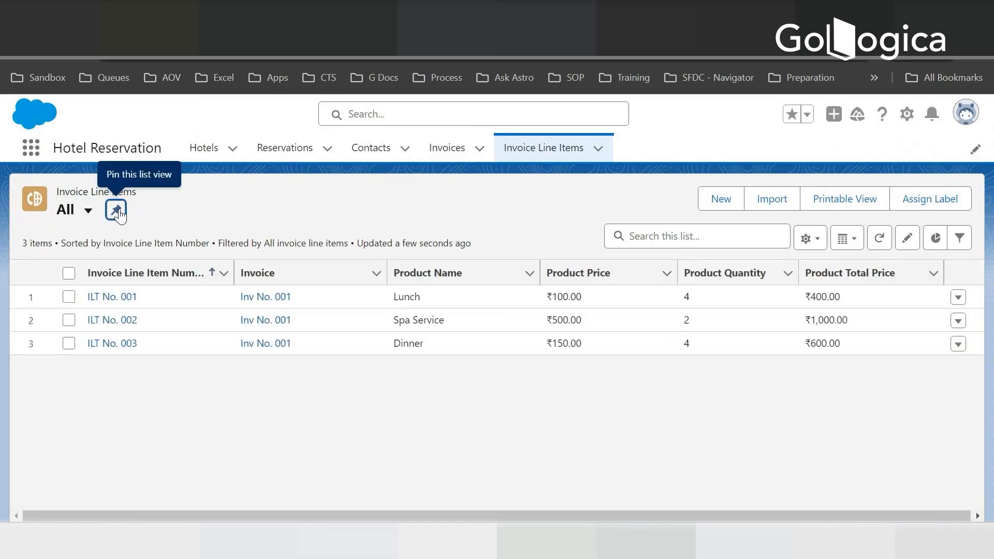
{"action": "left_click", "coordinate": [116, 210]}
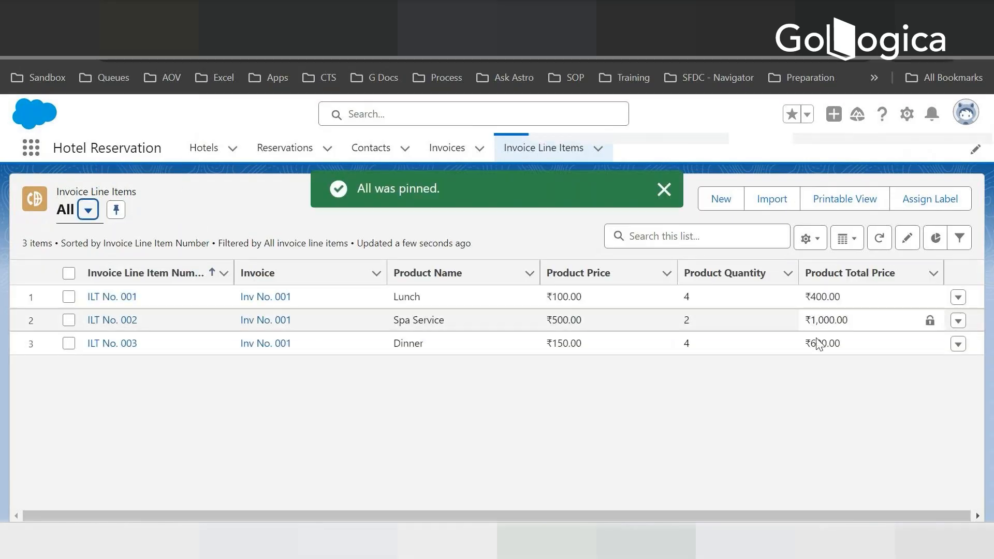
- Switch the Invoices list to the All list view and pin it as the default
{"action": "left_click", "coordinate": [448, 149]}
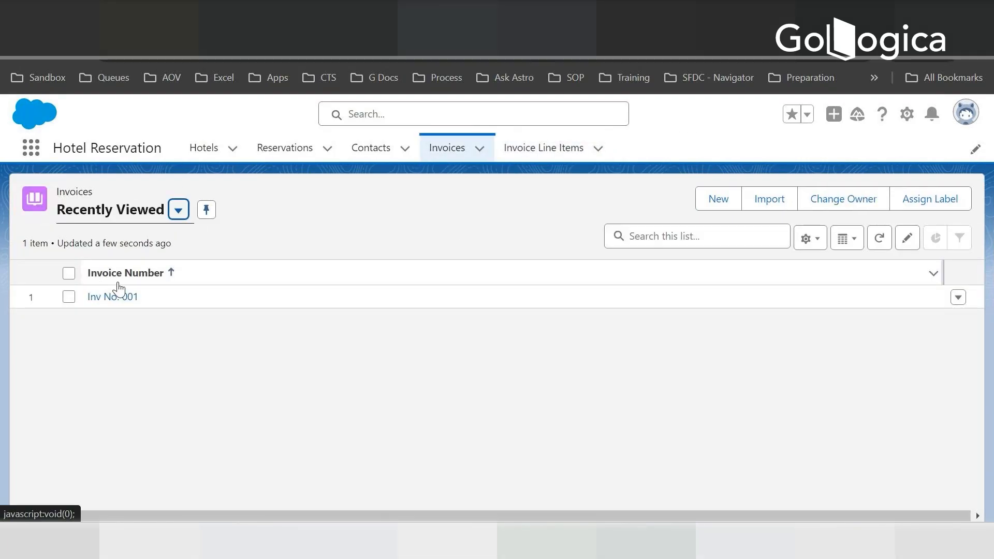
{"action": "left_click", "coordinate": [179, 210]}
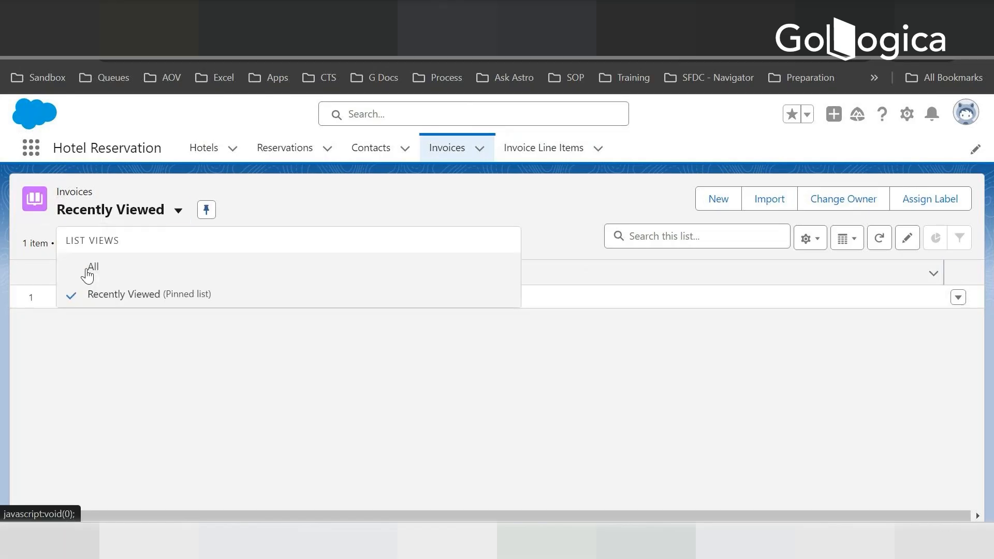
{"action": "left_click", "coordinate": [103, 266]}
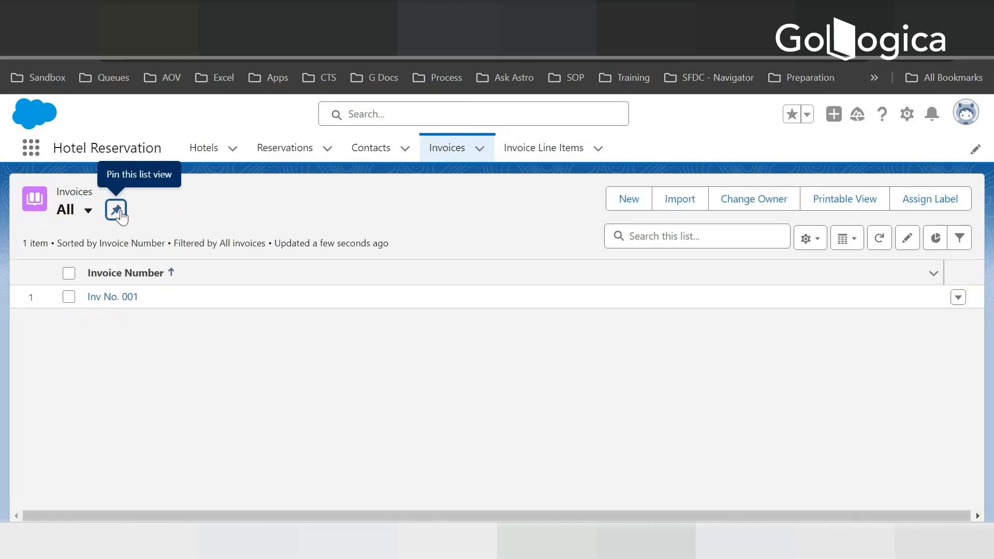
{"action": "left_click", "coordinate": [116, 209]}
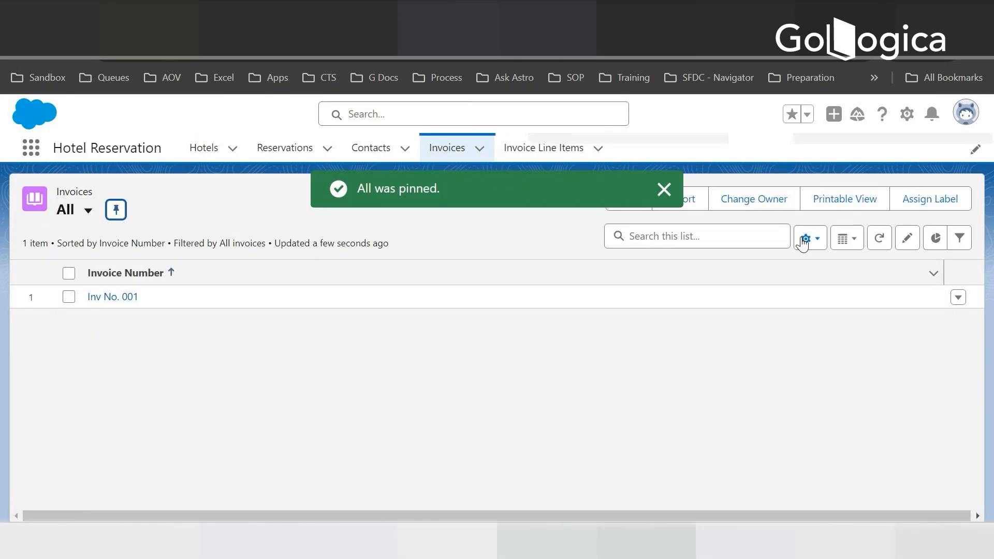